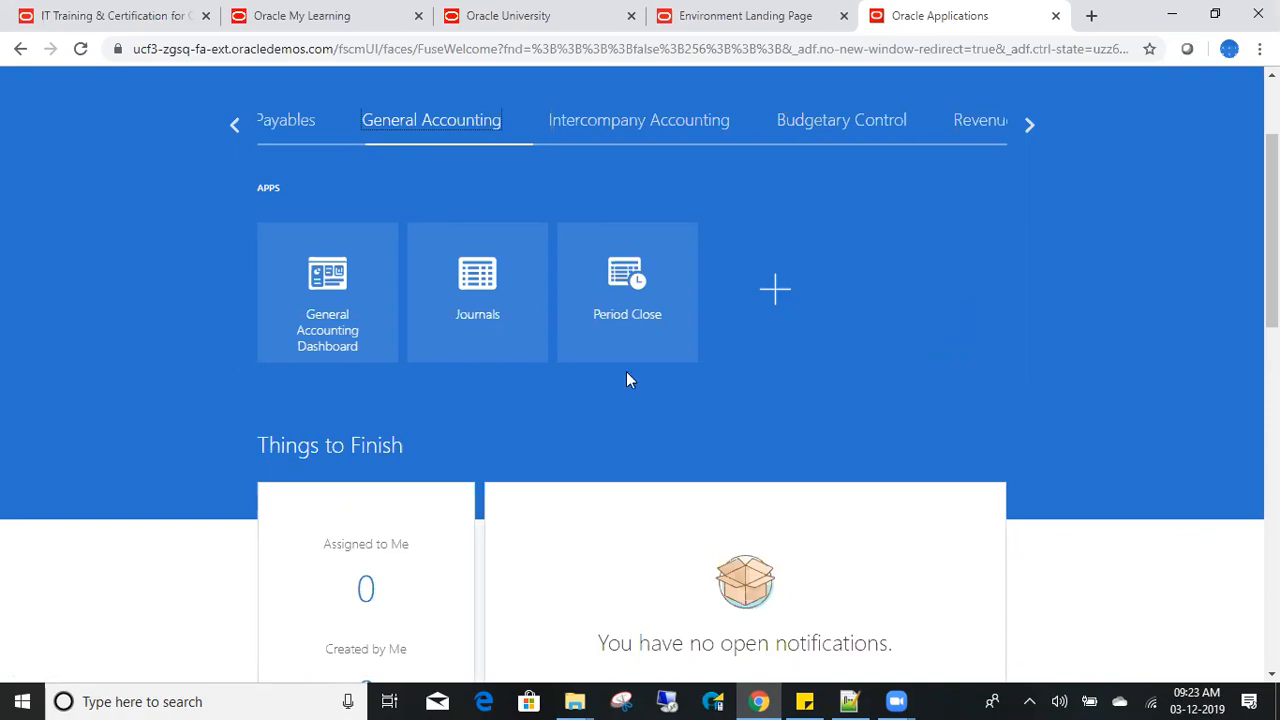
# In app personalisation, untick Period Close under General Accounting and save the selection.
pyautogui.scroll(2, 831, 354)
pyautogui.scroll(-1, 1001, 212)
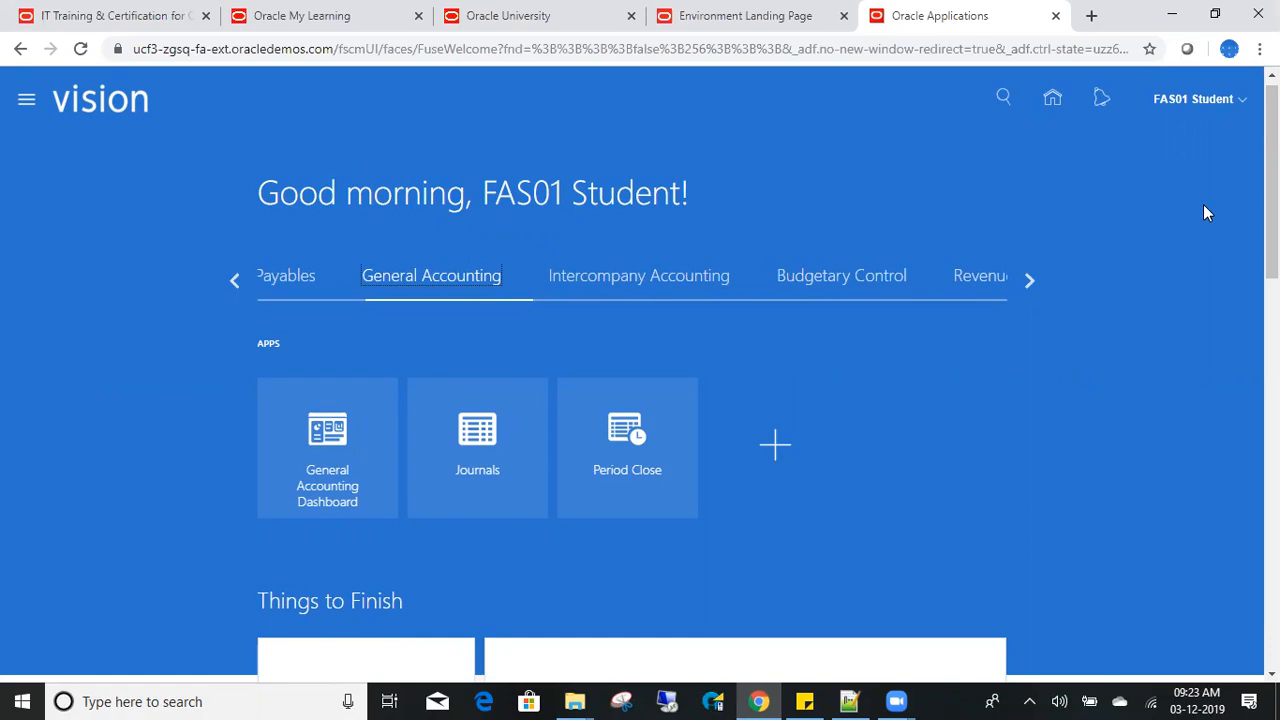
pyautogui.click(777, 447)
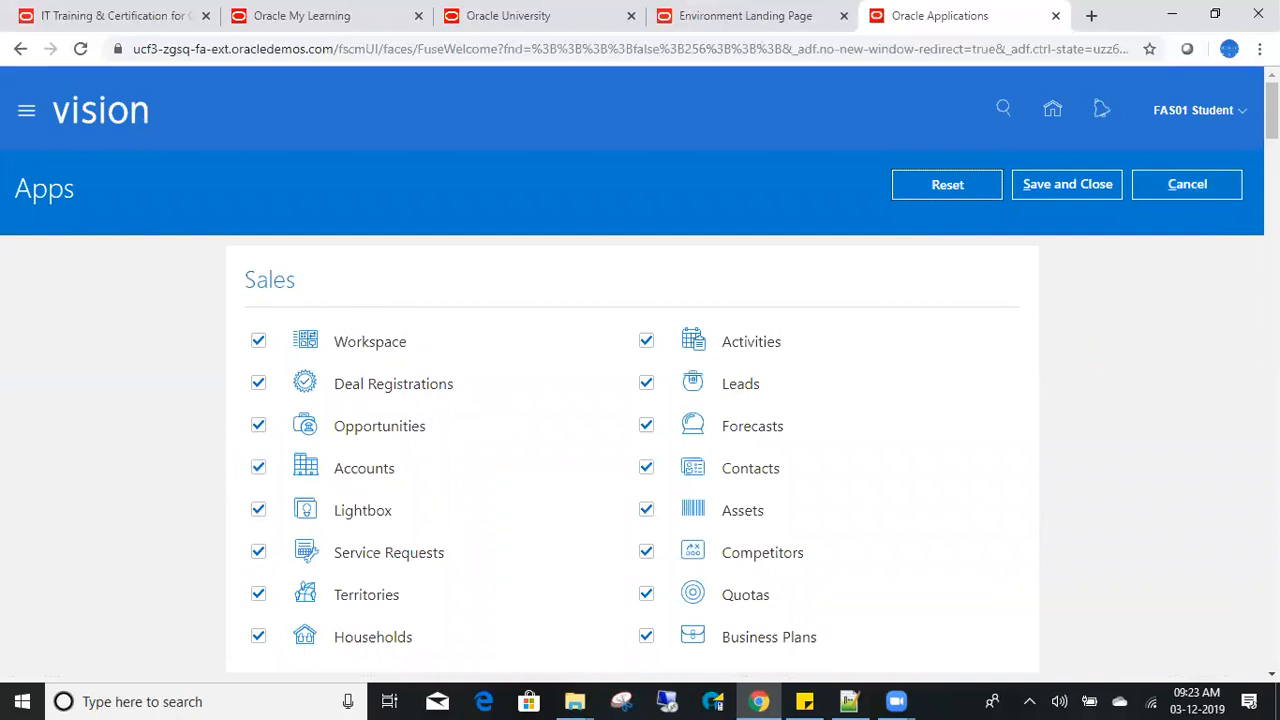
pyautogui.moveTo(1272, 110); pyautogui.dragTo(1247, 419)
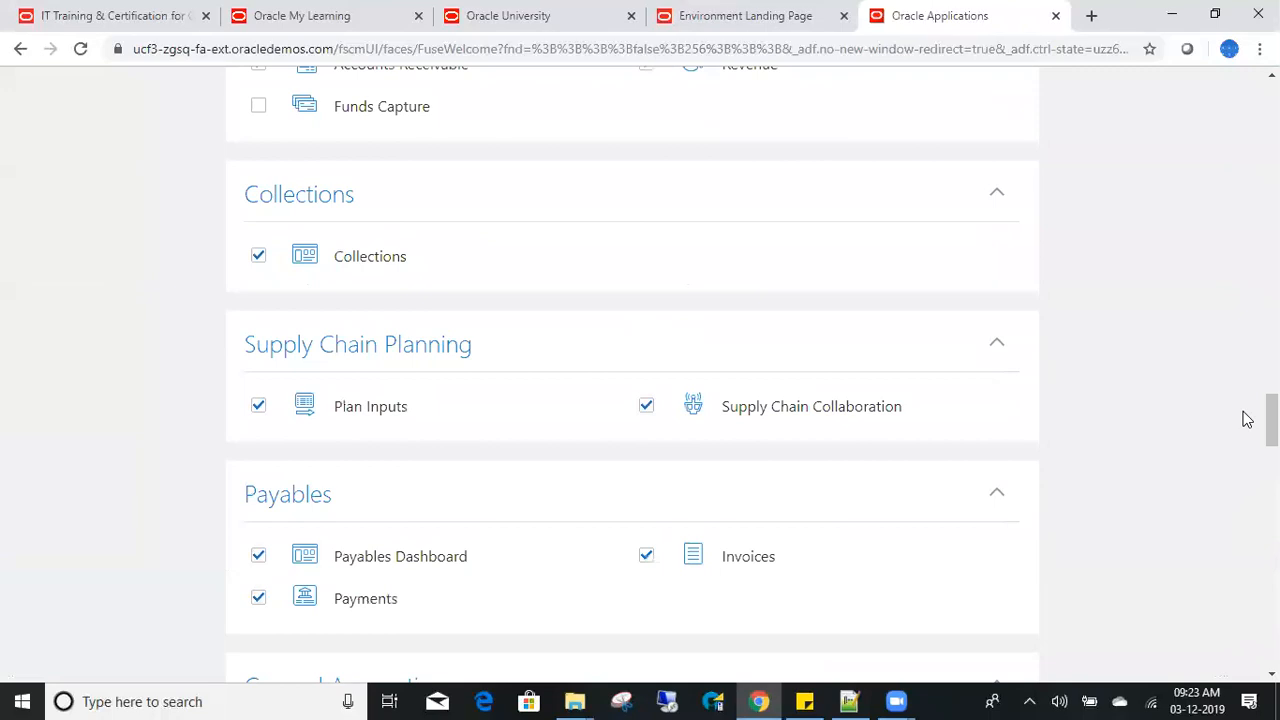
pyautogui.hotkey('ctrl', 'f')
pyautogui.write('general')
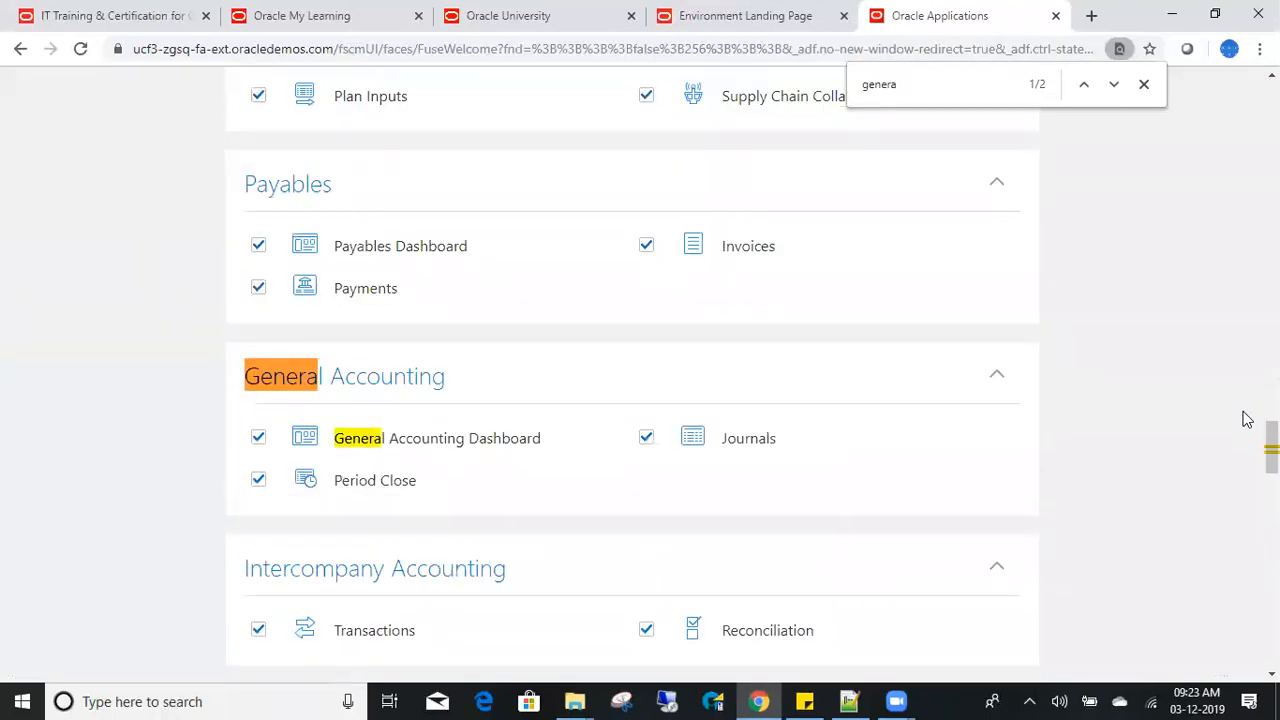
pyautogui.click(259, 482)
pyautogui.moveTo(1270, 440); pyautogui.dragTo(1270, 104)
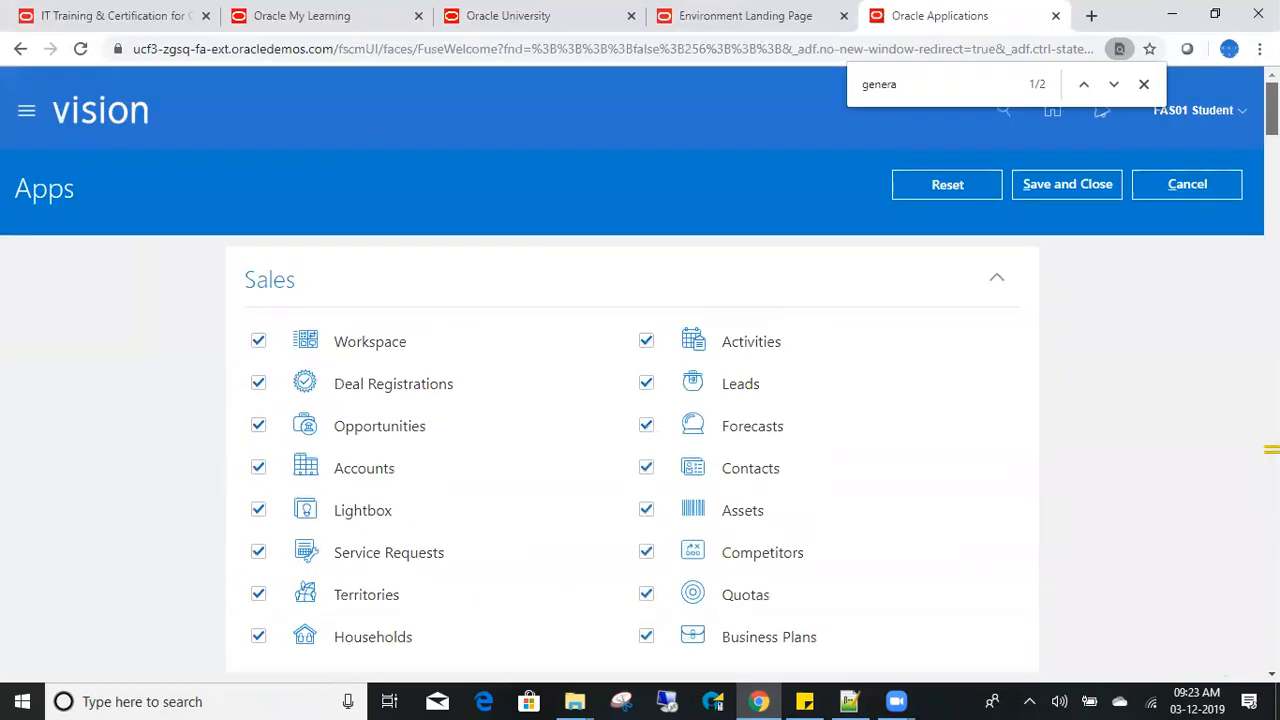
pyautogui.click(1072, 184)
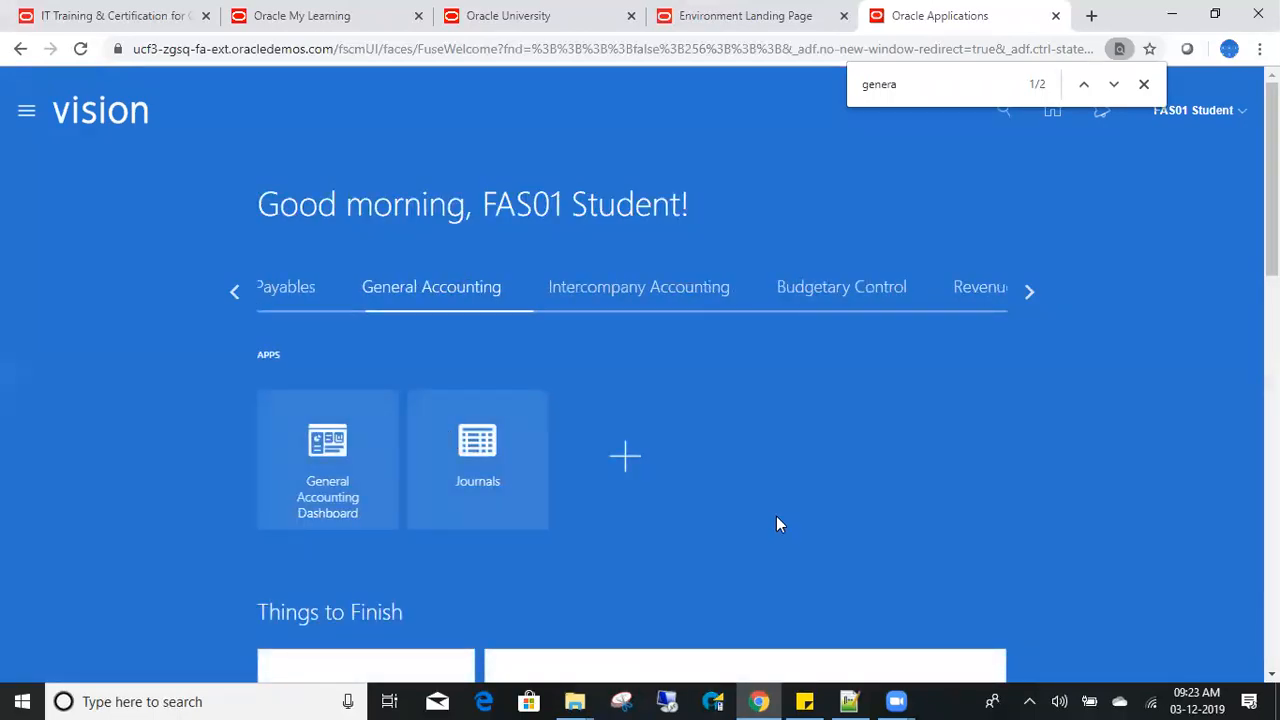
# Re-tick Period Close under General Accounting in app personalisation and save.
pyautogui.click(626, 460)
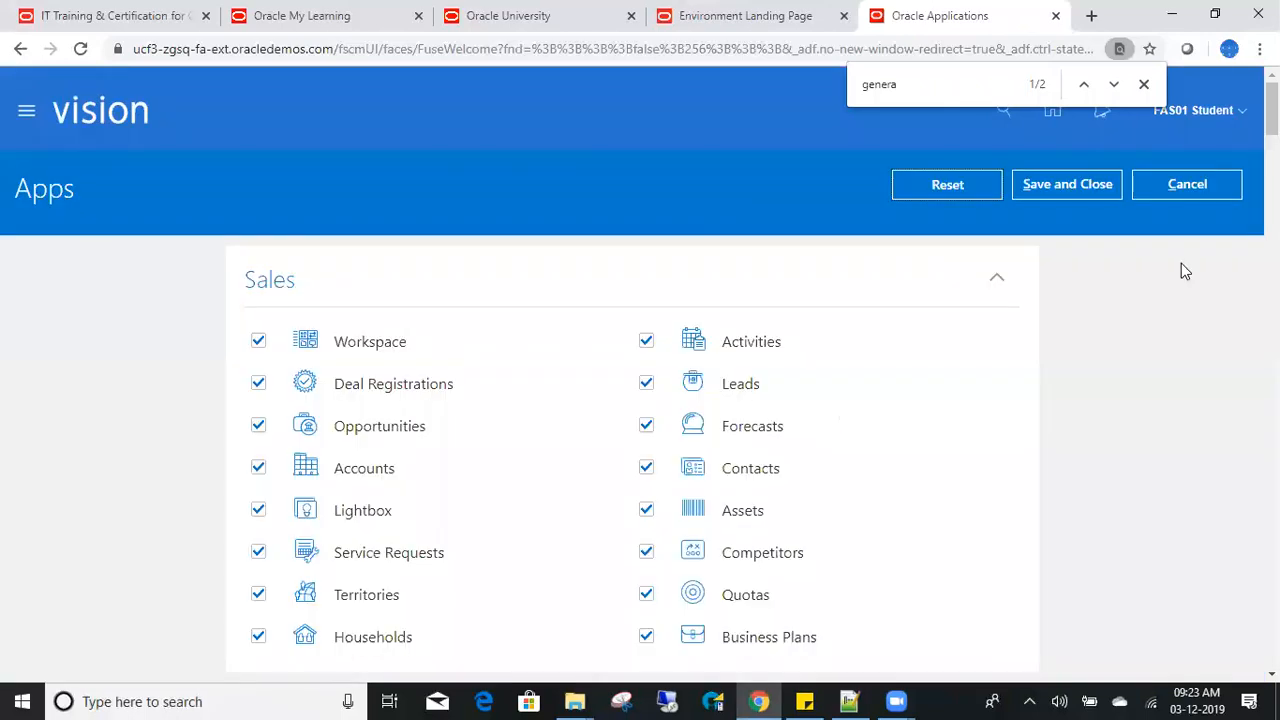
pyautogui.hotkey('ctrl', 'f')
pyautogui.write('genra')
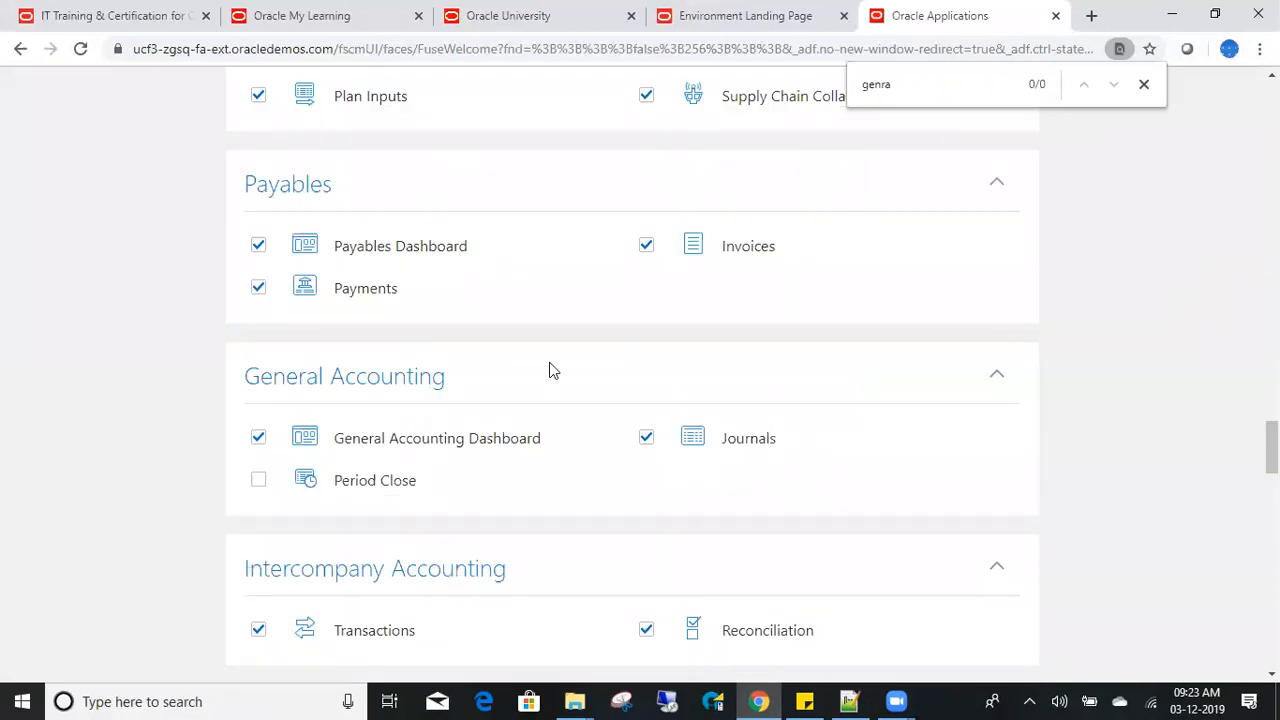
pyautogui.click(258, 480)
pyautogui.scroll(15, 1044, 170)
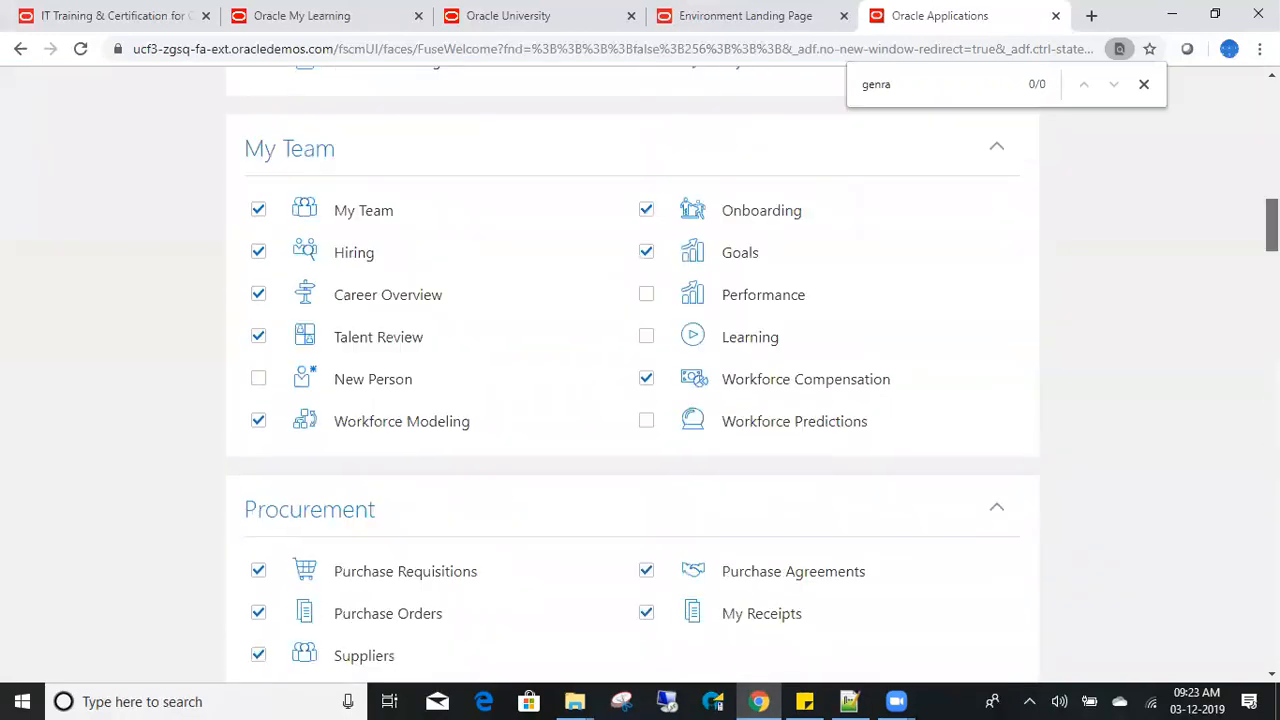
pyautogui.click(1061, 193)
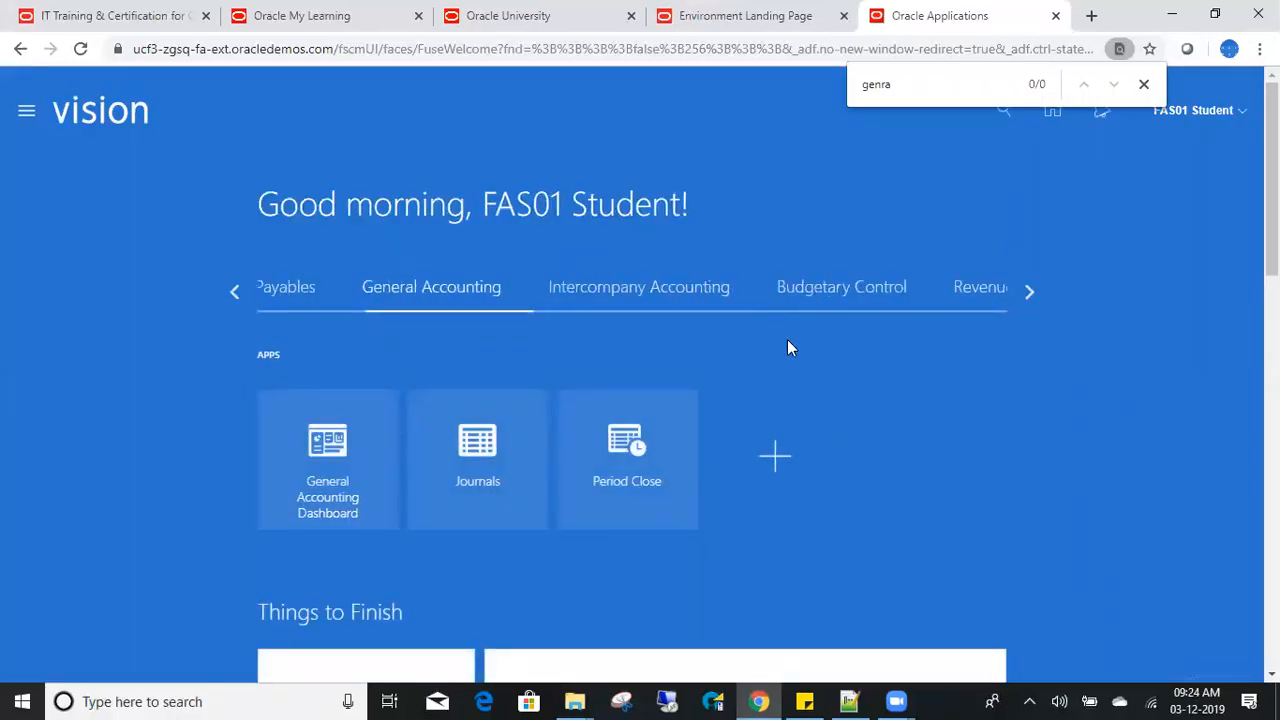
# Open the Journals work area for the US Primary Ledger data access set.
pyautogui.click(480, 450)
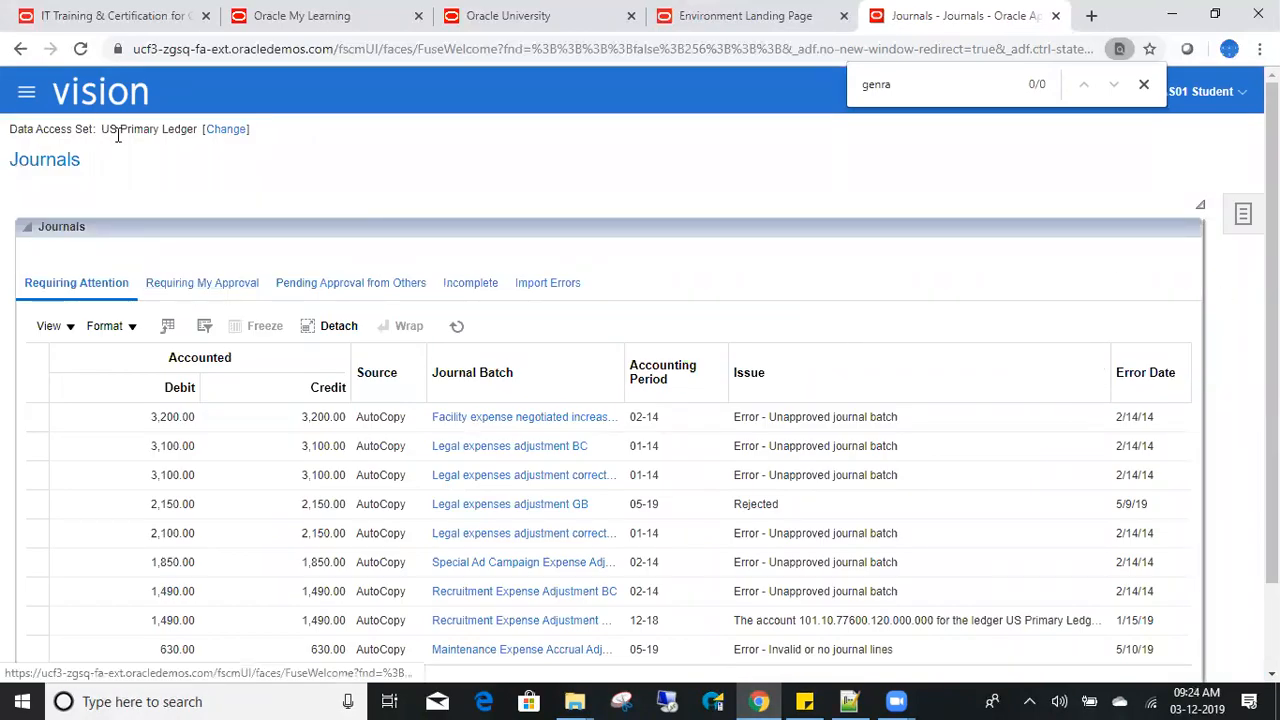
pyautogui.moveTo(106, 129); pyautogui.dragTo(198, 131)
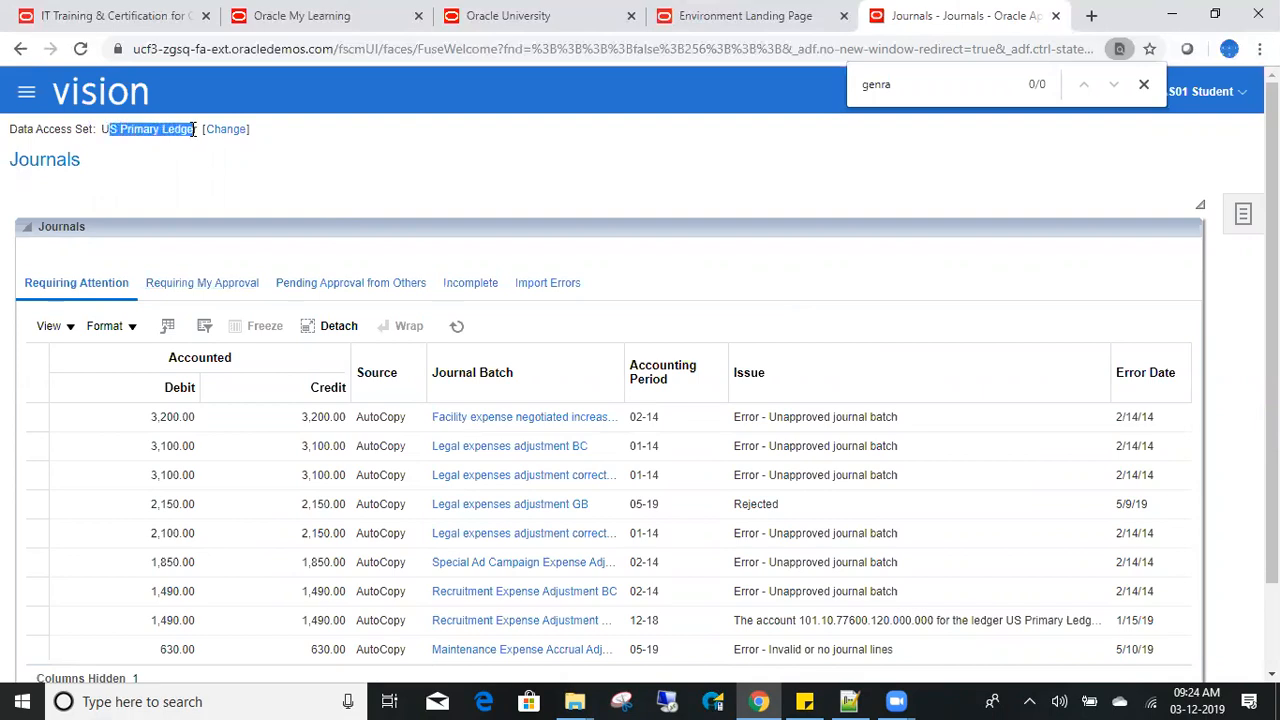
pyautogui.click(200, 136)
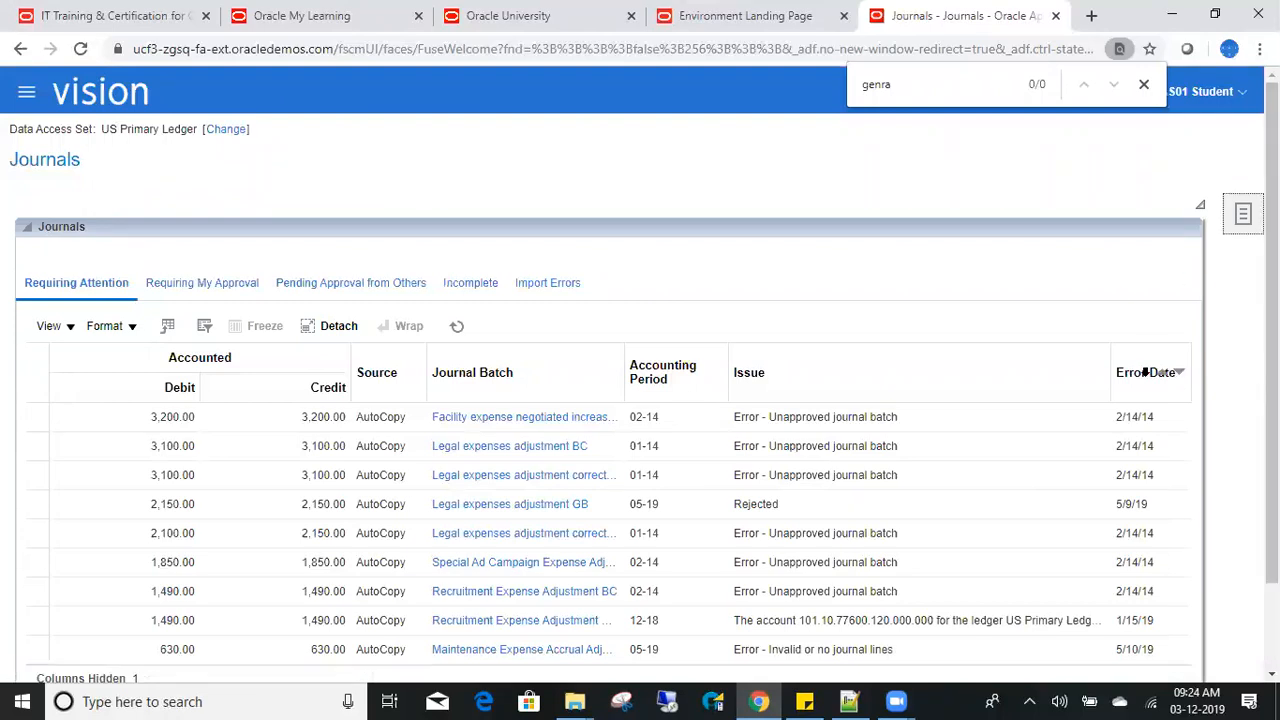
# Download the JournalEntry.xlsx template via Create Journal in Spreadsheet and open it.
pyautogui.click(1243, 213)
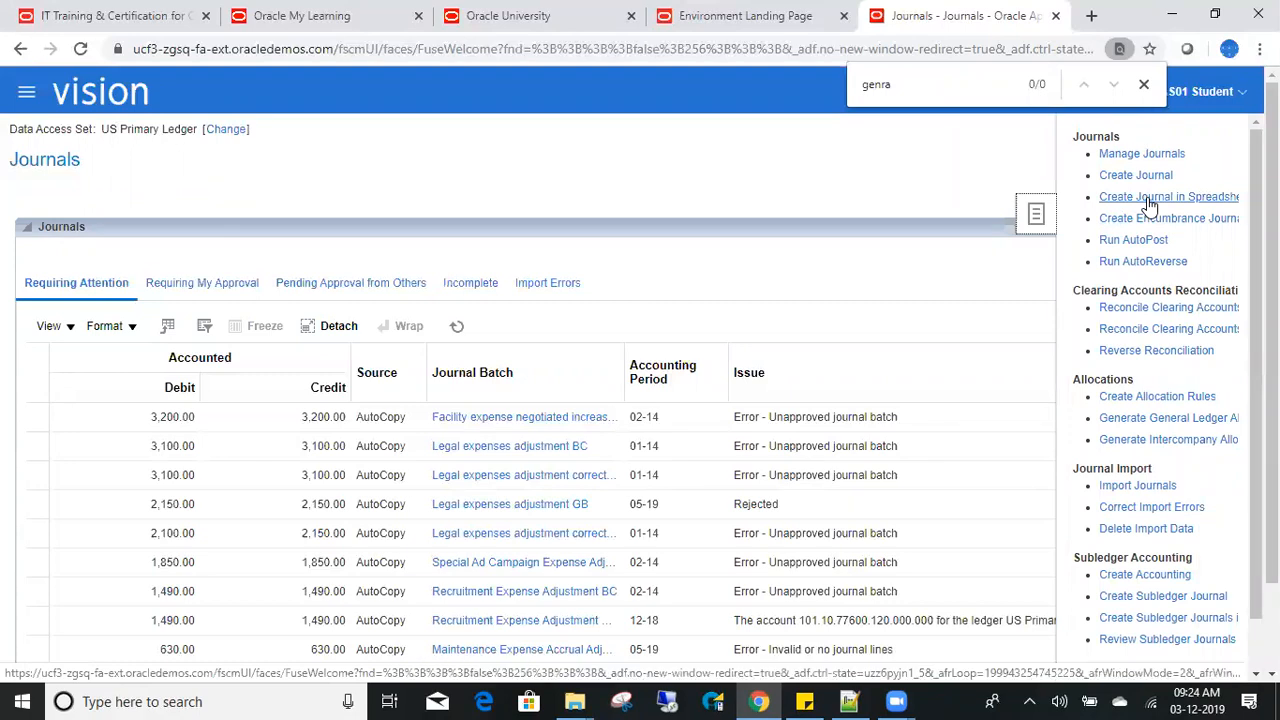
pyautogui.click(1150, 203)
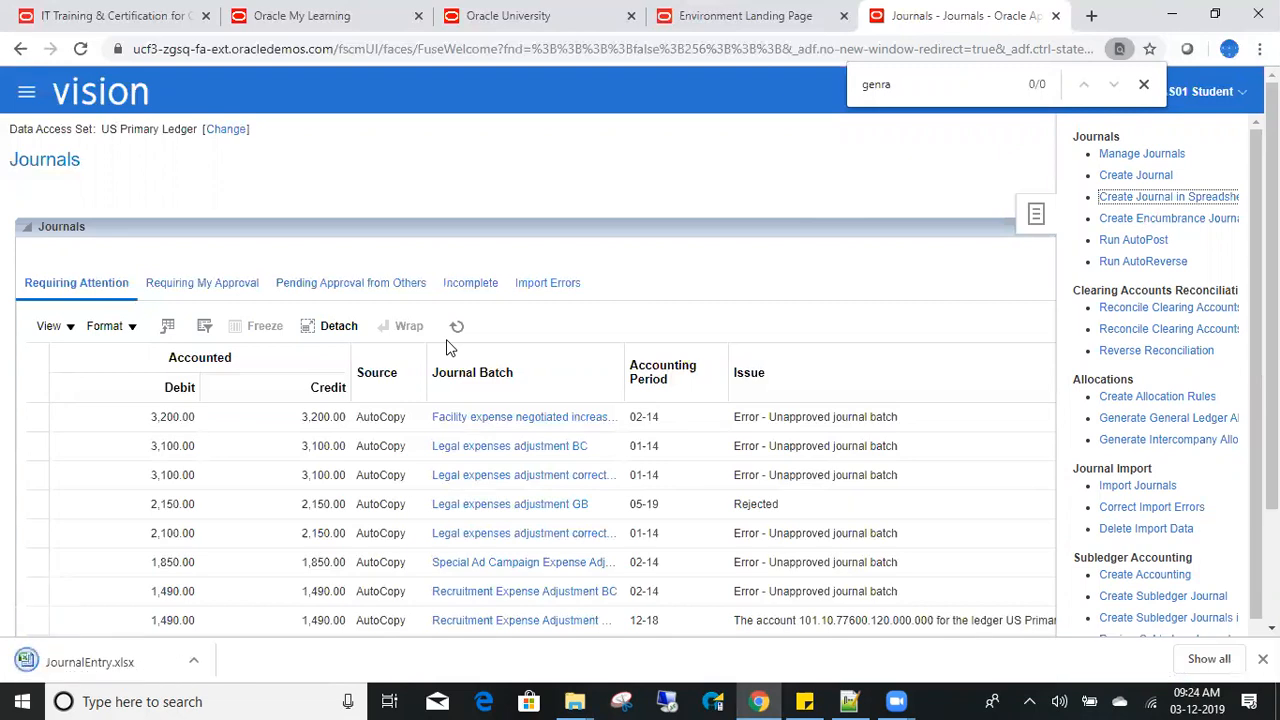
pyautogui.click(101, 660)
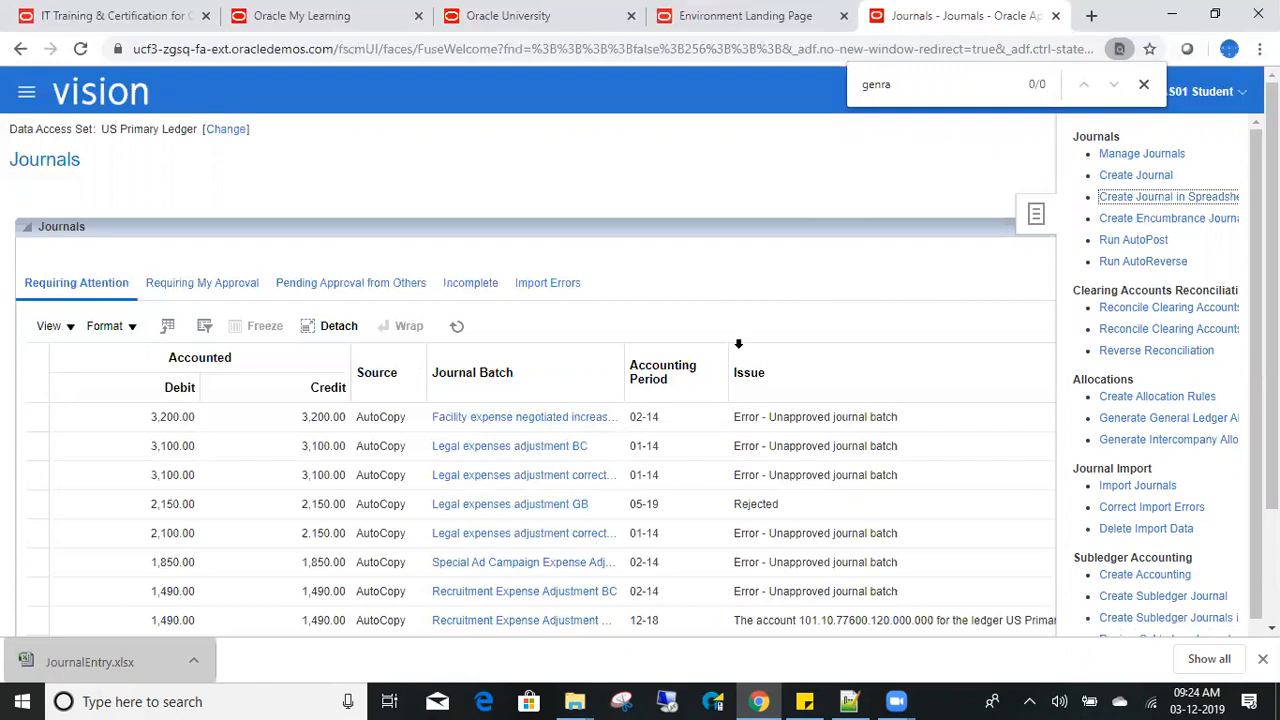
pyautogui.click(808, 700)
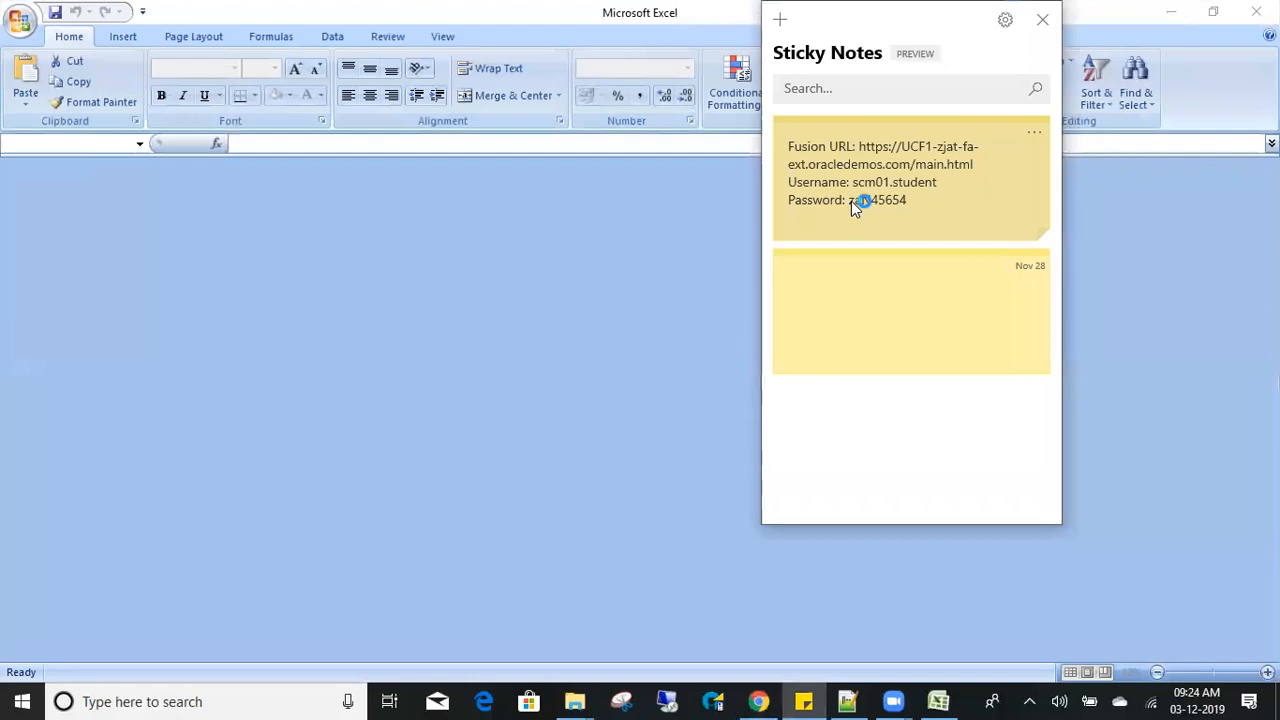
# Copy the Fusion account password from the login sticky note and return to the JournalEntry workbook.
pyautogui.doubleClick(851, 201)
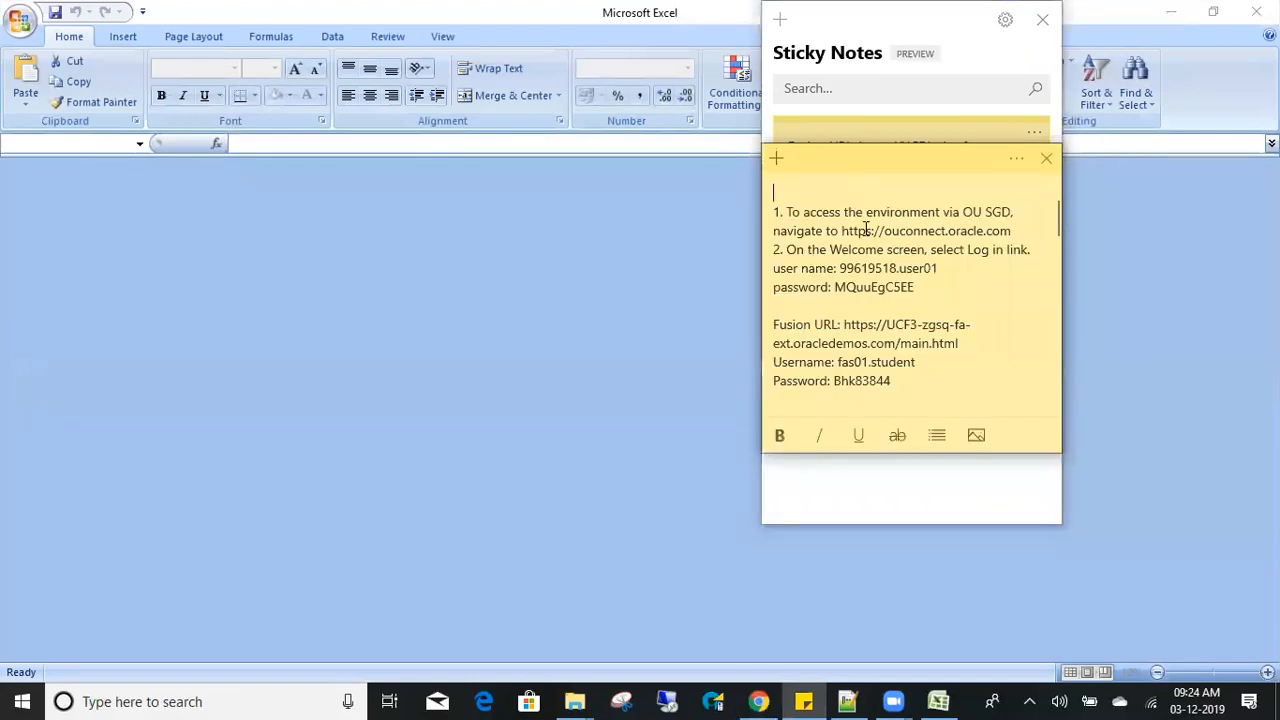
pyautogui.scroll(-1, 862, 394)
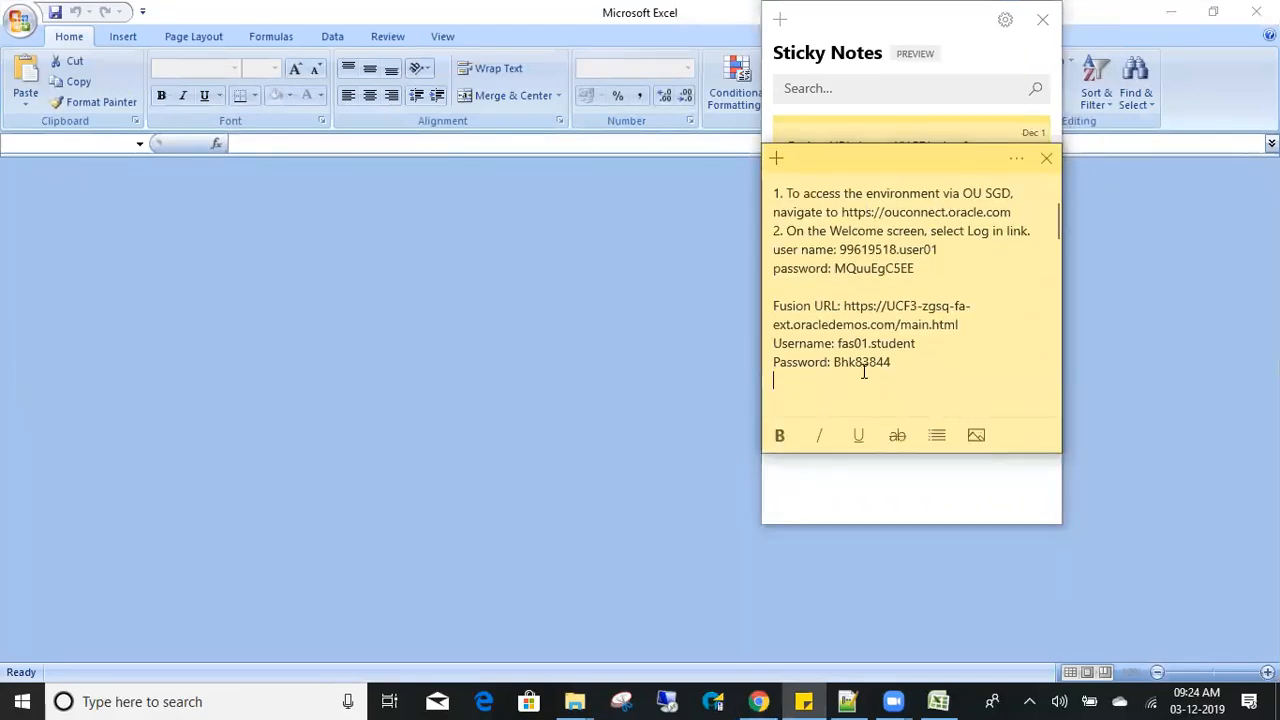
pyautogui.doubleClick(864, 362)
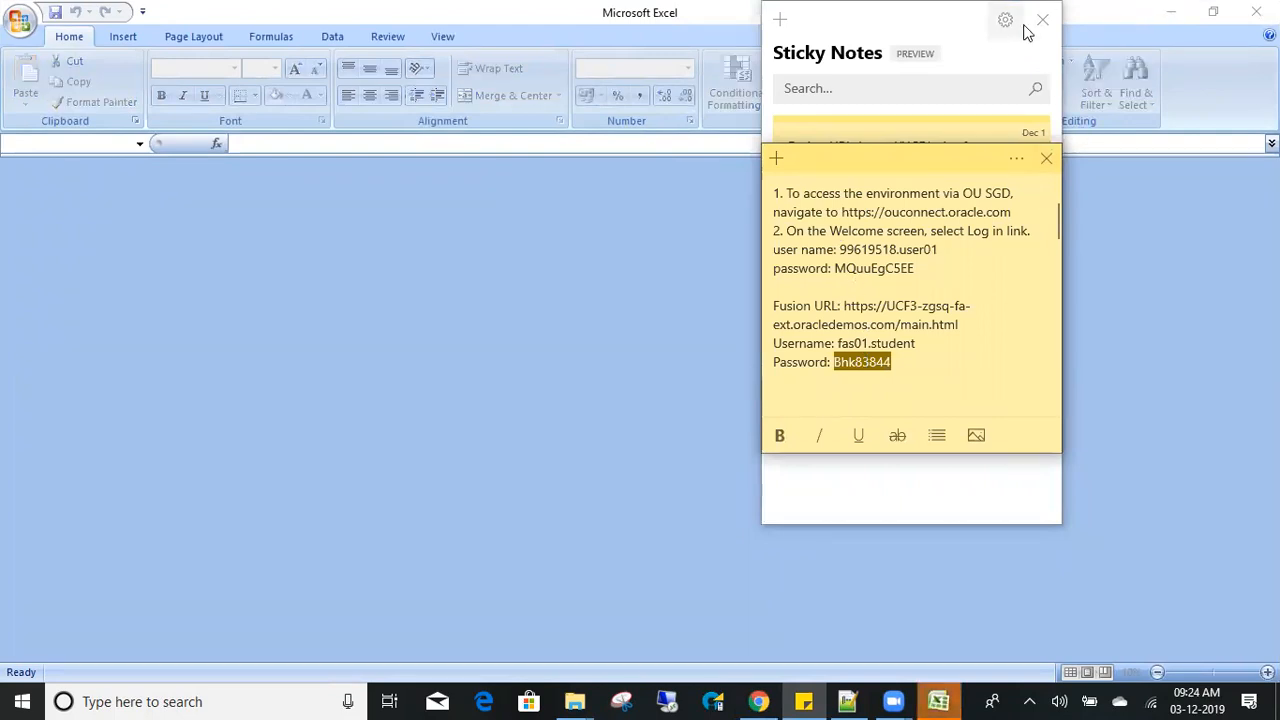
pyautogui.click(1108, 22)
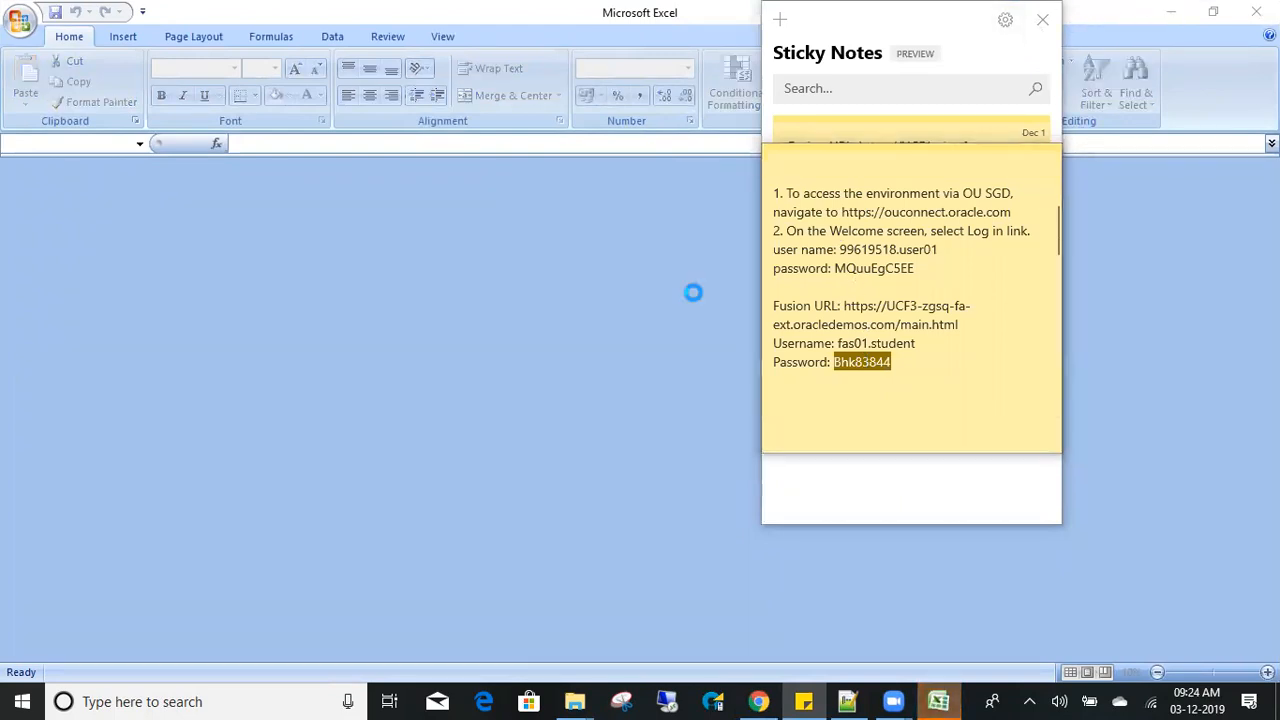
pyautogui.click(938, 700)
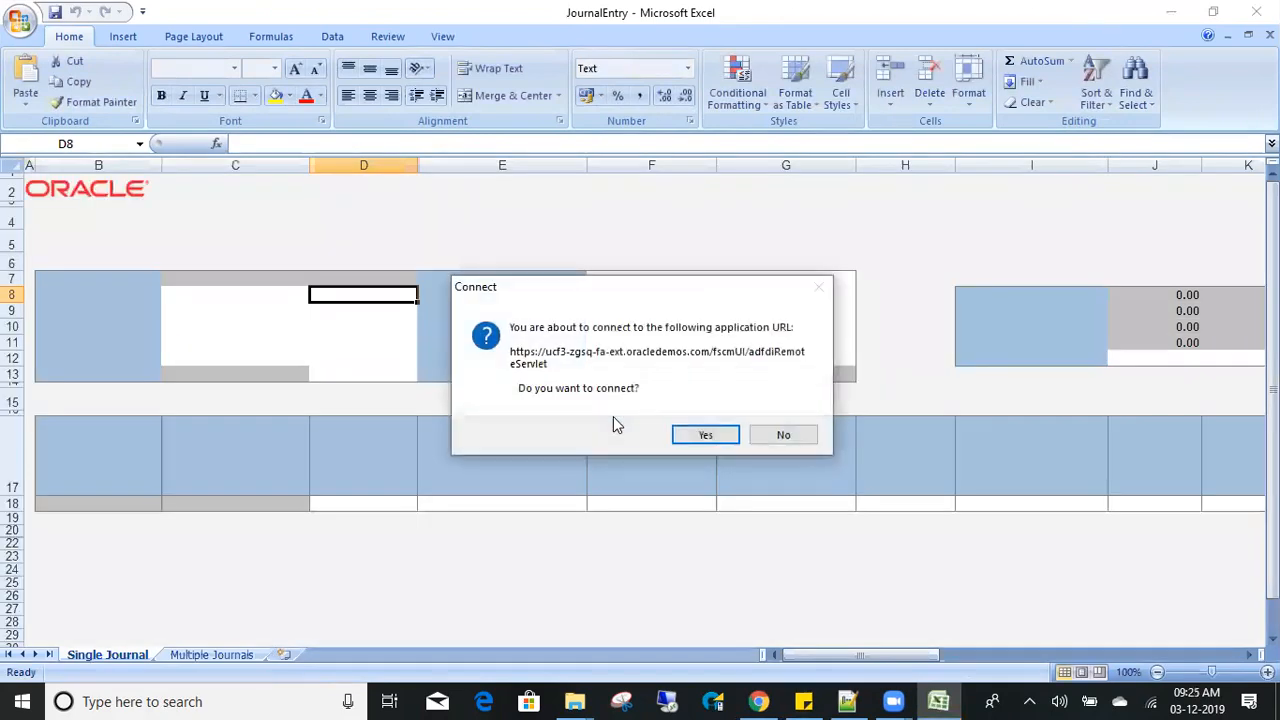
# Connect the workbook to Fusion and sign in with the user ID and pasted password.
pyautogui.click(705, 436)
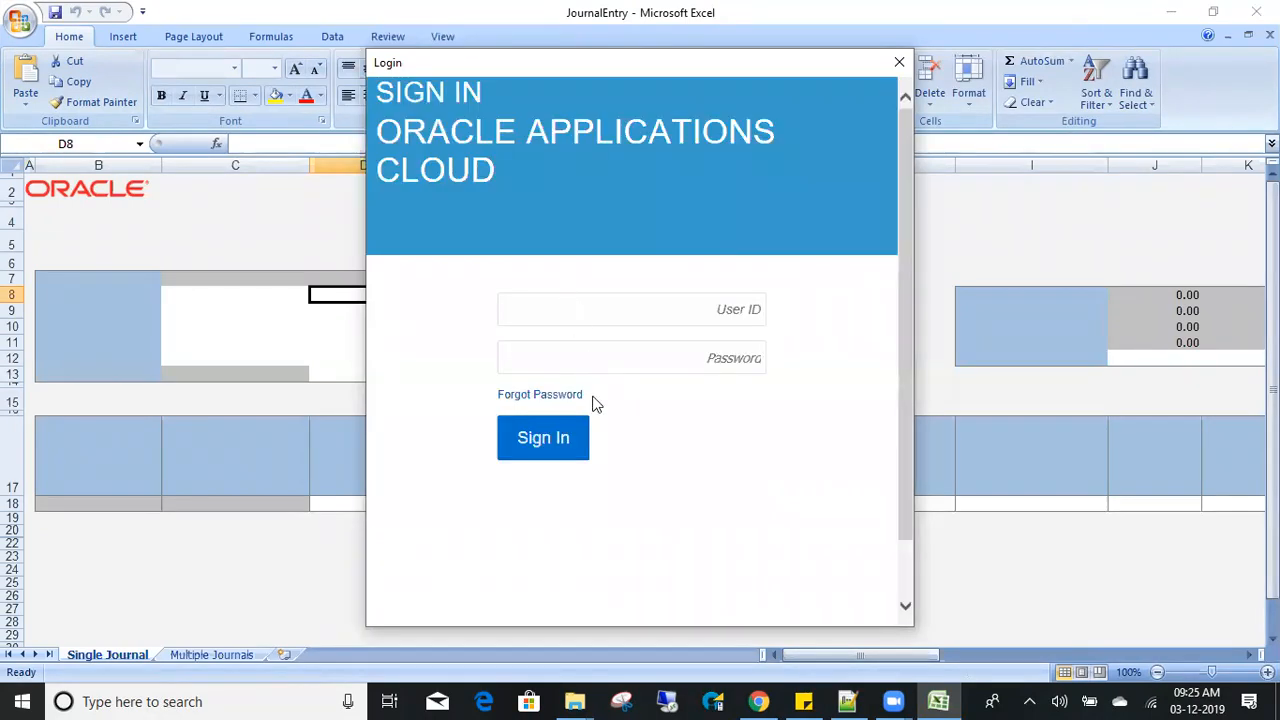
pyautogui.click(573, 350)
pyautogui.hotkey('ctrl', 'v')
pyautogui.click(560, 308)
pyautogui.write('fas')
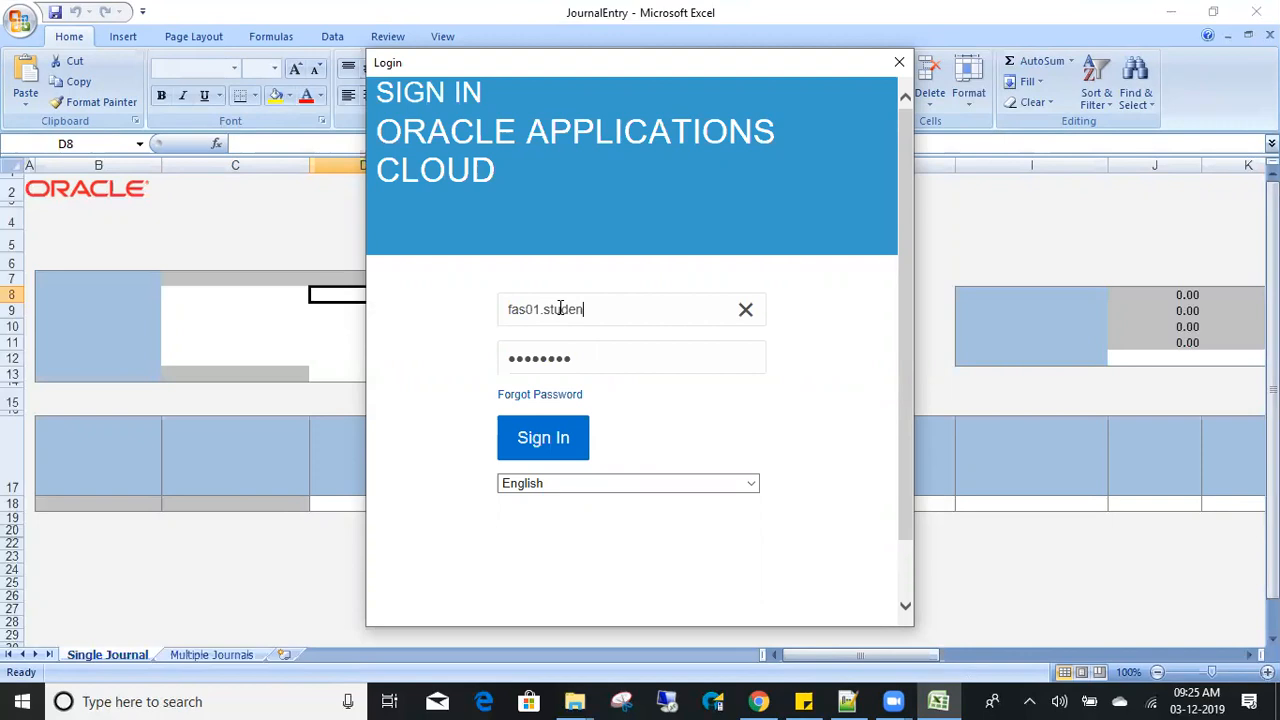
pyautogui.click(556, 440)
pyautogui.click(510, 448)
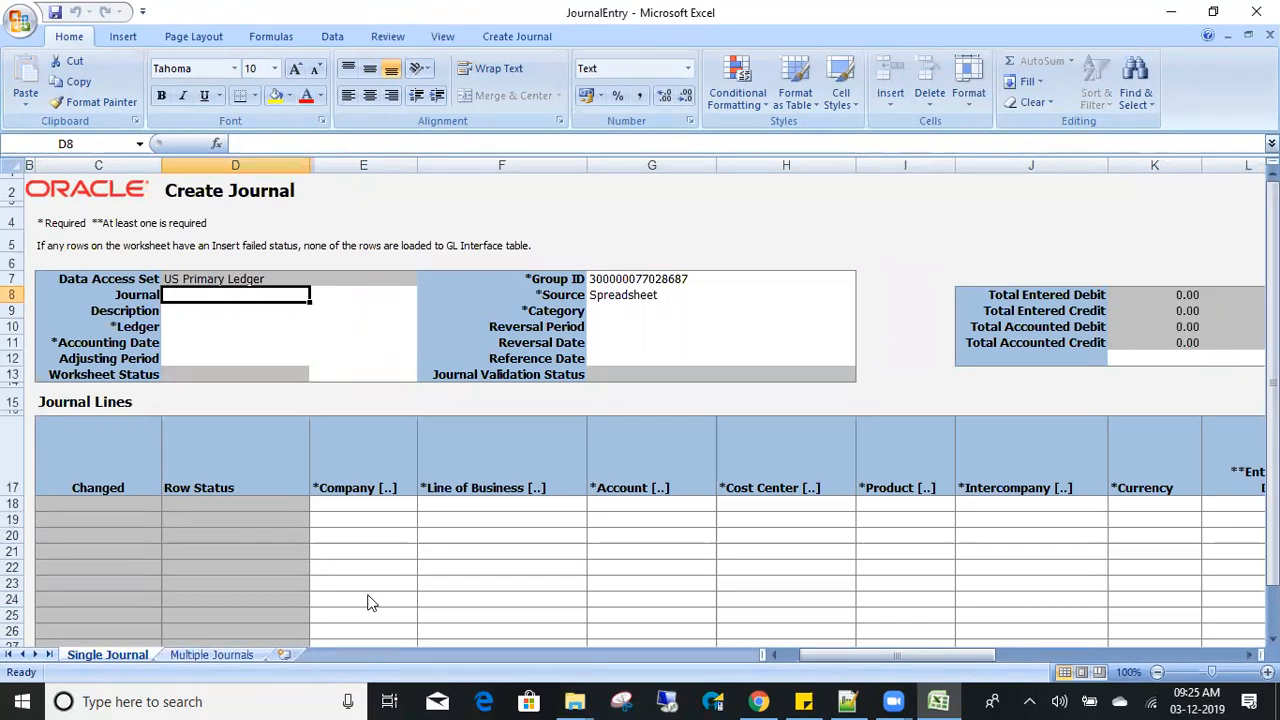
# Review the Single Journal line columns, then go to Journal Batch on the Multiple Journals sheet.
pyautogui.click(216, 654)
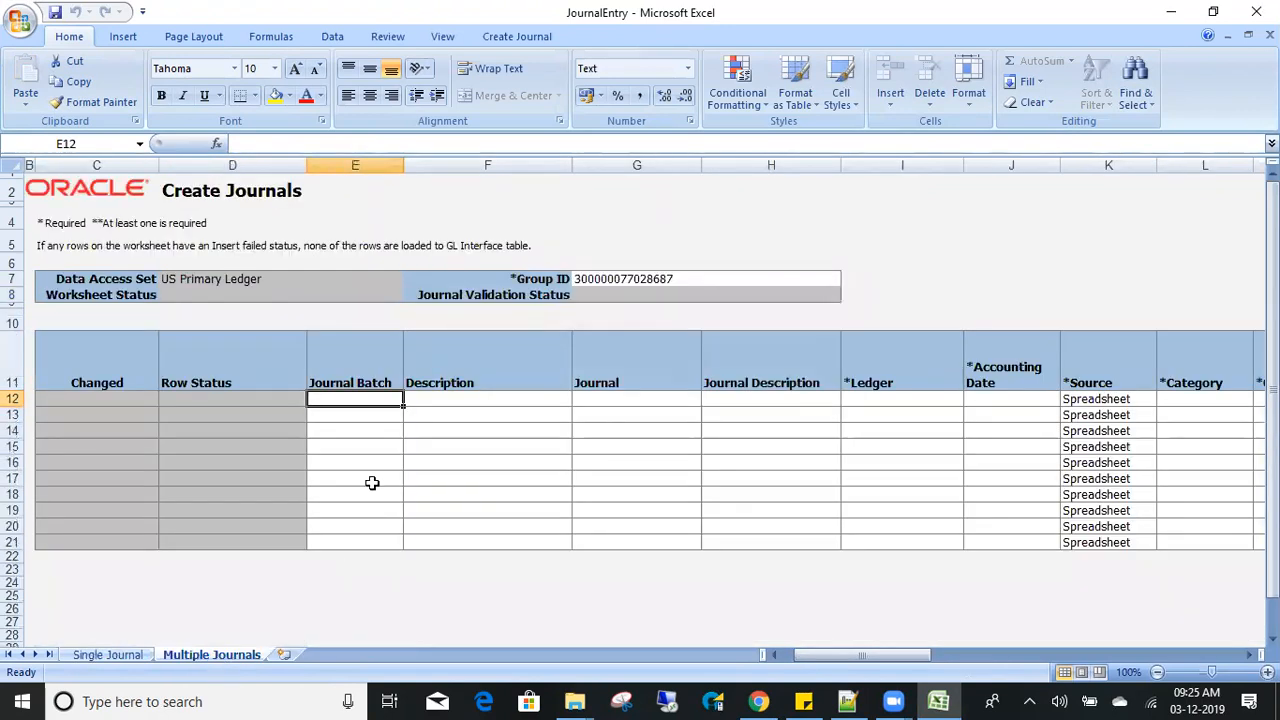
pyautogui.click(120, 656)
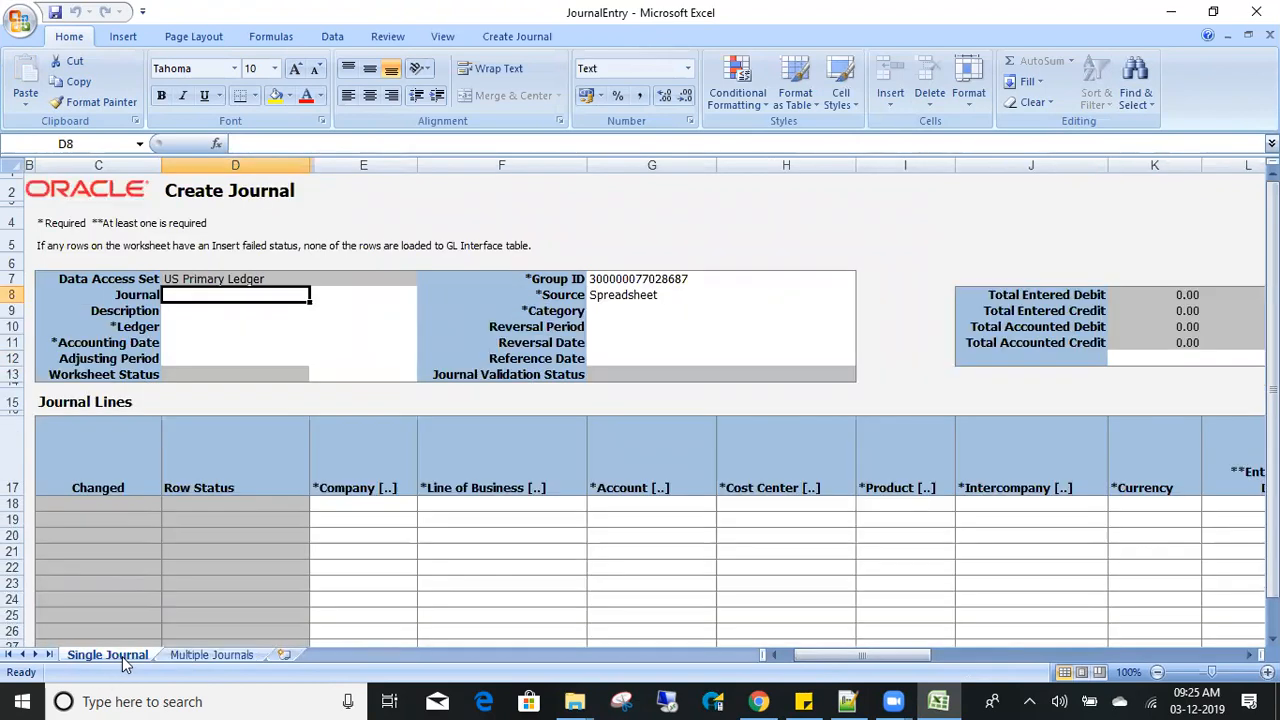
pyautogui.click(452, 557)
pyautogui.press('Right')
pyautogui.press('Right')
pyautogui.press('Right')
pyautogui.press('Right')
pyautogui.press('Right')
pyautogui.press('Right')
pyautogui.press('Right')
pyautogui.press('Right')
pyautogui.press('Right')
pyautogui.press('Right')
pyautogui.press('Right')
pyautogui.press('Right')
pyautogui.press('Left')
pyautogui.press('Left')
pyautogui.press('Left')
pyautogui.press('Left')
pyautogui.press('Left')
pyautogui.press('Left')
pyautogui.press('Left')
pyautogui.press('Left')
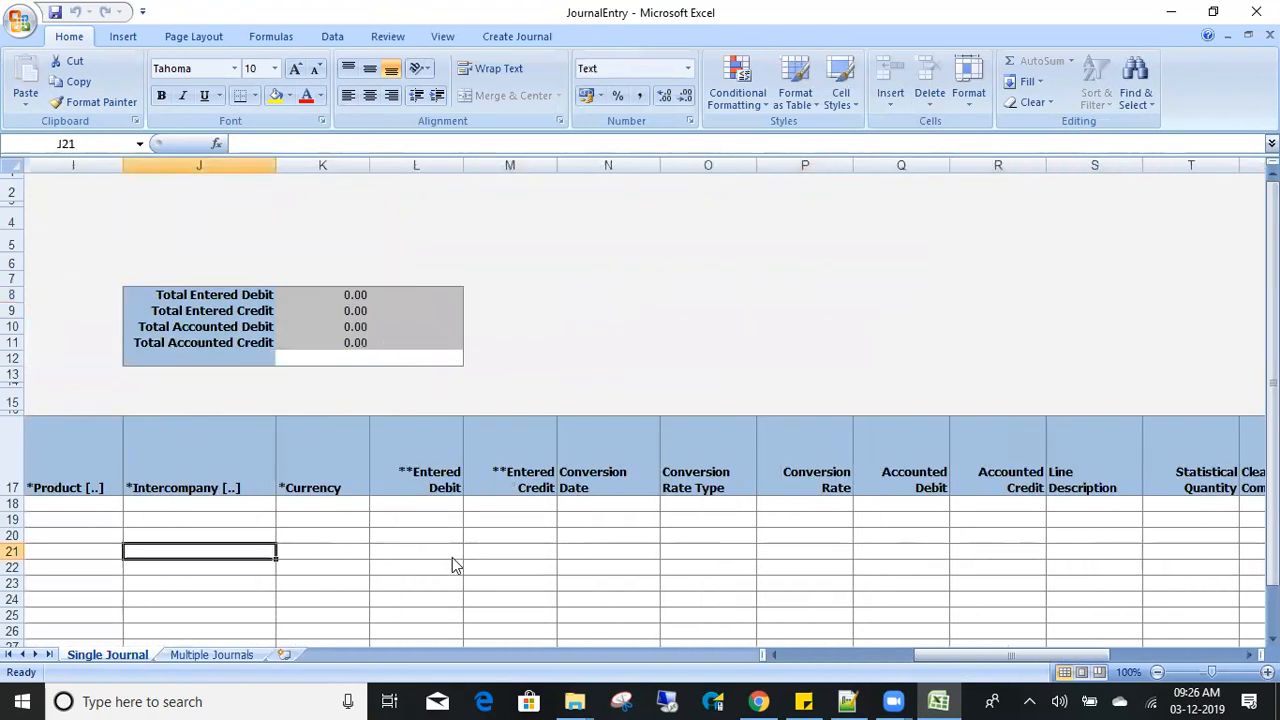
pyautogui.press('Left')
pyautogui.press('Left')
pyautogui.press('Left')
pyautogui.press('Left')
pyautogui.press('Left')
pyautogui.press('Left')
pyautogui.press('Left')
pyautogui.press('Left')
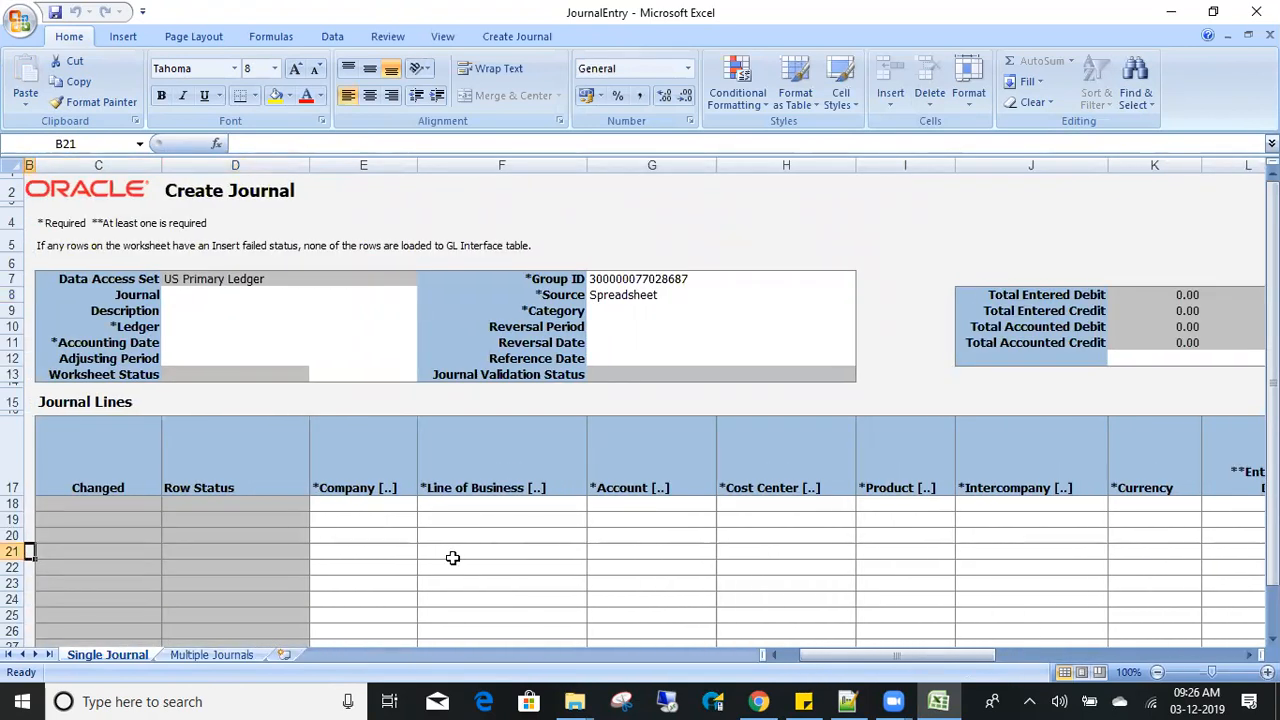
pyautogui.click(188, 658)
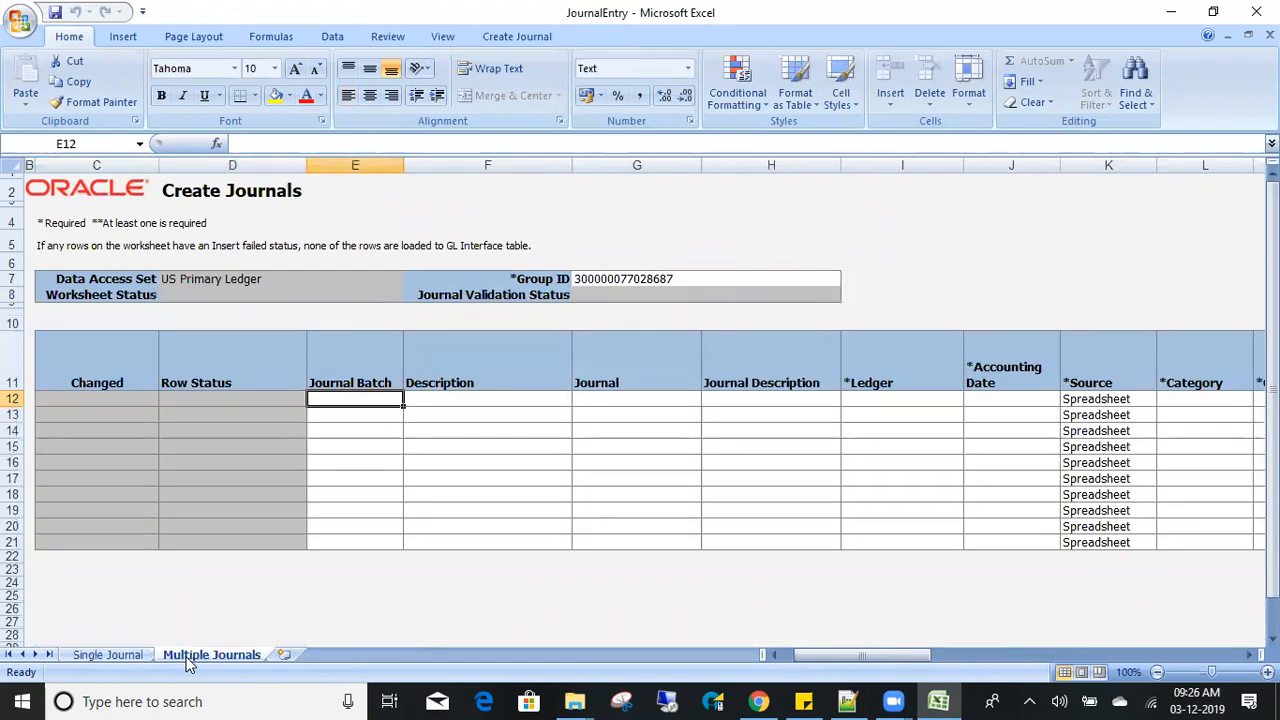
pyautogui.press('Left')
pyautogui.press('Left')
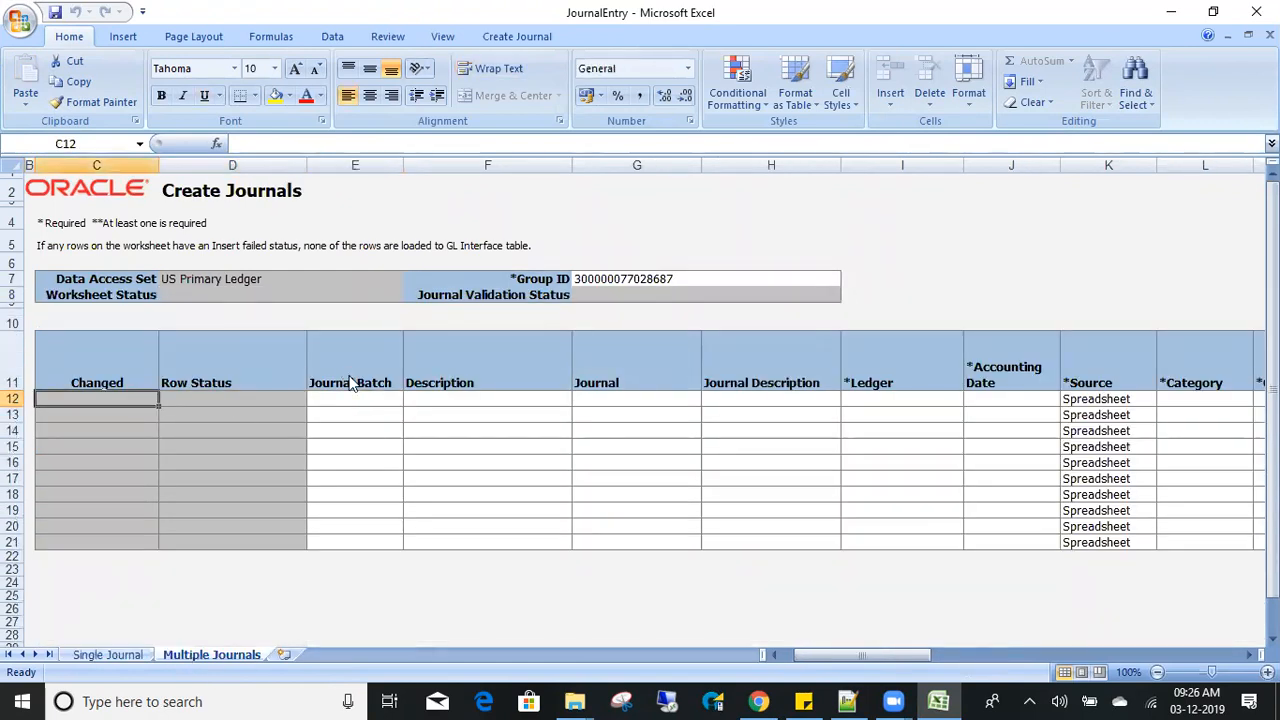
pyautogui.press('Right')
pyautogui.press('Right')
# Enter JE01 as the journal batch for rows 12, 13 and 14.
pyautogui.write('JE')
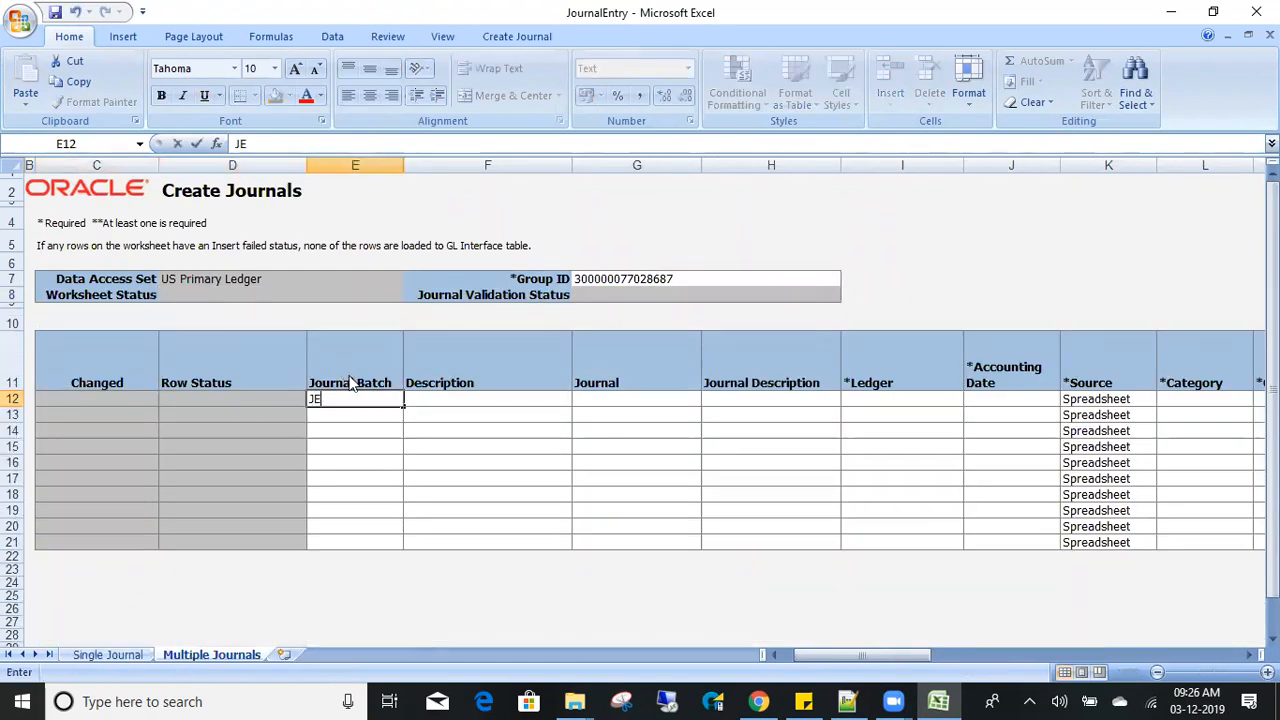
pyautogui.write('01')
pyautogui.press('Return')
pyautogui.press('Up')
pyautogui.hotkey('ctrl', 'c')
pyautogui.press('Down')
pyautogui.press('Return')
pyautogui.press('Down')
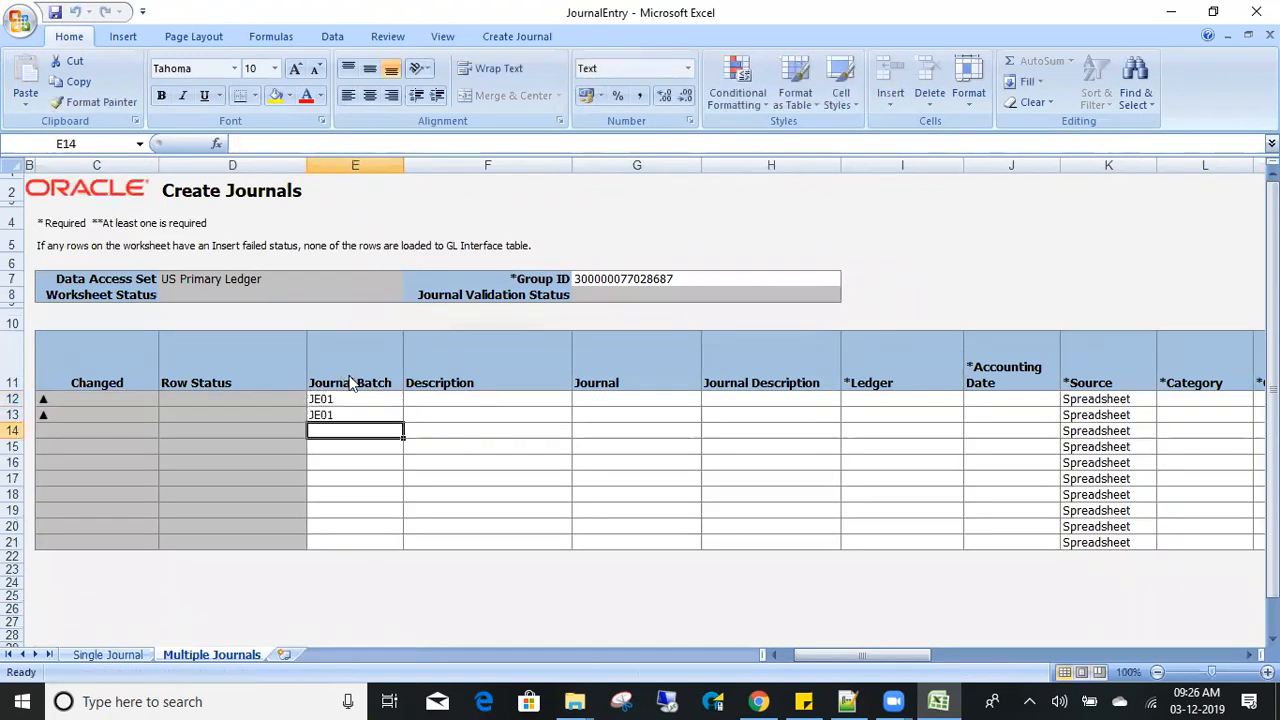
pyautogui.press('Up')
pyautogui.press('Down')
pyautogui.press('Up')
pyautogui.hotkey('ctrl', 'c')
pyautogui.press('Down')
pyautogui.hotkey('ctrl', 'v')
pyautogui.press('Right')
pyautogui.press('Up')
pyautogui.press('Up')
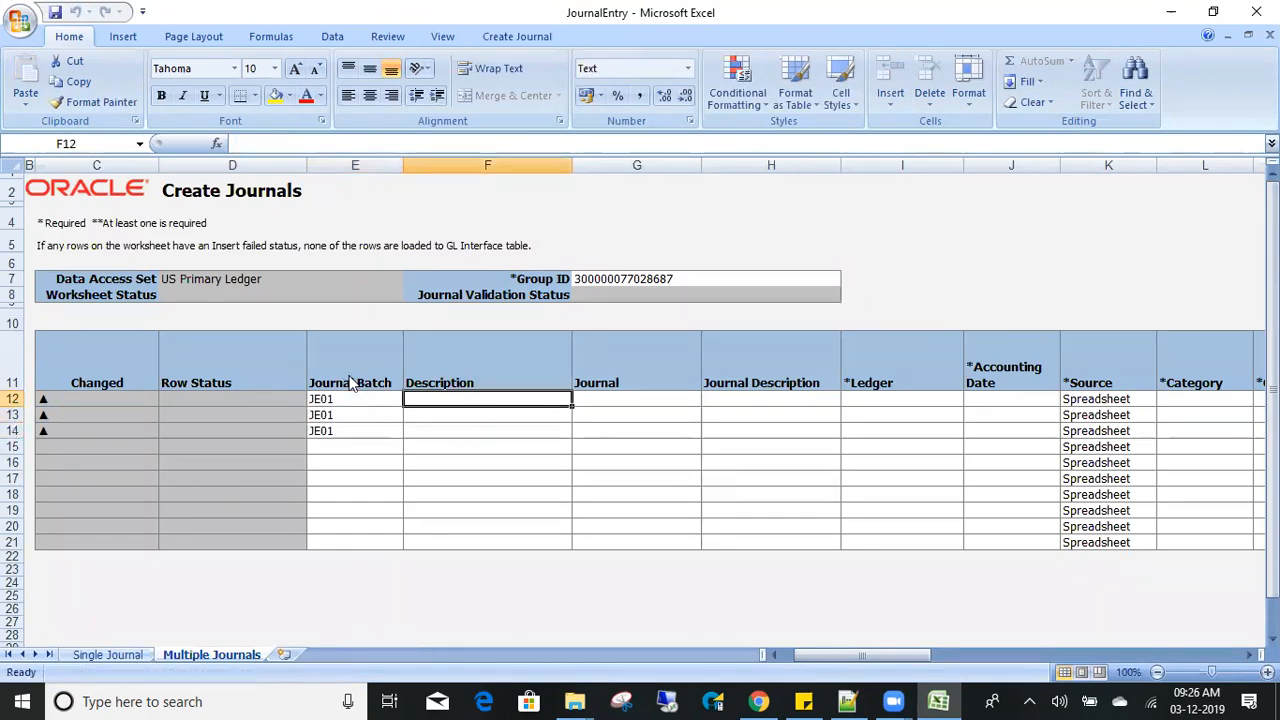
pyautogui.press('Left')
pyautogui.press('Right')
# Fill the batch description 'JE01 Batch' into rows 12 to 14.
pyautogui.write('JE01')
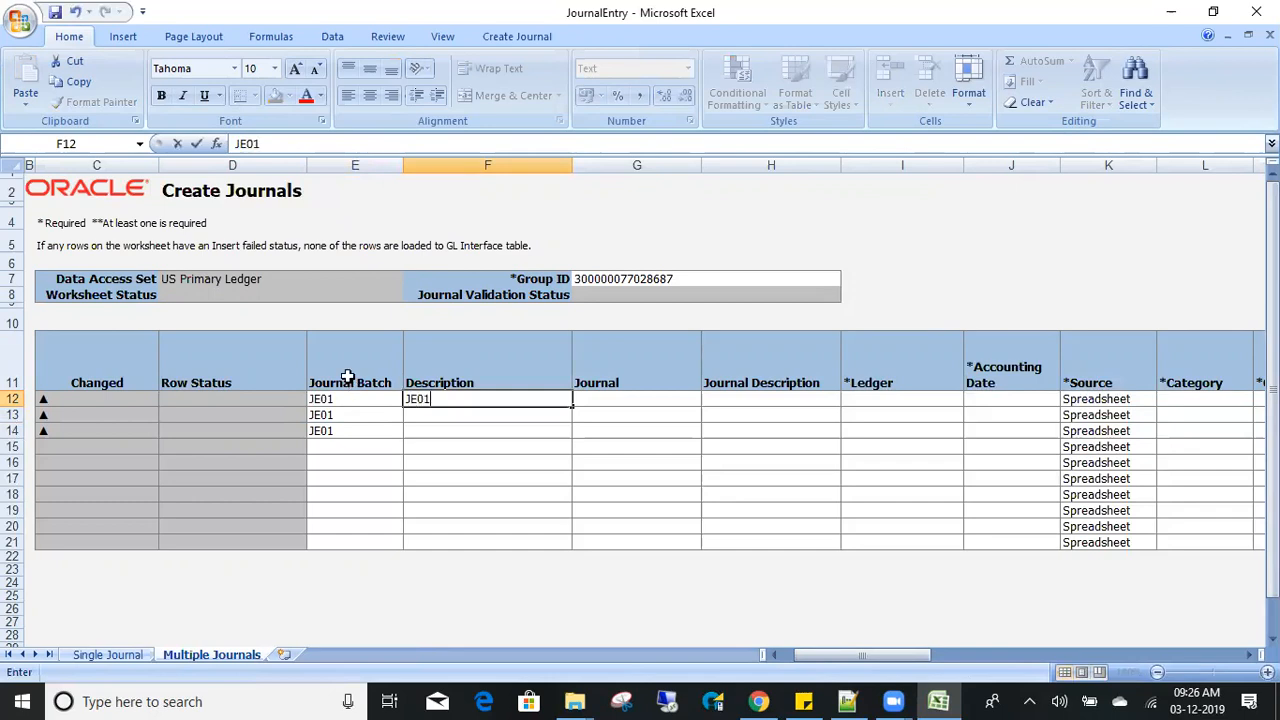
pyautogui.write(' Batch')
pyautogui.press('Return')
pyautogui.press('Up')
pyautogui.hotkey('ctrl', 'c')
pyautogui.press('Down')
pyautogui.hotkey('ctrl', 'v')
pyautogui.press('Return')
pyautogui.press('Up')
pyautogui.hotkey('ctrl', 'c')
pyautogui.press('Down')
pyautogui.press('Return')
# Enter journals JE1, JE2, JE3 and copy them into the Journal Description column.
pyautogui.press('Right')
pyautogui.press('Up')
pyautogui.press('Up')
pyautogui.write('JE1')
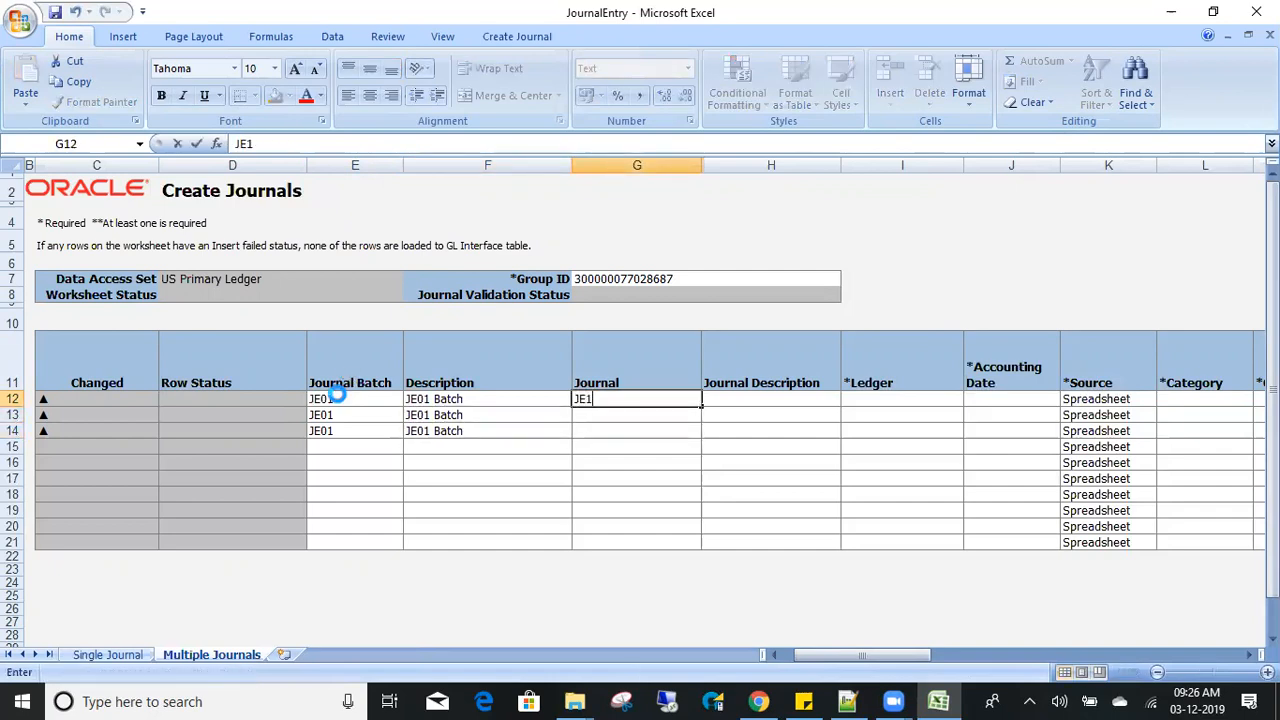
pyautogui.press('Return')
pyautogui.write('JE2')
pyautogui.press('Return')
pyautogui.write('JE3')
pyautogui.press('Return')
pyautogui.press('Up')
pyautogui.press('Up')
pyautogui.press('Up')
pyautogui.press('Right')
pyautogui.press('Left')
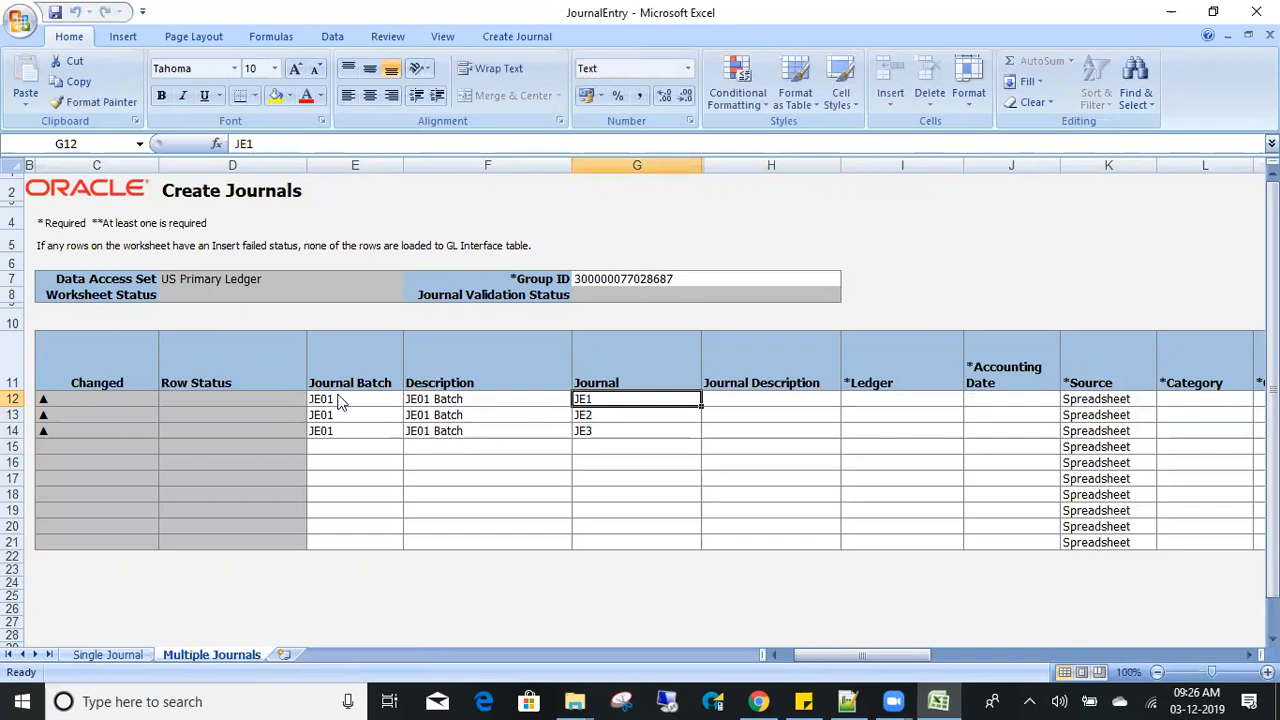
pyautogui.hotkey('shift', 'Down')
pyautogui.hotkey('shift', 'Down')
pyautogui.hotkey('ctrl', 'c')
pyautogui.press('Right')
pyautogui.press('Return')
pyautogui.press('Right')
pyautogui.press('Up')
pyautogui.press('Down')
pyautogui.press('Left')
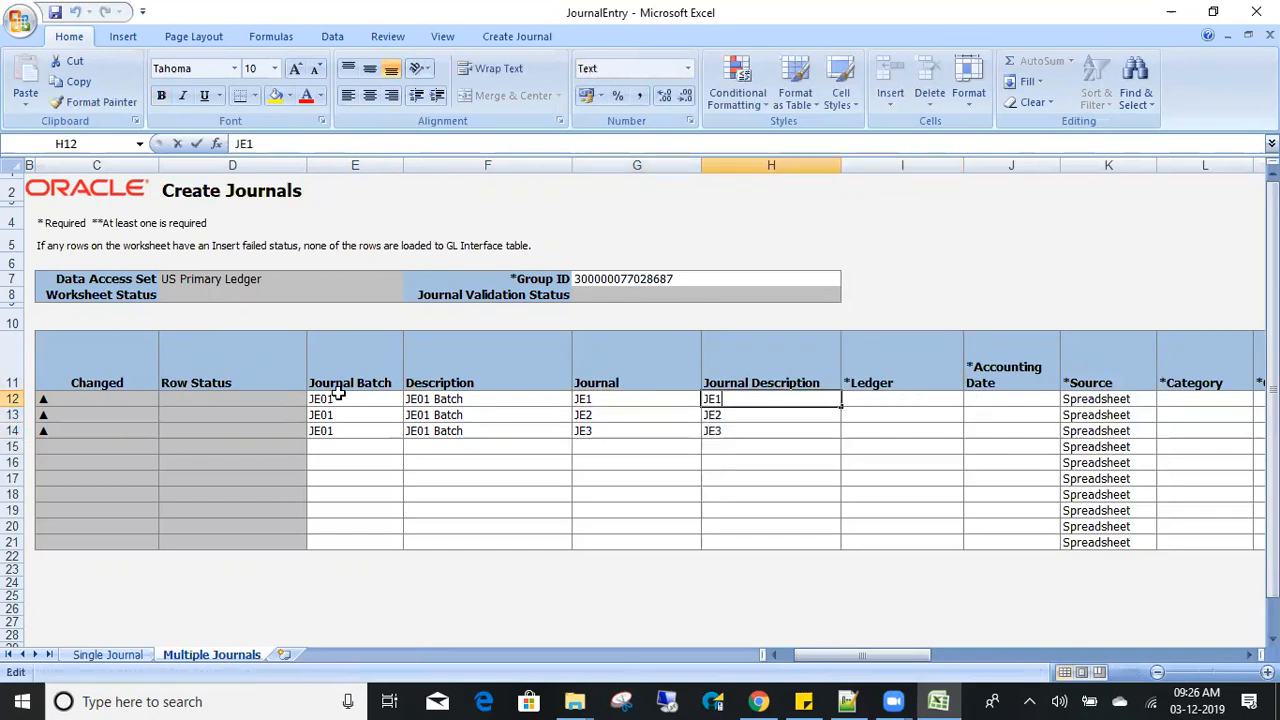
# Change the journal descriptions to 'JE1 Desc', 'JE2 Dsc' and 'JE3 Desc'.
pyautogui.press('F2')
pyautogui.write('Desc')
pyautogui.press('Return')
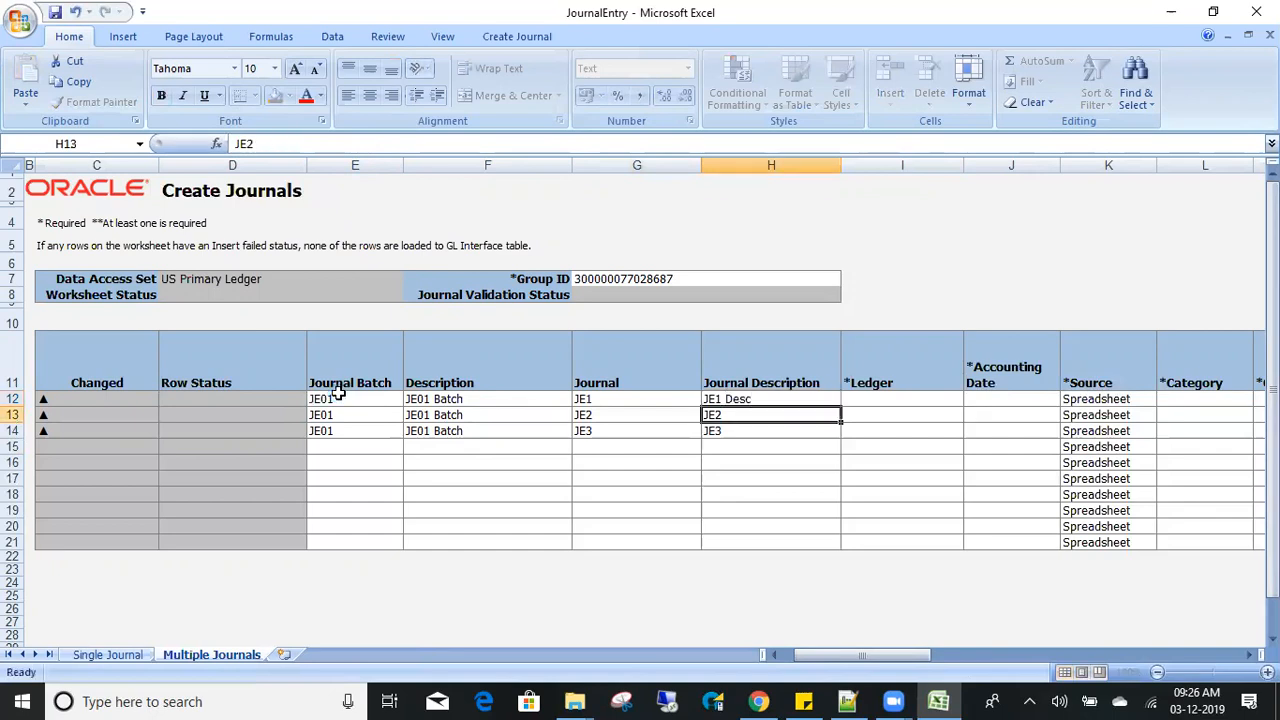
pyautogui.press('F2')
pyautogui.write('Dsc')
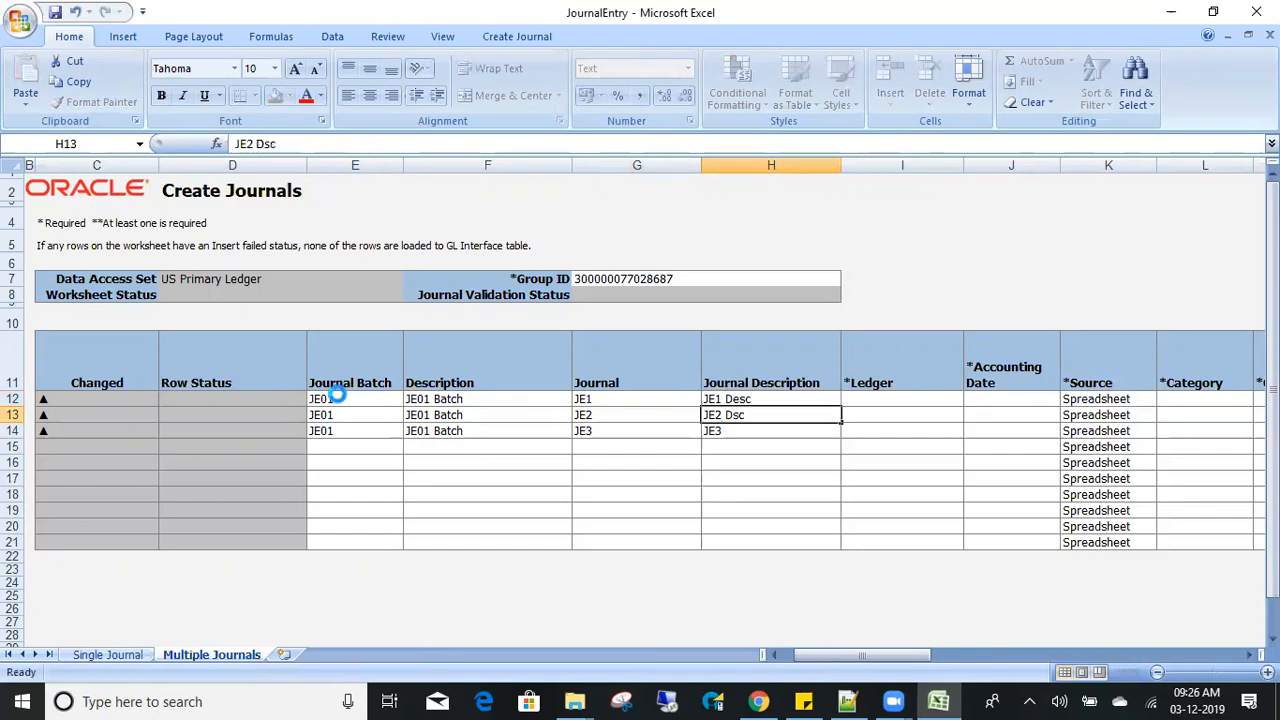
pyautogui.press('Return')
pyautogui.press('Up')
pyautogui.press('Down')
pyautogui.press('F2')
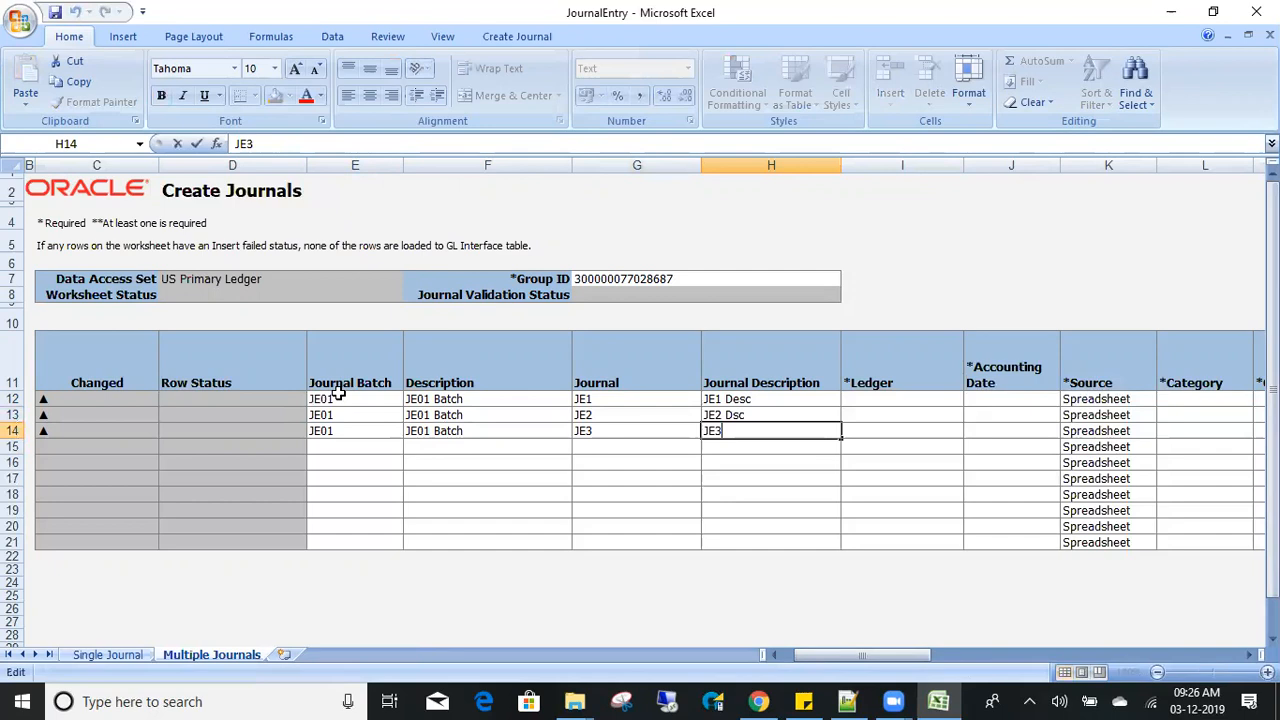
pyautogui.write('Desc')
pyautogui.press('Return')
pyautogui.press('Right')
pyautogui.press('Up')
pyautogui.press('Up')
pyautogui.press('Up')
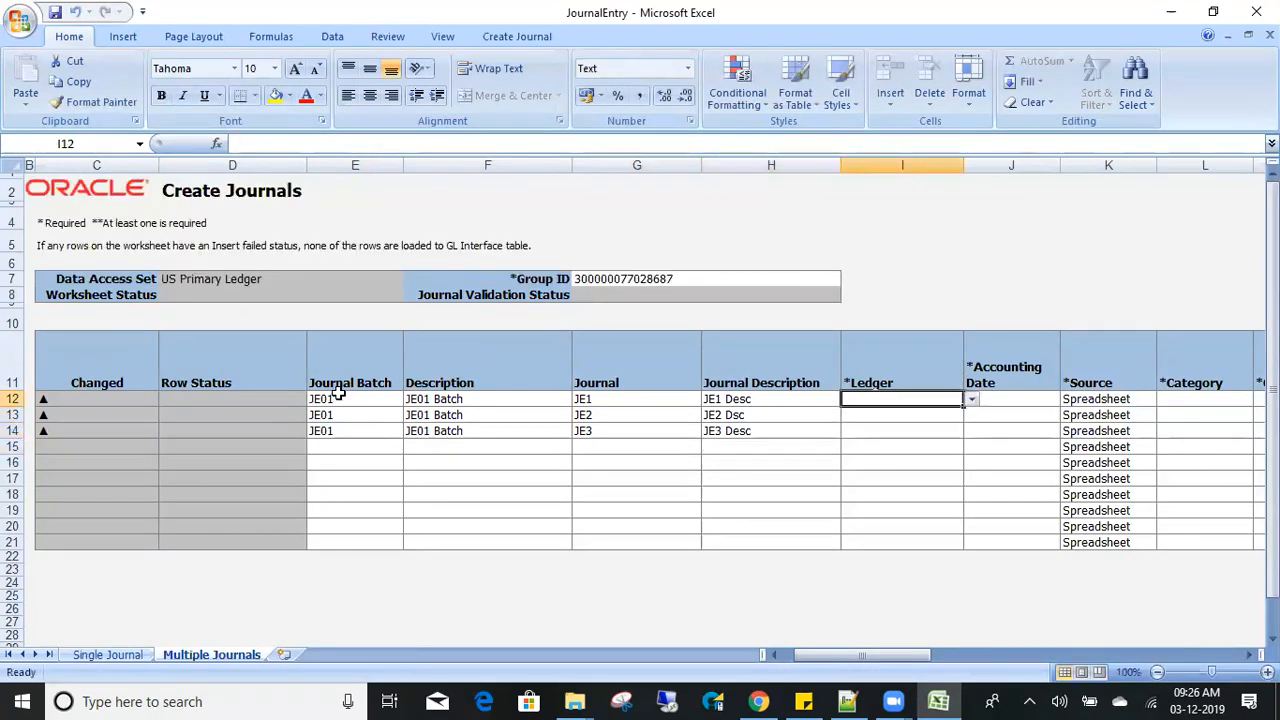
# Set row 12's ledger to US Primary Ledger and accounting date to 03-12-2019.
pyautogui.click(971, 400)
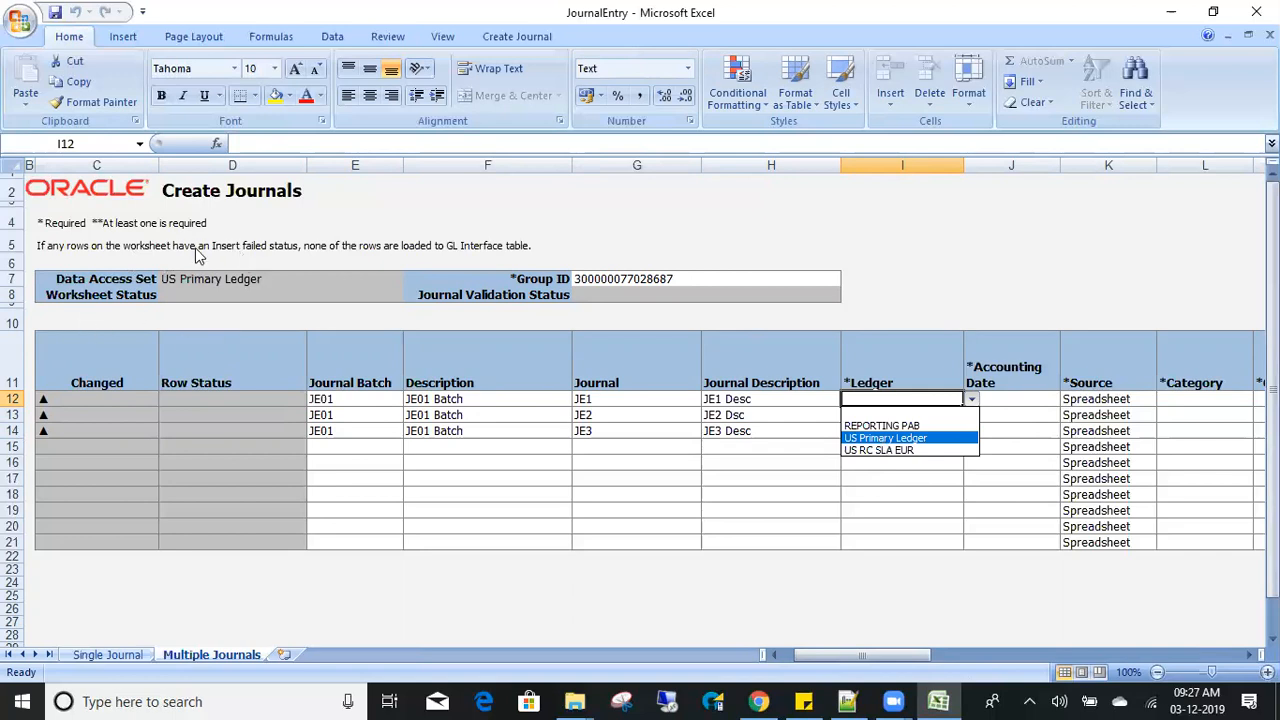
pyautogui.click(920, 445)
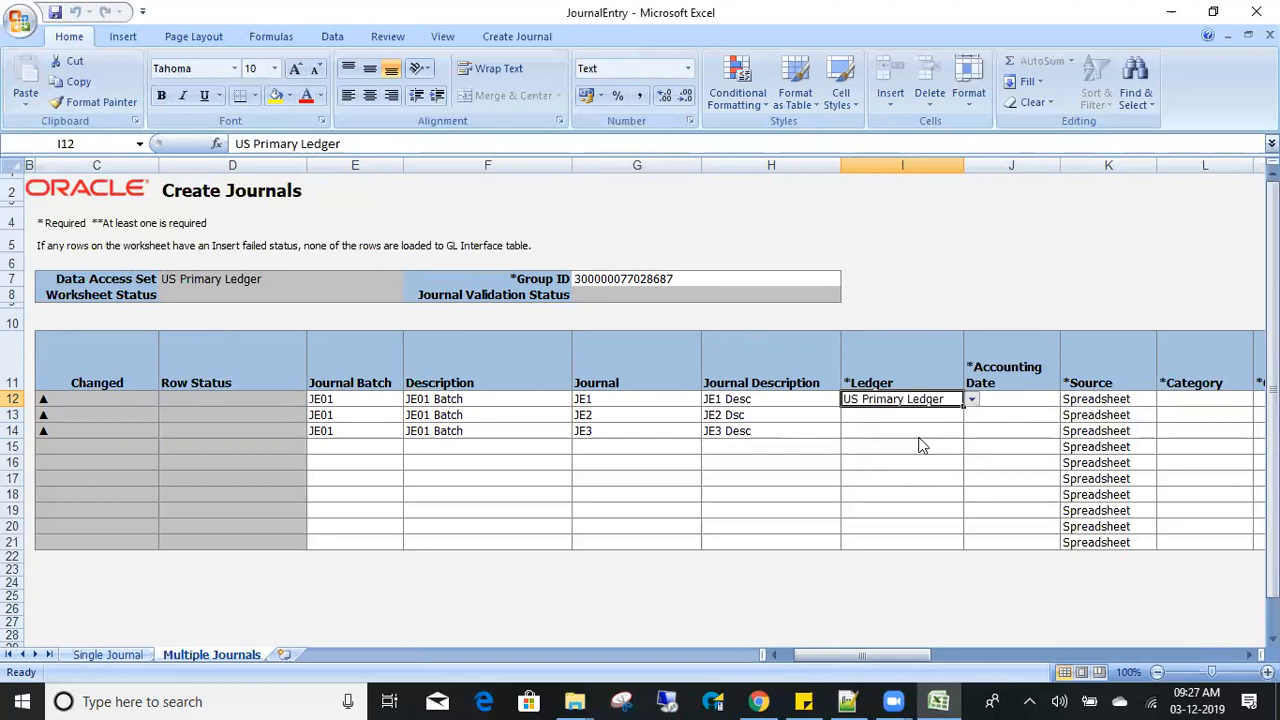
pyautogui.click(1014, 400)
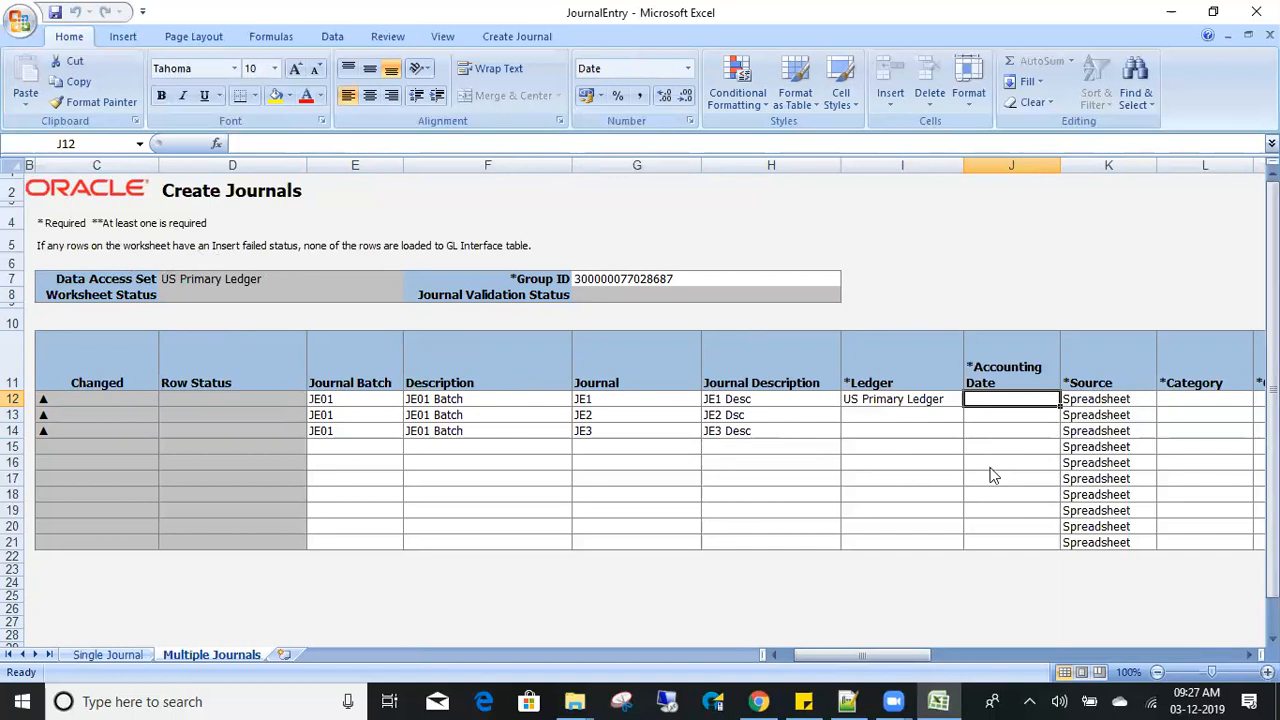
pyautogui.write('03-12-2019')
pyautogui.press('Tab')
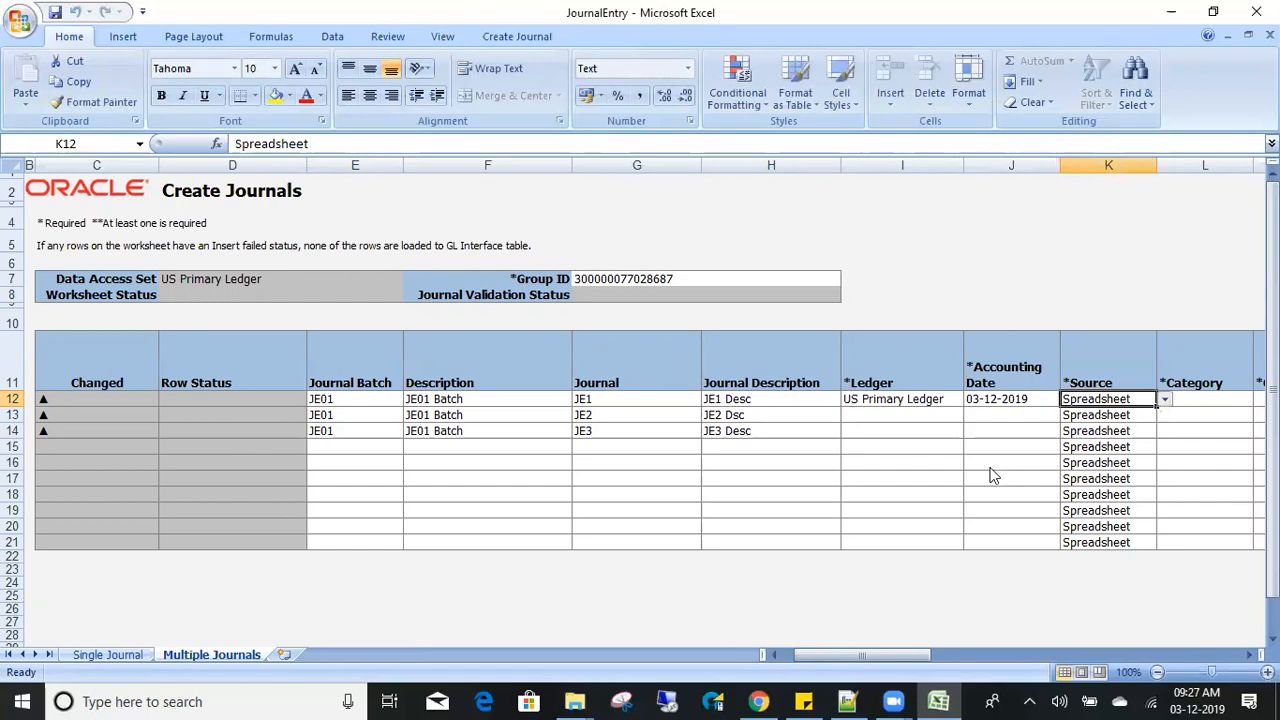
# Copy the US Primary Ledger and 03-12-2019 values from row 12 into row 13.
pyautogui.press('Left')
pyautogui.press('Left')
pyautogui.press('Left')
pyautogui.press('Right')
pyautogui.hotkey('shift', 'Right')
pyautogui.hotkey('ctrl', 'c')
pyautogui.press('Down')
pyautogui.hotkey('ctrl', 'v')
pyautogui.press('Down')
pyautogui.press('Right')
pyautogui.press('Right')
pyautogui.press('Left')
pyautogui.press('Left')
pyautogui.press('Up')
pyautogui.hotkey('shift', 'Right')
pyautogui.hotkey('ctrl', 'c')
# Undo a stray paste in row 21 and copy the ledger and date into row 14.
pyautogui.press('Down')
pyautogui.press('Down')
pyautogui.press('Down')
pyautogui.press('Down')
pyautogui.press('Down')
pyautogui.press('Down')
pyautogui.press('Down')
pyautogui.press('Down')
pyautogui.press('Return')
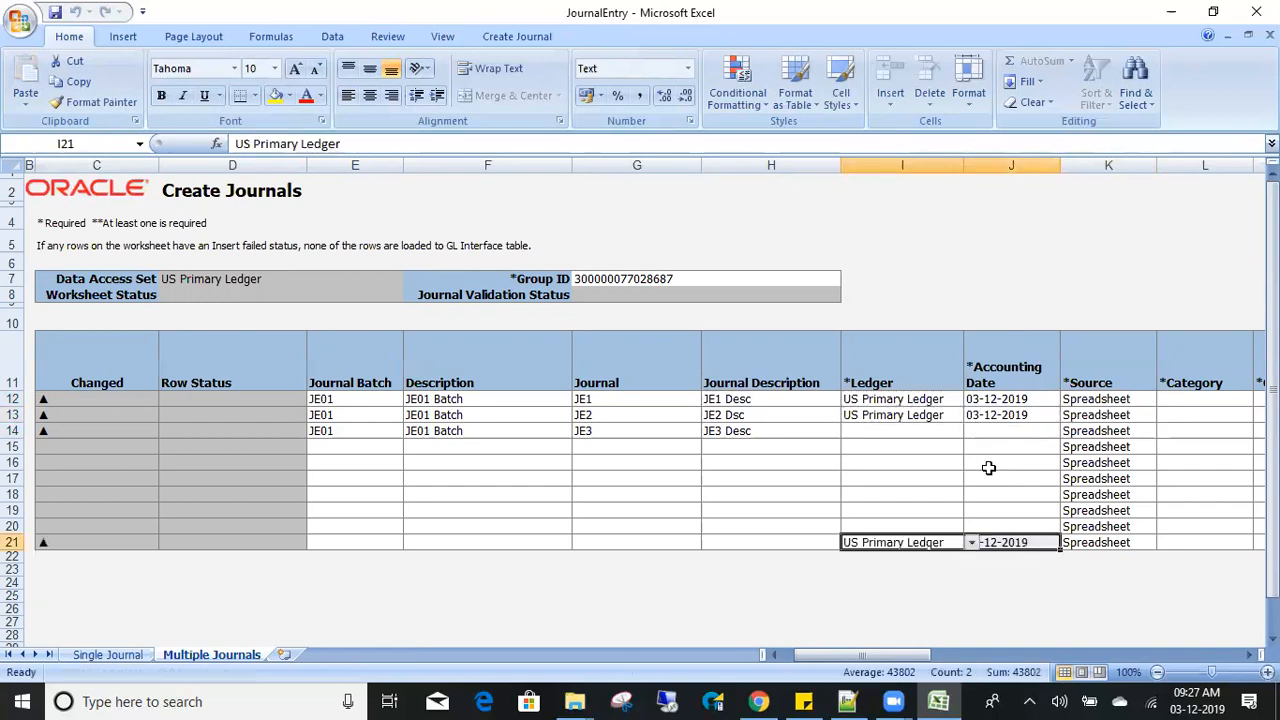
pyautogui.press('Up')
pyautogui.press('Up')
pyautogui.press('Down')
pyautogui.press('Down')
pyautogui.hotkey('ctrl', 'z')
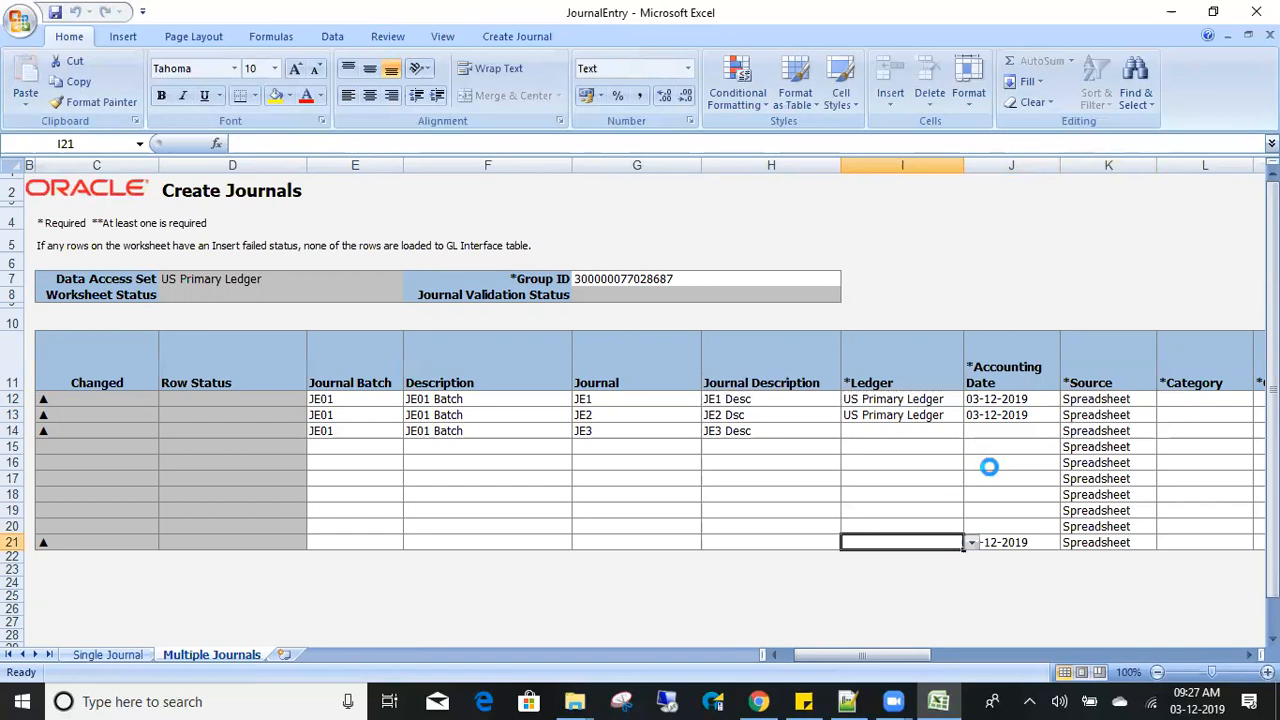
pyautogui.press('Up')
pyautogui.press('Up')
pyautogui.press('Up')
pyautogui.press('Up')
pyautogui.press('Up')
pyautogui.press('Up')
pyautogui.press('Up')
pyautogui.press('Up')
pyautogui.hotkey('shift', 'Right')
pyautogui.hotkey('ctrl', 'c')
pyautogui.press('Down')
pyautogui.hotkey('ctrl', 'v')
pyautogui.press('Escape')
pyautogui.press('Right')
pyautogui.press('Right')
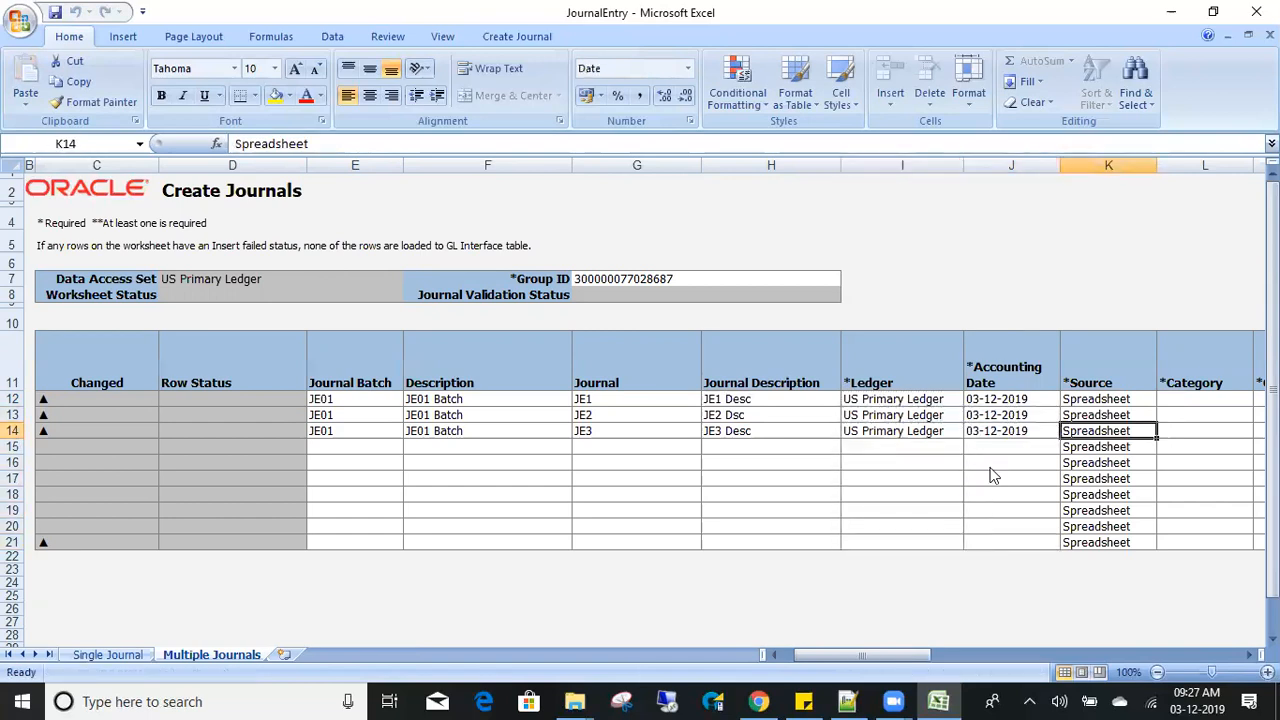
pyautogui.press('Right')
pyautogui.press('Right')
pyautogui.press('Right')
pyautogui.press('Left')
pyautogui.press('Left')
pyautogui.press('Up')
pyautogui.press('Up')
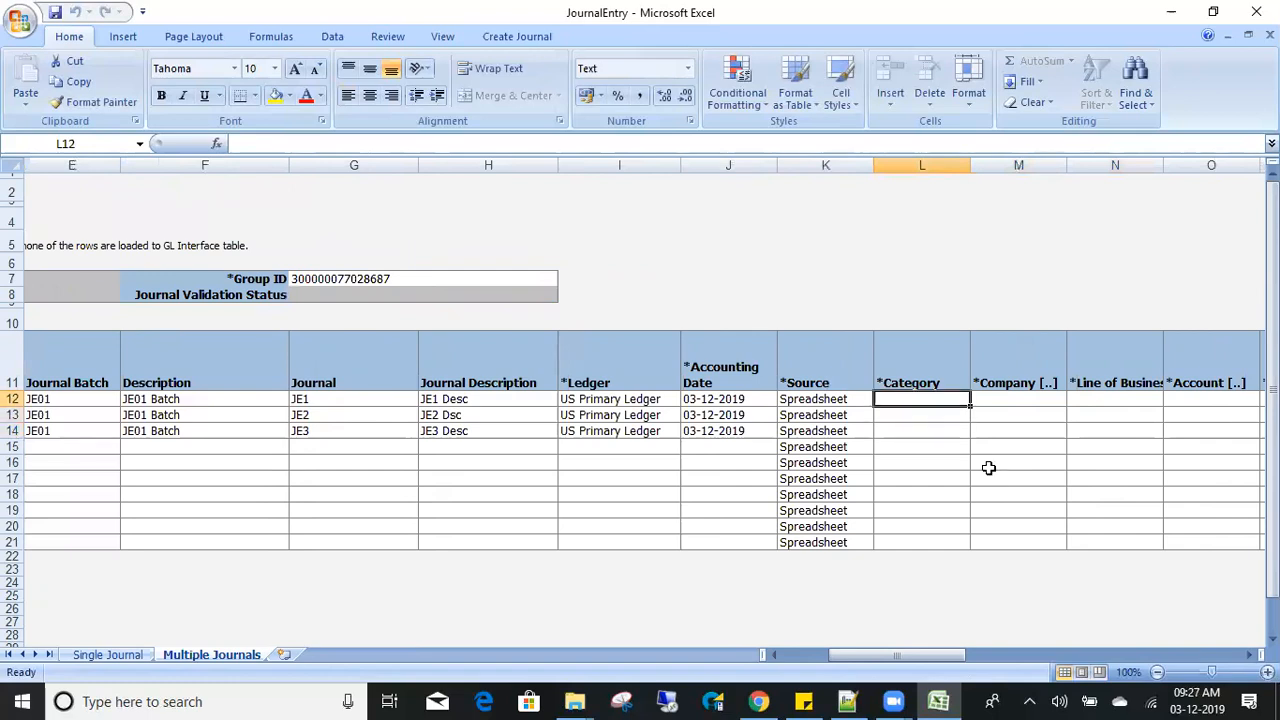
# Set row 12's category to Adjustment by searching 'Ad' in the Category dialog.
pyautogui.doubleClick(938, 399)
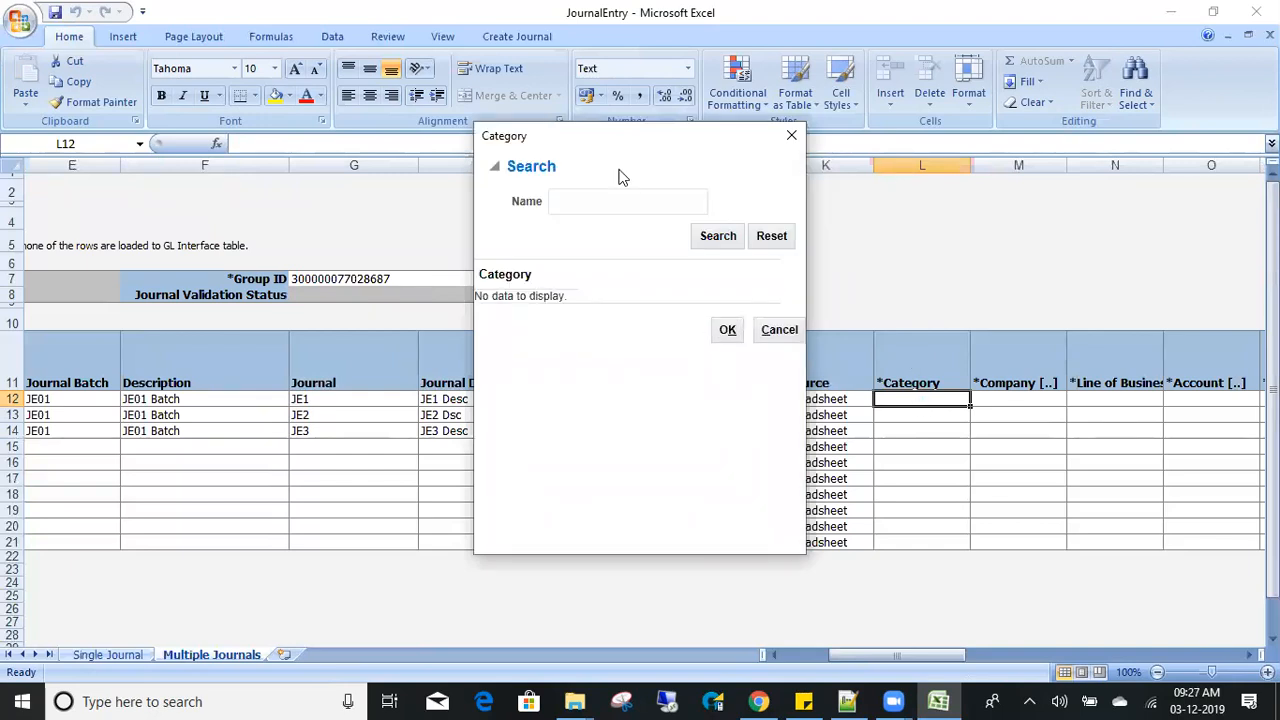
pyautogui.click(621, 197)
pyautogui.write('Adjust')
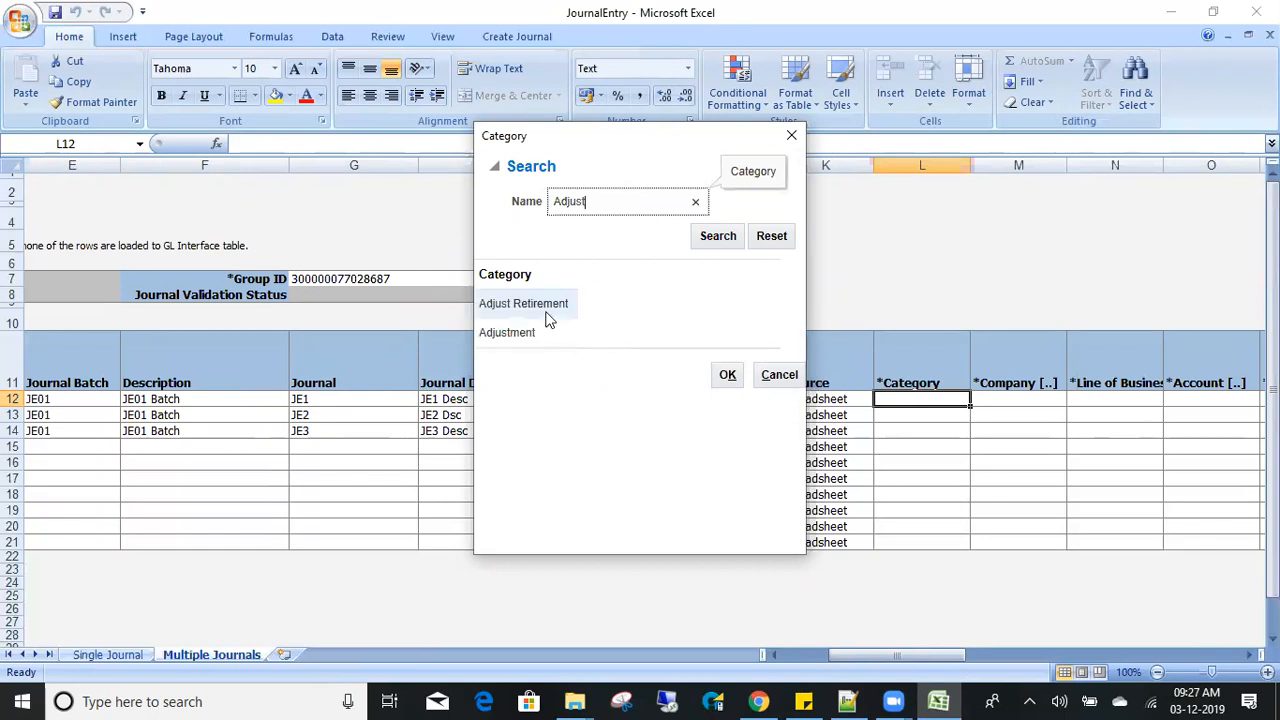
pyautogui.click(523, 332)
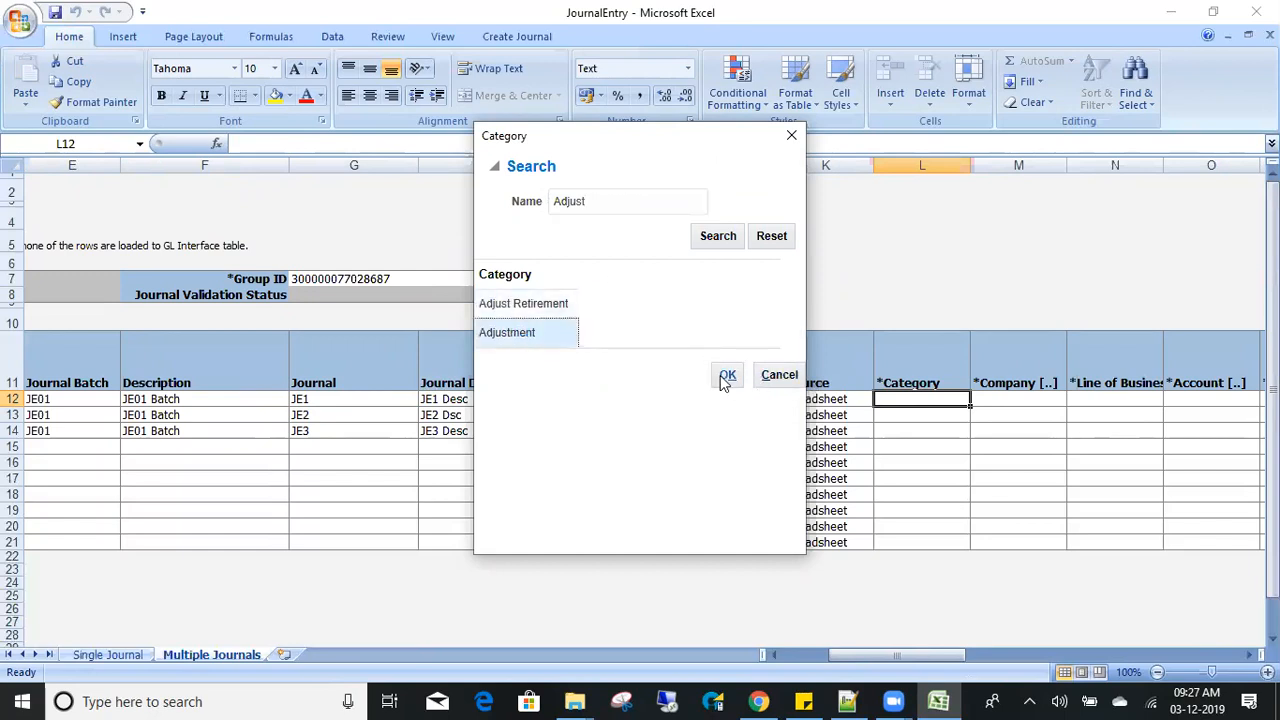
pyautogui.click(725, 376)
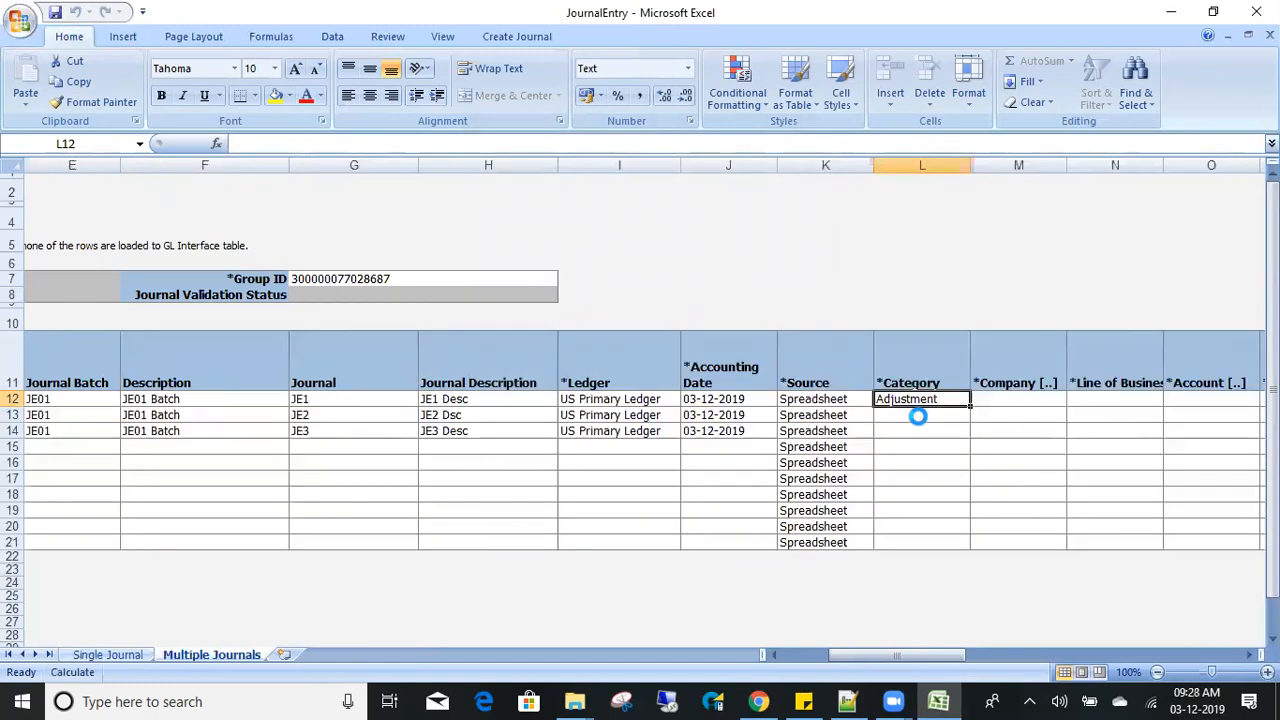
# Copy Adjustment into row 13 and enter Payments as row 14's category.
pyautogui.click(910, 414)
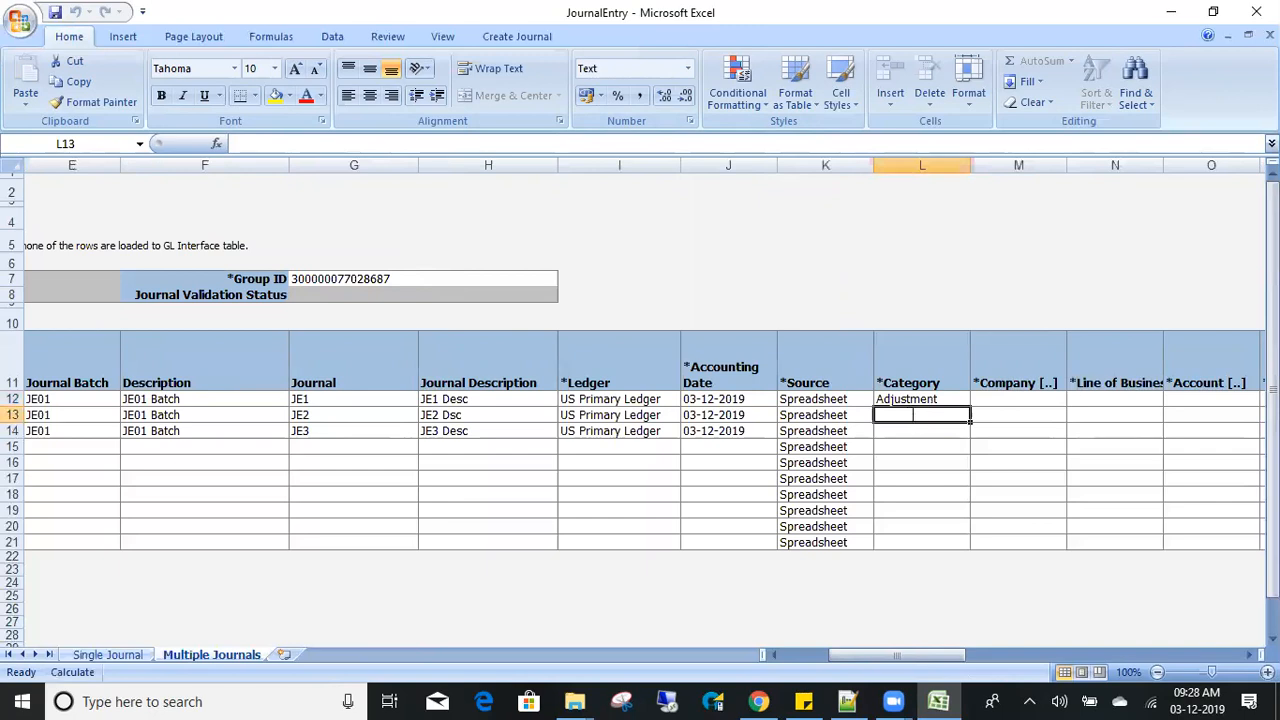
pyautogui.write('Payments')
pyautogui.press('Tab')
pyautogui.press('Left')
pyautogui.press('Up')
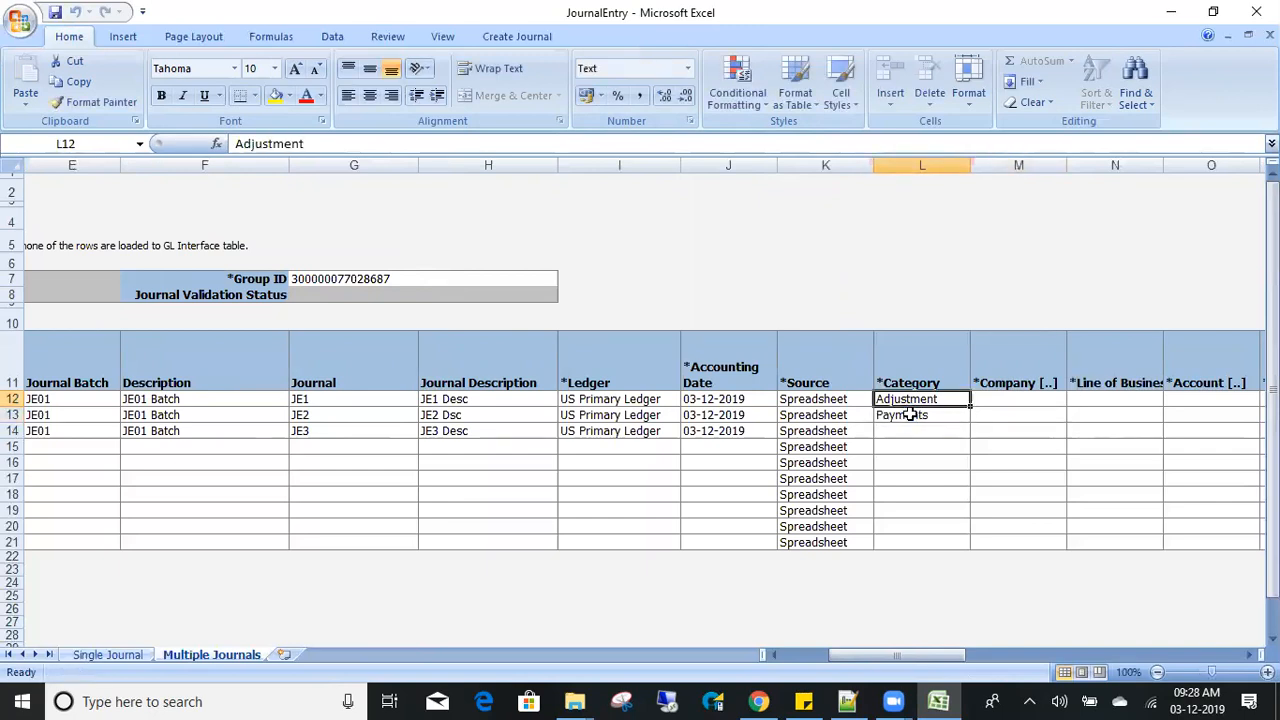
pyautogui.hotkey('ctrl', 'c')
pyautogui.press('Down')
pyautogui.press('Return')
pyautogui.press('Down')
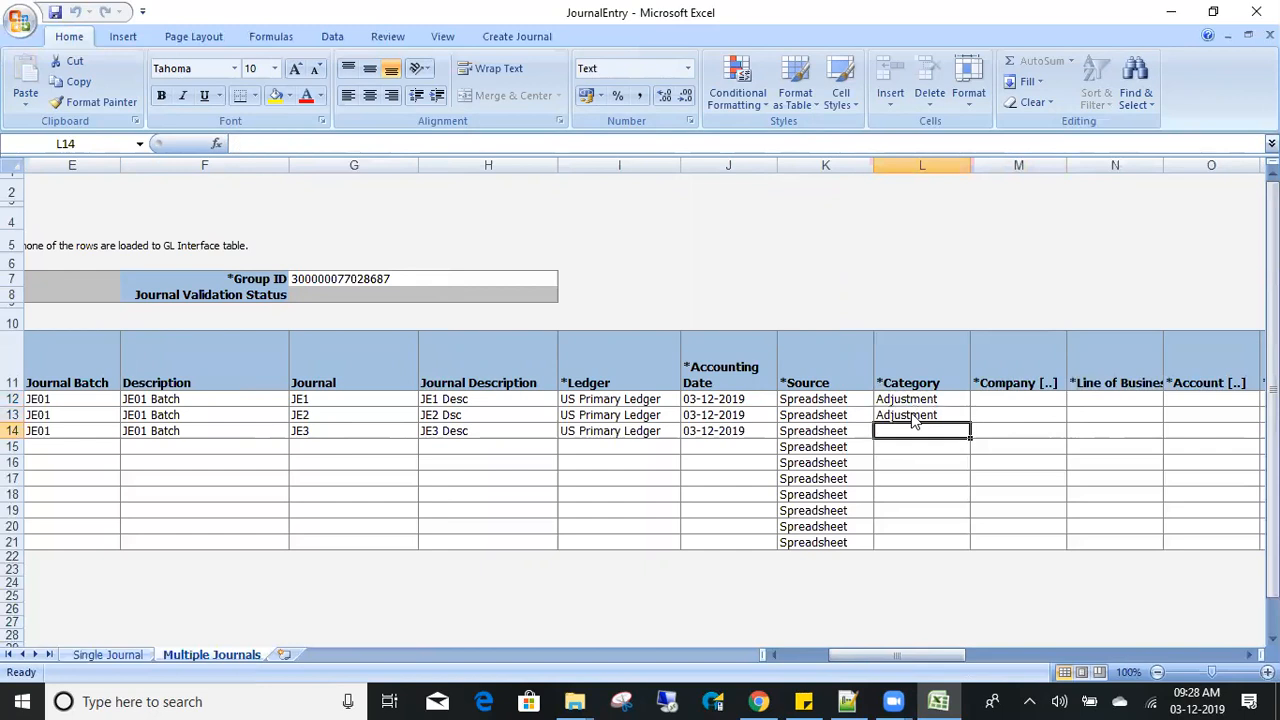
pyautogui.write('Payments')
pyautogui.press('Tab')
pyautogui.click(999, 401)
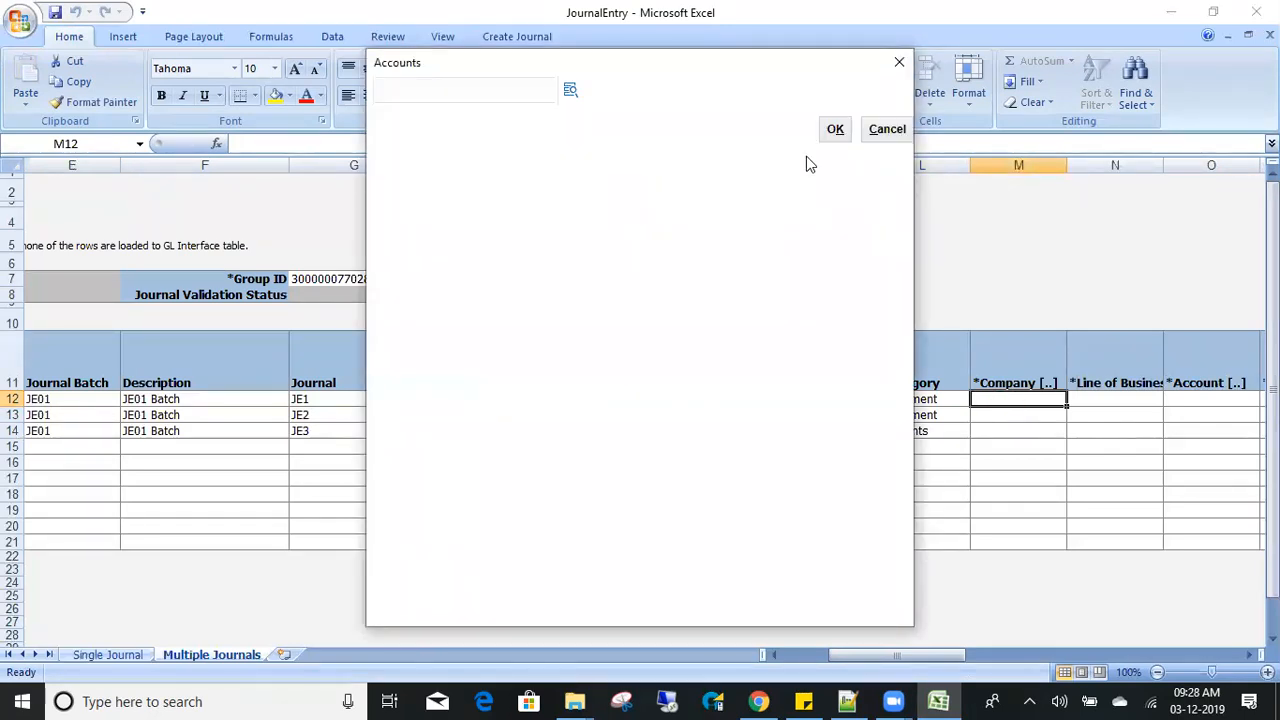
# Assign account combination 101.10.63542.000.000.000 to the JE1 line in row 12.
pyautogui.click(571, 91)
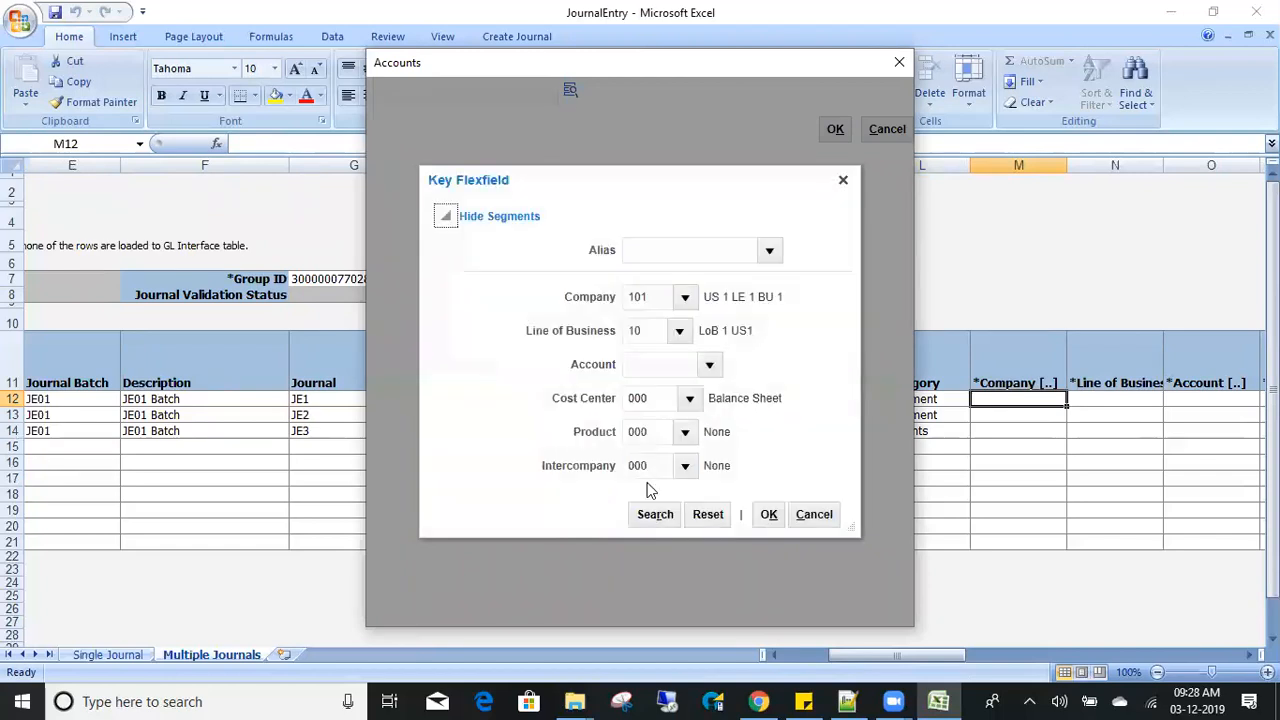
pyautogui.click(655, 515)
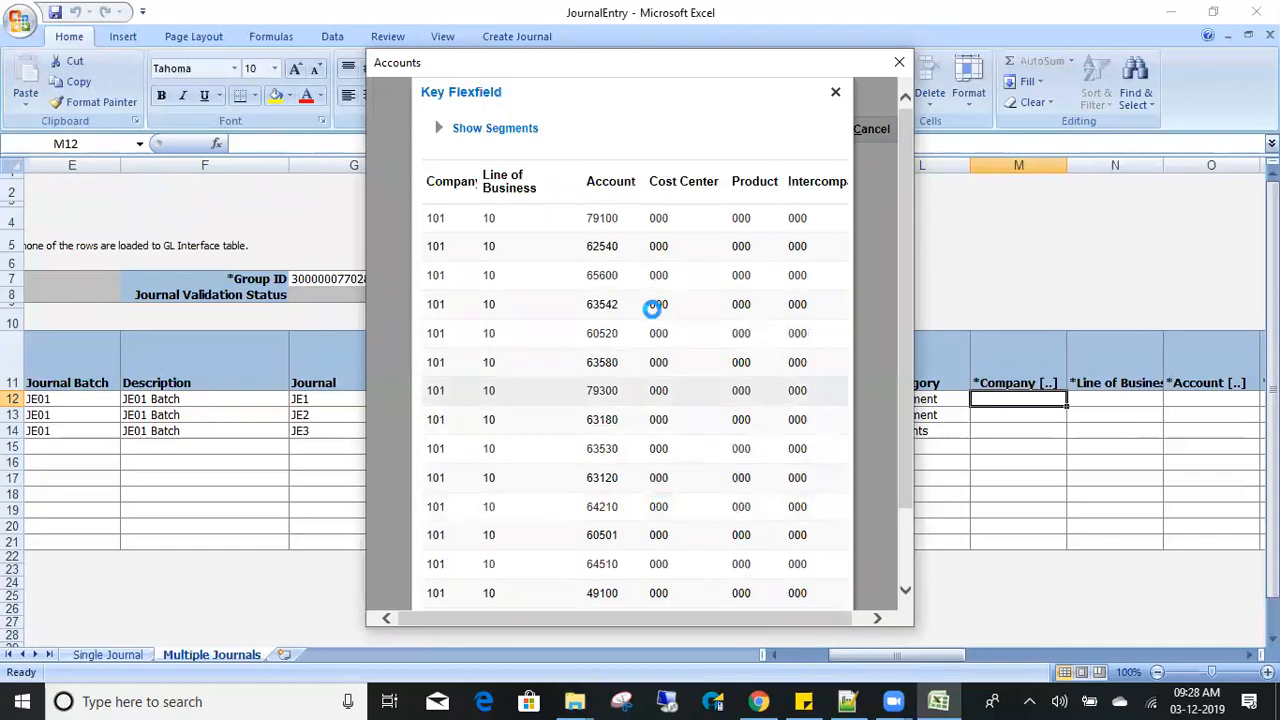
pyautogui.click(650, 305)
pyautogui.moveTo(909, 381); pyautogui.dragTo(909, 540)
pyautogui.click(761, 587)
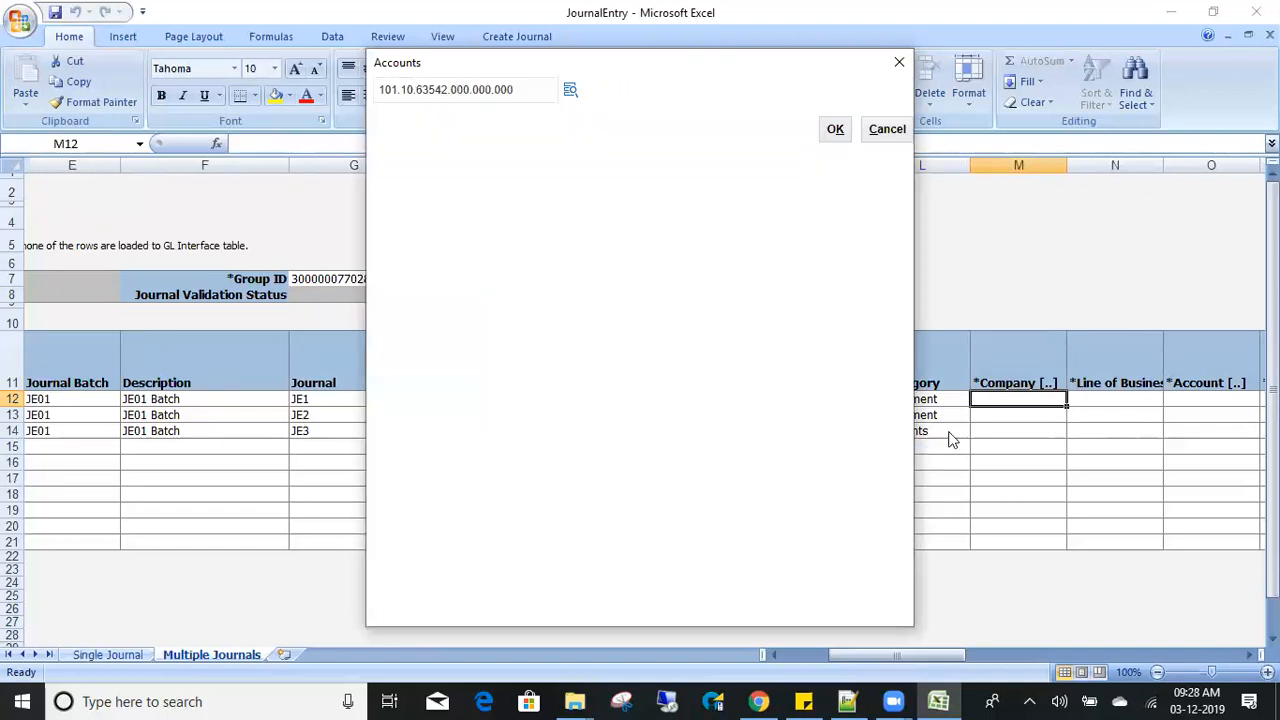
pyautogui.click(834, 128)
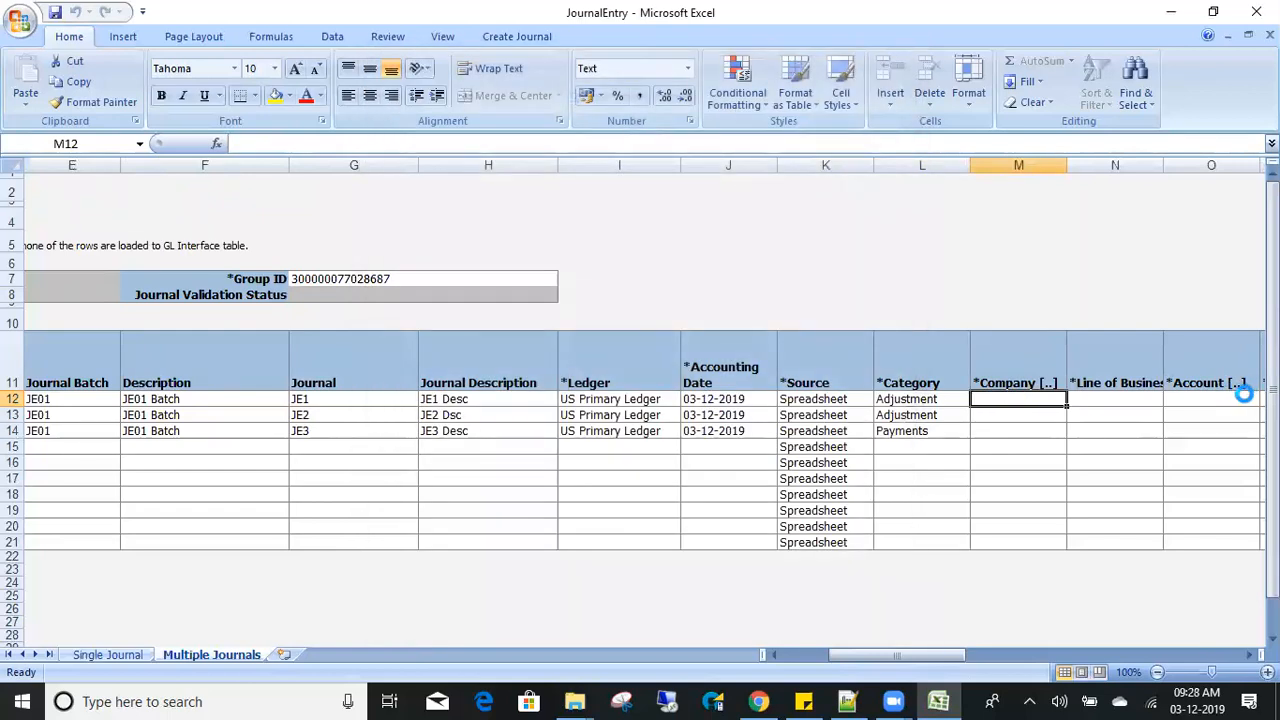
# Assign account combination 101.10.60520.000.000.000 to the JE2 line in row 13.
pyautogui.click(1005, 418)
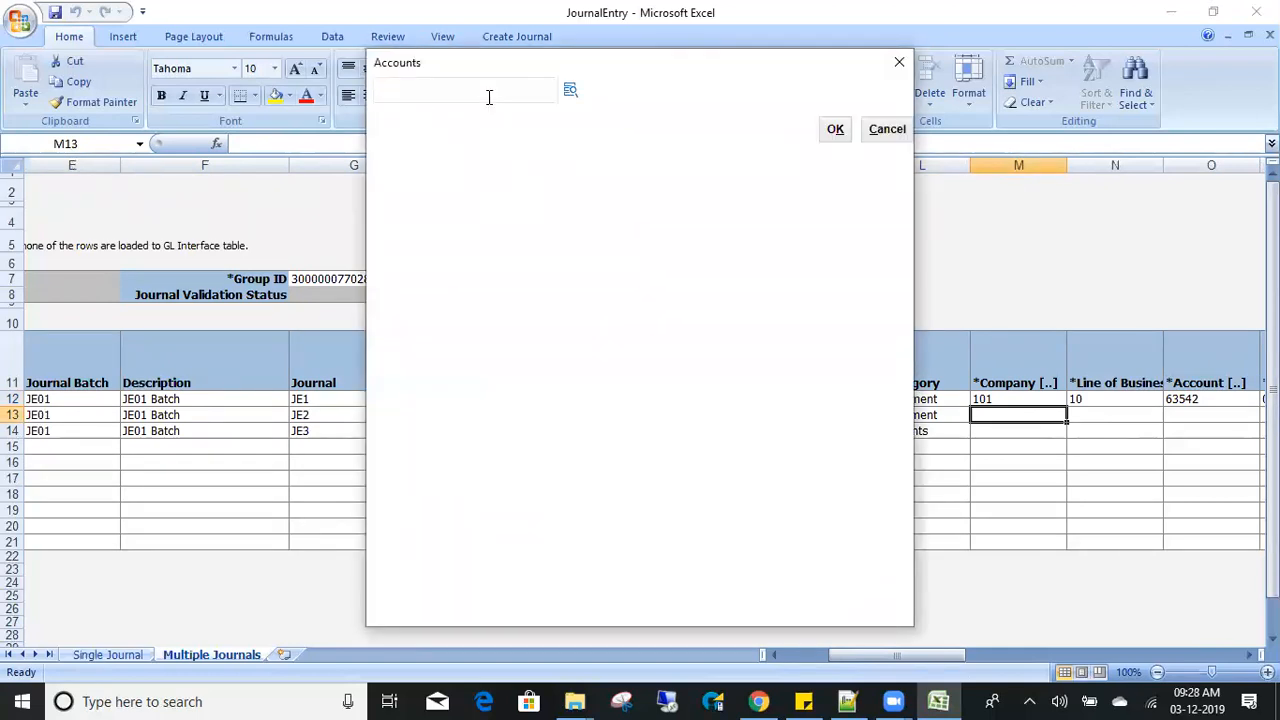
pyautogui.click(572, 92)
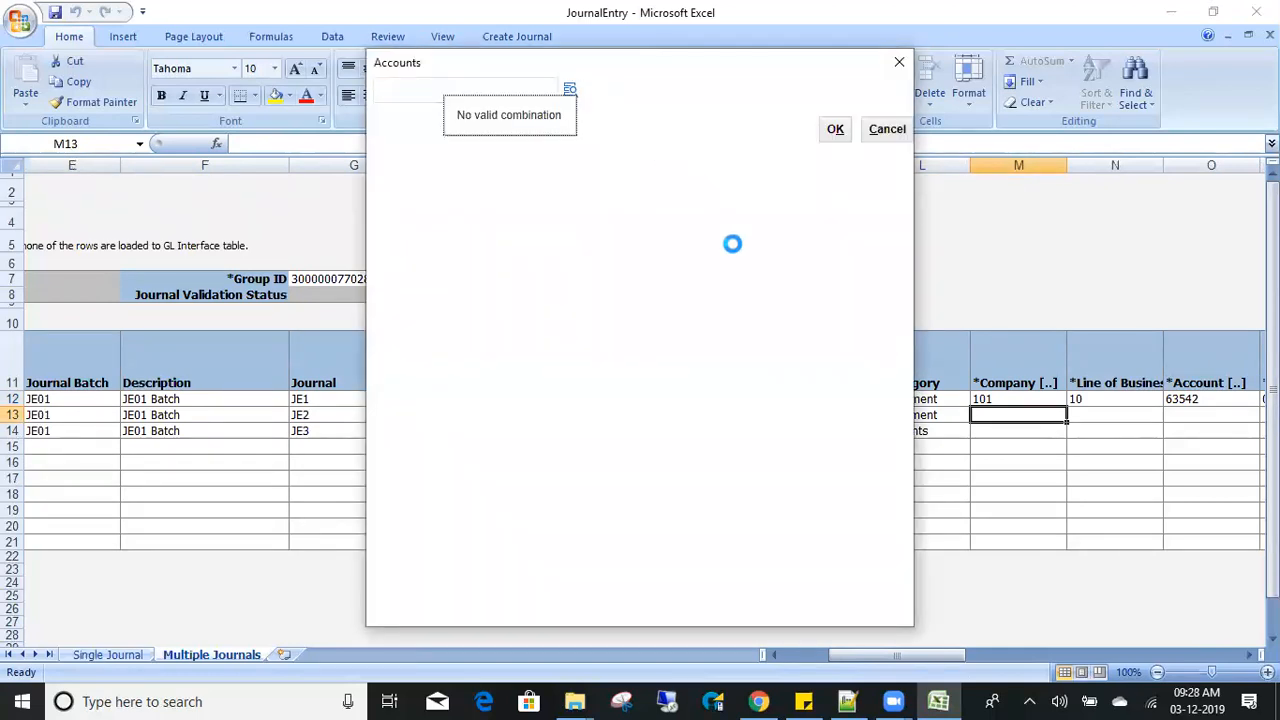
pyautogui.click(655, 514)
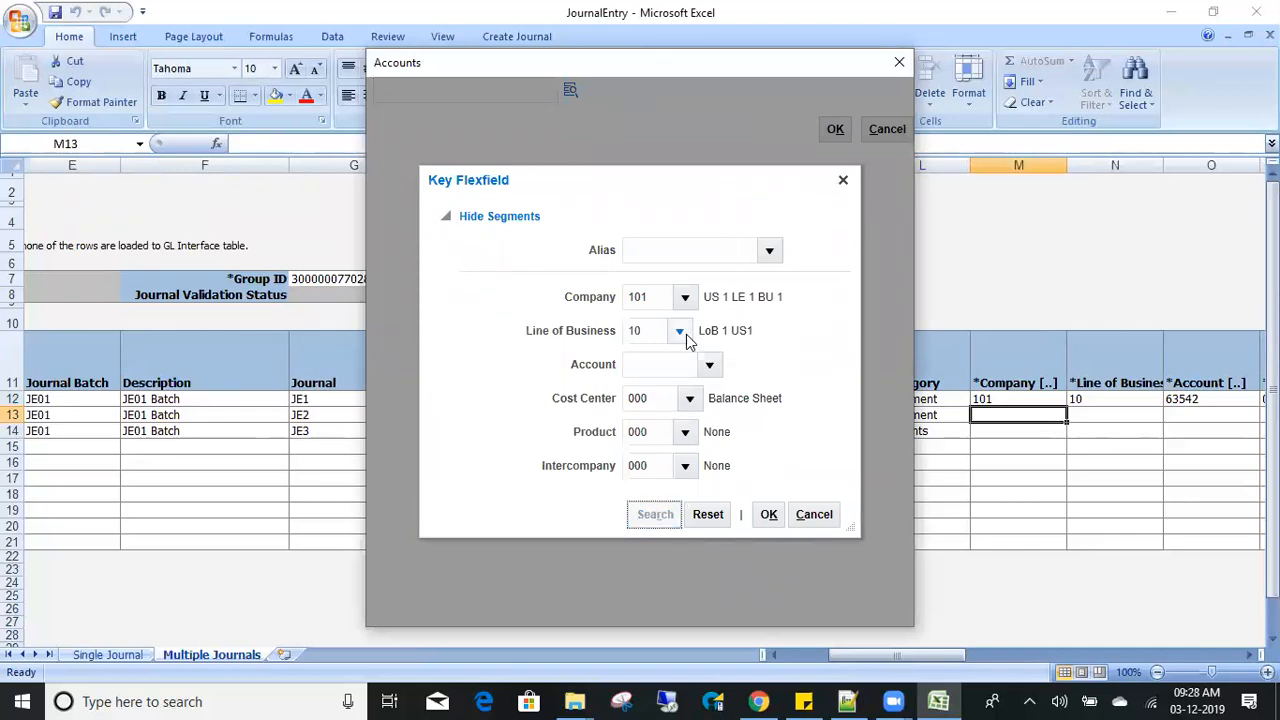
pyautogui.click(655, 340)
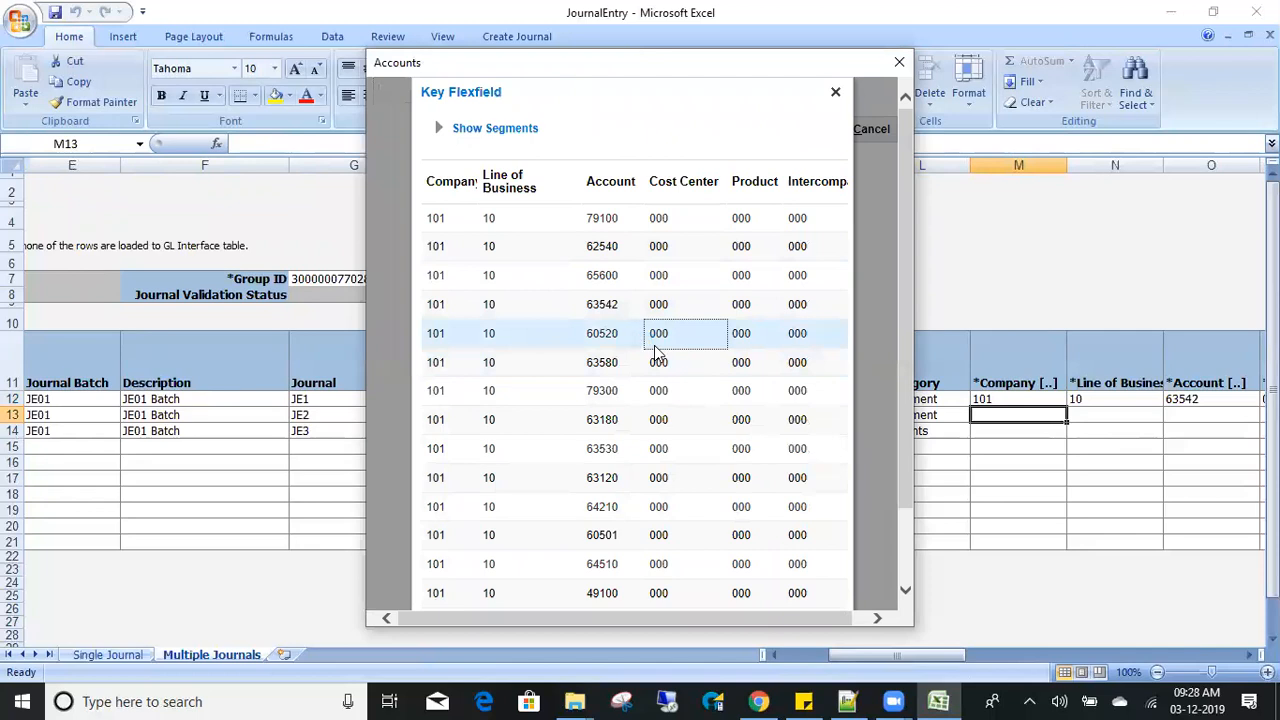
pyautogui.scroll(-3, 905, 416)
pyautogui.click(761, 586)
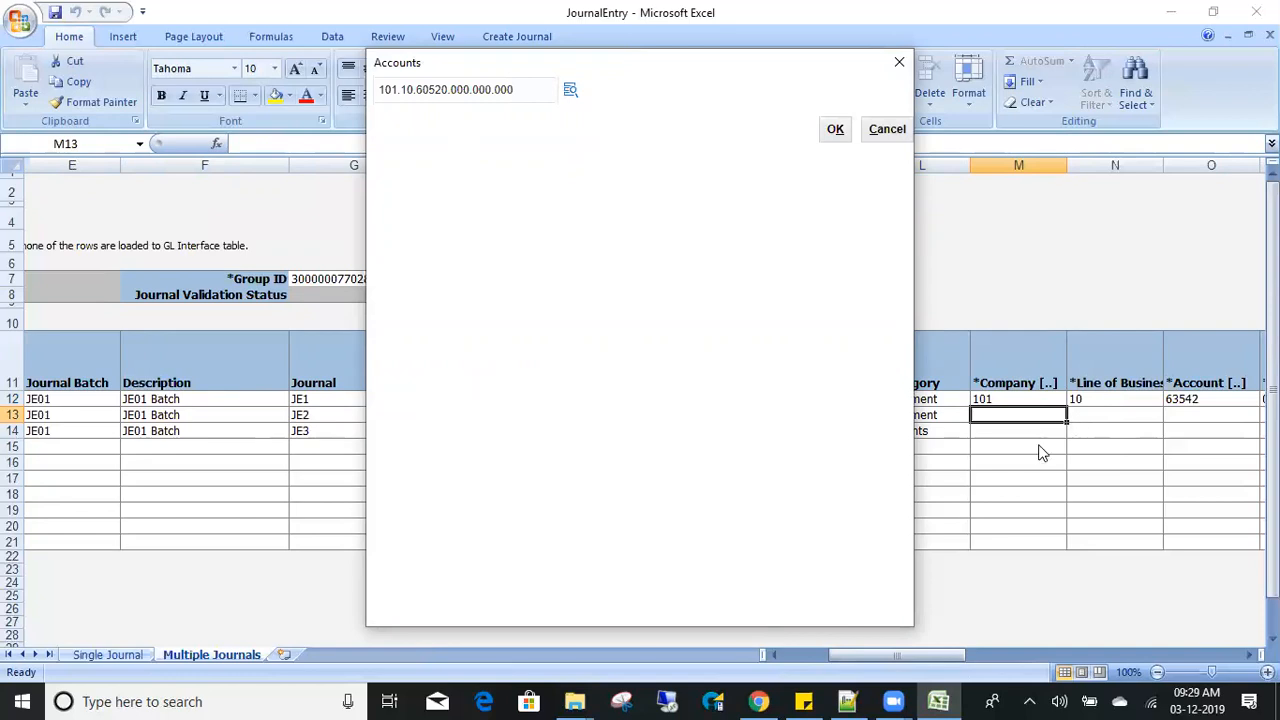
pyautogui.click(831, 130)
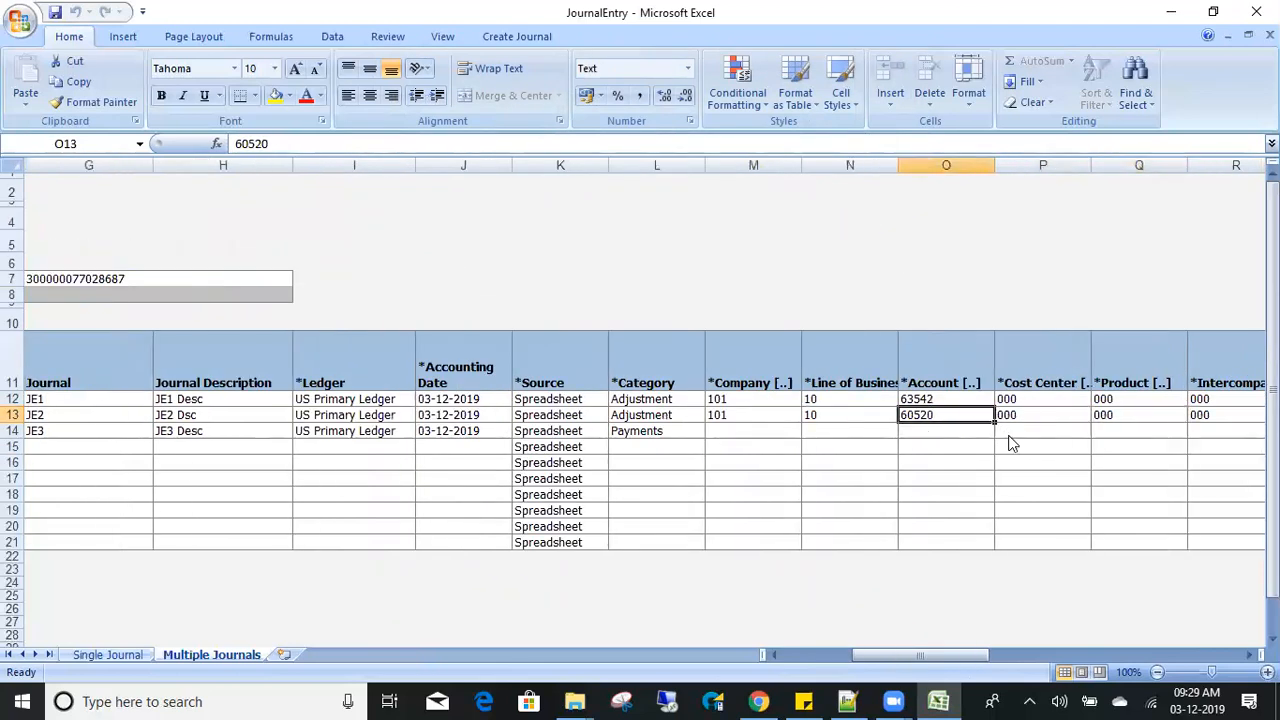
pyautogui.doubleClick(725, 428)
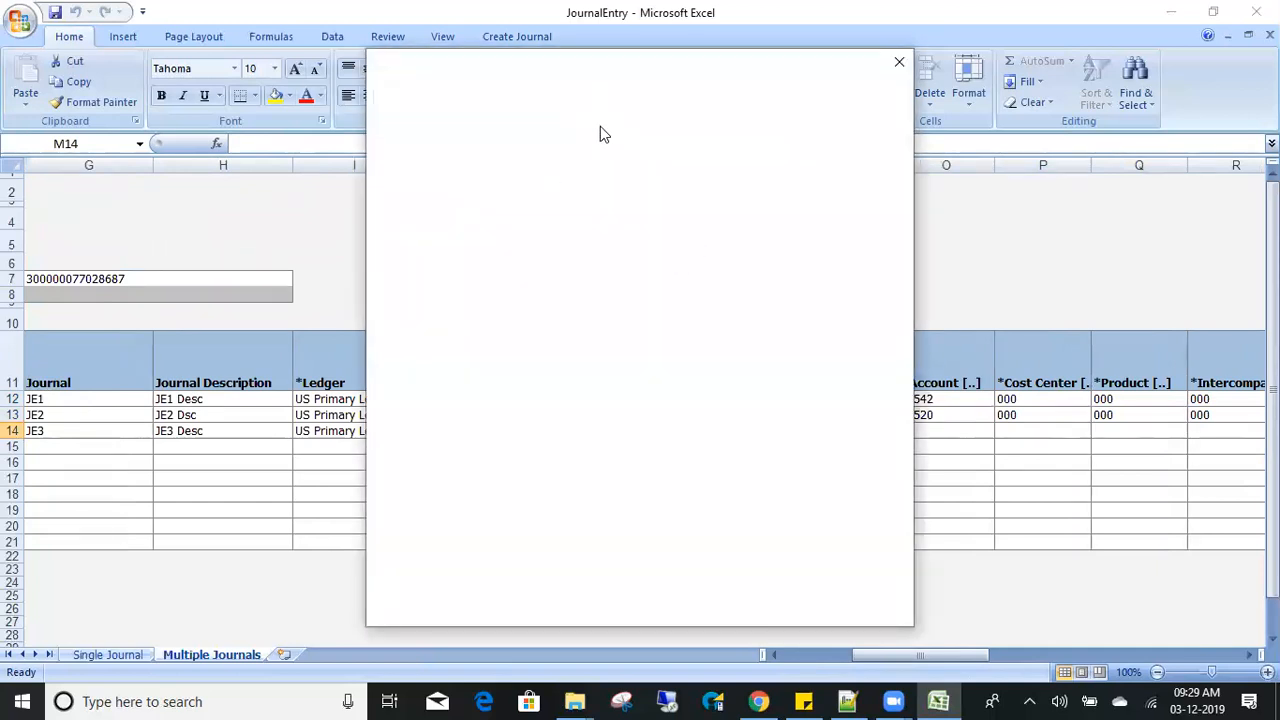
# Search valid combinations and apply 101.10.65600.000.000.000 to row 14's JE3 line.
pyautogui.click(571, 96)
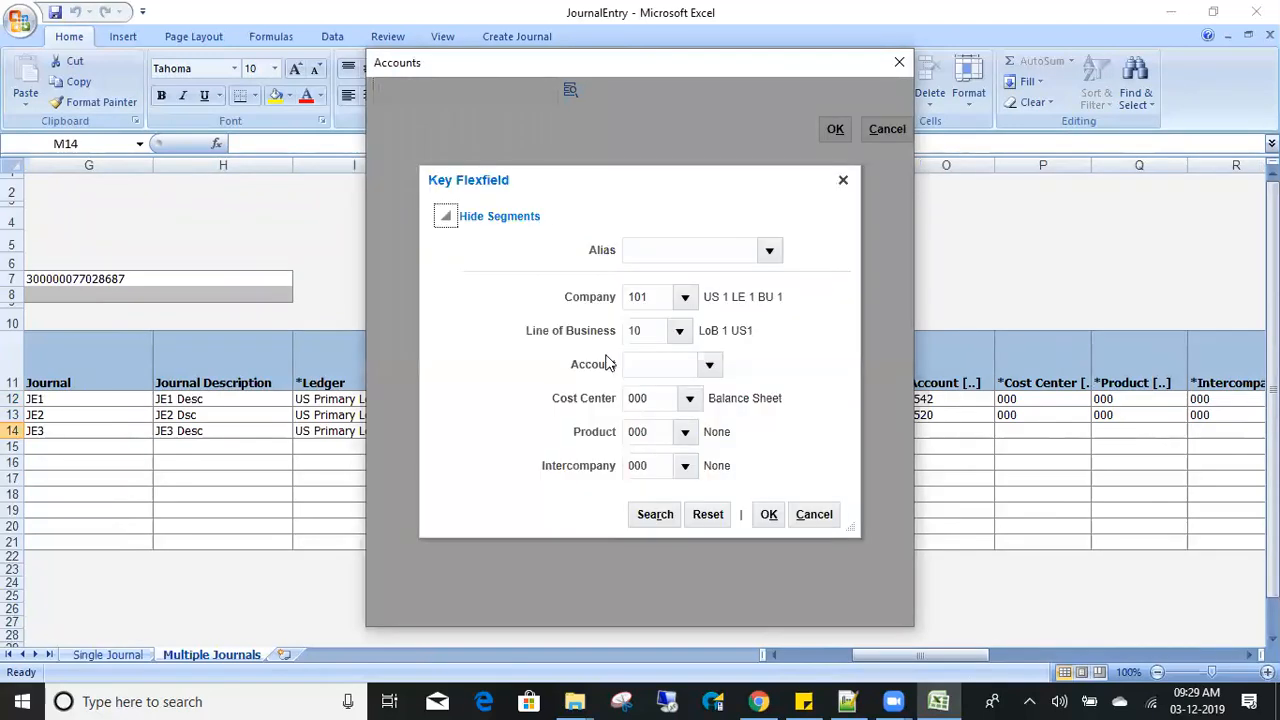
pyautogui.click(658, 515)
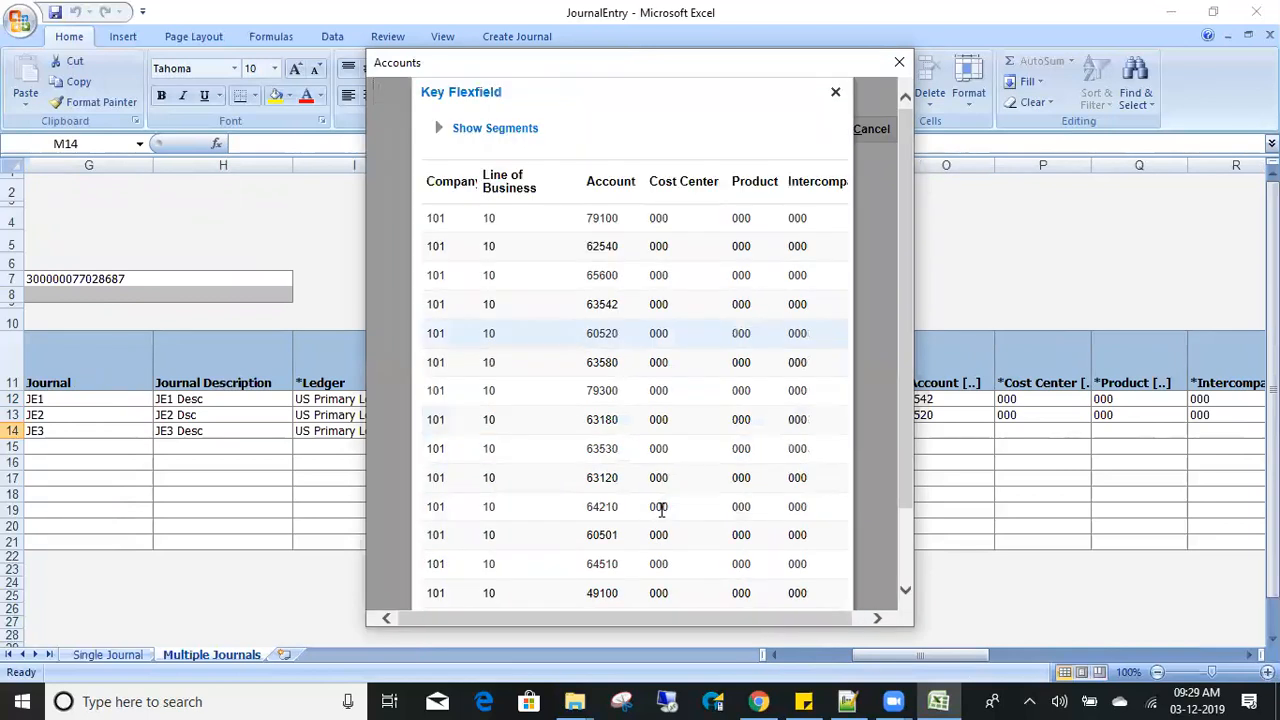
pyautogui.click(616, 273)
pyautogui.scroll(-2, 905, 395)
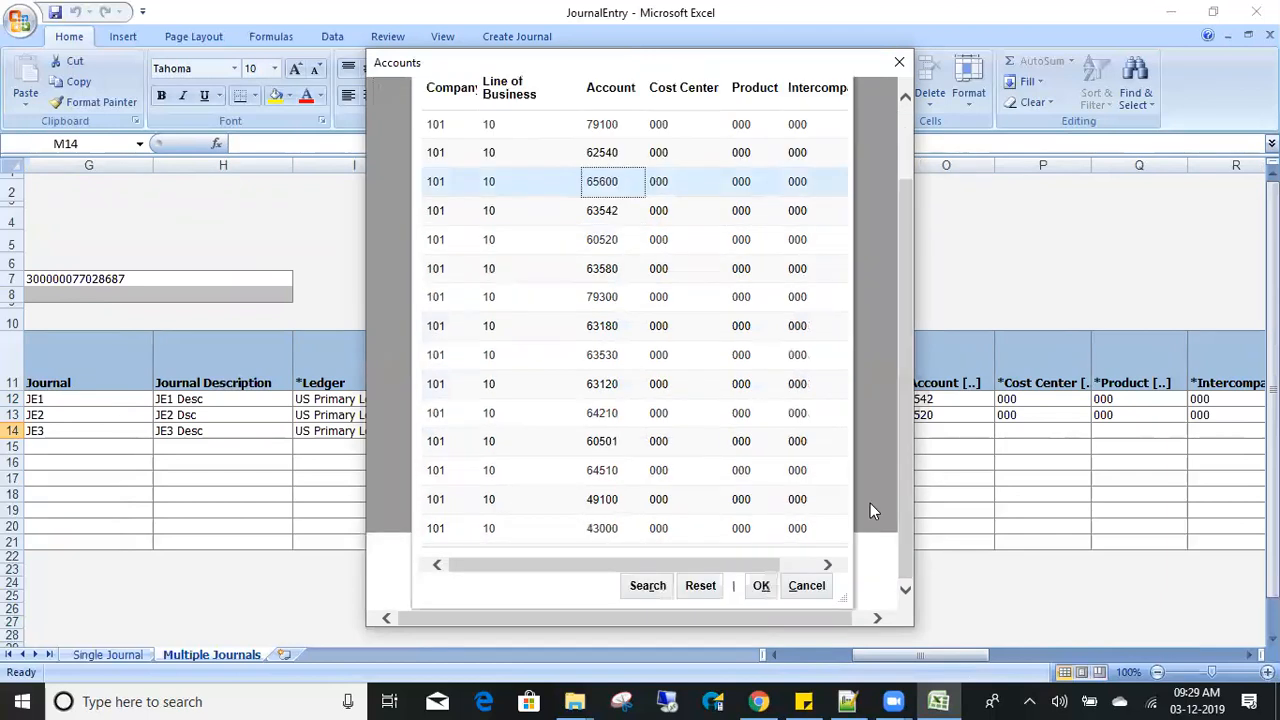
pyautogui.click(760, 587)
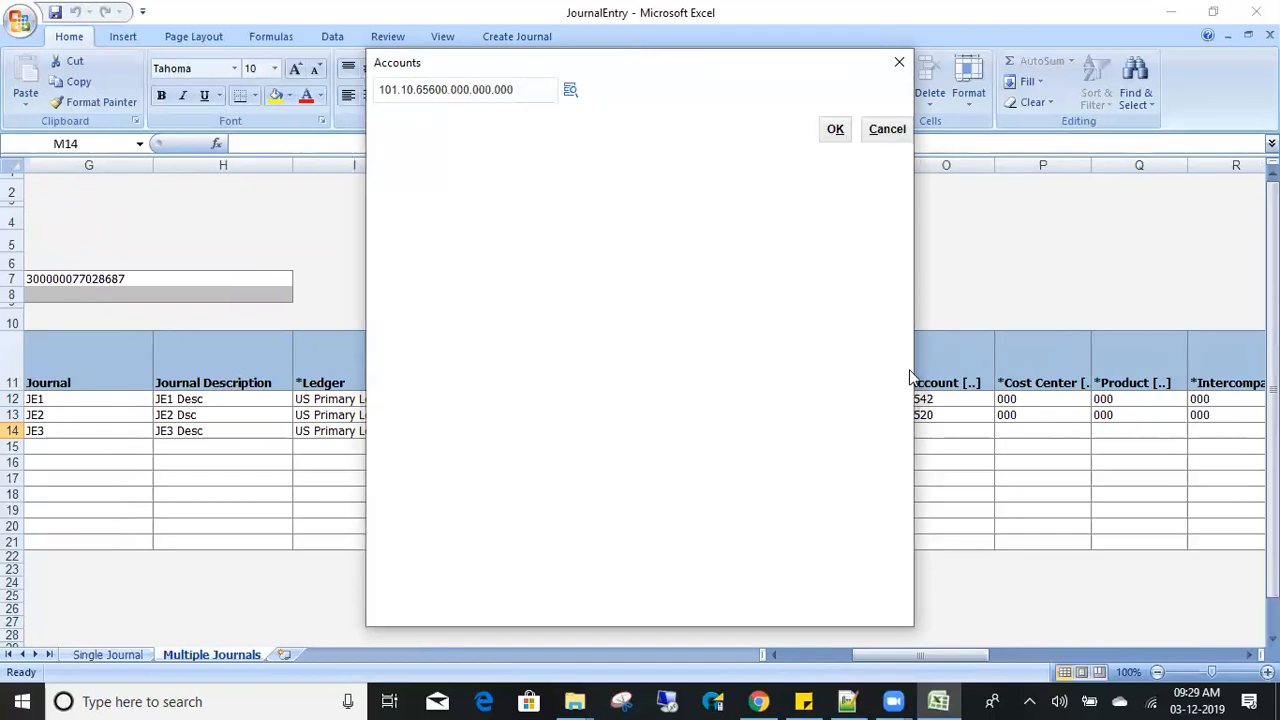
pyautogui.click(833, 130)
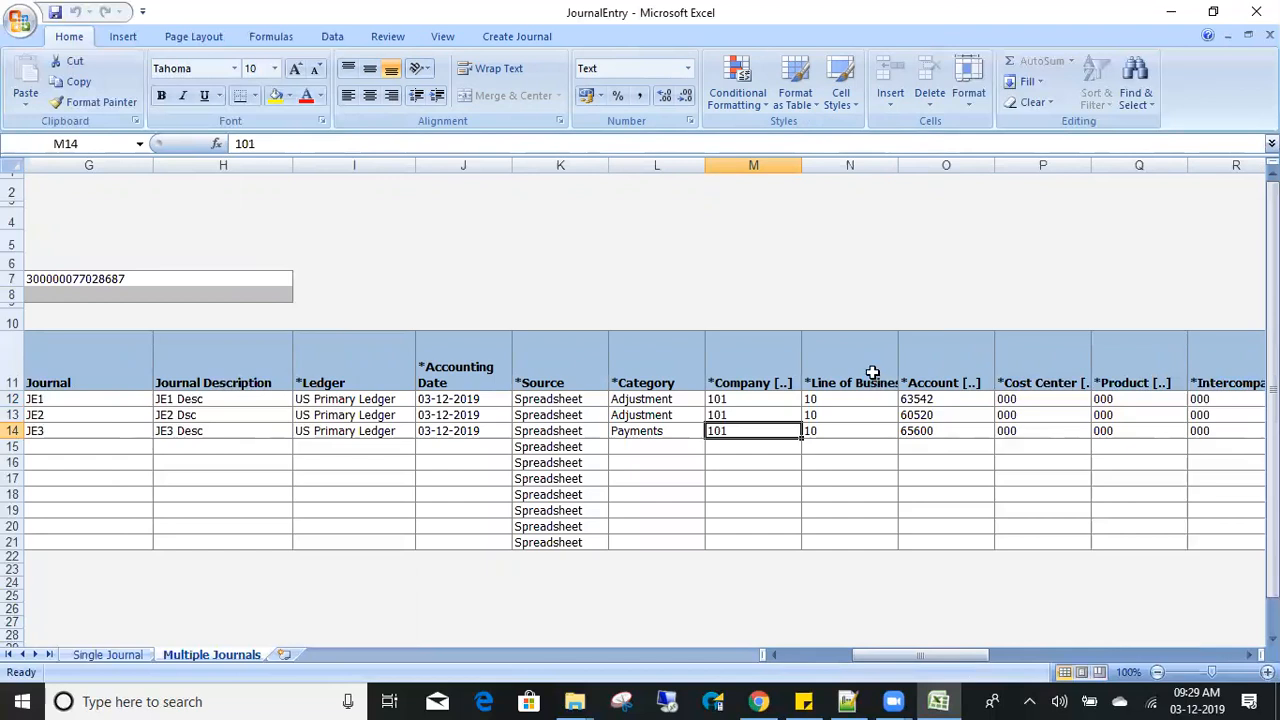
# Set the currency to USD on all three journal lines, rows 12–14.
pyautogui.press('Right')
pyautogui.press('Right')
pyautogui.press('Right')
pyautogui.press('Right')
pyautogui.press('Right')
pyautogui.press('Right')
pyautogui.press('Right')
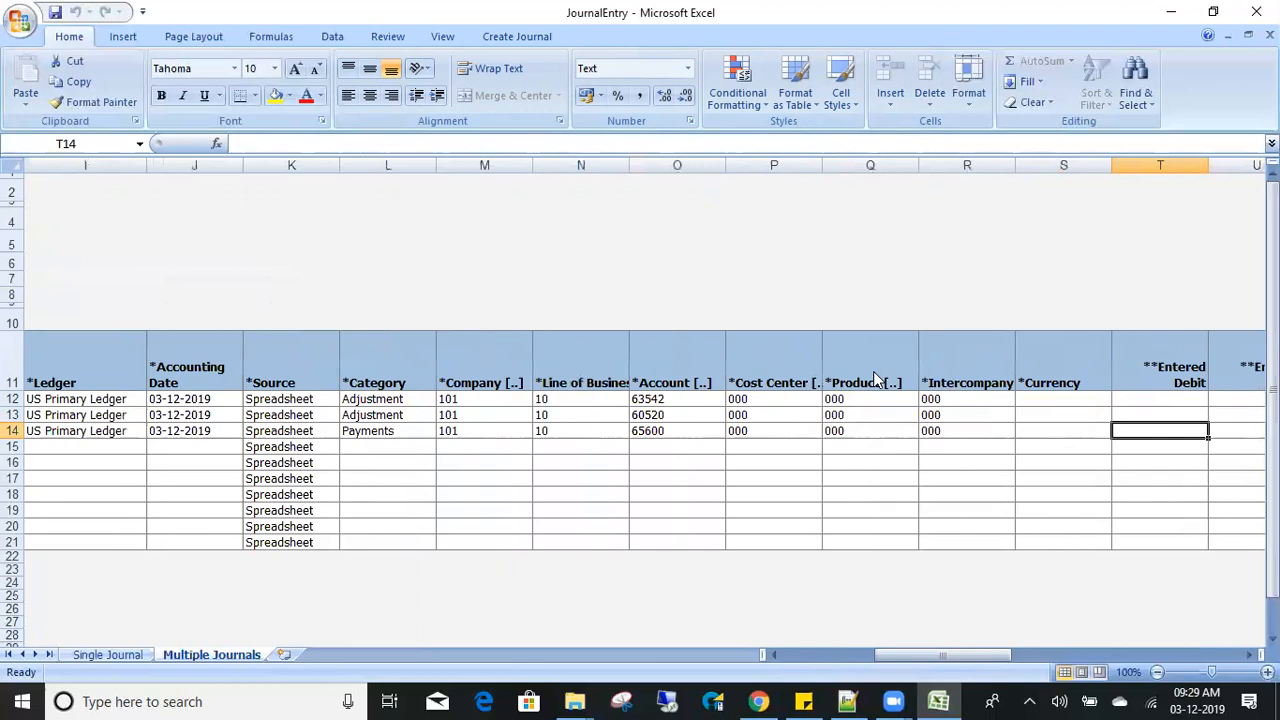
pyautogui.press('Right')
pyautogui.press('Left')
pyautogui.press('Left')
pyautogui.press('Left')
pyautogui.press('Right')
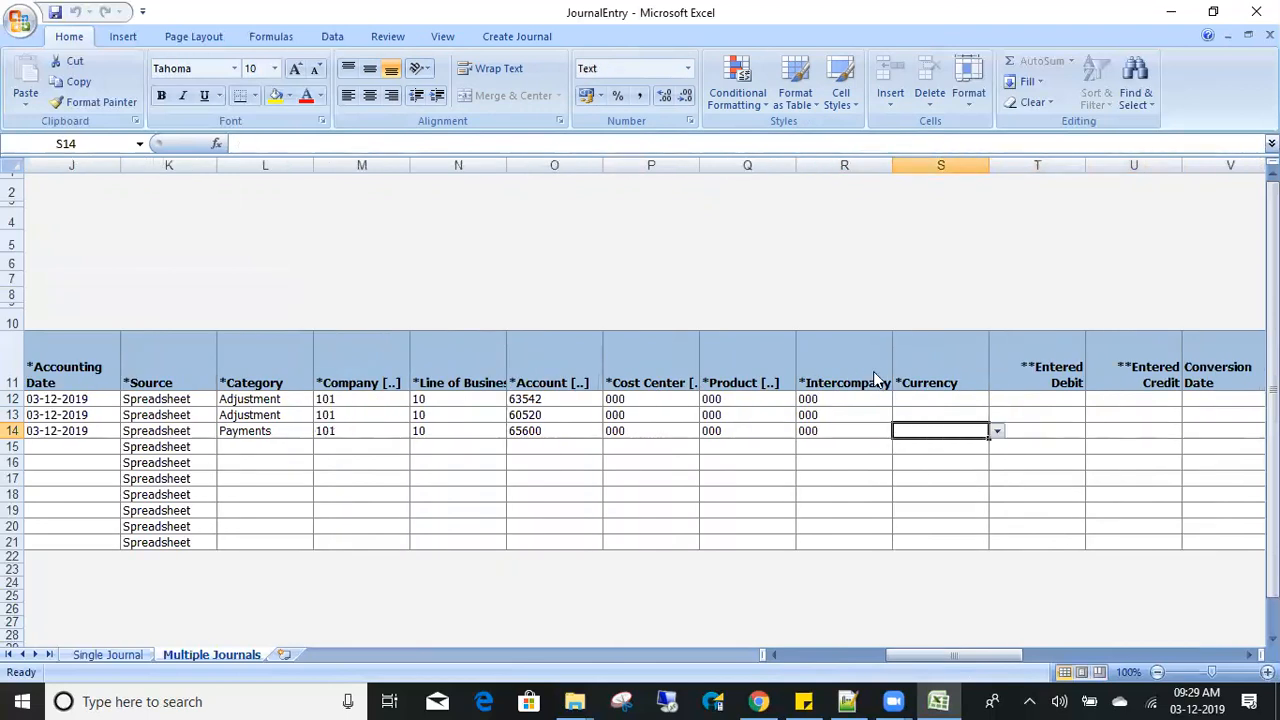
pyautogui.click(924, 402)
pyautogui.click(995, 401)
pyautogui.click(966, 427)
pyautogui.hotkey('ctrl', 'c')
pyautogui.press('Down')
pyautogui.press('Return')
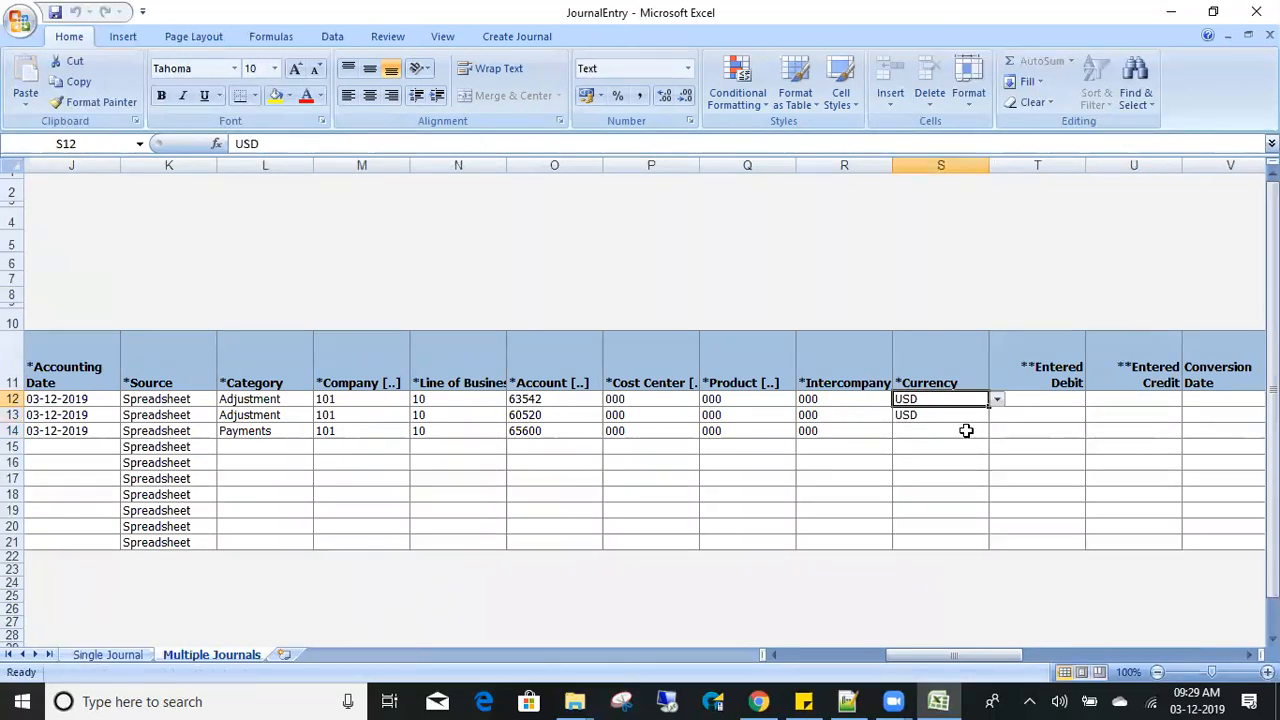
pyautogui.hotkey('ctrl', 'c')
pyautogui.press('Down')
pyautogui.press('Down')
pyautogui.press('Return')
# Enter matching debits and credits of 100, 200 and 300 for JE1, JE2 and JE3.
pyautogui.press('Right')
pyautogui.press('Up')
pyautogui.press('Up')
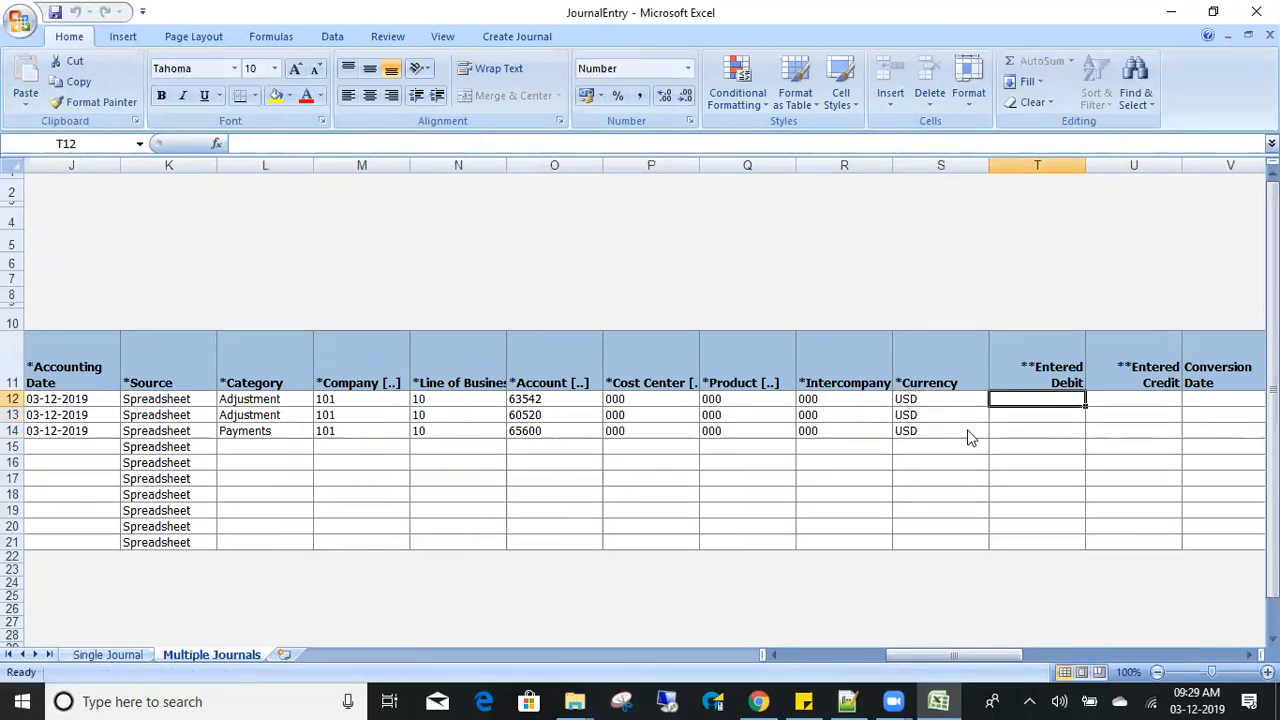
pyautogui.write('100')
pyautogui.press('Tab')
pyautogui.write('1')
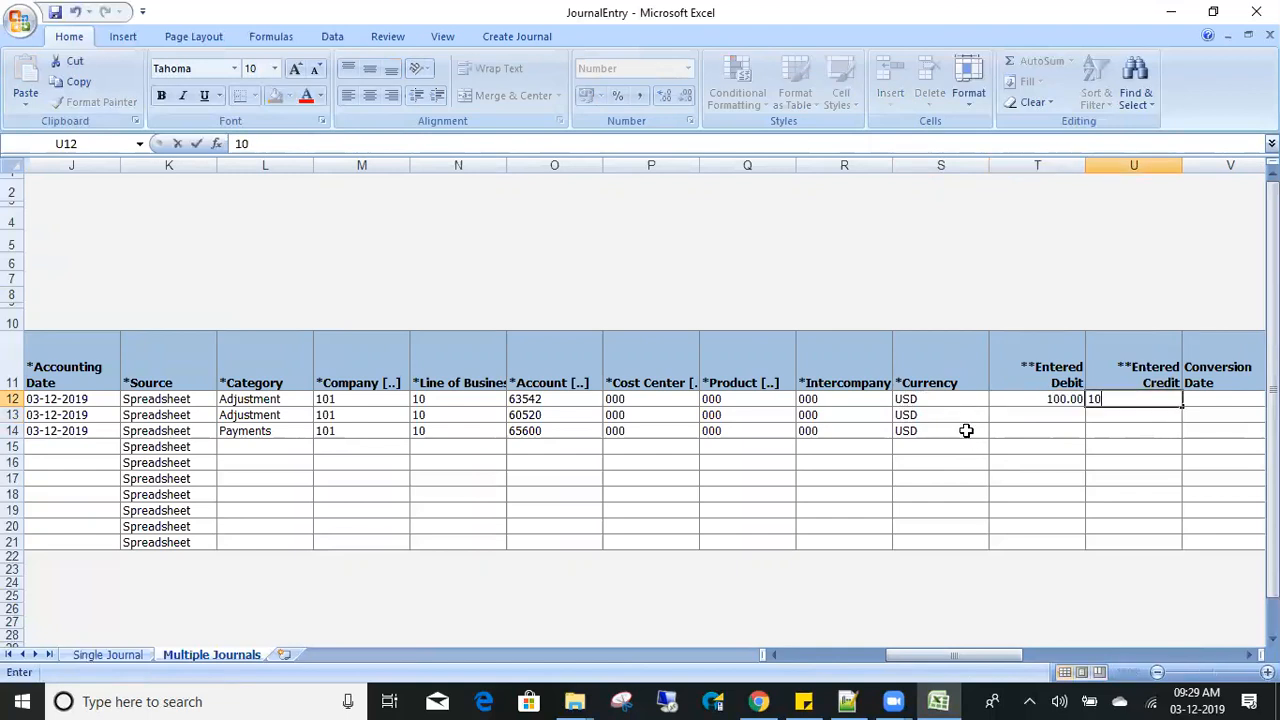
pyautogui.press('Return')
pyautogui.write('200')
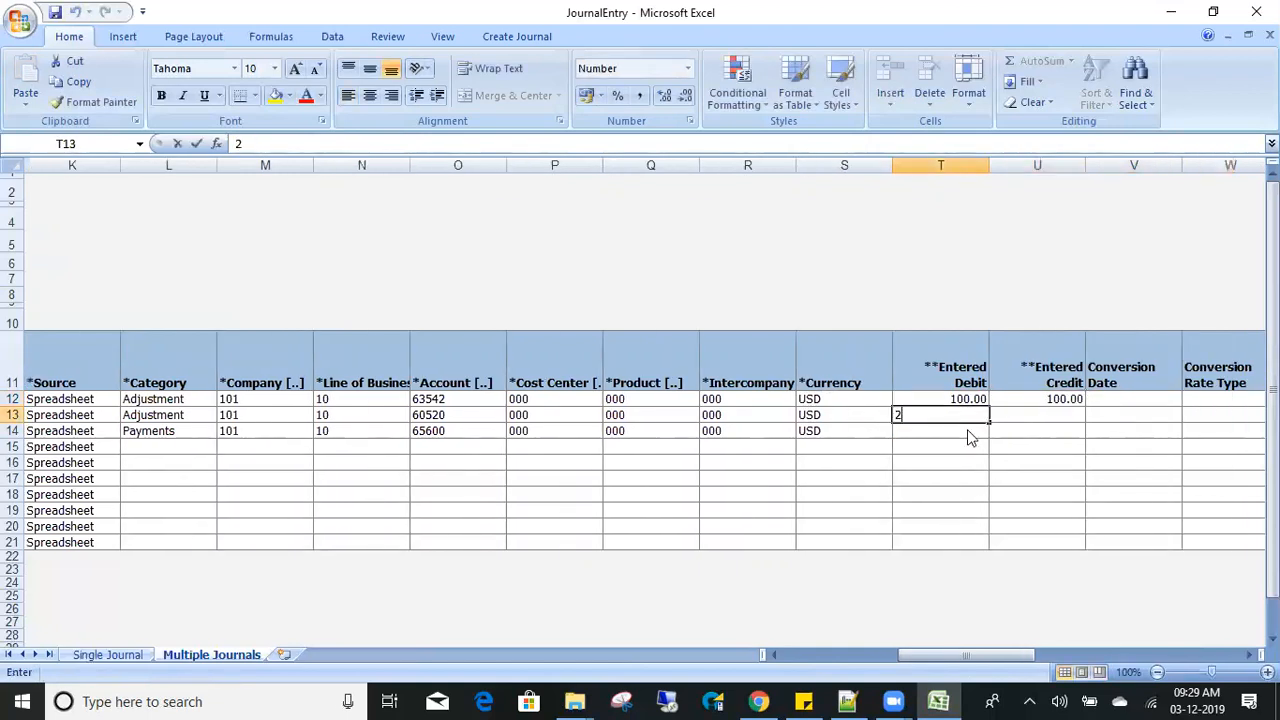
pyautogui.press('Tab')
pyautogui.write('200')
pyautogui.press('Tab')
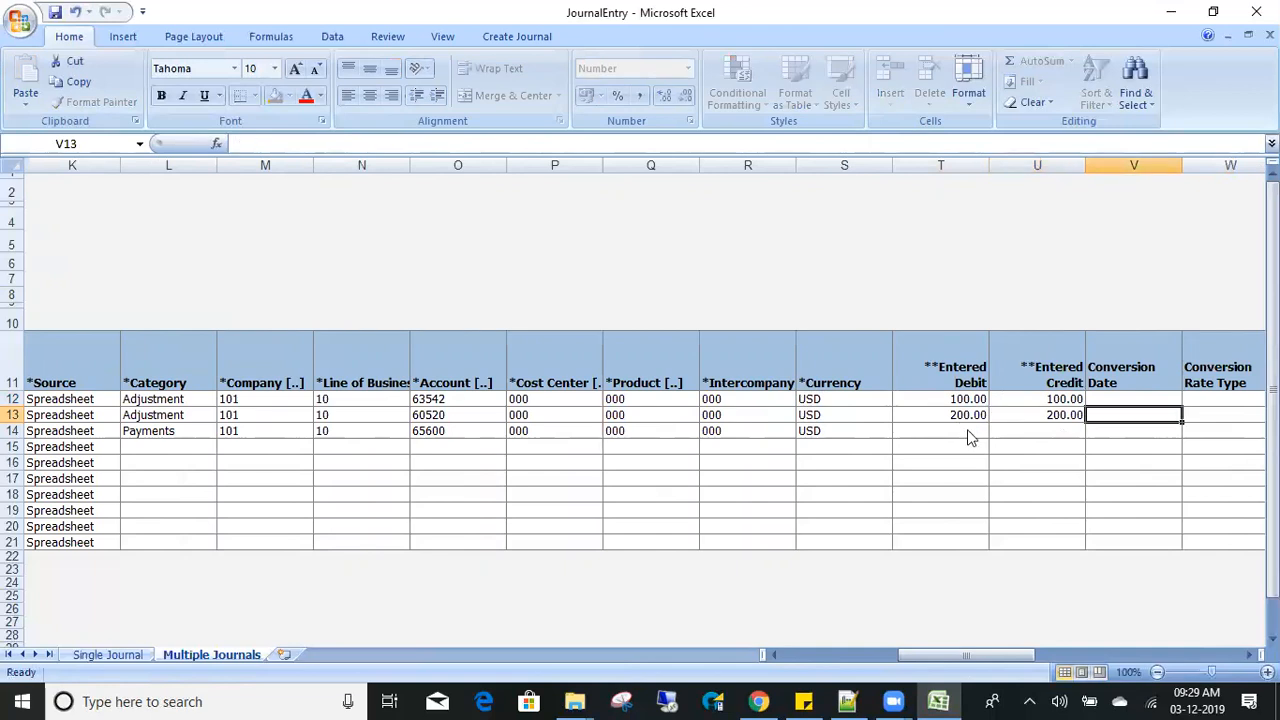
pyautogui.press('Return')
pyautogui.click(968, 437)
pyautogui.write('300')
pyautogui.press('Tab')
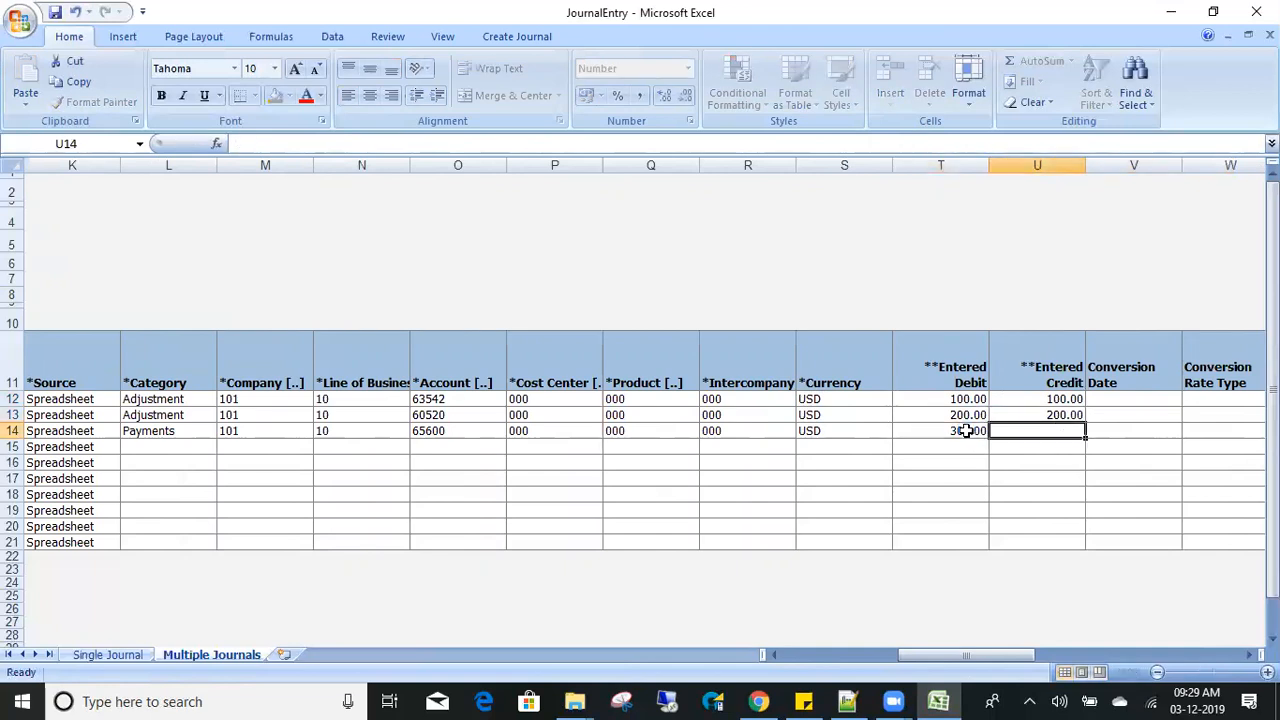
pyautogui.write('300')
pyautogui.press('Tab')
pyautogui.press('Tab')
pyautogui.press('Tab')
pyautogui.press('Tab')
pyautogui.press('Tab')
pyautogui.press('Tab')
pyautogui.press('Tab')
pyautogui.press('Tab')
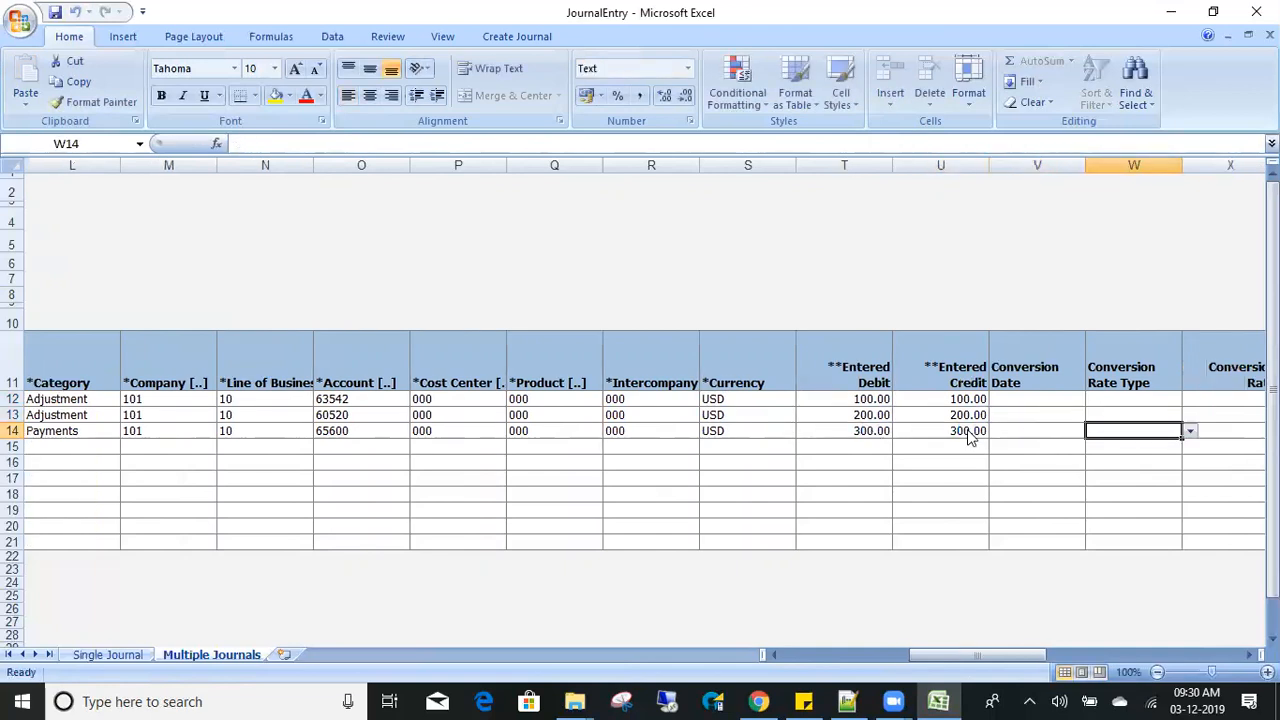
pyautogui.press('Tab')
pyautogui.press('Tab')
pyautogui.press('Tab')
pyautogui.press('Tab')
pyautogui.press('Tab')
pyautogui.press('Tab')
pyautogui.press('Tab')
pyautogui.press('Tab')
pyautogui.press('Tab')
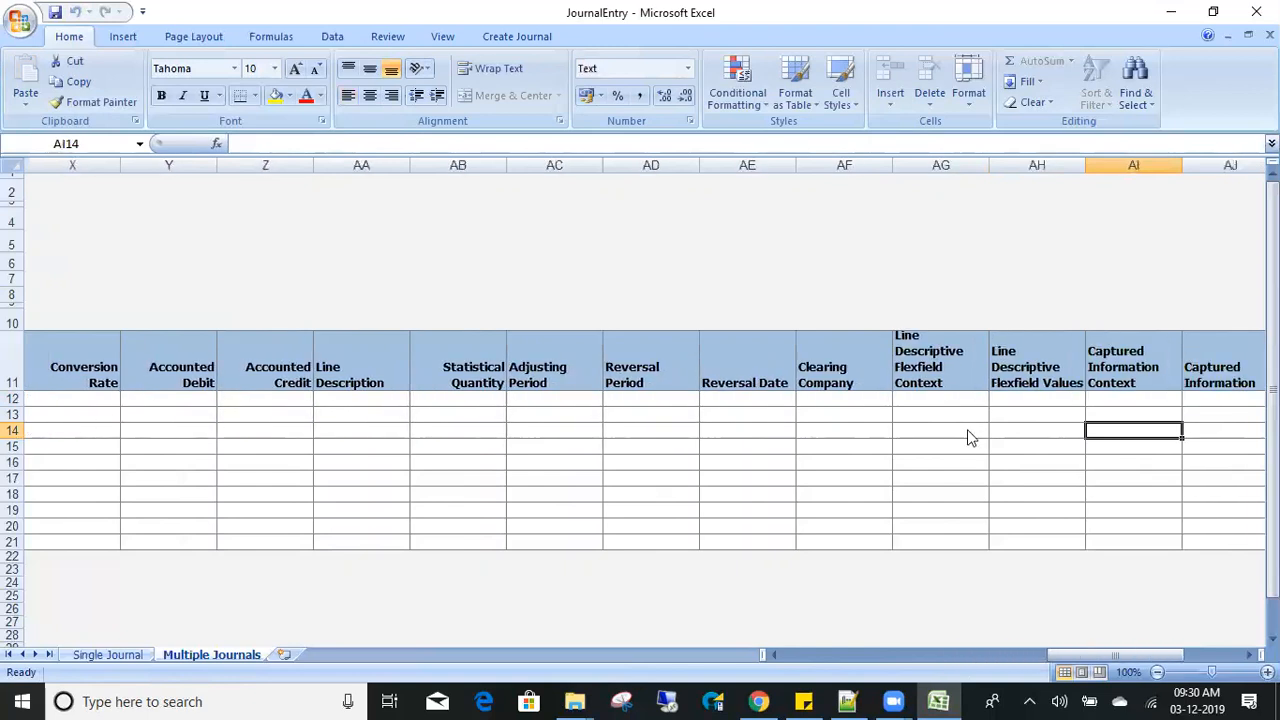
pyautogui.hotkey('shift', 'Tab')
pyautogui.hotkey('shift', 'Tab')
pyautogui.hotkey('shift', 'Tab')
pyautogui.hotkey('shift', 'Tab')
pyautogui.hotkey('shift', 'Tab')
pyautogui.hotkey('shift', 'Tab')
pyautogui.hotkey('shift', 'Tab')
pyautogui.hotkey('shift', 'Tab')
pyautogui.hotkey('shift', 'Tab')
pyautogui.hotkey('shift', 'Tab')
pyautogui.hotkey('shift', 'Tab')
pyautogui.hotkey('shift', 'Tab')
pyautogui.hotkey('shift', 'Tab')
pyautogui.hotkey('shift', 'Tab')
pyautogui.hotkey('shift', 'Tab')
pyautogui.hotkey('shift', 'Tab')
pyautogui.hotkey('shift', 'Tab')
pyautogui.hotkey('shift', 'Tab')
pyautogui.hotkey('shift', 'Tab')
pyautogui.hotkey('shift', 'Tab')
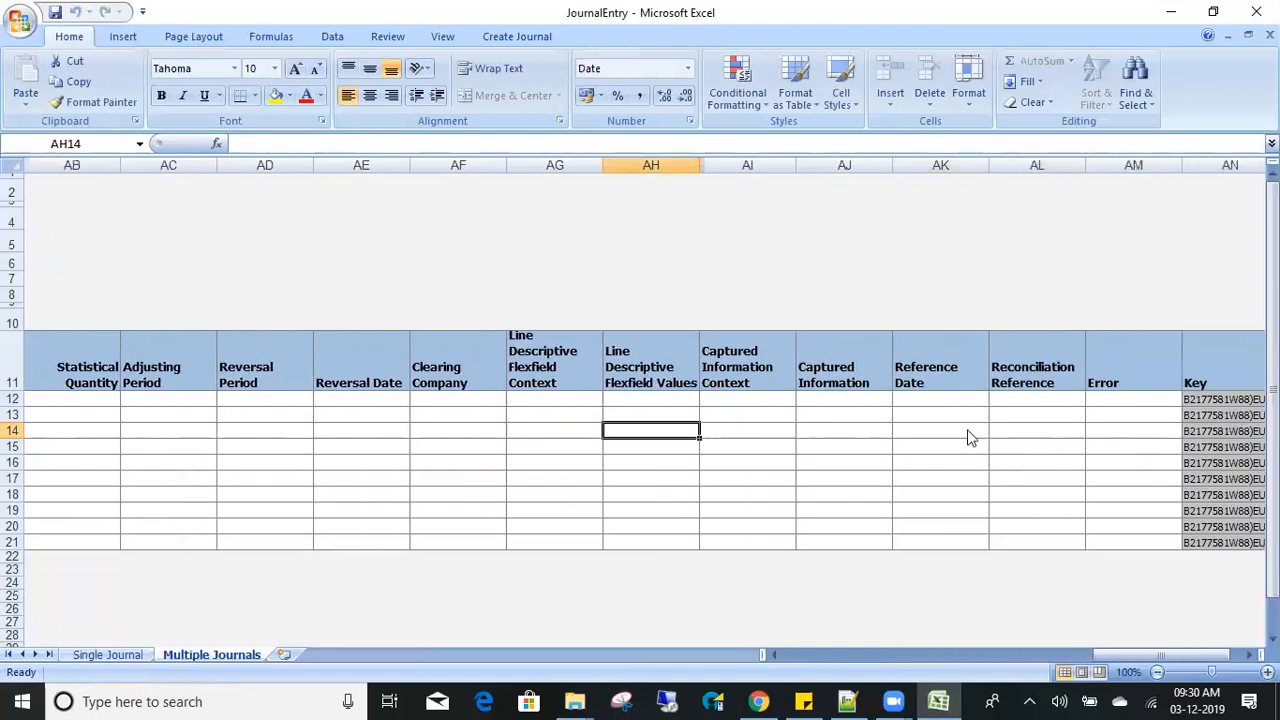
pyautogui.hotkey('shift', 'Tab')
pyautogui.hotkey('shift', 'Tab')
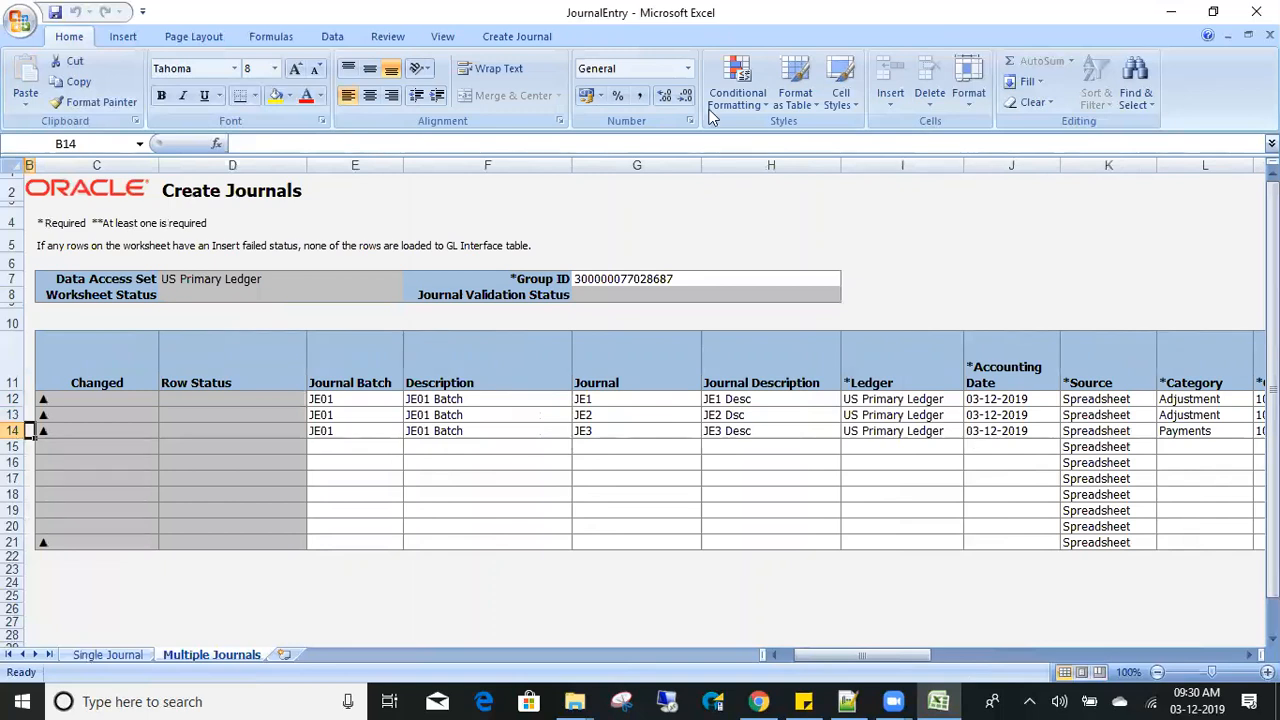
pyautogui.click(495, 40)
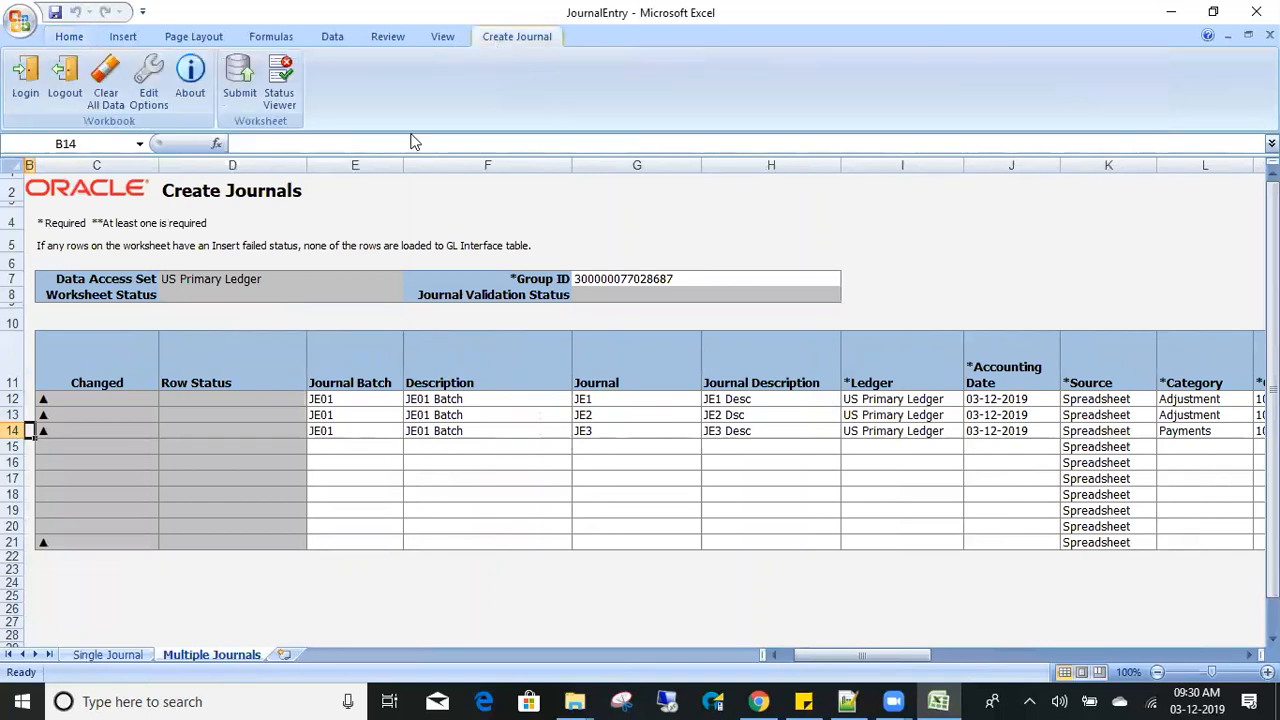
# Submit the journals with Submit Journal Import and Posting, then close the Status Viewer.
pyautogui.click(240, 85)
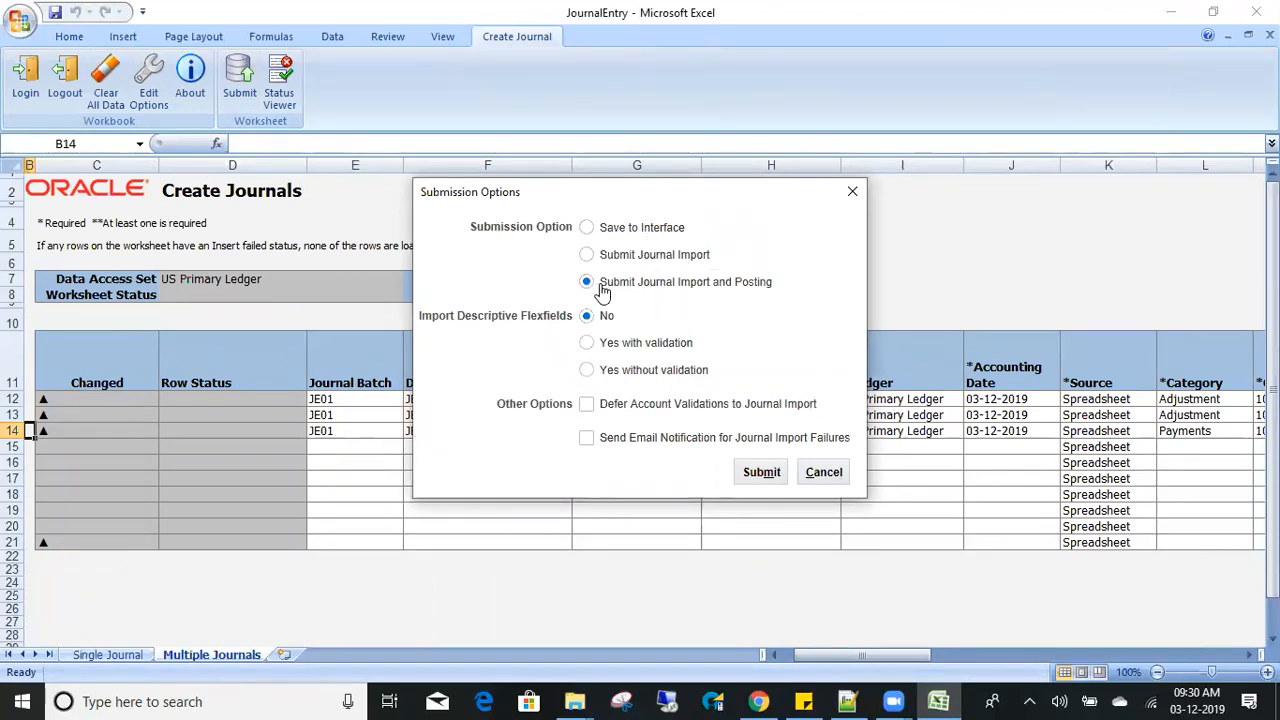
pyautogui.click(762, 474)
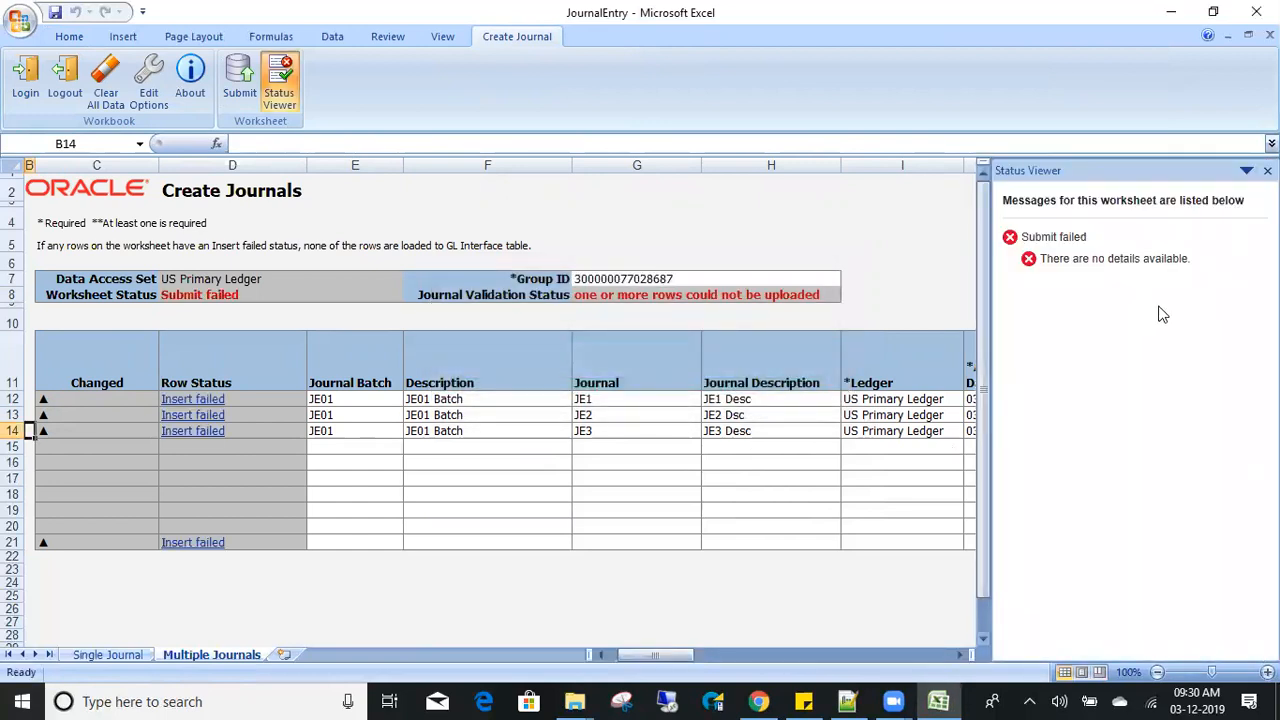
pyautogui.click(1267, 170)
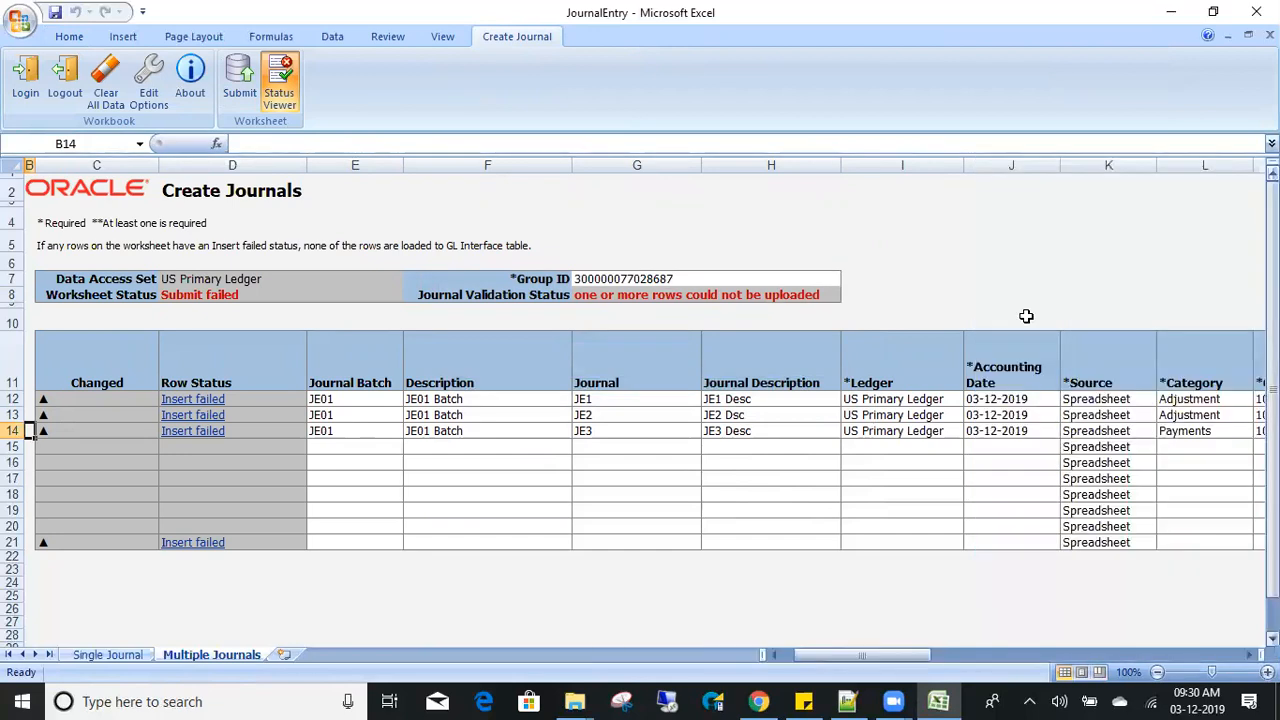
pyautogui.click(803, 405)
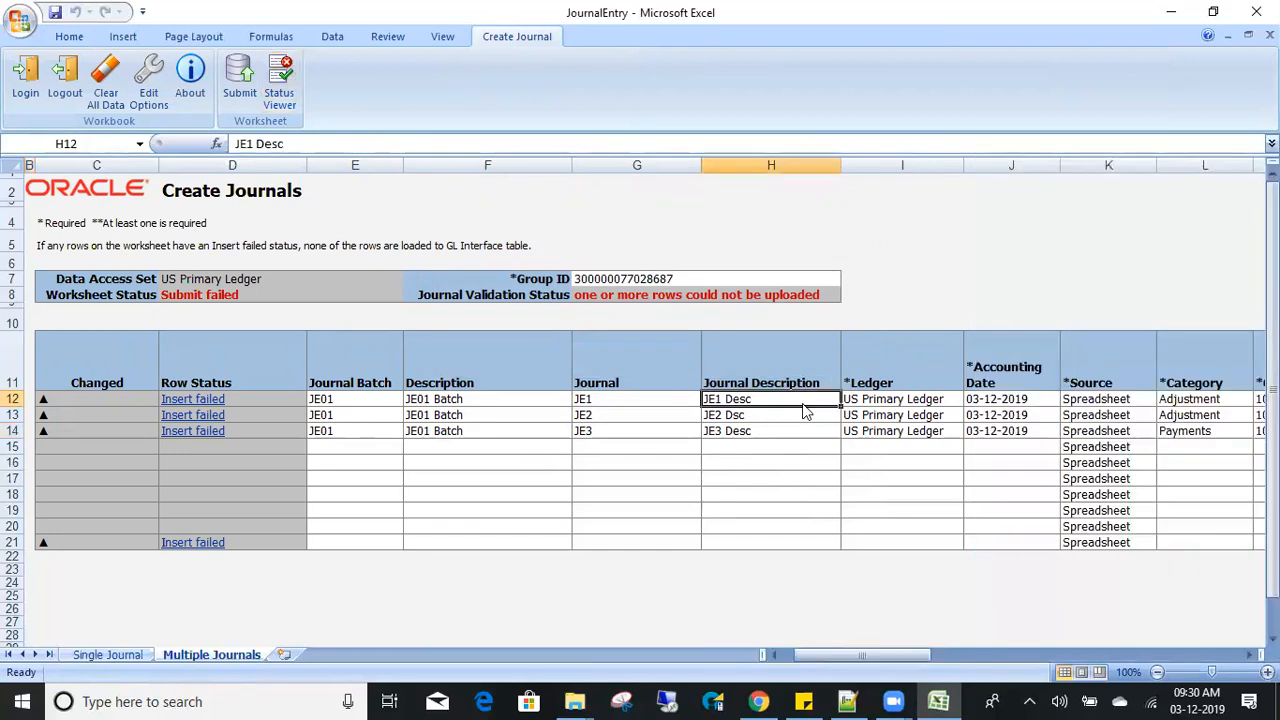
pyautogui.press('Left')
pyautogui.press('Left')
pyautogui.press('Left')
pyautogui.press('Left')
pyautogui.press('Left')
pyautogui.press('Left')
pyautogui.press('Right')
pyautogui.press('Right')
pyautogui.press('Right')
pyautogui.press('Right')
pyautogui.press('Right')
pyautogui.press('Right')
pyautogui.press('Right')
pyautogui.press('Right')
pyautogui.press('Right')
pyautogui.press('Right')
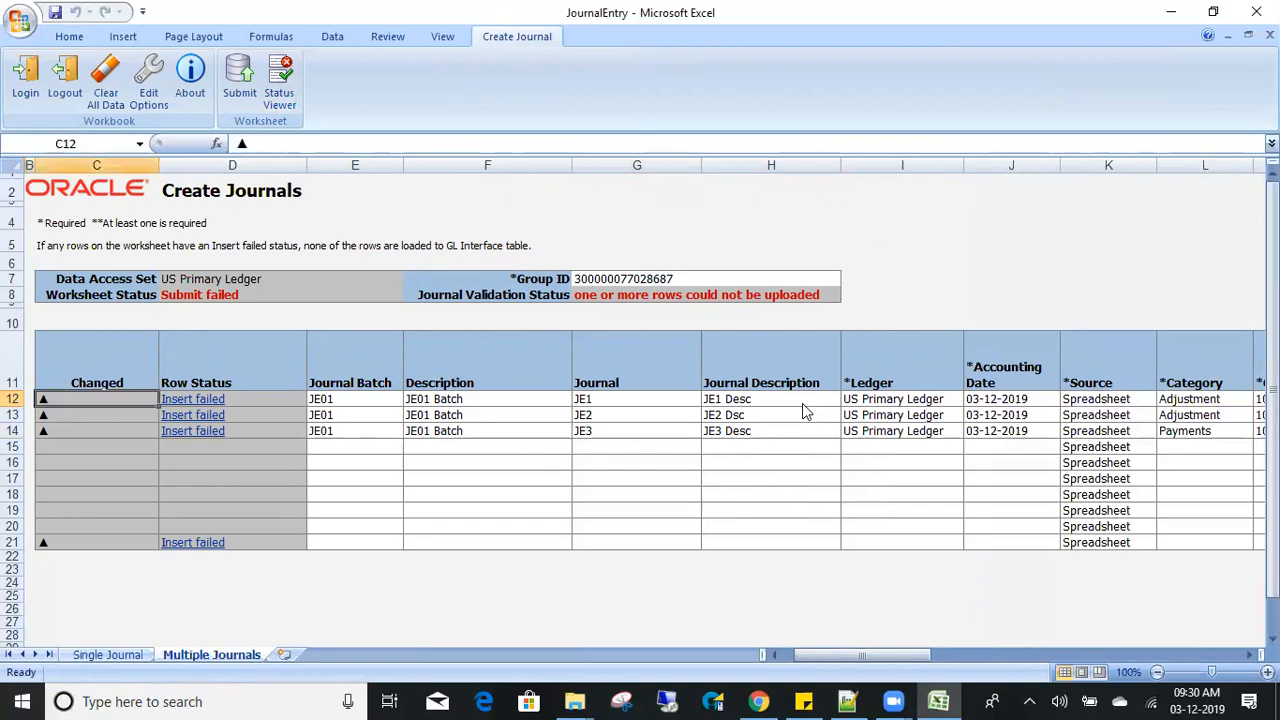
pyautogui.press('Right')
pyautogui.press('Right')
pyautogui.press('Right')
pyautogui.press('Right')
pyautogui.press('Right')
pyautogui.press('Right')
pyautogui.press('Right')
pyautogui.press('Right')
pyautogui.press('Right')
pyautogui.press('Right')
pyautogui.press('Right')
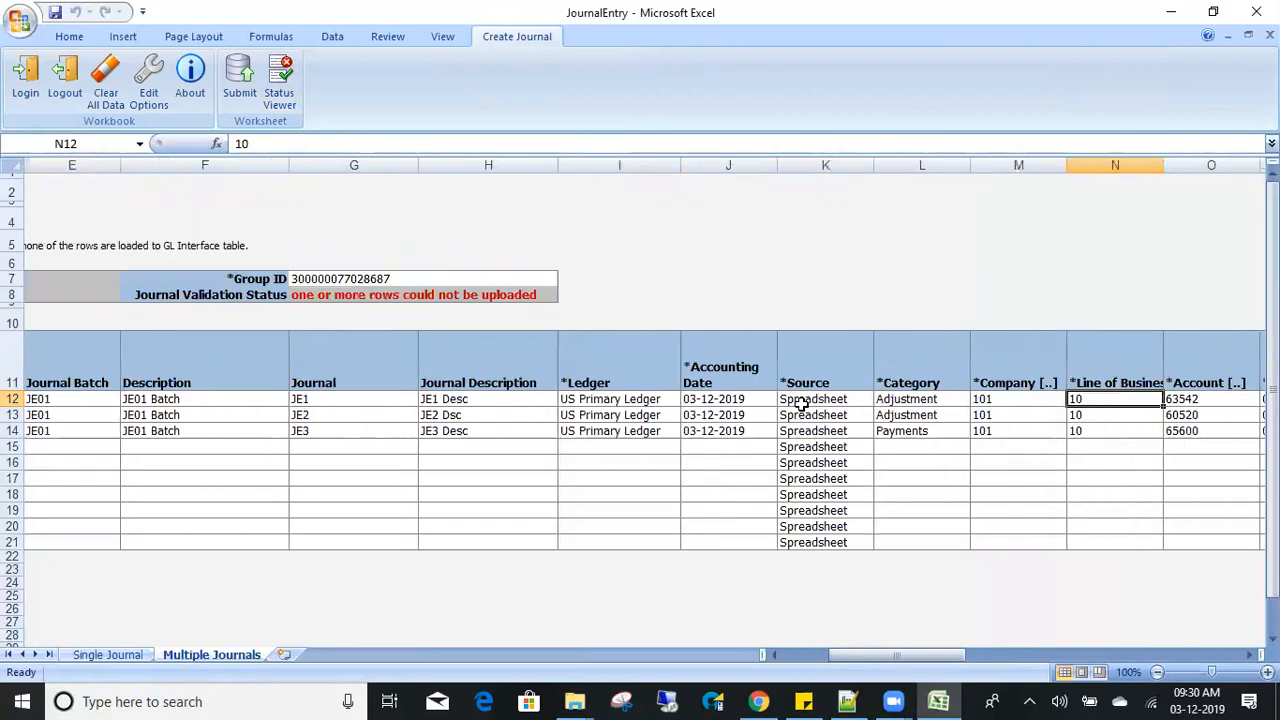
pyautogui.press('Right')
pyautogui.press('Right')
pyautogui.press('Right')
pyautogui.press('Right')
pyautogui.press('Right')
pyautogui.press('Right')
pyautogui.press('Right')
pyautogui.press('Right')
pyautogui.press('Right')
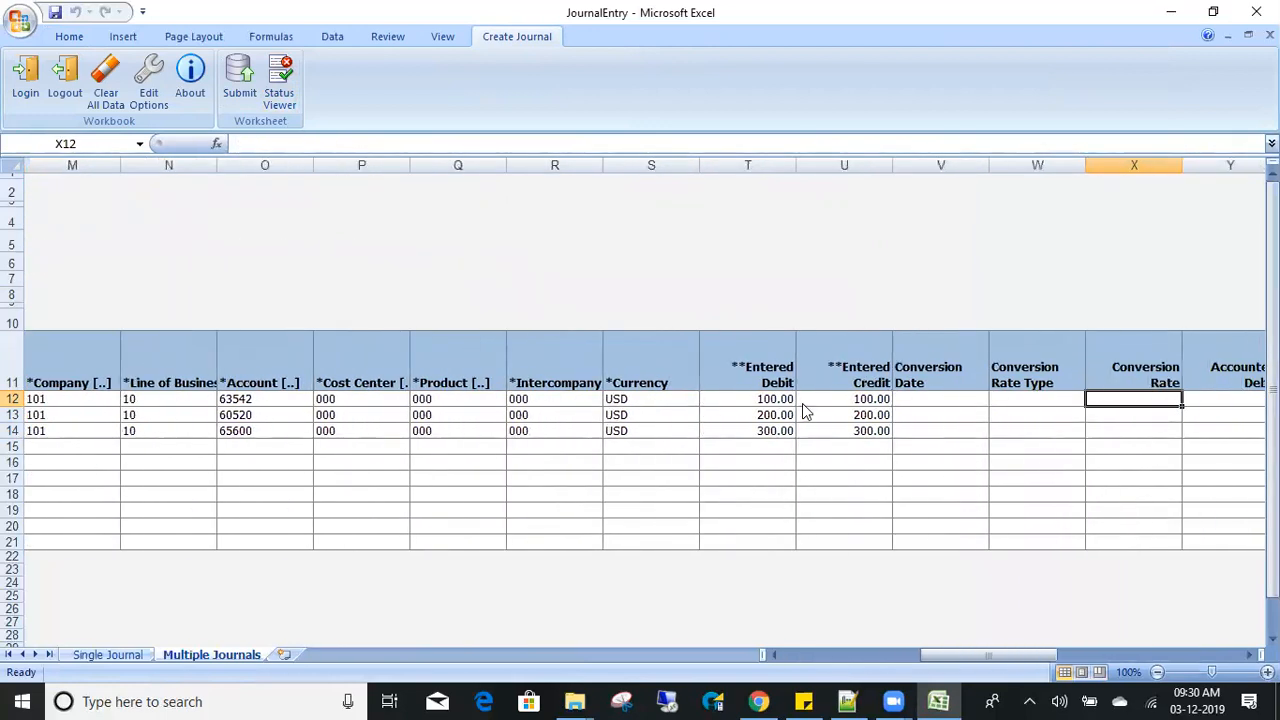
pyautogui.press('Right')
pyautogui.press('Right')
pyautogui.press('Right')
pyautogui.press('Right')
pyautogui.press('Right')
pyautogui.press('Right')
pyautogui.press('Right')
pyautogui.press('Right')
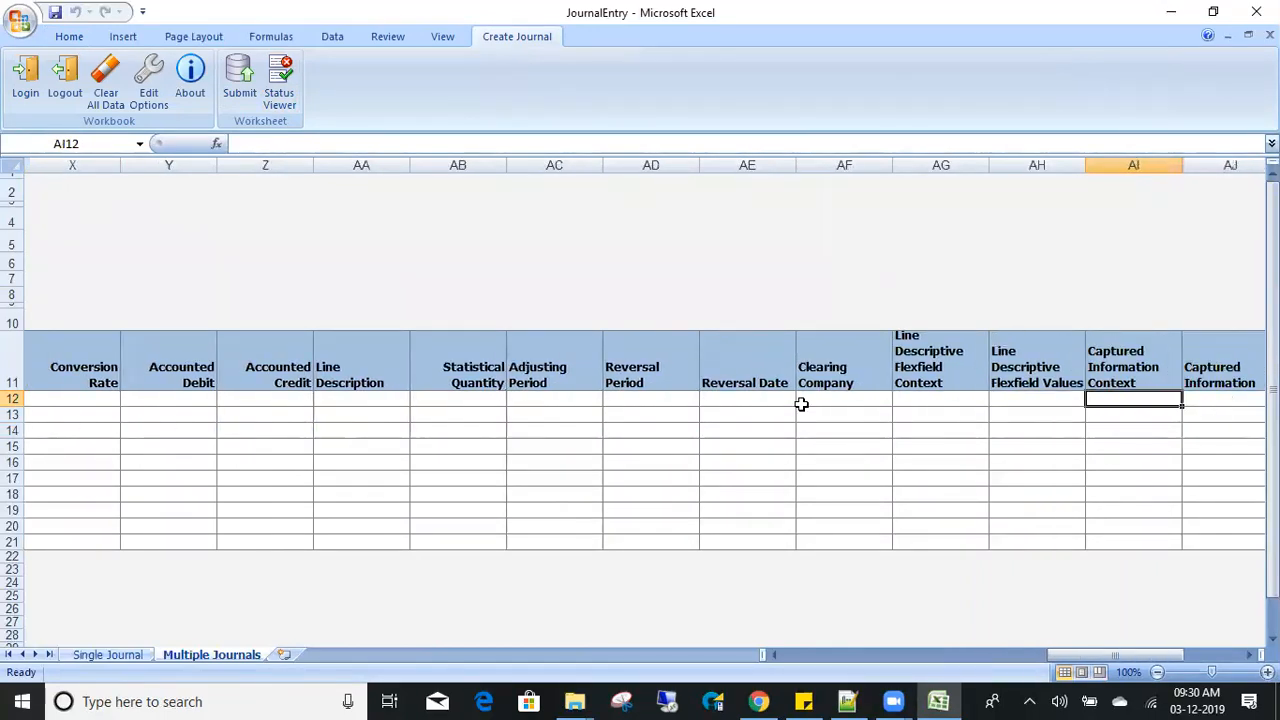
pyautogui.press('Left')
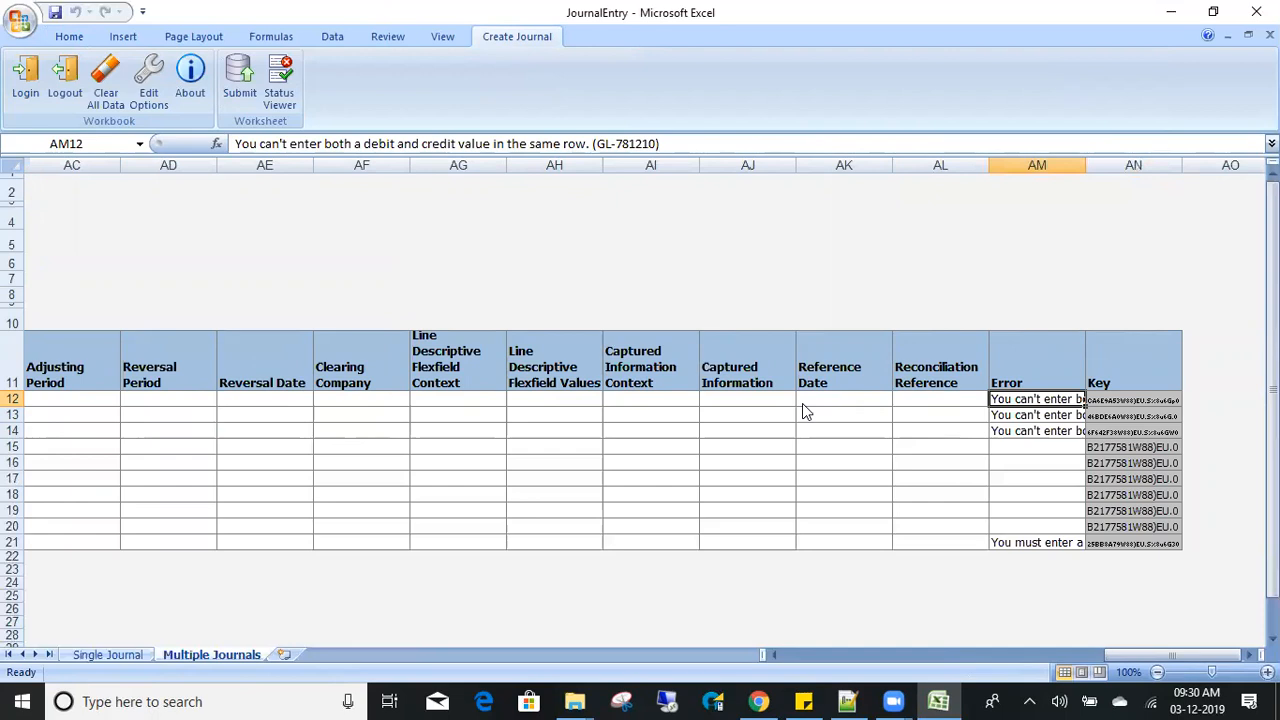
pyautogui.press('Left')
pyautogui.press('Left')
pyautogui.press('Left')
pyautogui.press('Left')
pyautogui.press('Left')
pyautogui.press('Left')
pyautogui.press('Left')
pyautogui.press('Left')
pyautogui.press('Left')
pyautogui.press('Left')
pyautogui.press('Left')
pyautogui.press('Left')
pyautogui.press('Left')
pyautogui.press('Left')
pyautogui.press('Left')
pyautogui.press('Left')
pyautogui.press('Left')
pyautogui.press('Left')
pyautogui.press('Left')
pyautogui.press('Left')
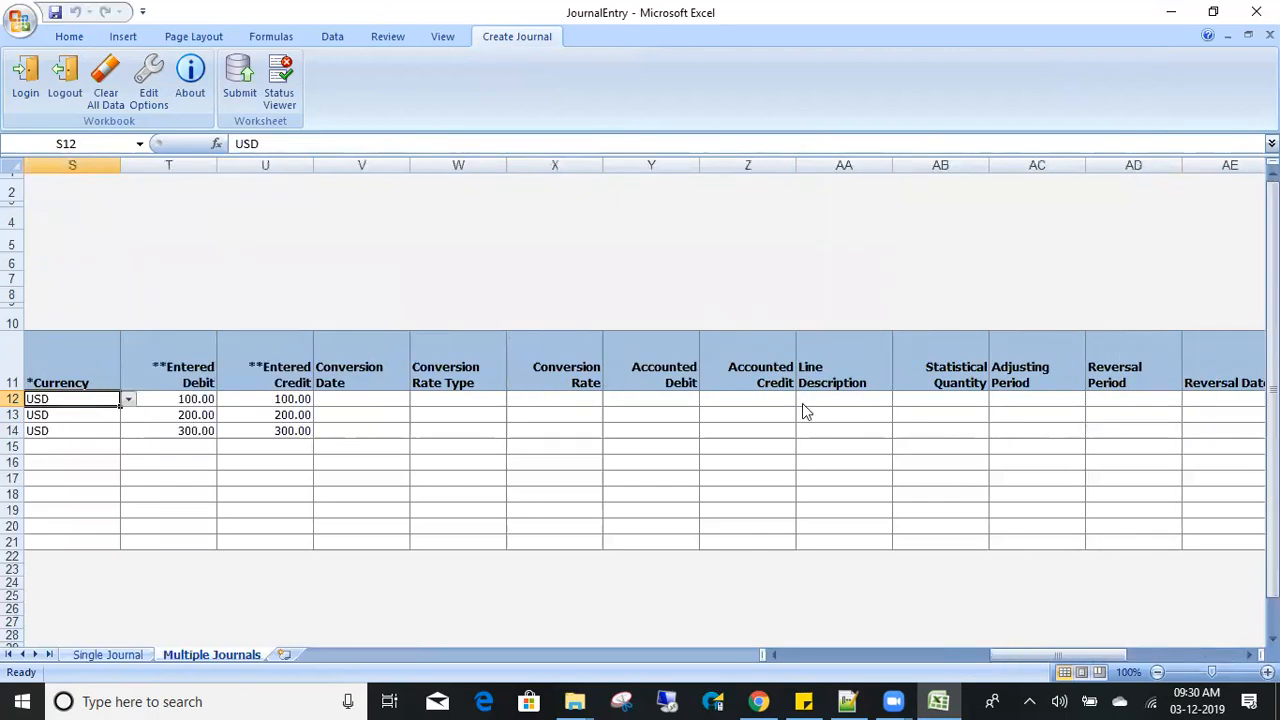
pyautogui.press('Right')
pyautogui.press('Right')
pyautogui.press('Right')
pyautogui.press('Right')
pyautogui.press('Right')
pyautogui.press('Right')
pyautogui.press('Right')
pyautogui.press('Right')
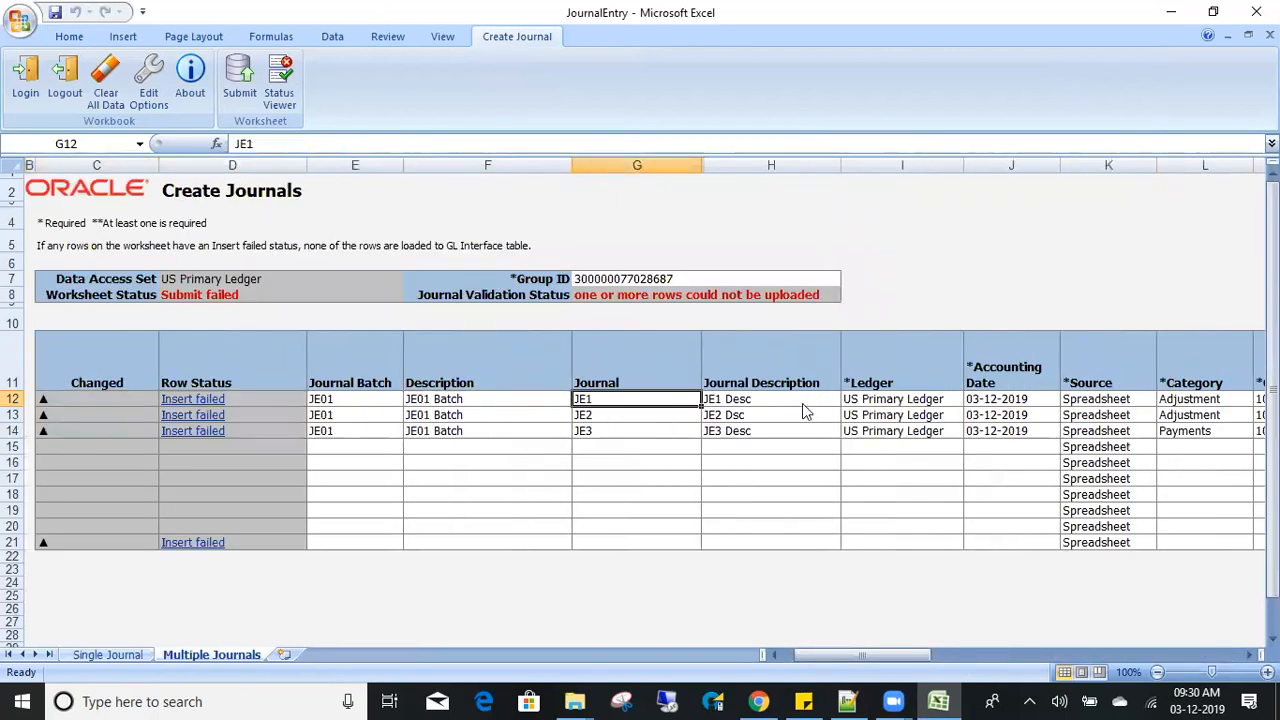
pyautogui.press('Right')
pyautogui.press('Right')
pyautogui.press('Right')
pyautogui.press('Right')
pyautogui.press('Right')
pyautogui.press('Right')
pyautogui.press('Right')
pyautogui.press('Right')
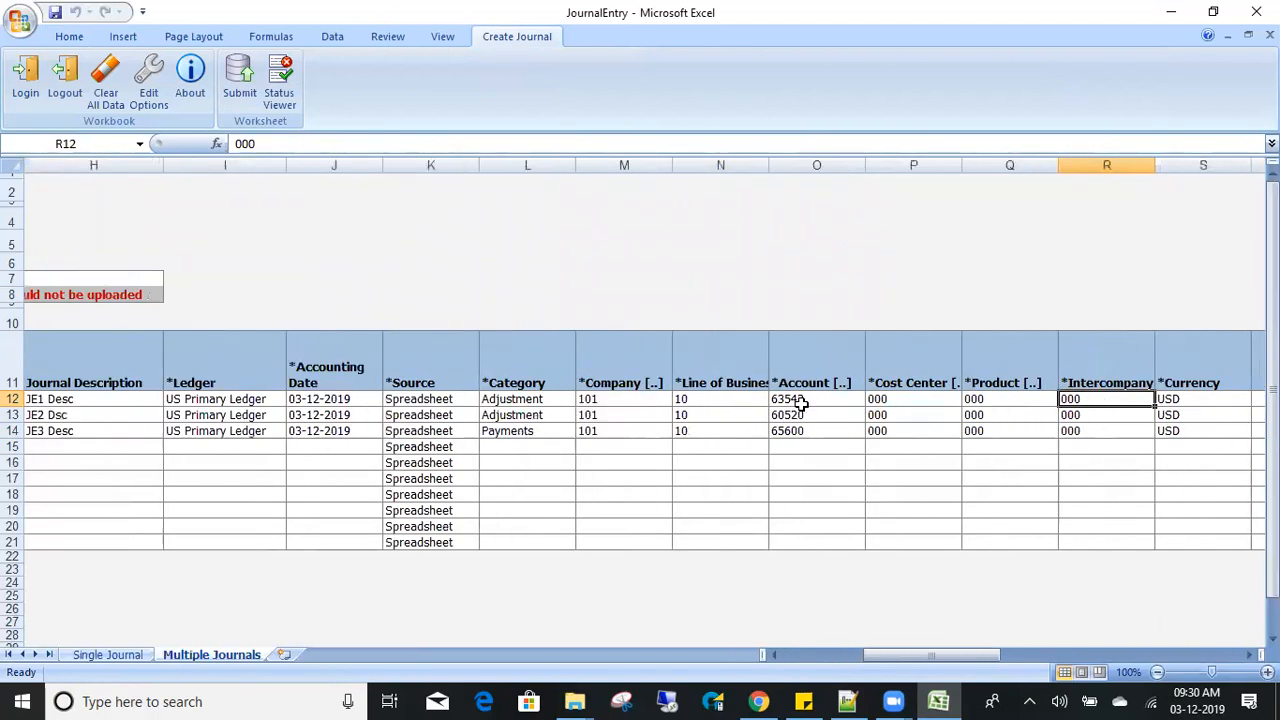
pyautogui.press('Left')
pyautogui.press('Left')
pyautogui.press('Left')
pyautogui.press('Left')
pyautogui.press('Left')
pyautogui.press('Left')
pyautogui.press('Left')
pyautogui.press('Left')
pyautogui.press('Left')
pyautogui.press('Left')
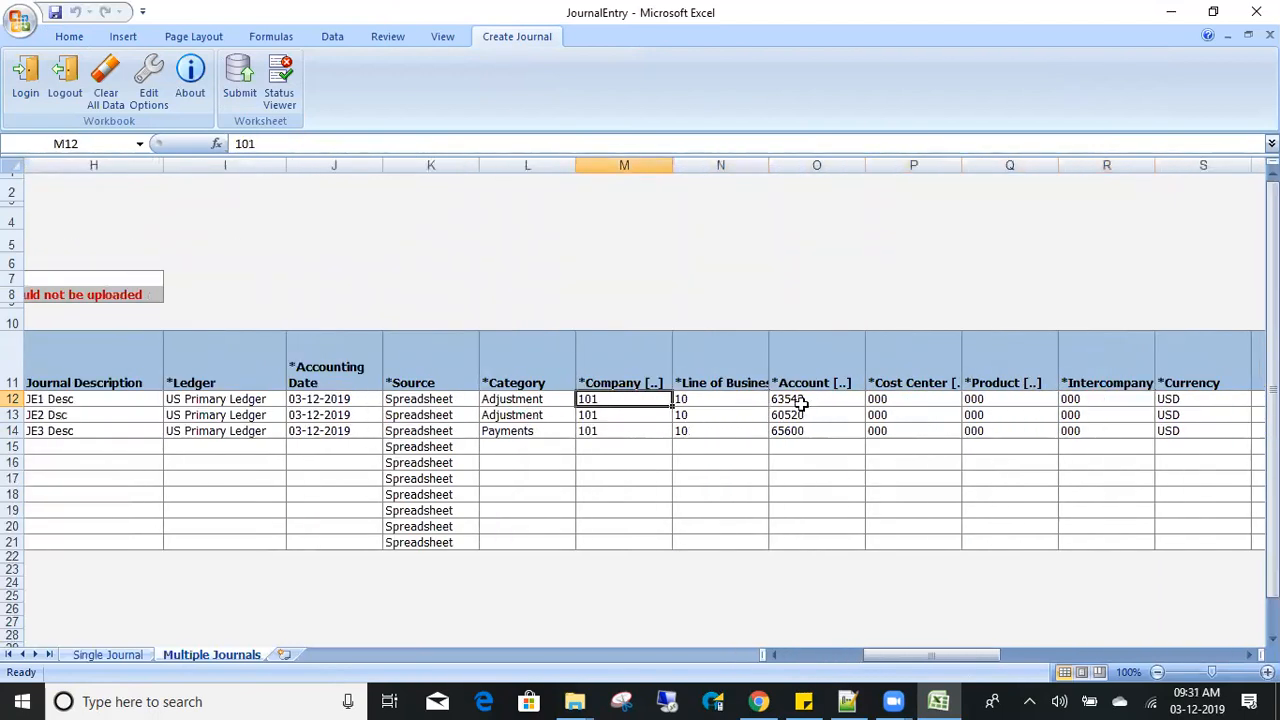
pyautogui.press('Left')
pyautogui.press('Left')
pyautogui.press('Left')
pyautogui.press('Left')
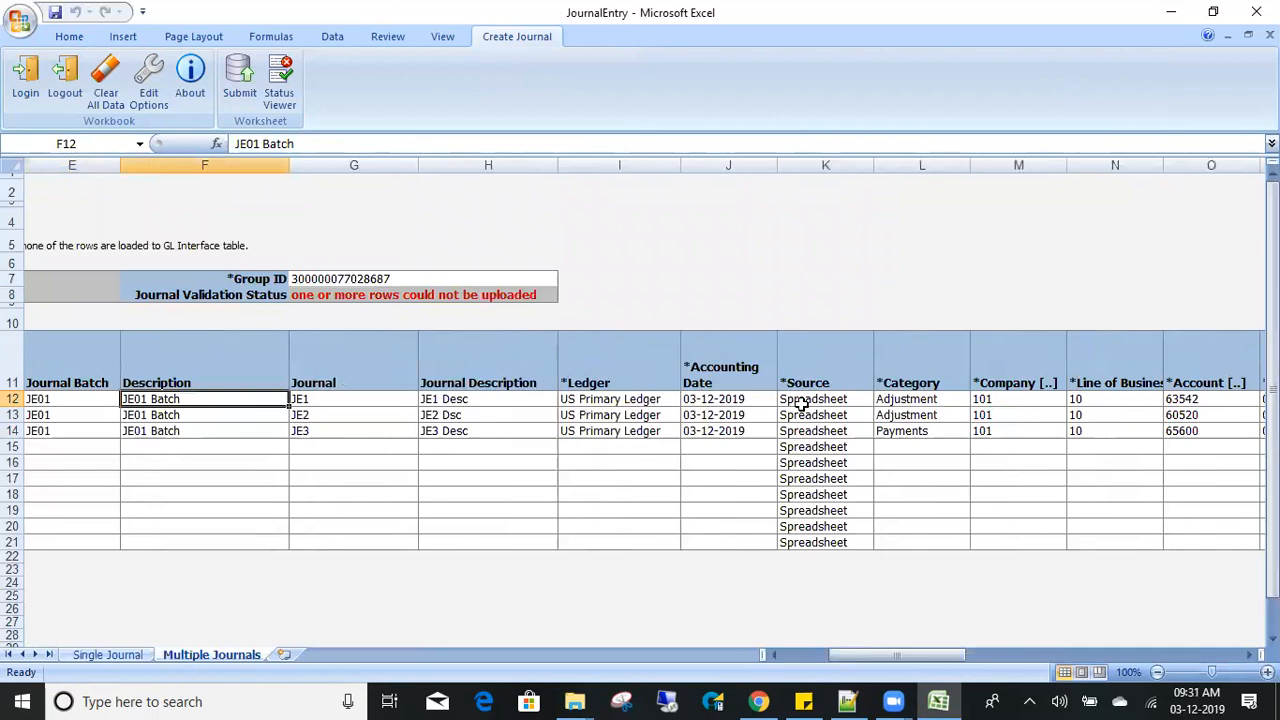
pyautogui.press('Right')
pyautogui.press('Right')
# Copy the batch, description and journal cells of rows 12–14 into rows 15–17.
pyautogui.press('Left')
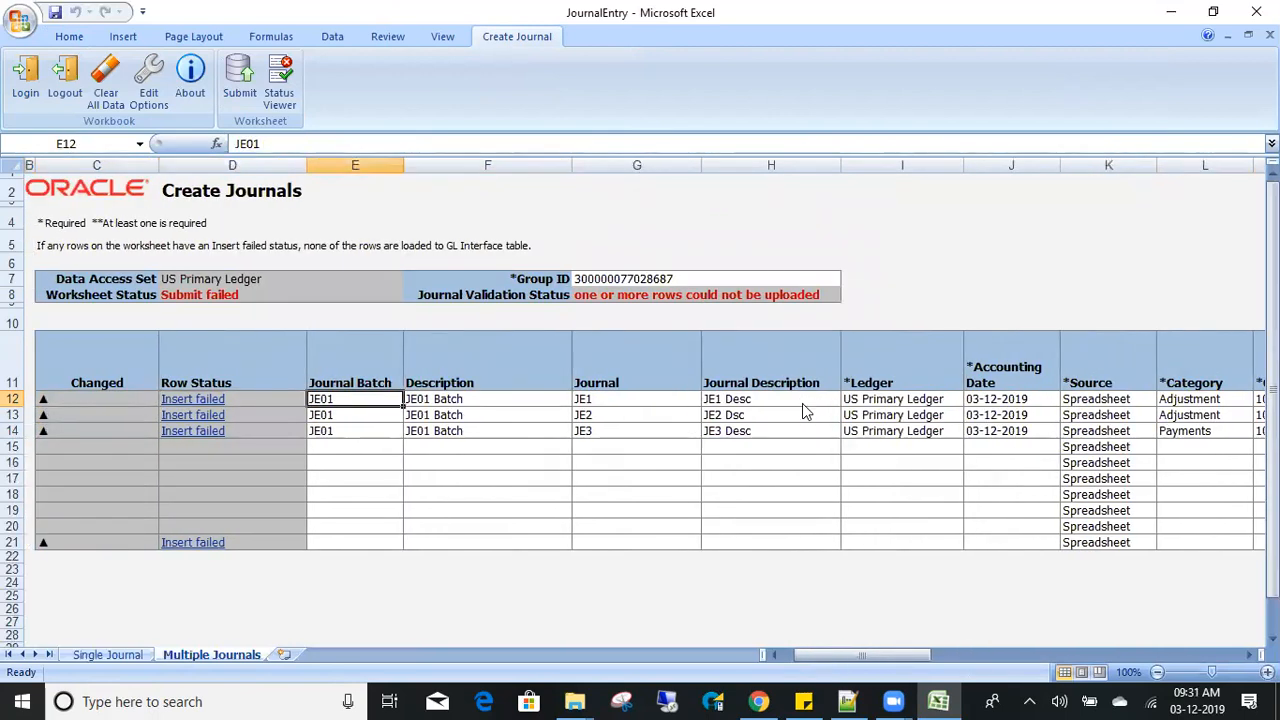
pyautogui.hotkey('shift', 'Right')
pyautogui.hotkey('shift', 'Right')
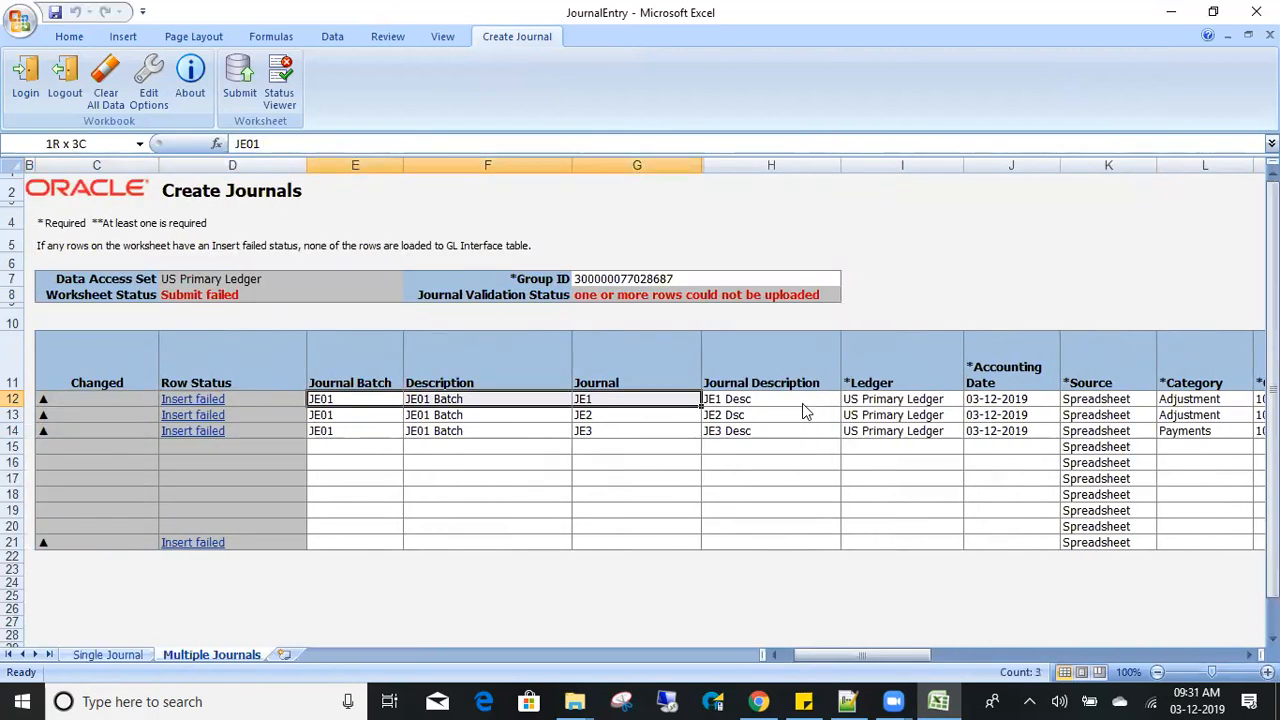
pyautogui.hotkey('shift', 'Down')
pyautogui.hotkey('shift', 'Right')
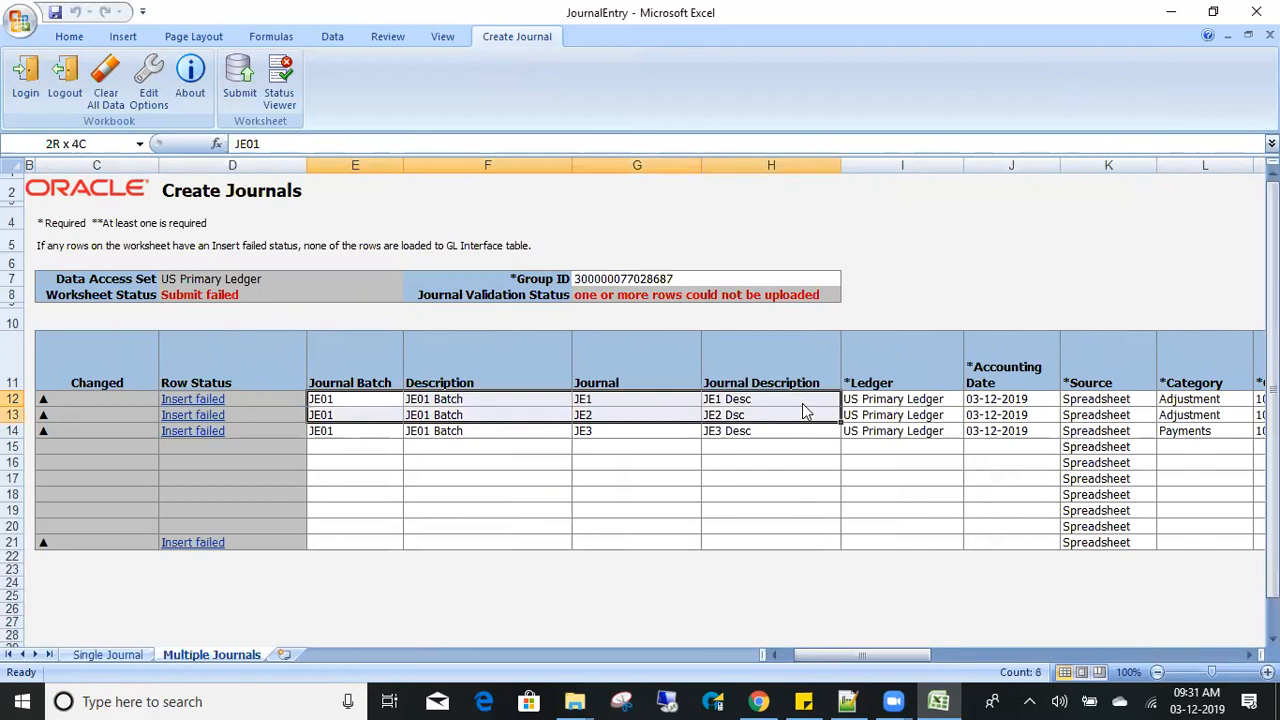
pyautogui.hotkey('shift', 'Down')
pyautogui.hotkey('shift', 'Down')
pyautogui.hotkey('shift', 'Up')
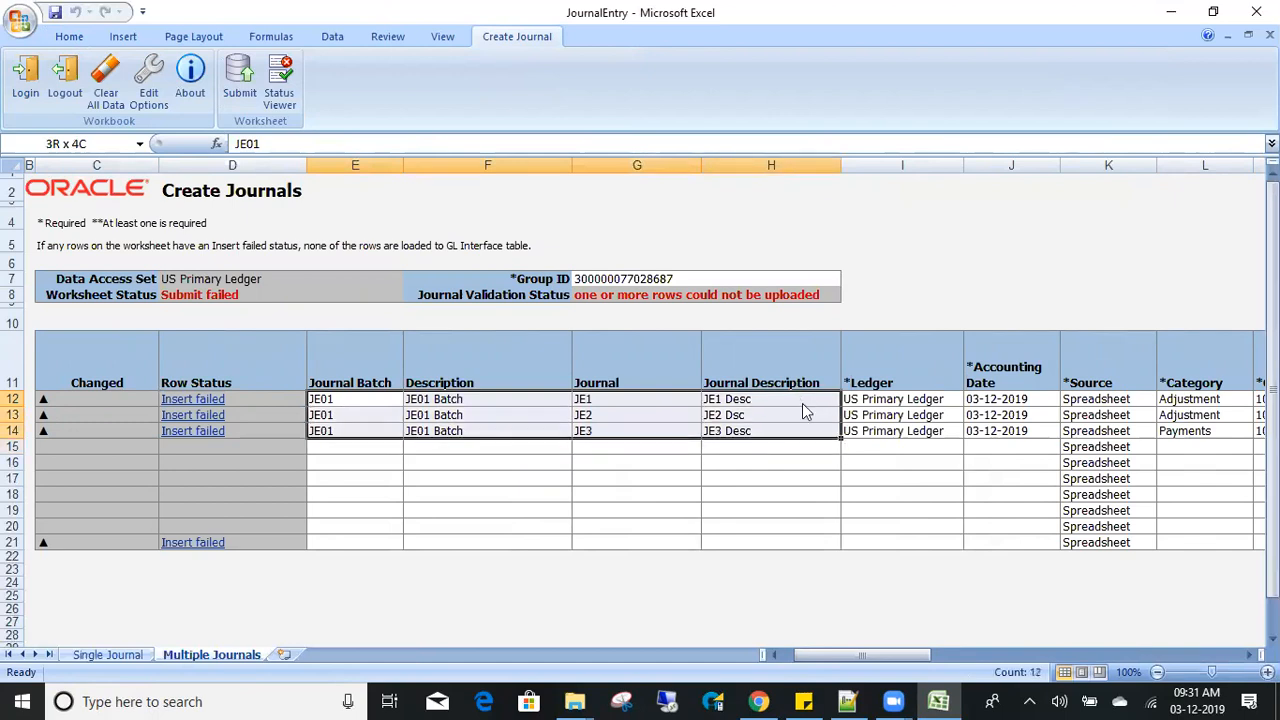
pyautogui.hotkey('ctrl', 'c')
pyautogui.press('Down')
pyautogui.press('Down')
pyautogui.press('Down')
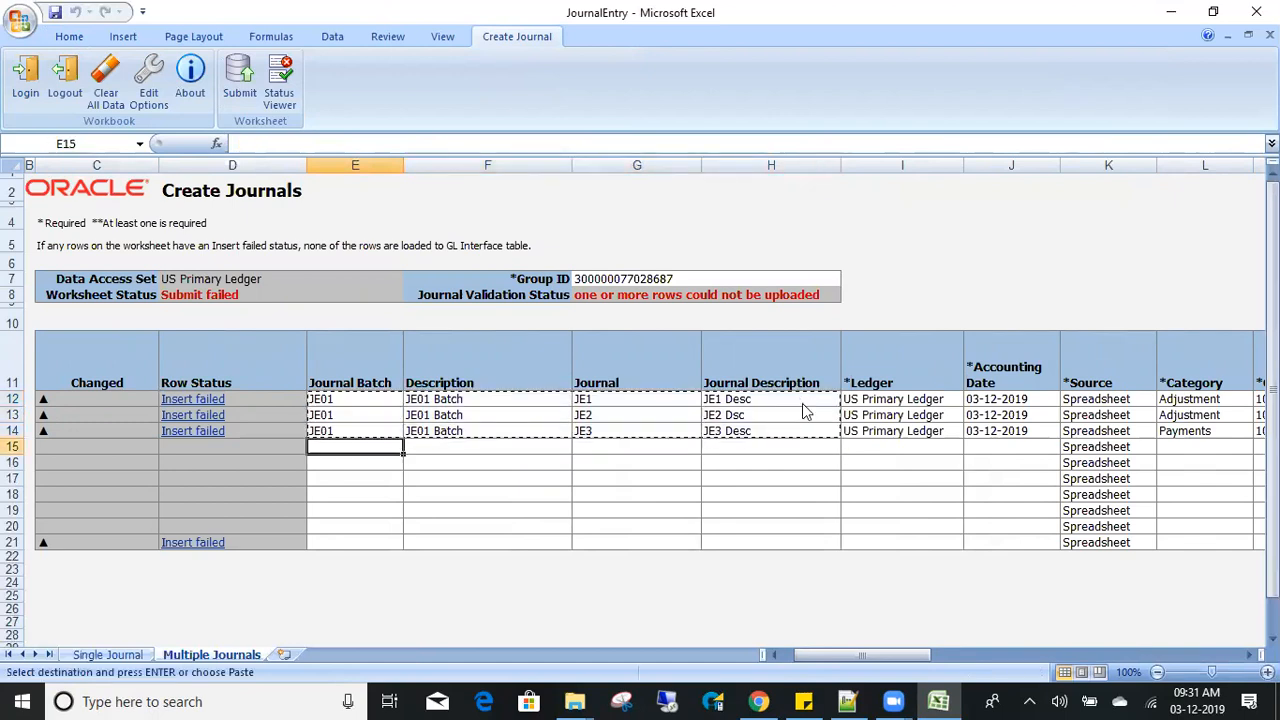
pyautogui.press('Return')
# Fill the ledger and accounting date into rows 15–17.
pyautogui.press('Right')
pyautogui.press('Right')
pyautogui.press('Right')
pyautogui.press('Right')
pyautogui.press('Up')
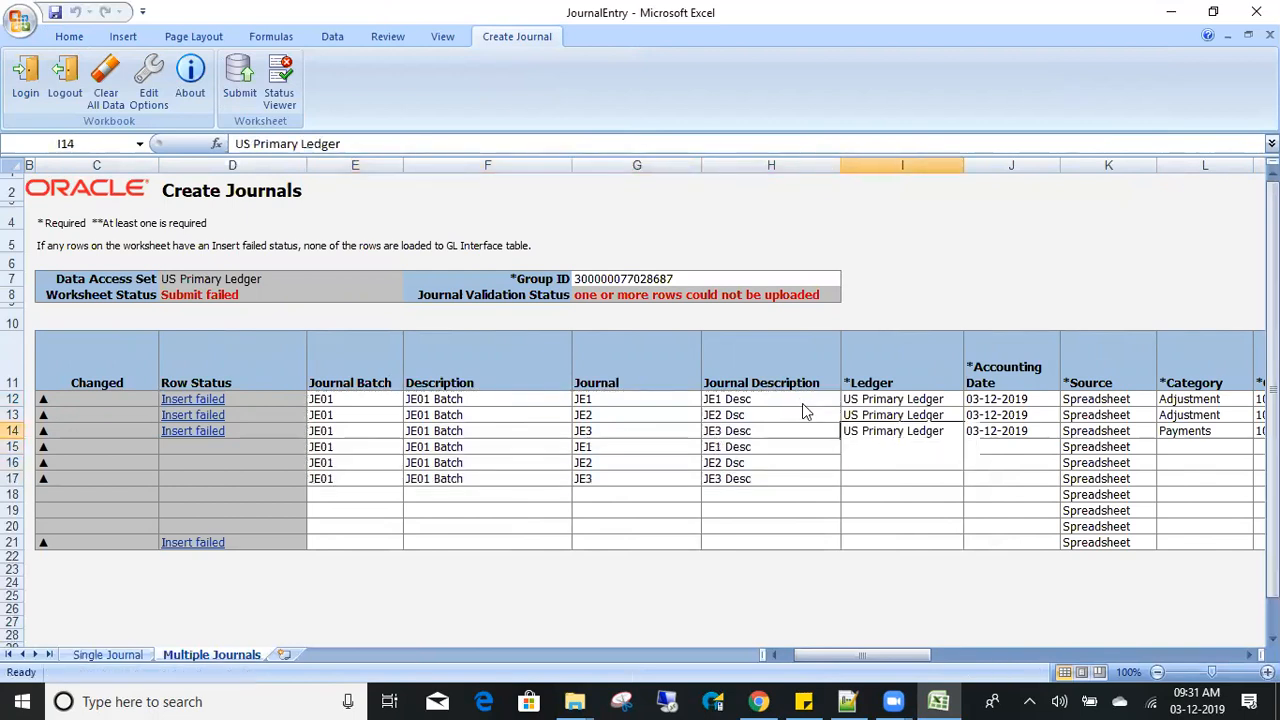
pyautogui.hotkey('shift', 'Right')
pyautogui.hotkey('ctrl', 'c')
pyautogui.press('Down')
pyautogui.hotkey('shift', 'Right')
pyautogui.hotkey('shift', 'Down')
pyautogui.hotkey('shift', 'Down')
pyautogui.press('Return')
# Copy the category, account segments and currency of rows 12–14 into rows 15–17.
pyautogui.press('Up')
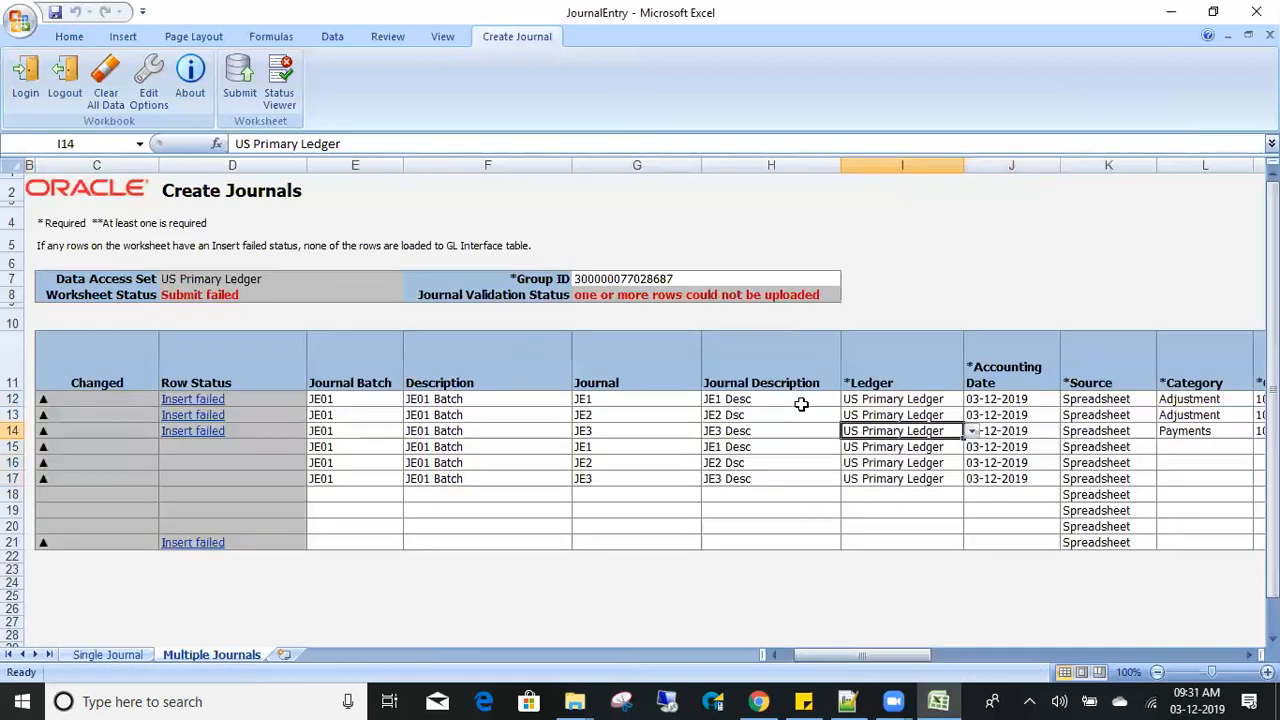
pyautogui.press('Right')
pyautogui.press('Right')
pyautogui.press('Right')
pyautogui.press('Right')
pyautogui.press('Right')
pyautogui.press('Left')
pyautogui.press('Left')
pyautogui.press('Up')
pyautogui.press('Up')
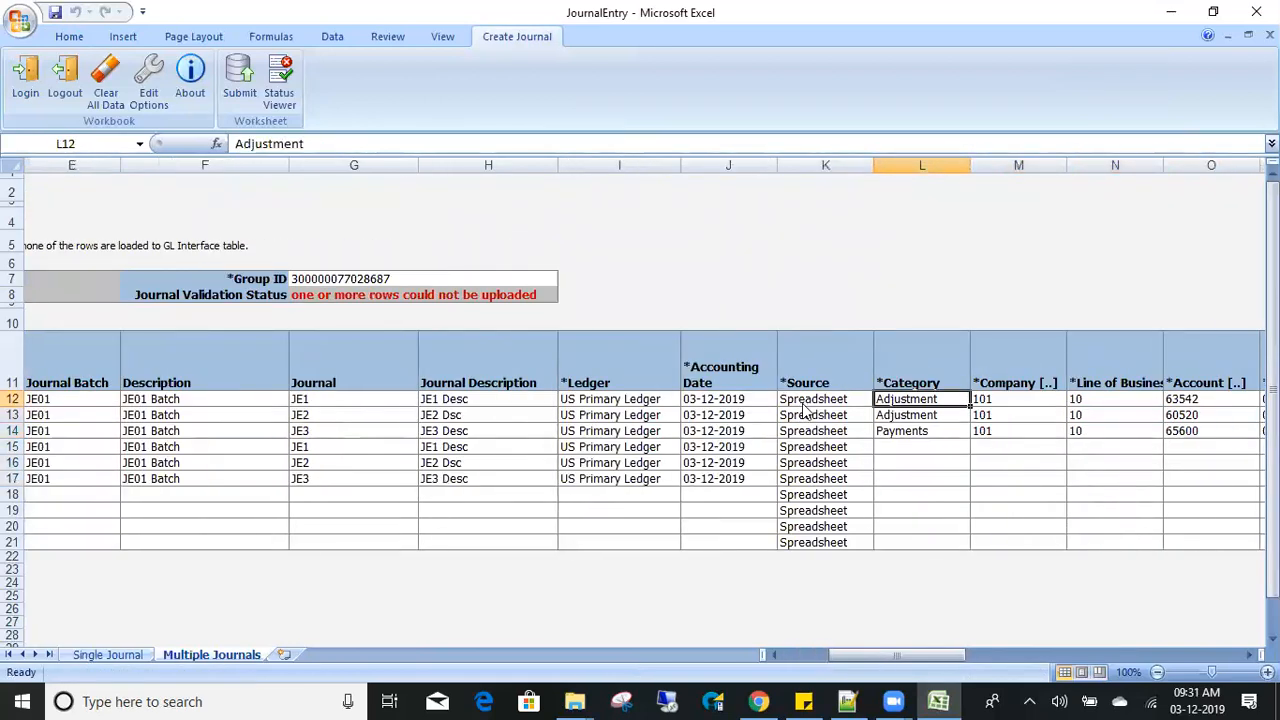
pyautogui.hotkey('shift', 'Right')
pyautogui.hotkey('shift', 'Right')
pyautogui.hotkey('shift', 'Right')
pyautogui.hotkey('shift', 'Right')
pyautogui.hotkey('shift', 'Right')
pyautogui.hotkey('shift', 'Right')
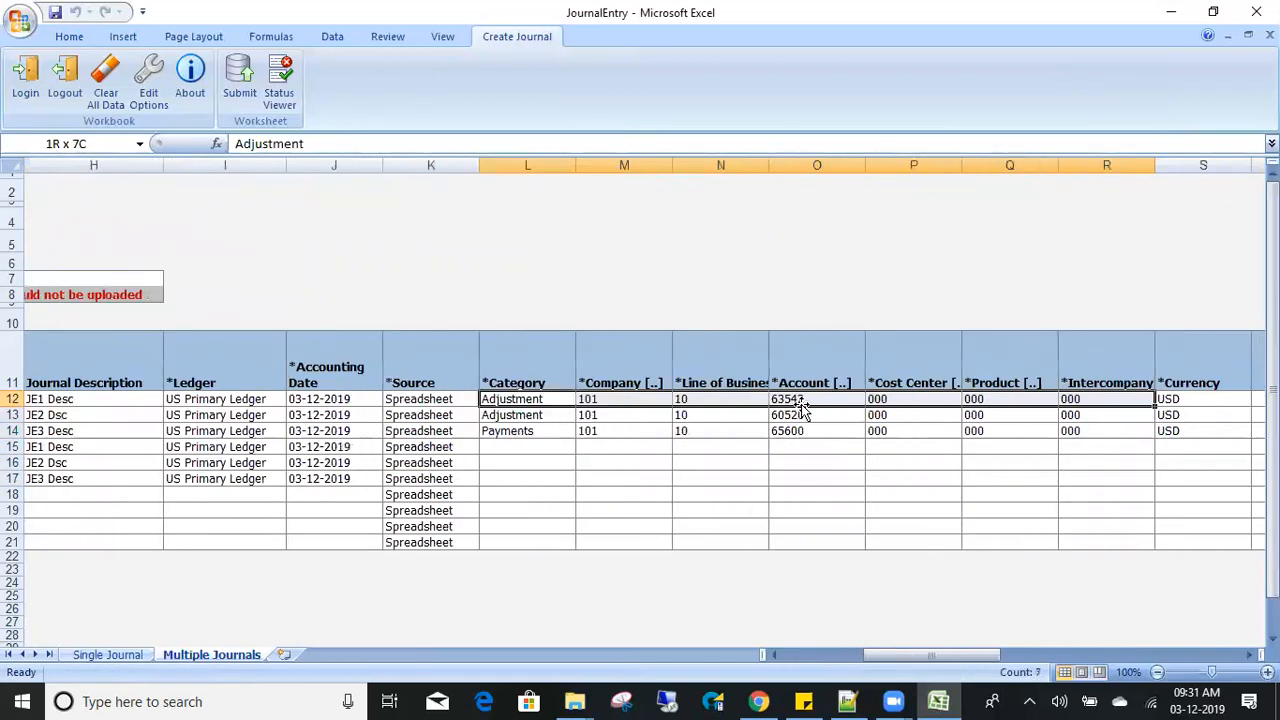
pyautogui.hotkey('shift', 'Right')
pyautogui.hotkey('shift', 'Down')
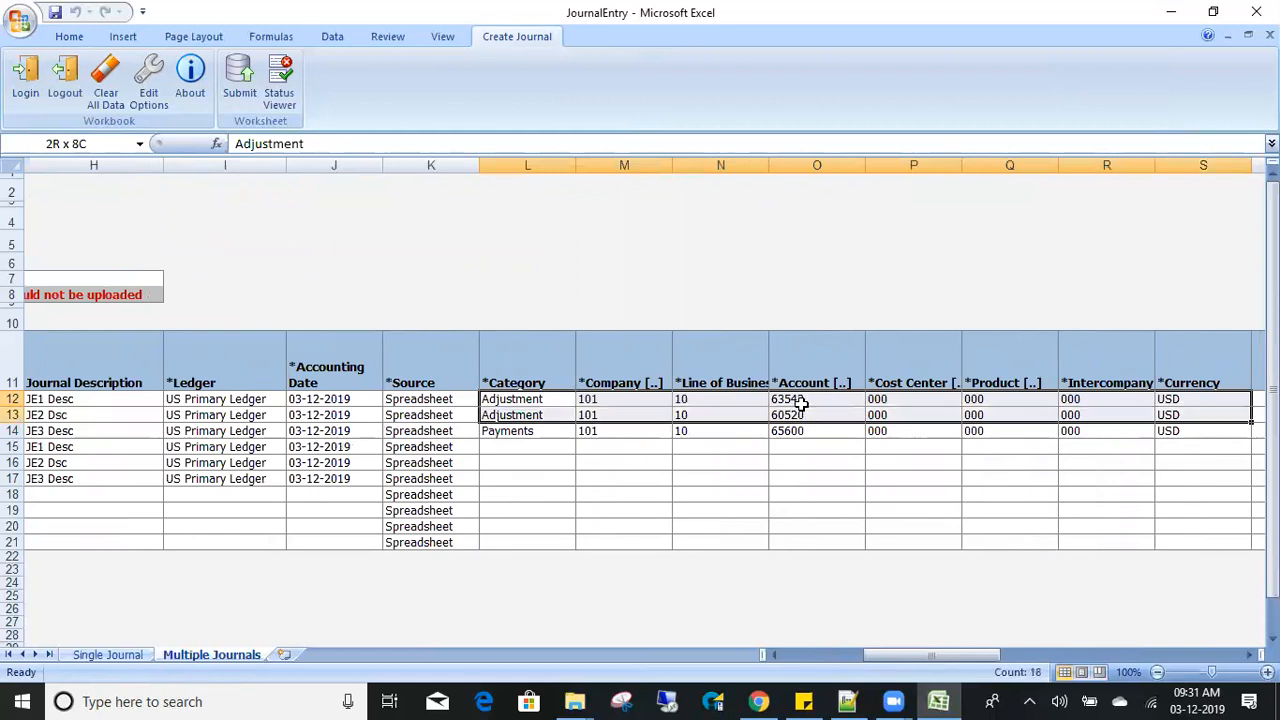
pyautogui.hotkey('shift', 'Down')
pyautogui.hotkey('ctrl', 'c')
pyautogui.press('Down')
pyautogui.press('Down')
pyautogui.press('Down')
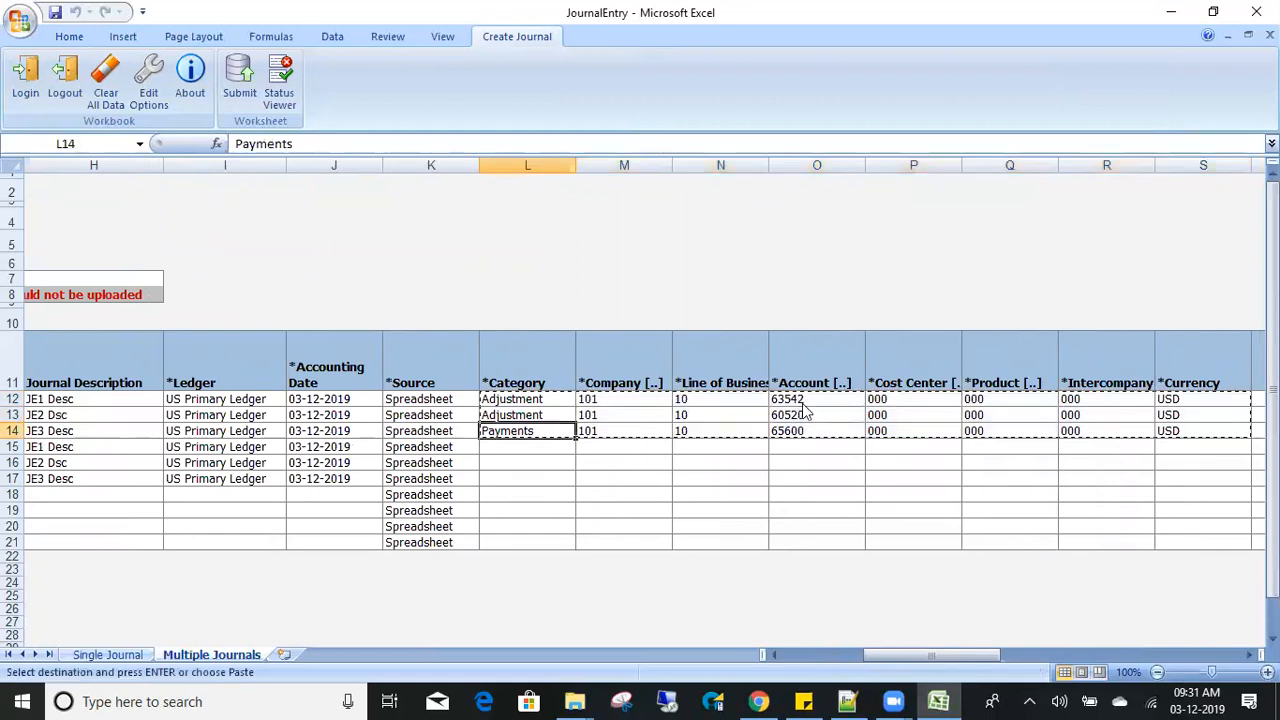
pyautogui.press('Return')
# Clear the Entered Credit amounts from rows 12–14.
pyautogui.press('Right')
pyautogui.press('Right')
pyautogui.press('Right')
pyautogui.press('Right')
pyautogui.press('Right')
pyautogui.press('Right')
pyautogui.press('Right')
pyautogui.press('Right')
pyautogui.press('Right')
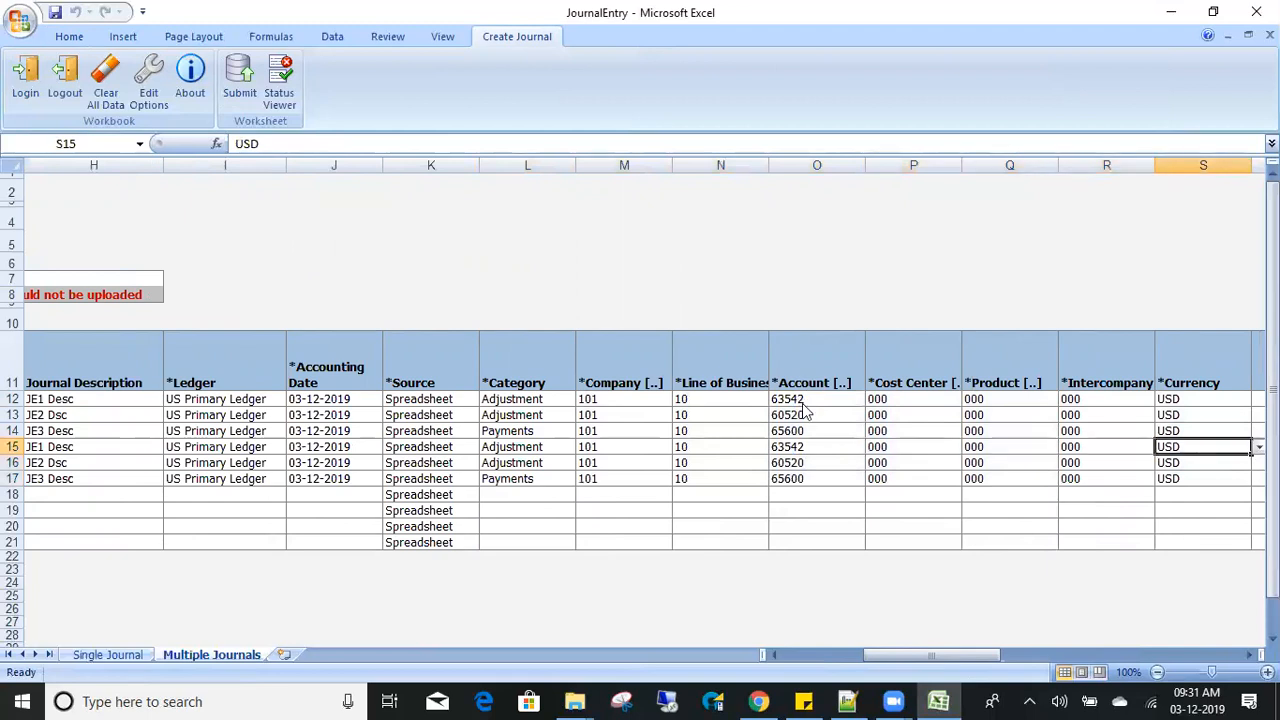
pyautogui.press('Up')
pyautogui.press('Up')
pyautogui.press('Up')
pyautogui.press('Delete')
pyautogui.press('Down')
pyautogui.press('Delete')
pyautogui.press('Down')
pyautogui.press('Delete')
# Enter credits of 100, 200 and 300 in rows 15–17.
pyautogui.press('Down')
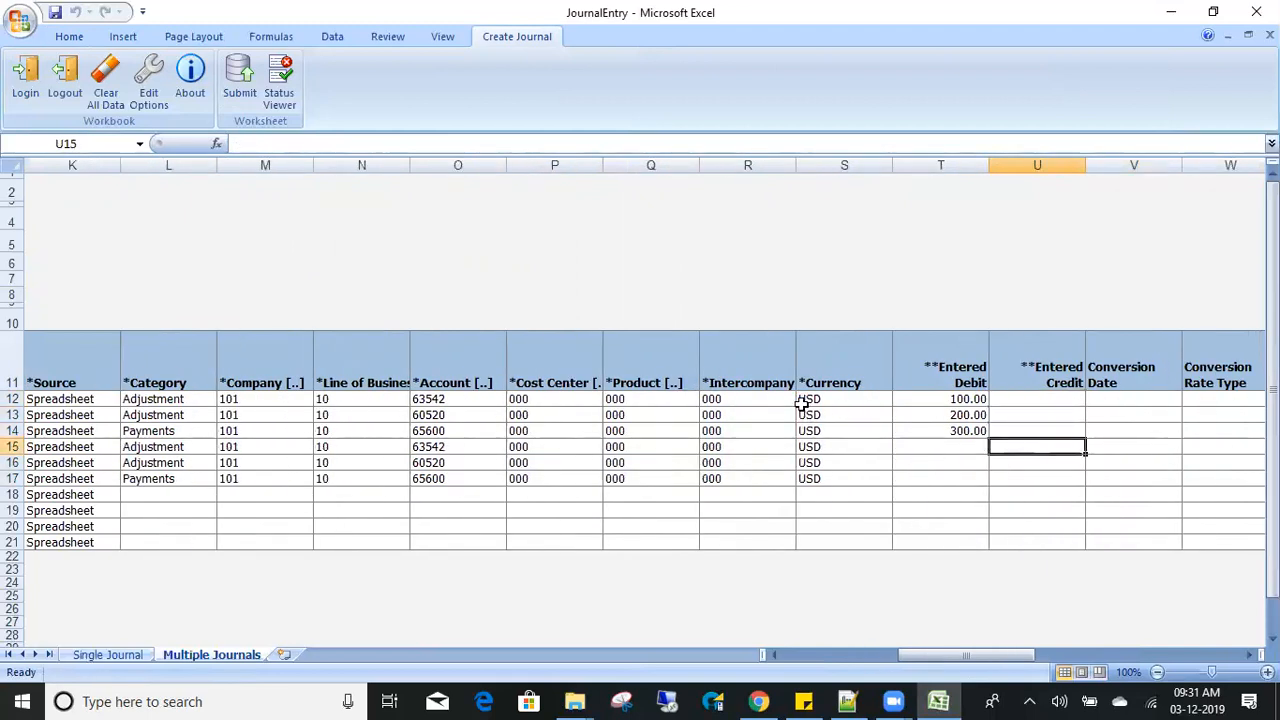
pyautogui.write('100')
pyautogui.press('Return')
pyautogui.write('200')
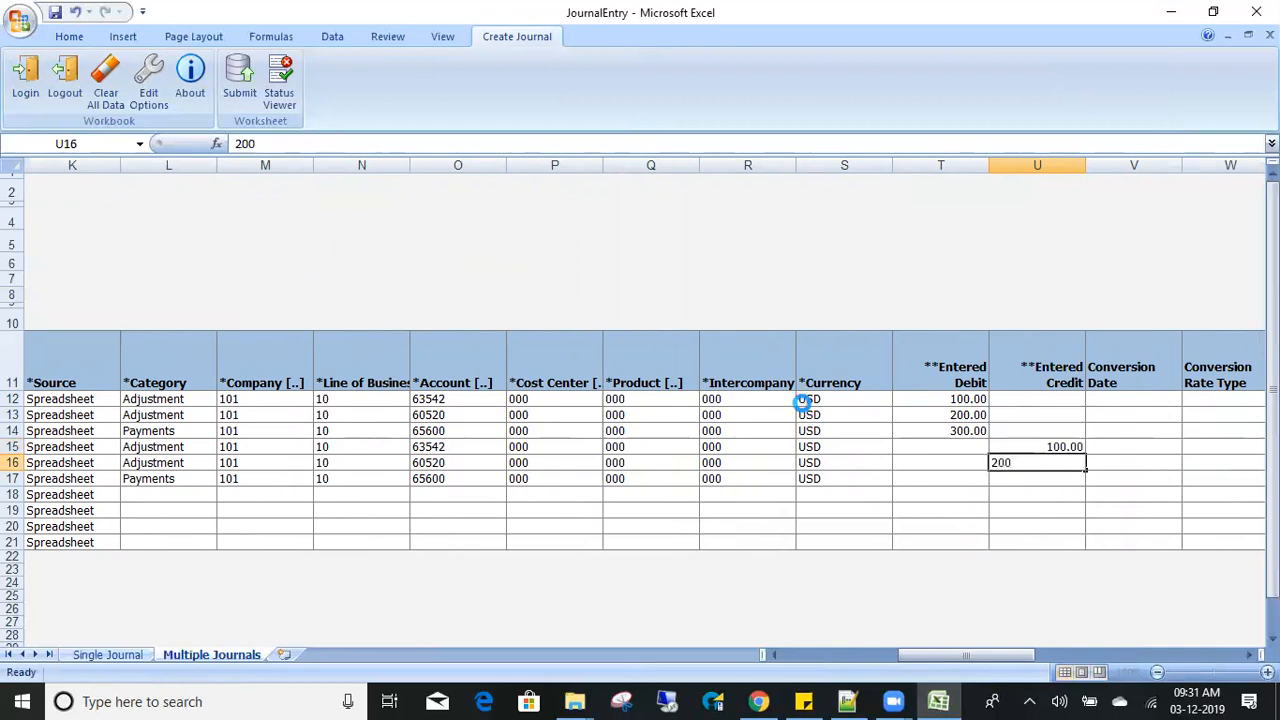
pyautogui.press('Return')
pyautogui.write('300')
pyautogui.press('Return')
pyautogui.press('Up')
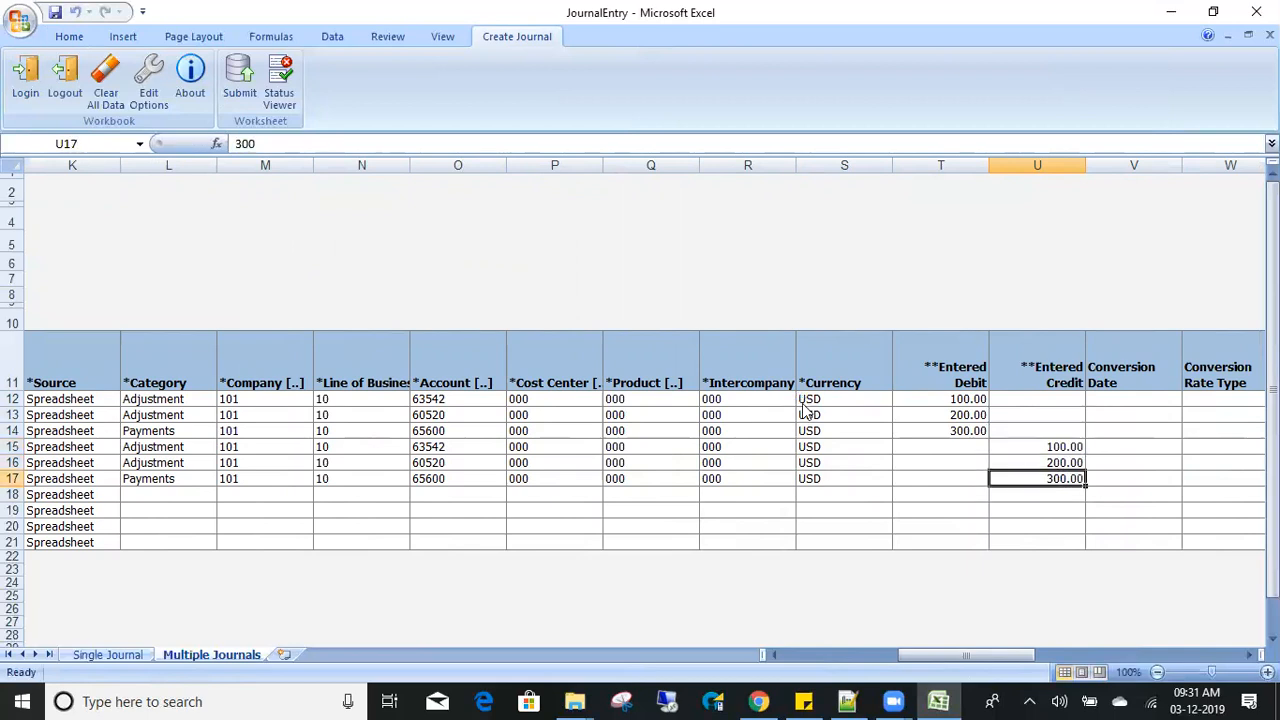
pyautogui.press('Right')
pyautogui.press('Right')
pyautogui.press('Right')
pyautogui.press('Right')
pyautogui.press('Right')
pyautogui.press('Right')
pyautogui.press('Right')
pyautogui.press('Right')
pyautogui.press('Right')
pyautogui.press('Right')
pyautogui.press('Right')
pyautogui.press('Right')
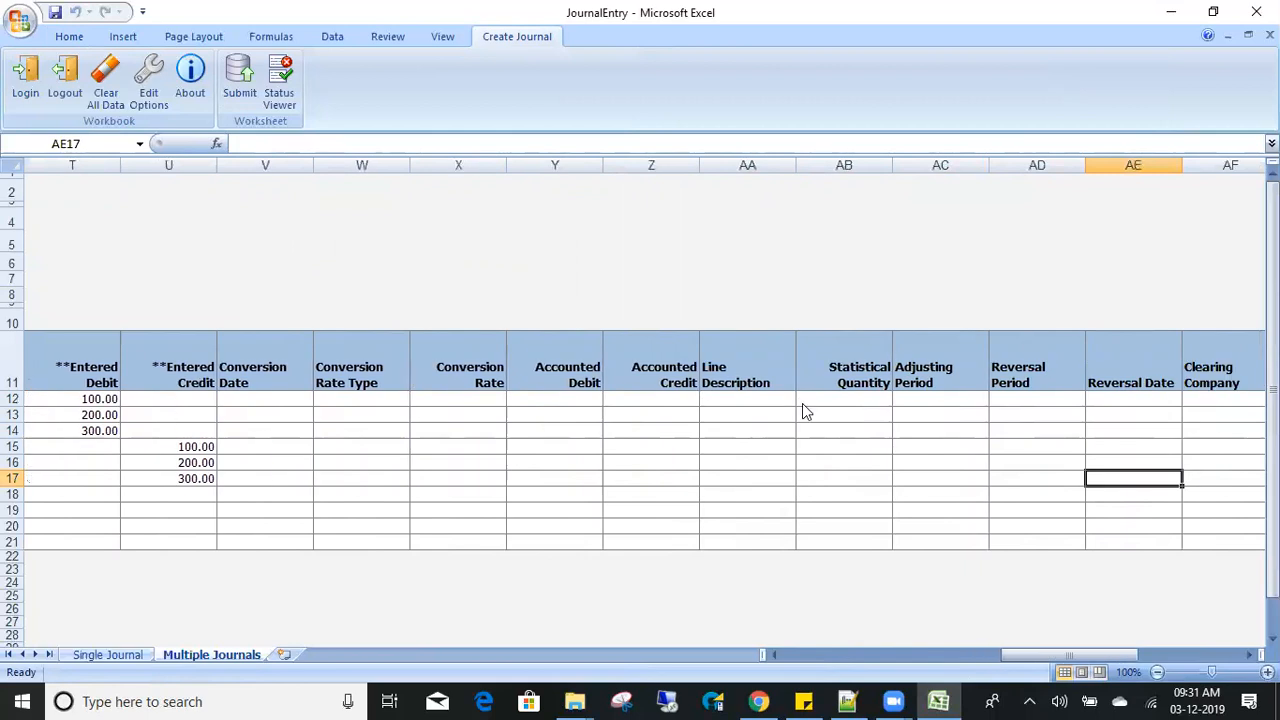
# Resubmit the journals with the default import and posting options and close the status messages.
pyautogui.click(240, 78)
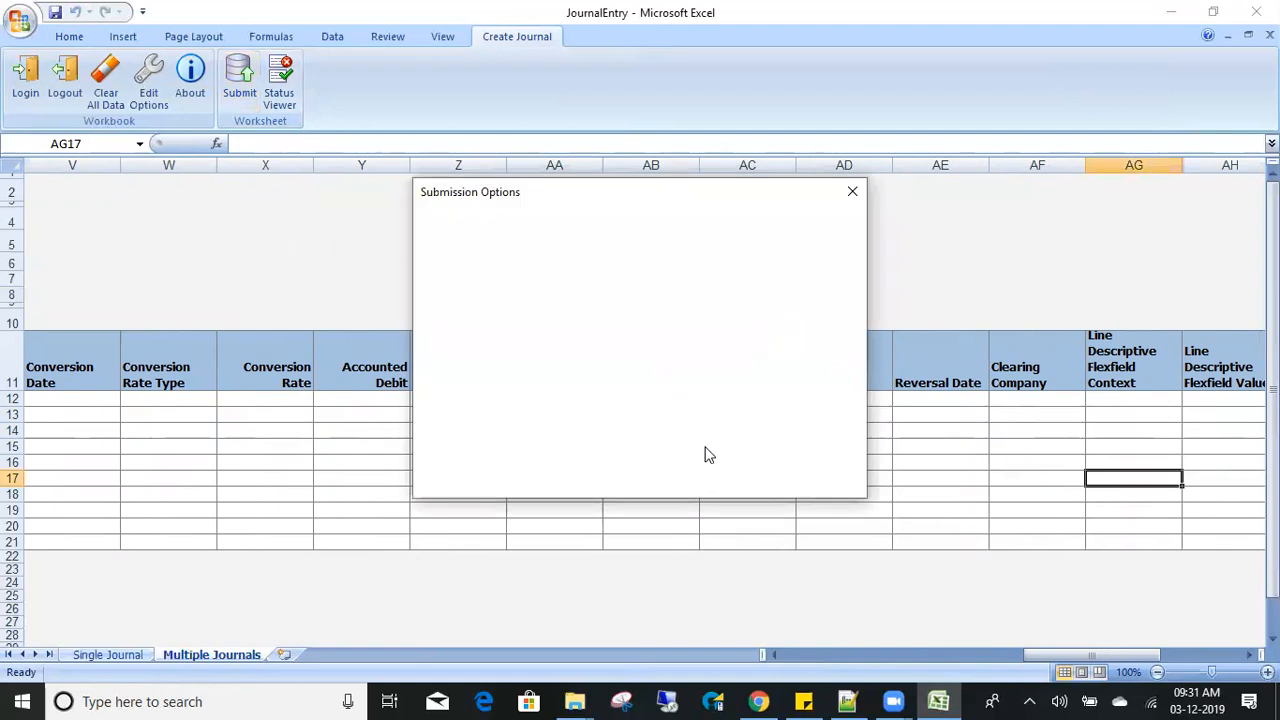
pyautogui.click(762, 470)
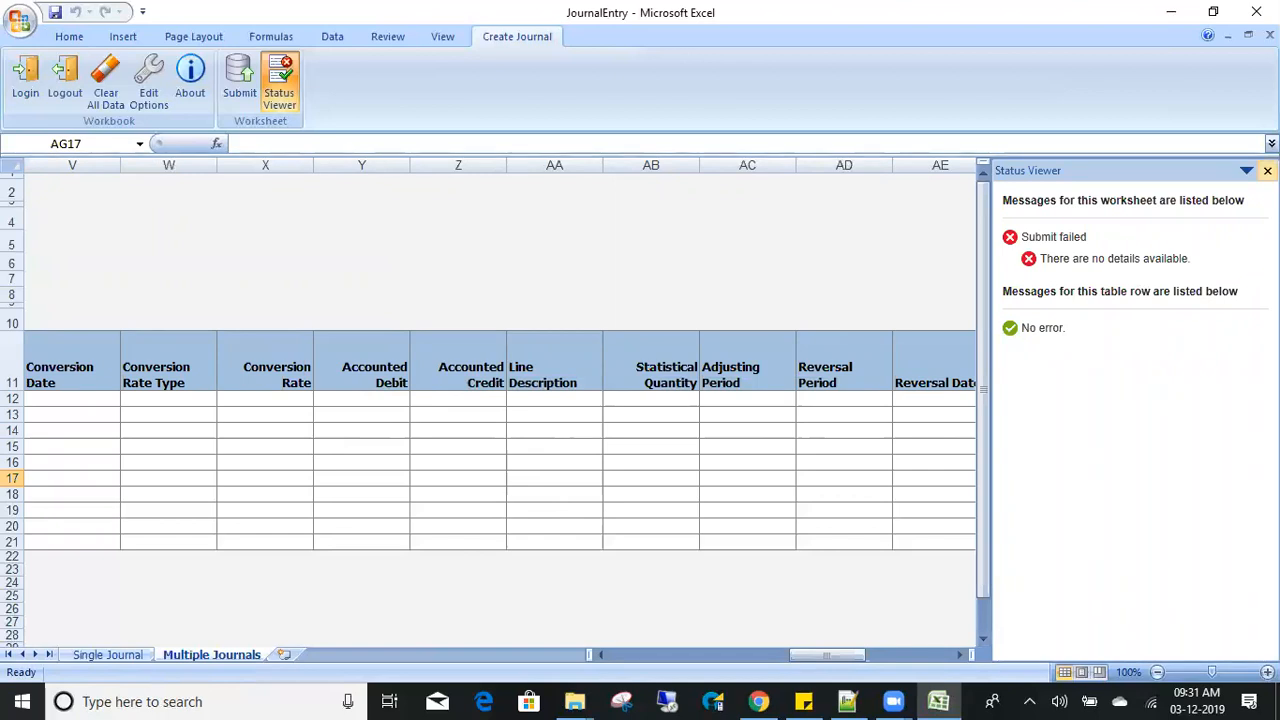
pyautogui.click(1267, 170)
# Review the journal lines and Error column down to row 21, then switch to the browser.
pyautogui.click(1010, 416)
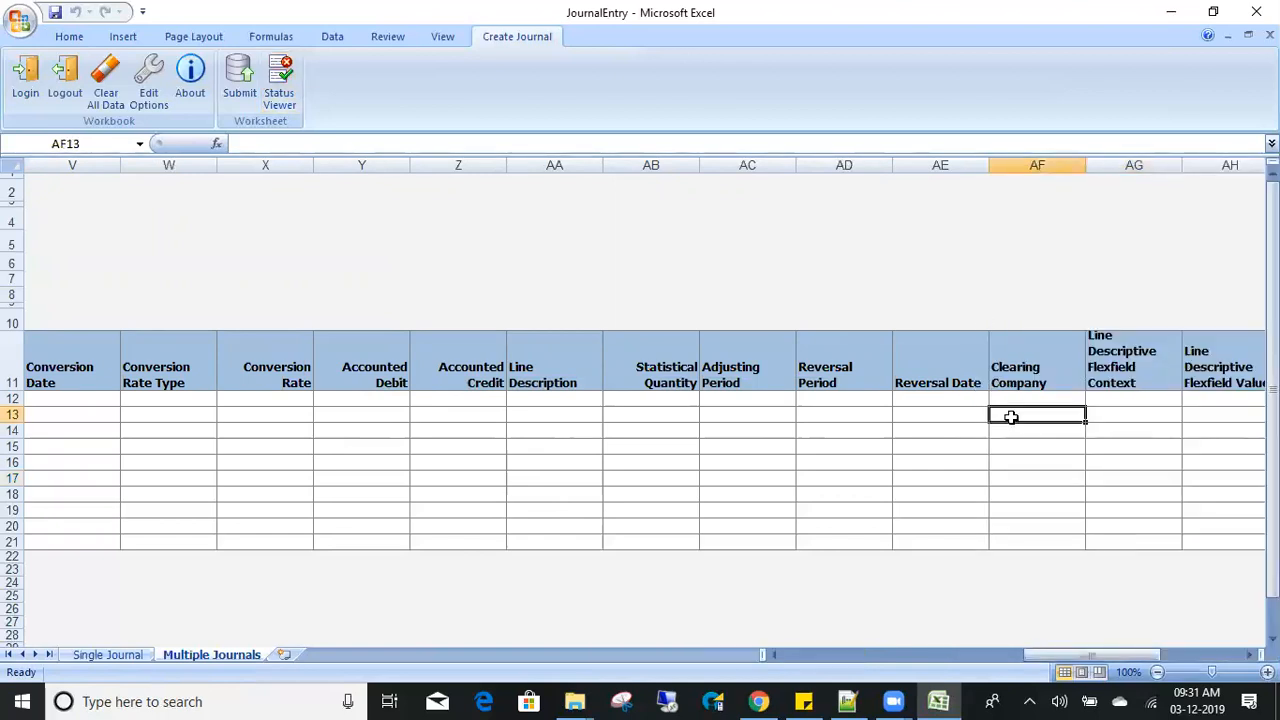
pyautogui.press('pagedown')
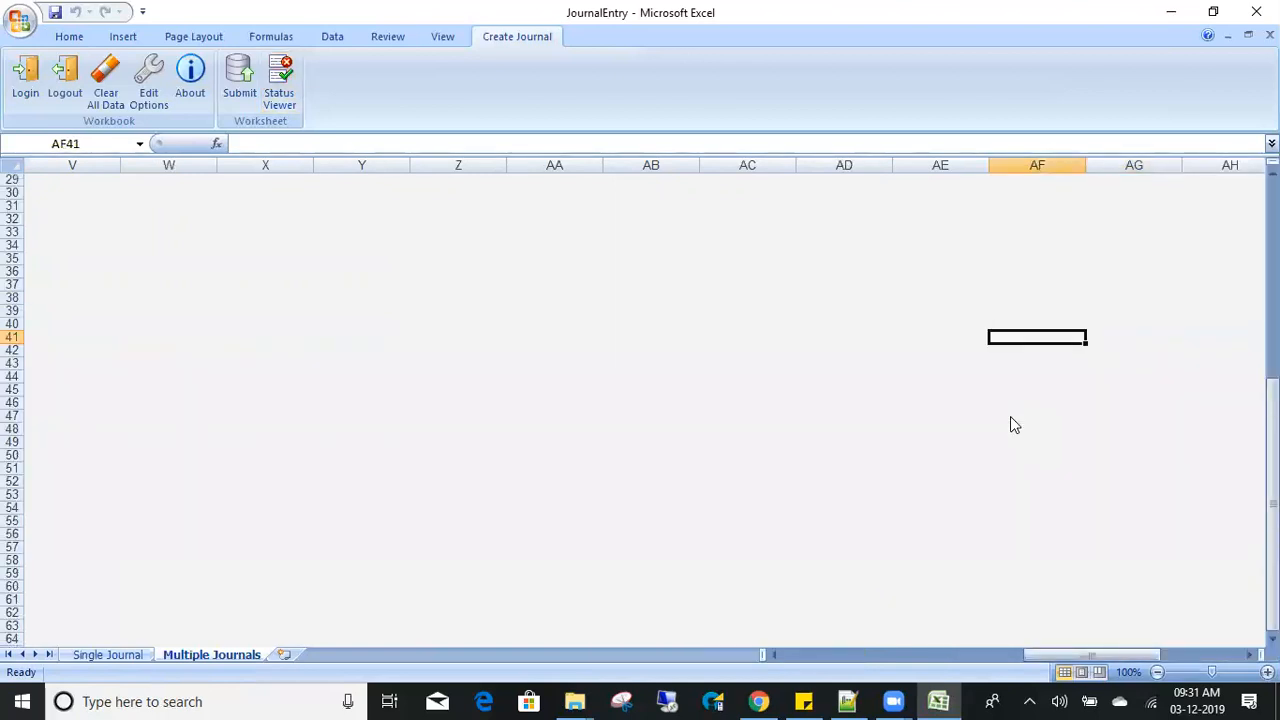
pyautogui.press('pageup')
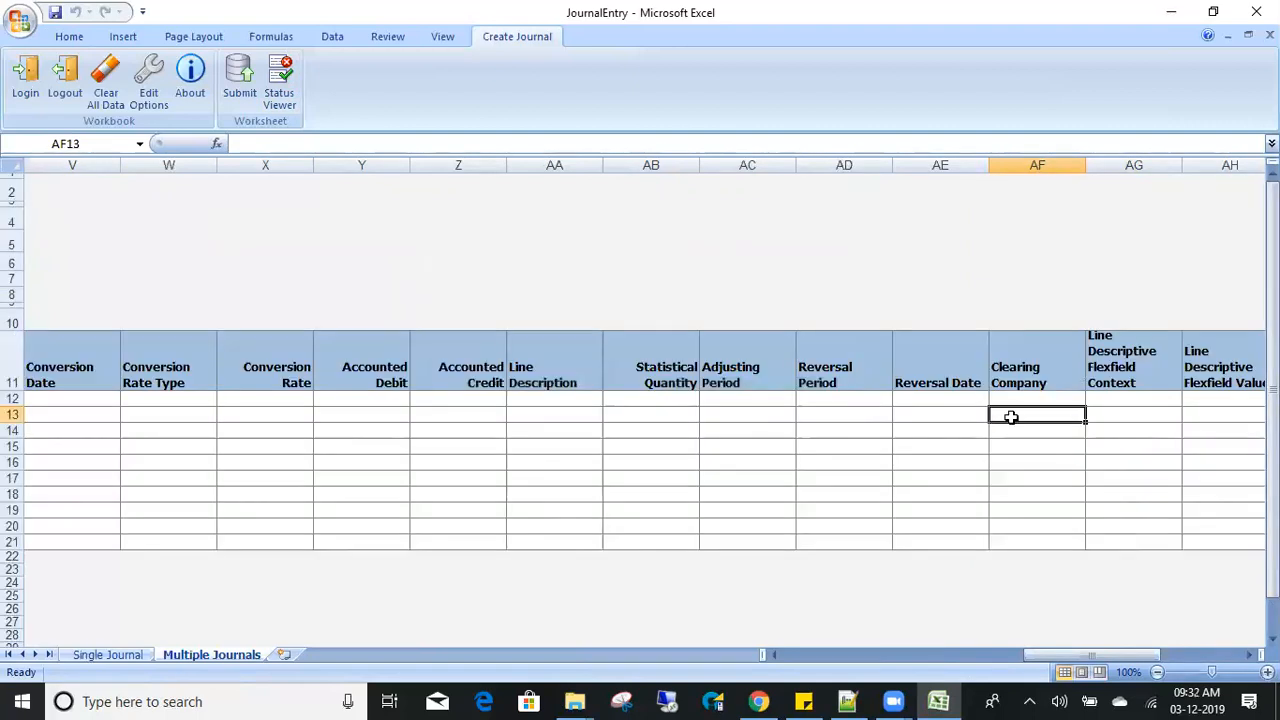
pyautogui.hotkey('shift', 'Home')
pyautogui.press('Left')
pyautogui.press('Right')
pyautogui.press('Right')
pyautogui.press('Right')
pyautogui.press('Right')
pyautogui.press('Right')
pyautogui.press('Right')
pyautogui.press('Right')
pyautogui.press('Right')
pyautogui.press('Right')
pyautogui.press('Right')
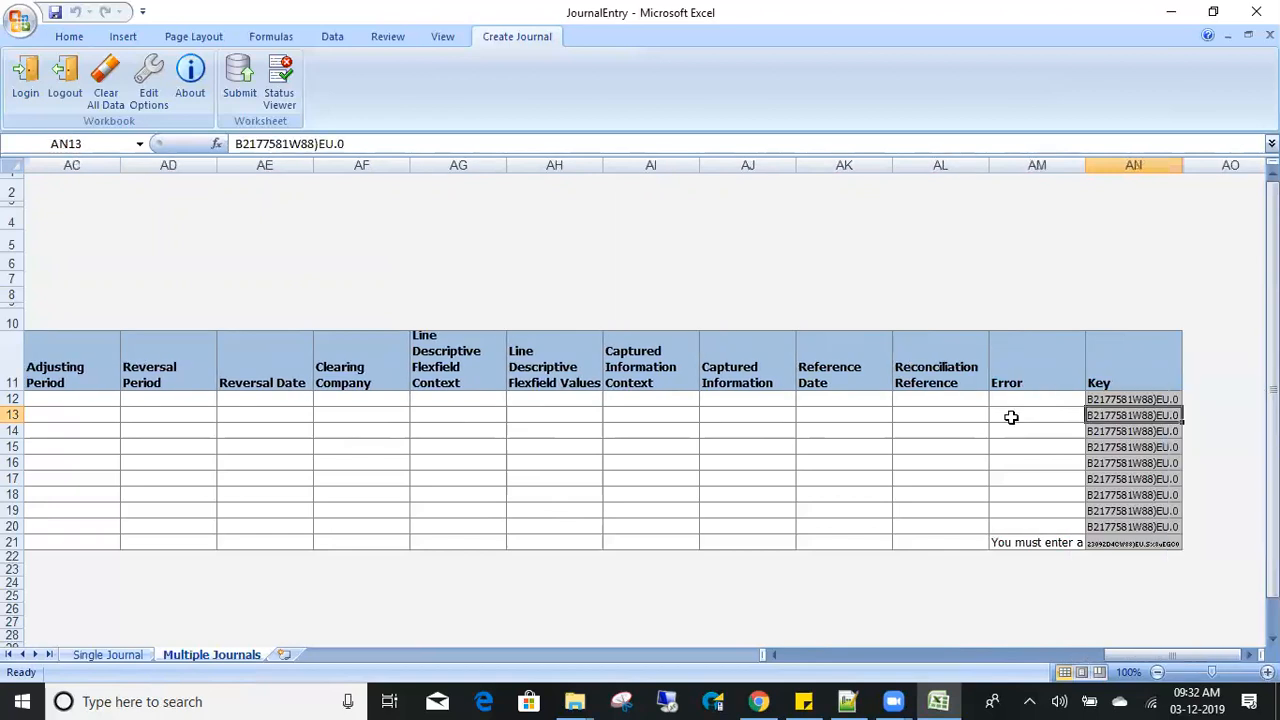
pyautogui.press('Left')
pyautogui.press('Left')
pyautogui.press('Down')
pyautogui.press('Down')
pyautogui.press('Down')
pyautogui.press('Down')
pyautogui.press('Down')
pyautogui.press('Down')
pyautogui.press('Down')
pyautogui.press('Down')
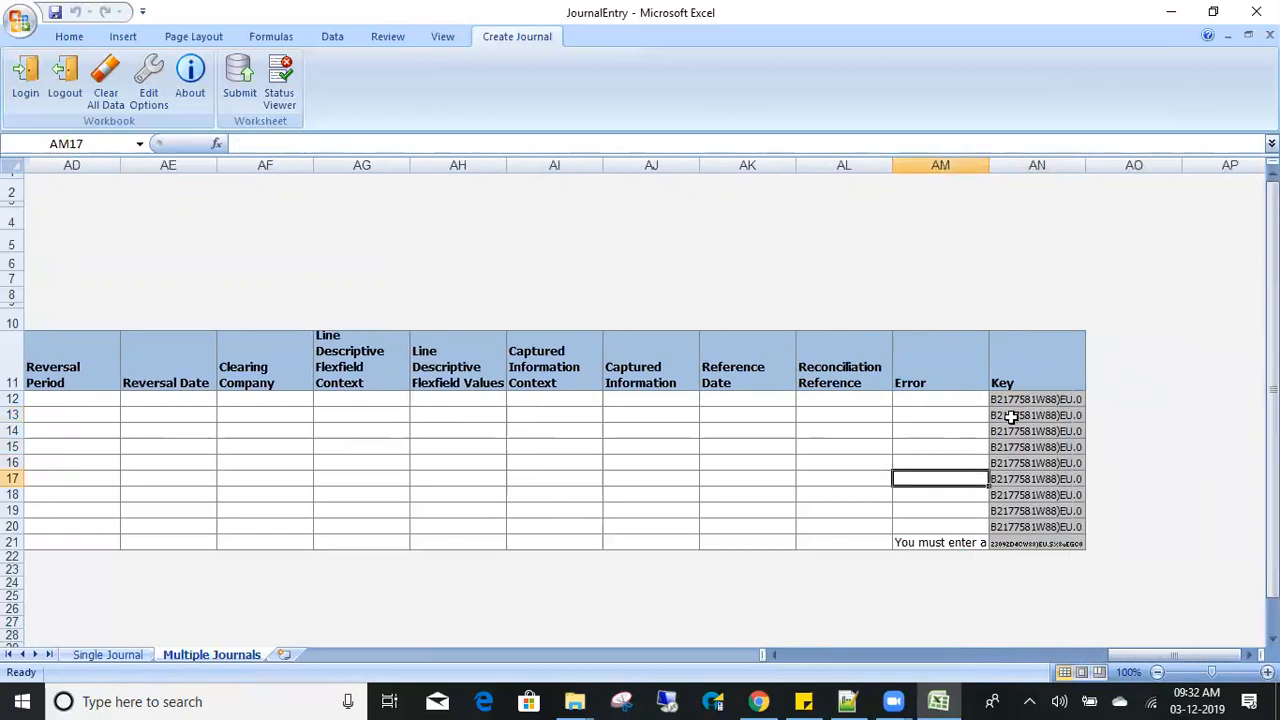
pyautogui.press('Left')
pyautogui.press('Left')
pyautogui.press('Left')
pyautogui.press('Left')
pyautogui.press('Left')
pyautogui.press('Left')
pyautogui.press('Left')
pyautogui.press('Left')
pyautogui.press('Left')
pyautogui.press('Left')
pyautogui.press('Left')
pyautogui.press('Left')
pyautogui.press('Left')
pyautogui.press('Left')
pyautogui.press('Left')
pyautogui.press('Left')
pyautogui.press('Left')
pyautogui.press('Left')
pyautogui.press('Left')
pyautogui.press('Left')
pyautogui.press('Left')
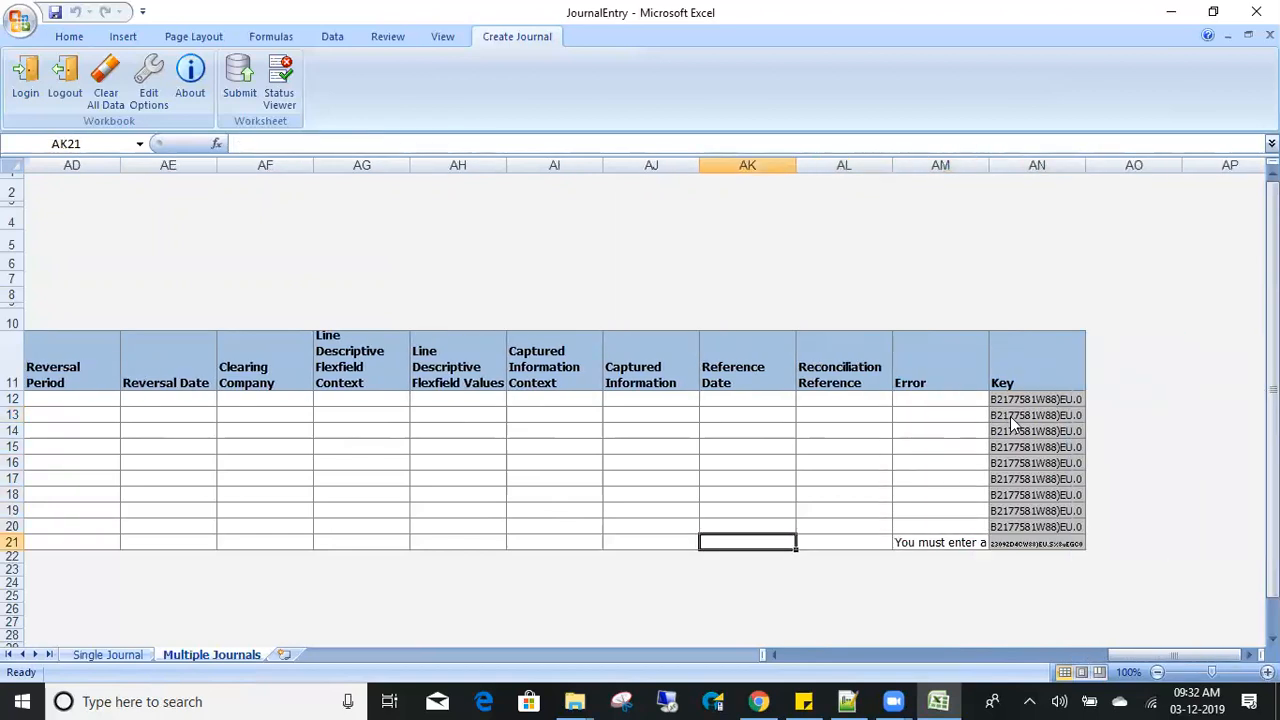
pyautogui.press('Right')
pyautogui.press('Right')
pyautogui.press('Right')
pyautogui.press('Right')
pyautogui.press('Right')
pyautogui.press('Right')
pyautogui.press('Right')
pyautogui.press('Right')
pyautogui.press('Right')
pyautogui.press('Right')
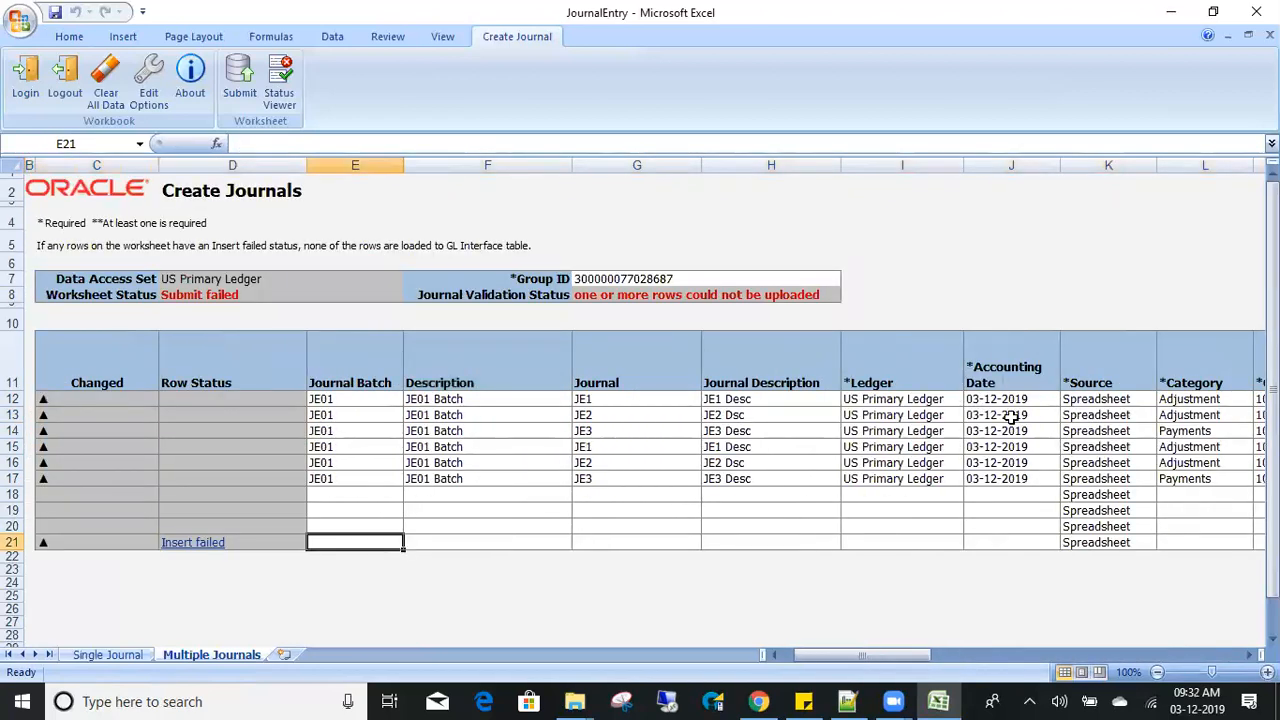
pyautogui.press('Right')
pyautogui.press('Right')
pyautogui.press('Right')
pyautogui.press('Right')
pyautogui.press('Right')
pyautogui.press('Right')
pyautogui.press('Right')
pyautogui.press('Right')
pyautogui.press('Right')
pyautogui.press('Right')
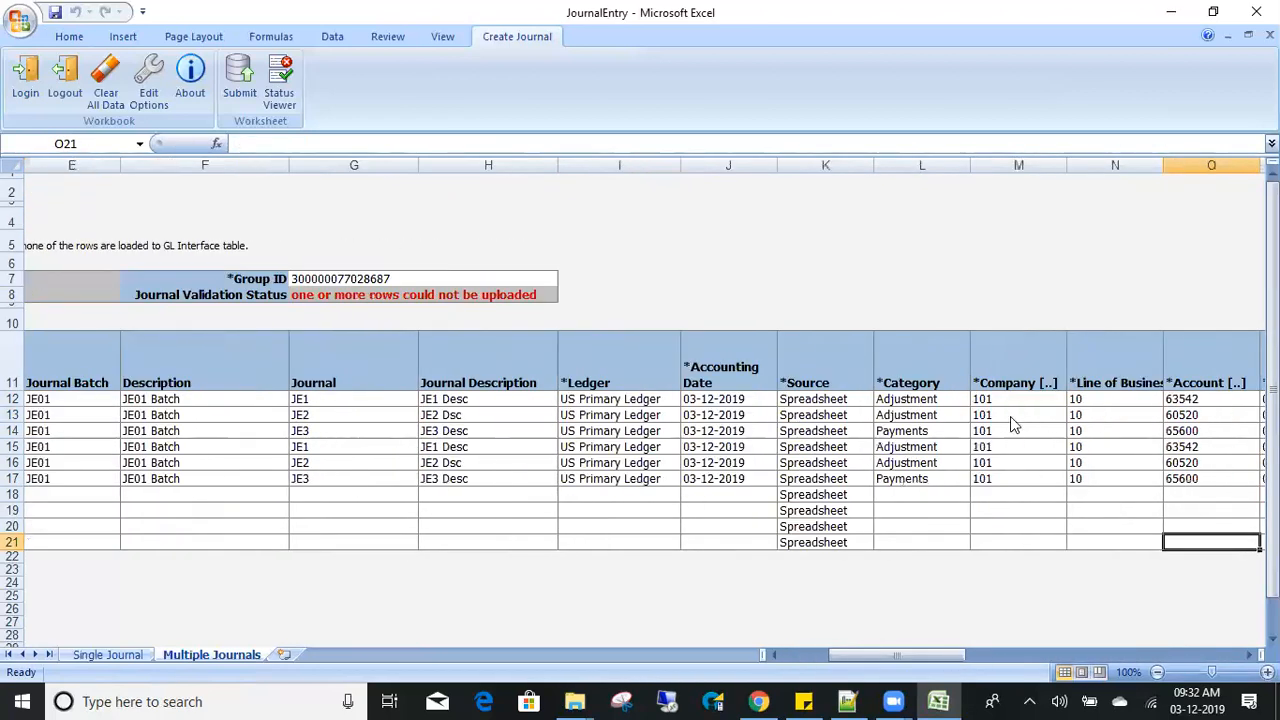
pyautogui.press('Right')
pyautogui.press('Right')
pyautogui.press('Right')
pyautogui.press('Right')
pyautogui.press('Right')
pyautogui.press('Right')
pyautogui.press('Right')
pyautogui.press('Right')
pyautogui.press('Right')
pyautogui.press('Right')
pyautogui.press('Right')
pyautogui.press('Right')
pyautogui.press('Right')
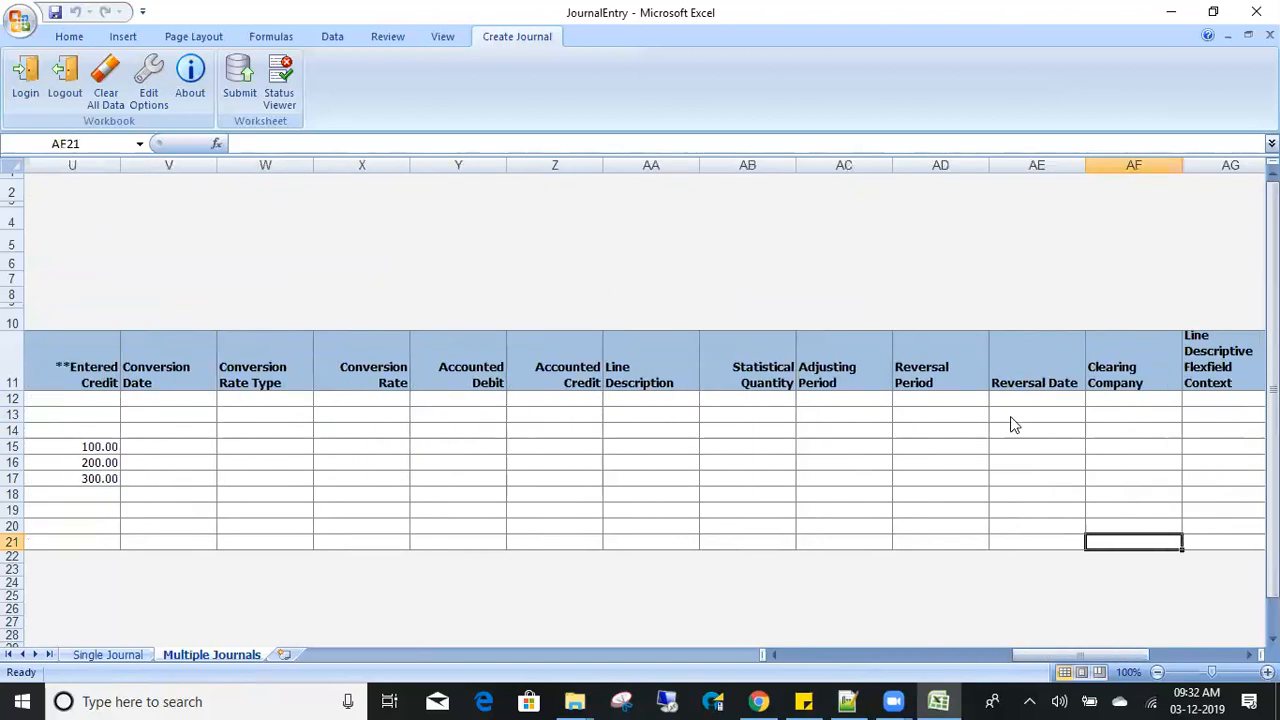
pyautogui.press('Left')
pyautogui.press('Left')
pyautogui.press('Left')
pyautogui.press('Left')
pyautogui.press('Left')
pyautogui.press('Left')
pyautogui.press('Left')
pyautogui.press('Left')
pyautogui.press('Left')
pyautogui.press('Left')
pyautogui.press('Left')
pyautogui.press('Left')
pyautogui.press('Left')
pyautogui.press('Left')
pyautogui.press('Left')
pyautogui.press('Left')
pyautogui.press('Left')
pyautogui.press('Left')
pyautogui.press('Left')
pyautogui.press('Left')
pyautogui.press('Left')
pyautogui.press('Left')
pyautogui.press('Left')
pyautogui.press('Left')
pyautogui.press('Left')
pyautogui.press('Left')
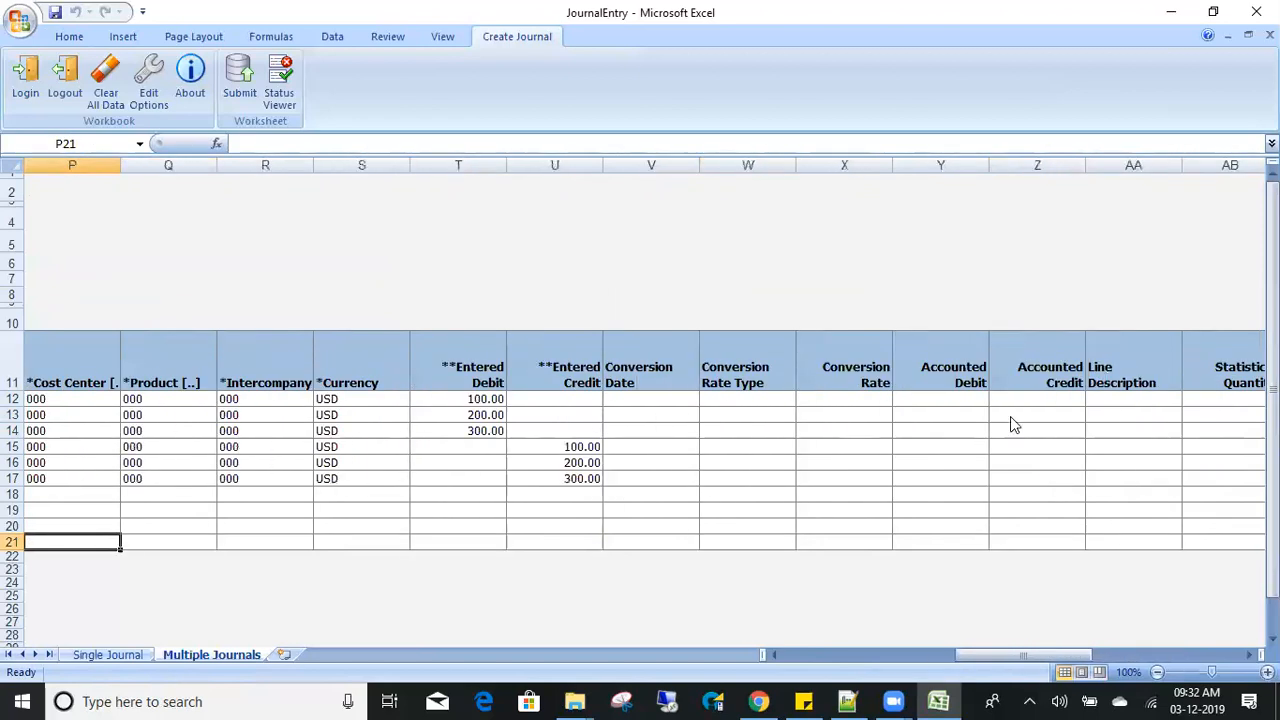
pyautogui.press('Right')
pyautogui.press('Right')
pyautogui.press('Up')
pyautogui.press('Up')
pyautogui.press('Up')
pyautogui.press('Up')
pyautogui.press('Up')
pyautogui.press('Up')
pyautogui.press('Up')
pyautogui.press('Up')
pyautogui.press('Right')
pyautogui.hotkey('alt', 'Tab')
pyautogui.hotkey('alt', 'Tab')
pyautogui.hotkey('alt', 'Tab')
pyautogui.press('Tab')
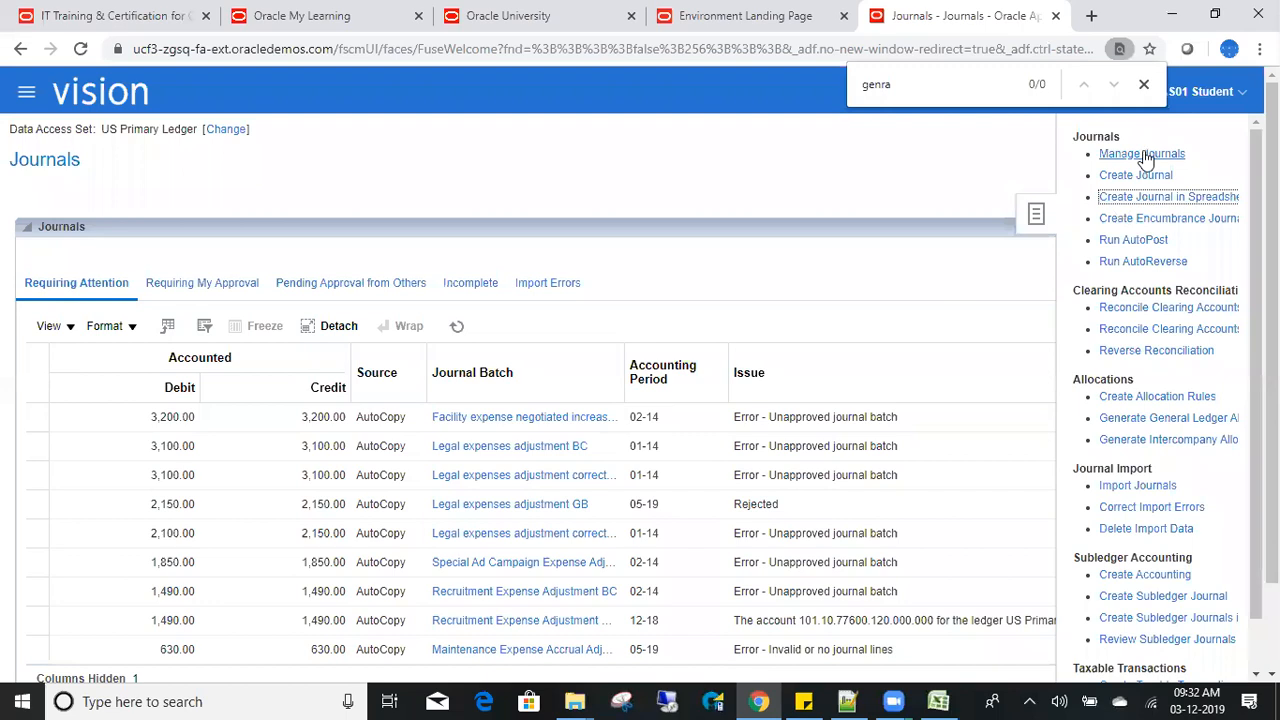
# In Manage Journals, clear the 12-19 accounting period and search for journal batches starting with JE.
pyautogui.click(1140, 156)
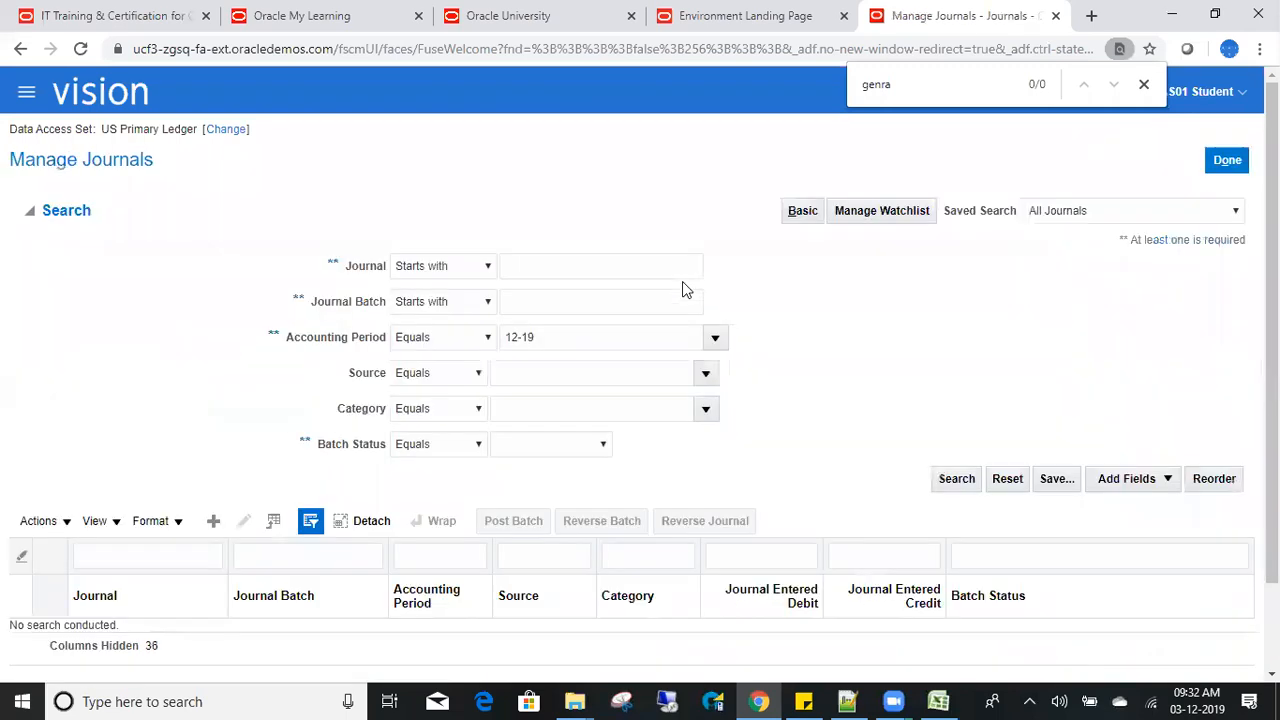
pyautogui.doubleClick(580, 340)
pyautogui.click(580, 345)
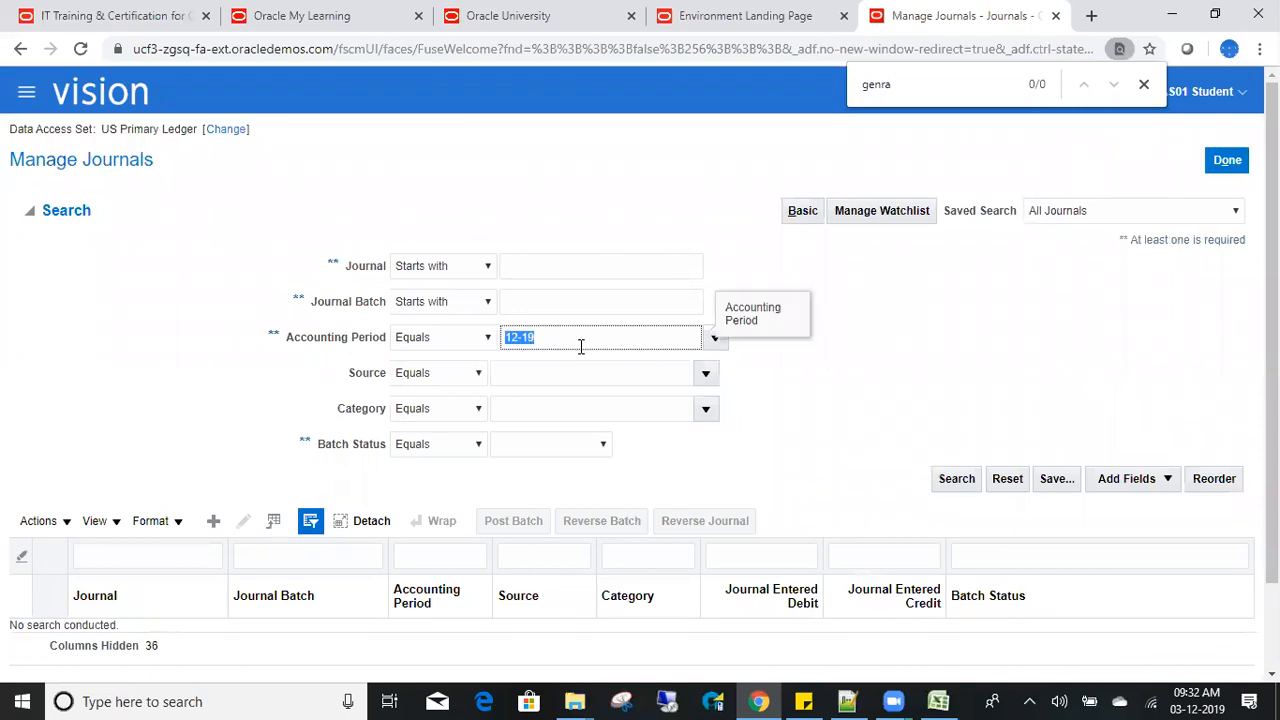
pyautogui.click(553, 302)
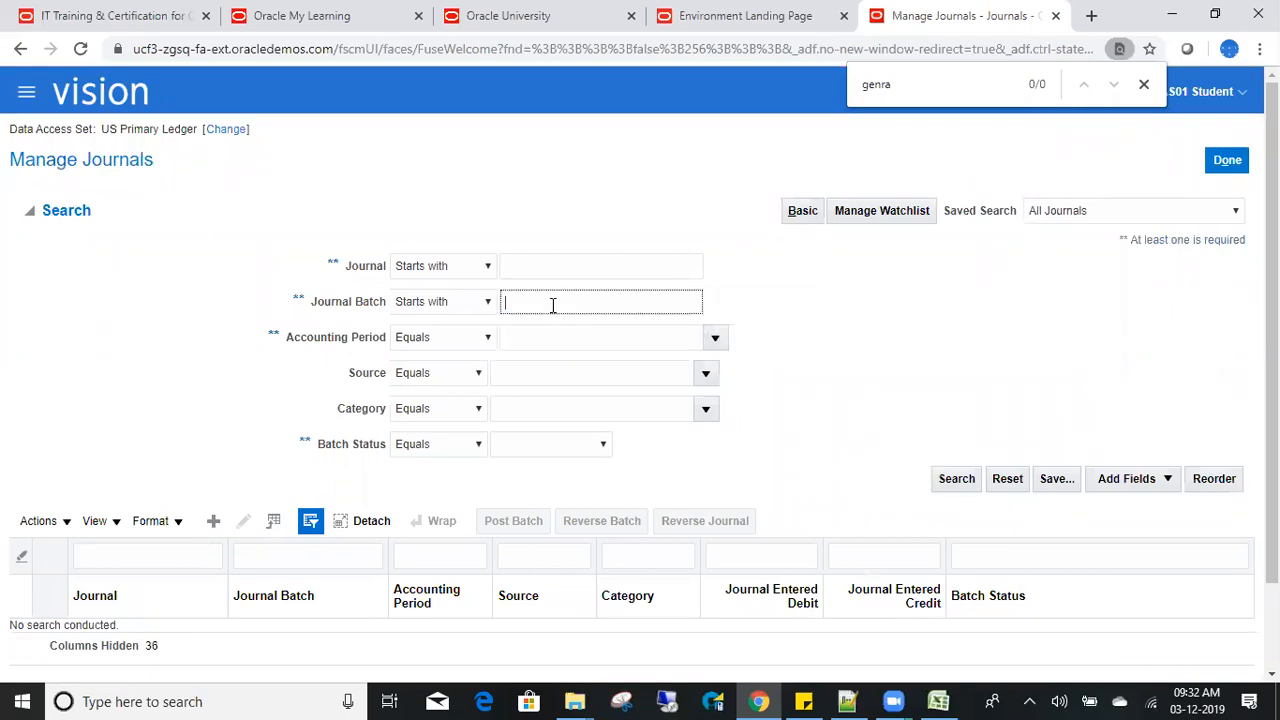
pyautogui.click(956, 479)
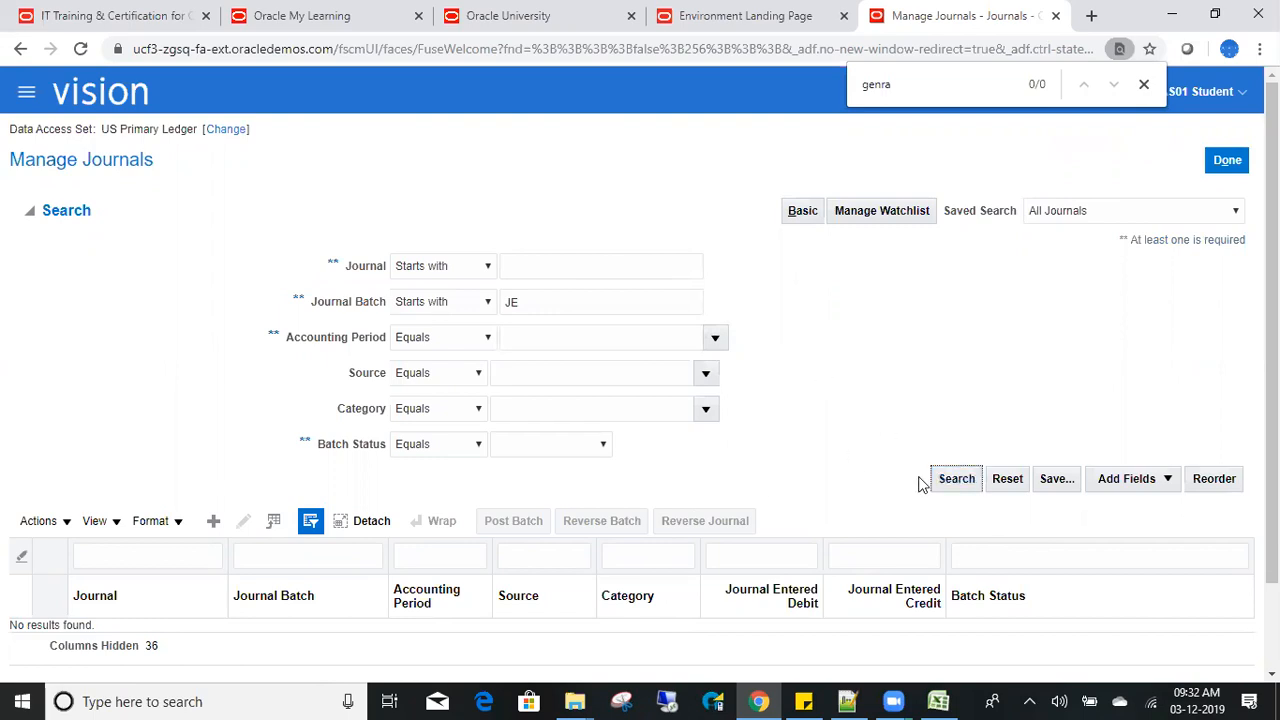
# Copy the JE01 batch name from Excel and search for batch JE01, which finds nothing.
pyautogui.hotkey('alt', 'Tab')
pyautogui.press('Left')
pyautogui.press('Left')
pyautogui.press('Left')
pyautogui.press('Left')
pyautogui.press('Left')
pyautogui.press('Left')
pyautogui.press('Left')
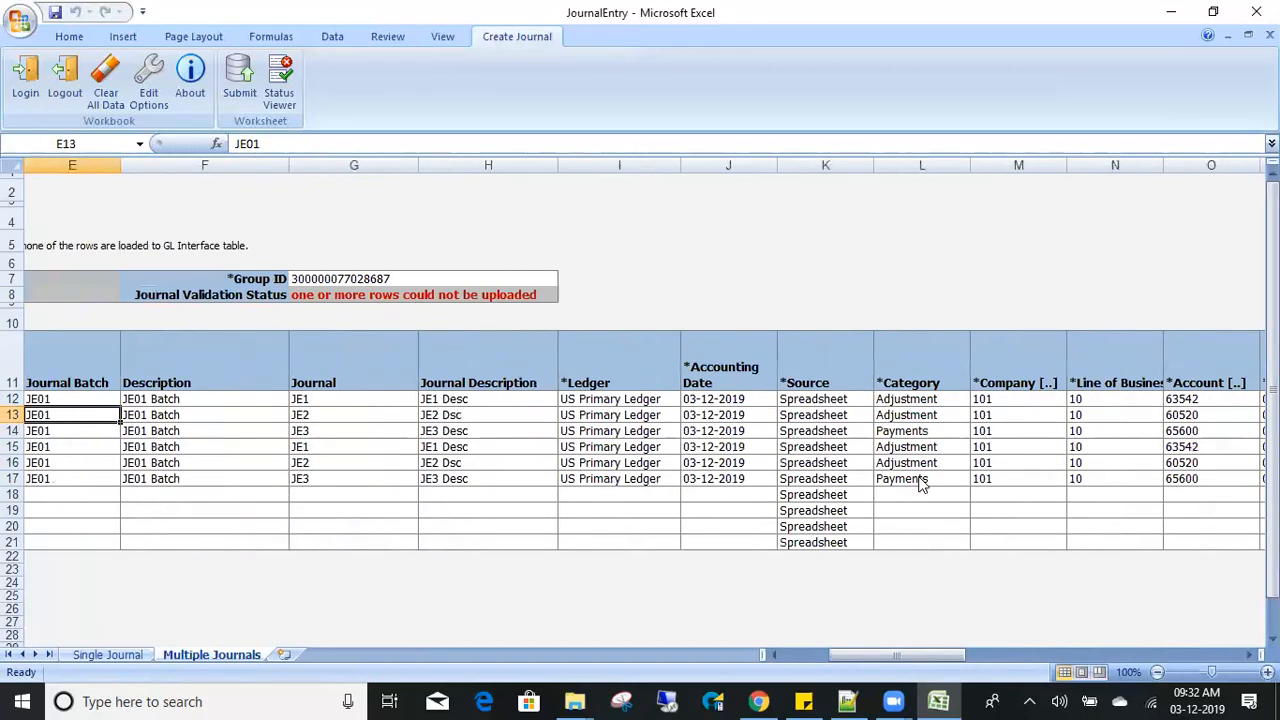
pyautogui.press('Right')
pyautogui.press('Right')
pyautogui.press('Left')
pyautogui.press('Left')
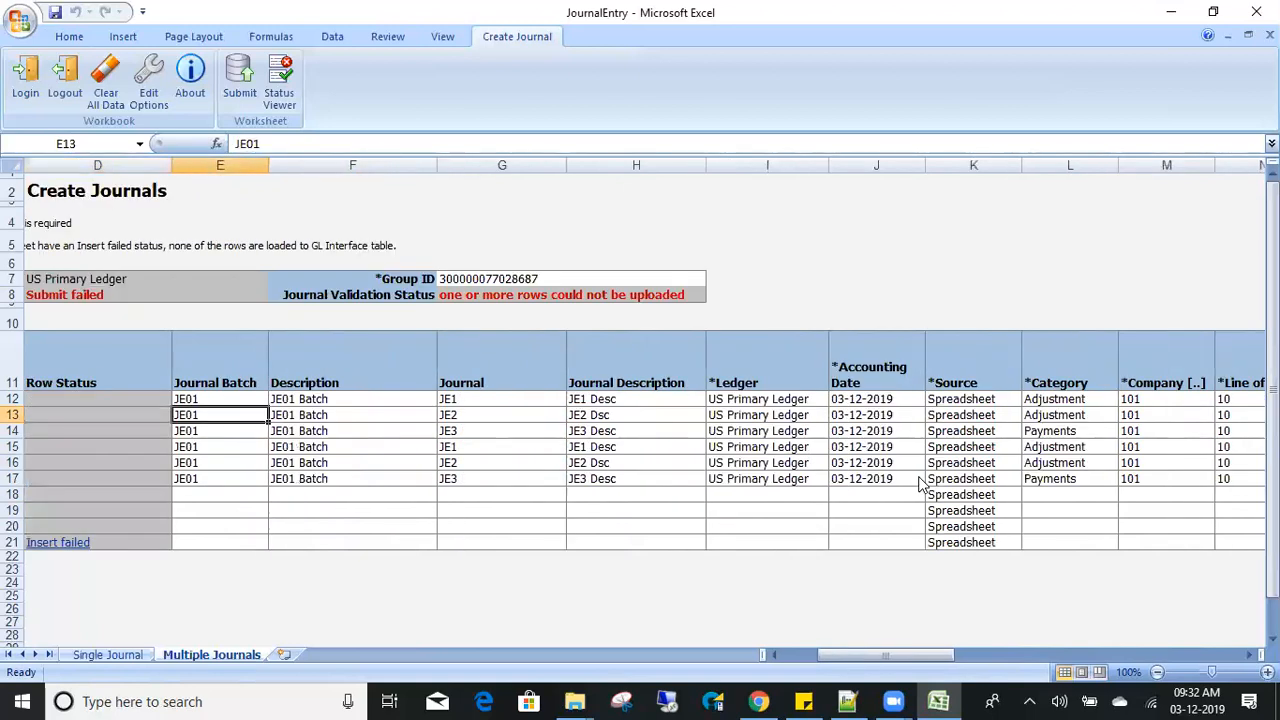
pyautogui.hotkey('ctrl', 'c')
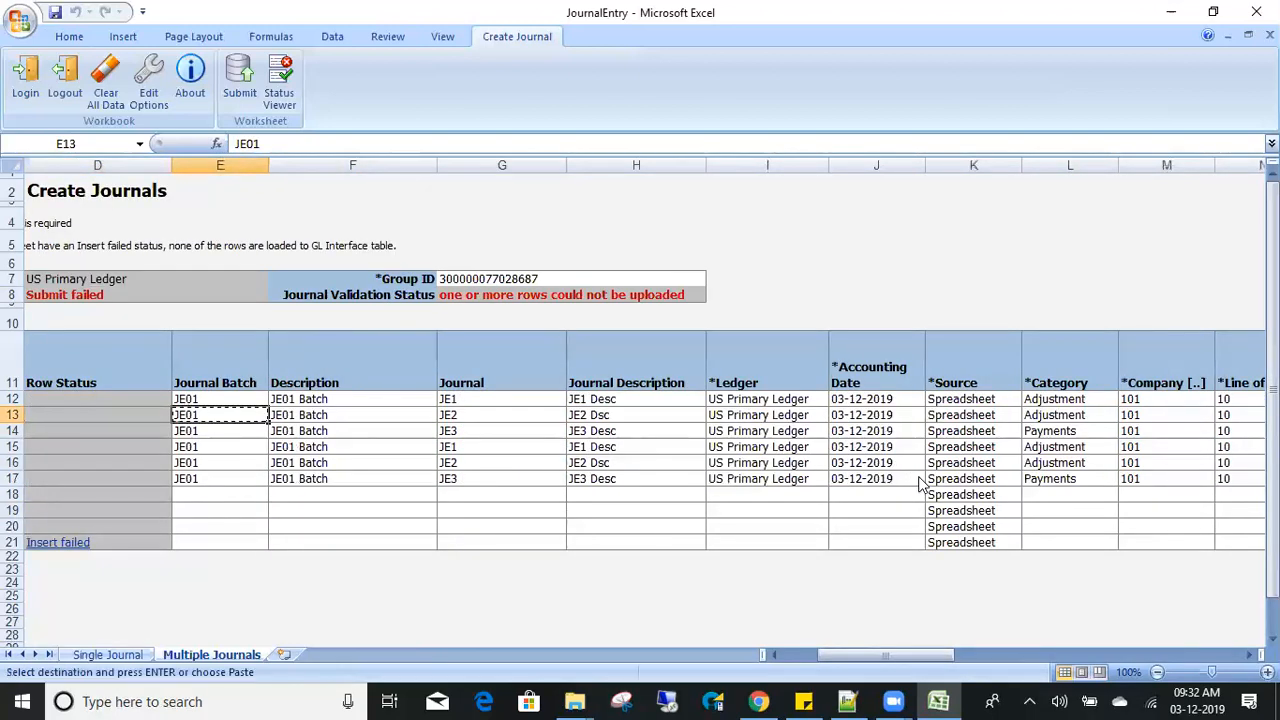
pyautogui.hotkey('alt', 'Tab')
pyautogui.doubleClick(578, 296)
pyautogui.hotkey('ctrl', 'v')
pyautogui.click(956, 478)
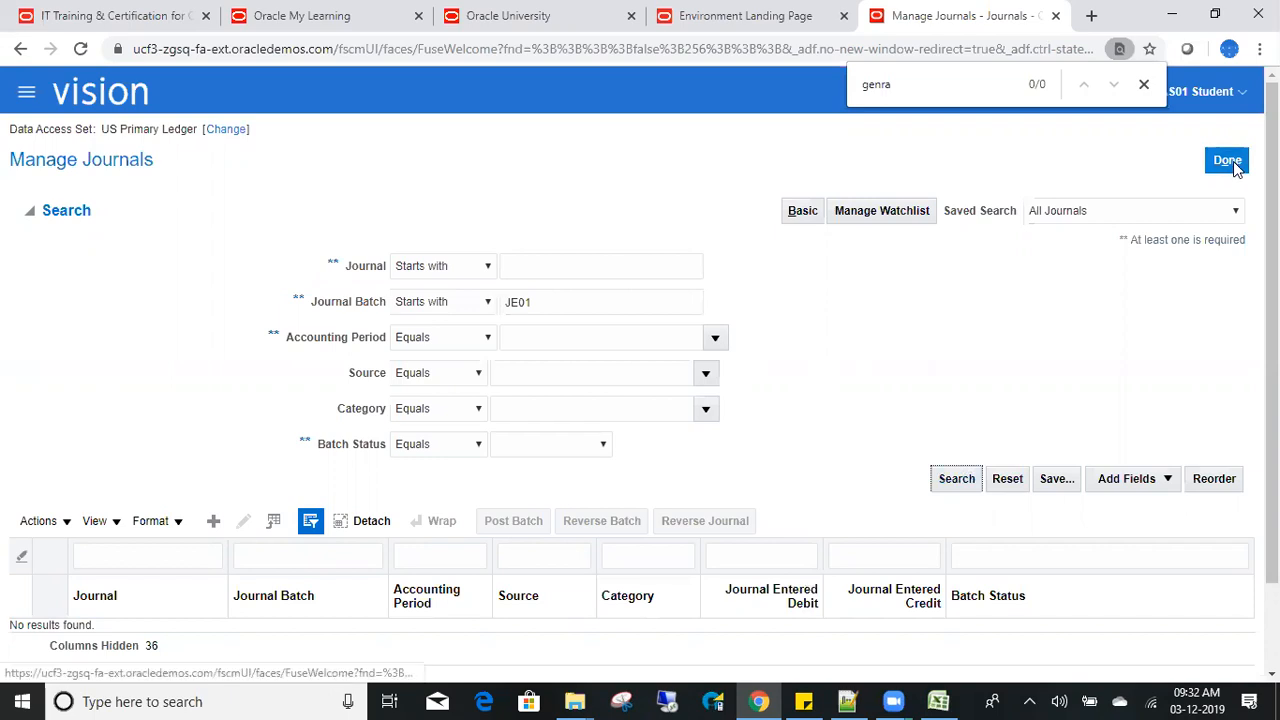
pyautogui.hotkey('alt', 'Tab')
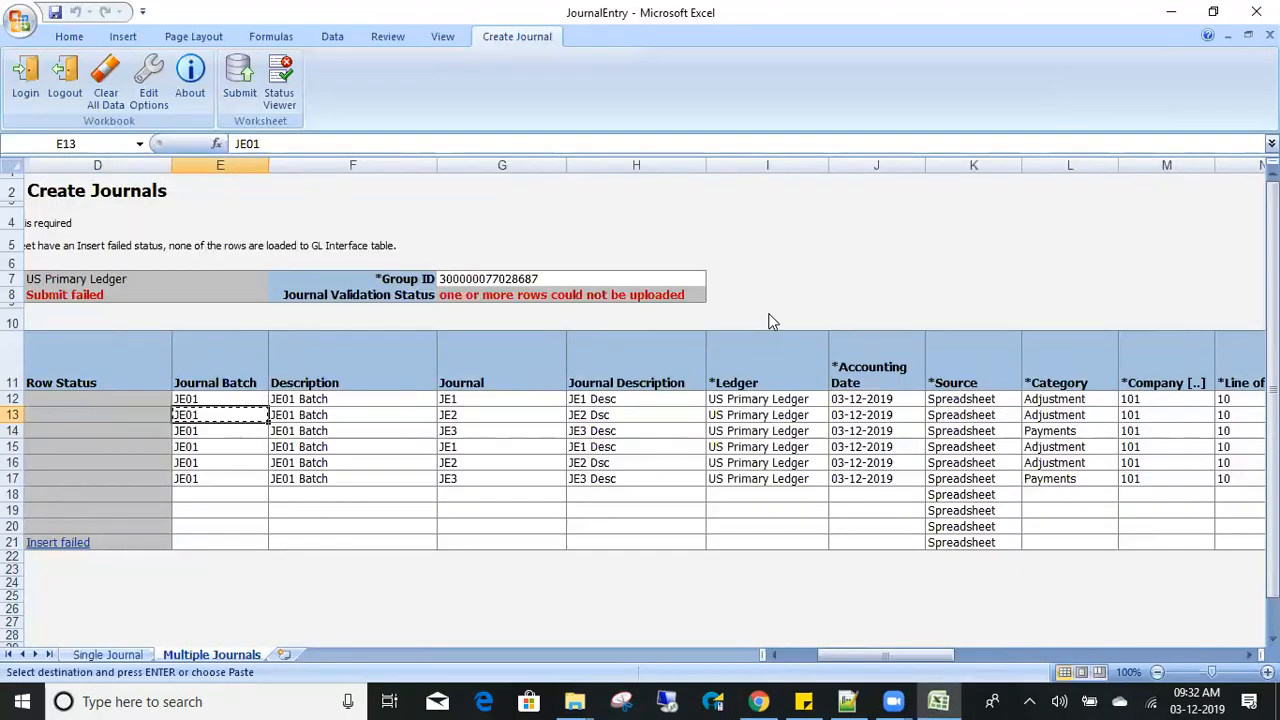
pyautogui.click(13, 542)
pyautogui.rightClick(13, 542)
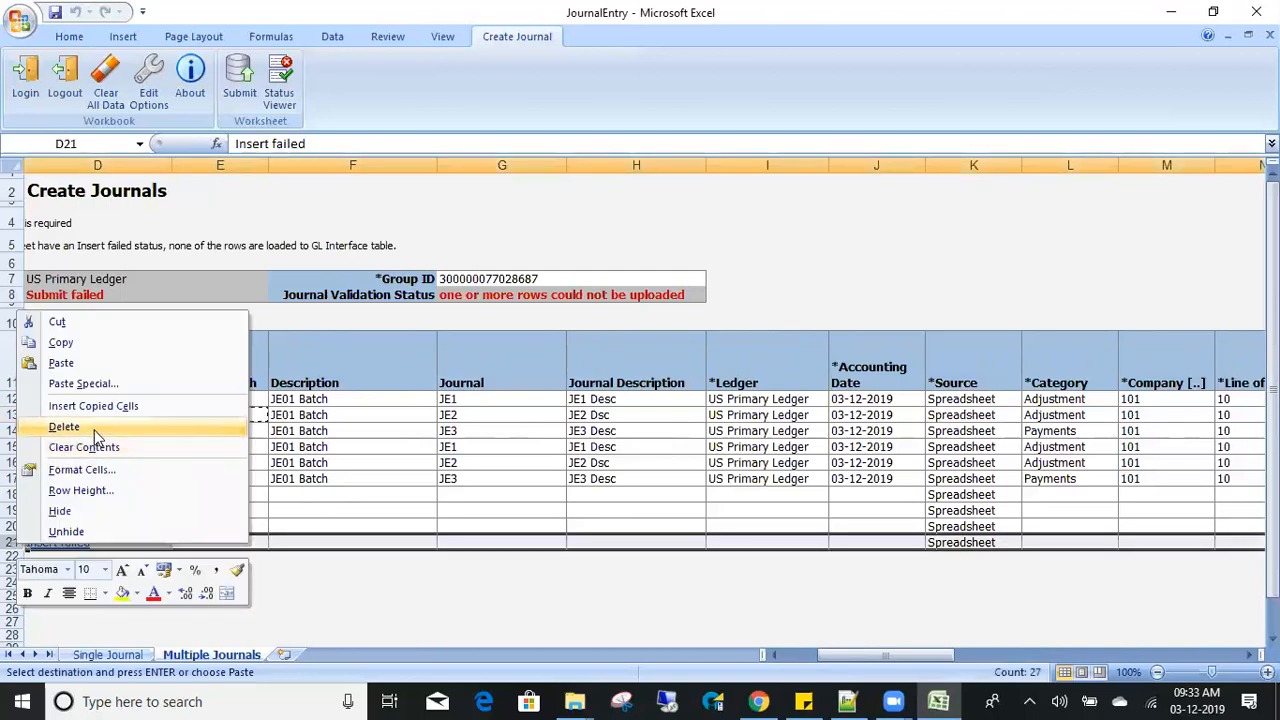
pyautogui.click(70, 426)
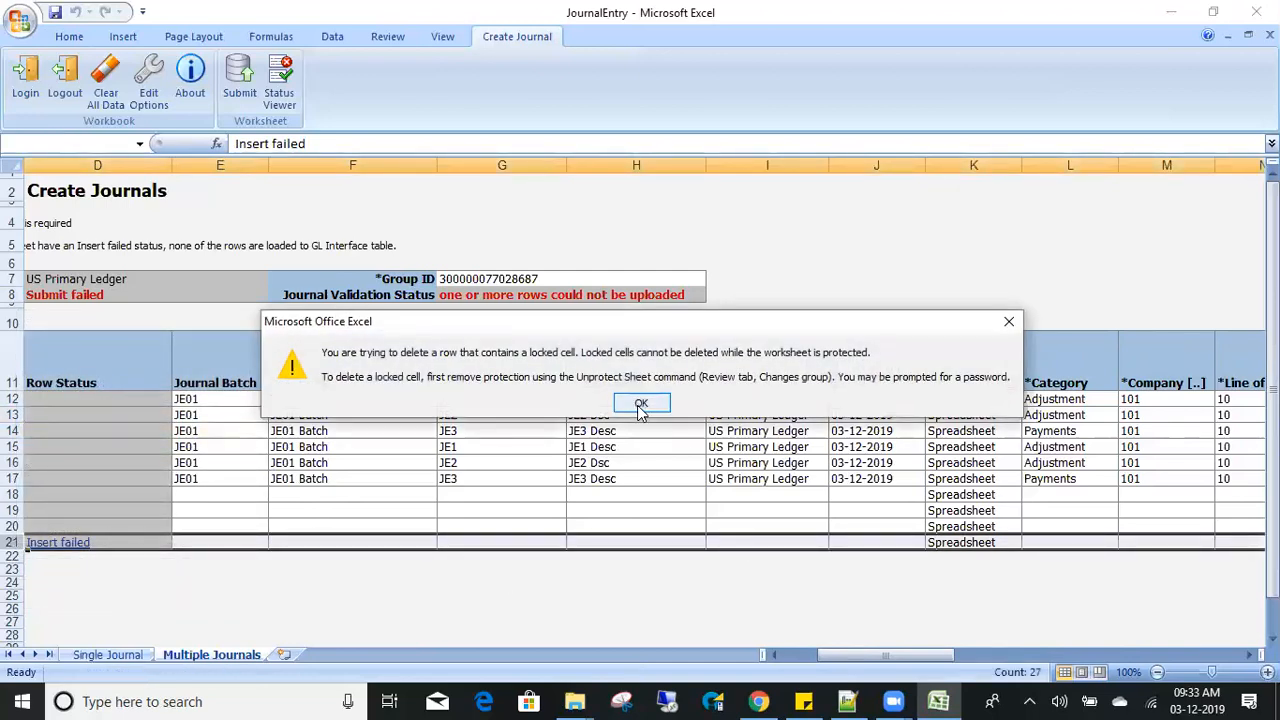
pyautogui.click(640, 404)
pyautogui.press('Left')
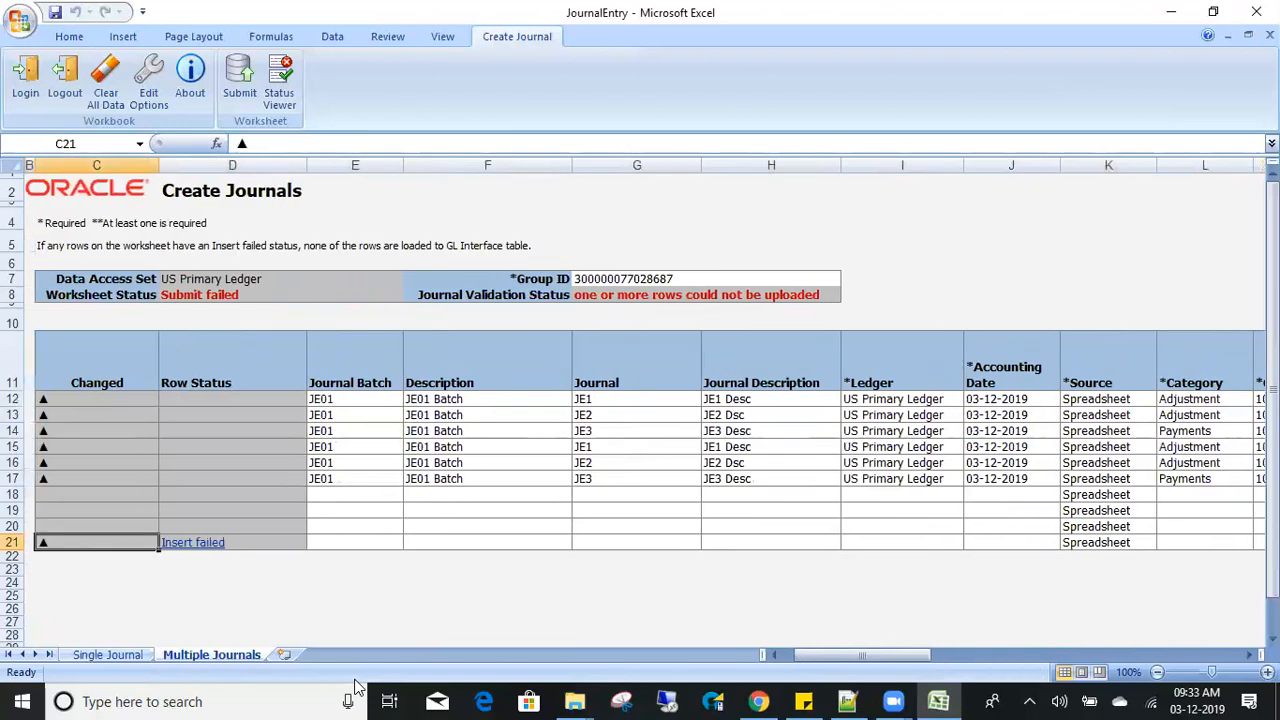
pyautogui.press('Right')
pyautogui.press('Right')
pyautogui.press('Right')
pyautogui.press('Right')
pyautogui.press('Right')
pyautogui.press('Right')
pyautogui.press('Right')
pyautogui.press('Right')
pyautogui.press('Right')
pyautogui.press('Right')
pyautogui.press('Right')
pyautogui.press('Right')
pyautogui.press('Right')
pyautogui.press('Right')
pyautogui.press('Right')
pyautogui.press('Right')
pyautogui.press('Right')
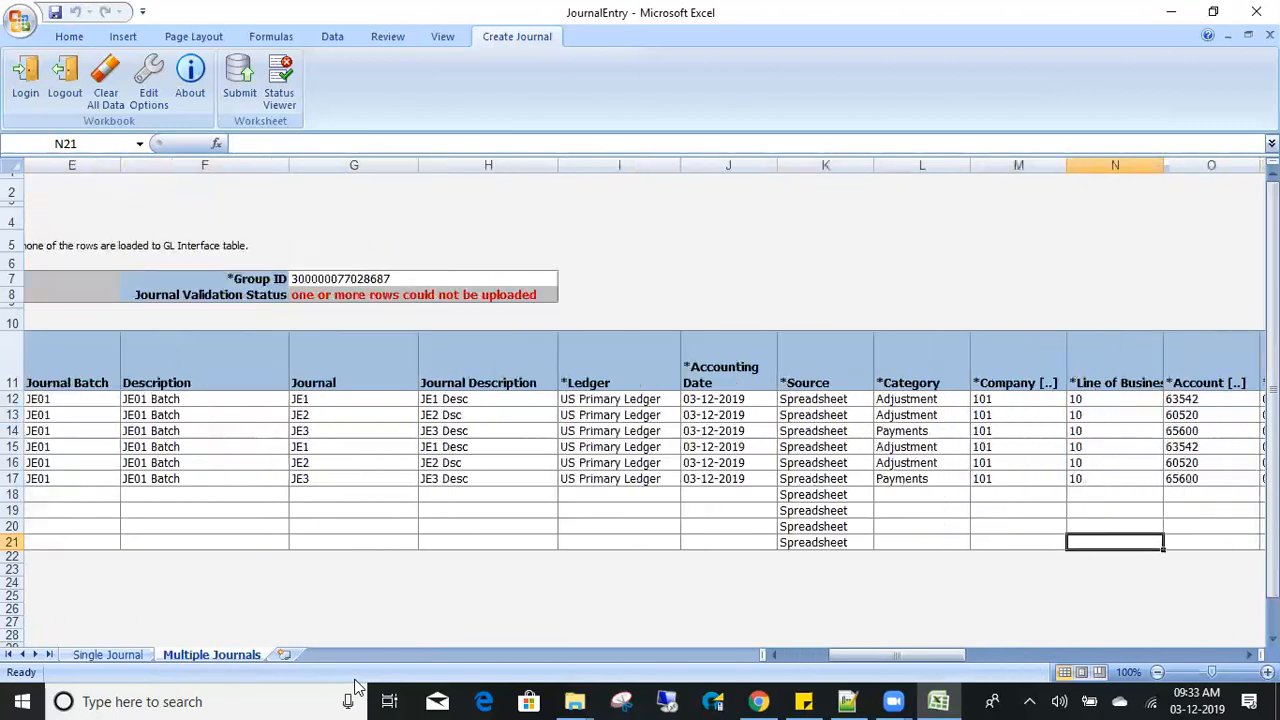
pyautogui.press('Right')
pyautogui.press('Right')
pyautogui.press('Right')
pyautogui.press('Right')
pyautogui.press('Right')
pyautogui.press('Right')
pyautogui.press('Right')
pyautogui.press('Right')
pyautogui.press('Right')
pyautogui.press('Right')
pyautogui.press('Right')
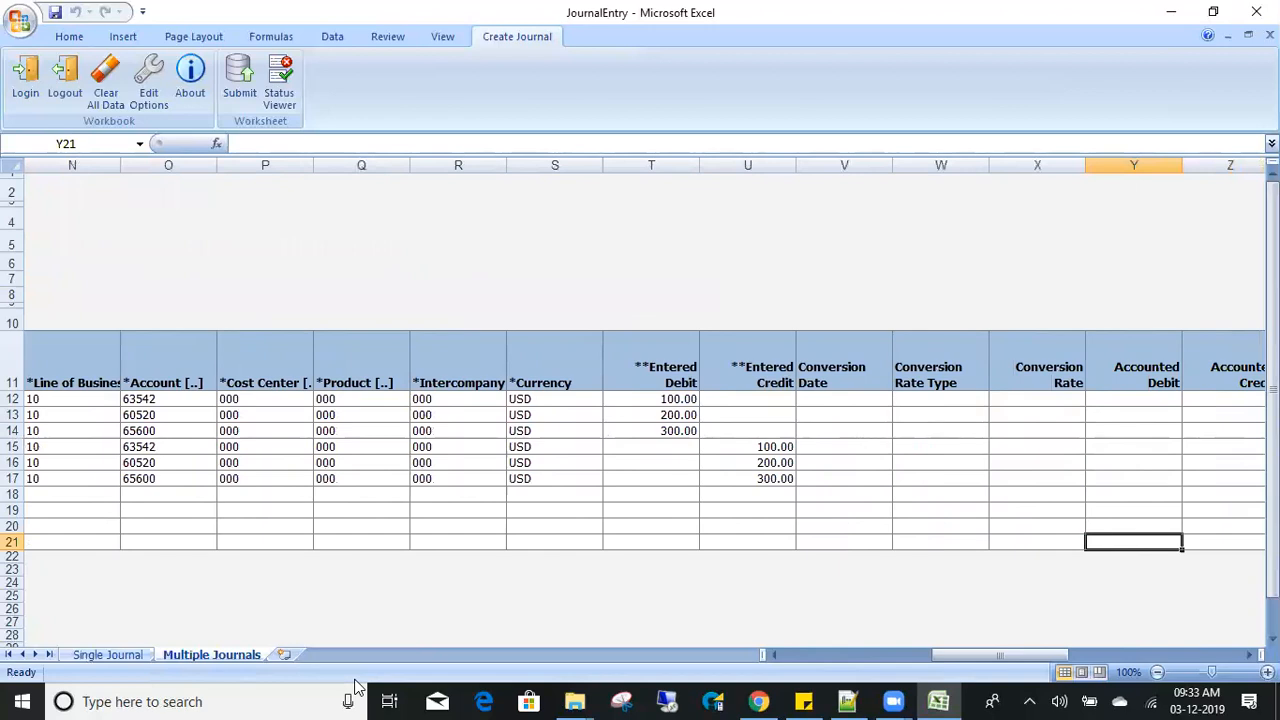
pyautogui.press('Right')
pyautogui.press('Right')
pyautogui.press('Right')
pyautogui.press('Right')
pyautogui.press('Right')
pyautogui.press('Right')
pyautogui.press('Right')
pyautogui.press('Right')
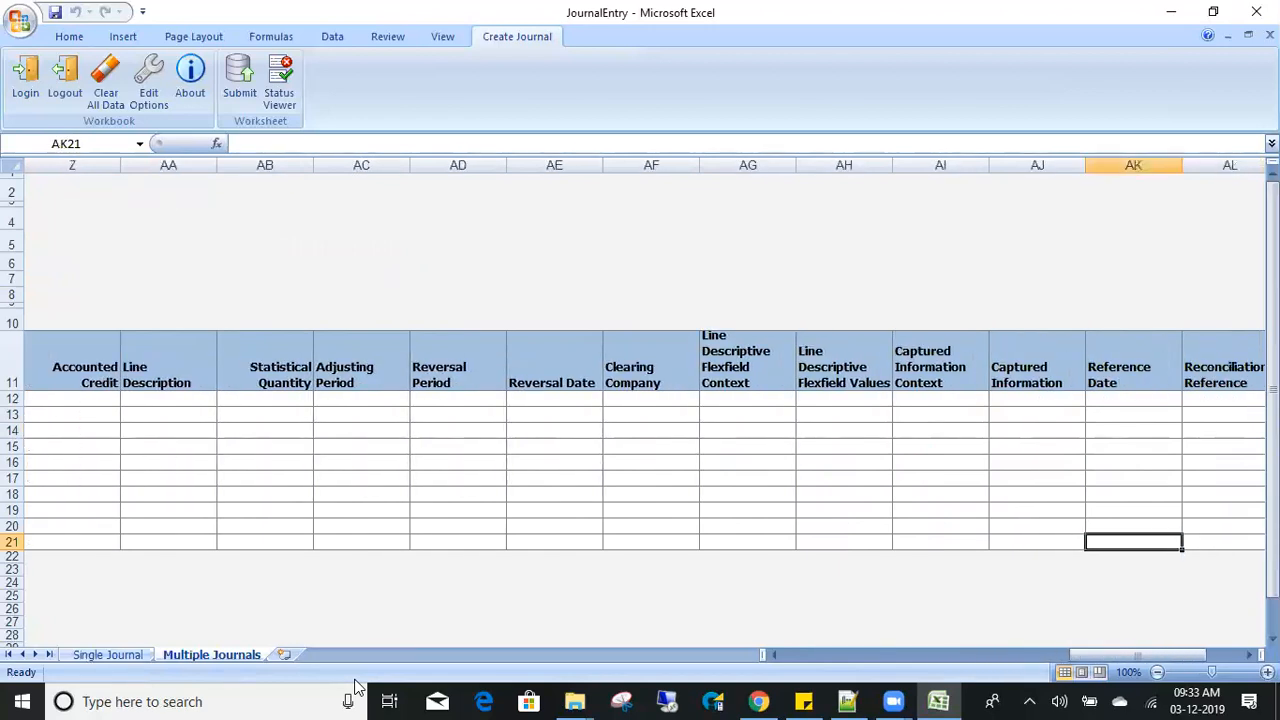
pyautogui.press('F2')
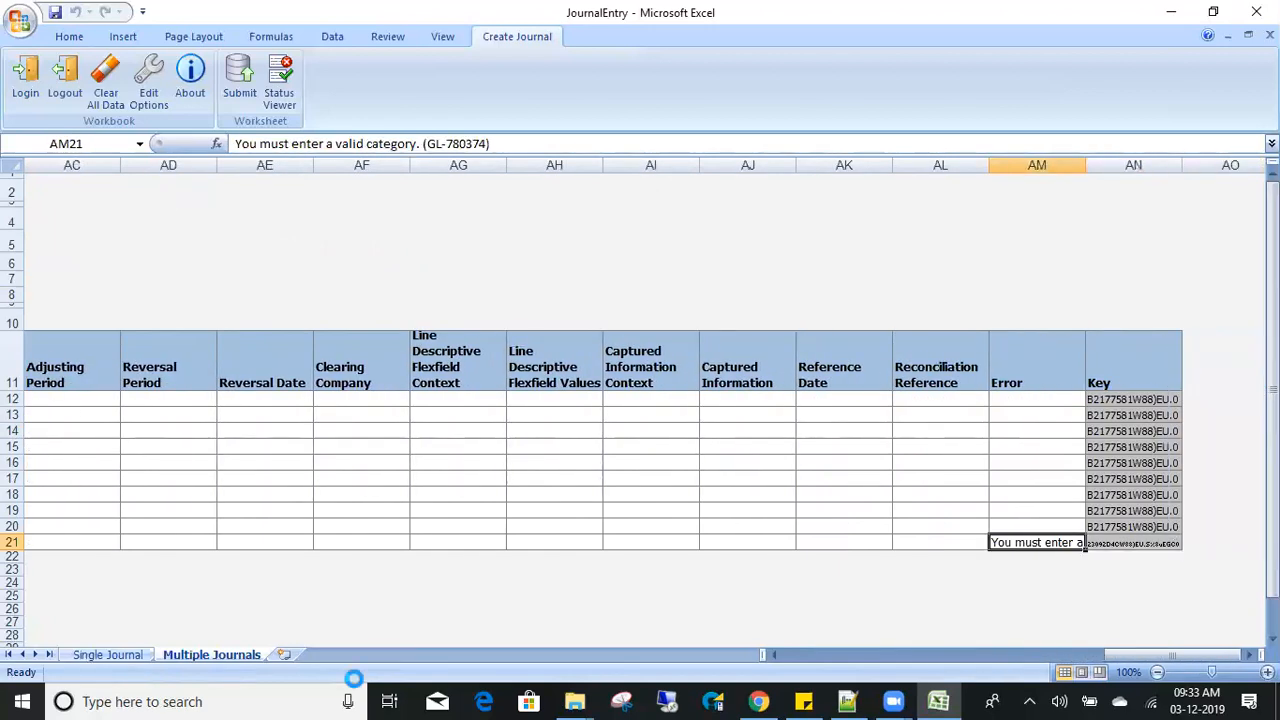
pyautogui.press('Return')
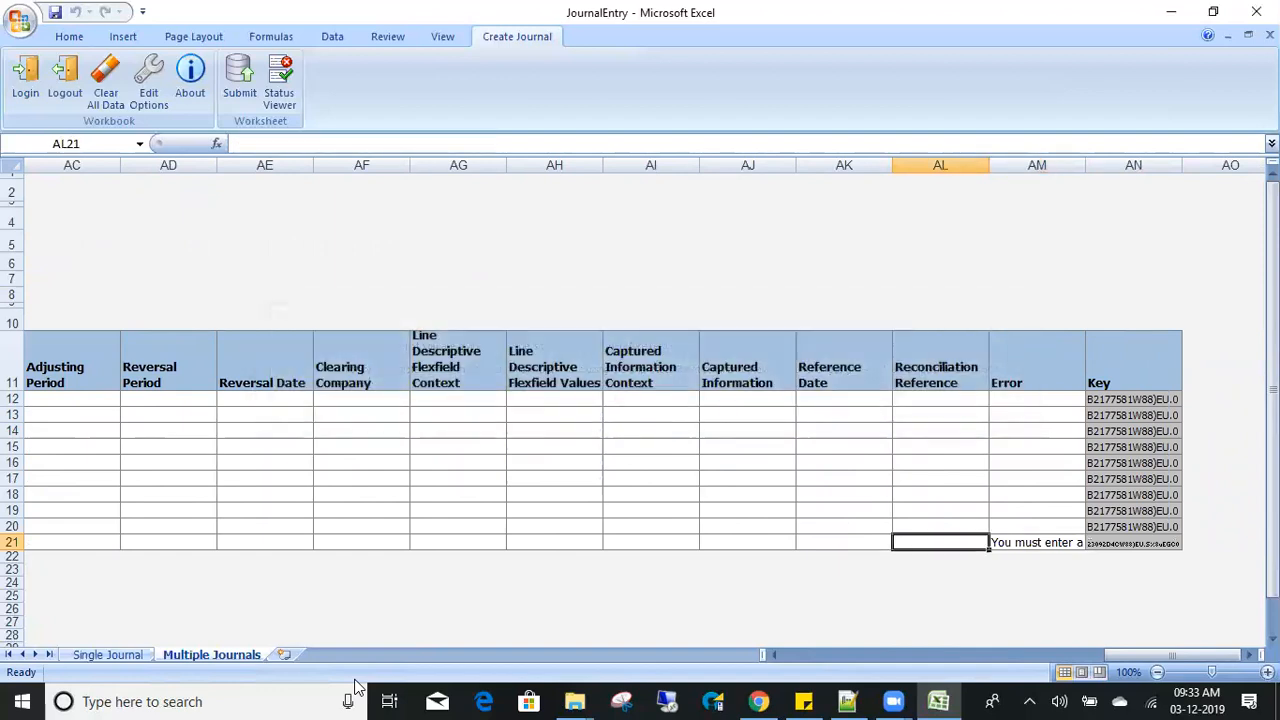
pyautogui.press('Left')
pyautogui.press('Left')
pyautogui.press('Left')
pyautogui.press('Left')
pyautogui.press('Left')
pyautogui.press('Left')
pyautogui.press('Left')
pyautogui.press('Left')
pyautogui.press('Left')
pyautogui.press('Left')
pyautogui.press('Left')
pyautogui.press('Left')
pyautogui.press('Left')
pyautogui.press('Left')
pyautogui.press('Left')
pyautogui.press('Left')
pyautogui.press('Left')
pyautogui.press('Left')
pyautogui.press('Left')
pyautogui.press('Left')
pyautogui.press('Left')
pyautogui.press('Left')
pyautogui.press('Left')
pyautogui.press('Left')
pyautogui.press('Left')
pyautogui.press('Left')
pyautogui.press('Left')
pyautogui.press('Left')
pyautogui.press('Left')
pyautogui.press('Left')
pyautogui.press('Right')
pyautogui.press('Right')
pyautogui.press('Right')
pyautogui.press('Right')
pyautogui.press('Right')
pyautogui.press('Right')
pyautogui.press('Right')
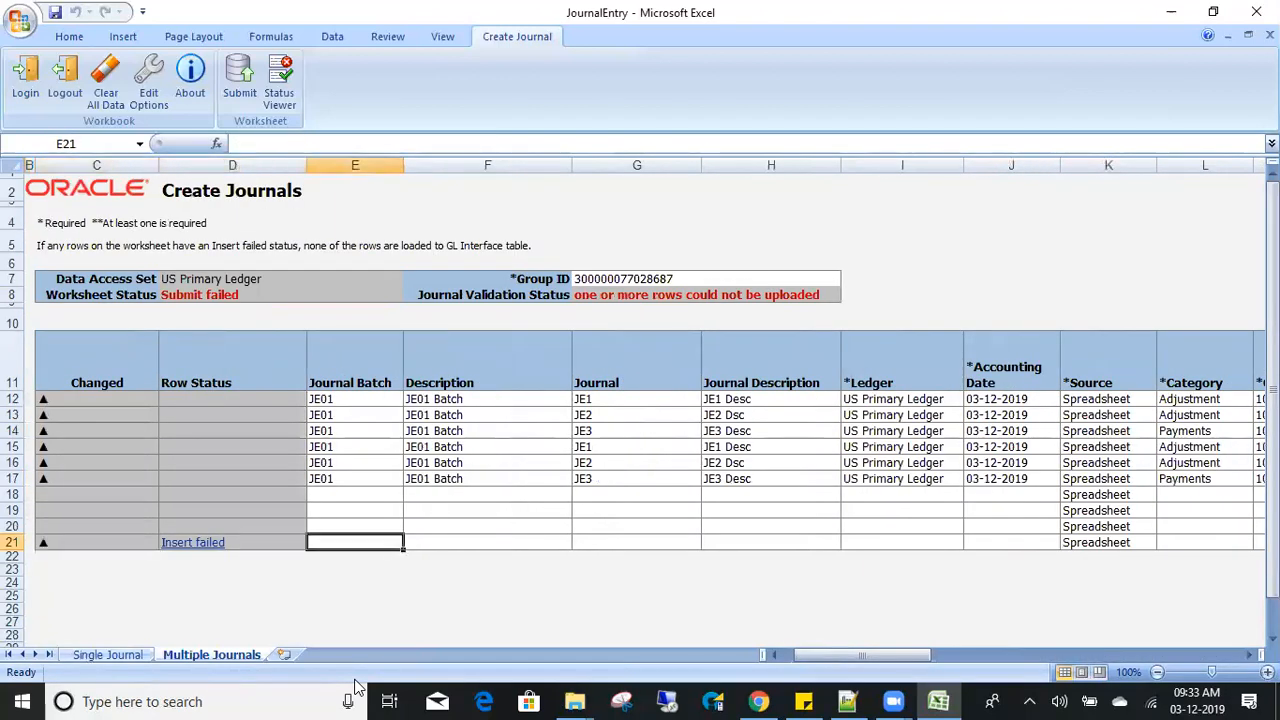
pyautogui.press('Left')
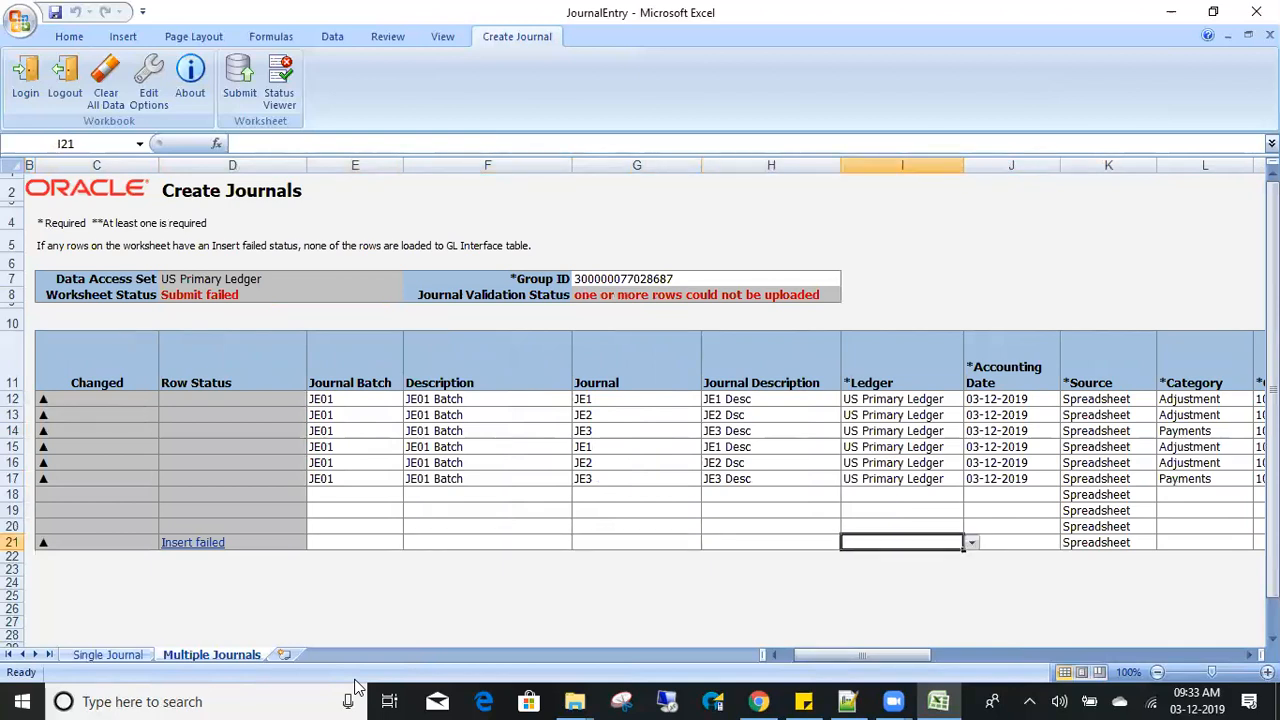
pyautogui.press('Right')
pyautogui.press('Right')
pyautogui.press('Right')
pyautogui.press('Right')
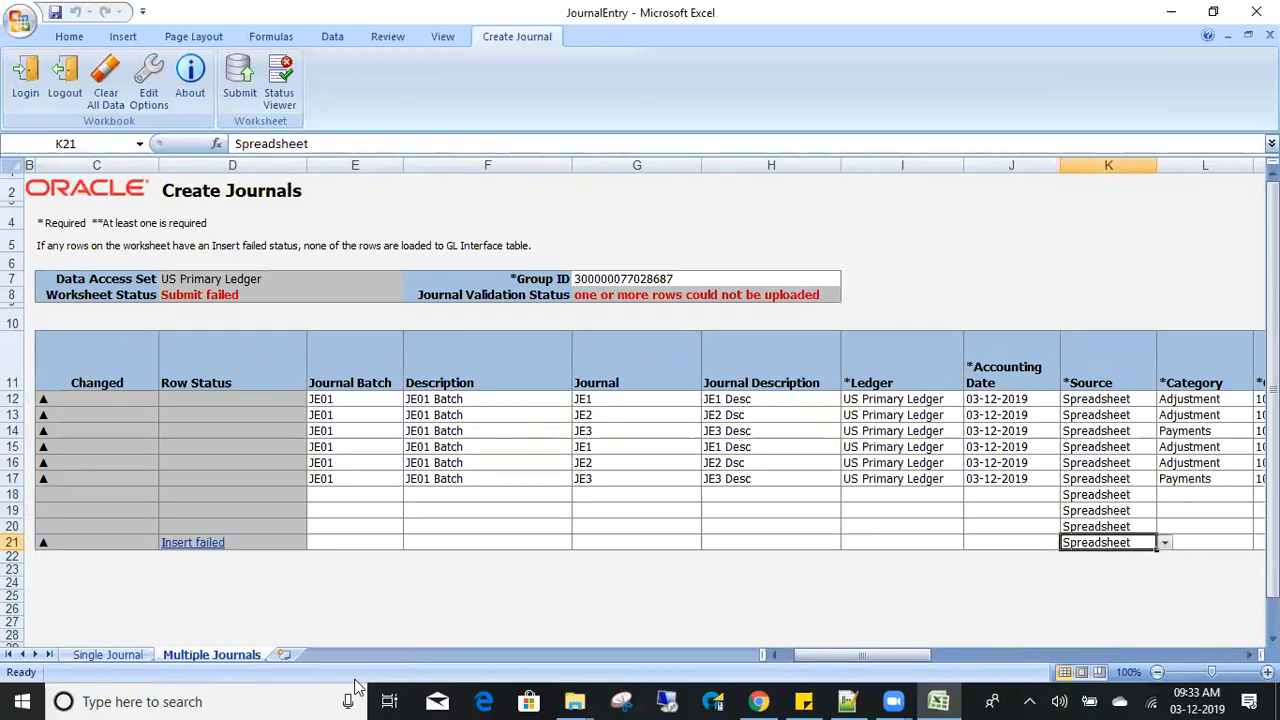
pyautogui.press('Right')
pyautogui.press('Left')
pyautogui.press('Left')
pyautogui.press('Right')
pyautogui.press('Right')
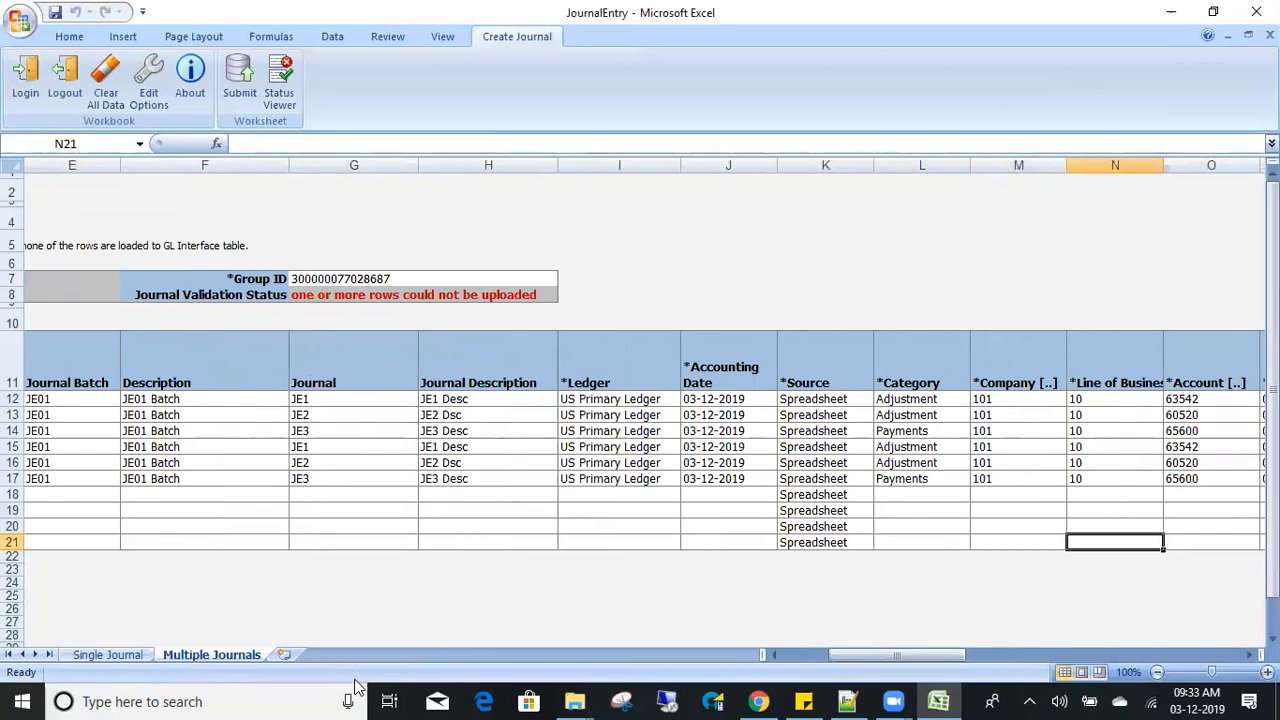
pyautogui.press('Right')
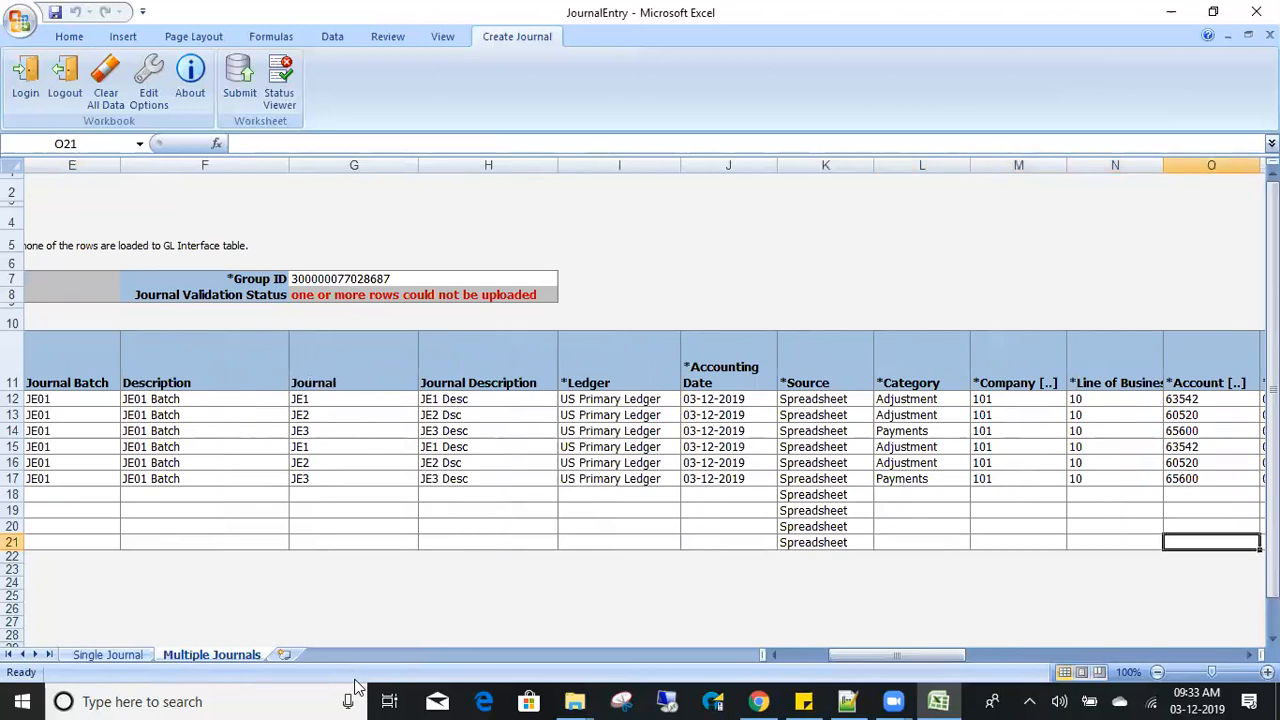
# Resubmit the worksheet with Submit Journal Import and Posting, then close the error status panel.
pyautogui.click(238, 72)
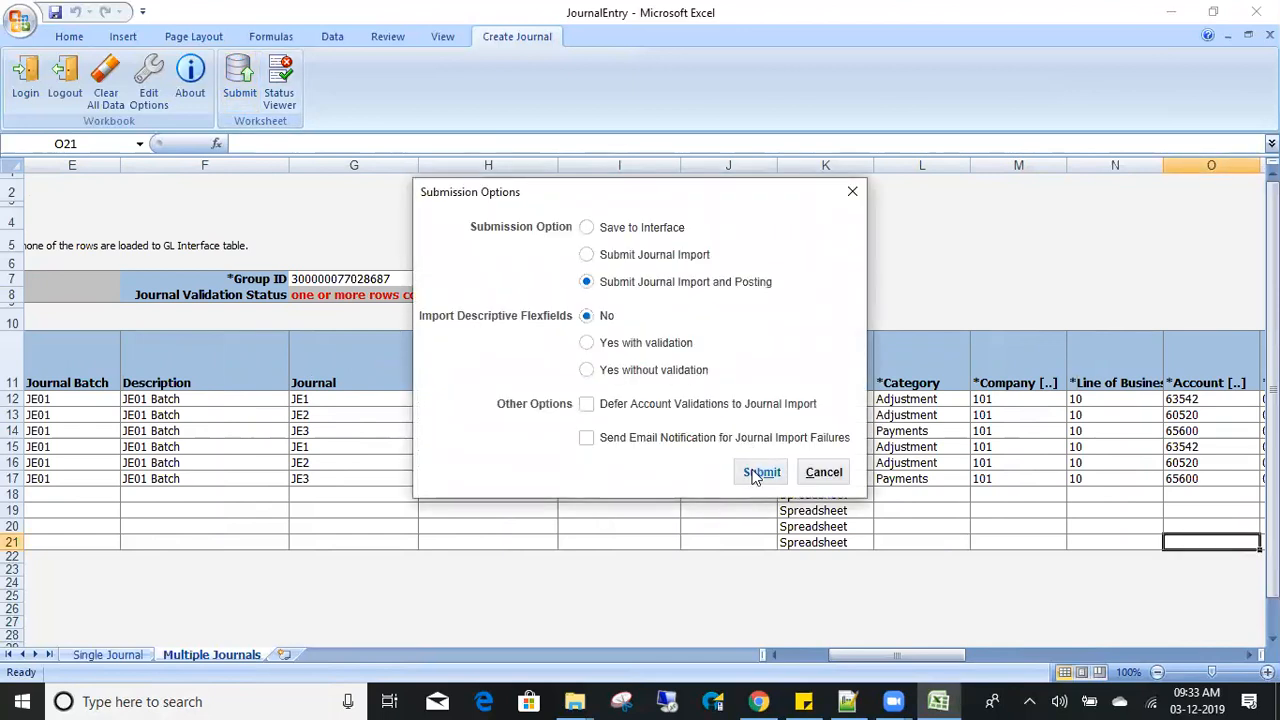
pyautogui.click(756, 475)
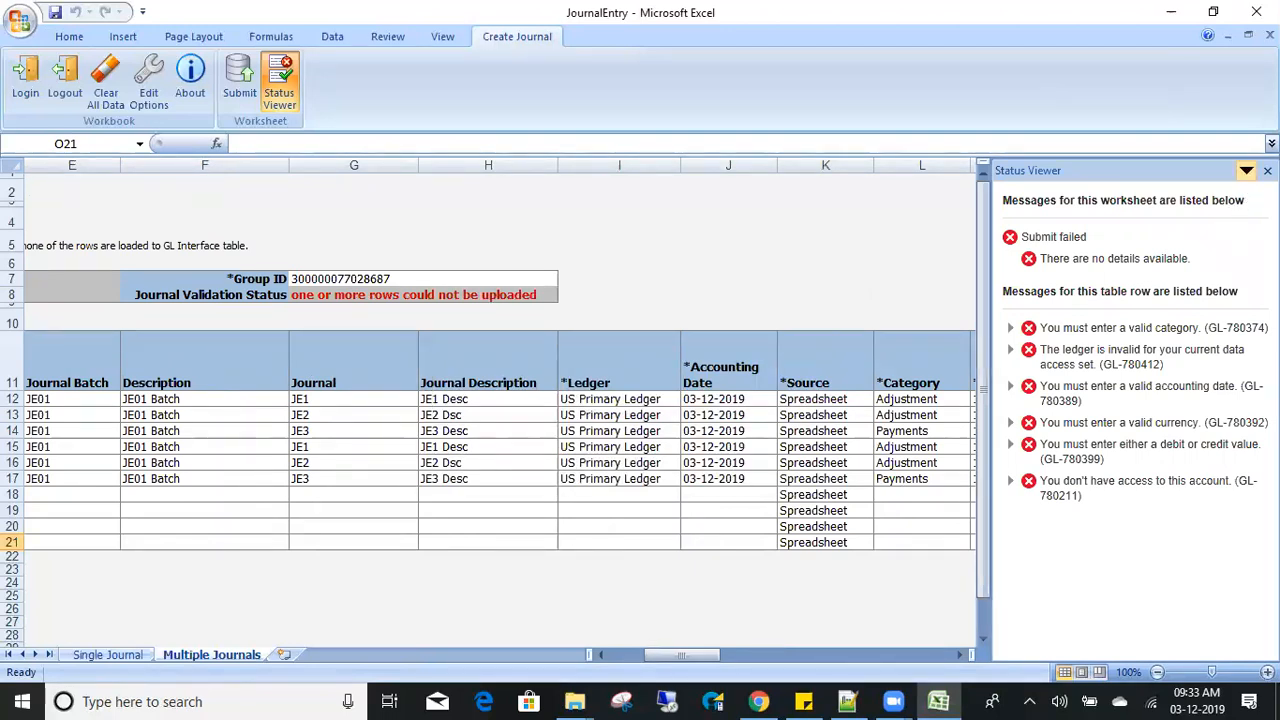
pyautogui.click(1267, 170)
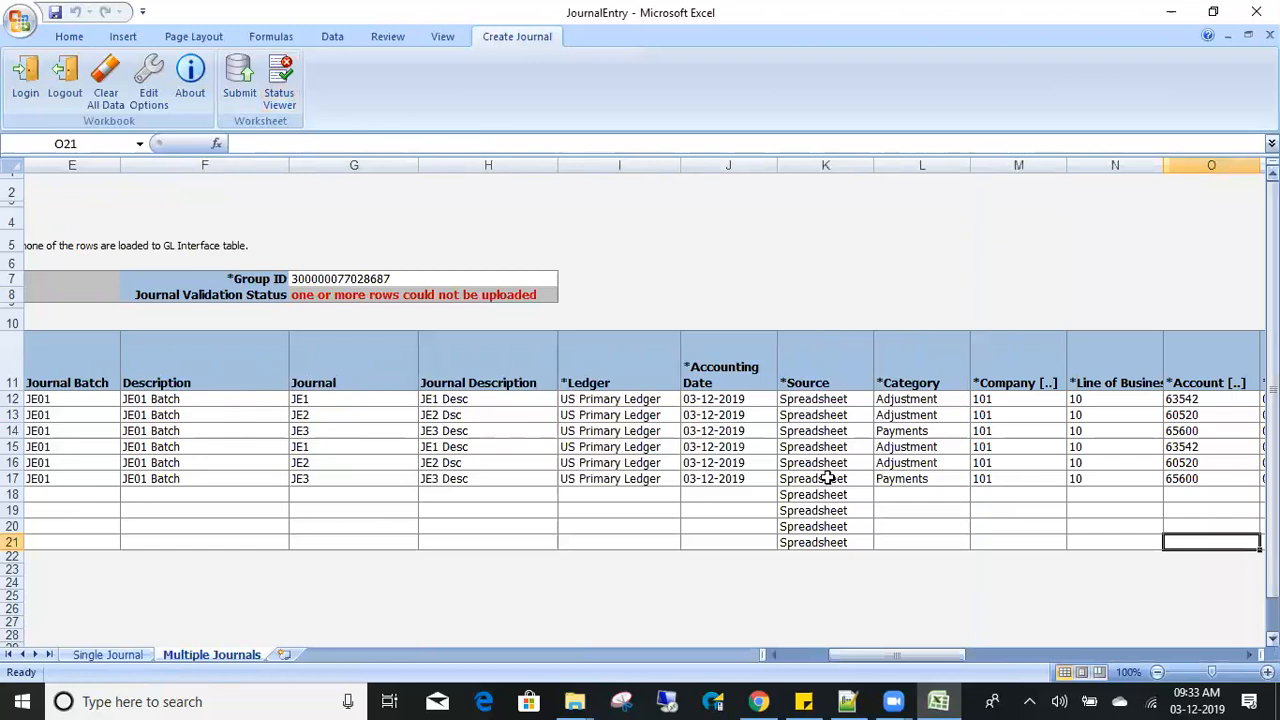
pyautogui.click(388, 554)
# Enter JE02 as the journal batch in E18 and fill it down to E21.
pyautogui.press('Left')
pyautogui.press('Left')
pyautogui.press('Left')
pyautogui.press('Left')
pyautogui.press('Left')
pyautogui.press('Up')
pyautogui.press('Up')
pyautogui.press('Right')
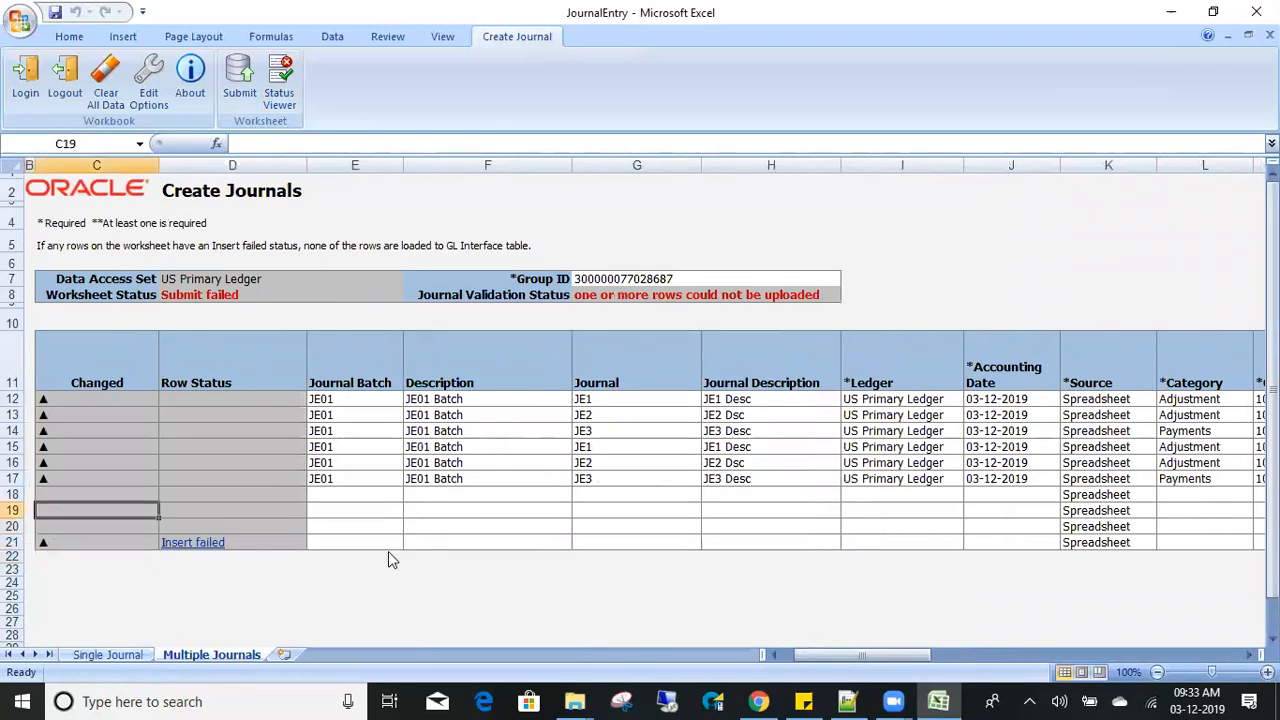
pyautogui.press('Right')
pyautogui.press('Right')
pyautogui.press('Up')
pyautogui.press('Up')
pyautogui.write('JE')
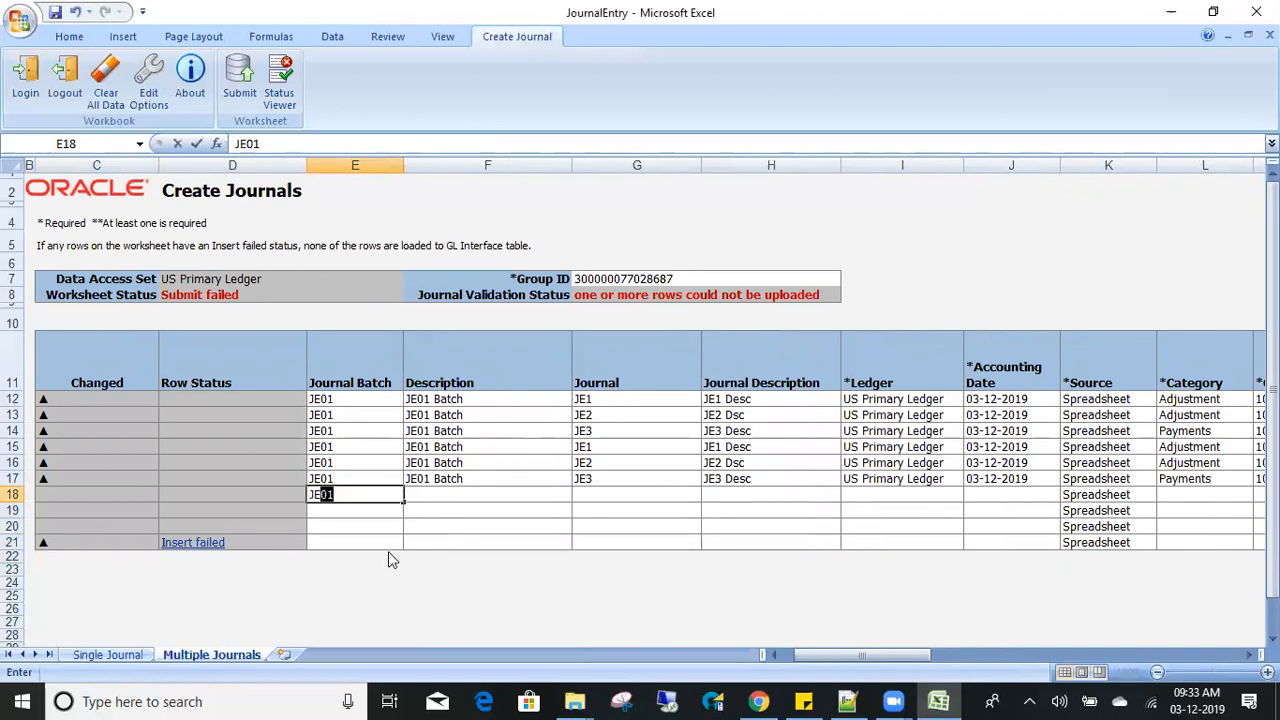
pyautogui.write('02')
pyautogui.press('Return')
pyautogui.press('Up')
pyautogui.hotkey('ctrl', 'c')
pyautogui.press('Down')
pyautogui.hotkey('shift', 'Down')
pyautogui.hotkey('shift', 'Down')
pyautogui.press('Return')
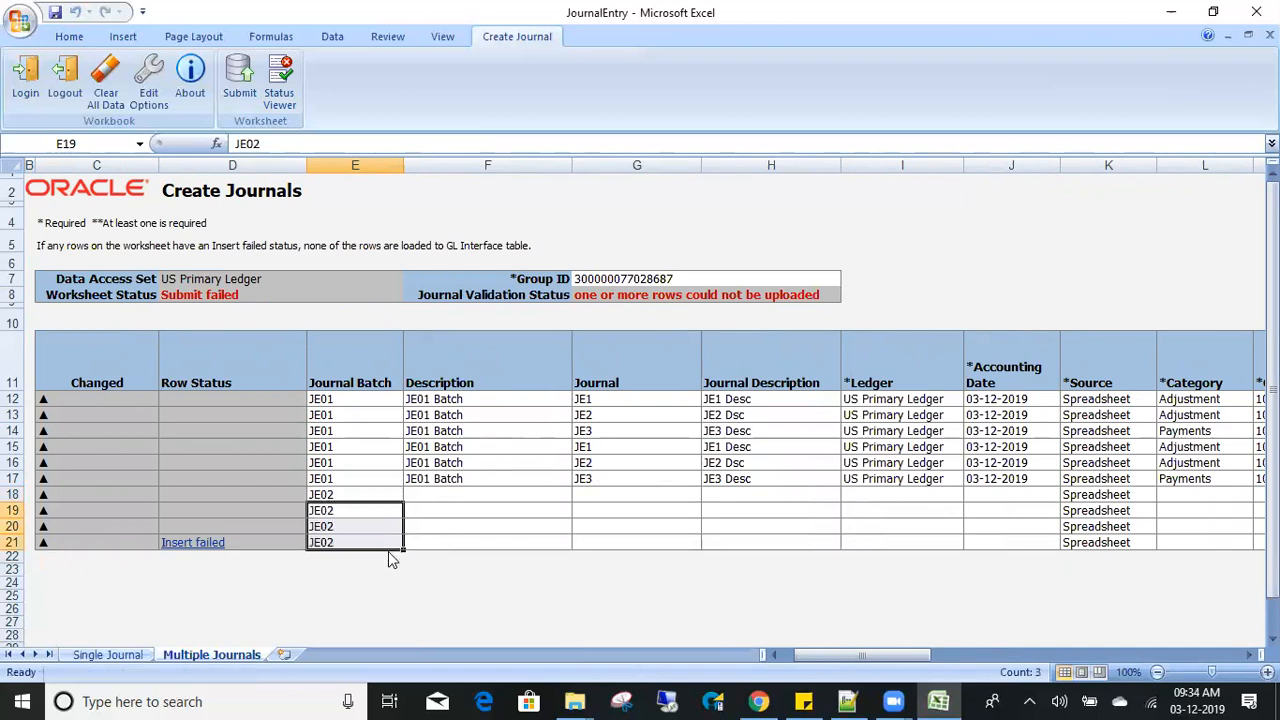
# Set the batch description to 'JE02 Batch' in F18:F21.
pyautogui.press('Right')
pyautogui.press('Up')
pyautogui.press('Up')
pyautogui.hotkey('ctrl', 'c')
pyautogui.press('Down')
pyautogui.hotkey('shift', 'Down')
pyautogui.hotkey('shift', 'Down')
pyautogui.hotkey('shift', 'Down')
pyautogui.press('Return')
pyautogui.press('Up')
pyautogui.press('Down')
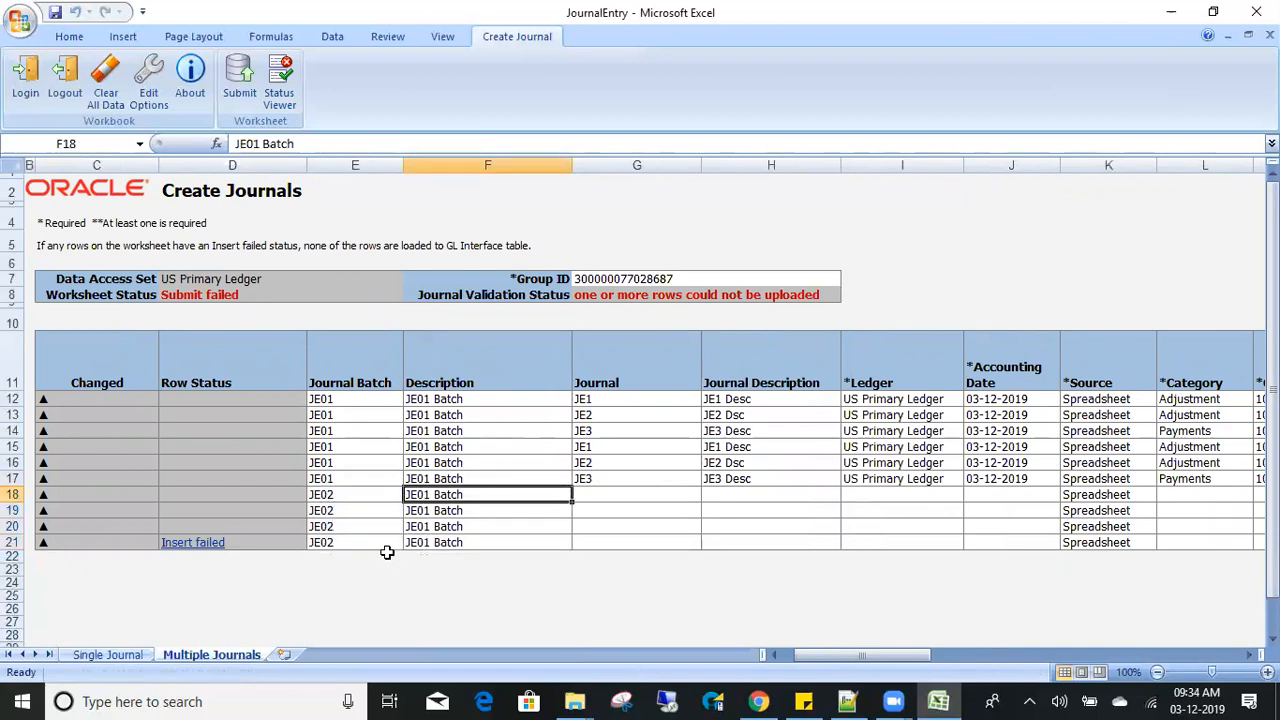
pyautogui.press('F2')
pyautogui.press('Left')
pyautogui.press('Left')
pyautogui.press('Left')
pyautogui.press('Left')
pyautogui.press('Left')
pyautogui.press('Left')
pyautogui.press('BackSpace')
pyautogui.write('2')
pyautogui.press('Return')
# Name the journals JJ1 in rows 18–19 and JJ2 in rows 20–21.
pyautogui.press('Up')
pyautogui.hotkey('ctrl', 'c')
pyautogui.press('Down')
pyautogui.hotkey('shift', 'Down')
pyautogui.hotkey('shift', 'Down')
pyautogui.press('Return')
pyautogui.press('Right')
pyautogui.press('Right')
pyautogui.press('Up')
pyautogui.press('Left')
pyautogui.press('Left')
pyautogui.press('Right')
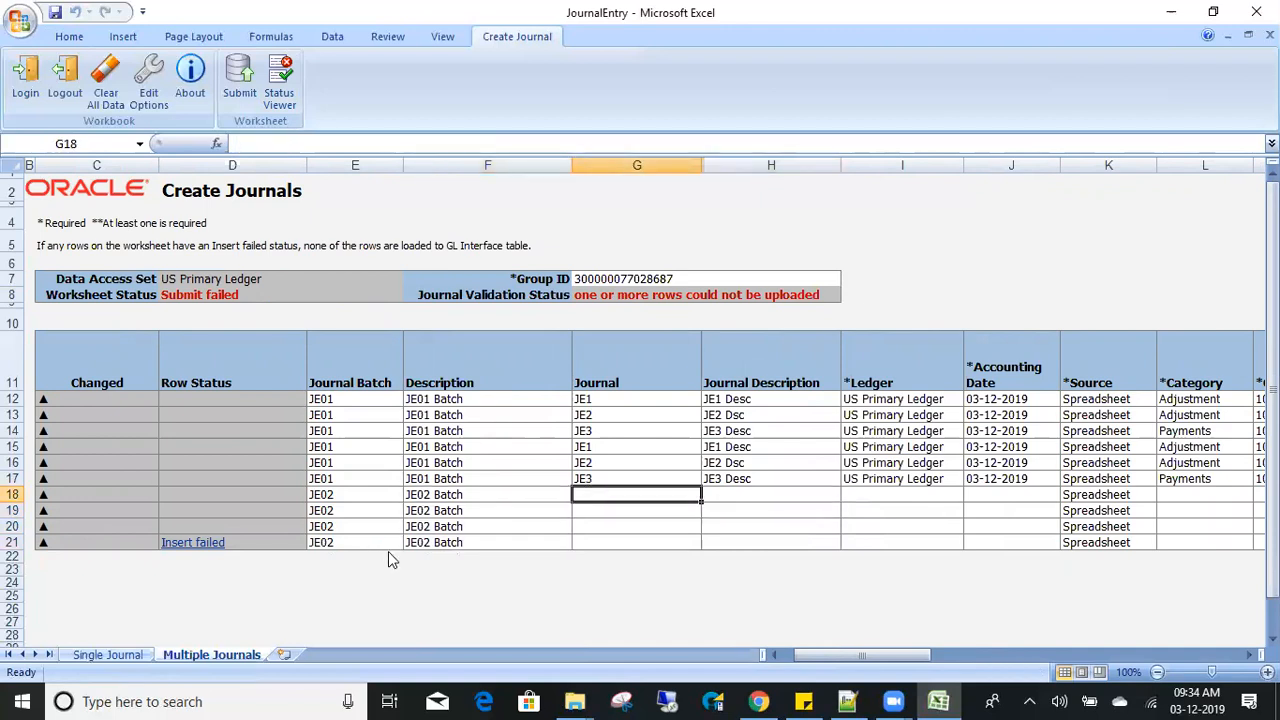
pyautogui.write('JJ1')
pyautogui.press('Return')
pyautogui.write('JJ!')
pyautogui.press('Return')
pyautogui.press('Up')
pyautogui.write('JJ1')
pyautogui.press('Return')
pyautogui.write('JJ@')
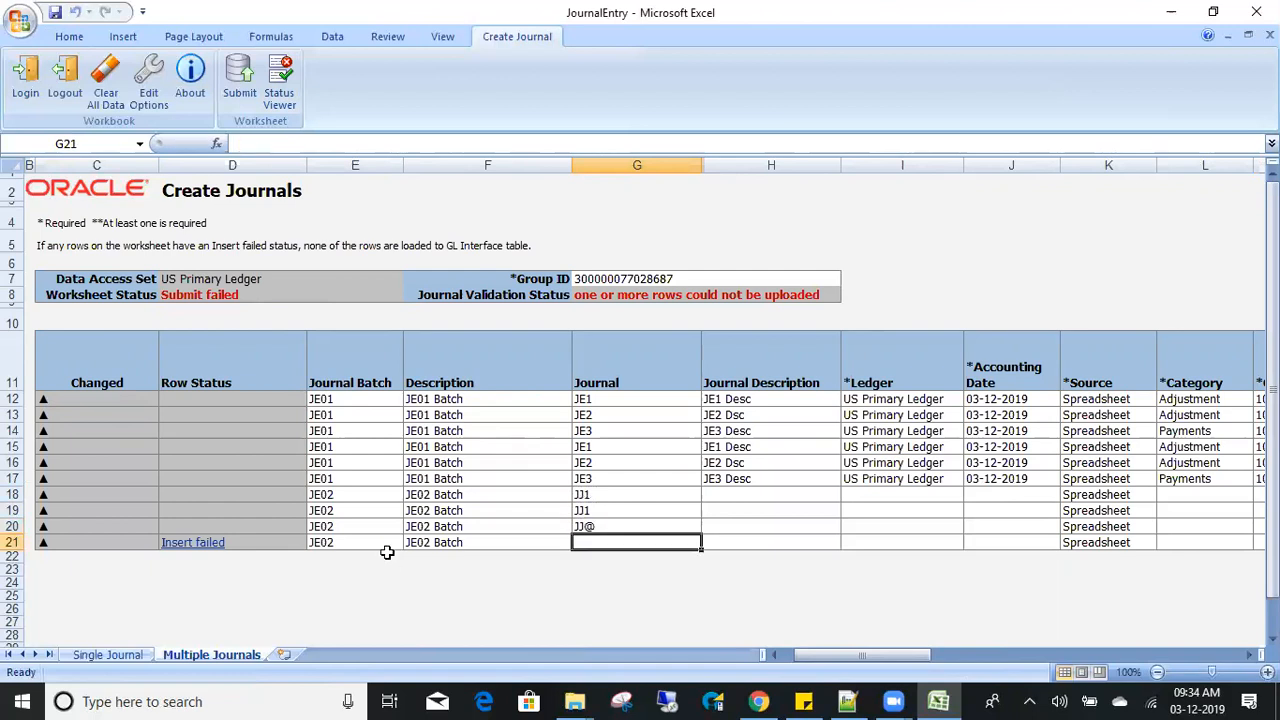
pyautogui.press('BackSpace')
pyautogui.write('2')
pyautogui.press('Return')
pyautogui.press('Up')
pyautogui.hotkey('ctrl', 'c')
pyautogui.press('Down')
pyautogui.press('Return')
# Copy US Primary Ledger and the 03-12-2019 accounting date into rows 18–21.
pyautogui.press('Right')
pyautogui.press('Right')
pyautogui.press('Left')
pyautogui.press('Up')
pyautogui.press('Up')
pyautogui.press('Up')
pyautogui.press('Up')
pyautogui.press('Right')
pyautogui.press('Right')
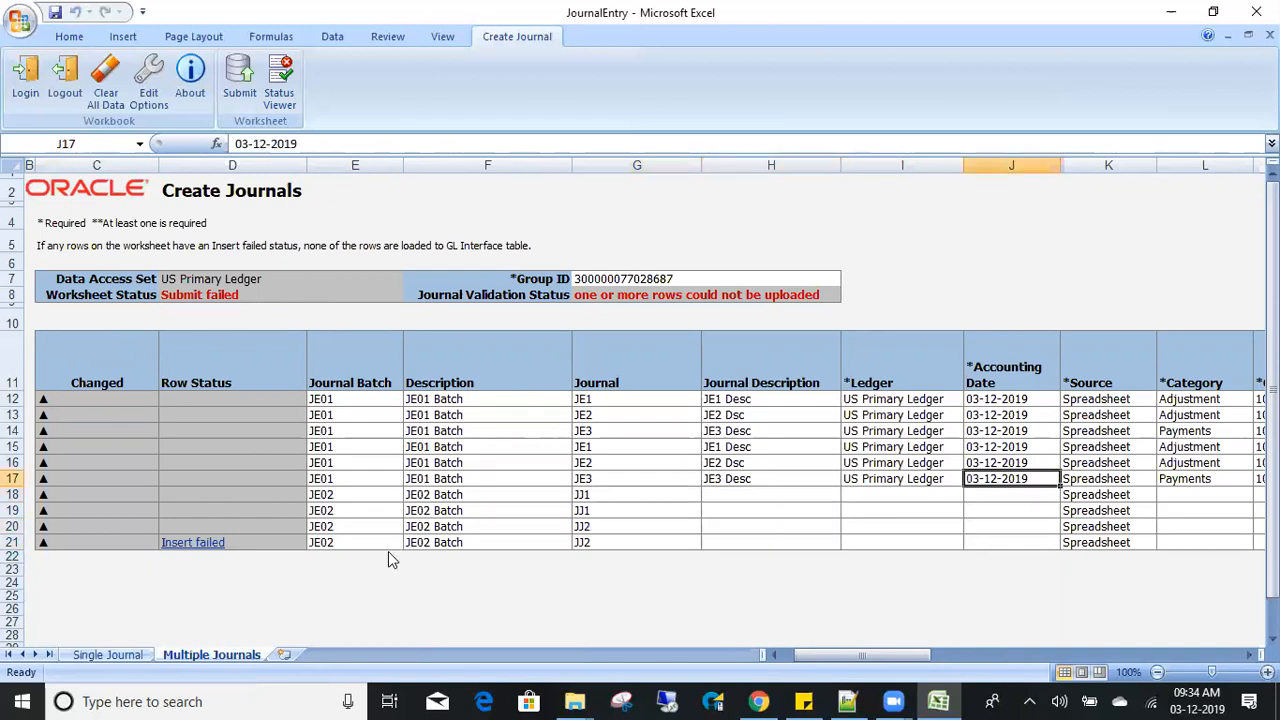
pyautogui.press('Left')
pyautogui.hotkey('shift', 'Right')
pyautogui.hotkey('ctrl', 'c')
pyautogui.press('Down')
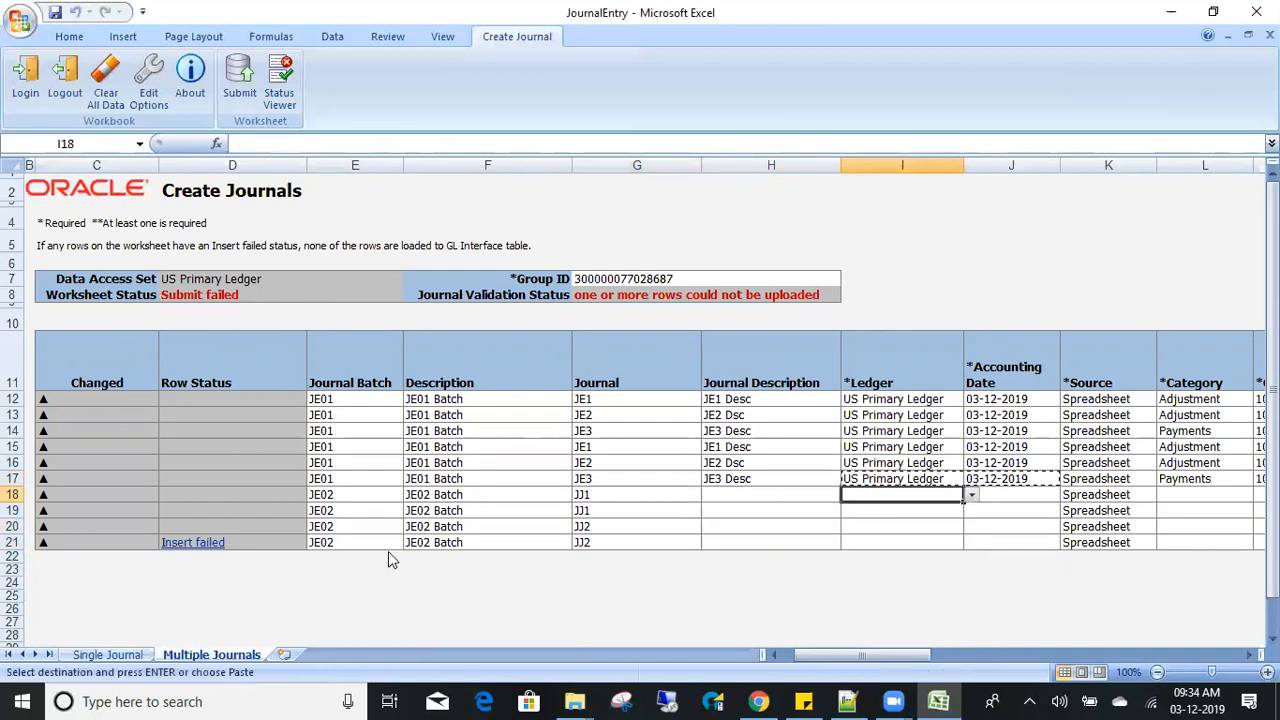
pyautogui.press('Return')
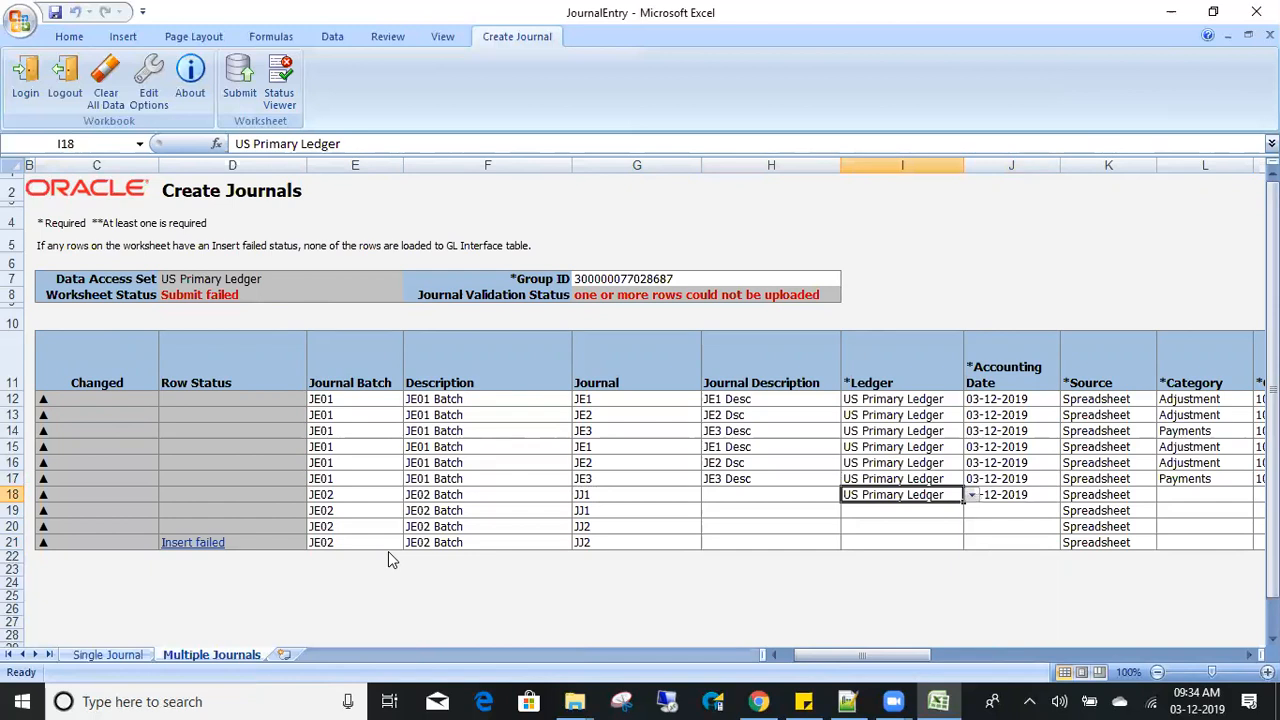
pyautogui.hotkey('ctrl', 'c')
pyautogui.press('Down')
pyautogui.hotkey('shift', 'Right')
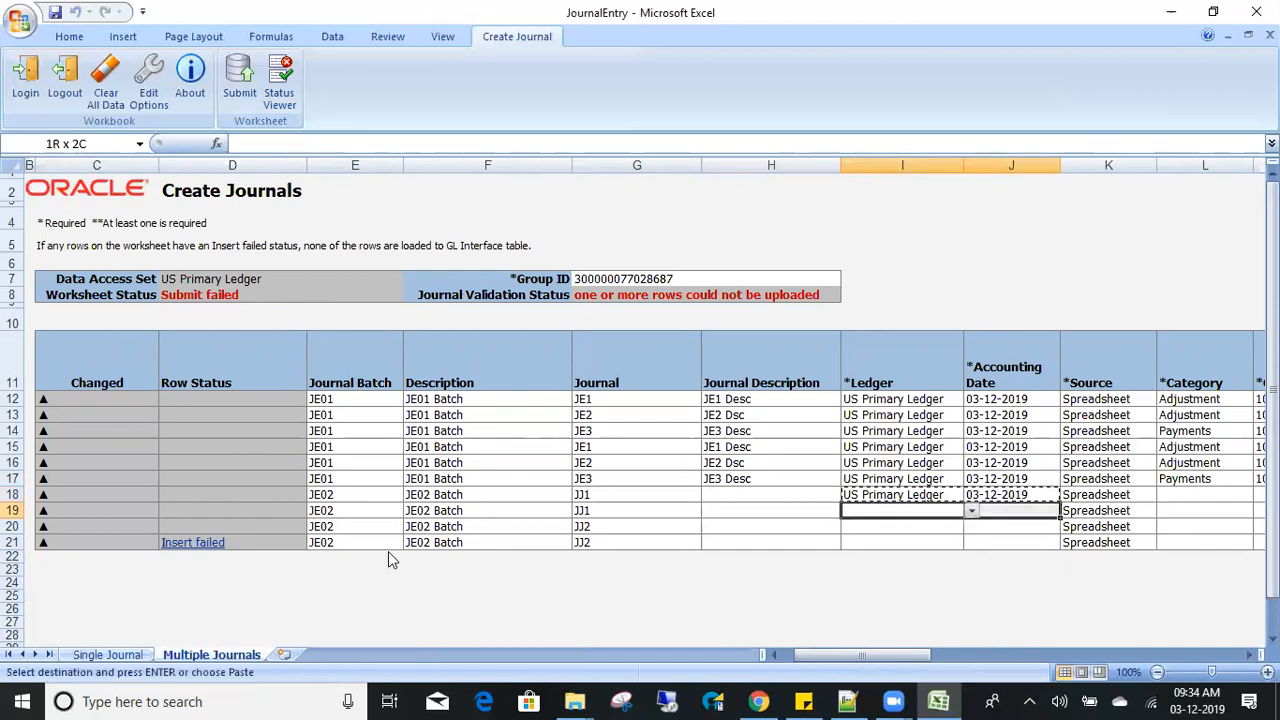
pyautogui.hotkey('shift', 'Down')
pyautogui.hotkey('shift', 'Down')
pyautogui.press('Return')
# Copy the Adjustment category into rows 18–21.
pyautogui.press('Right')
pyautogui.press('Right')
pyautogui.press('Right')
pyautogui.press('Up')
pyautogui.press('Up')
pyautogui.press('Up')
pyautogui.press('Up')
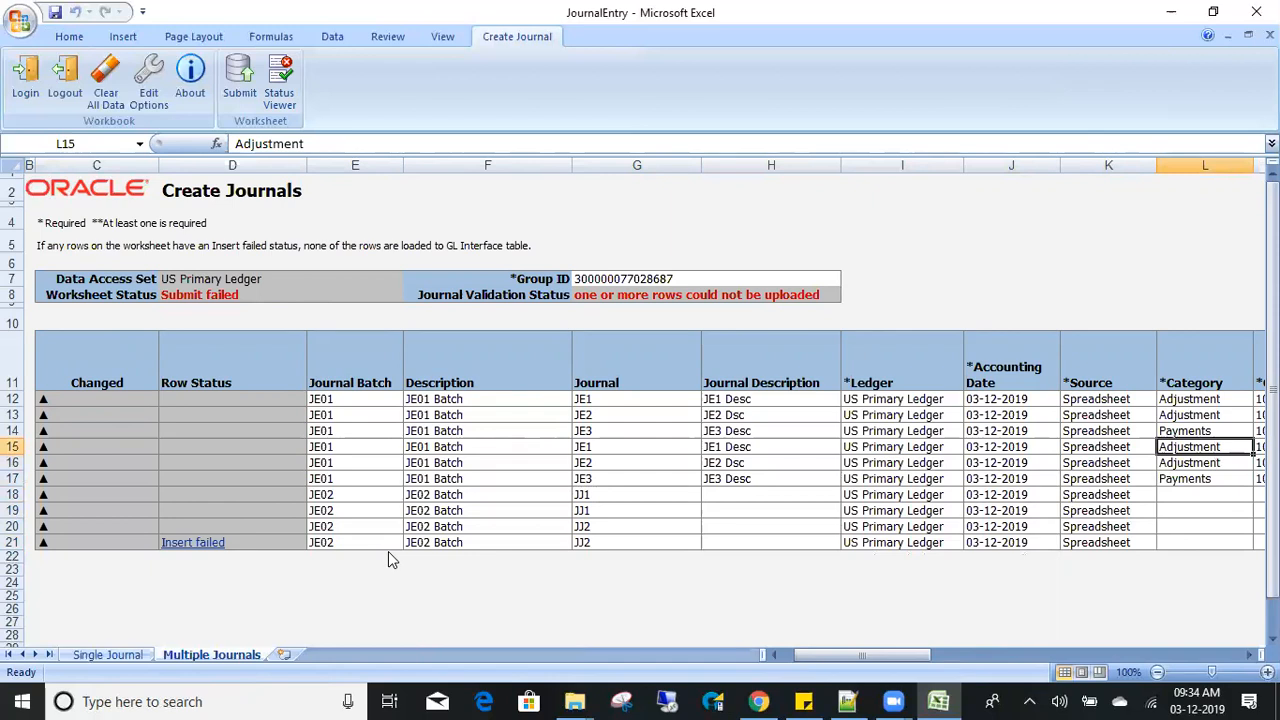
pyautogui.hotkey('ctrl', 'c')
pyautogui.press('Down')
pyautogui.press('Down')
pyautogui.press('Down')
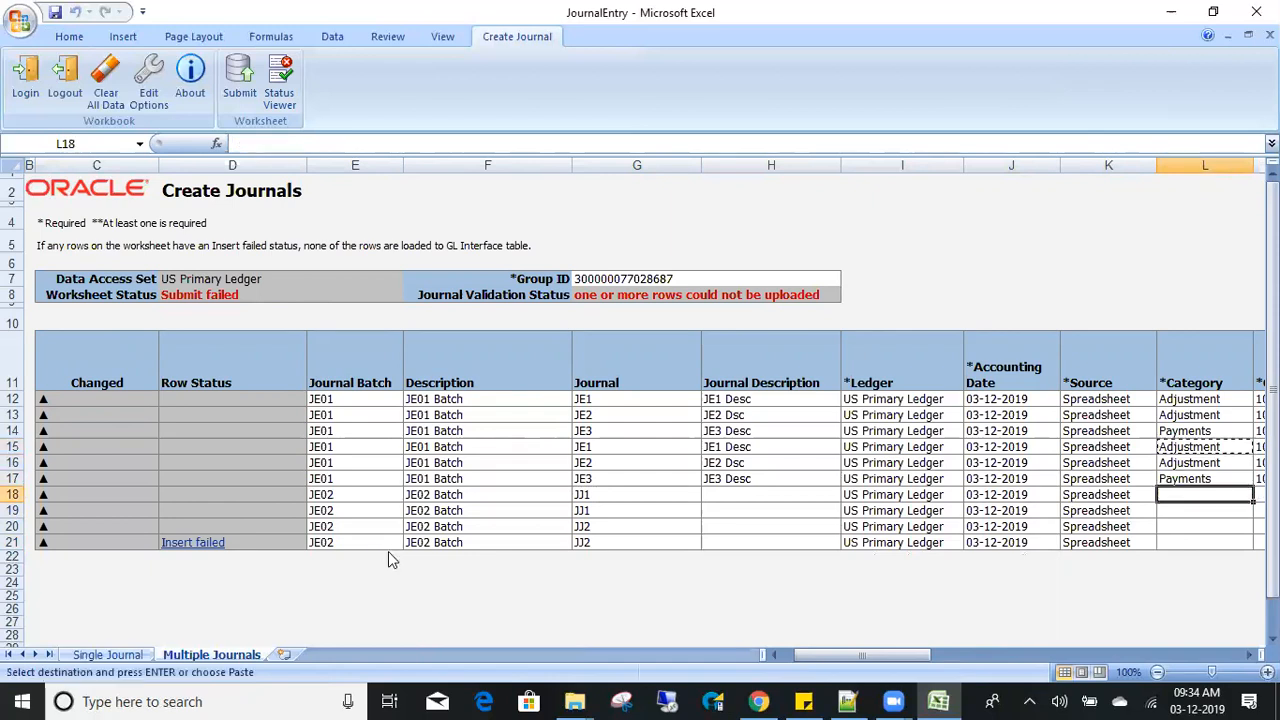
pyautogui.hotkey('shift', 'Down')
pyautogui.hotkey('shift', 'Down')
# Copy the account segments and USD currency from rows 14–17 into rows 18–21.
pyautogui.hotkey('shift', 'Down')
pyautogui.press('Return')
pyautogui.press('Right')
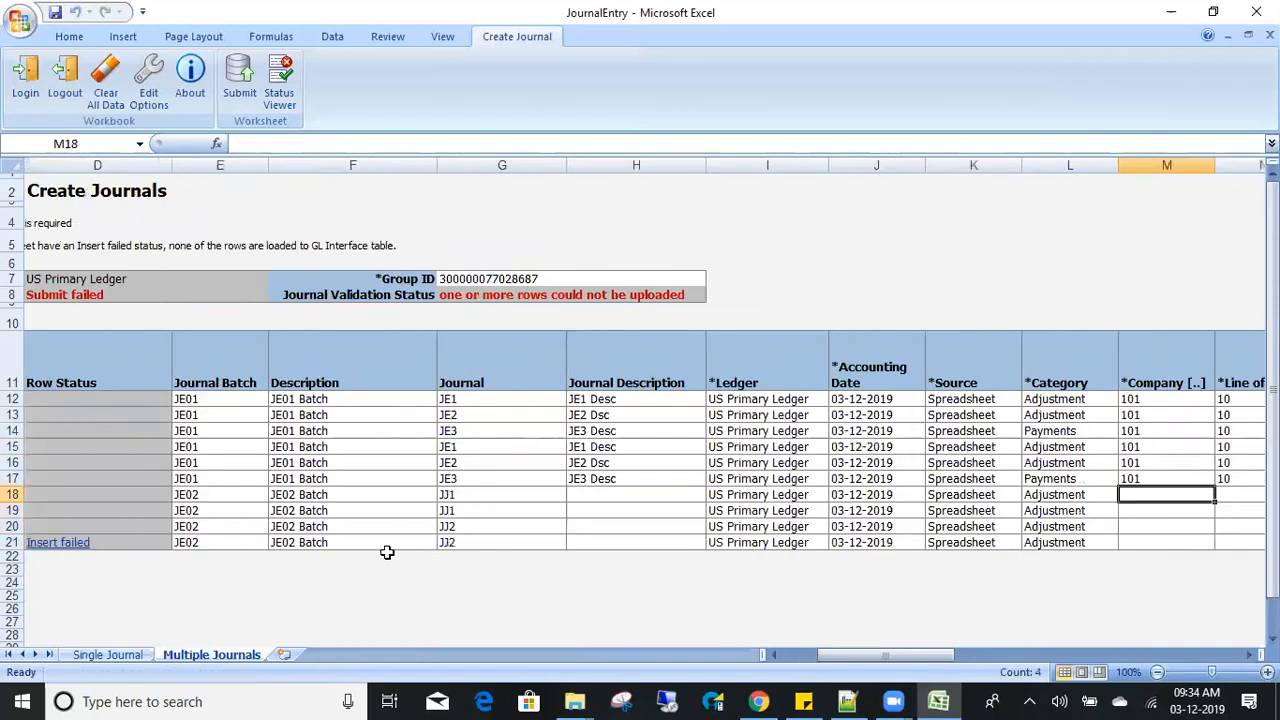
pyautogui.press('Right')
pyautogui.press('Left')
pyautogui.press('Left')
pyautogui.press('Up')
pyautogui.press('Right')
pyautogui.press('Up')
pyautogui.press('Up')
pyautogui.press('Up')
pyautogui.hotkey('shift', 'Right')
pyautogui.hotkey('shift', 'Right')
pyautogui.hotkey('shift', 'Right')
pyautogui.hotkey('shift', 'Right')
pyautogui.hotkey('shift', 'Right')
pyautogui.hotkey('shift', 'Right')
pyautogui.hotkey('shift', 'Down')
pyautogui.hotkey('shift', 'Down')
pyautogui.hotkey('shift', 'Down')
pyautogui.hotkey('ctrl', 'c')
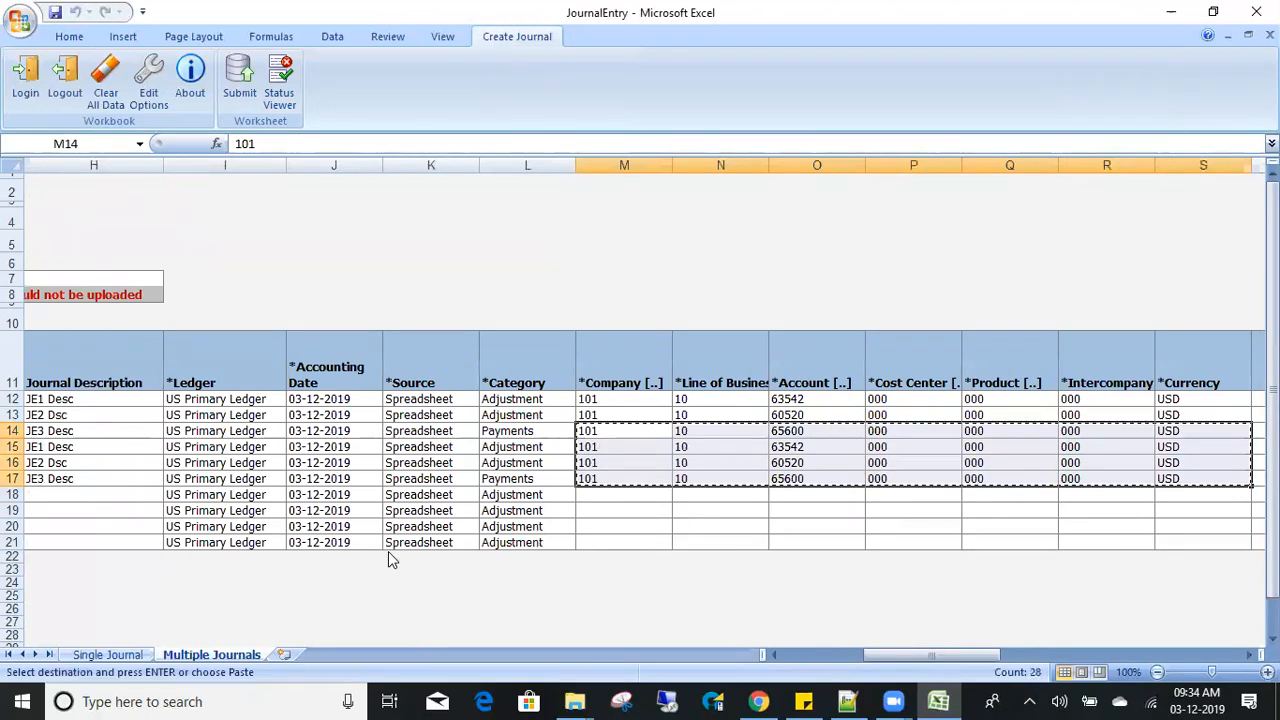
pyautogui.press('Down')
pyautogui.press('Down')
pyautogui.press('Down')
pyautogui.press('Down')
pyautogui.press('Return')
# Enter a 1.00 debit and 1.00 credit, then a 2.00 debit and 2.00 credit, in rows 18–21.
pyautogui.press('Right')
pyautogui.press('Right')
pyautogui.press('Right')
pyautogui.press('Right')
pyautogui.press('Right')
pyautogui.press('Right')
pyautogui.press('Right')
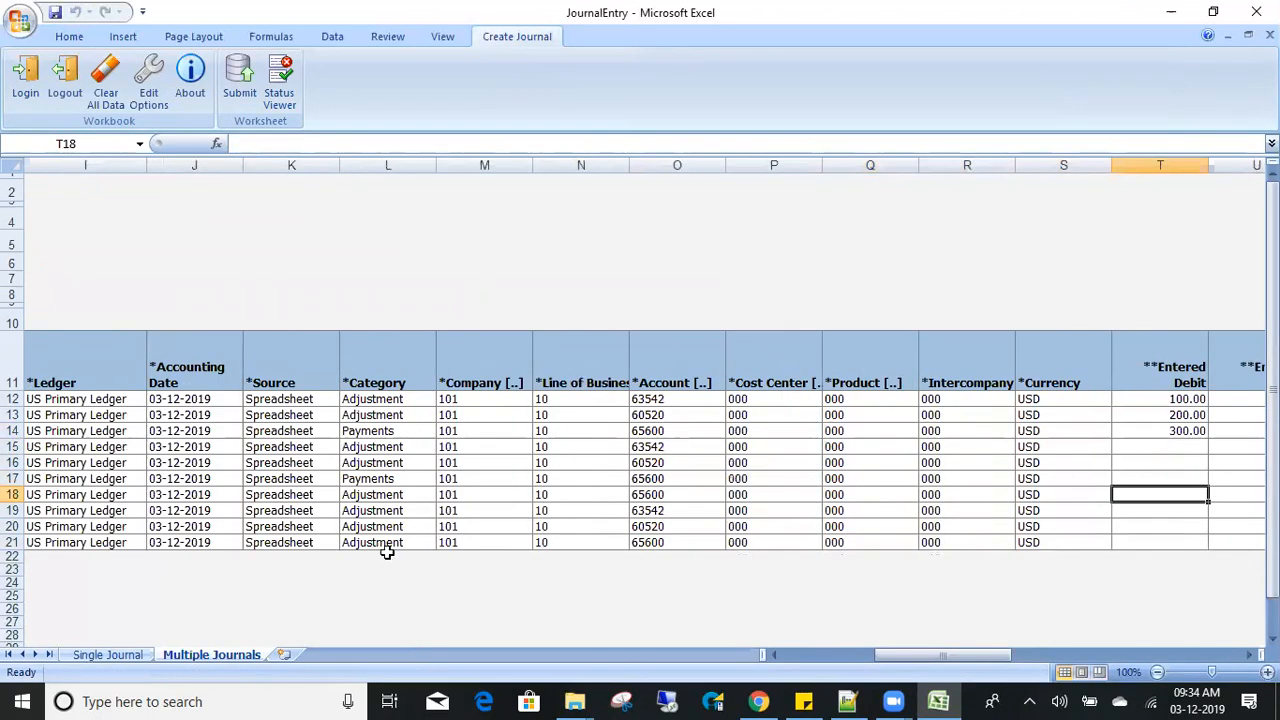
pyautogui.write('100')
pyautogui.press('Return')
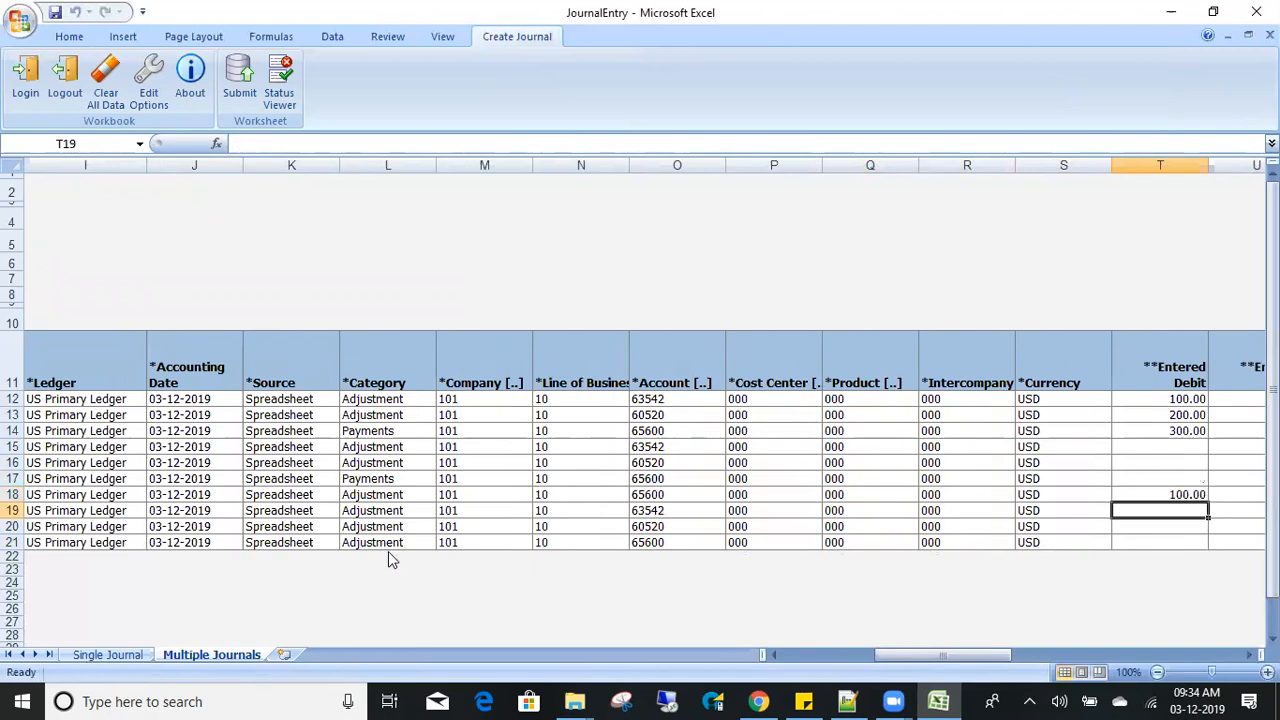
pyautogui.press('Right')
pyautogui.press('Up')
pyautogui.press('Left')
pyautogui.write('1')
pyautogui.press('Right')
pyautogui.press('Down')
pyautogui.write('1')
pyautogui.press('Left')
pyautogui.press('Left')
pyautogui.press('Down')
pyautogui.press('Right')
pyautogui.write('2')
pyautogui.press('Right')
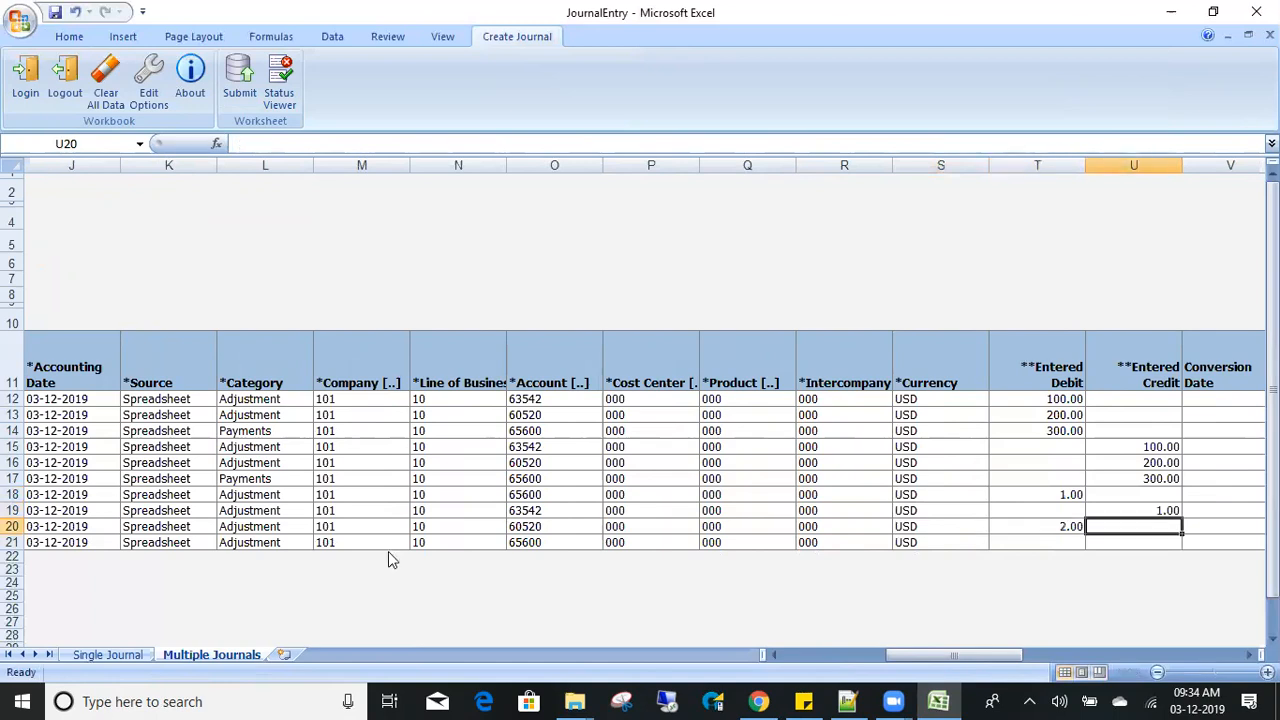
pyautogui.press('Down')
pyautogui.write('2')
pyautogui.press('Right')
pyautogui.press('Right')
pyautogui.press('Right')
pyautogui.press('Right')
pyautogui.press('Right')
pyautogui.press('Right')
pyautogui.press('Right')
pyautogui.press('Right')
pyautogui.press('Right')
pyautogui.press('Right')
pyautogui.press('Right')
pyautogui.press('Right')
pyautogui.press('Right')
pyautogui.press('Right')
pyautogui.press('Right')
pyautogui.press('Right')
pyautogui.press('Right')
pyautogui.press('Right')
pyautogui.press('Right')
pyautogui.press('Right')
pyautogui.press('Right')
pyautogui.press('Right')
pyautogui.press('Right')
pyautogui.press('Right')
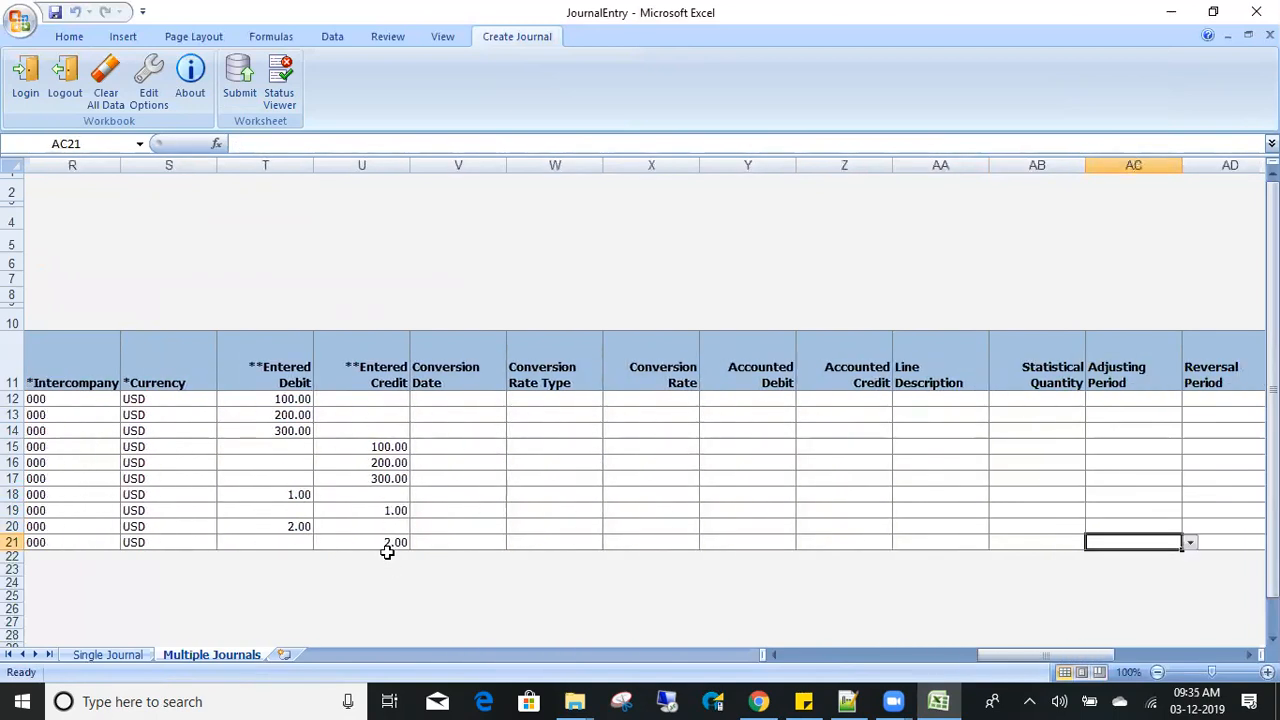
pyautogui.press('Left')
pyautogui.press('Left')
pyautogui.press('Left')
pyautogui.press('Left')
pyautogui.press('Left')
pyautogui.press('Left')
pyautogui.press('Left')
pyautogui.press('Left')
pyautogui.press('Left')
pyautogui.press('Left')
pyautogui.press('Left')
pyautogui.press('Left')
pyautogui.press('Left')
pyautogui.press('Left')
pyautogui.press('Left')
pyautogui.press('Left')
pyautogui.press('Left')
pyautogui.press('Left')
pyautogui.press('Left')
pyautogui.press('Left')
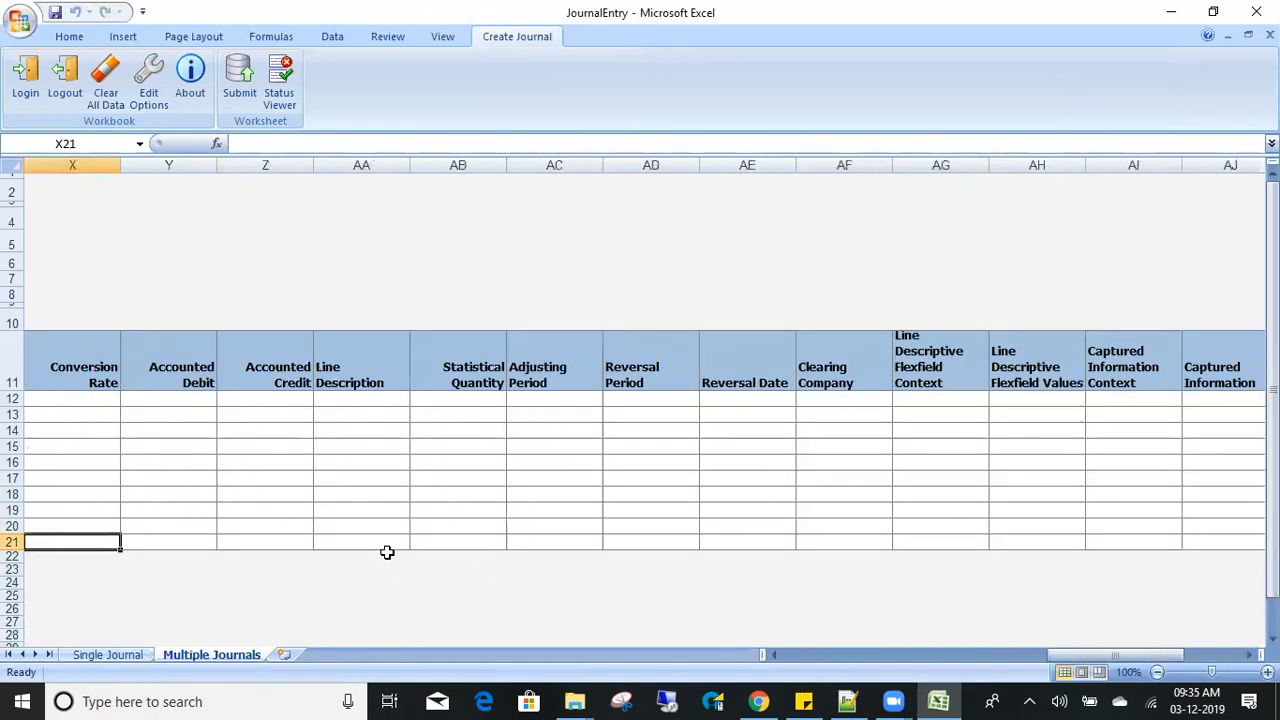
# Submit the worksheet again and dismiss the confirmation for process 1679817.
pyautogui.click(238, 94)
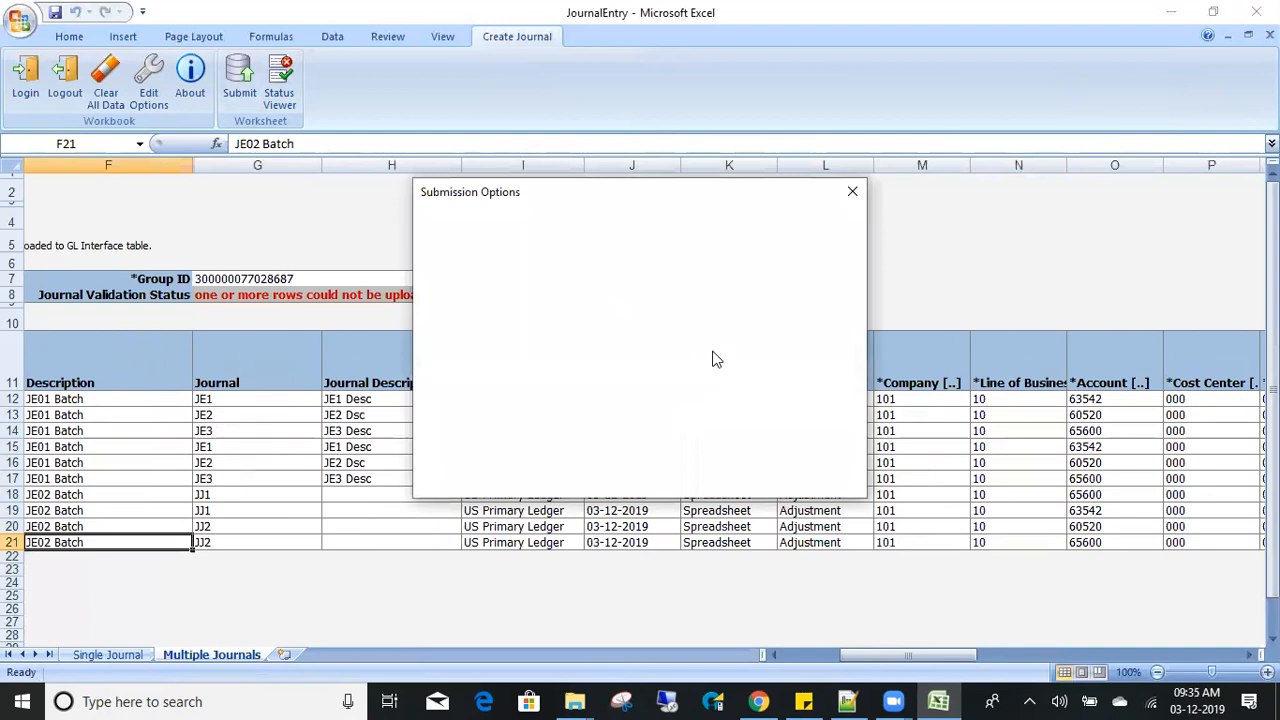
pyautogui.click(755, 471)
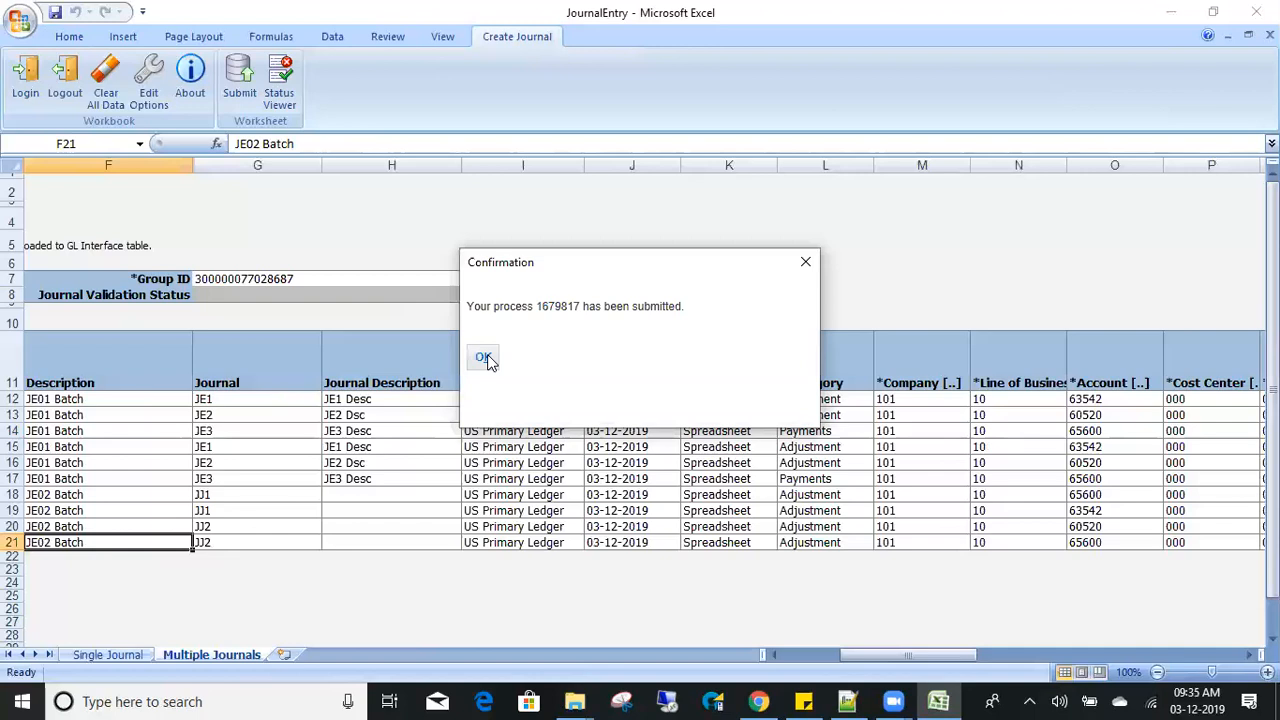
pyautogui.click(484, 358)
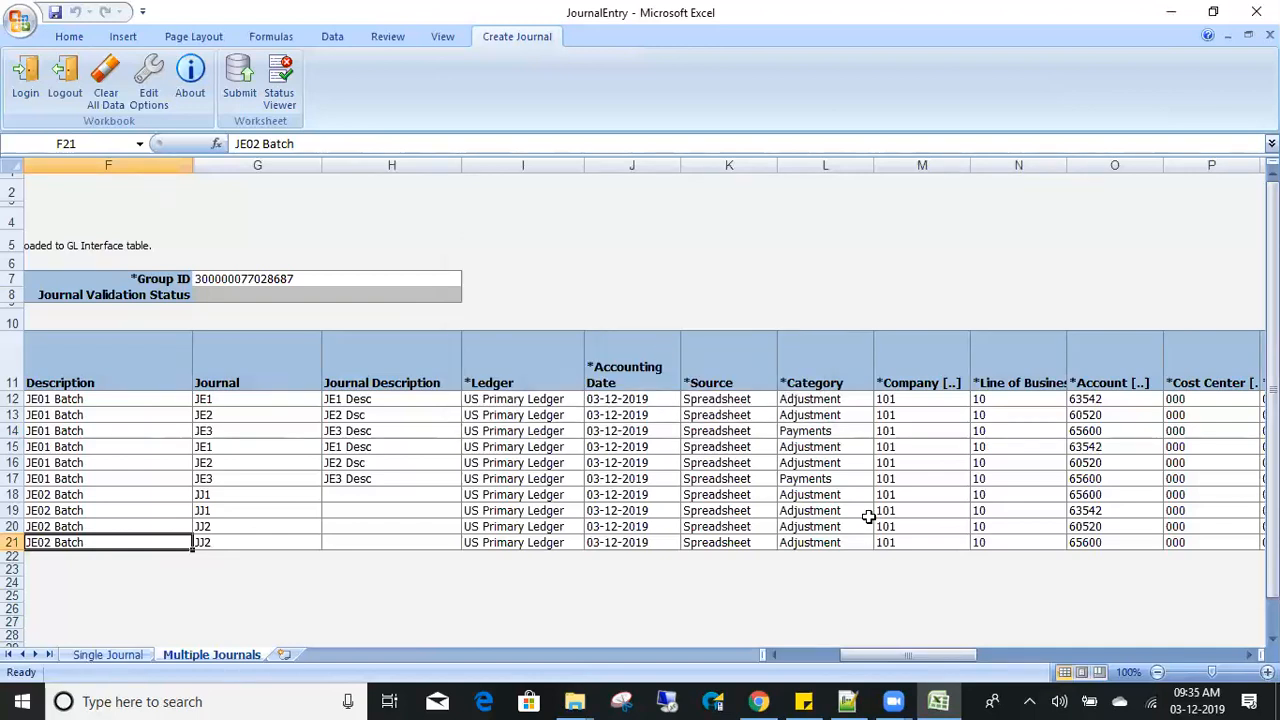
# Copy the Oracle site's base URL and load it in a new browser tab.
pyautogui.click(758, 701)
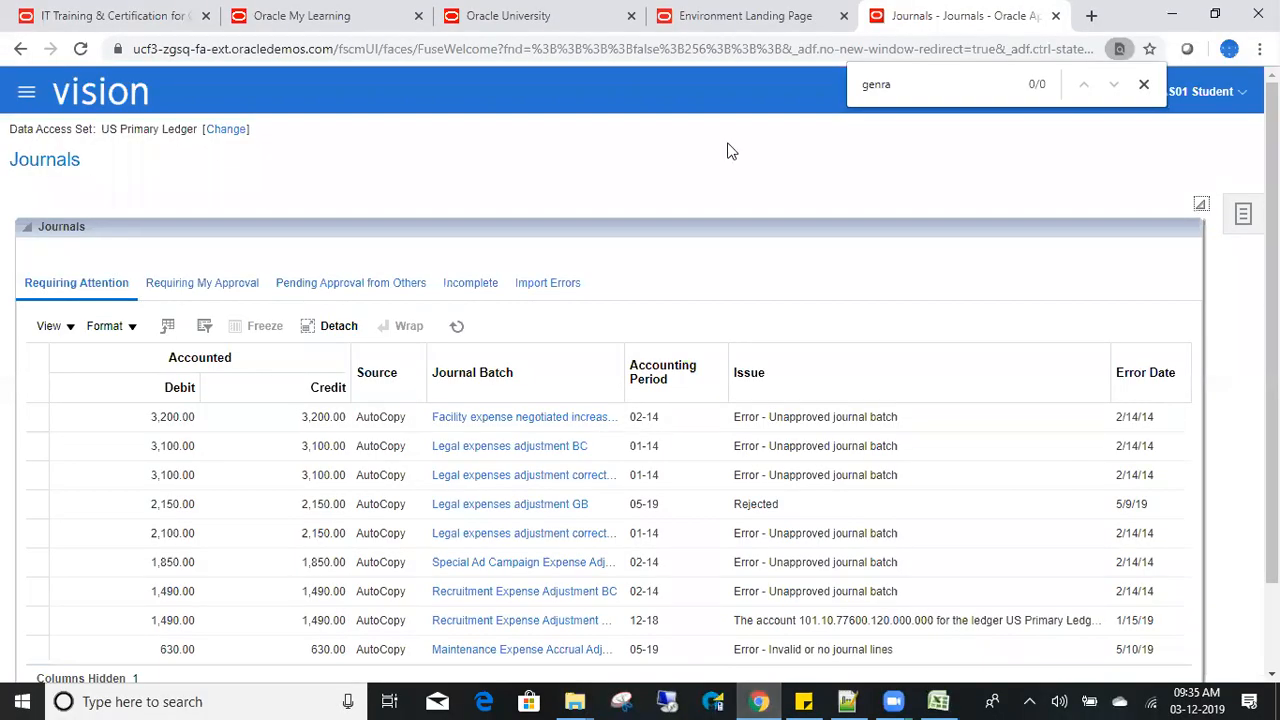
pyautogui.click(1243, 213)
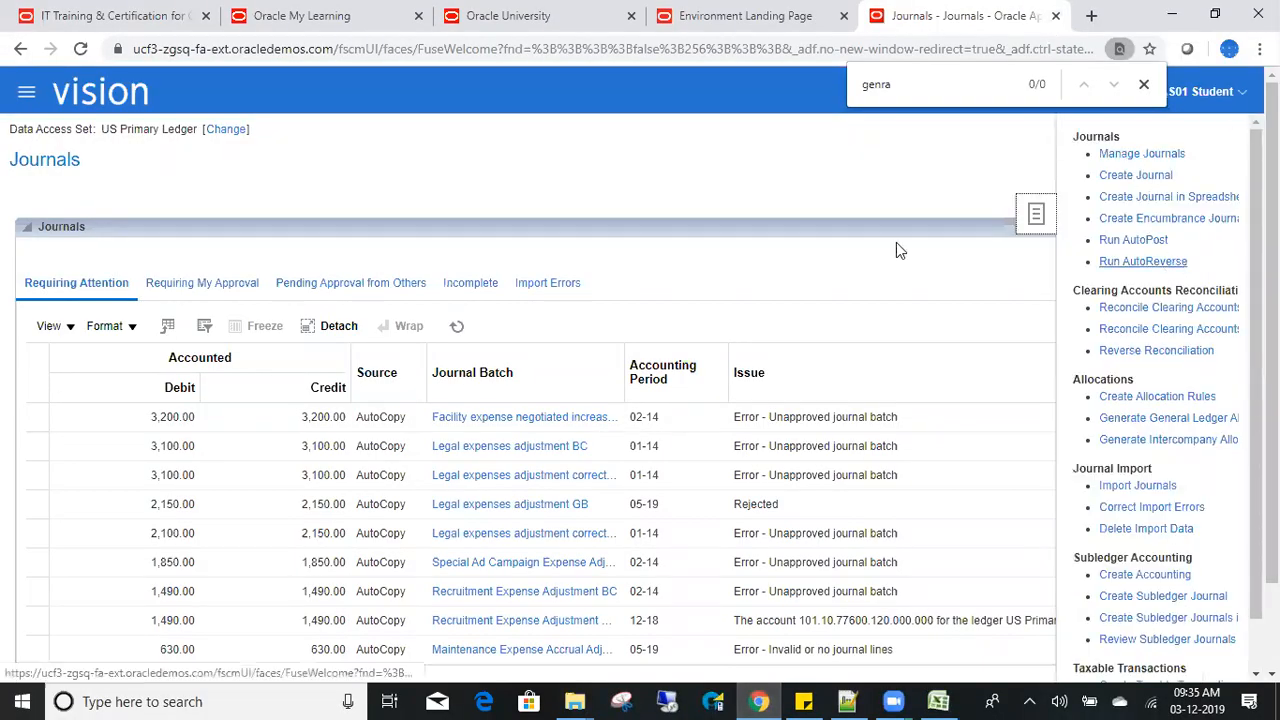
pyautogui.click(288, 56)
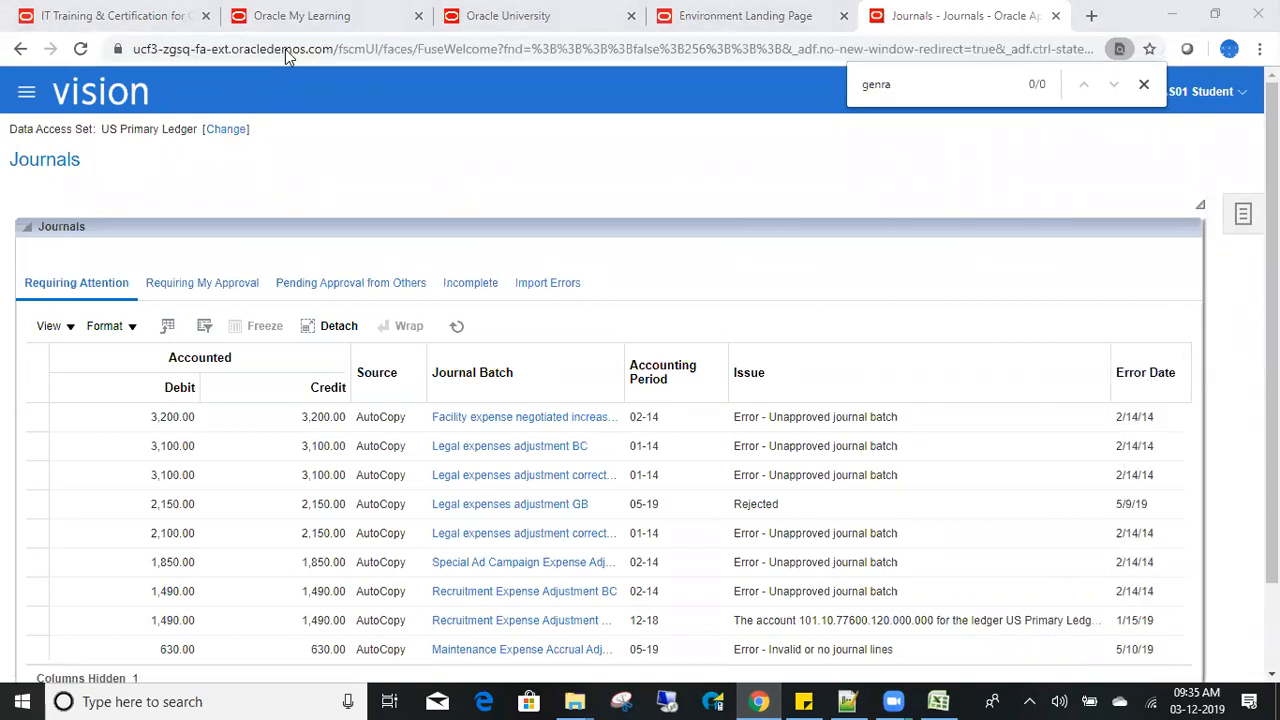
pyautogui.click(362, 48)
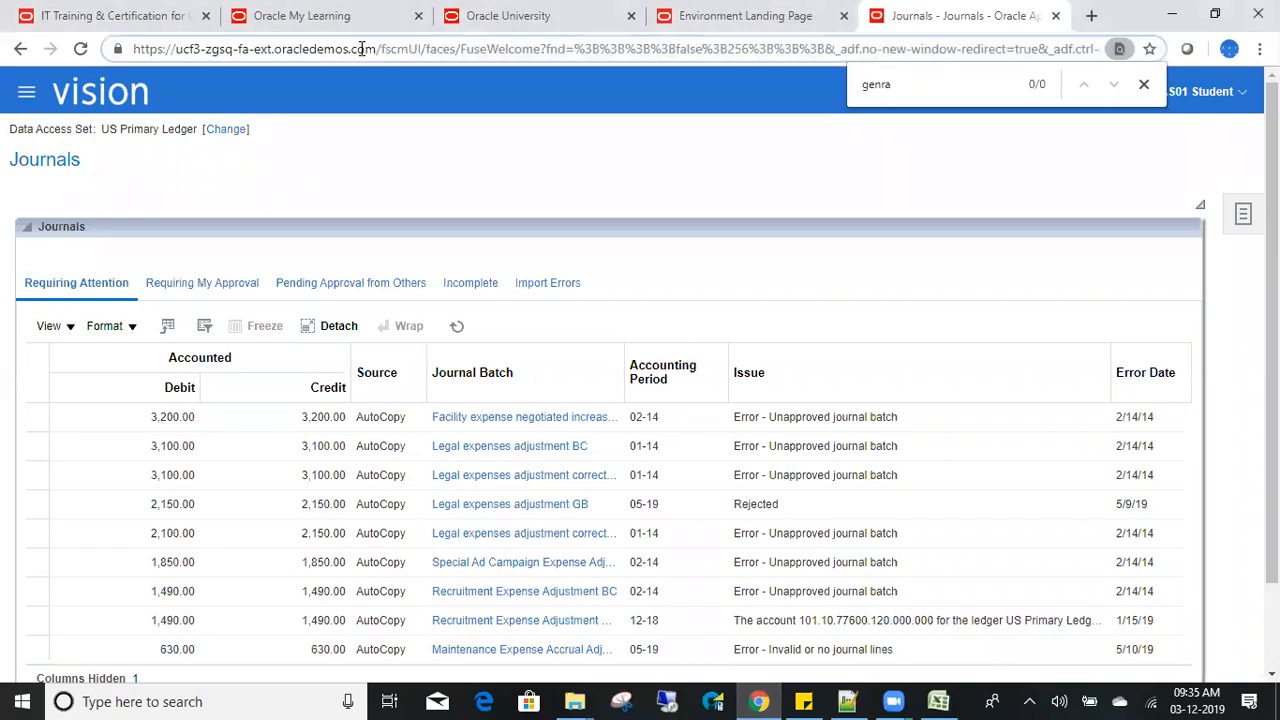
pyautogui.moveTo(380, 50); pyautogui.dragTo(106, 48)
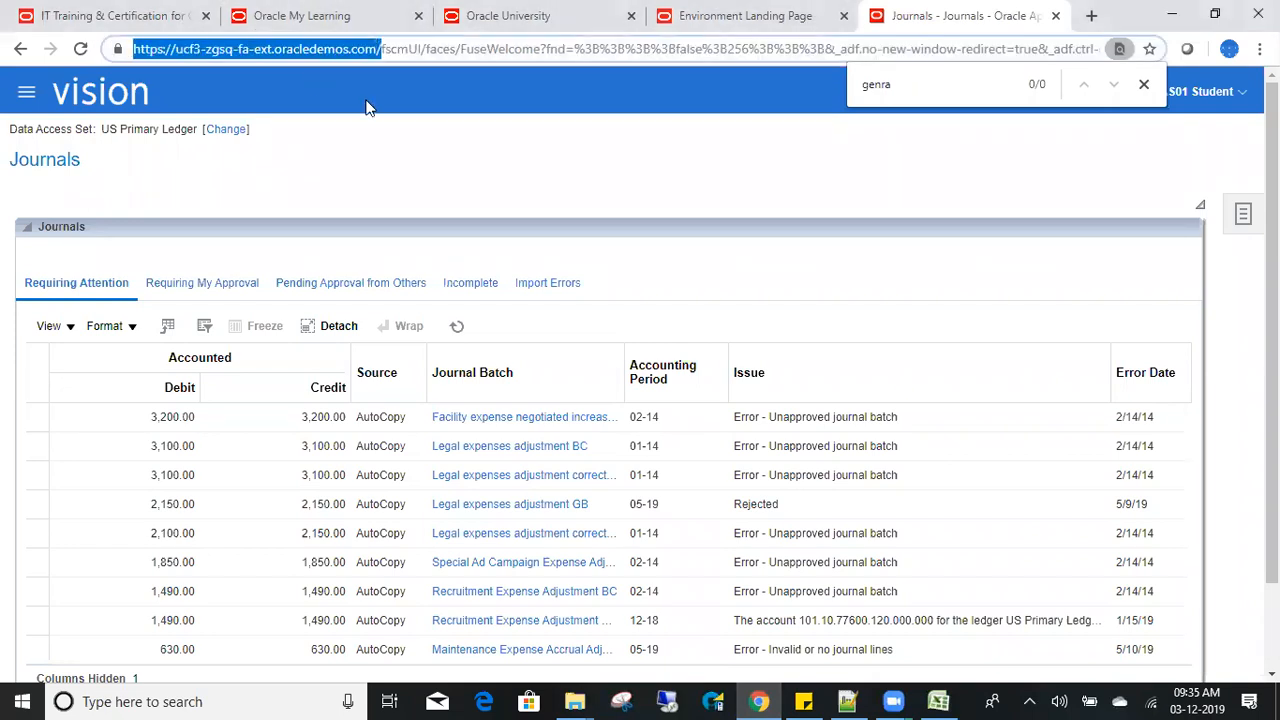
pyautogui.click(1093, 16)
pyautogui.hotkey('ctrl', 'v')
pyautogui.write('4')
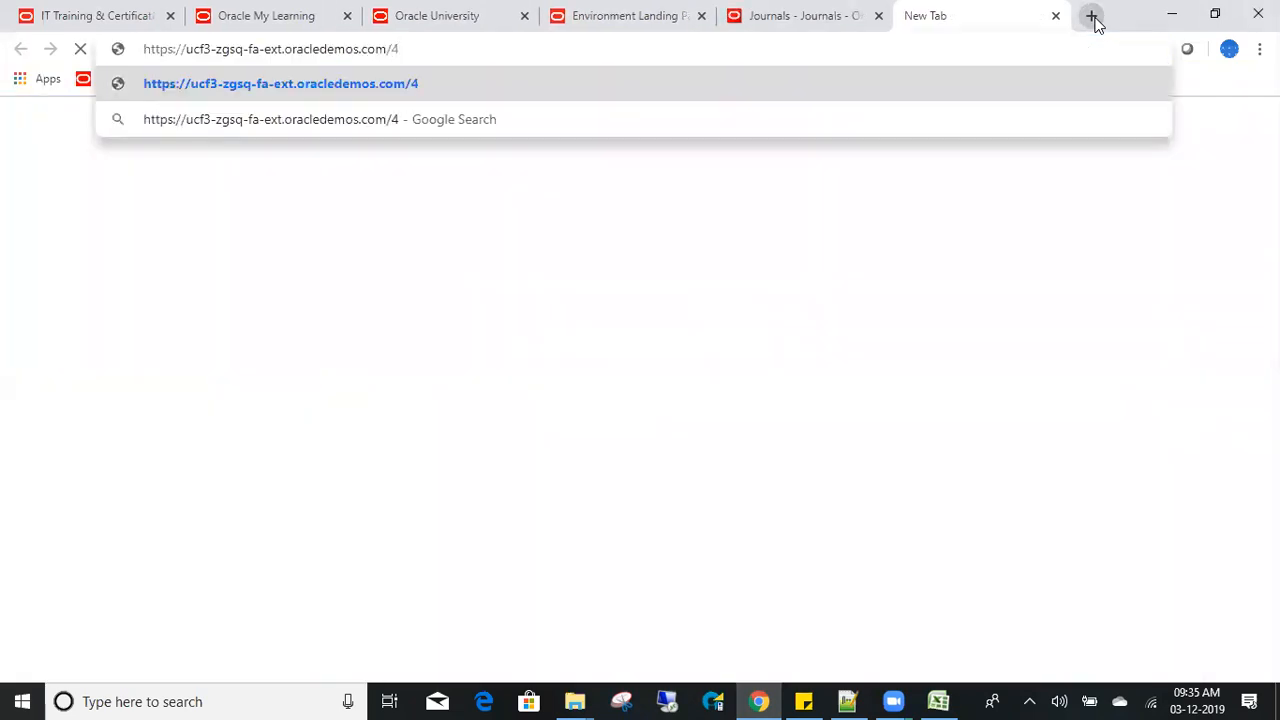
pyautogui.press('BackSpace')
pyautogui.press('Return')
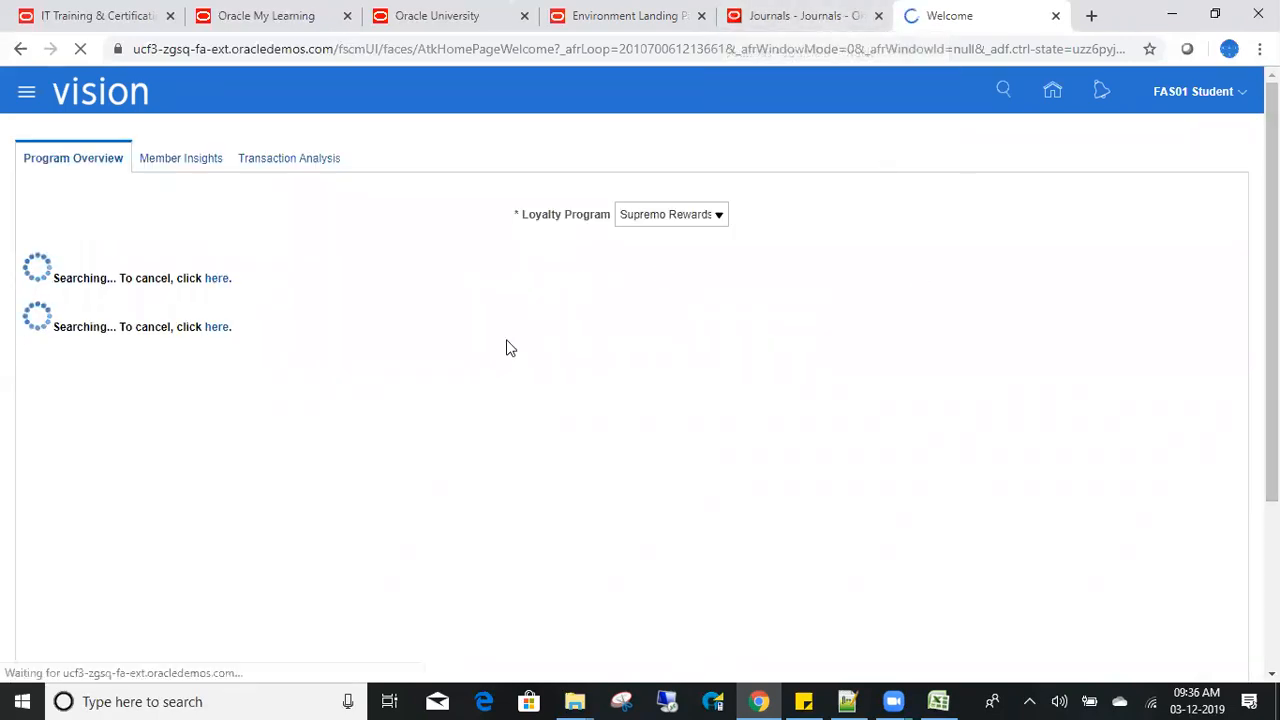
# From Home, open Scheduled Processes and confirm Import Journals 1679817 and Post Journals 1679819 succeeded.
pyautogui.click(1050, 95)
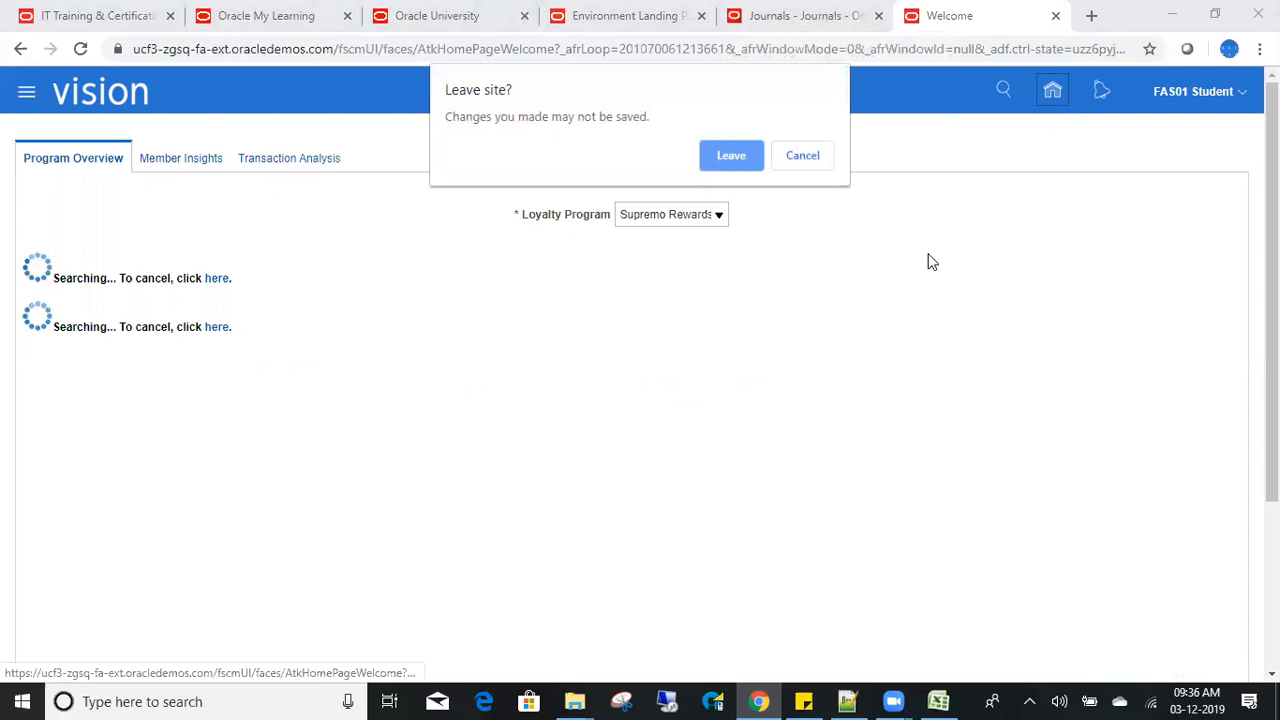
pyautogui.click(716, 152)
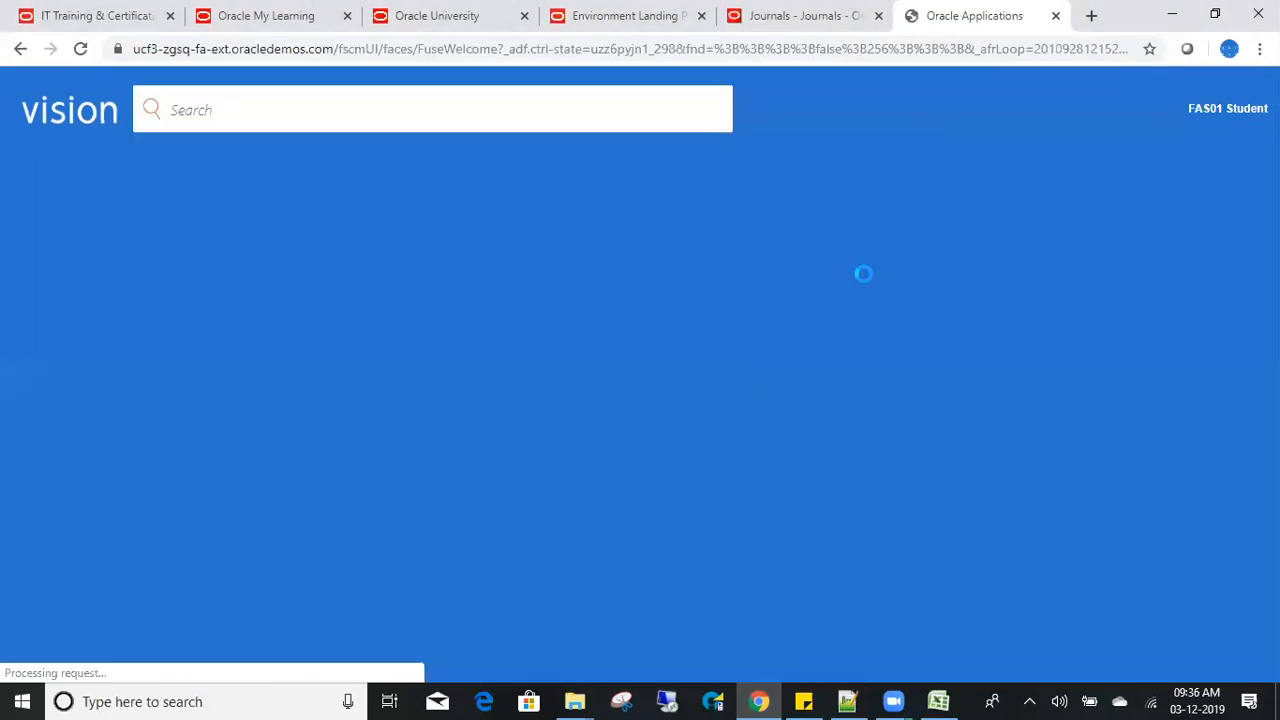
pyautogui.click(1031, 290)
pyautogui.click(1031, 290)
pyautogui.click(1031, 290)
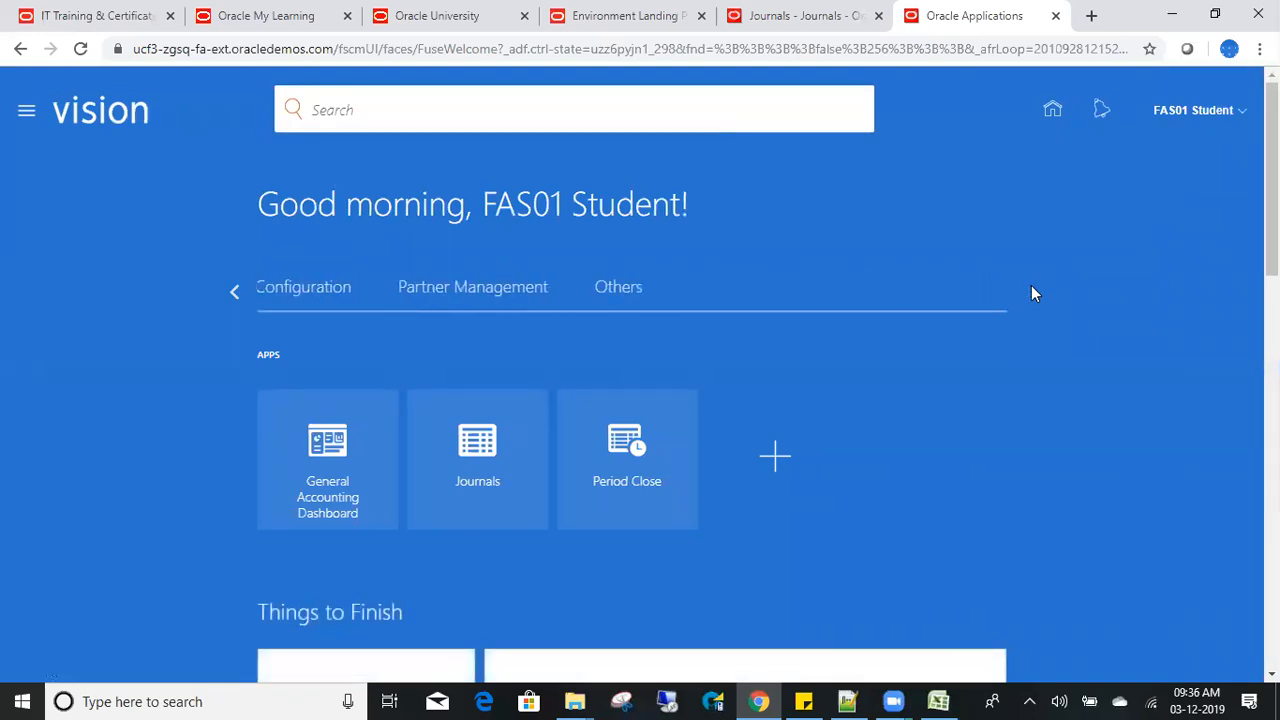
pyautogui.click(234, 294)
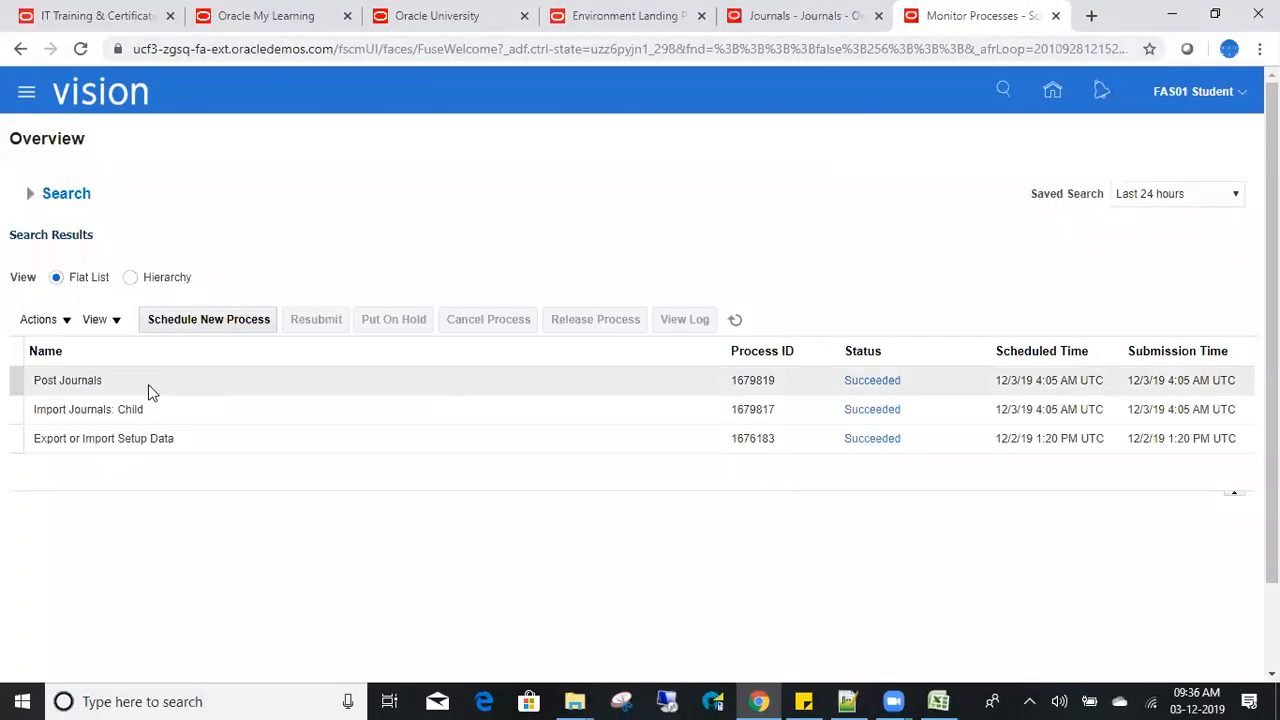
pyautogui.click(155, 410)
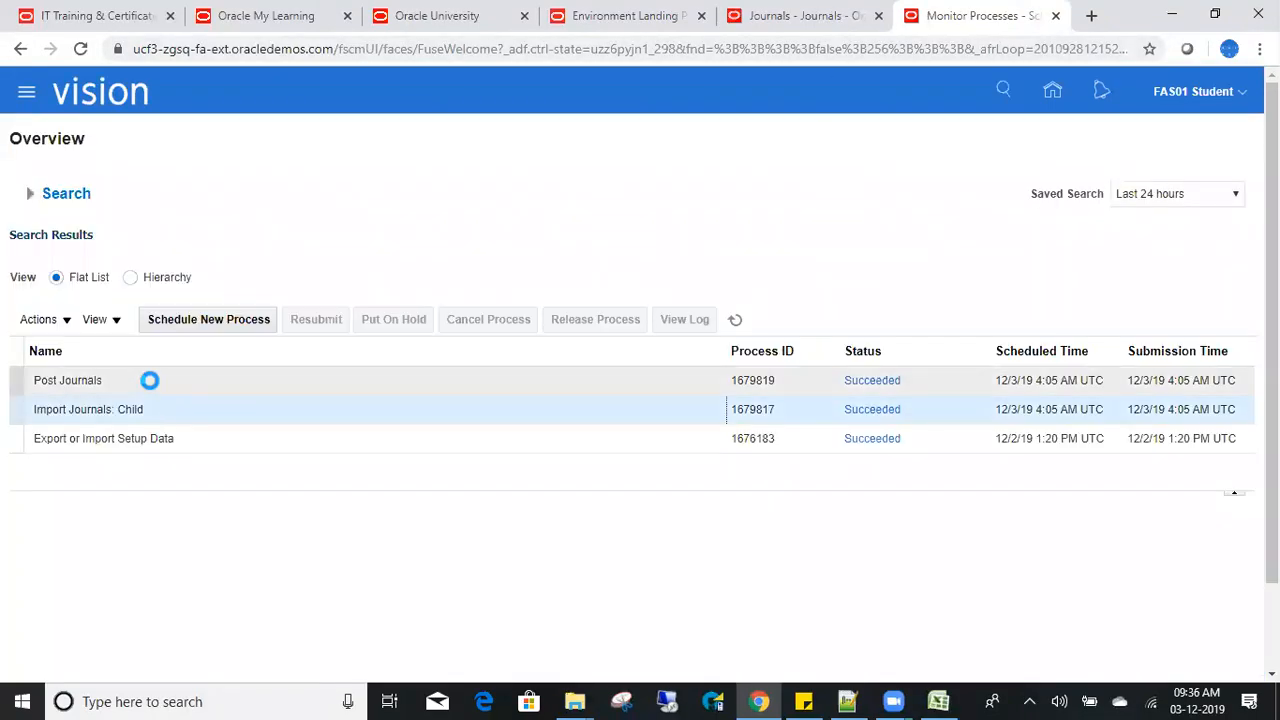
pyautogui.click(149, 380)
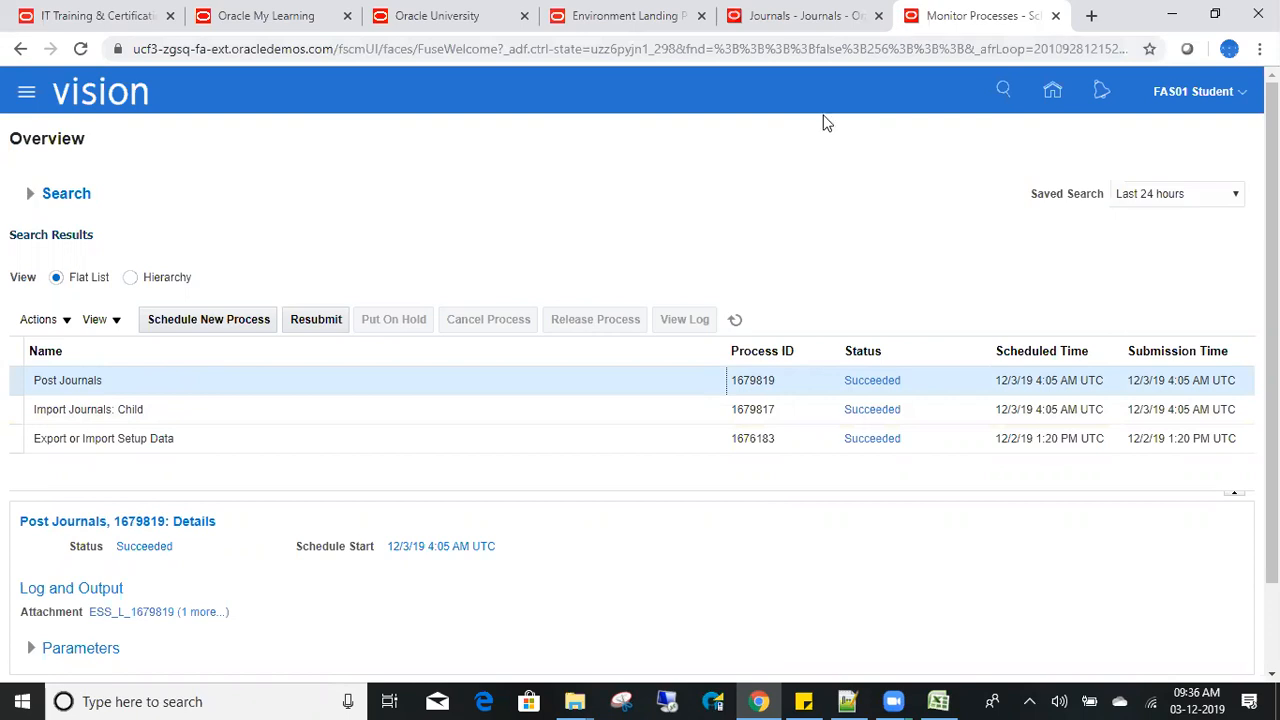
pyautogui.click(815, 16)
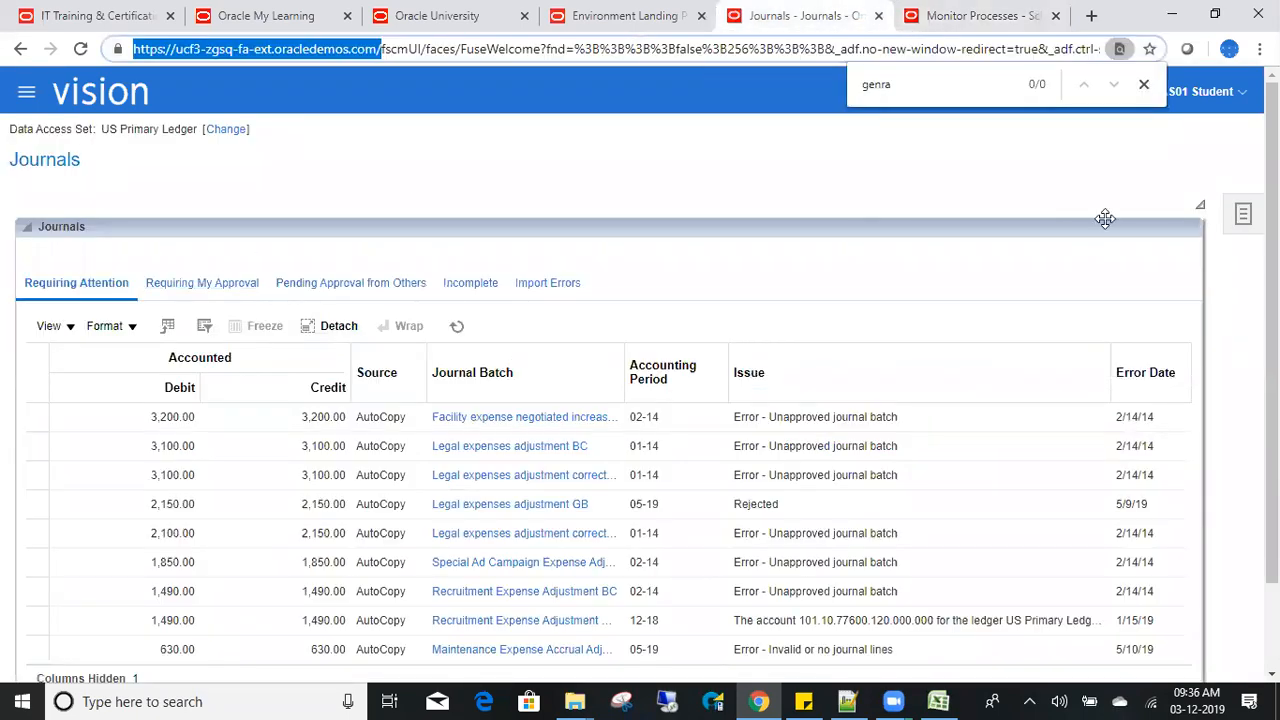
# Search Manage Journals for journal batch 'JE' with the accounting period cleared, and browse the results.
pyautogui.click(1243, 214)
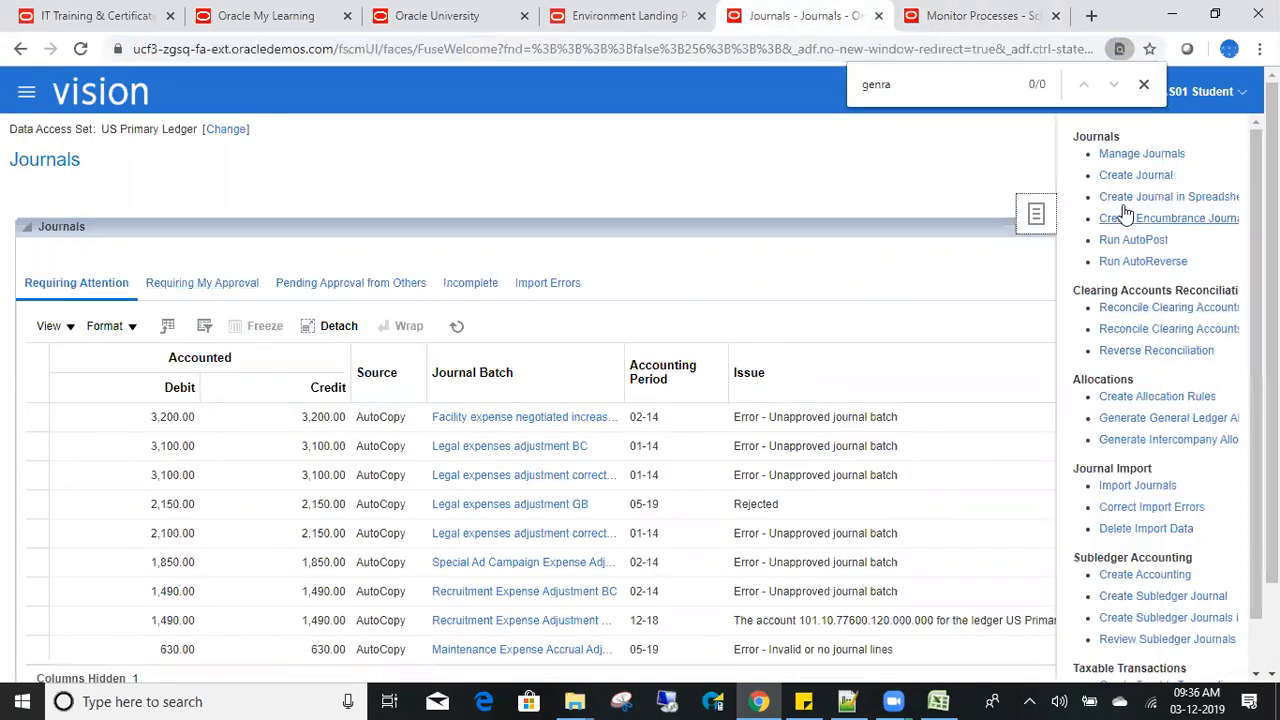
pyautogui.click(1128, 157)
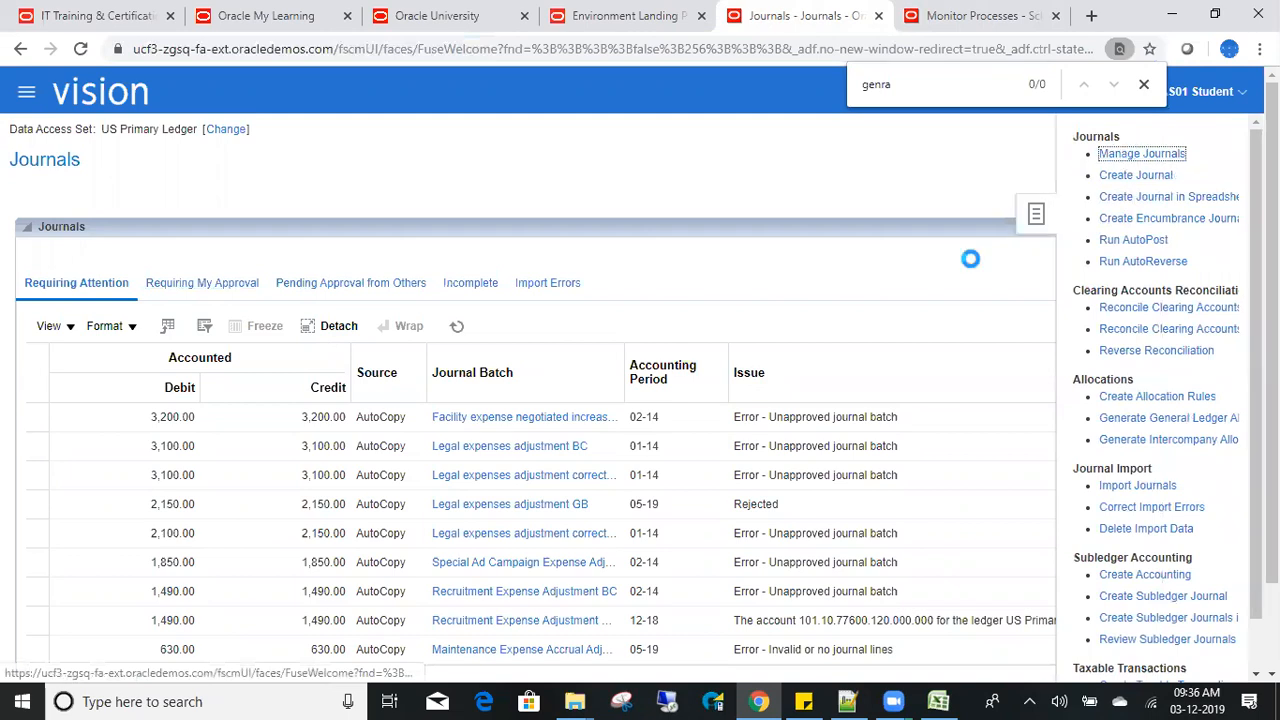
pyautogui.tripleClick(569, 326)
pyautogui.press('BackSpace')
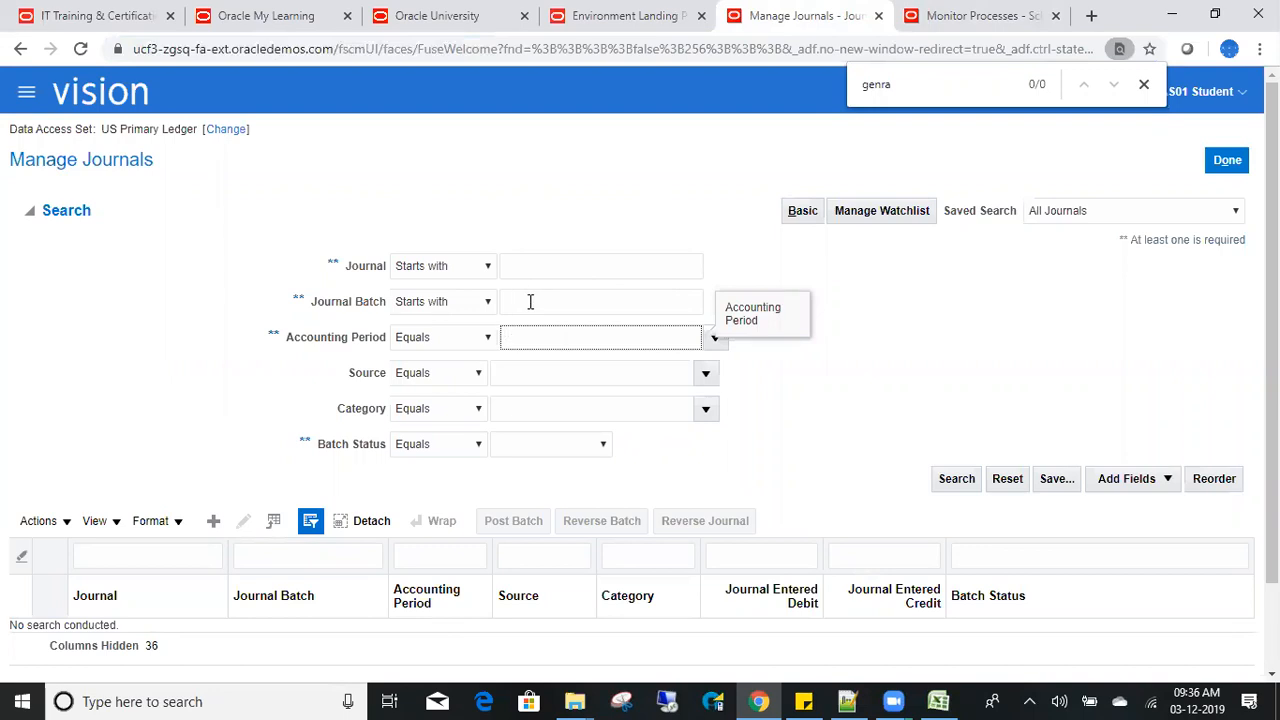
pyautogui.click(529, 300)
pyautogui.write('JE')
pyautogui.click(954, 482)
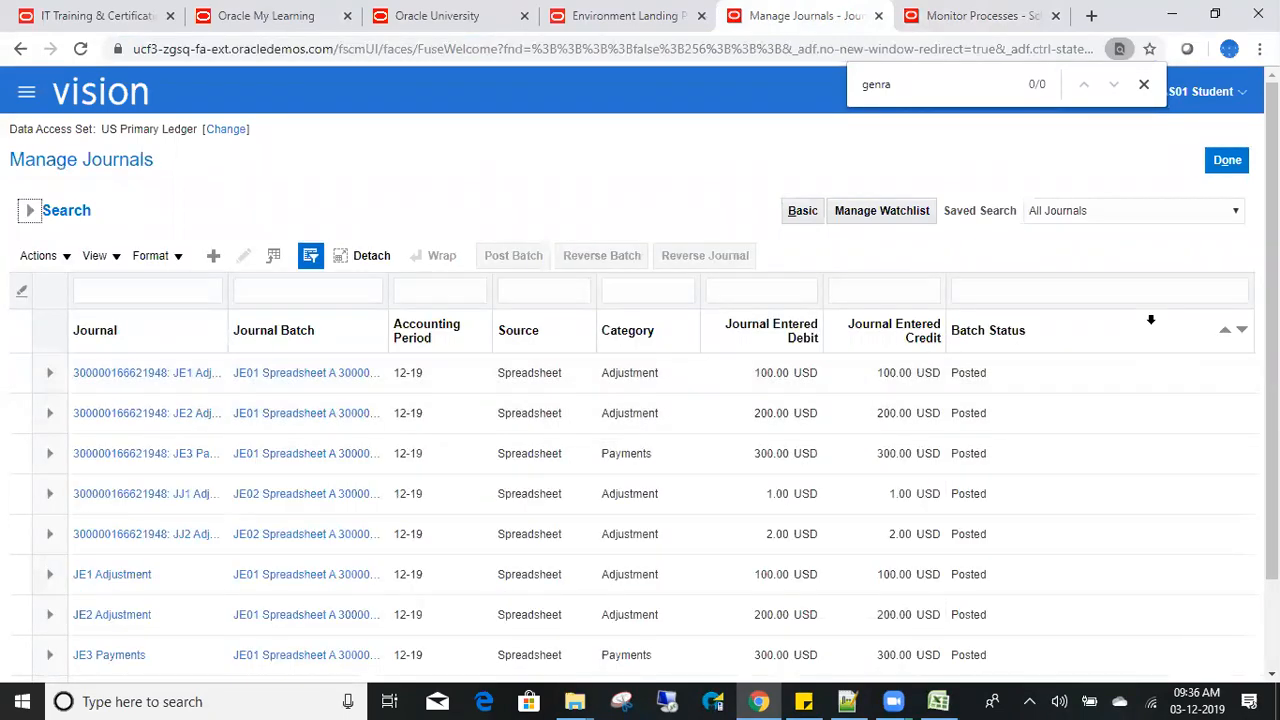
pyautogui.scroll(-2, 1272, 330)
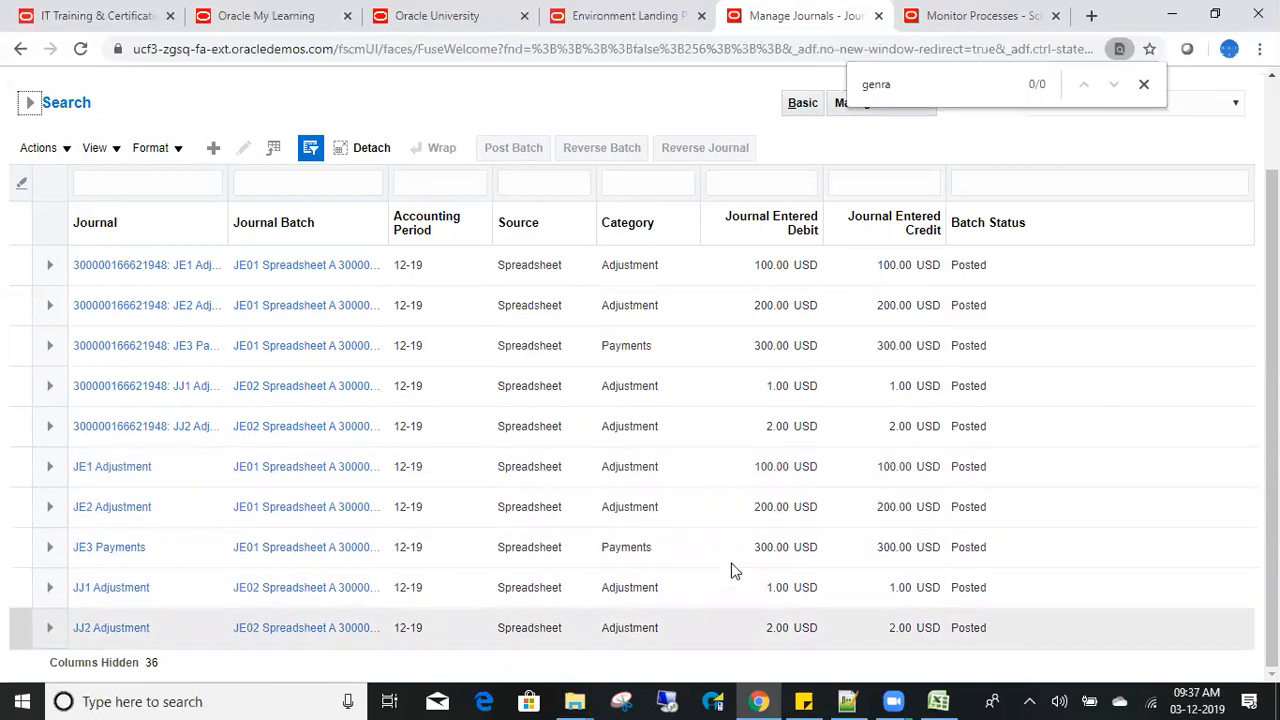
# Check the Entered Debit and Entered Credit amounts on Excel's Multiple Journals sheet, then return to Manage Journals.
pyautogui.click(939, 701)
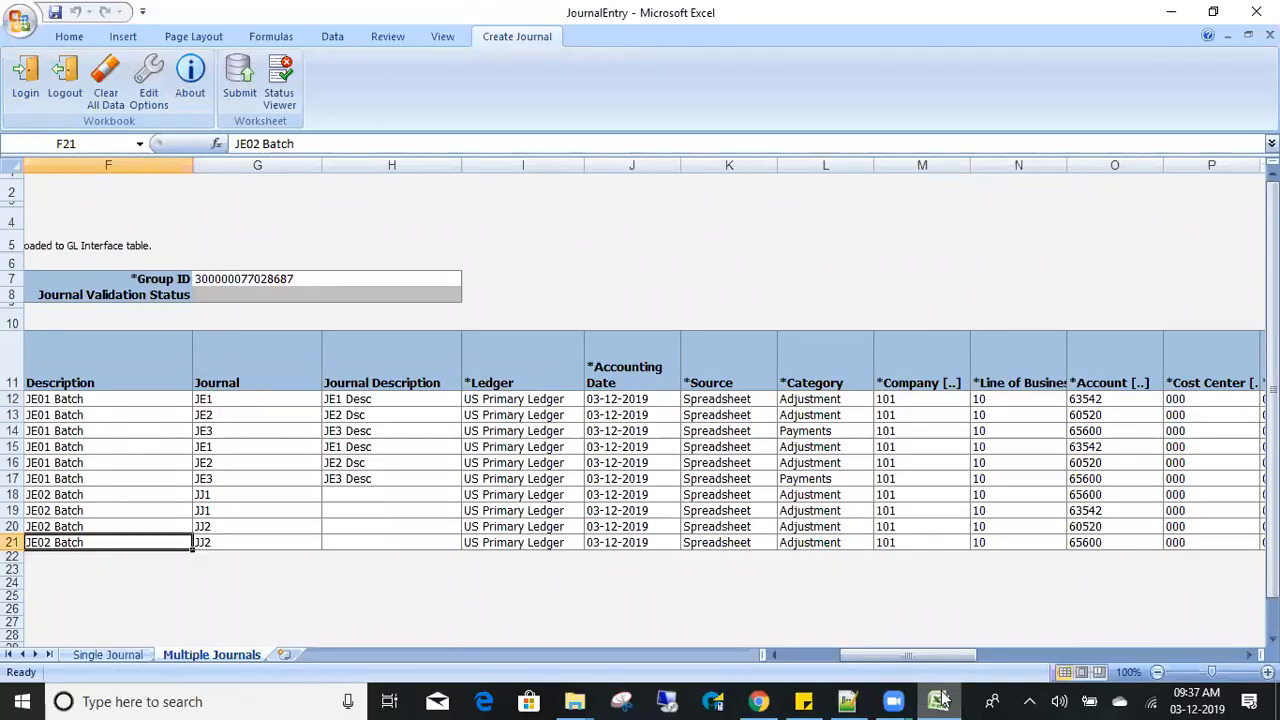
pyautogui.press('Right')
pyautogui.press('Right')
pyautogui.press('Right')
pyautogui.press('Right')
pyautogui.press('Right')
pyautogui.press('Right')
pyautogui.press('Right')
pyautogui.press('Right')
pyautogui.press('Right')
pyautogui.press('Right')
pyautogui.press('Right')
pyautogui.press('Right')
pyautogui.press('Right')
pyautogui.press('Right')
pyautogui.press('Right')
pyautogui.press('Right')
pyautogui.press('Right')
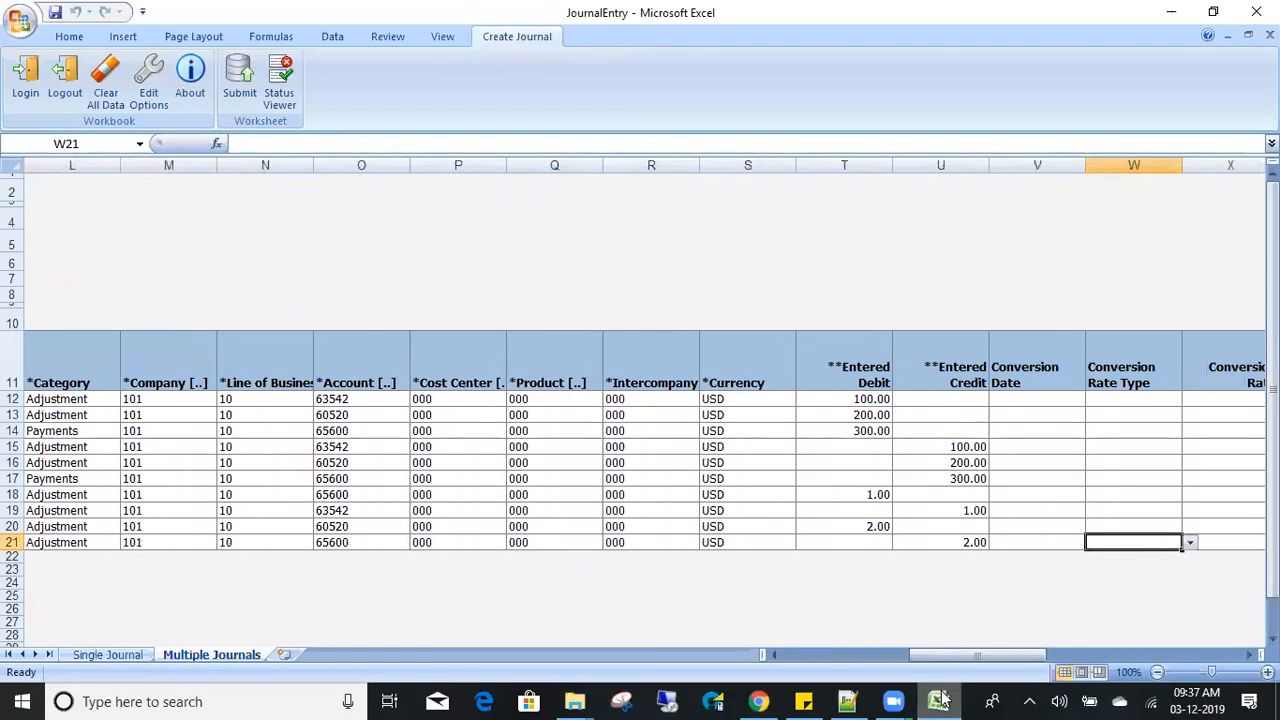
pyautogui.press('Left')
pyautogui.press('Left')
pyautogui.press('Left')
pyautogui.press('Up')
pyautogui.press('Up')
pyautogui.press('Up')
pyautogui.press('Up')
pyautogui.press('Up')
pyautogui.click(941, 698)
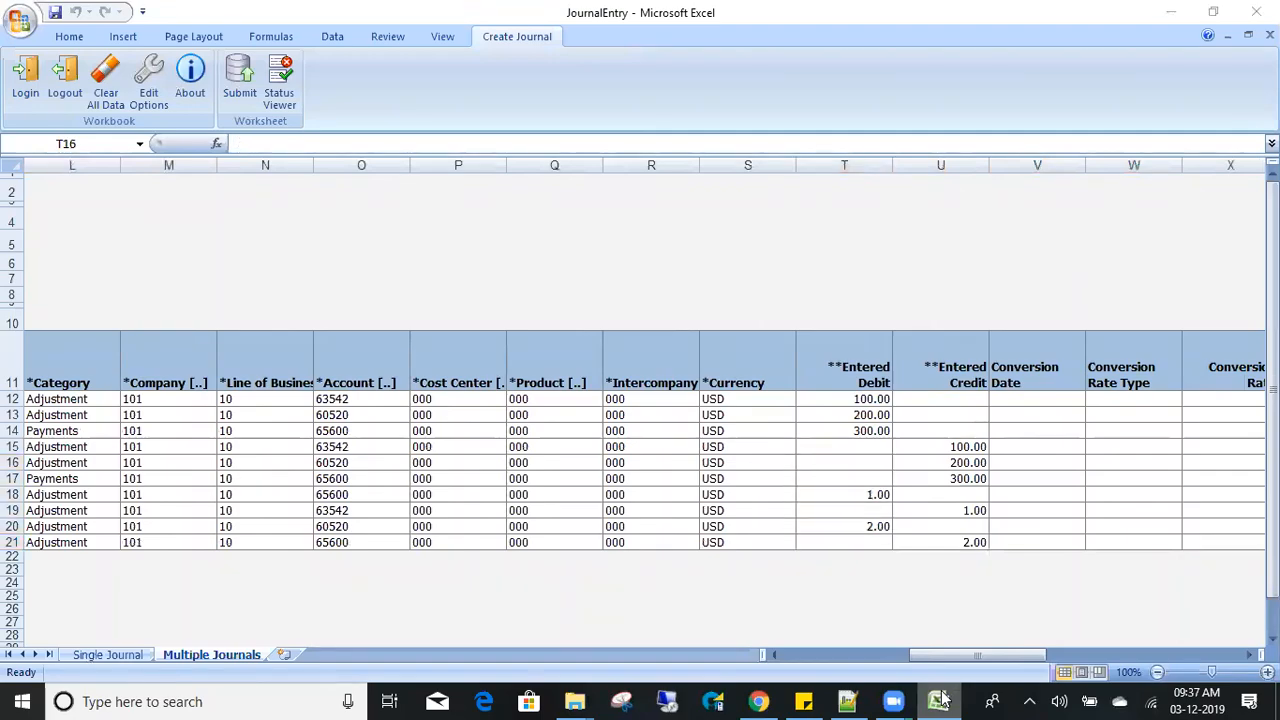
# Open the JE01 batch from the JE3 Payments row and confirm its Posted status.
pyautogui.click(125, 548)
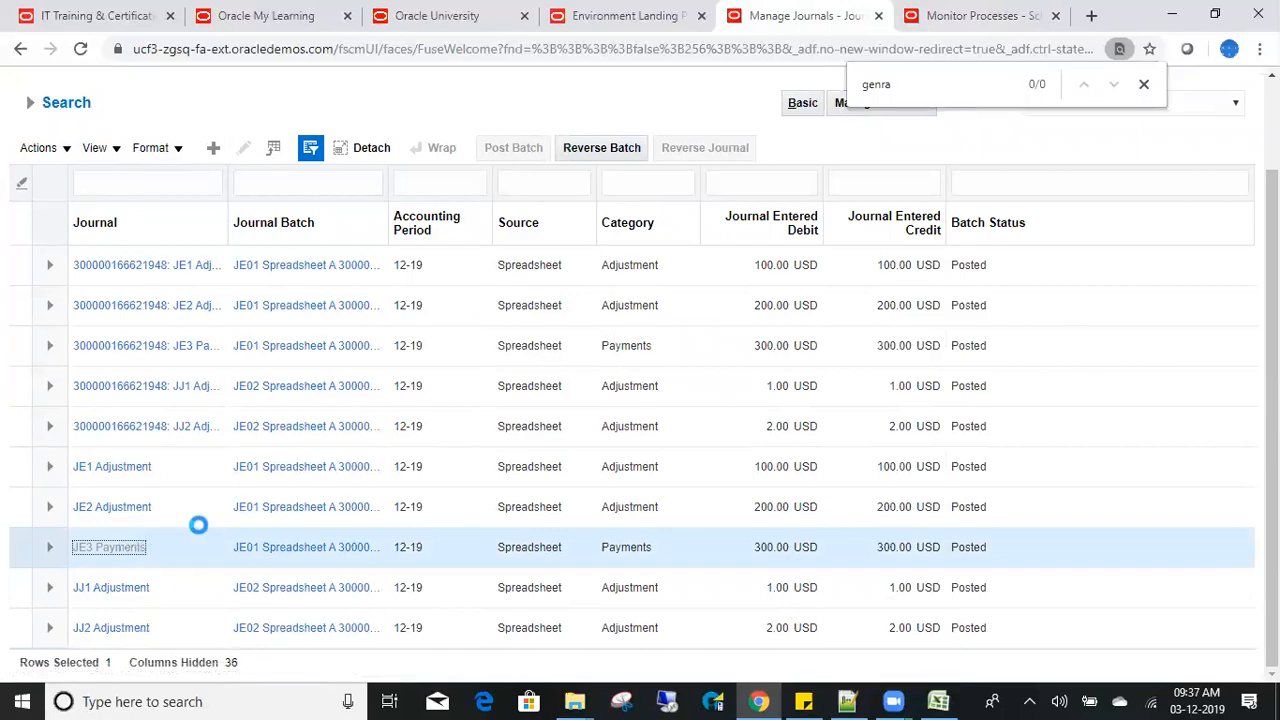
pyautogui.click(232, 540)
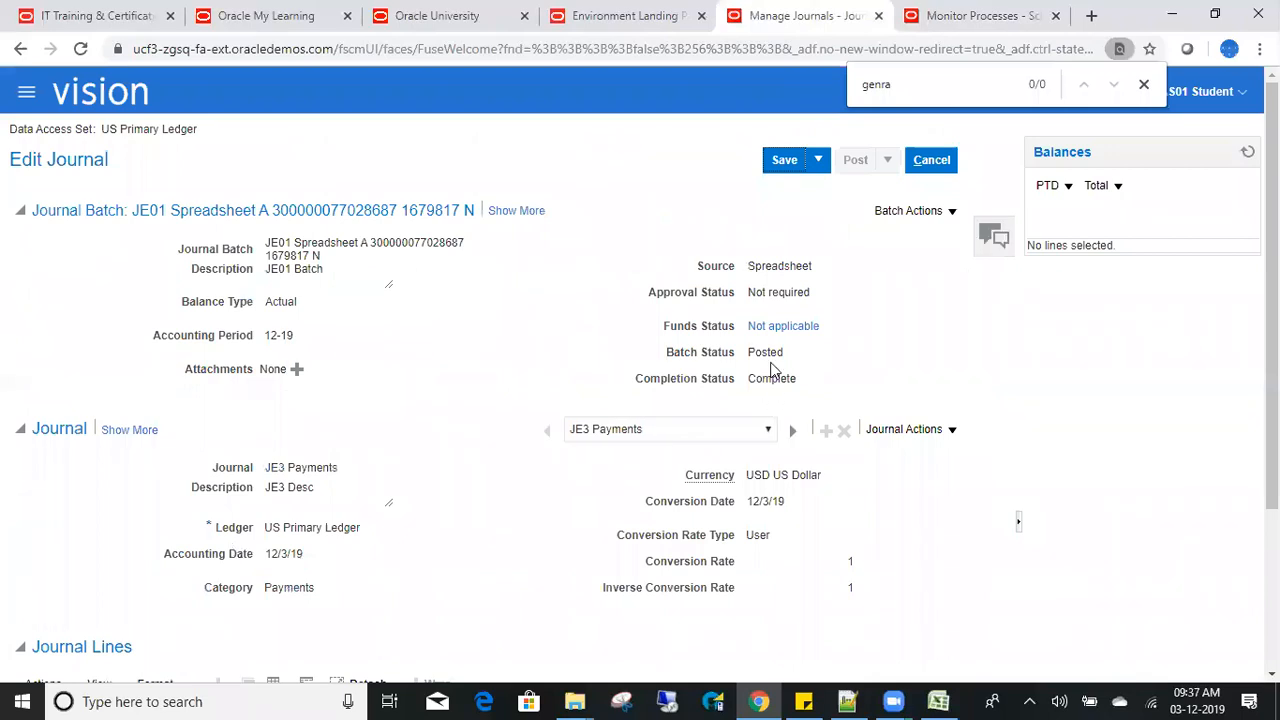
pyautogui.doubleClick(768, 352)
pyautogui.scroll(-1, 560, 350)
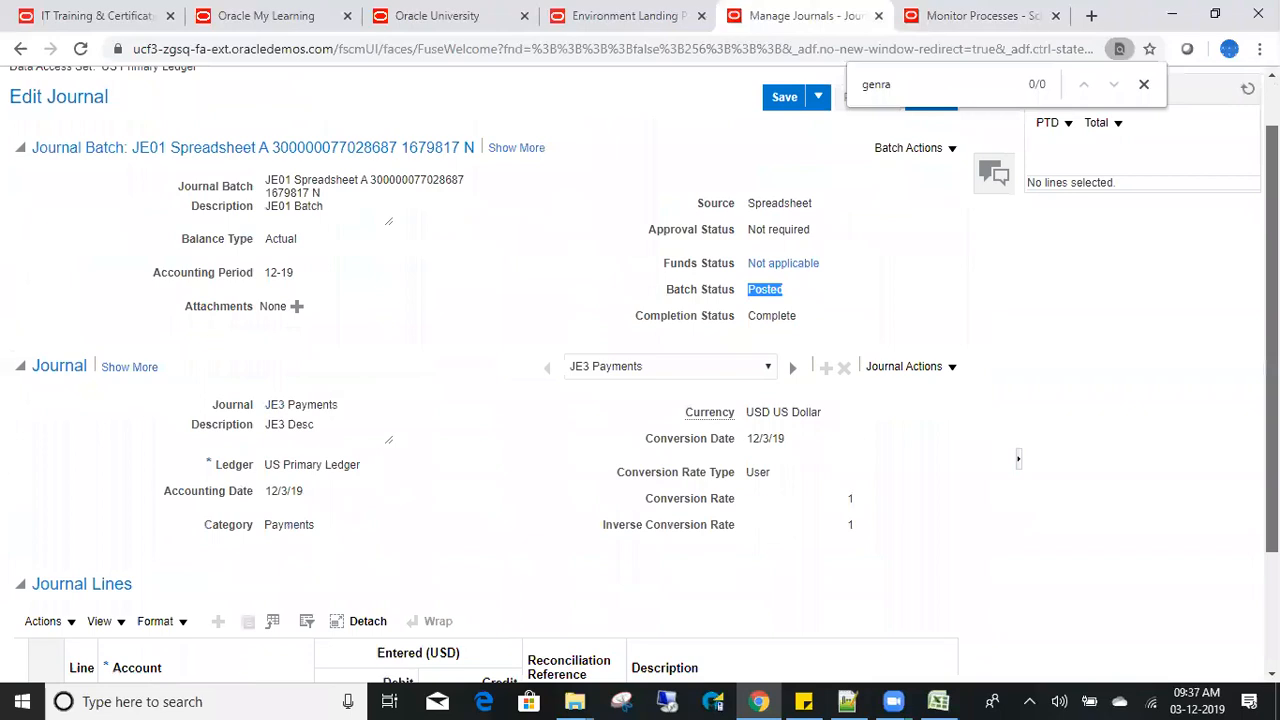
# Review the header: period 12-19, balance type Actual, JE01 Spreadsheet Batch, journal JE3 Payments.
pyautogui.tripleClick(277, 278)
pyautogui.doubleClick(279, 243)
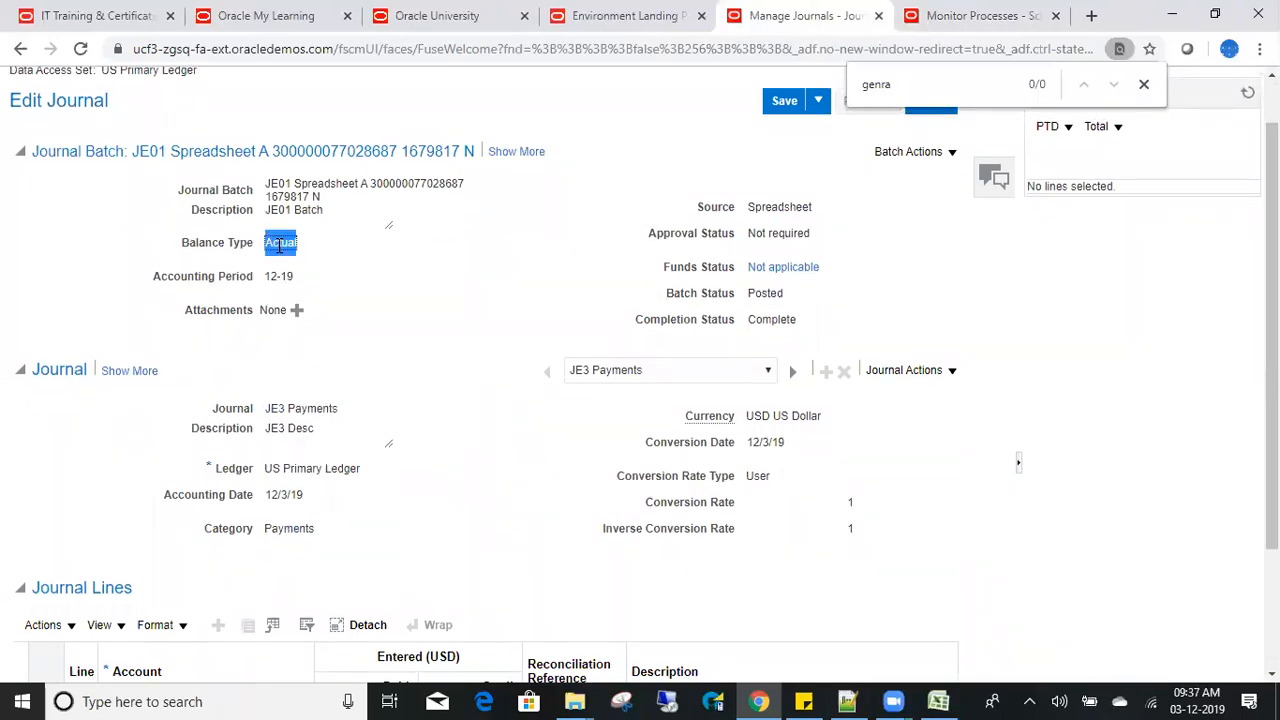
pyautogui.click(336, 212)
pyautogui.doubleClick(336, 212)
pyautogui.doubleClick(313, 185)
pyautogui.doubleClick(288, 210)
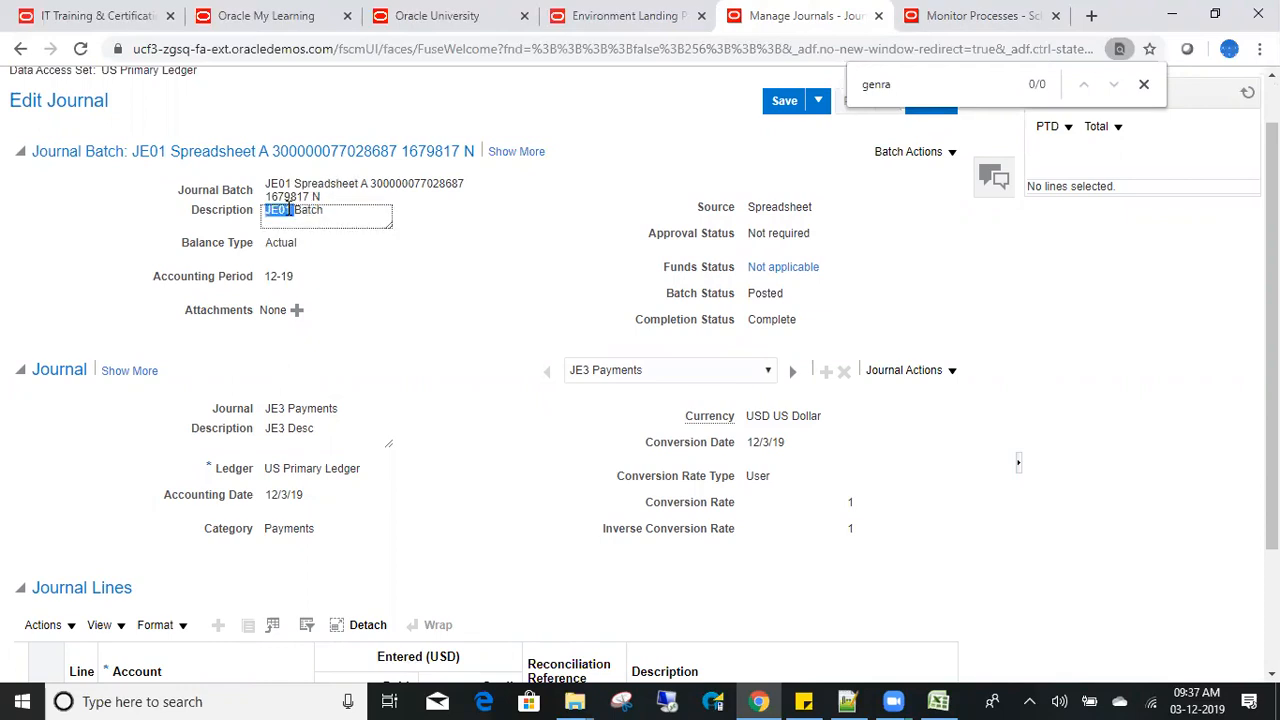
pyautogui.doubleClick(301, 409)
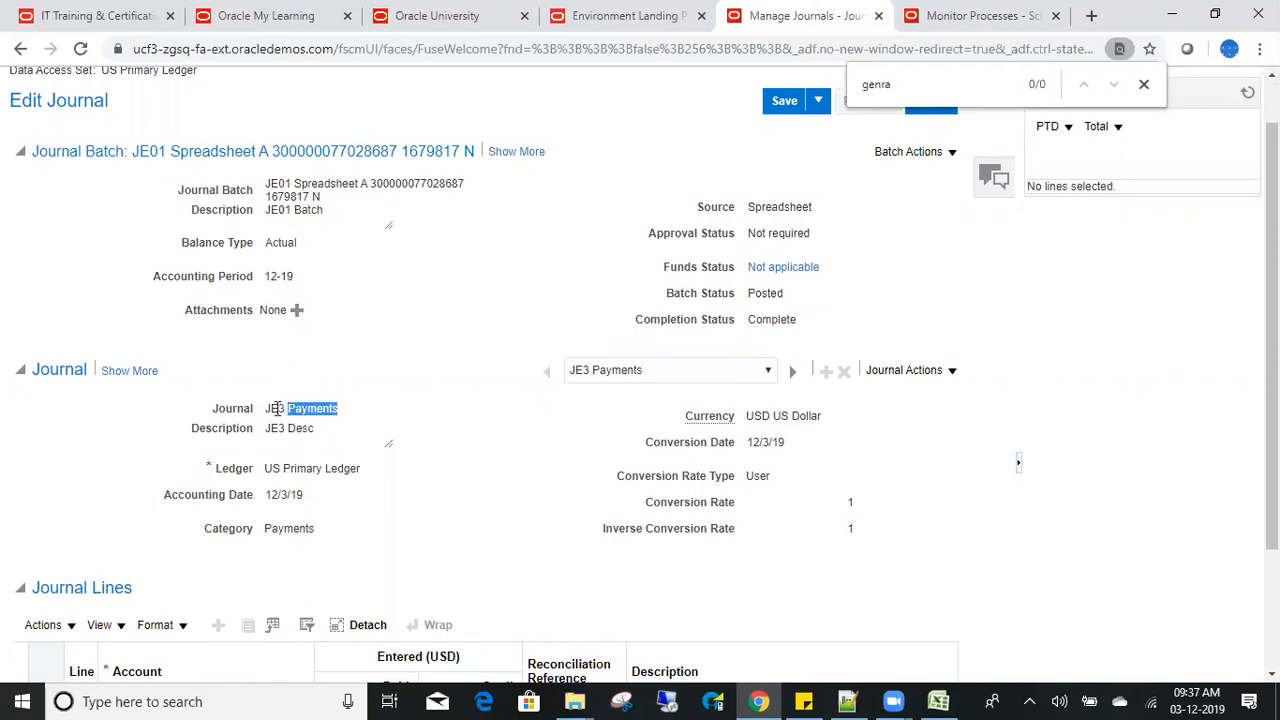
pyautogui.doubleClick(275, 409)
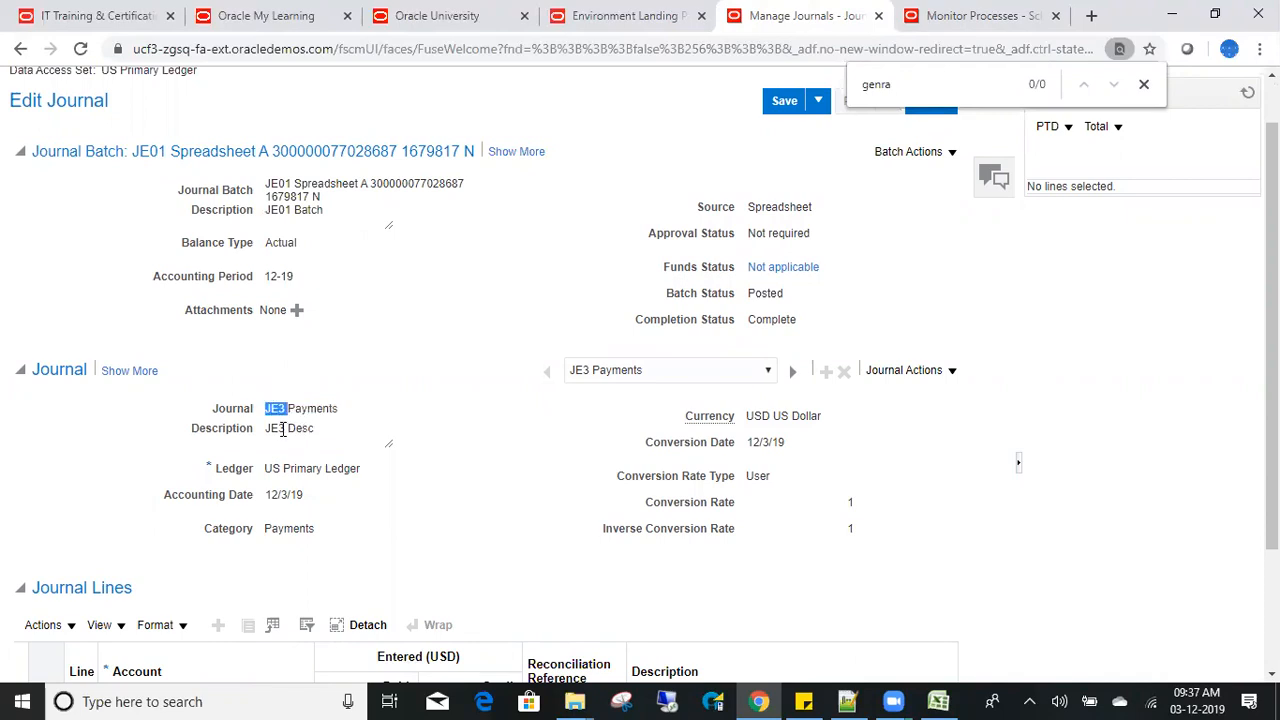
pyautogui.doubleClick(277, 428)
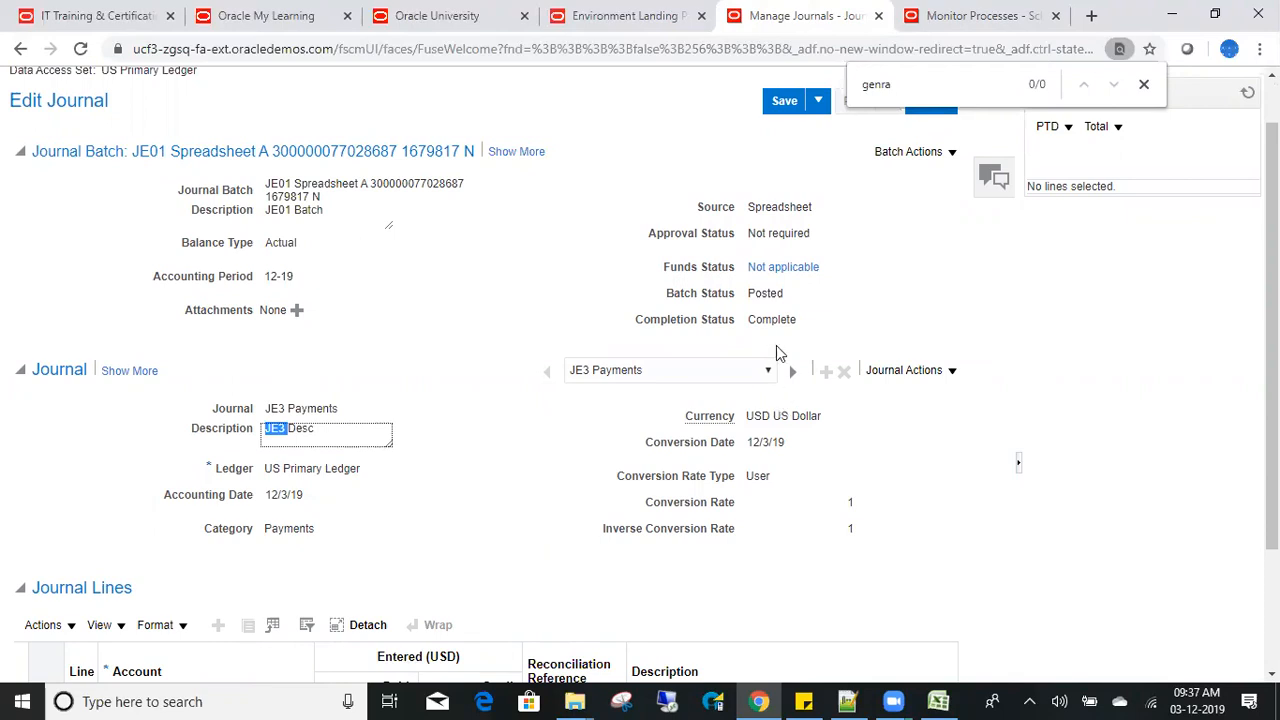
# Step through the batch's JE1 Adjustment, JE2 Adjustment and JE3 Payments journals, ending on JE2 Adjustment.
pyautogui.click(769, 371)
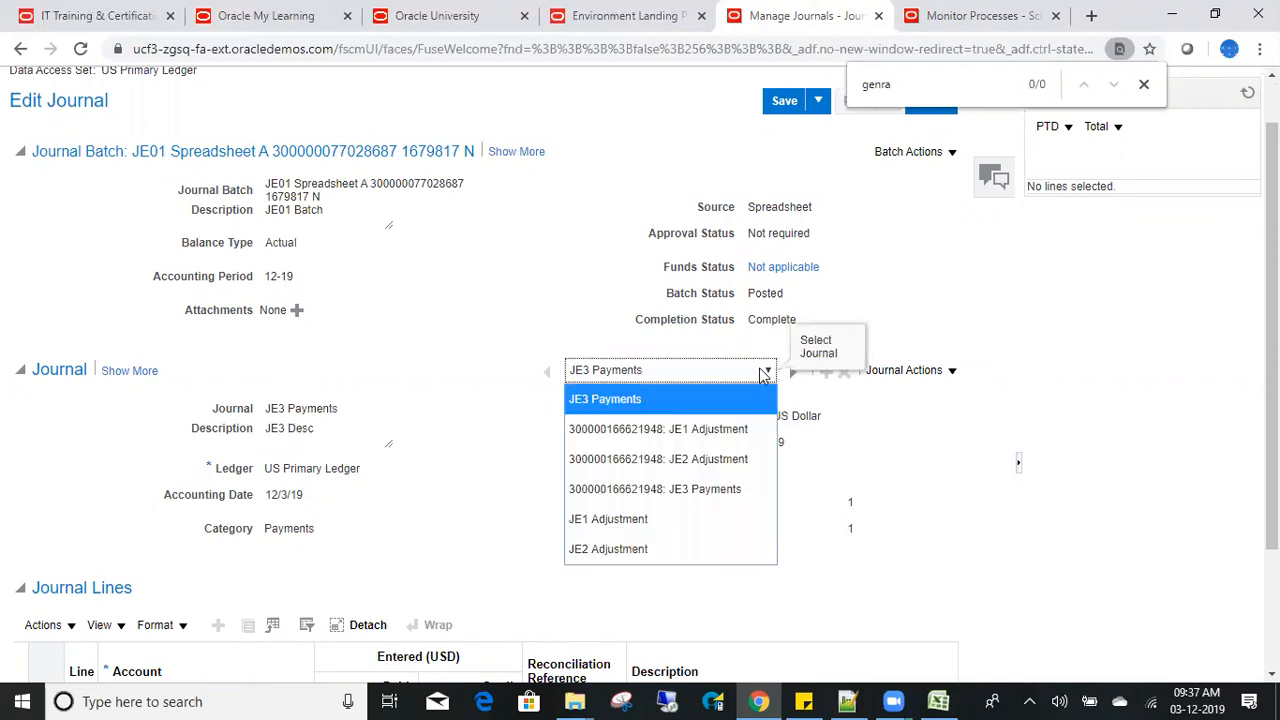
pyautogui.click(670, 530)
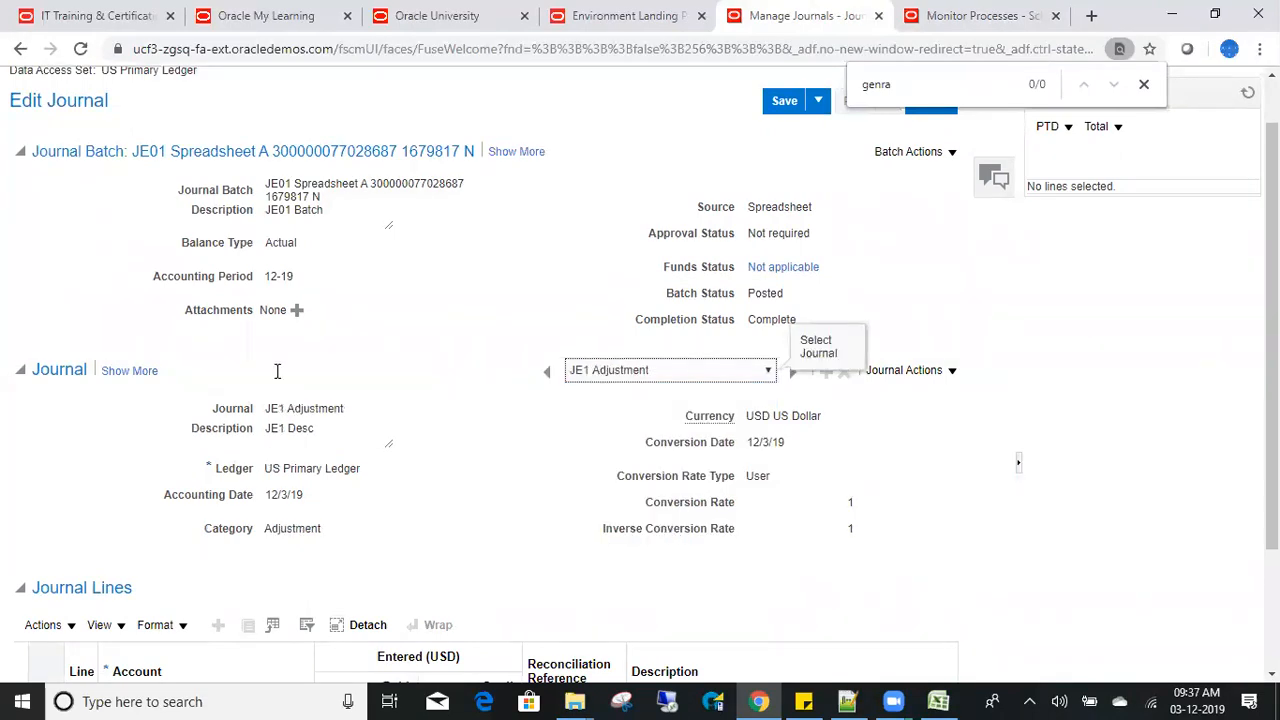
pyautogui.click(627, 378)
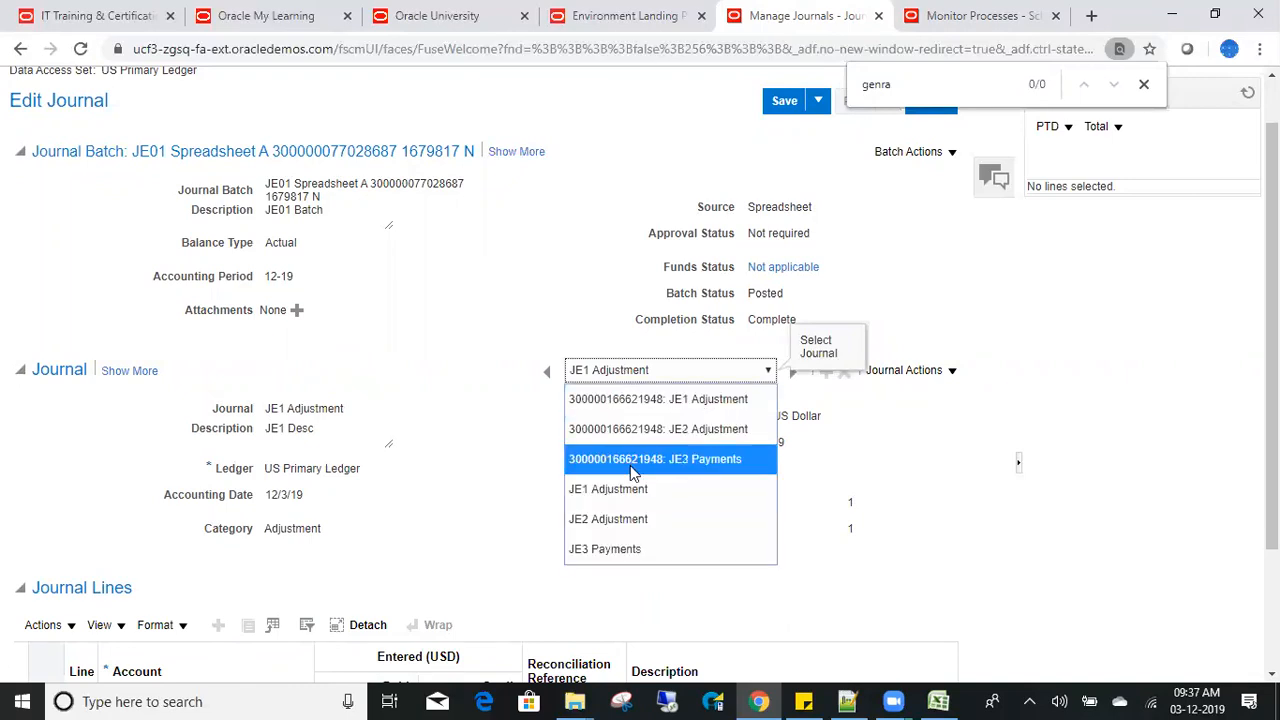
pyautogui.click(638, 518)
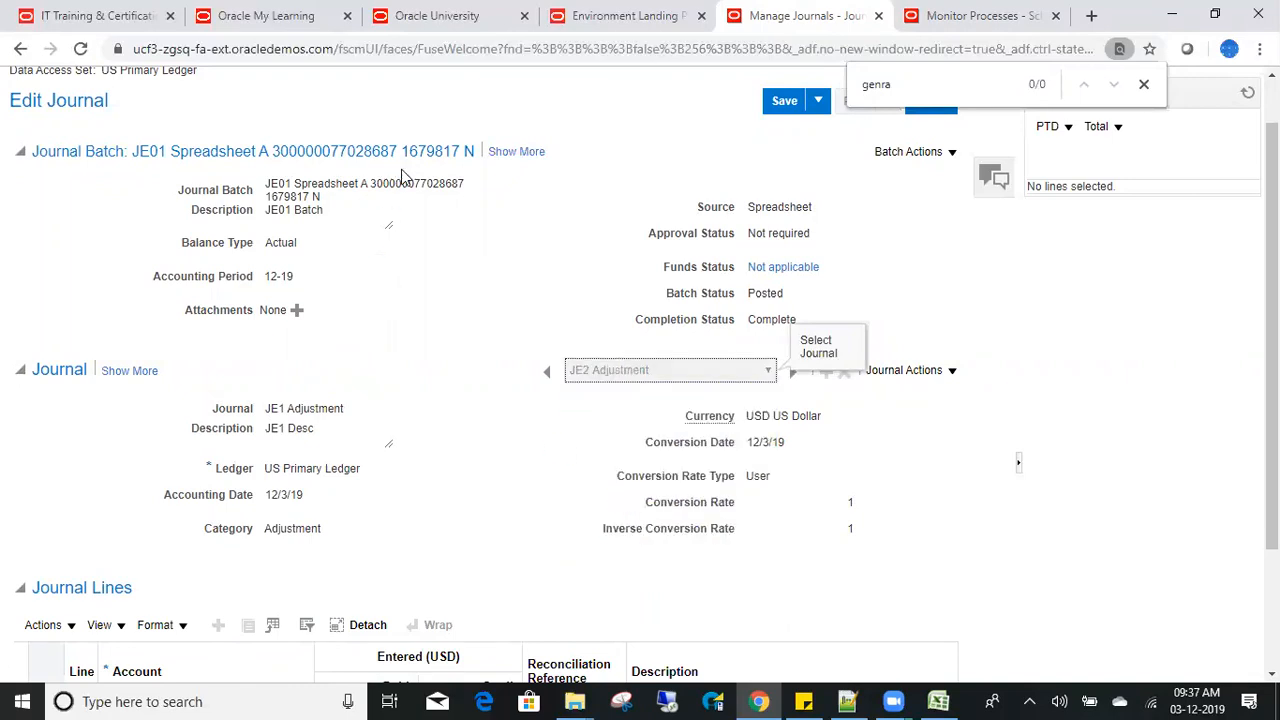
pyautogui.click(604, 372)
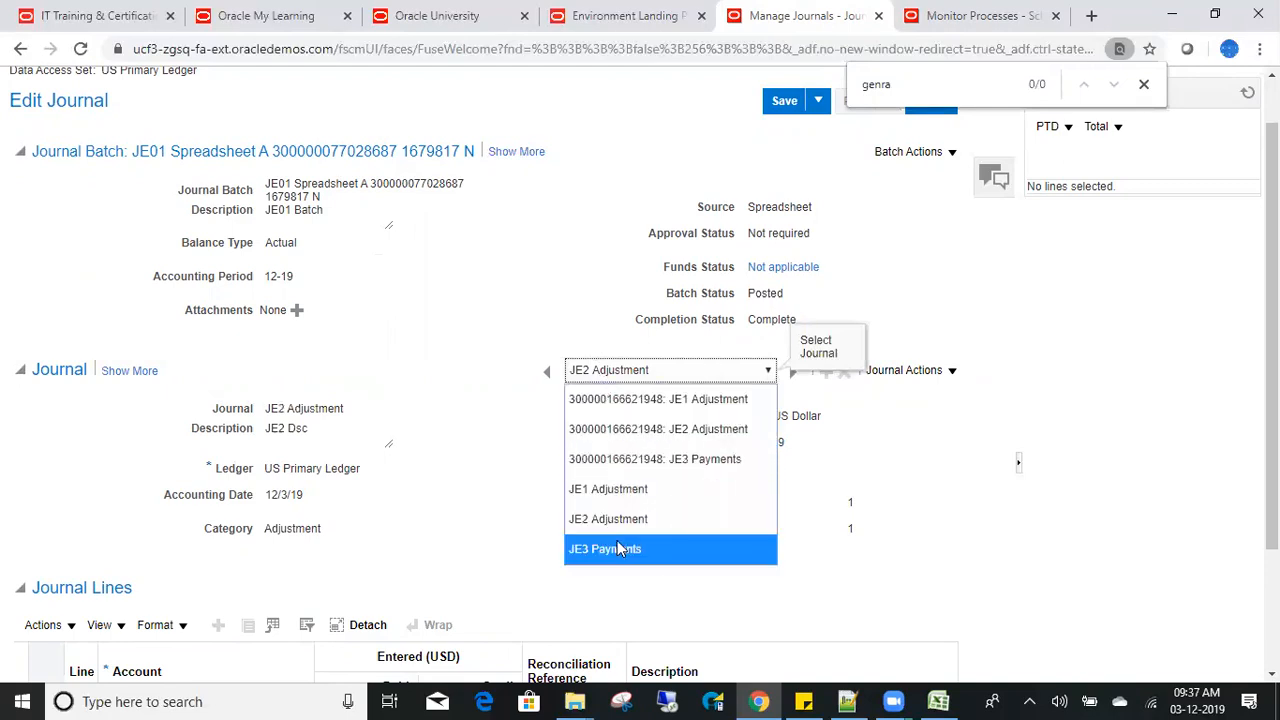
pyautogui.click(617, 545)
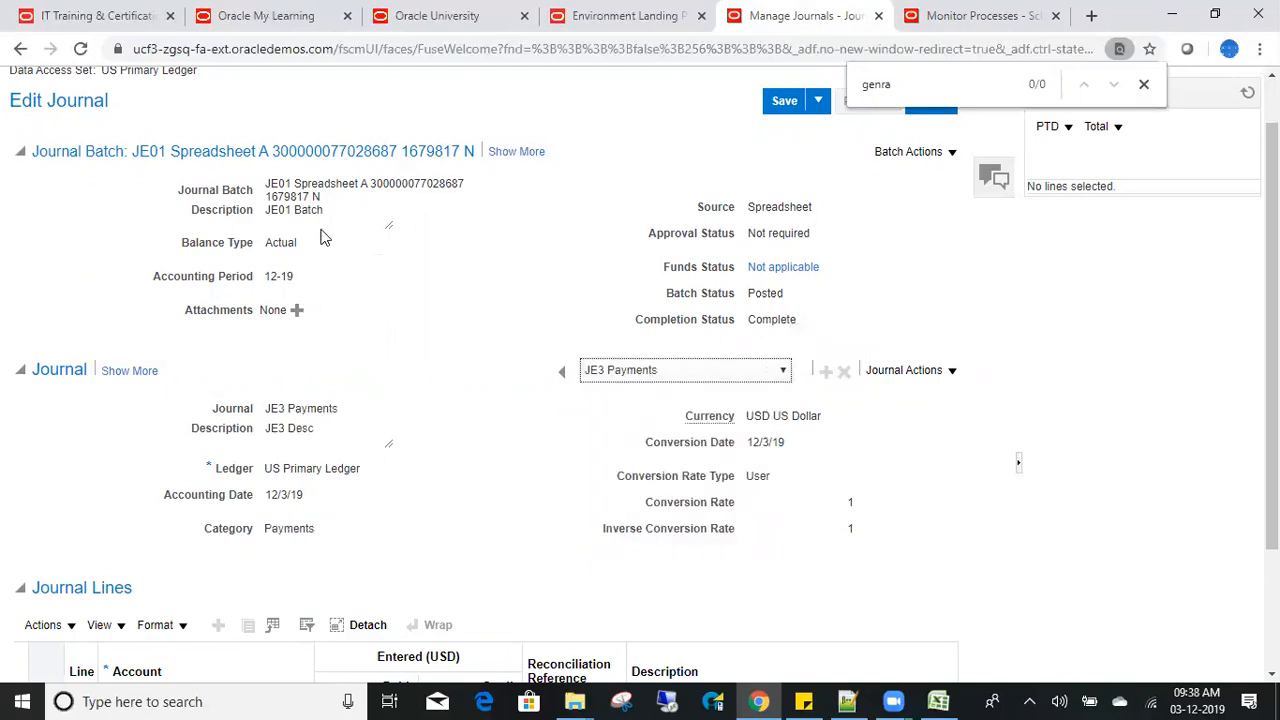
pyautogui.click(603, 372)
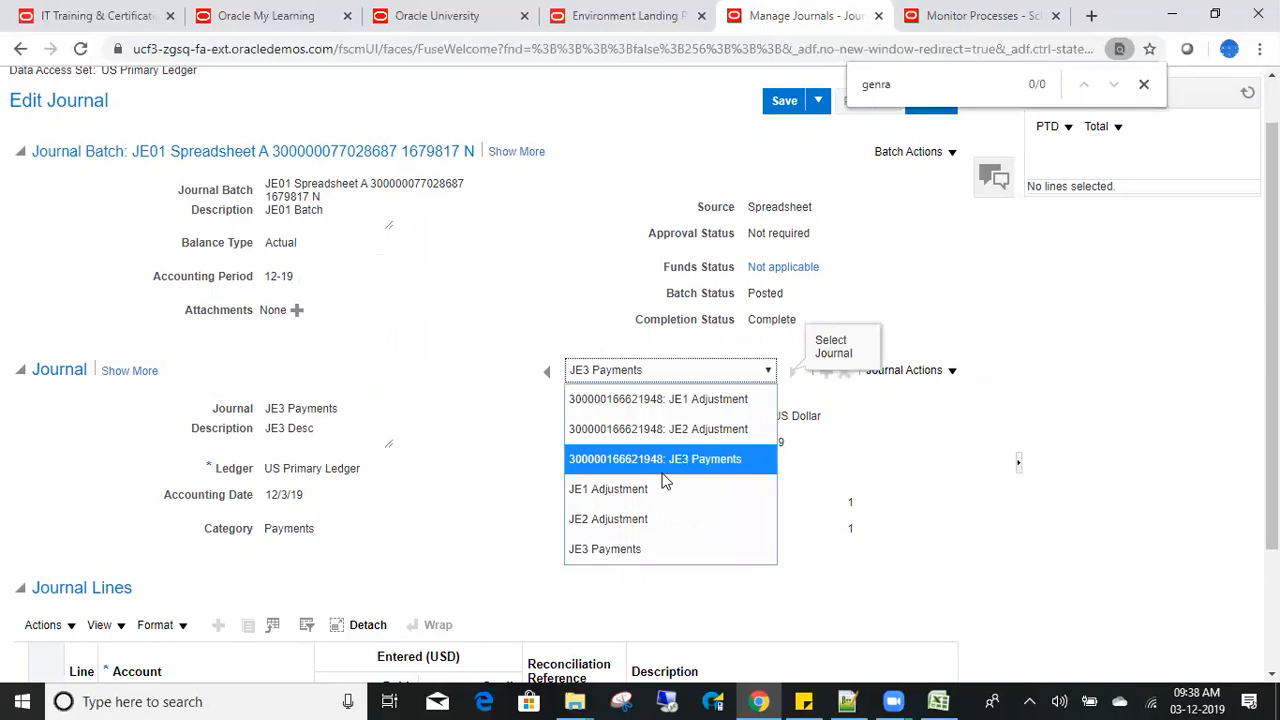
pyautogui.click(667, 461)
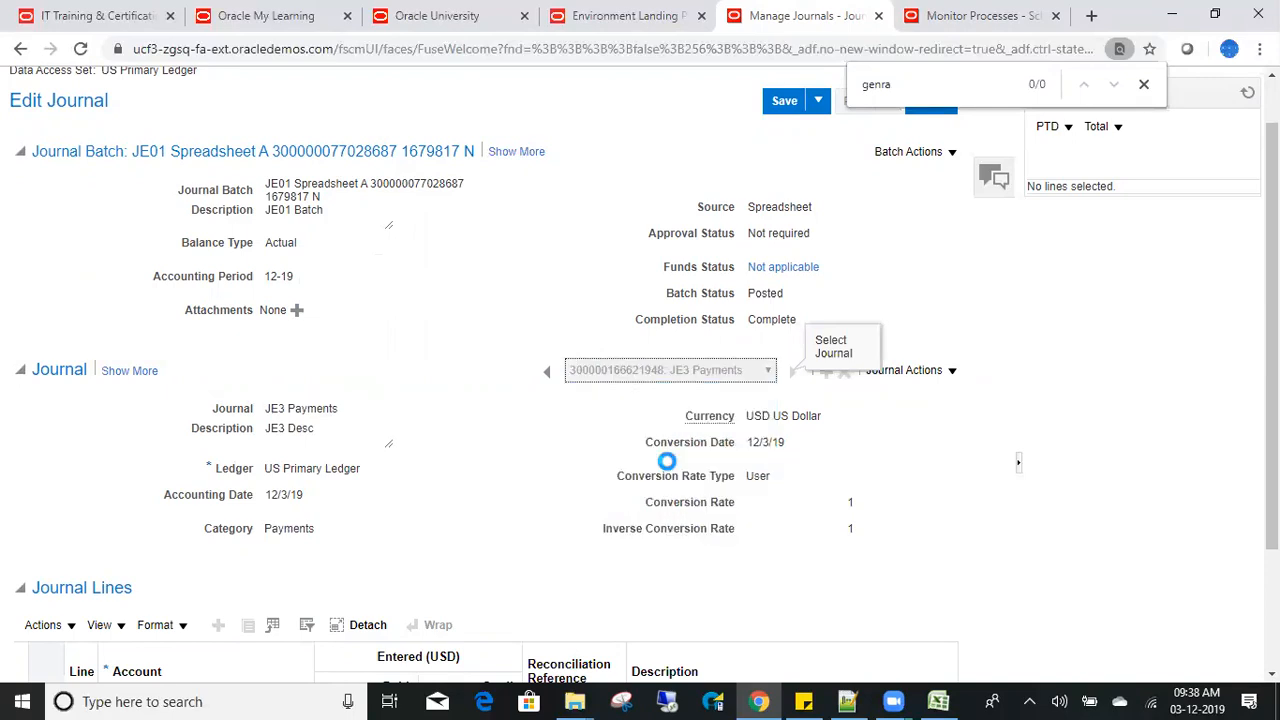
pyautogui.click(624, 373)
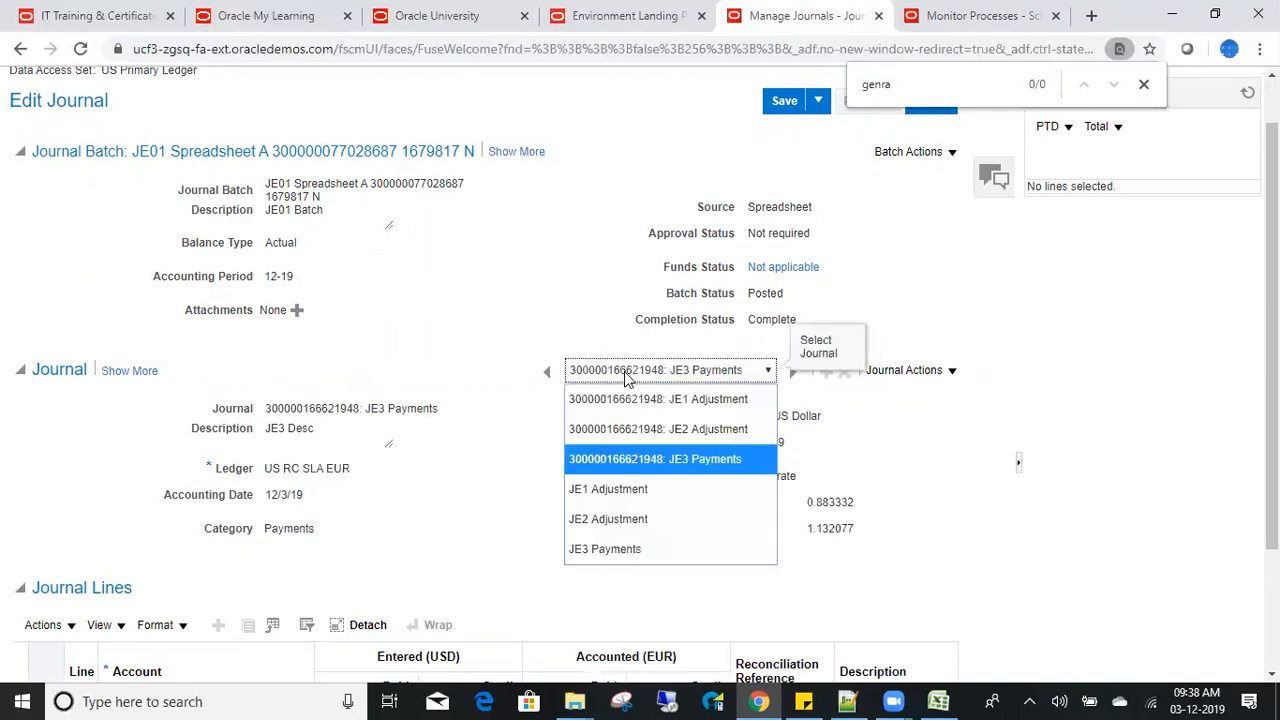
pyautogui.click(644, 428)
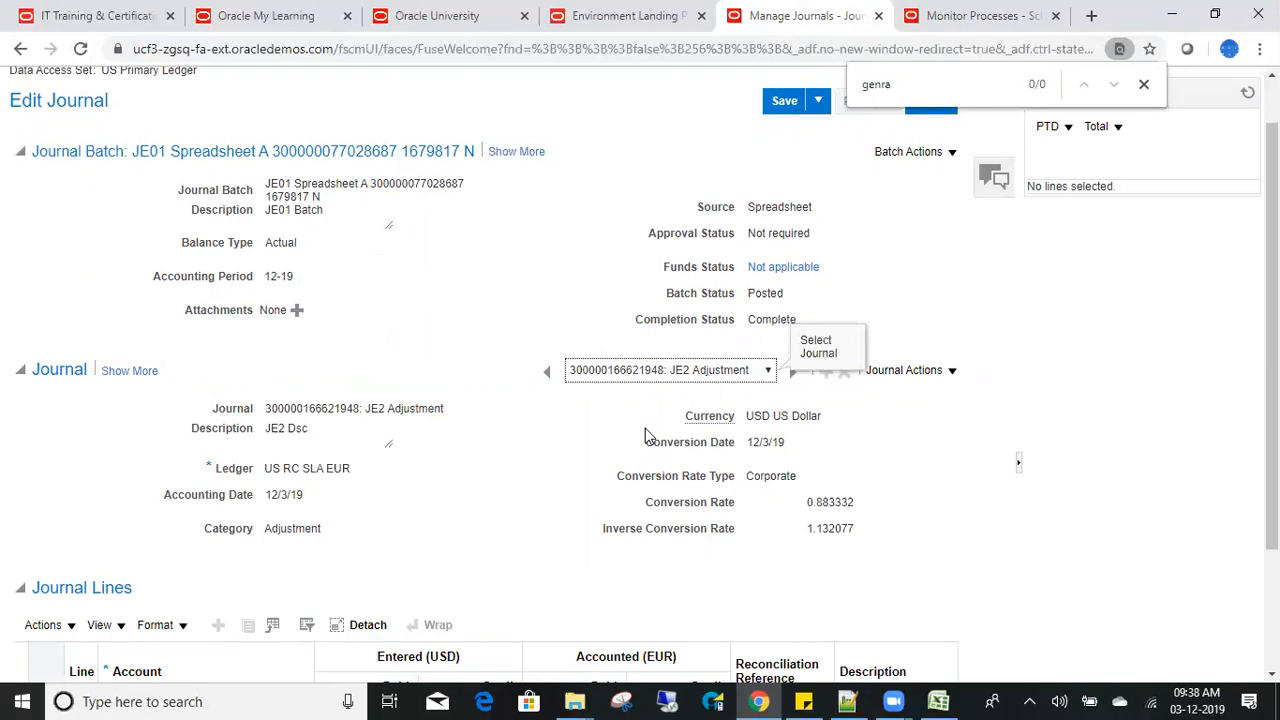
pyautogui.click(618, 375)
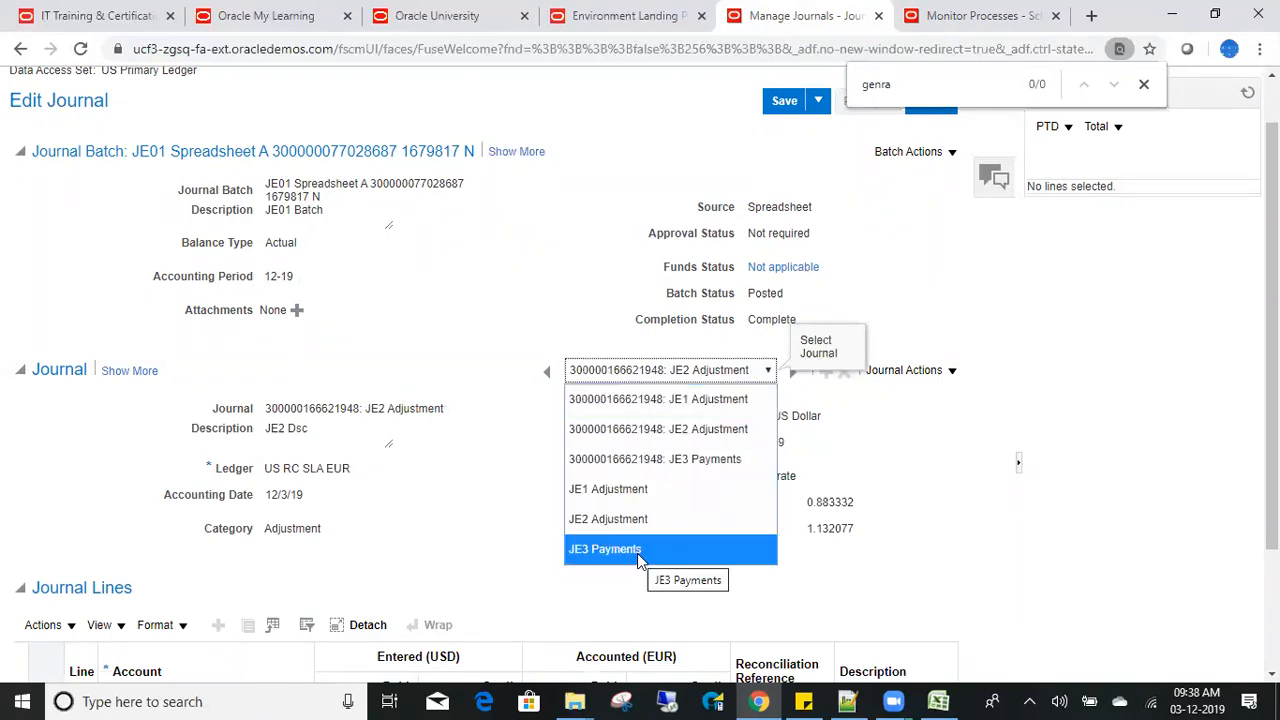
# Compare against the 200.00 and 300.00 debits in Excel rows 13 and 14, then return.
pyautogui.click(924, 700)
pyautogui.click(872, 415)
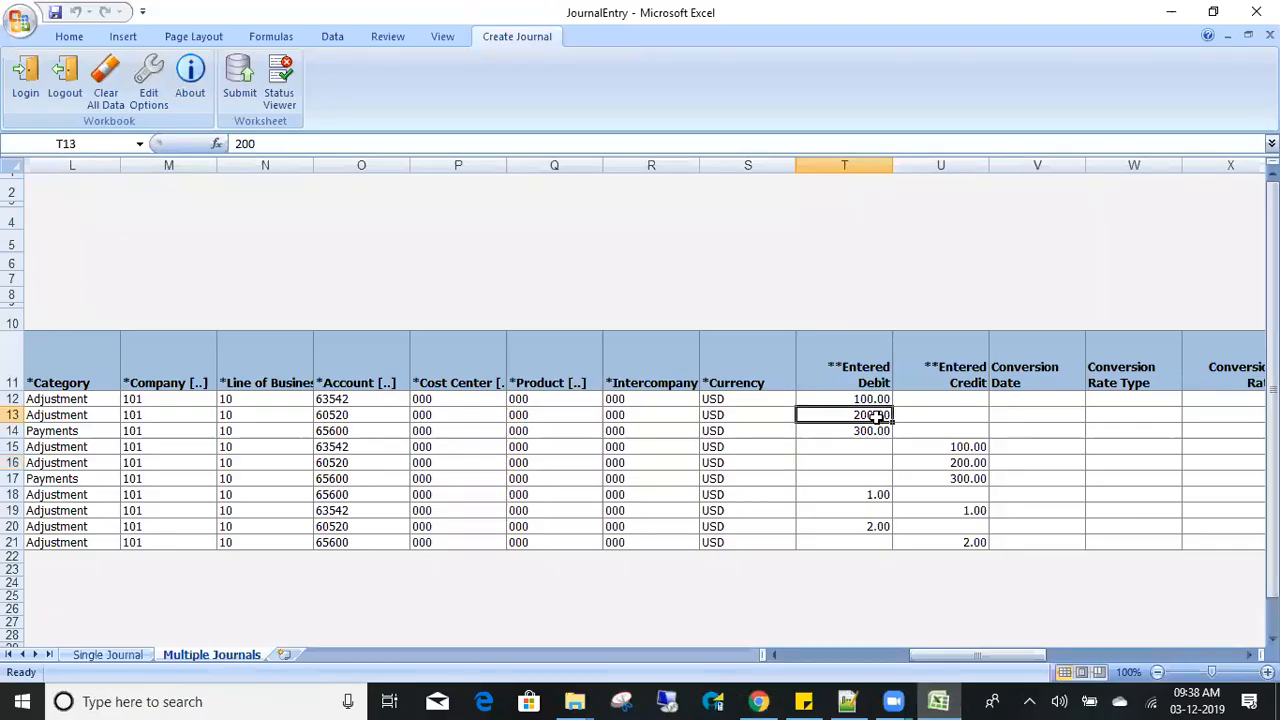
pyautogui.click(877, 432)
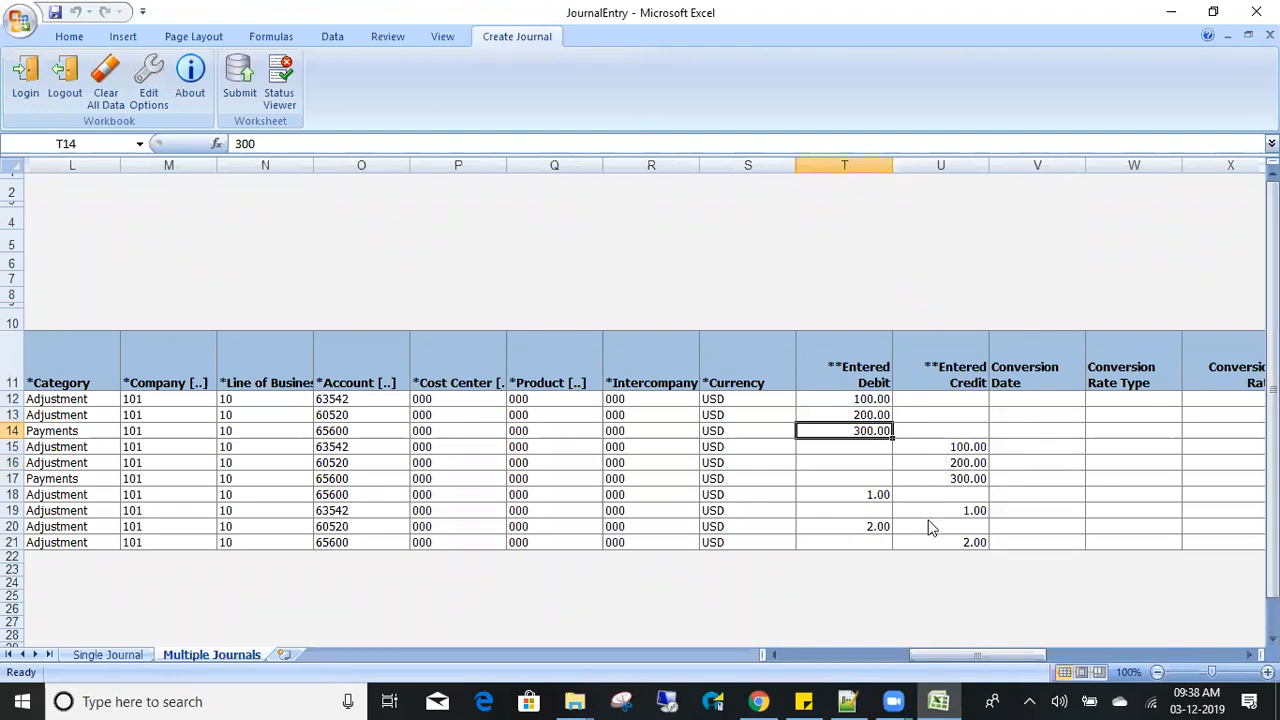
pyautogui.hotkey('alt', 'Tab')
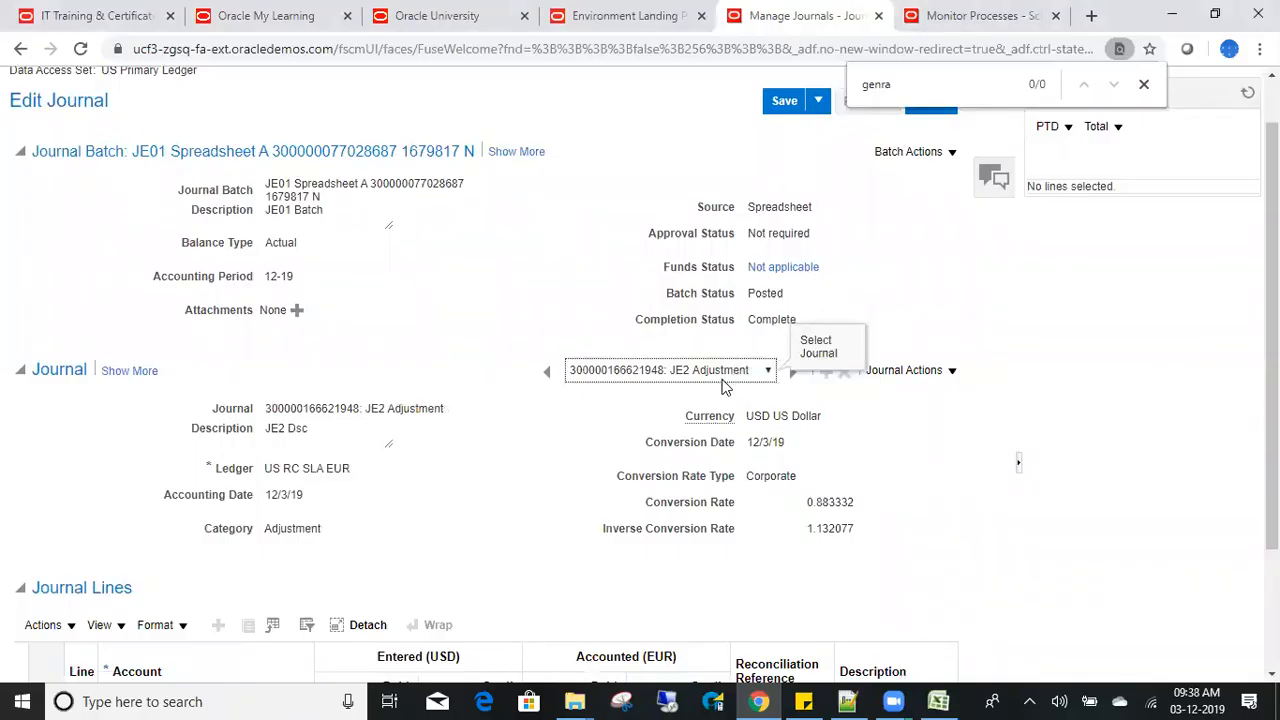
# Switch the Edit Journal view from JE2 Adjustment to JE1 Adjustment and review its lines.
pyautogui.click(724, 384)
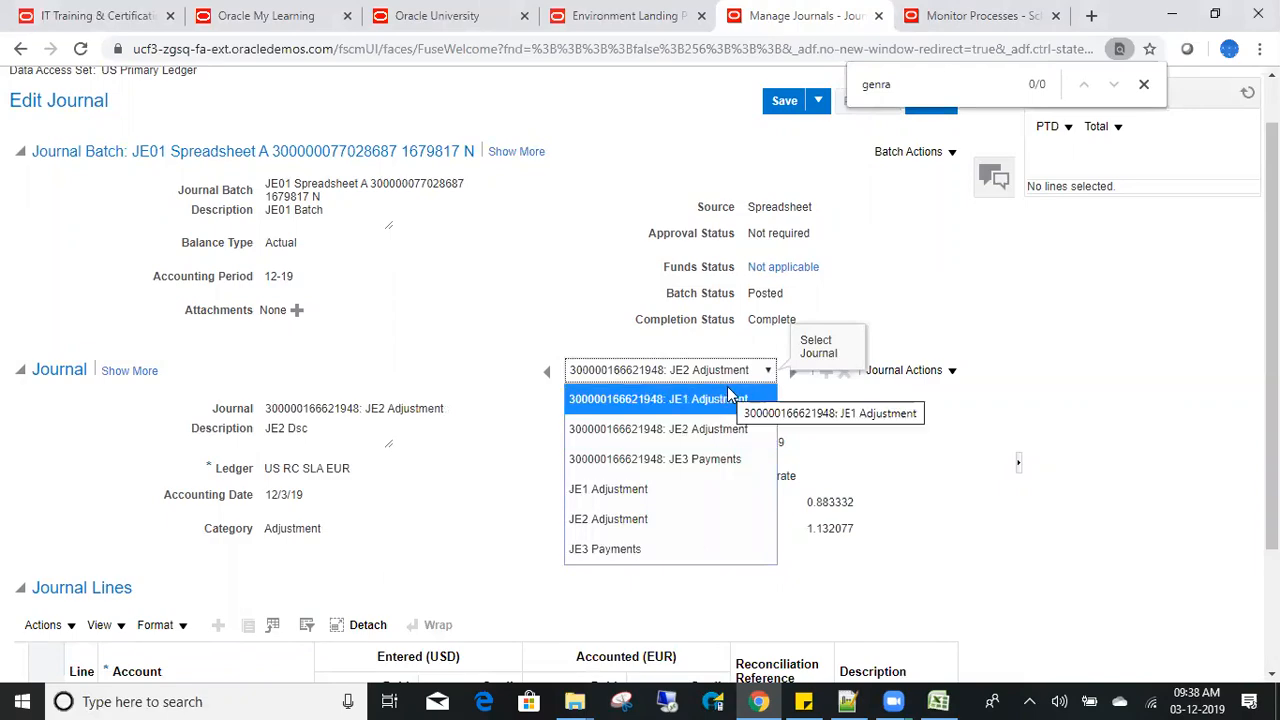
pyautogui.hotkey('alt', 'Tab')
pyautogui.hotkey('alt', 'Tab')
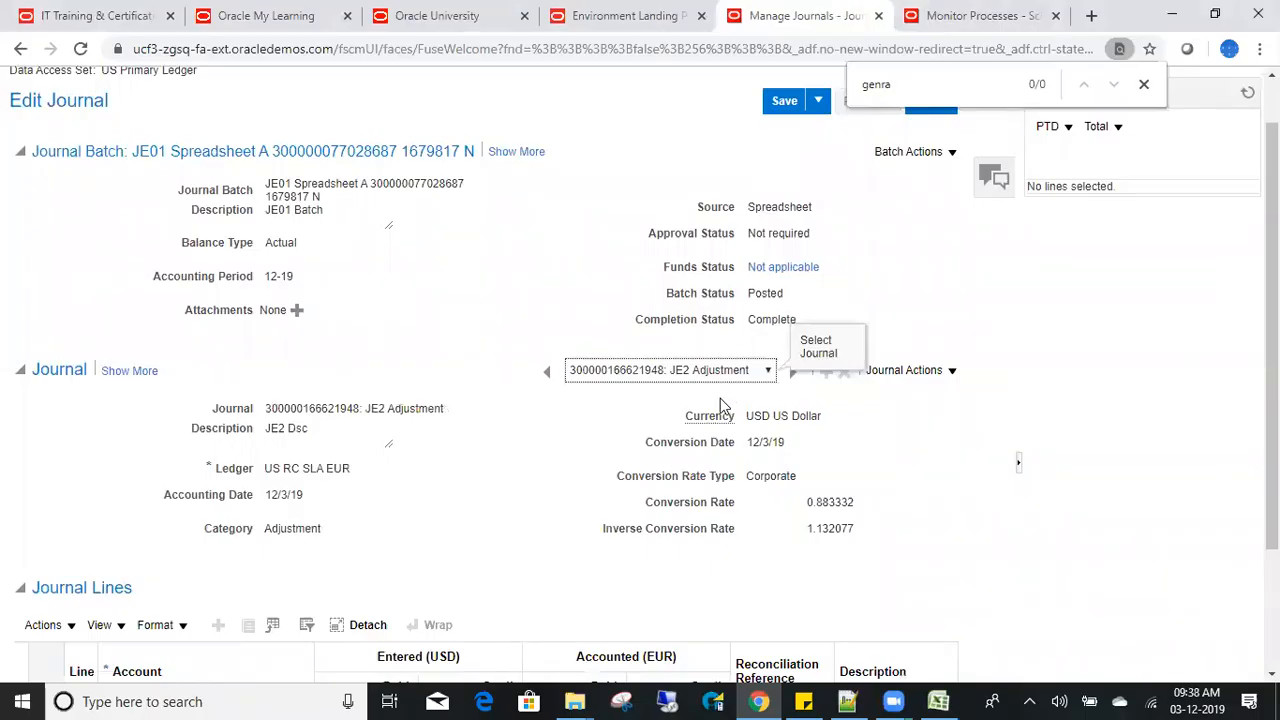
pyautogui.click(718, 383)
pyautogui.click(718, 420)
pyautogui.click(727, 373)
pyautogui.click(720, 425)
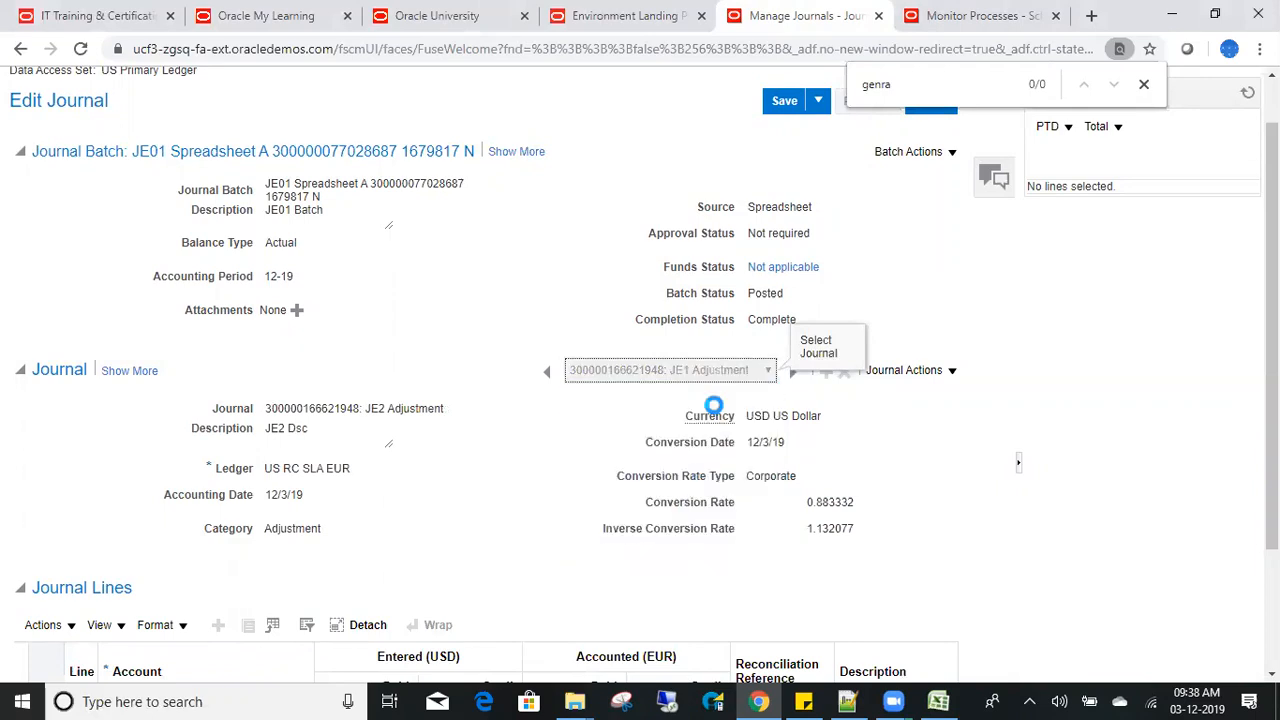
pyautogui.scroll(-2, 1106, 334)
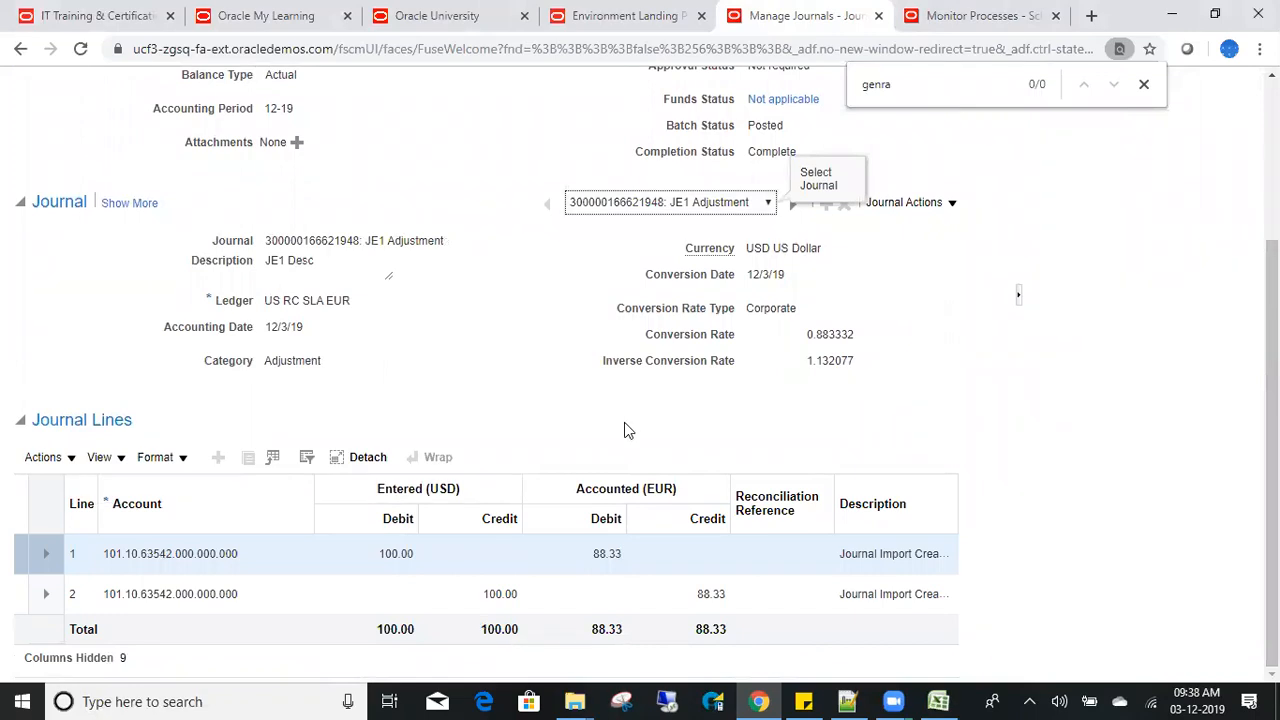
# Cycle through JE3 Payments, JE2 Adjustment and JE1 Adjustment, ending on JE3 Payments at the top.
pyautogui.click(712, 208)
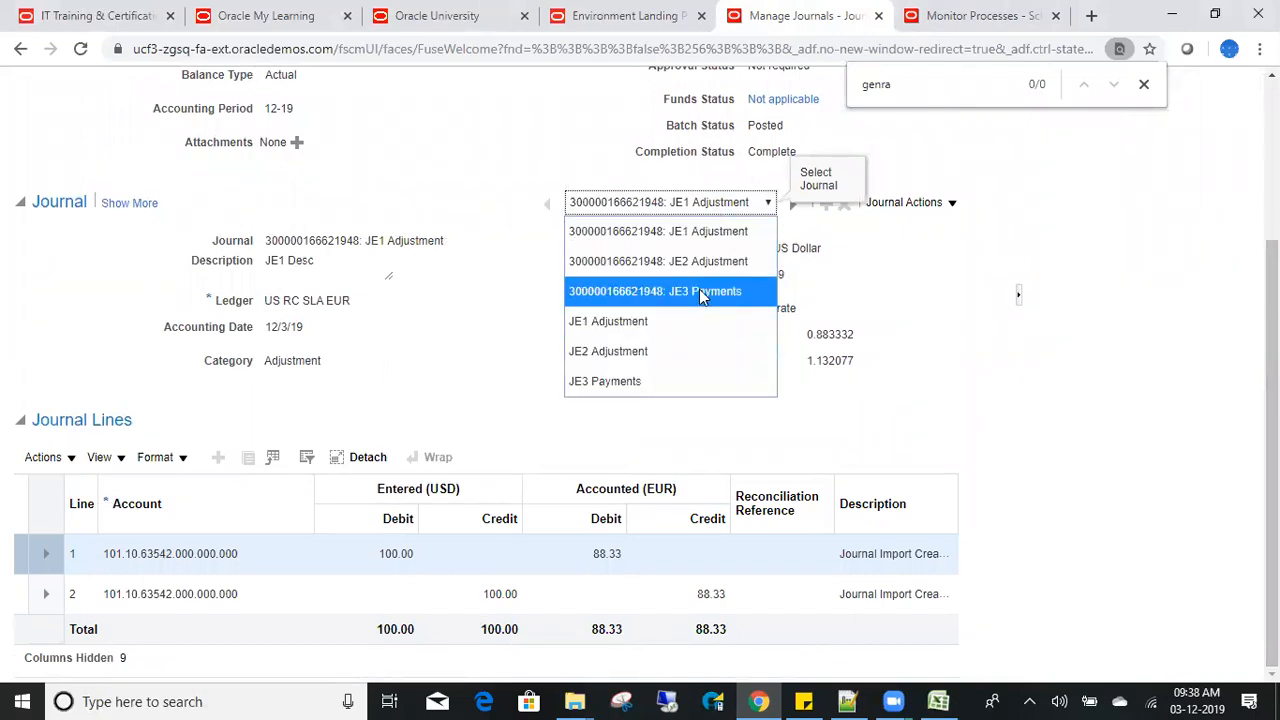
pyautogui.click(699, 290)
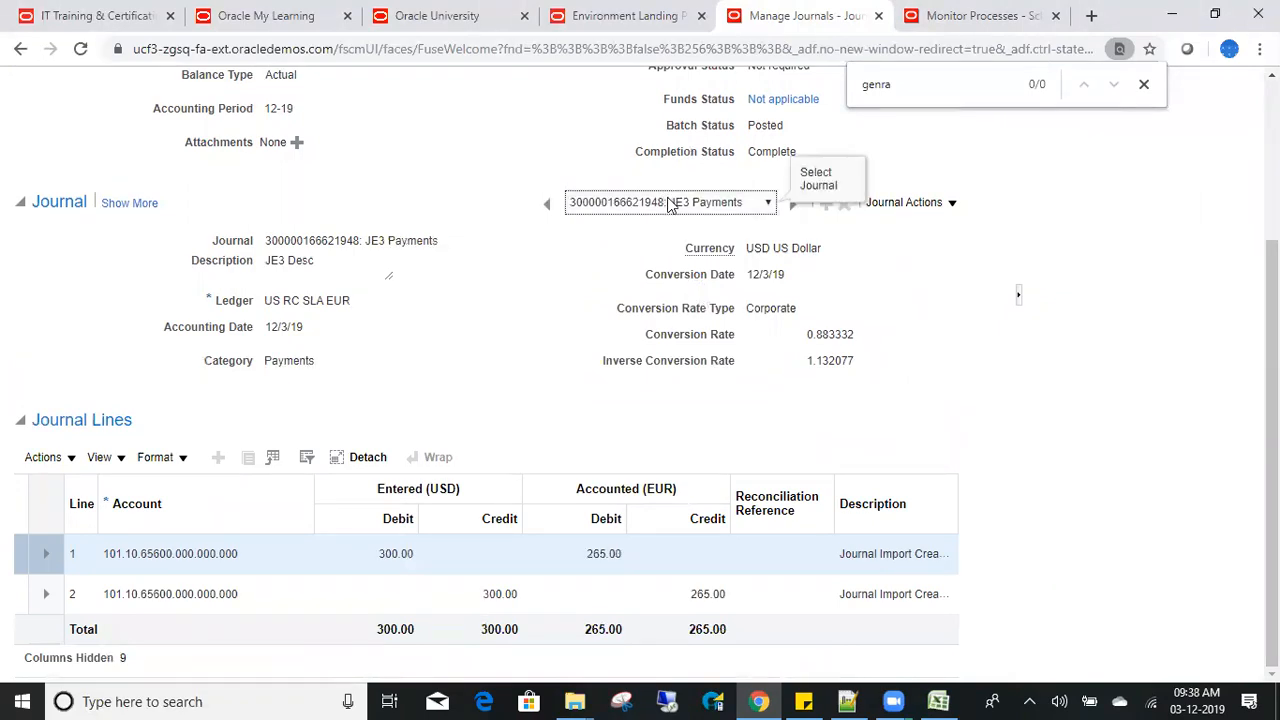
pyautogui.click(670, 203)
pyautogui.click(658, 375)
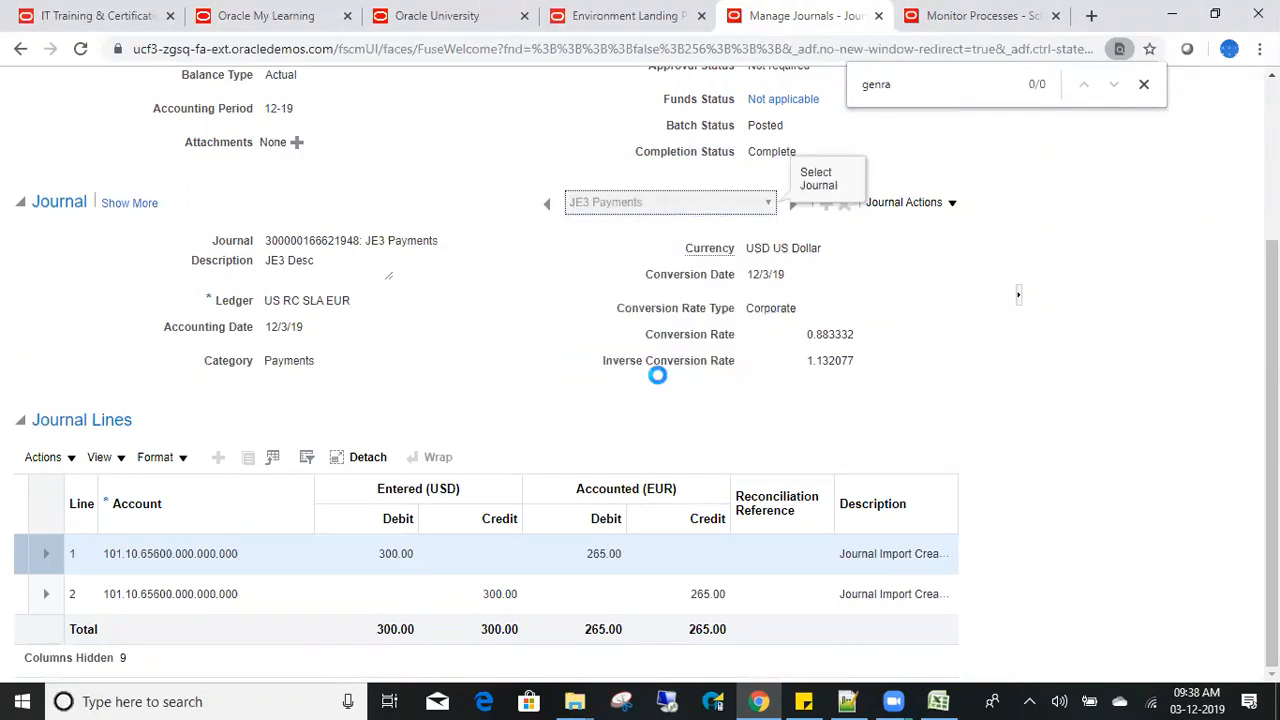
pyautogui.click(671, 200)
pyautogui.click(629, 348)
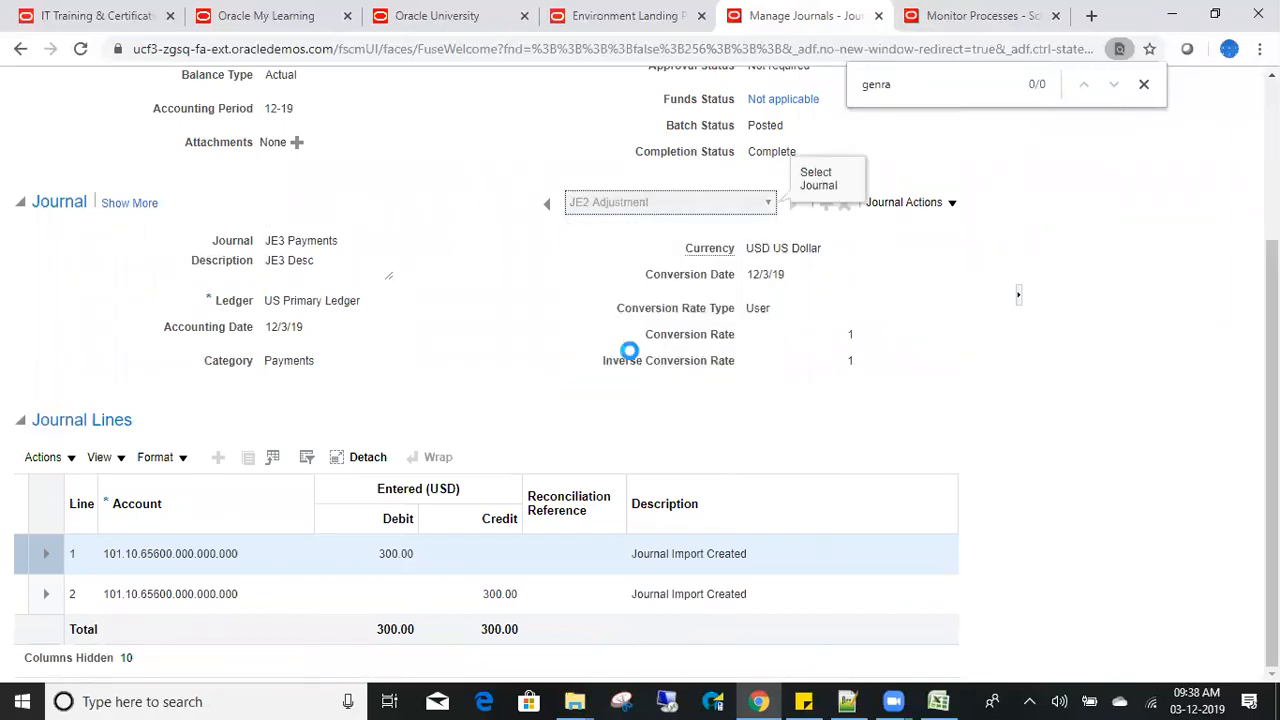
pyautogui.click(658, 200)
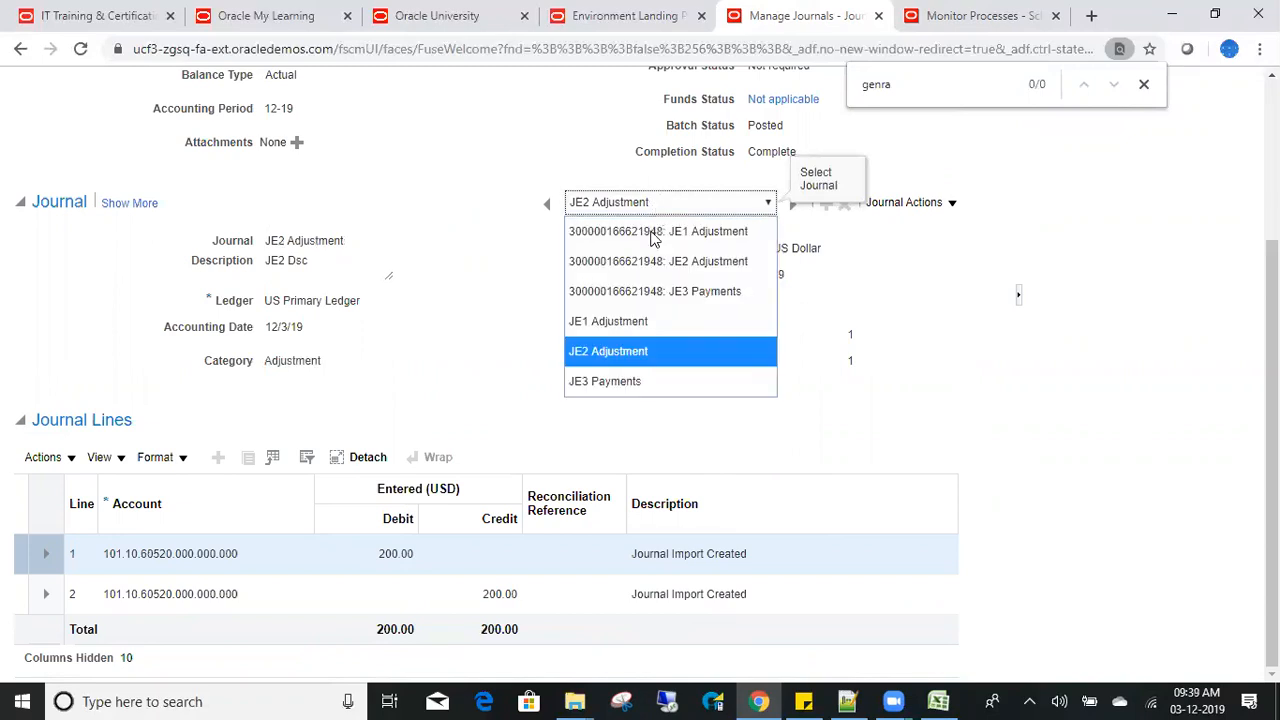
pyautogui.click(631, 324)
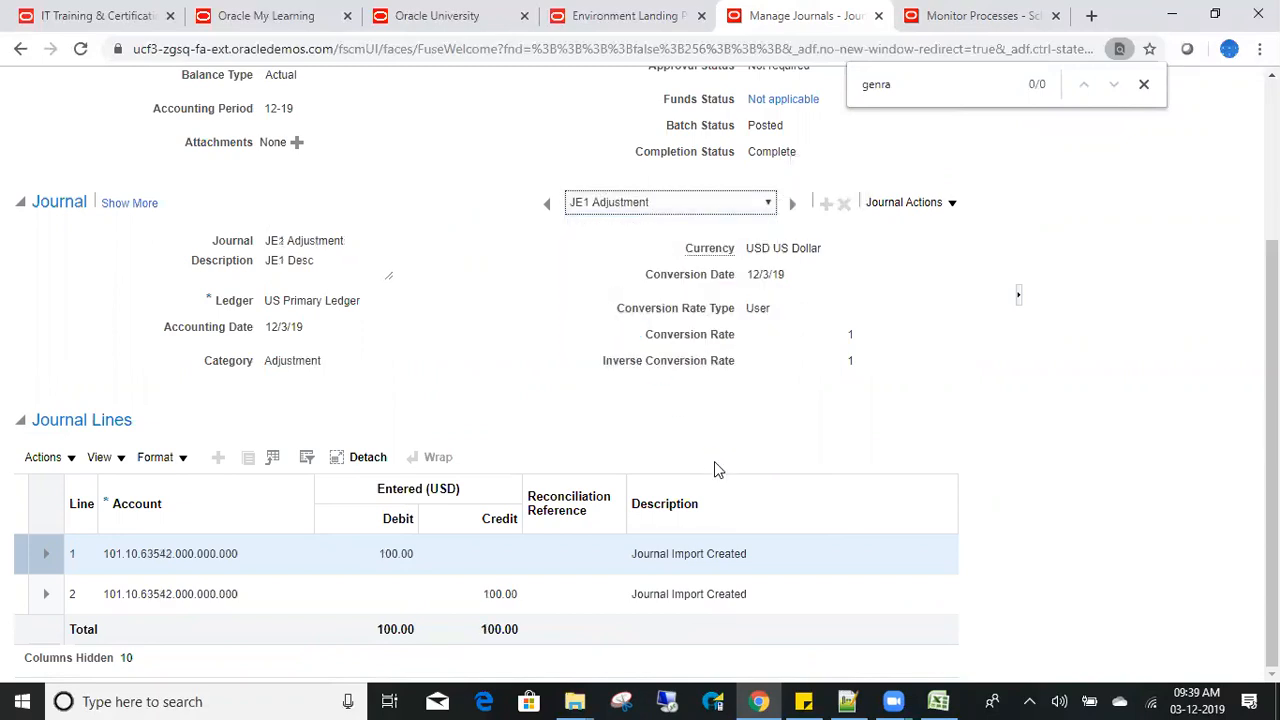
pyautogui.click(686, 202)
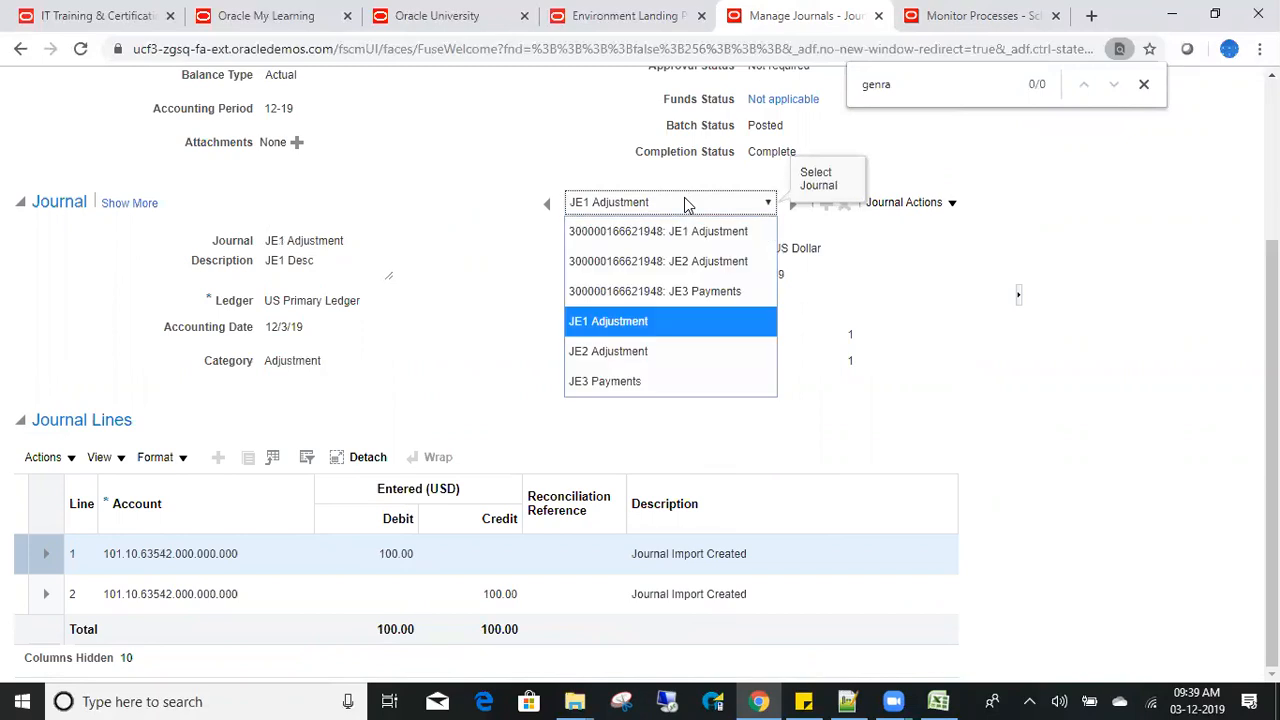
pyautogui.click(655, 291)
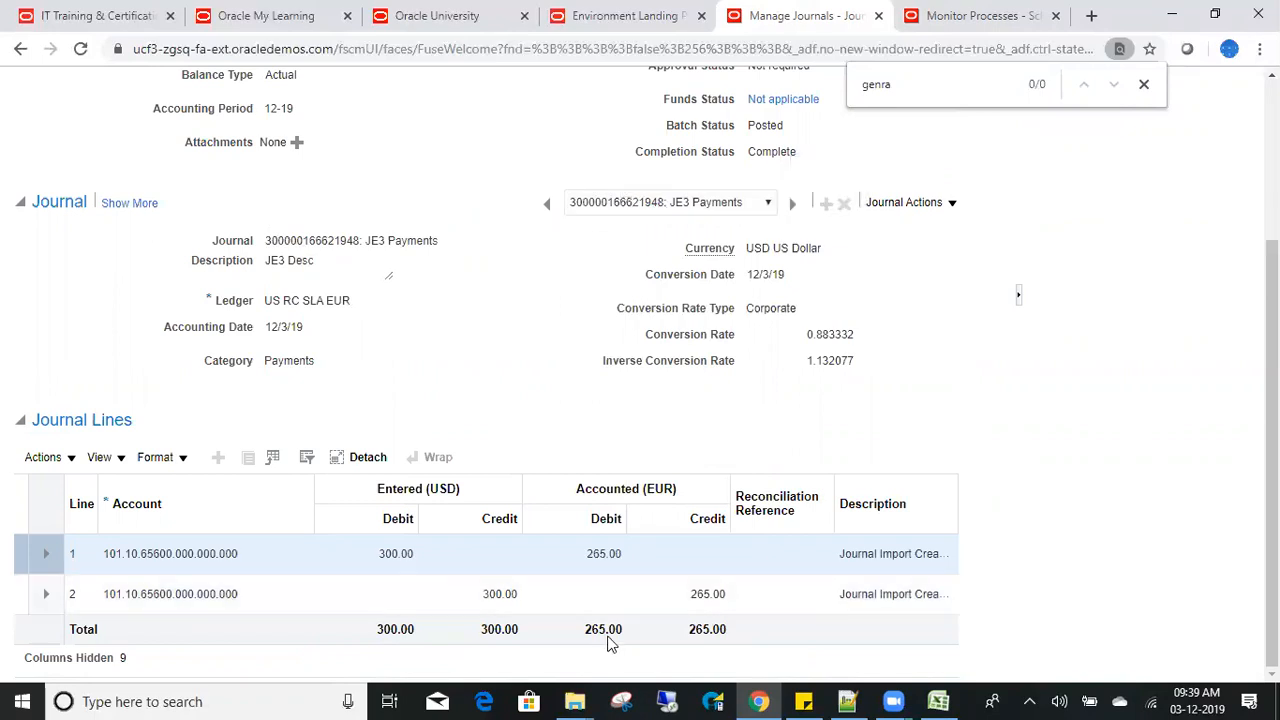
pyautogui.scroll(3, 1270, 420)
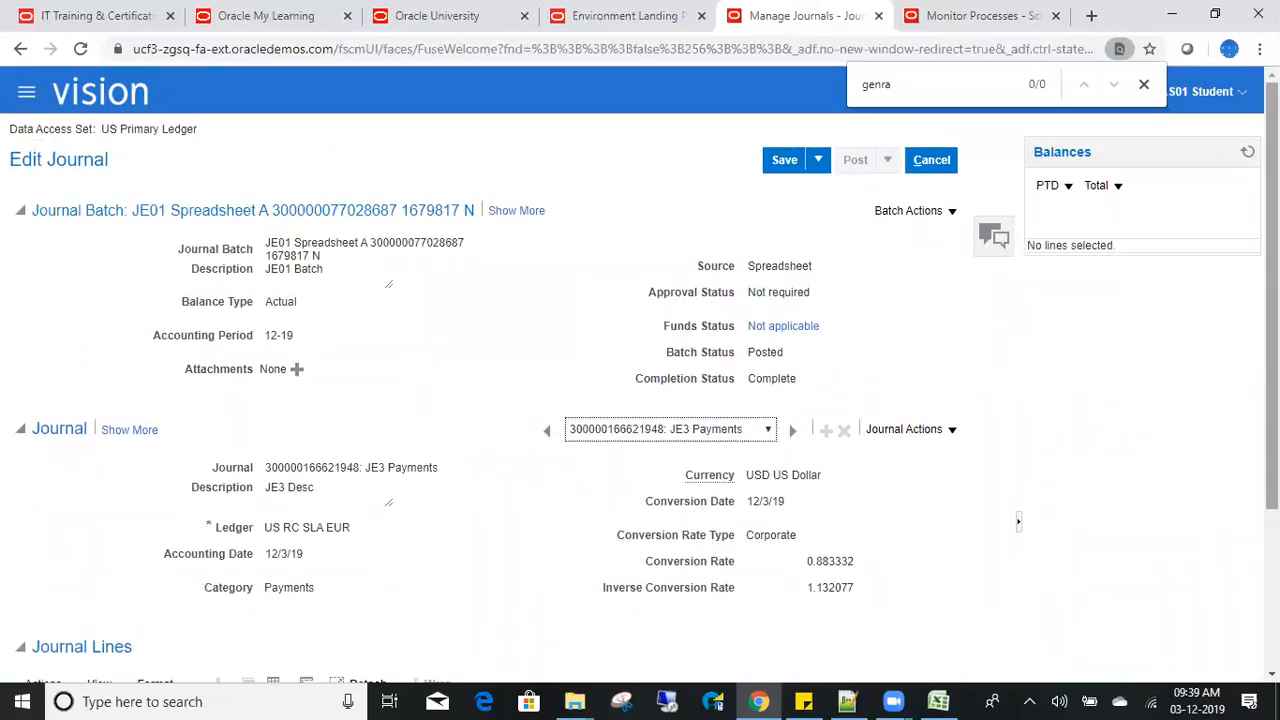
# Cancel out of JE3 Payments, review JE1 and JE2 Adjustment, then cancel and finish with Done.
pyautogui.click(930, 162)
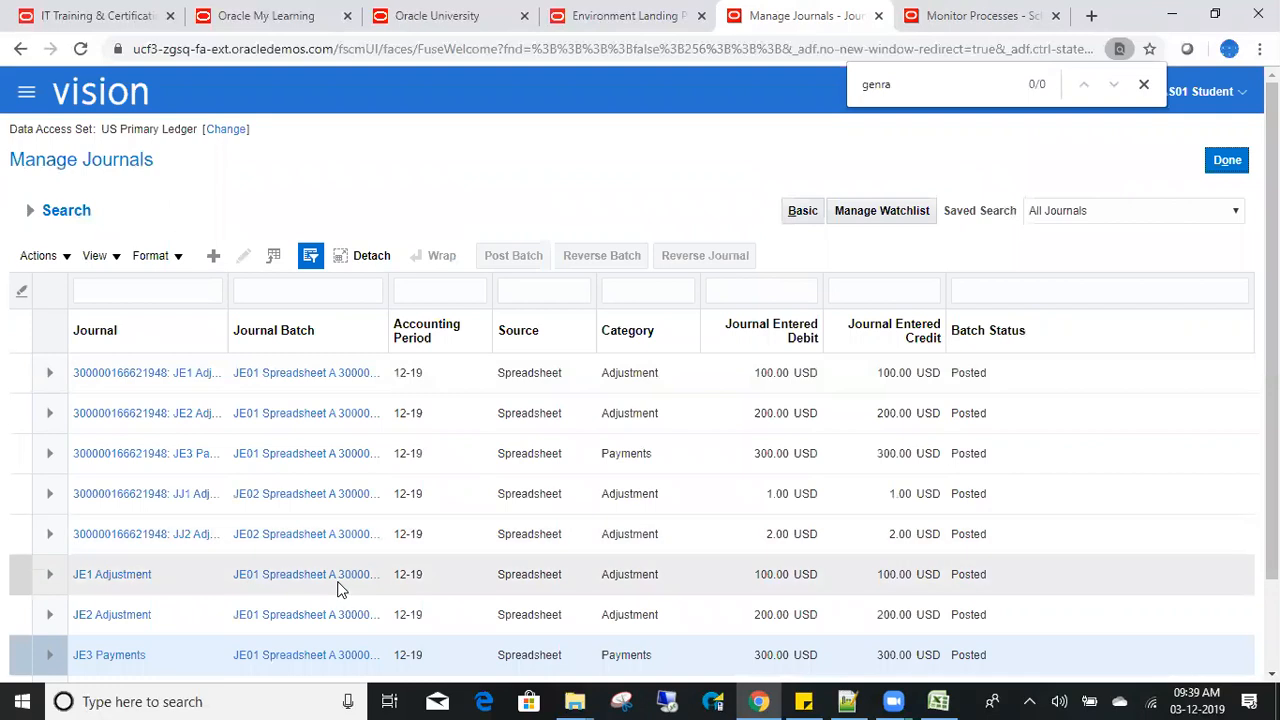
pyautogui.click(109, 575)
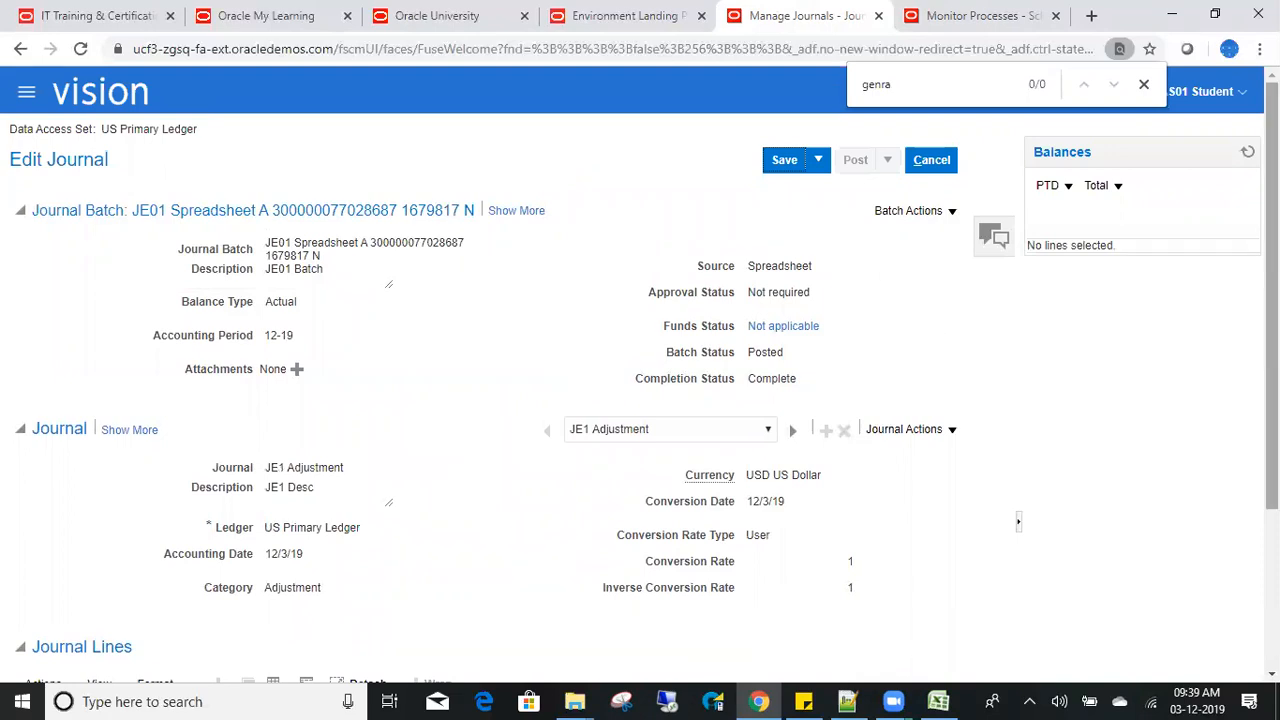
pyautogui.scroll(-3, 1272, 400)
pyautogui.scroll(3, 1272, 300)
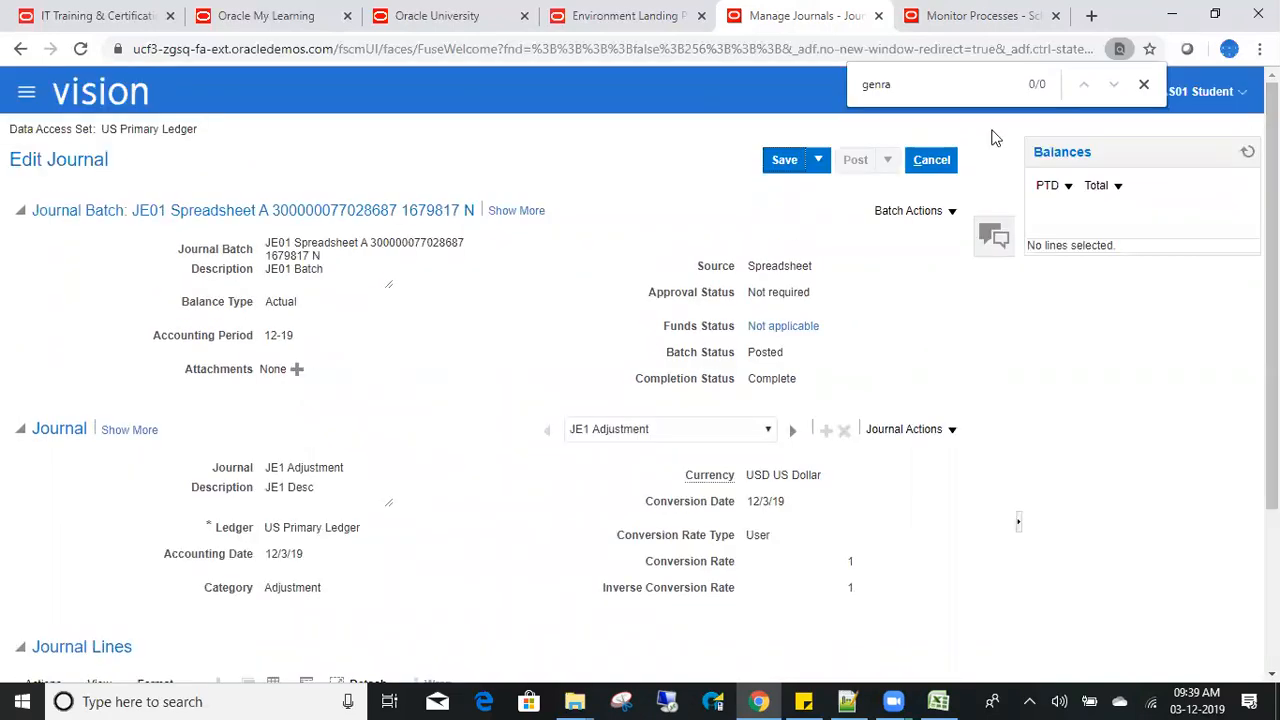
pyautogui.click(655, 430)
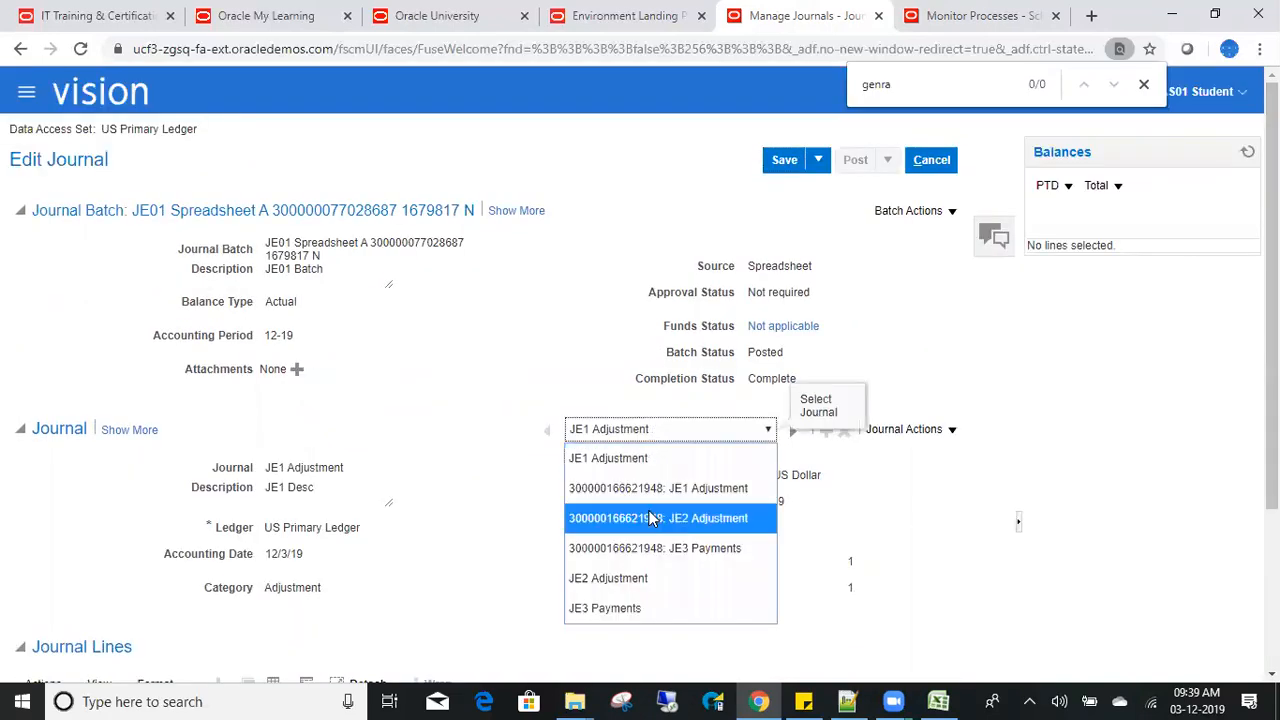
pyautogui.click(664, 588)
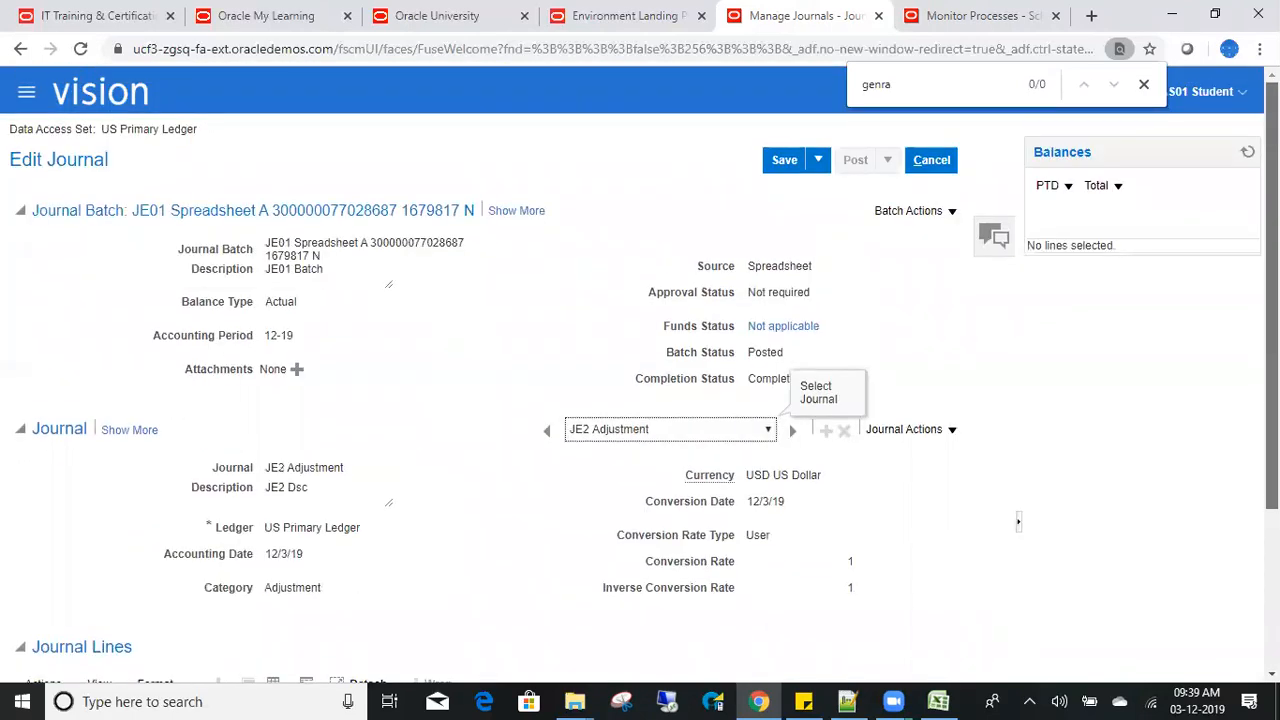
pyautogui.click(931, 160)
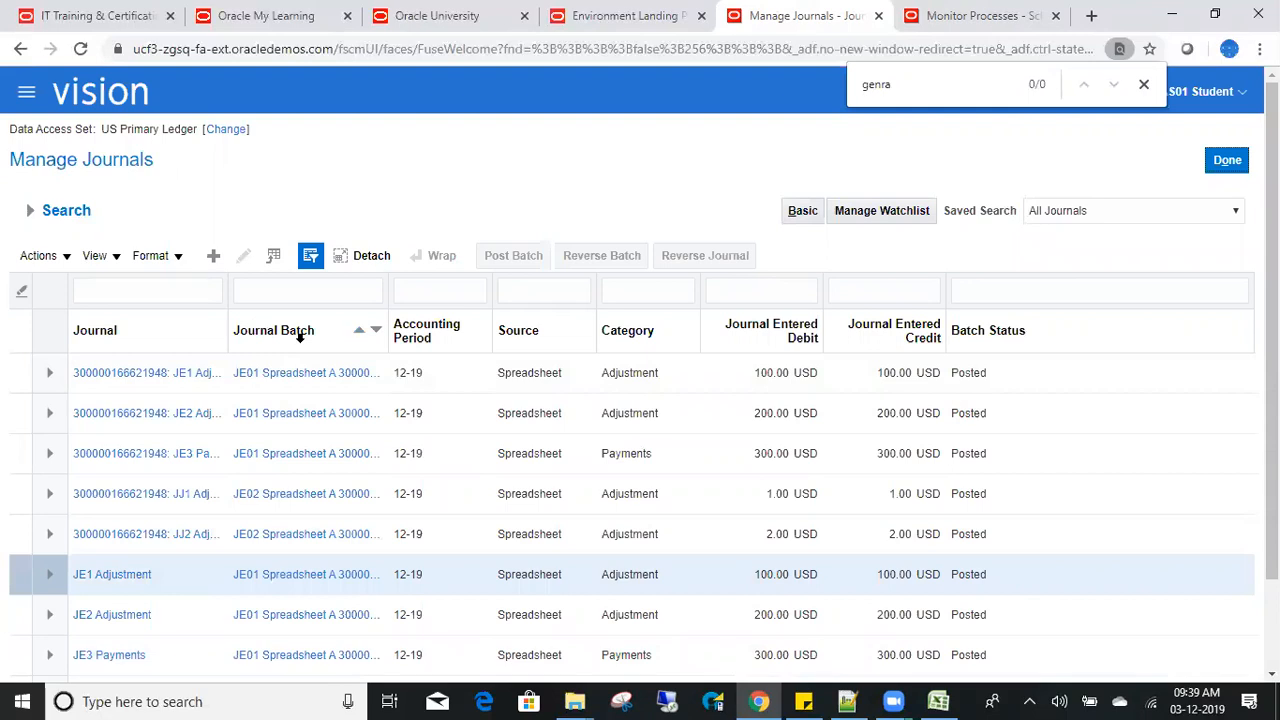
pyautogui.click(1227, 160)
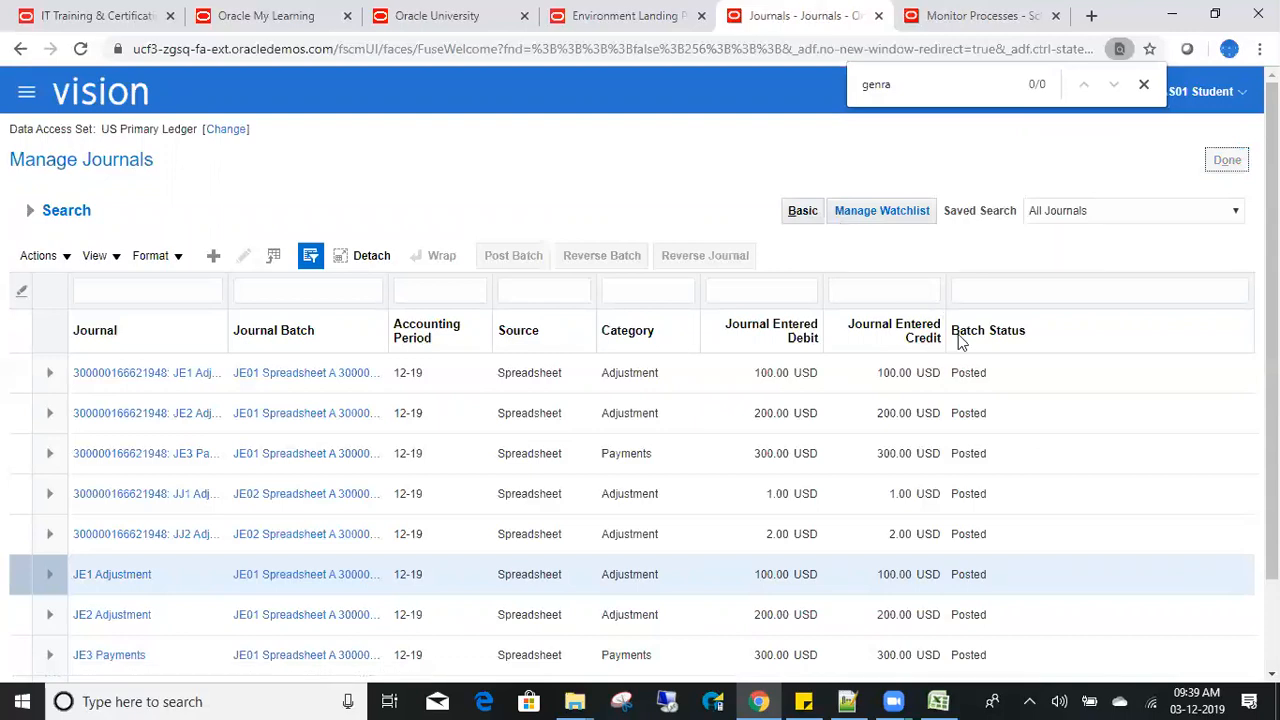
# Reopen Manage Journals and add Accounting Date and Approval Date as search criteria.
pyautogui.click(1243, 215)
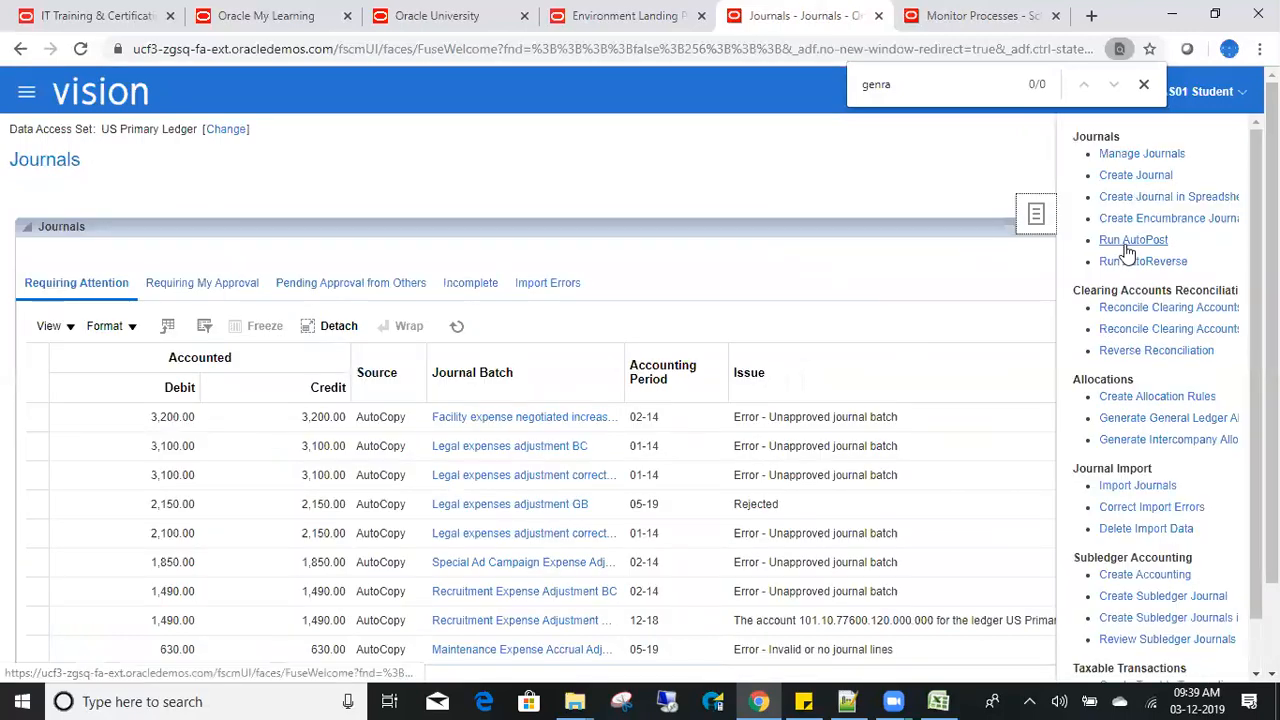
pyautogui.click(1129, 156)
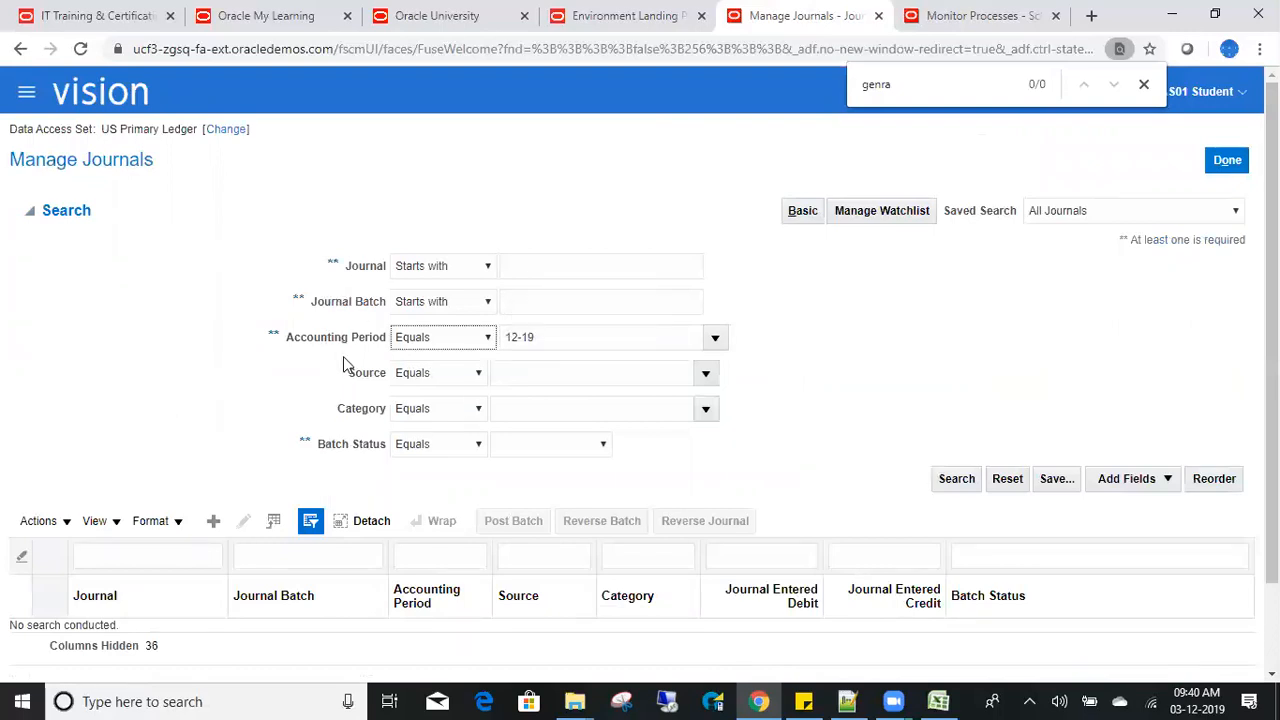
pyautogui.click(1165, 482)
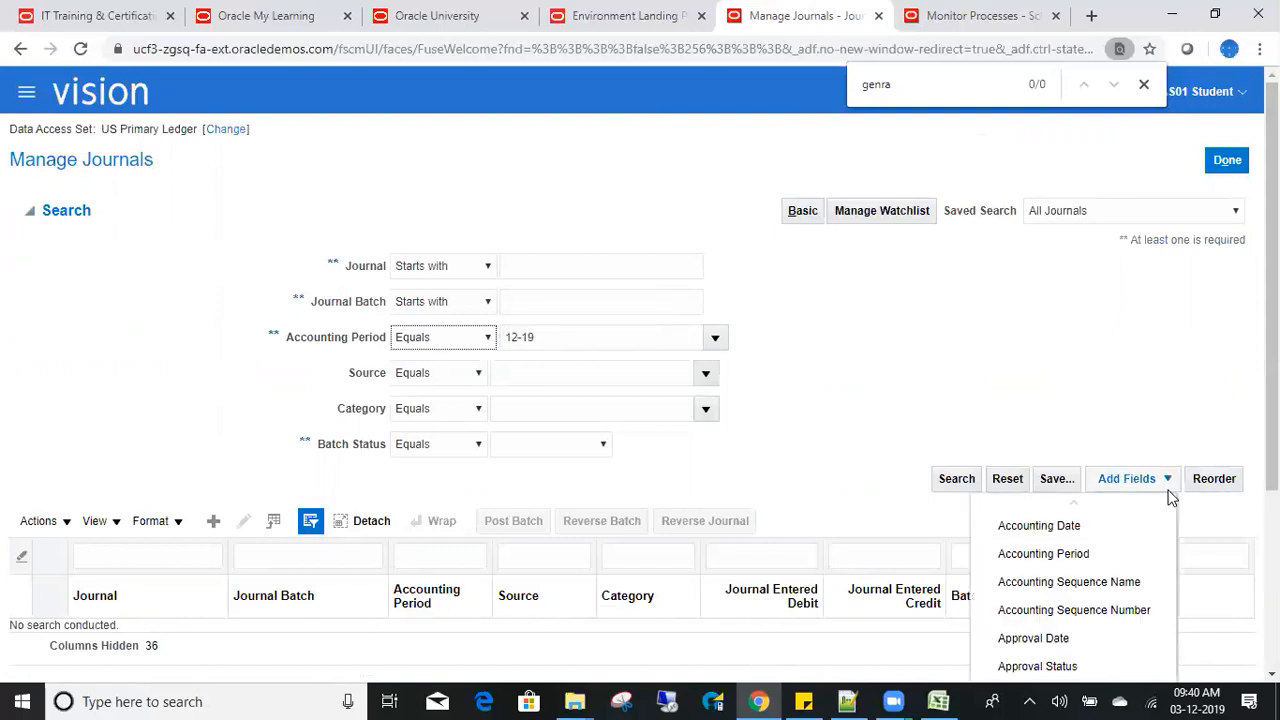
pyautogui.click(1068, 526)
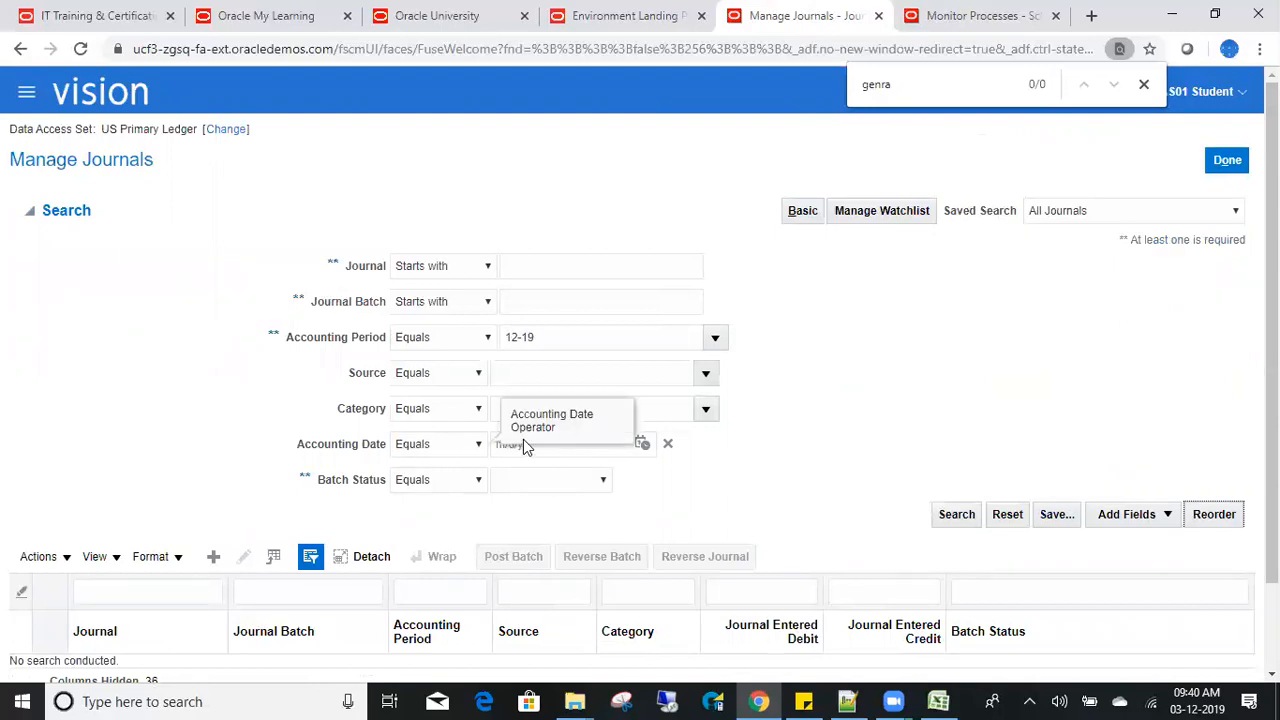
pyautogui.click(1132, 516)
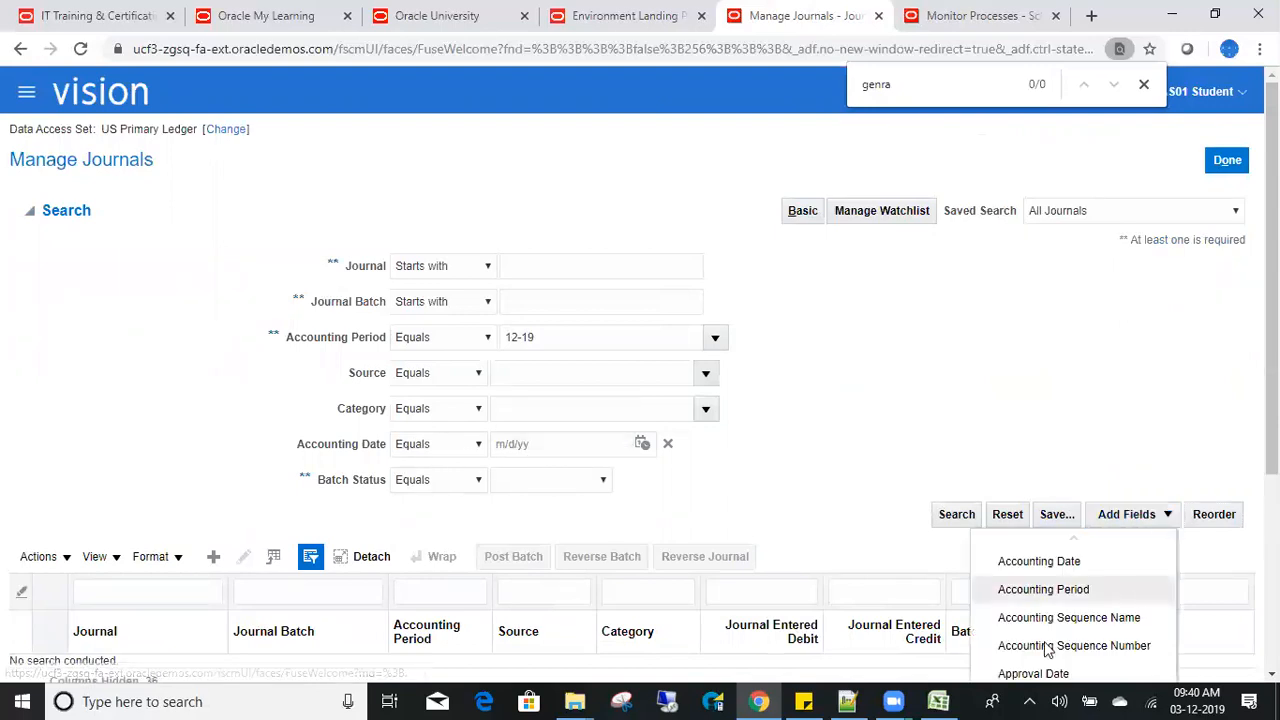
pyautogui.click(1040, 673)
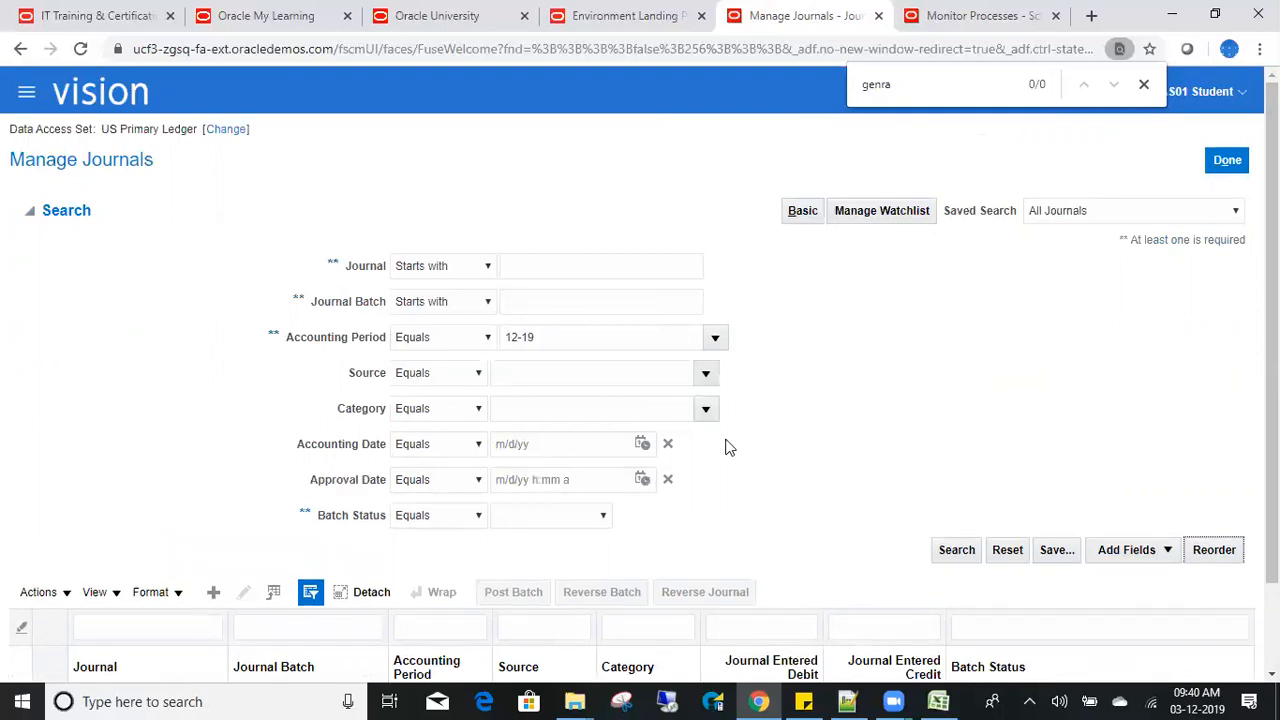
# Remove the Accounting Date and Approval Date criteria and view the saved searches list.
pyautogui.click(668, 443)
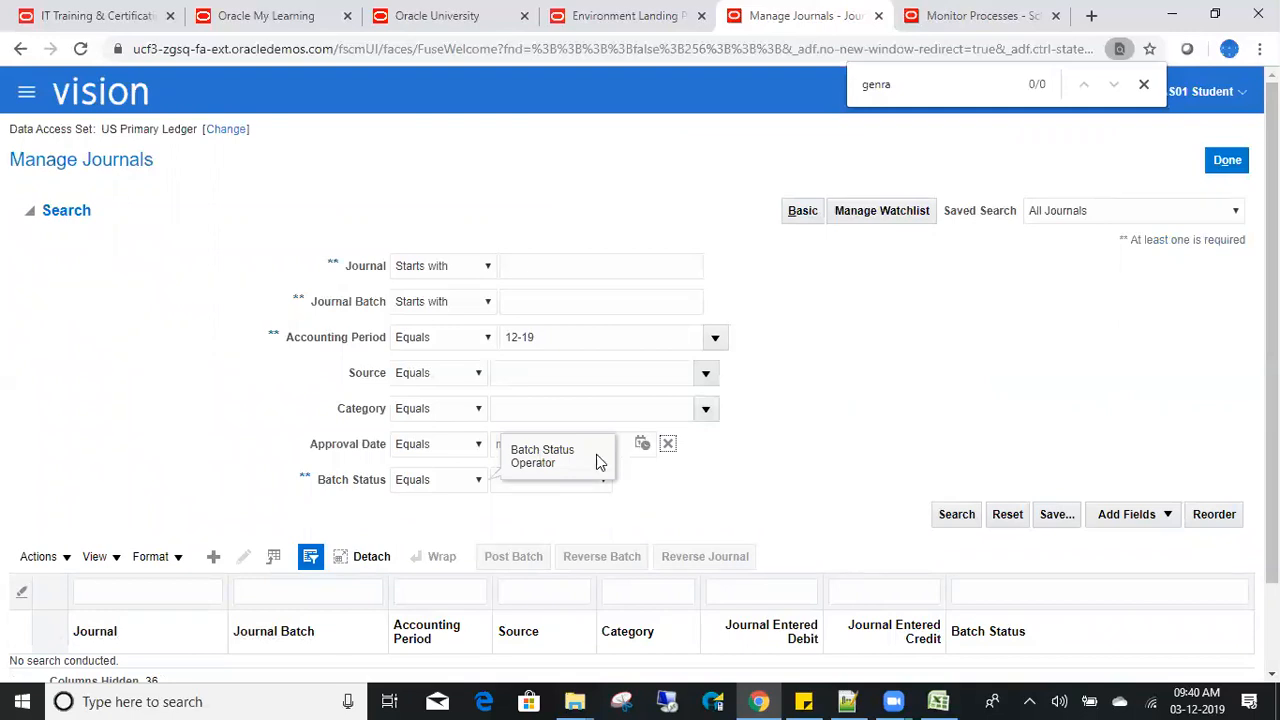
pyautogui.click(665, 444)
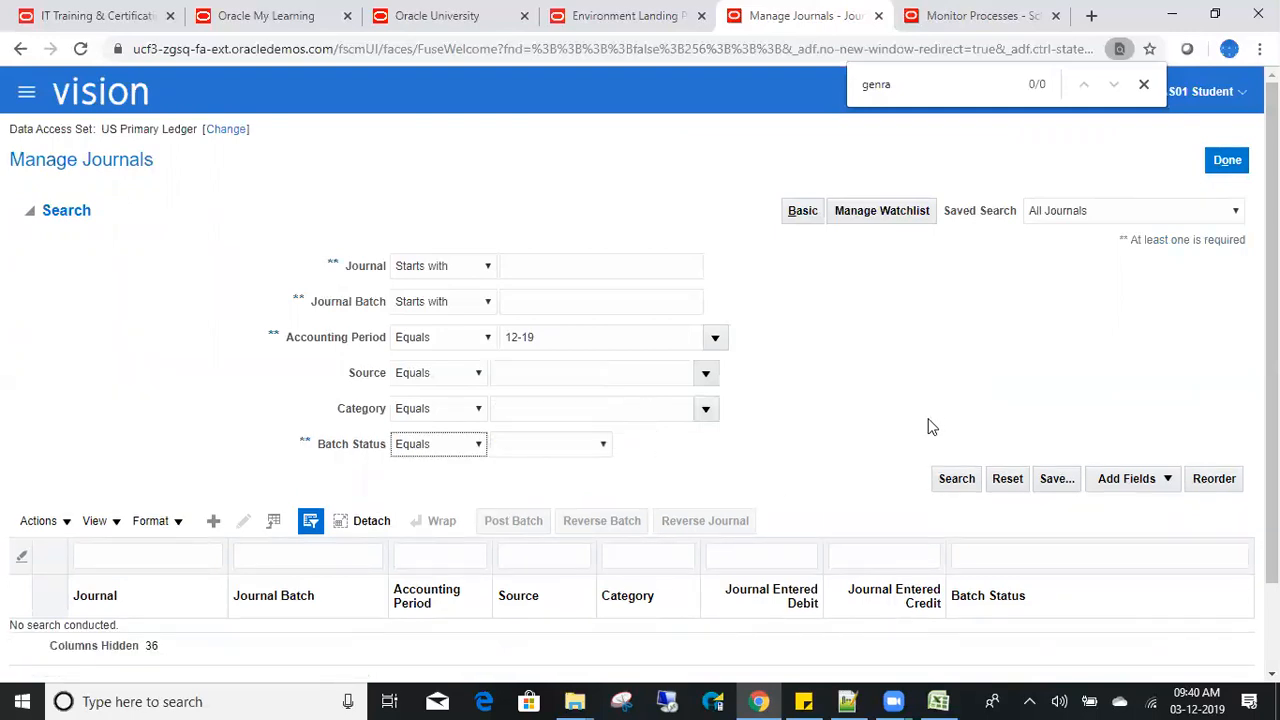
pyautogui.click(1090, 210)
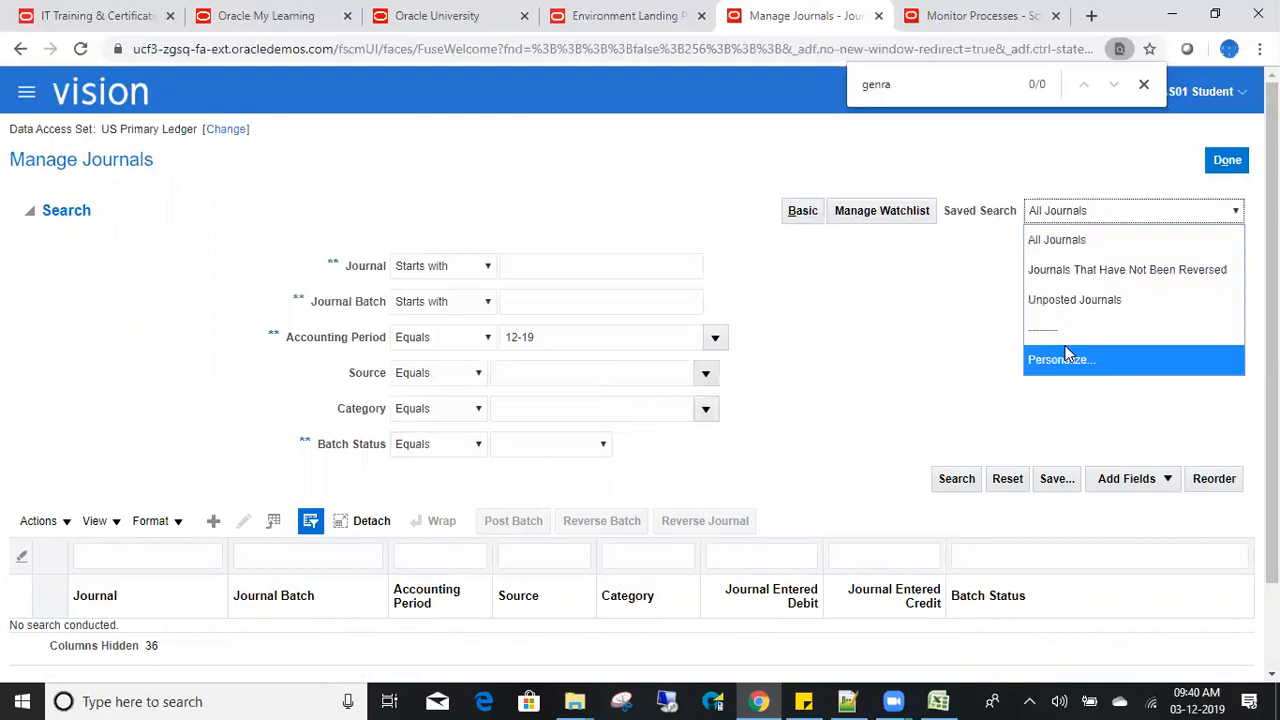
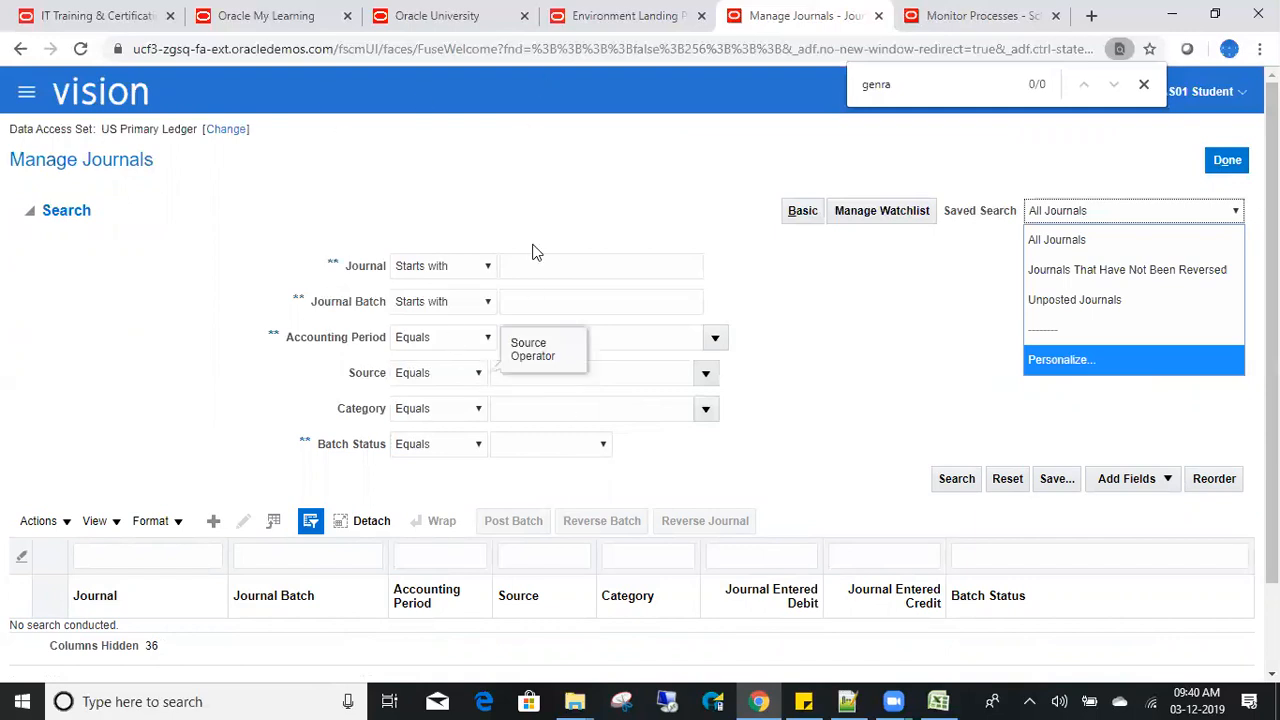
# Dismiss the saved search personalization settings and clear the 12-19 accounting period criterion.
pyautogui.click(1063, 360)
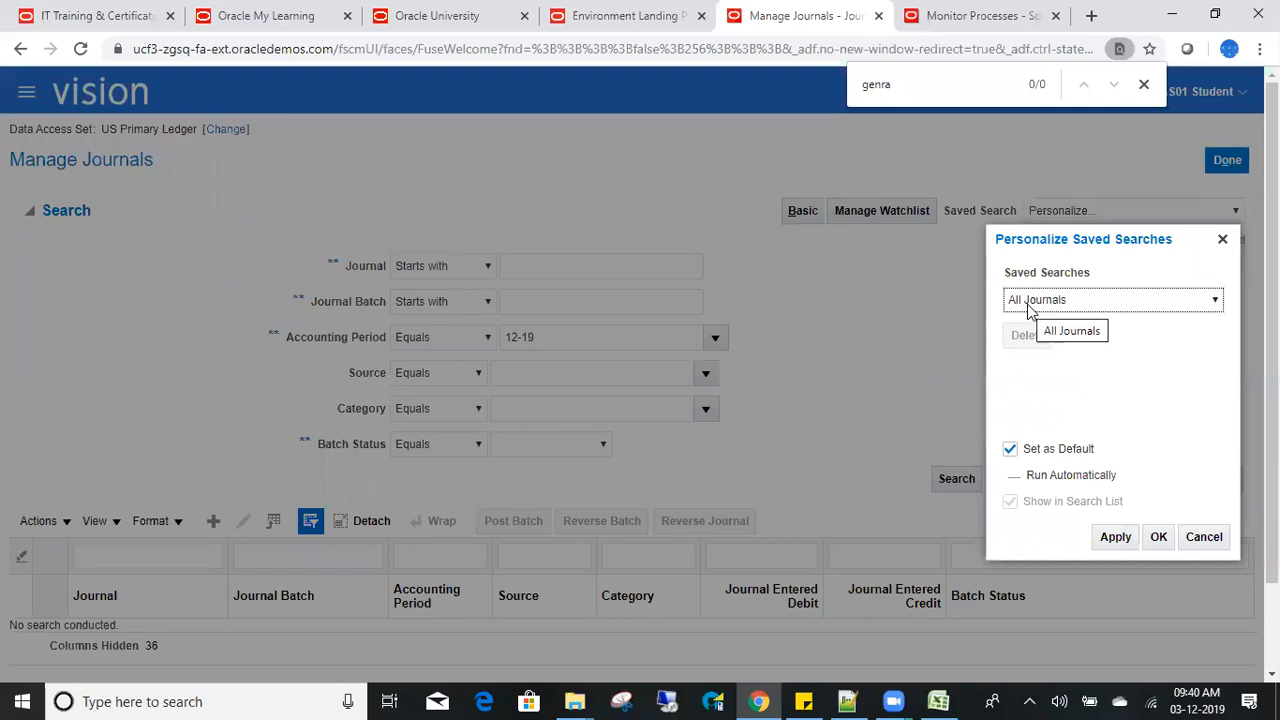
pyautogui.click(1222, 239)
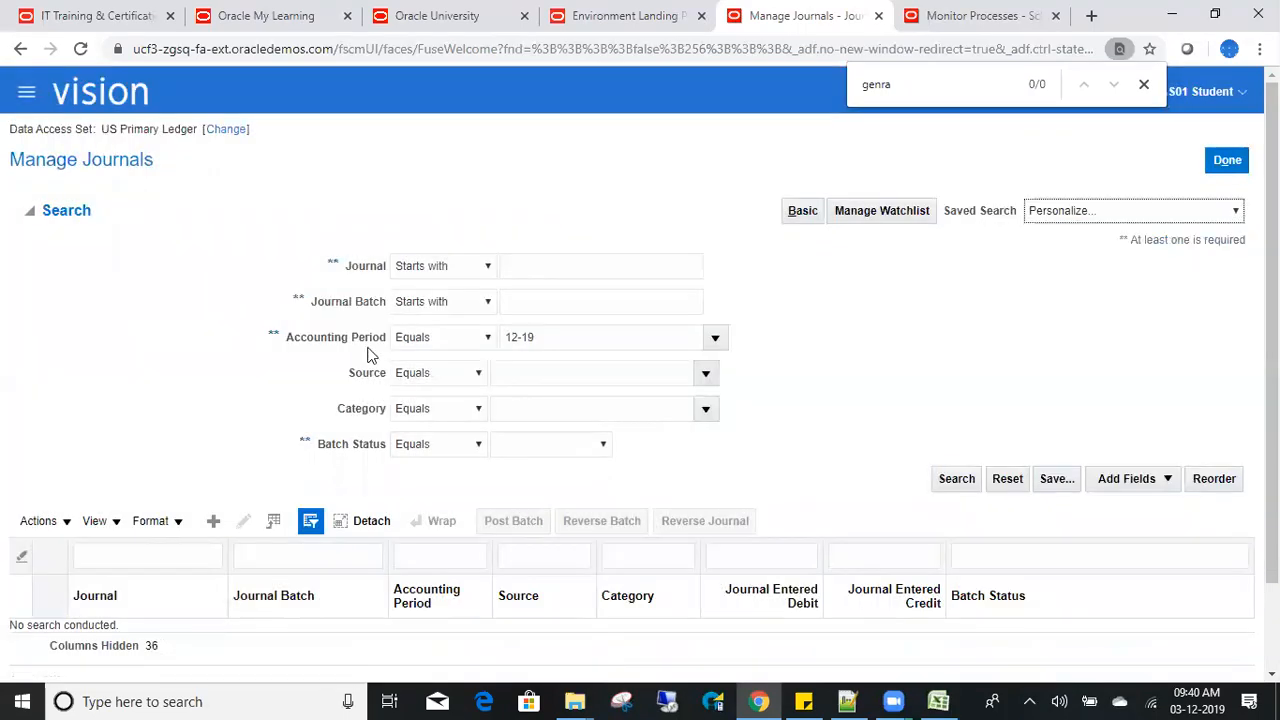
pyautogui.tripleClick(540, 340)
pyautogui.press('BackSpace')
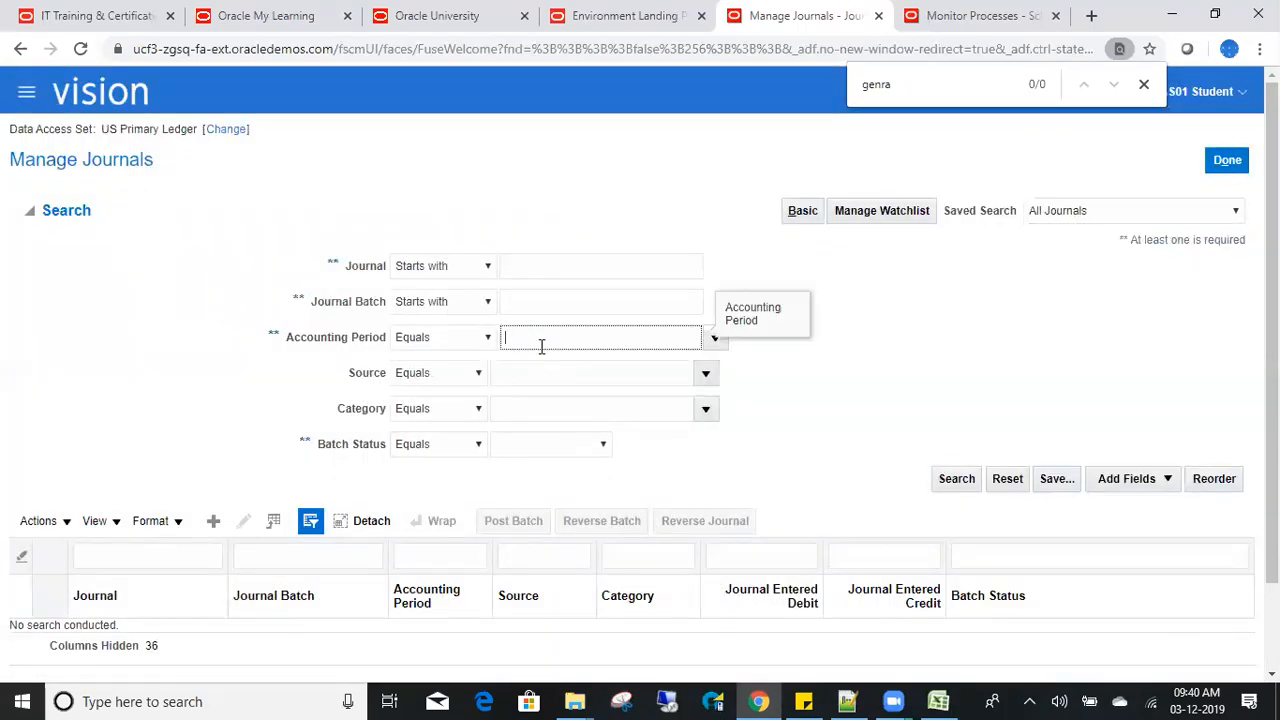
# Search for journals named JE, then clear the Journal criterion again.
pyautogui.click(530, 275)
pyautogui.write('JE01')
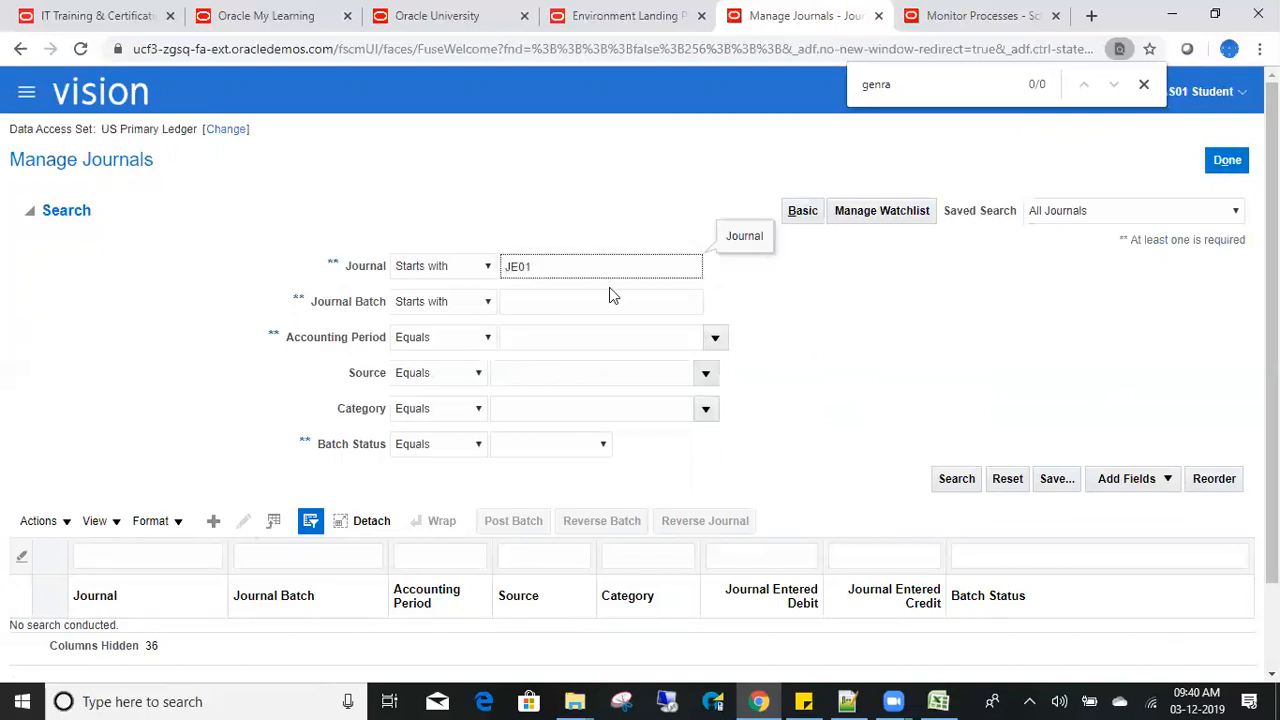
pyautogui.click(938, 487)
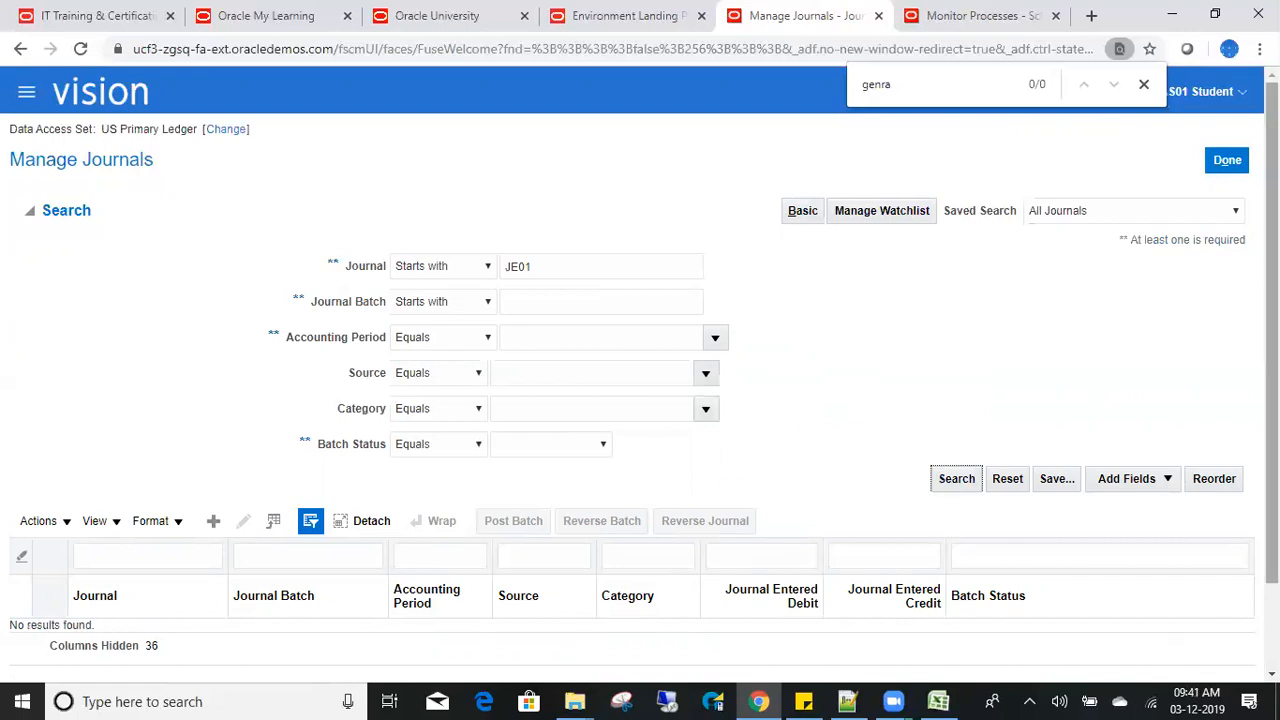
pyautogui.scroll(-1, 881, 389)
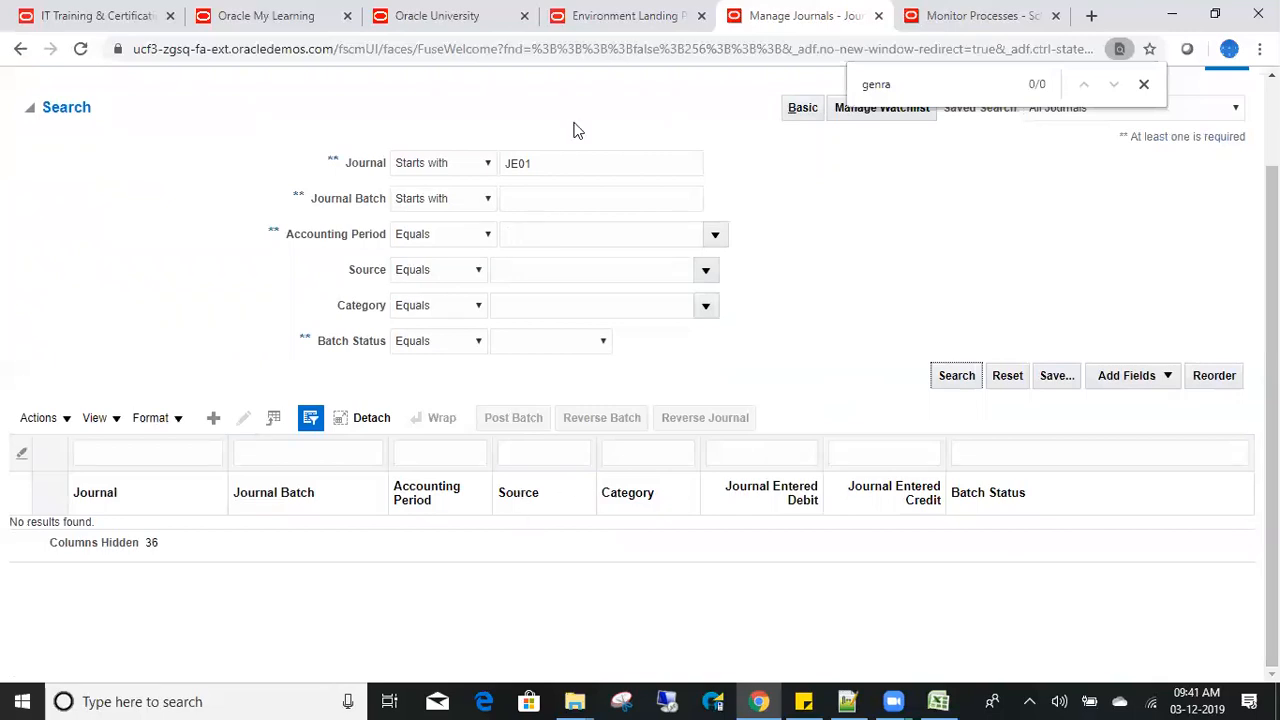
pyautogui.click(577, 161)
pyautogui.press('BackSpace')
pyautogui.press('BackSpace')
pyautogui.press('BackSpace')
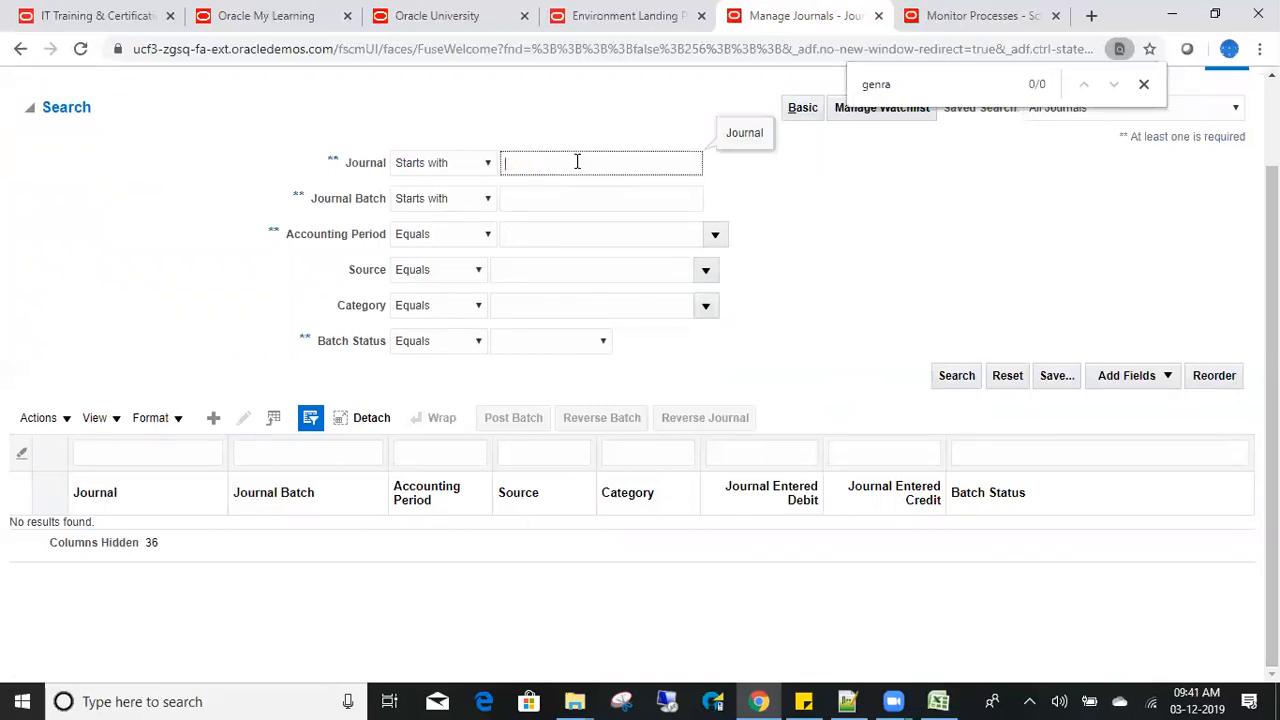
pyautogui.click(575, 203)
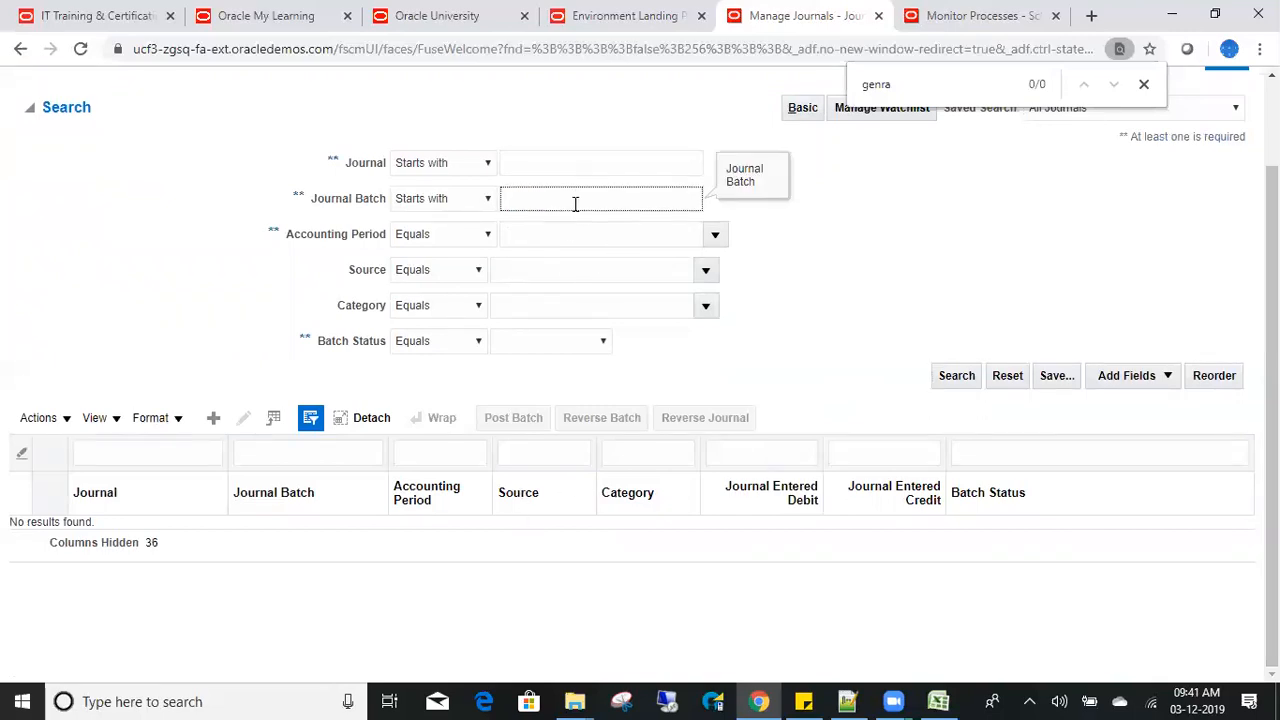
# Search journal batches starting with JE, then narrow the batch criterion to JE1.
pyautogui.click(960, 380)
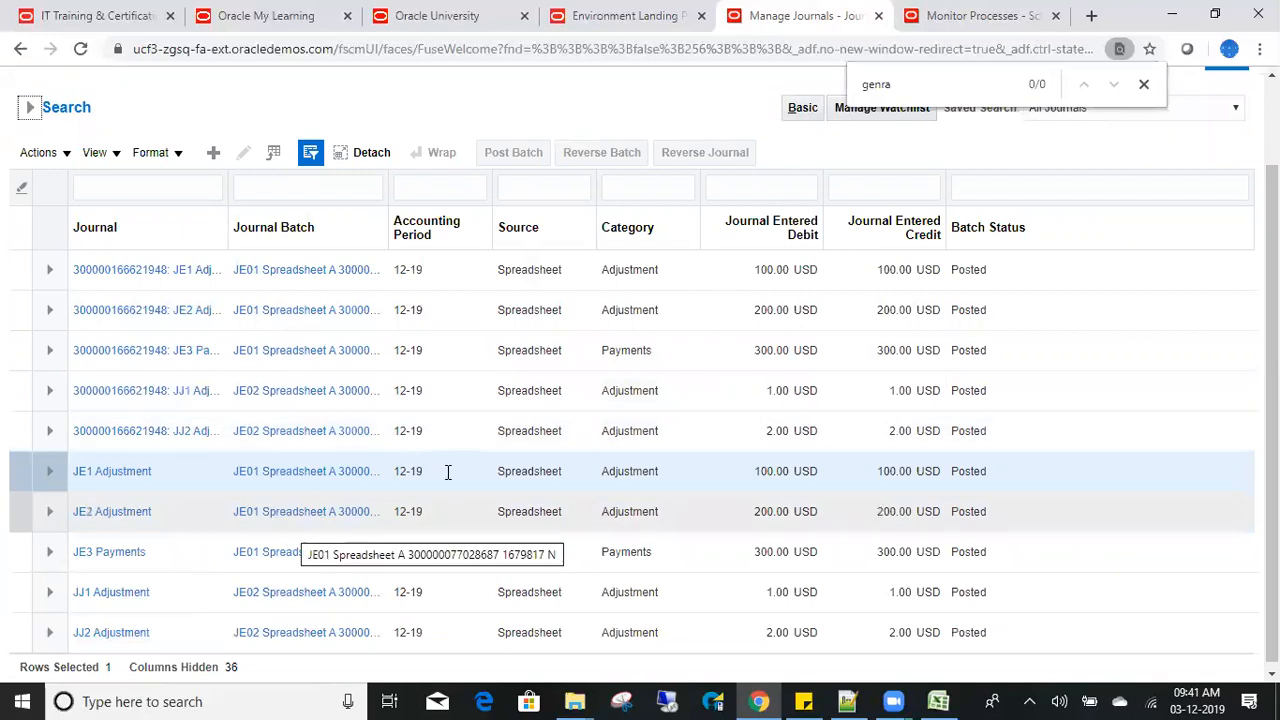
pyautogui.scroll(1, 606, 191)
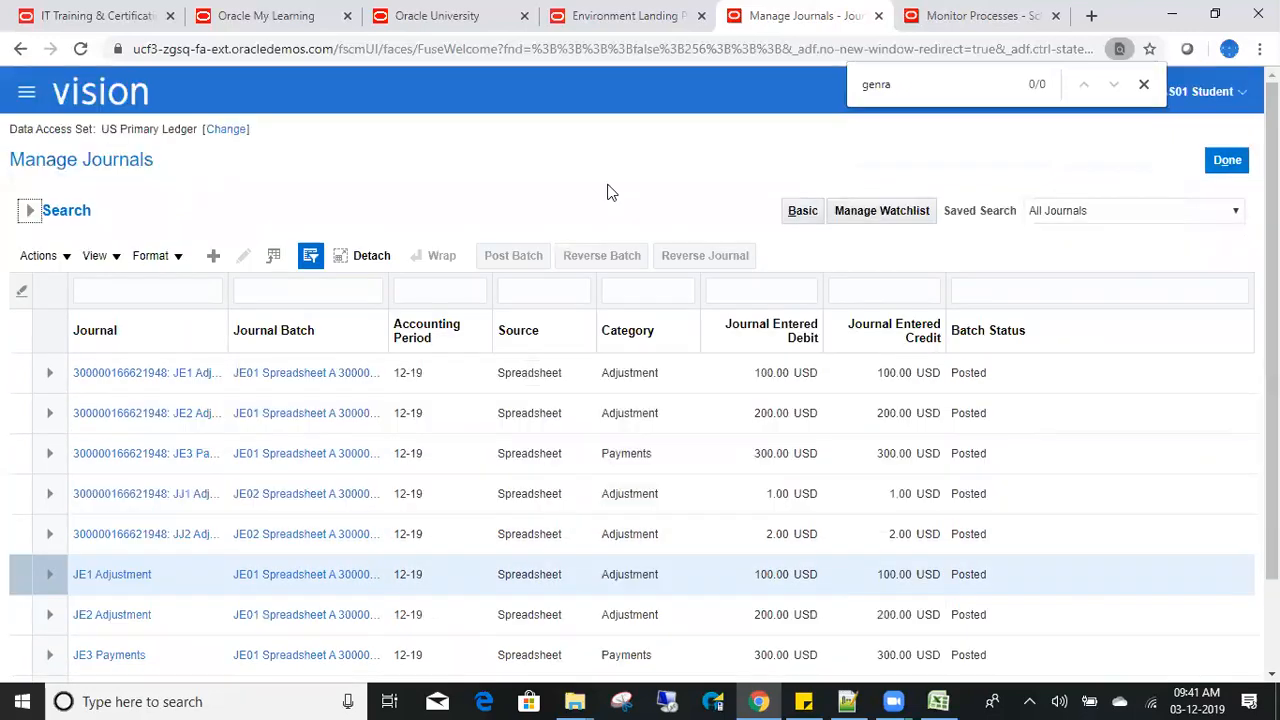
pyautogui.click(30, 217)
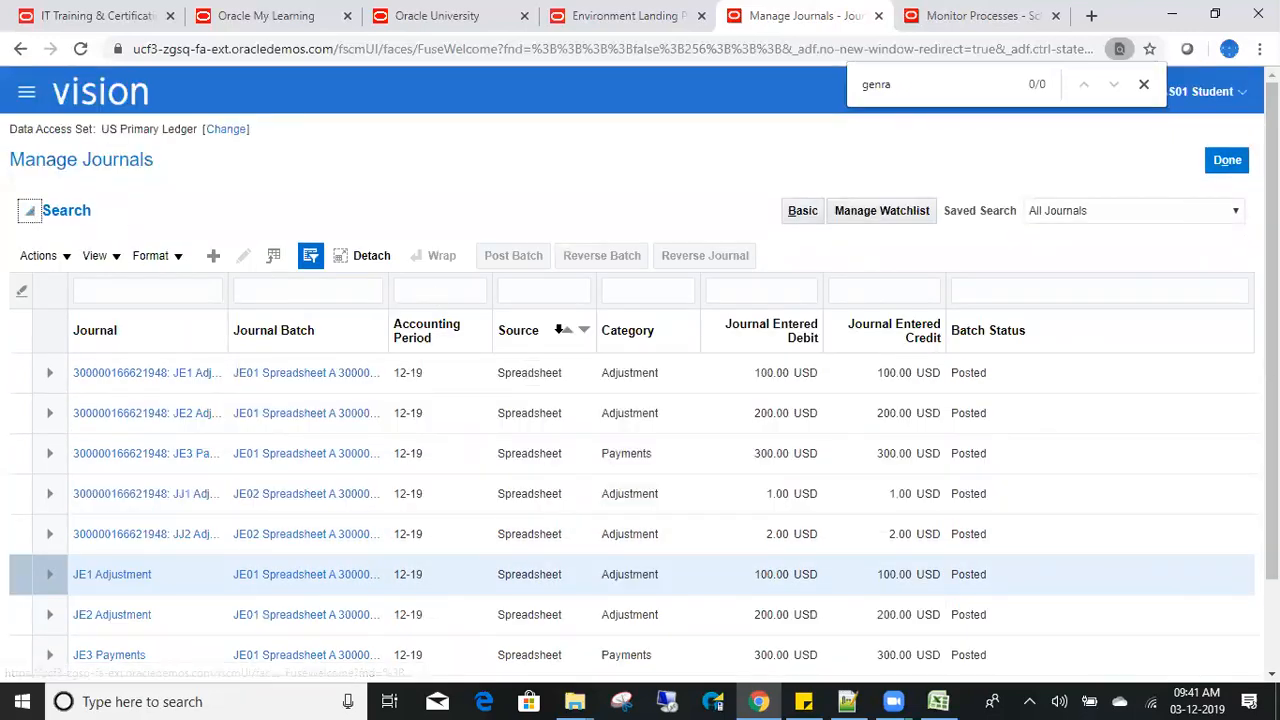
pyautogui.click(555, 302)
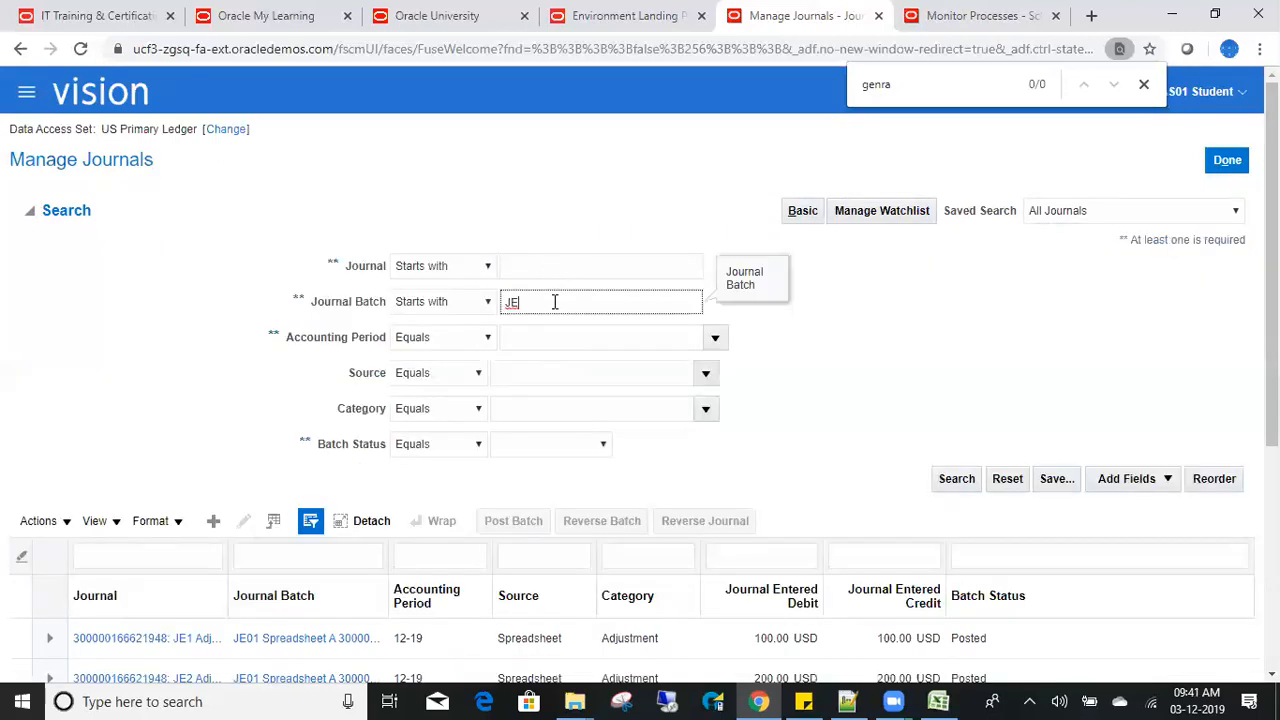
pyautogui.write('1')
pyautogui.click(954, 478)
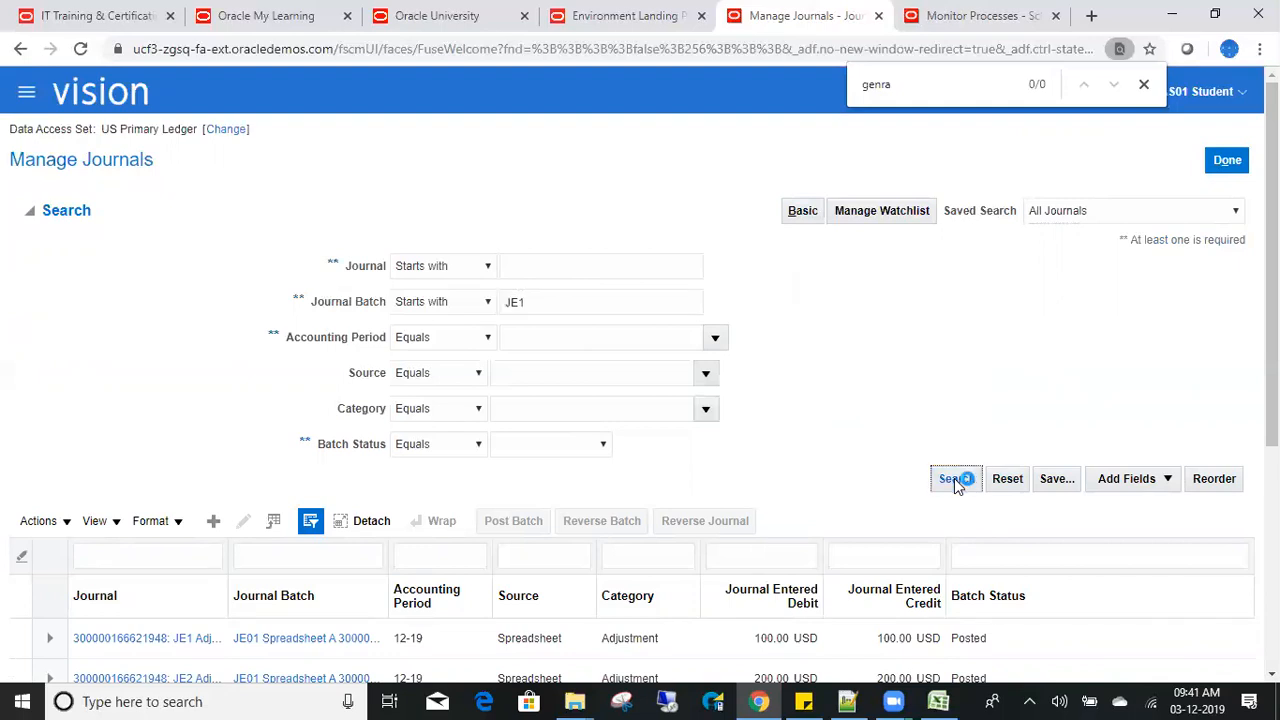
# Clear the batch criterion and search by journal name JE instead.
pyautogui.click(549, 301)
pyautogui.doubleClick(534, 290)
pyautogui.press('BackSpace')
pyautogui.click(520, 266)
pyautogui.write('JE')
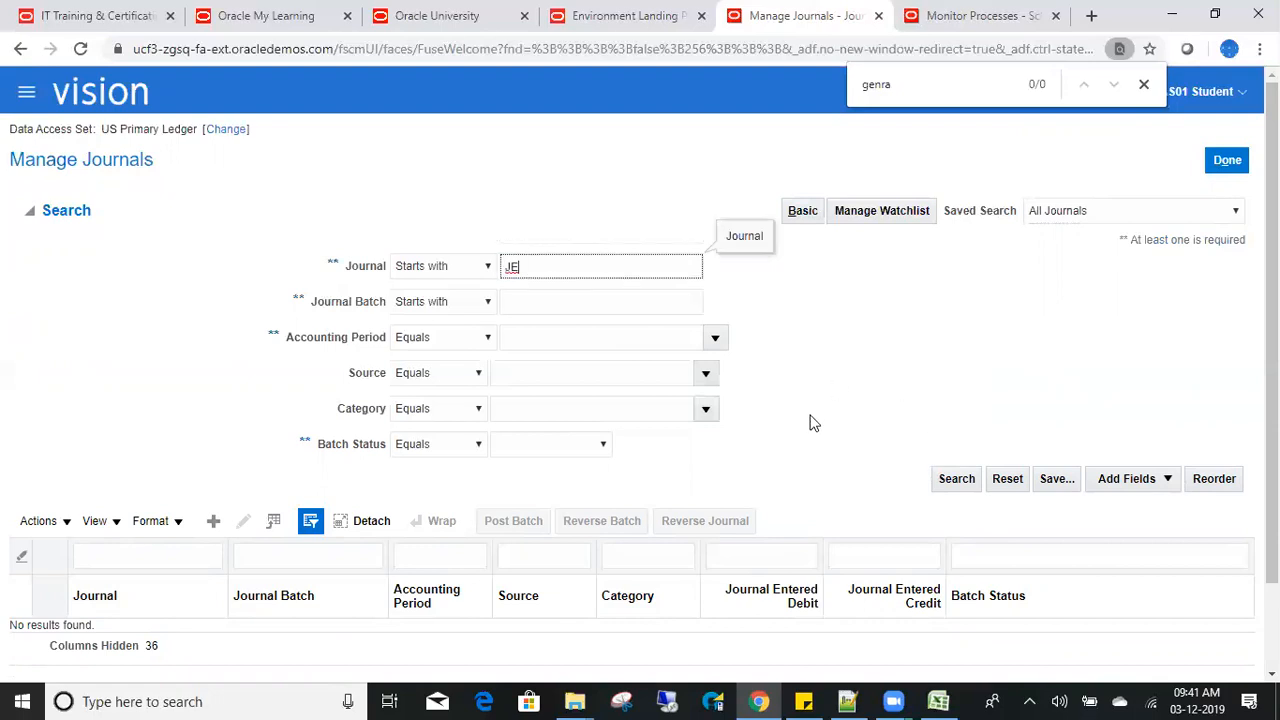
pyautogui.click(955, 480)
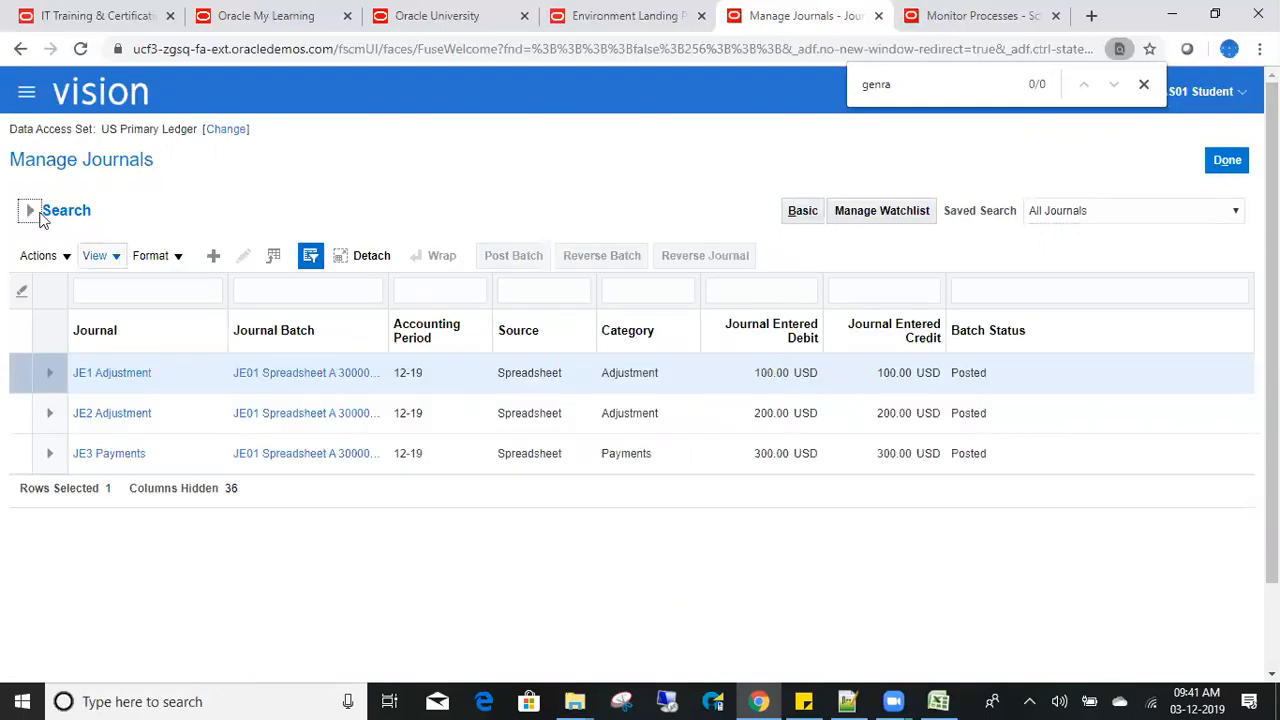
# Add Adjustment as the Category criterion and rerun the JE journal search.
pyautogui.click(30, 211)
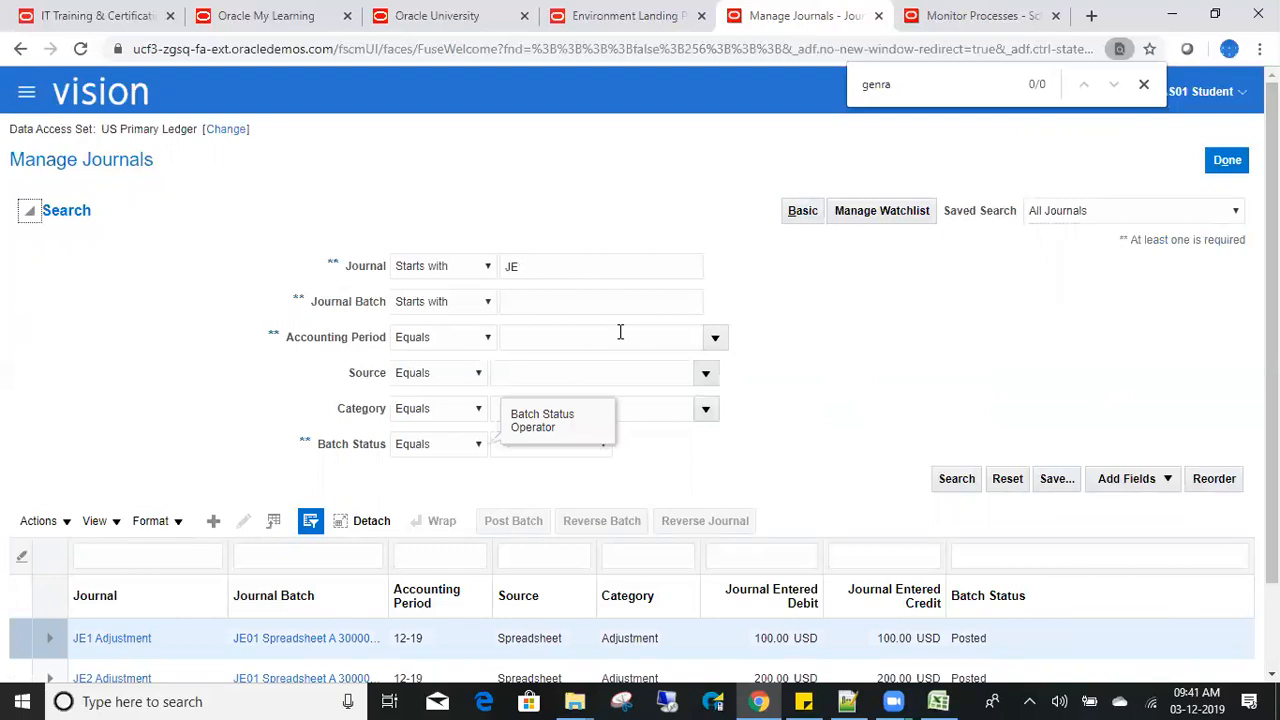
pyautogui.click(626, 408)
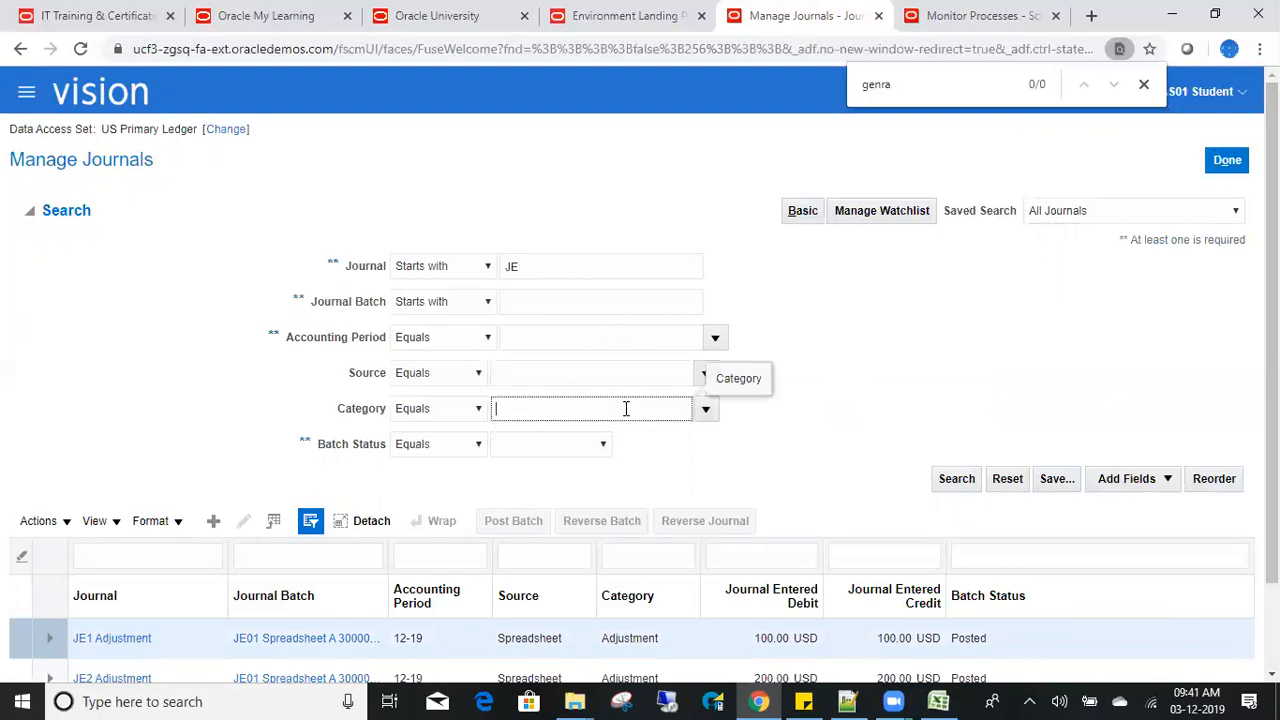
pyautogui.write('adjustment')
pyautogui.press('Tab')
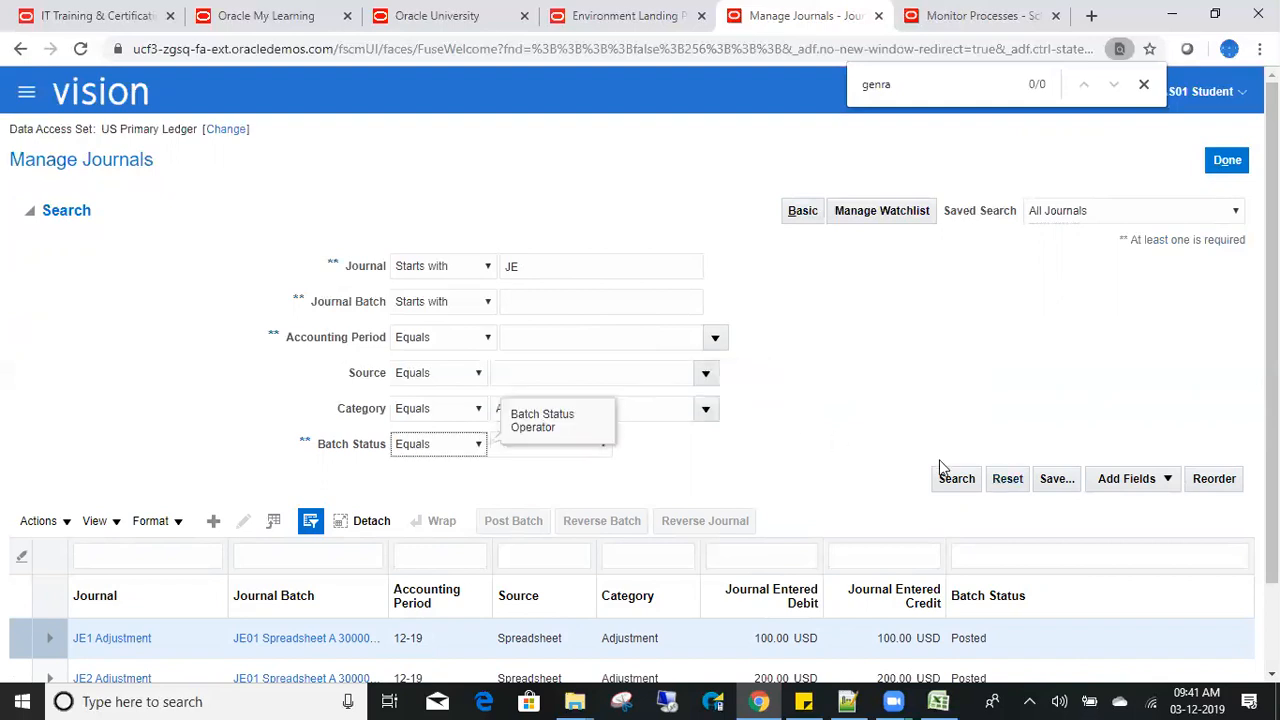
pyautogui.click(952, 488)
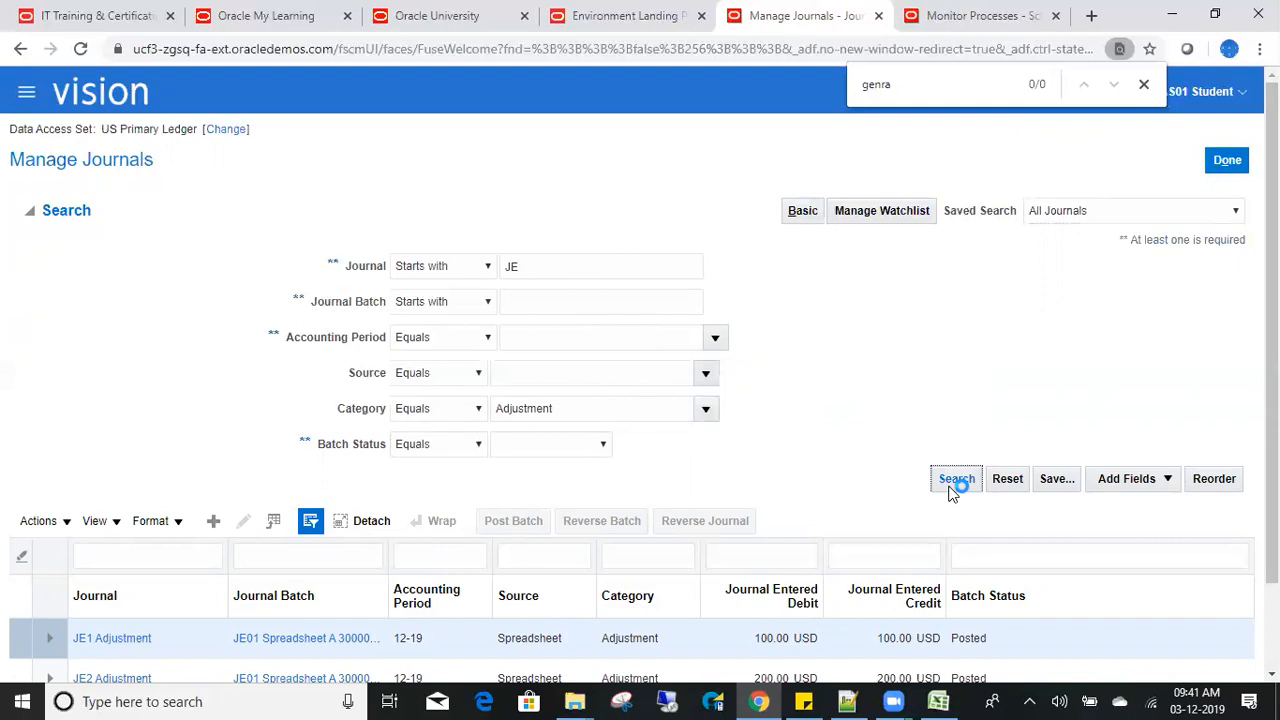
# Remove the JE journal name, restrict Batch Status to Posted, and search again.
pyautogui.tripleClick(531, 267)
pyautogui.click(28, 211)
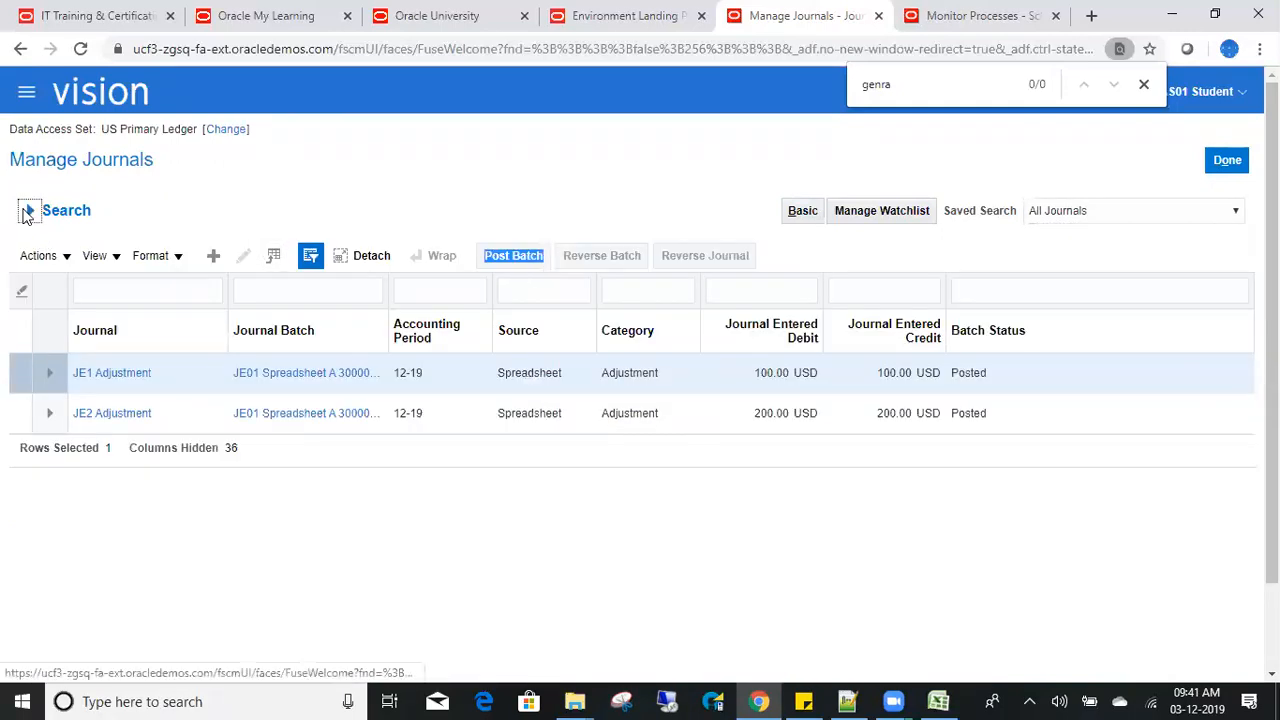
pyautogui.doubleClick(538, 272)
pyautogui.press('BackSpace')
pyautogui.click(957, 484)
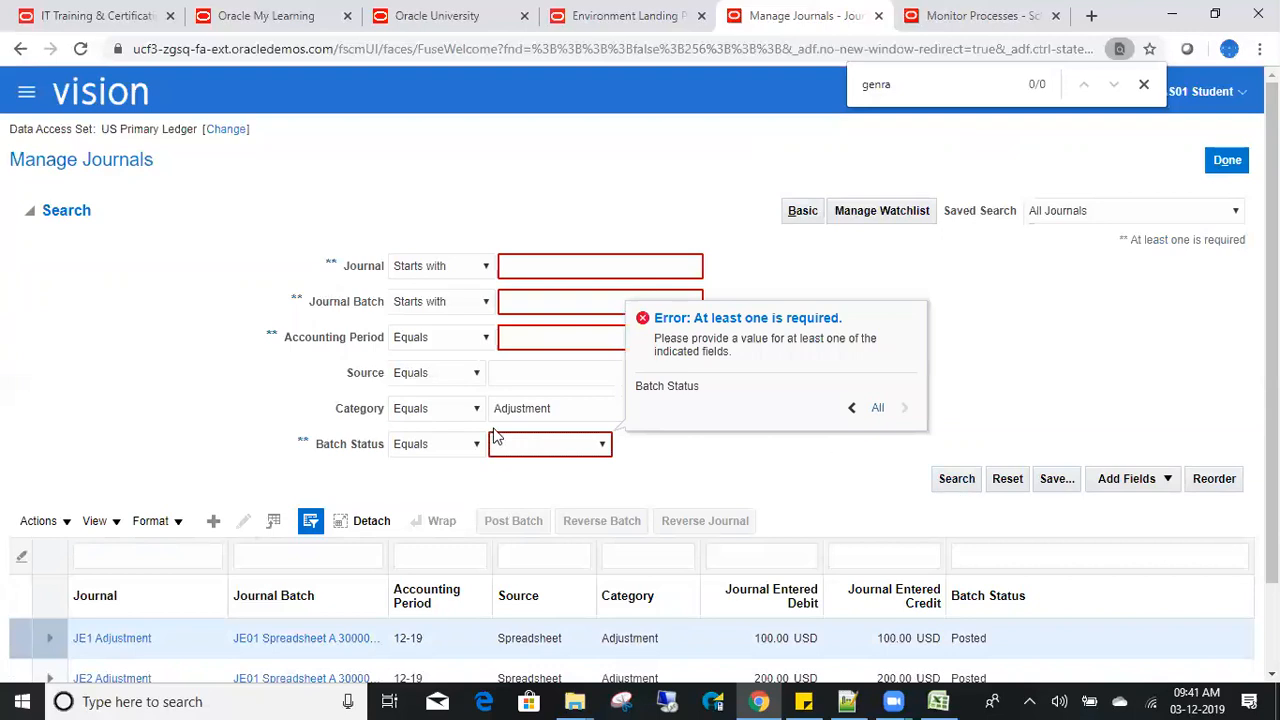
pyautogui.click(596, 446)
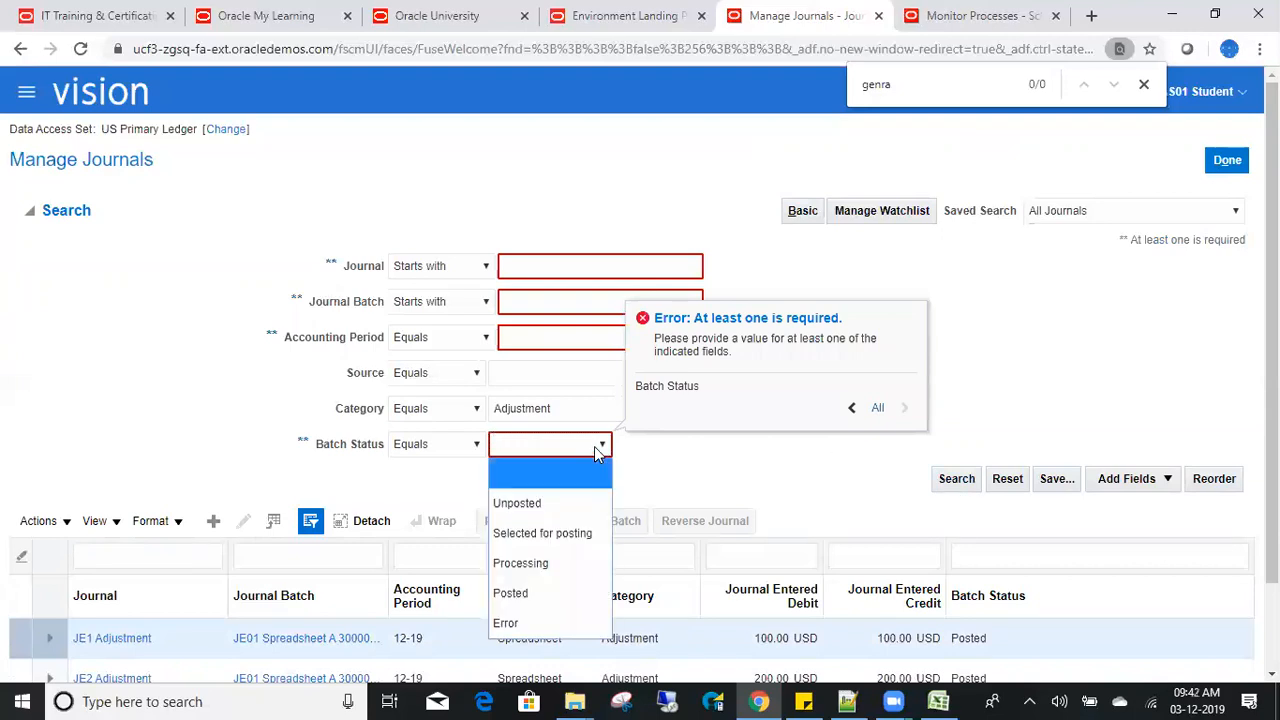
pyautogui.click(553, 591)
pyautogui.click(954, 482)
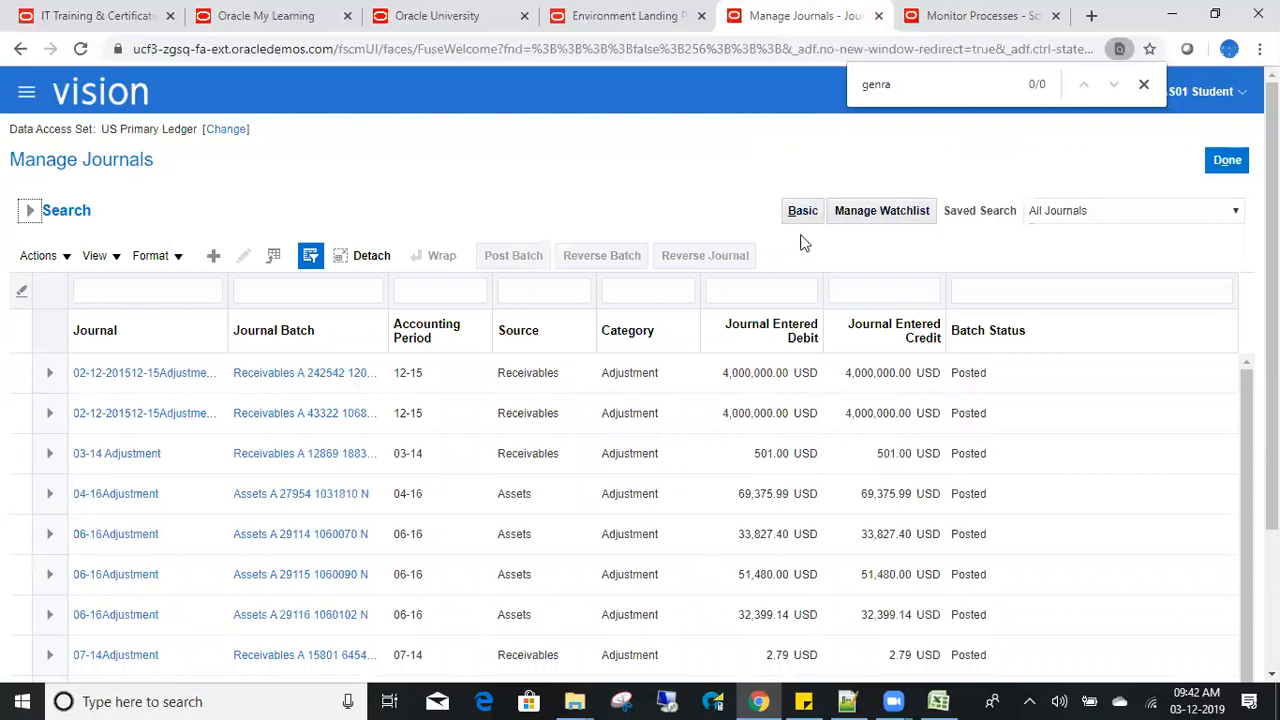
# Browse the saved searches list and personalization settings, then close them.
pyautogui.click(48, 208)
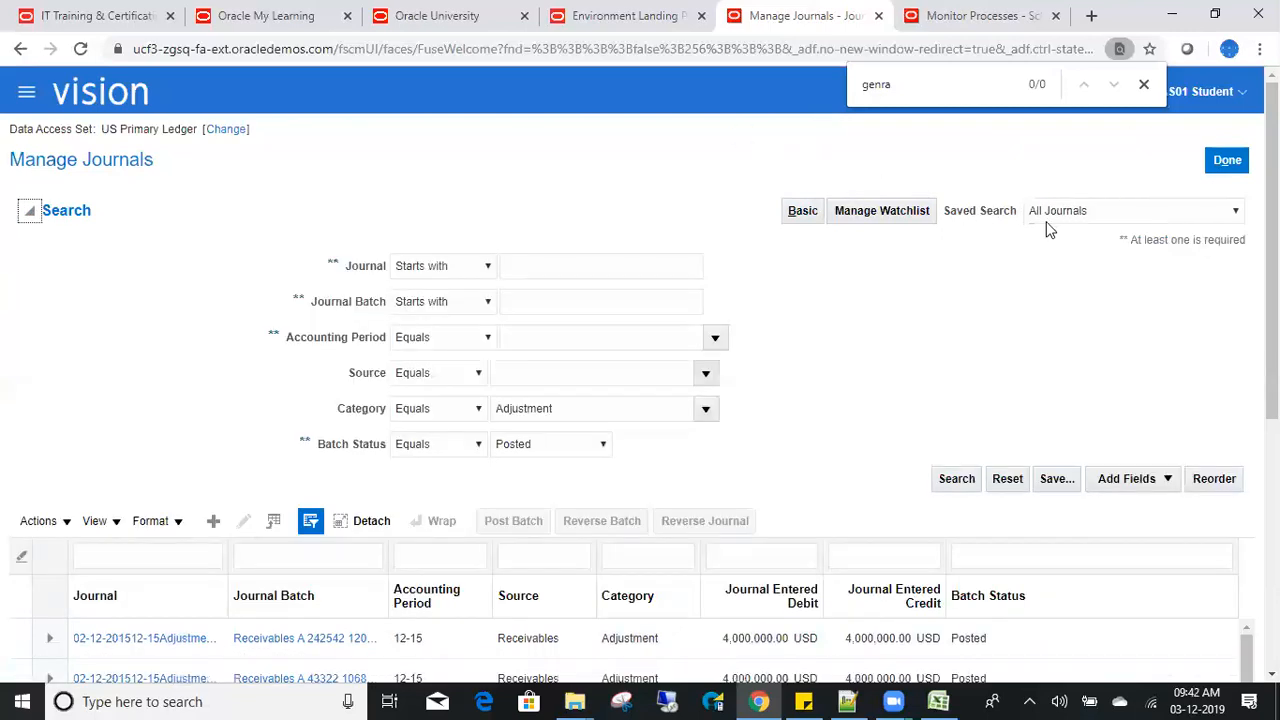
pyautogui.click(1066, 214)
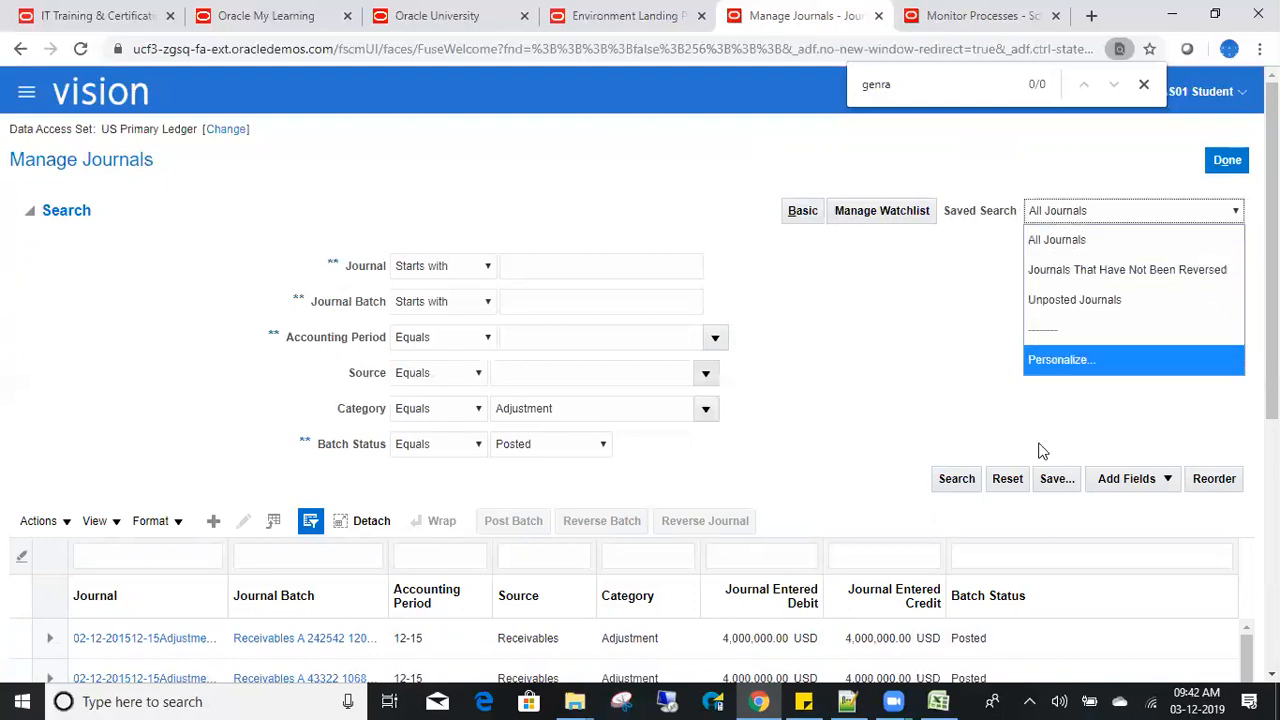
pyautogui.click(1061, 358)
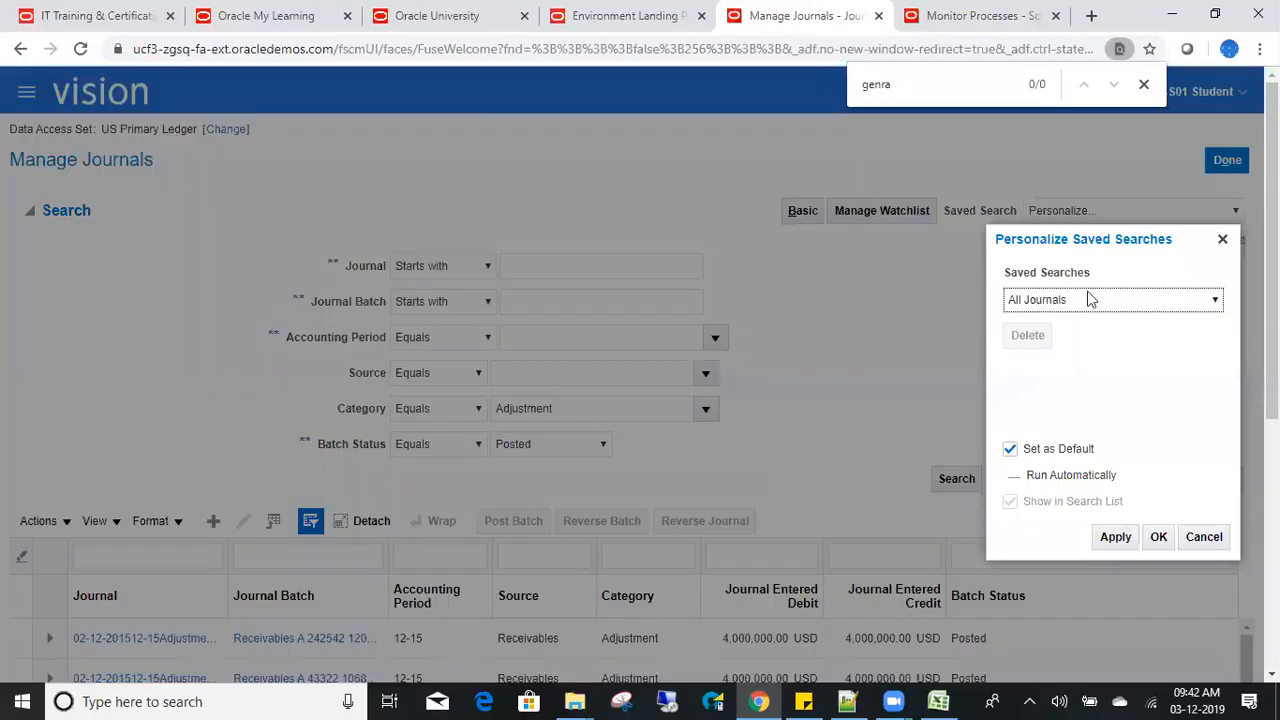
pyautogui.click(1079, 296)
pyautogui.click(1080, 296)
pyautogui.click(1083, 300)
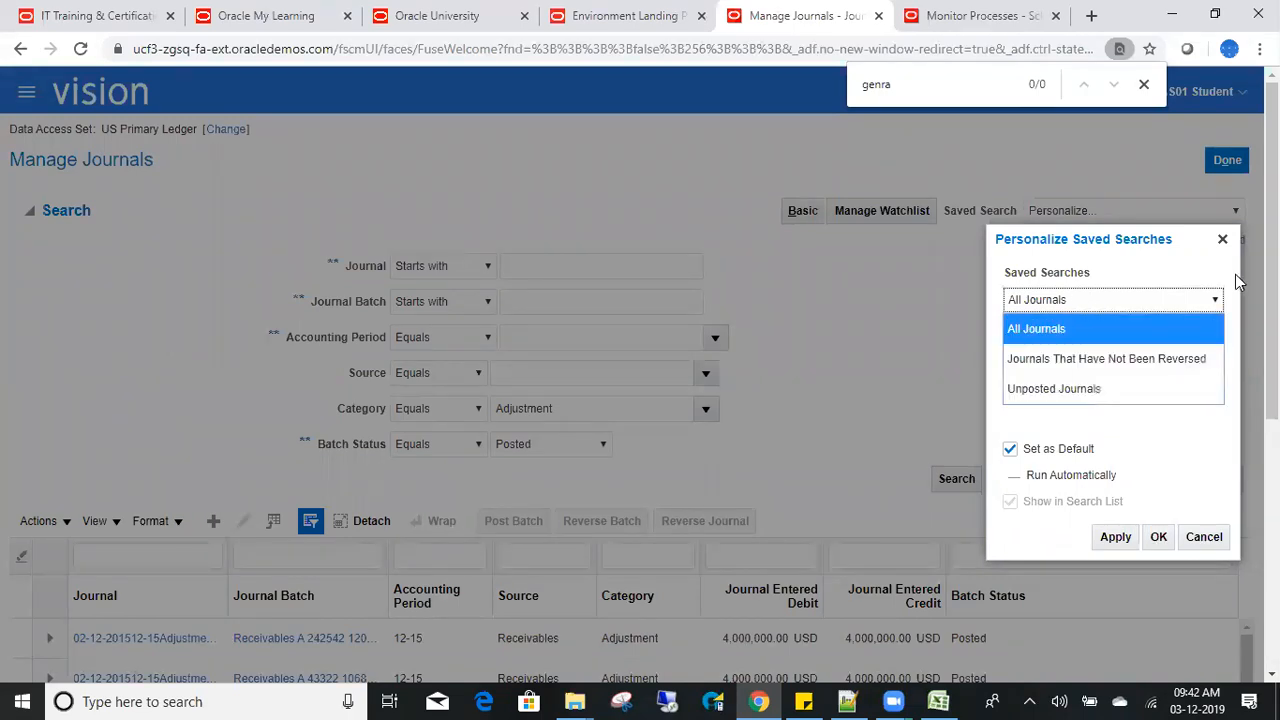
pyautogui.click(1222, 240)
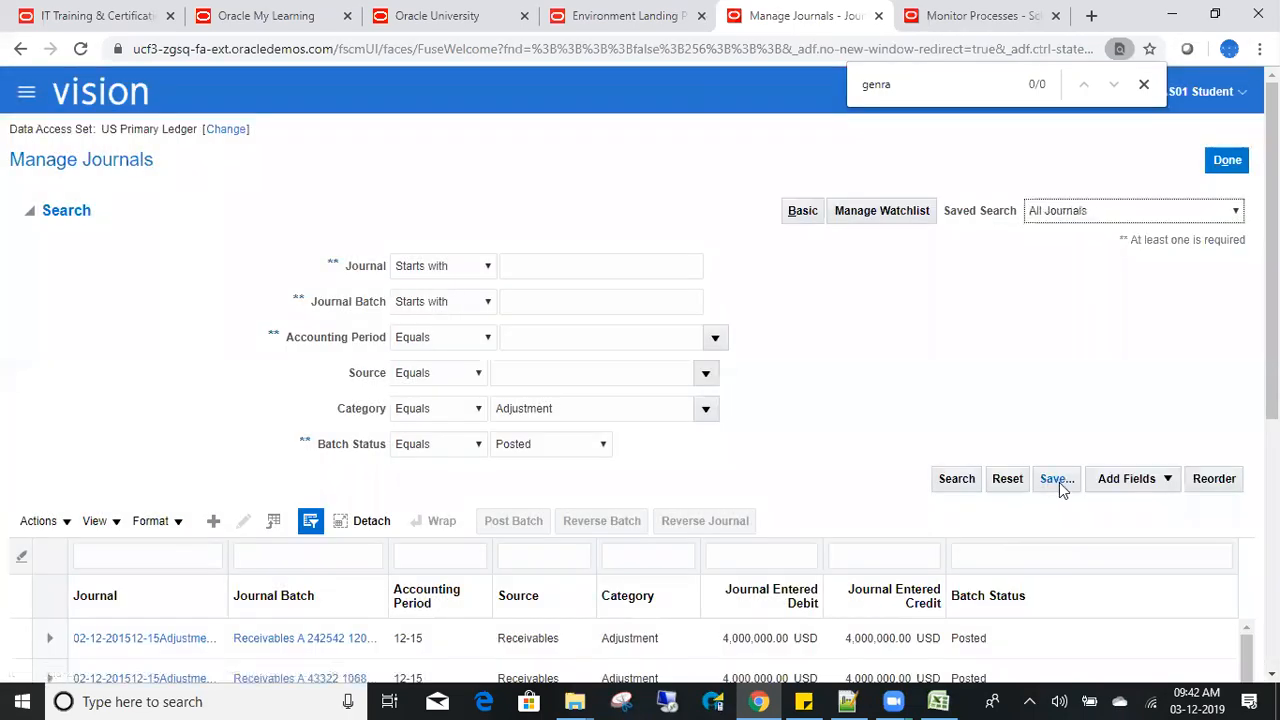
# Save the criteria as search 'Adjustment Posted', set as default and run automatically.
pyautogui.click(1058, 479)
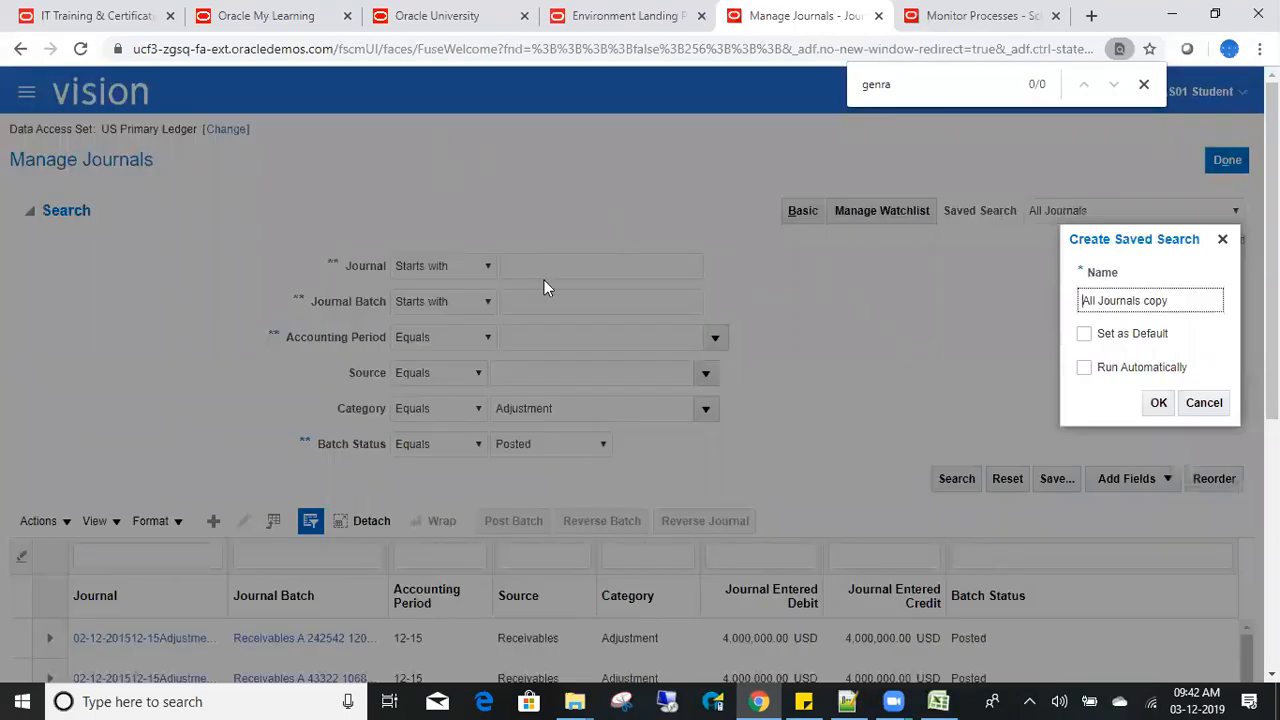
pyautogui.tripleClick(1175, 293)
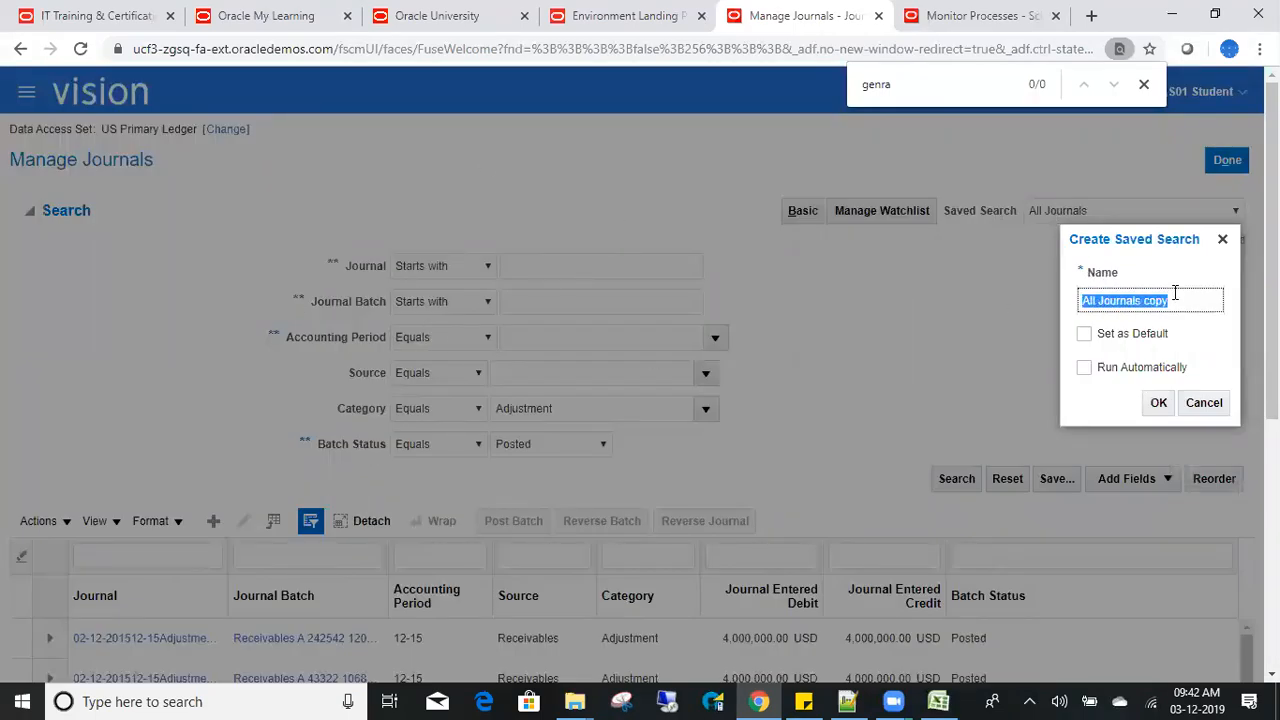
pyautogui.write('Al')
pyautogui.write('justem')
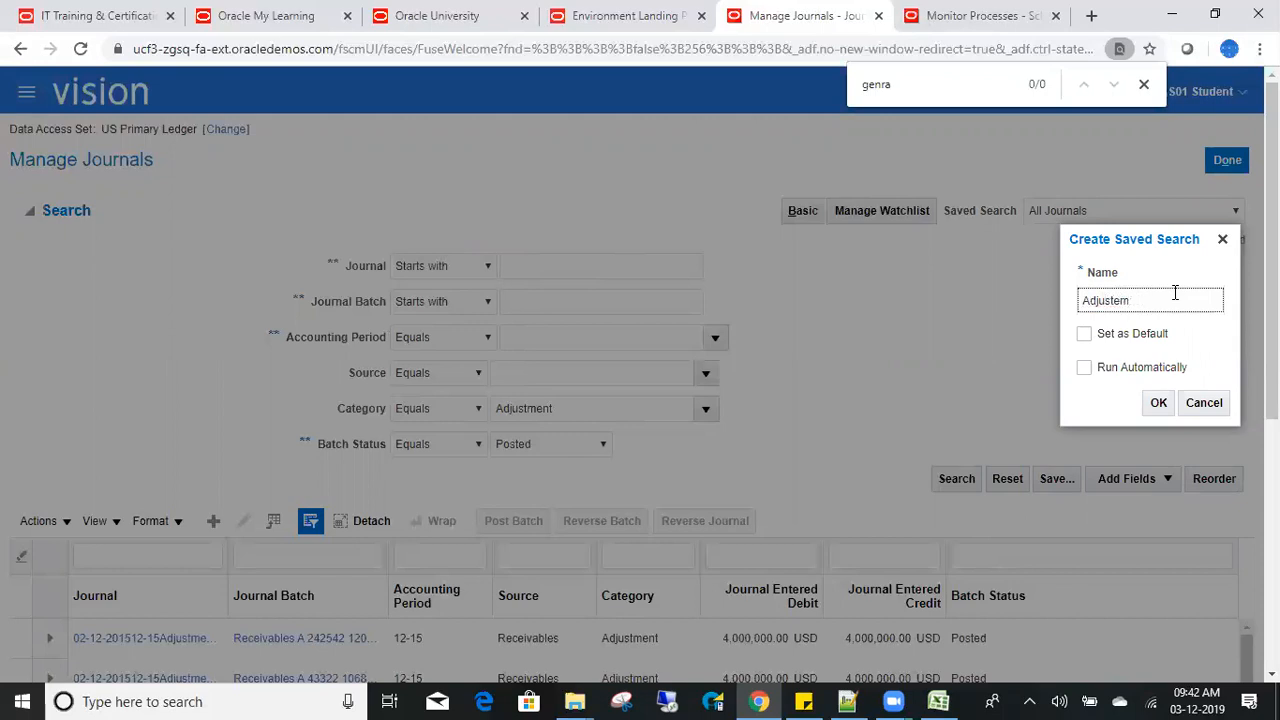
pyautogui.press('BackSpace')
pyautogui.press('BackSpace')
pyautogui.write('ment Posted')
pyautogui.click(1086, 343)
pyautogui.click(1085, 338)
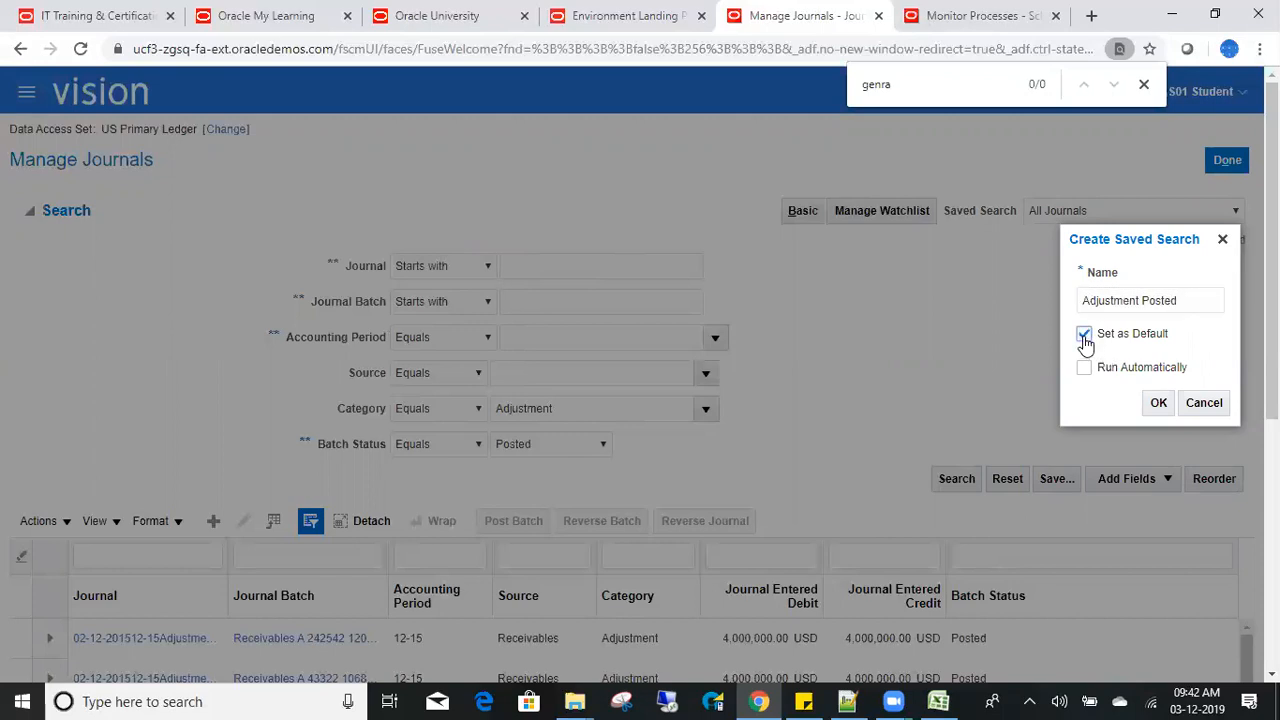
pyautogui.click(1084, 368)
pyautogui.click(1158, 403)
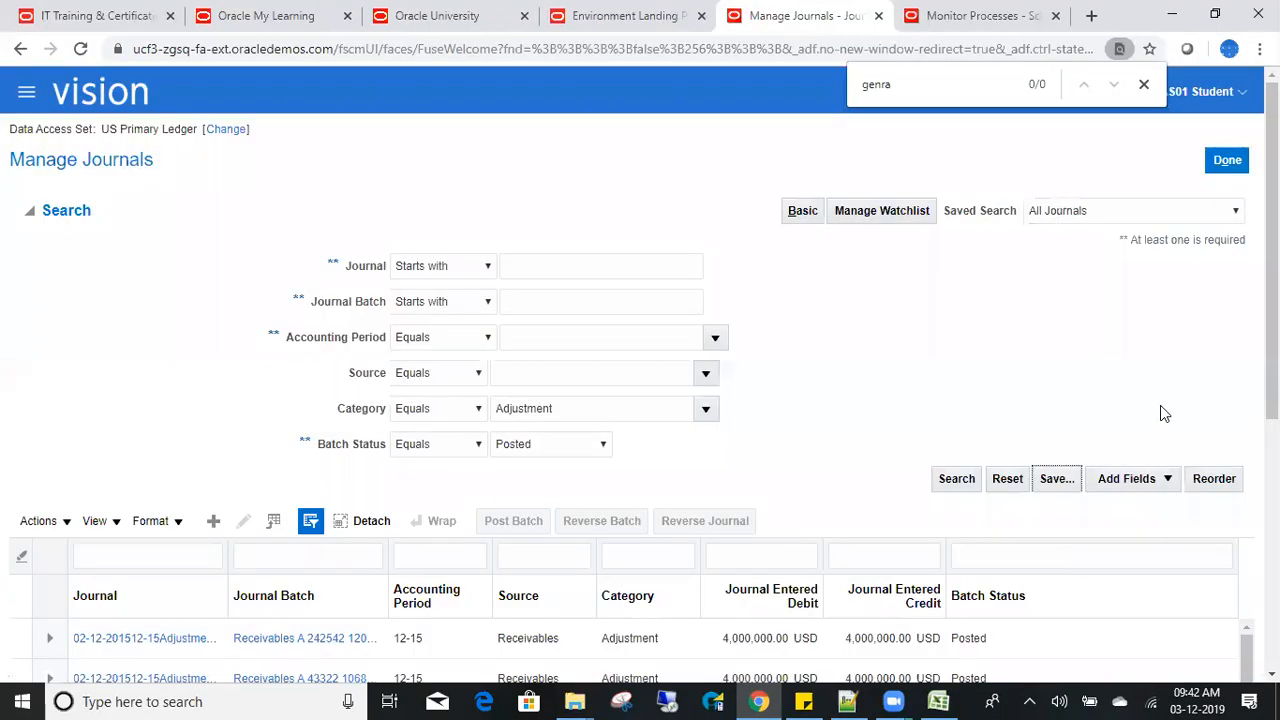
# Reopen Manage Journals to confirm Adjustment Posted loads by default, toggling to All Journals and back.
pyautogui.click(1221, 160)
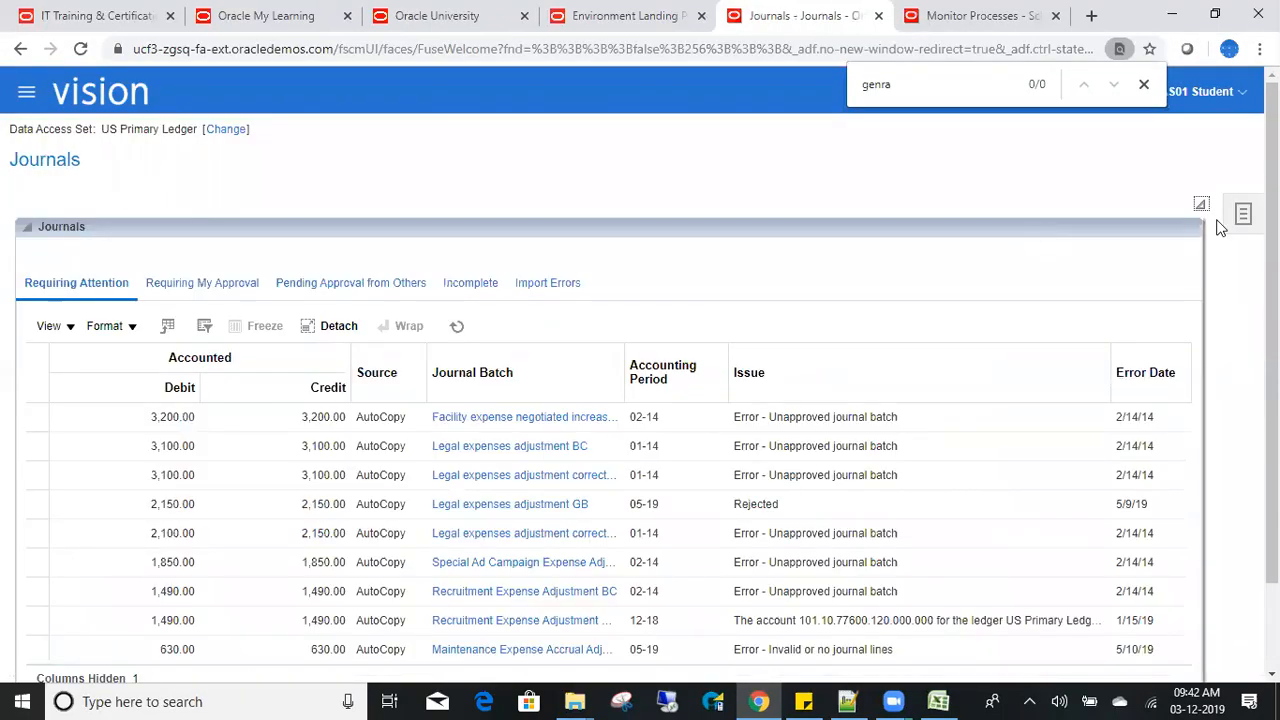
pyautogui.click(1240, 215)
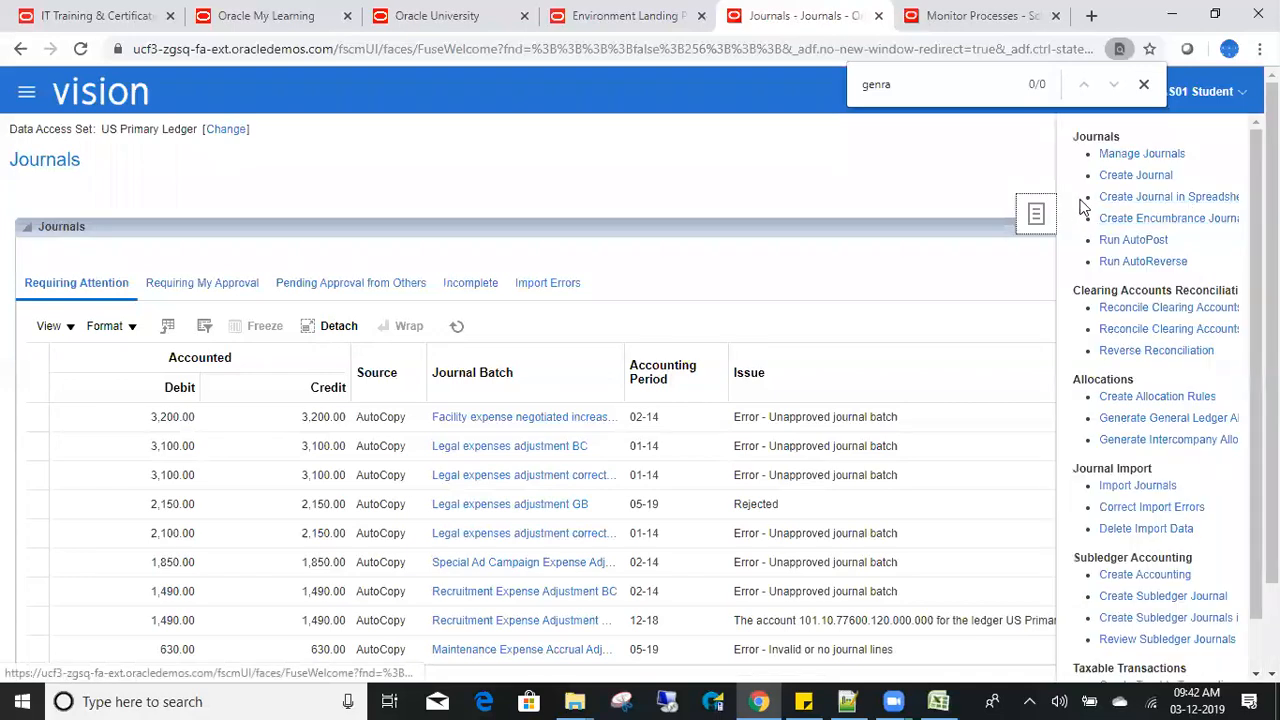
pyautogui.click(1133, 155)
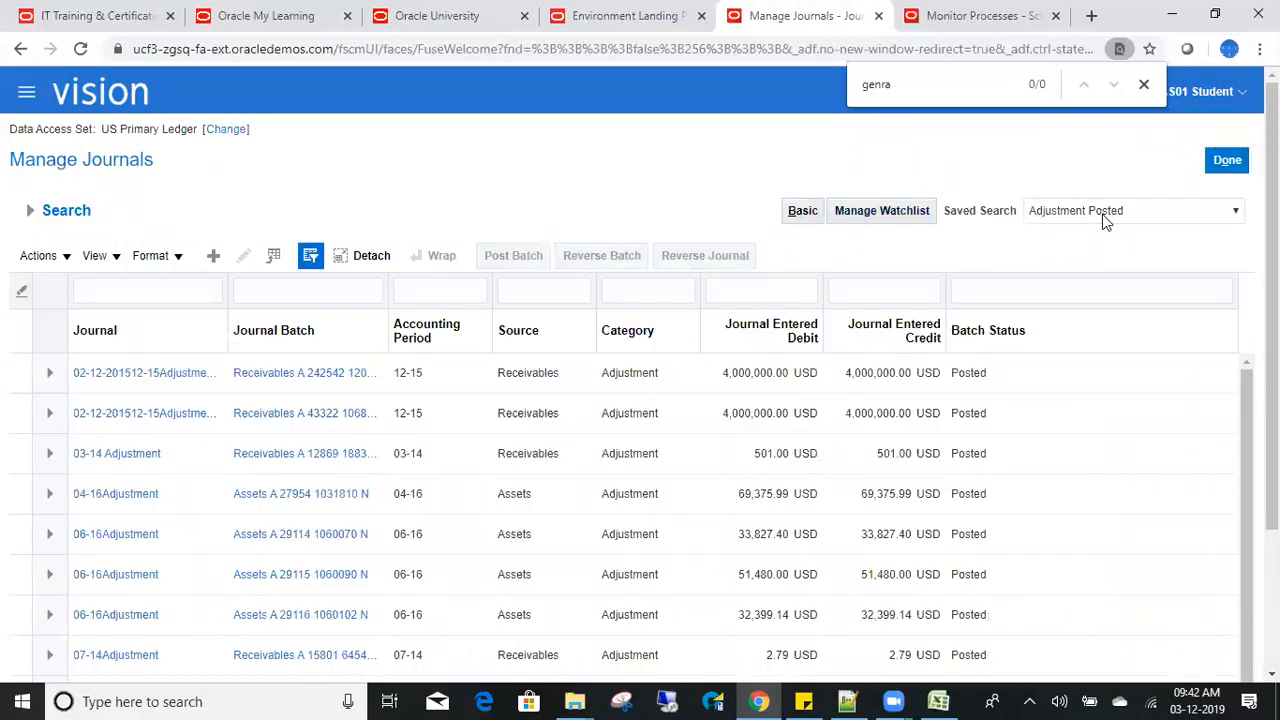
pyautogui.click(1102, 214)
pyautogui.click(1091, 302)
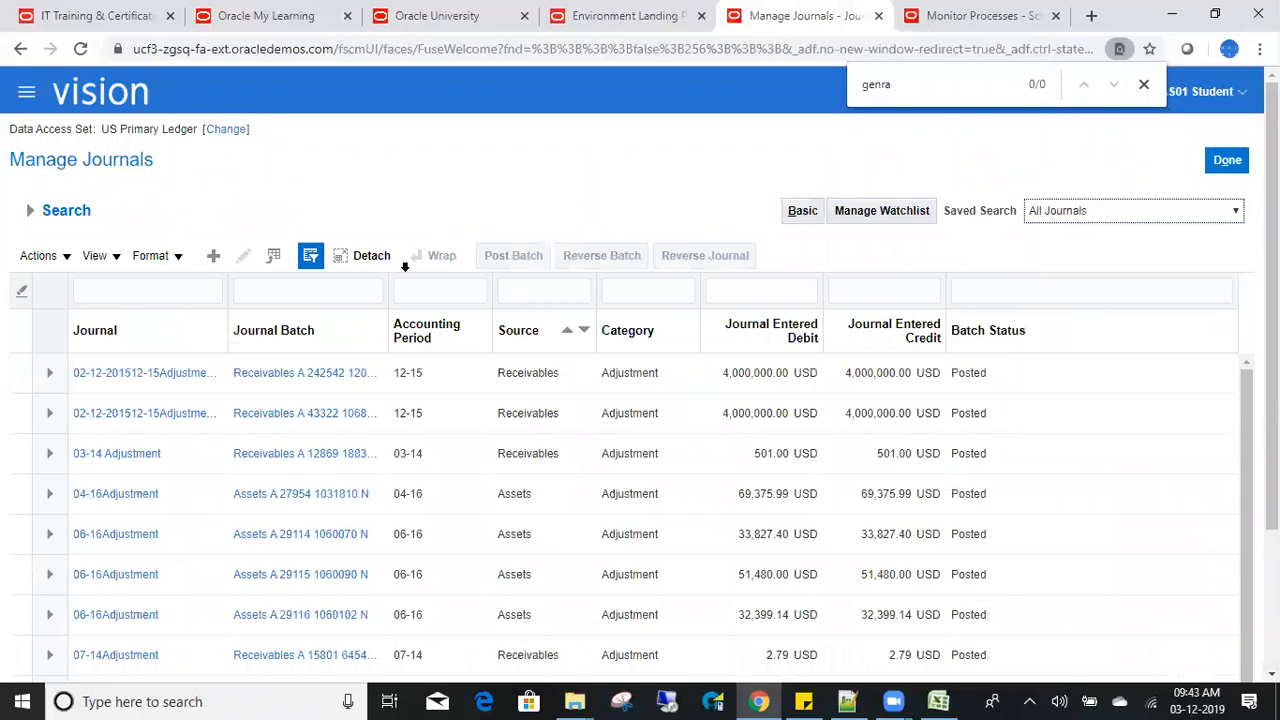
pyautogui.click(30, 211)
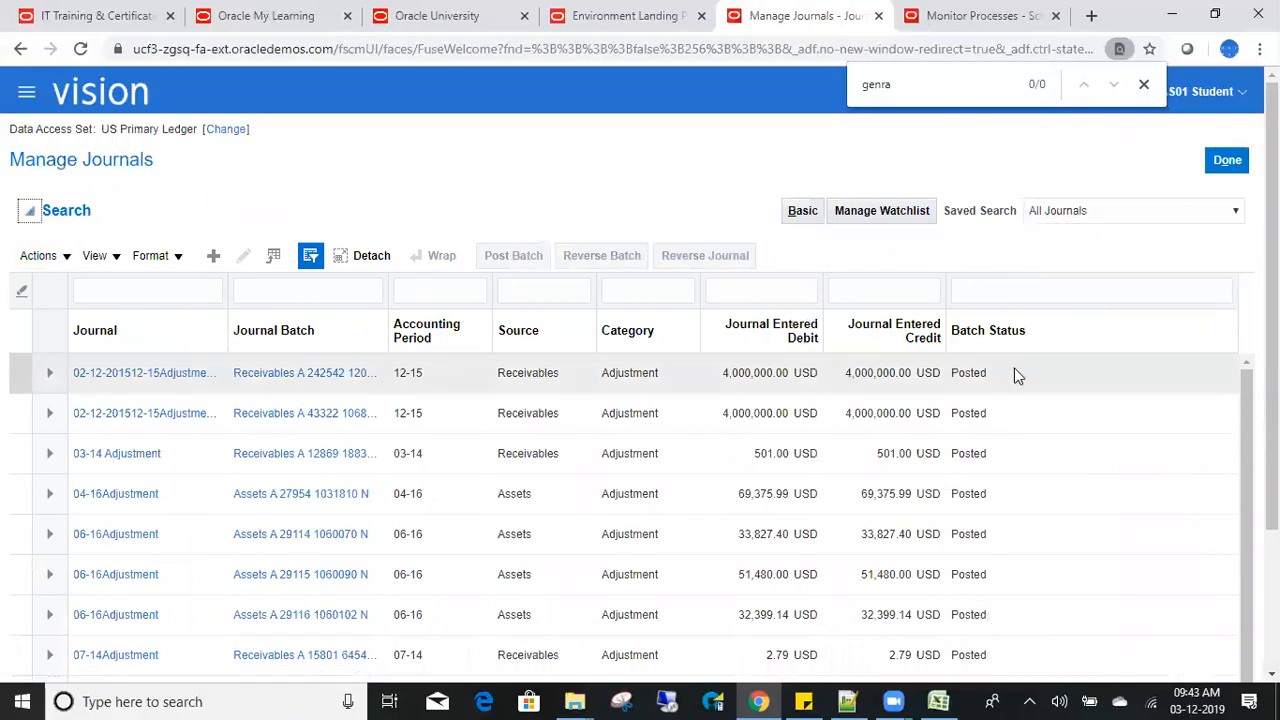
pyautogui.click(1101, 214)
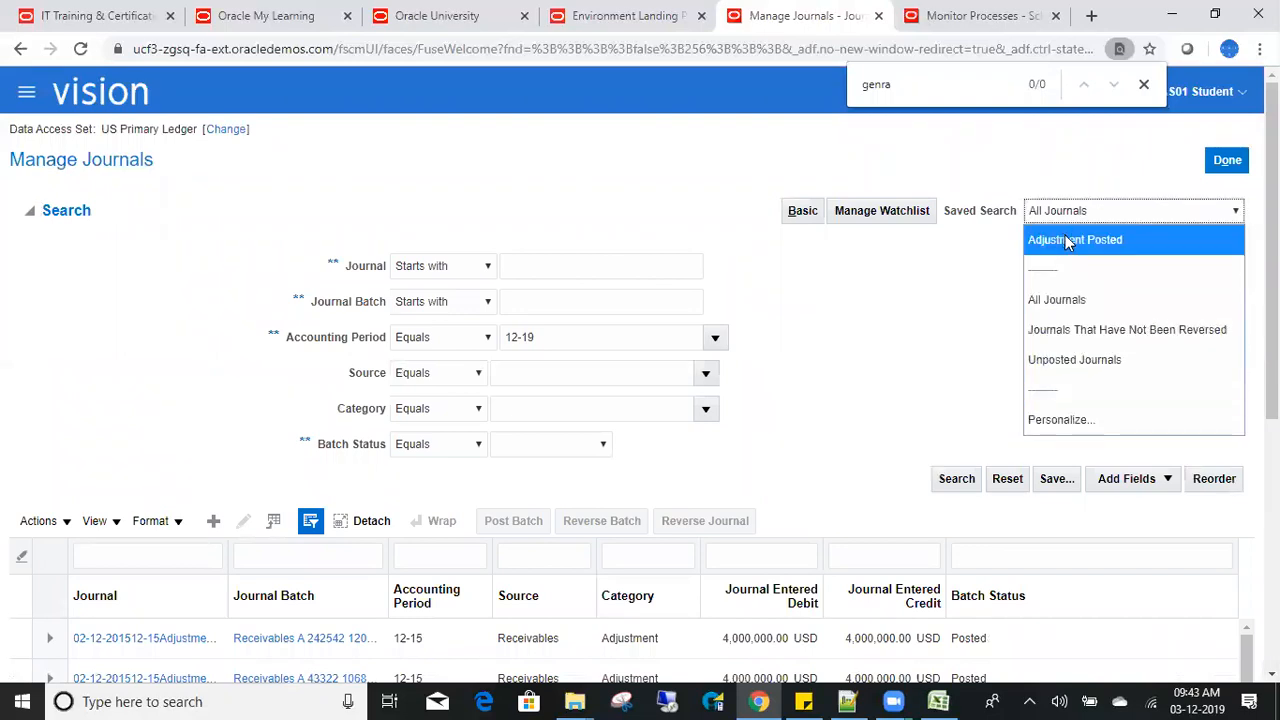
pyautogui.click(1068, 240)
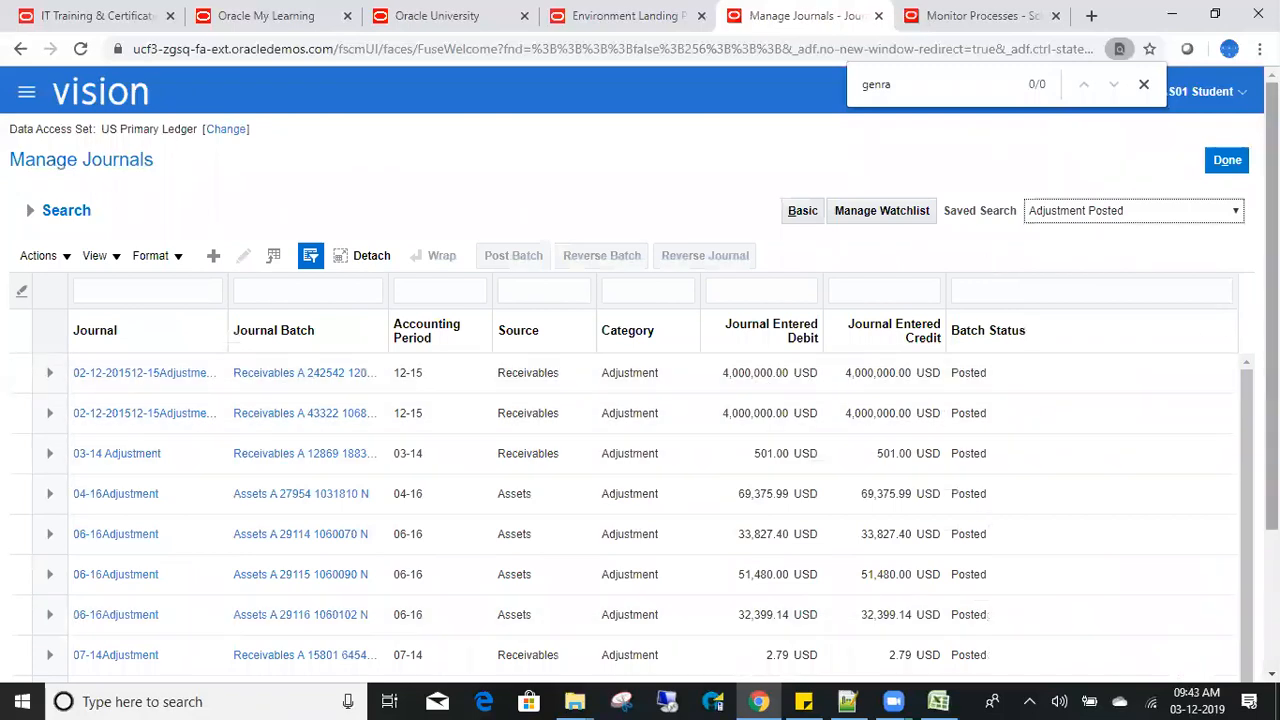
pyautogui.click(1226, 158)
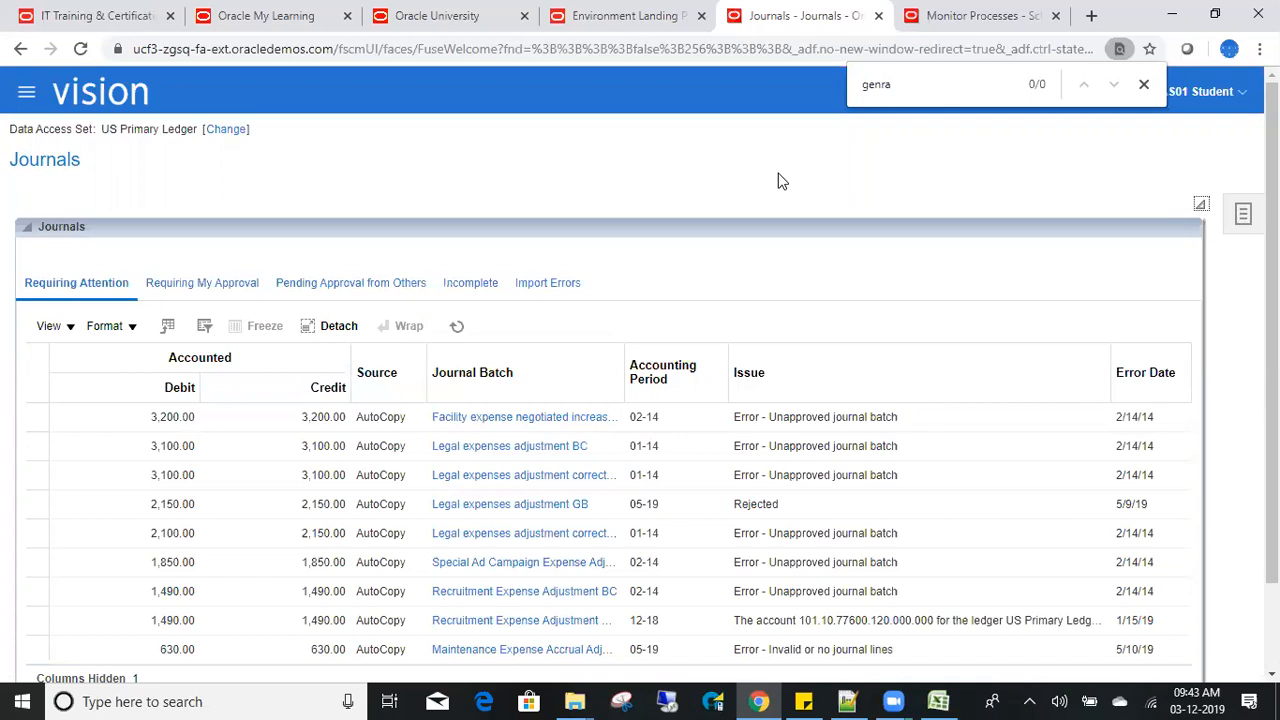
pyautogui.click(1243, 213)
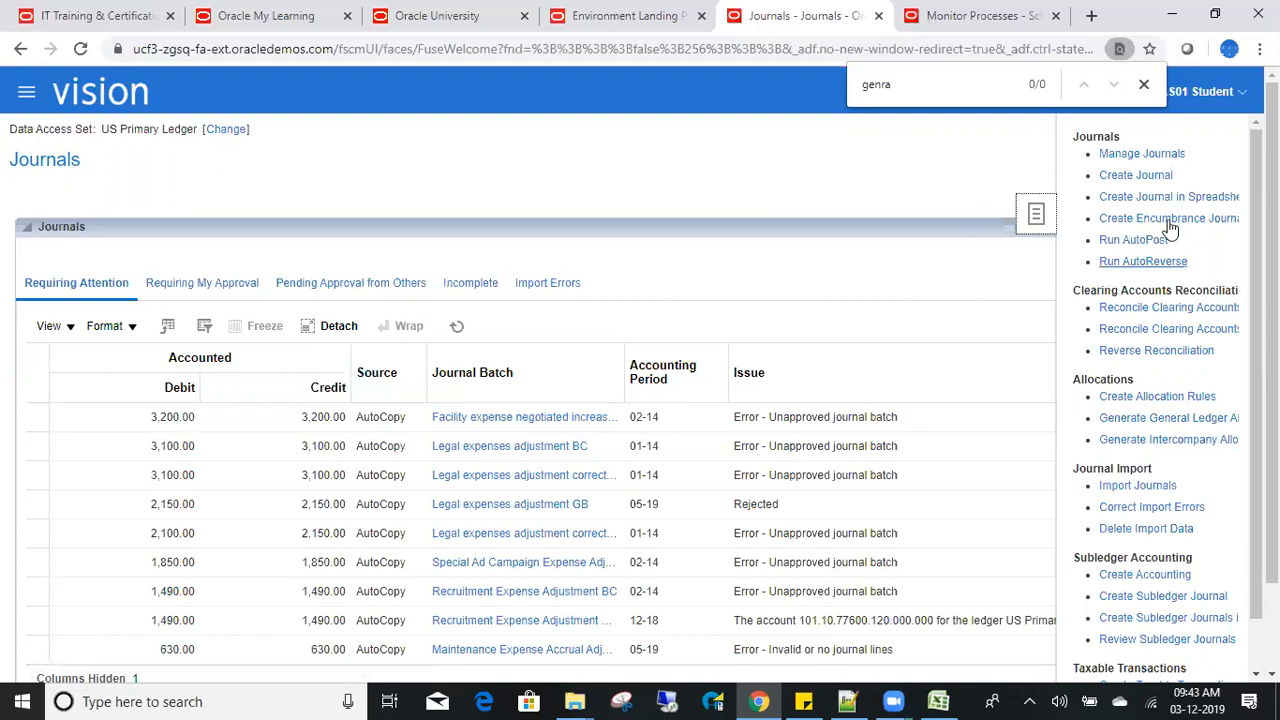
pyautogui.click(1135, 246)
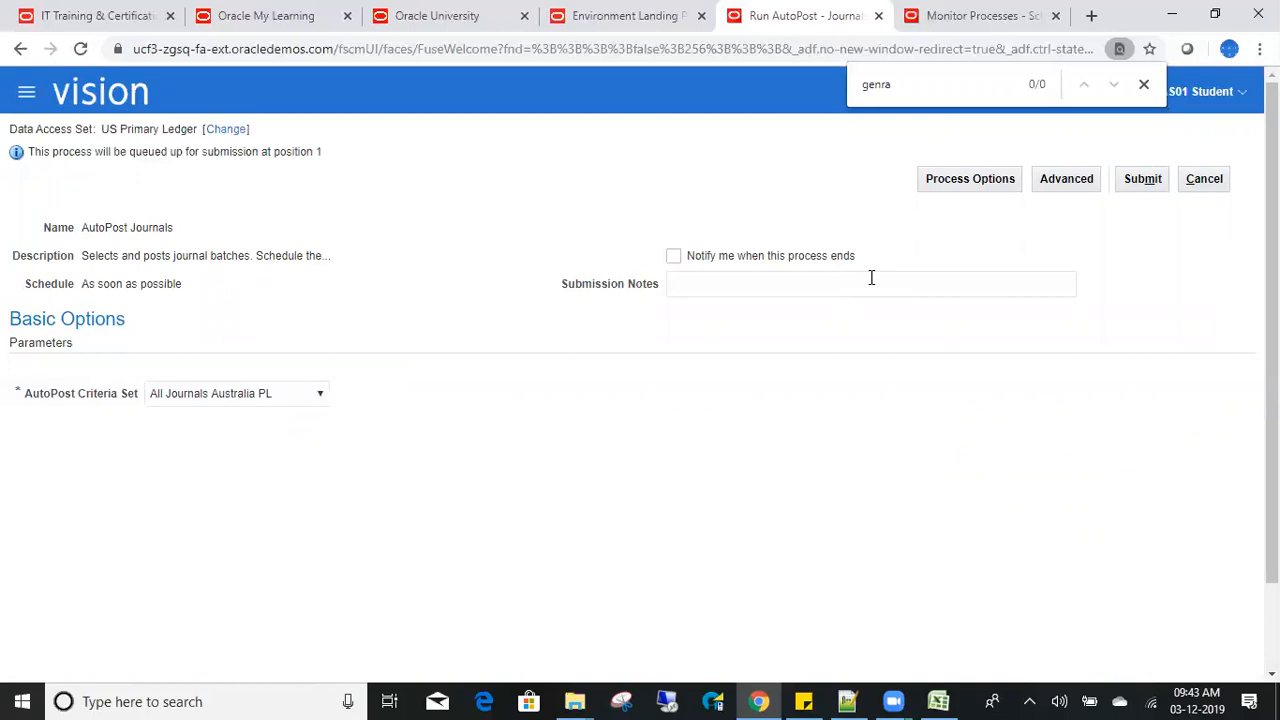
pyautogui.click(235, 398)
pyautogui.click(472, 490)
pyautogui.click(1207, 180)
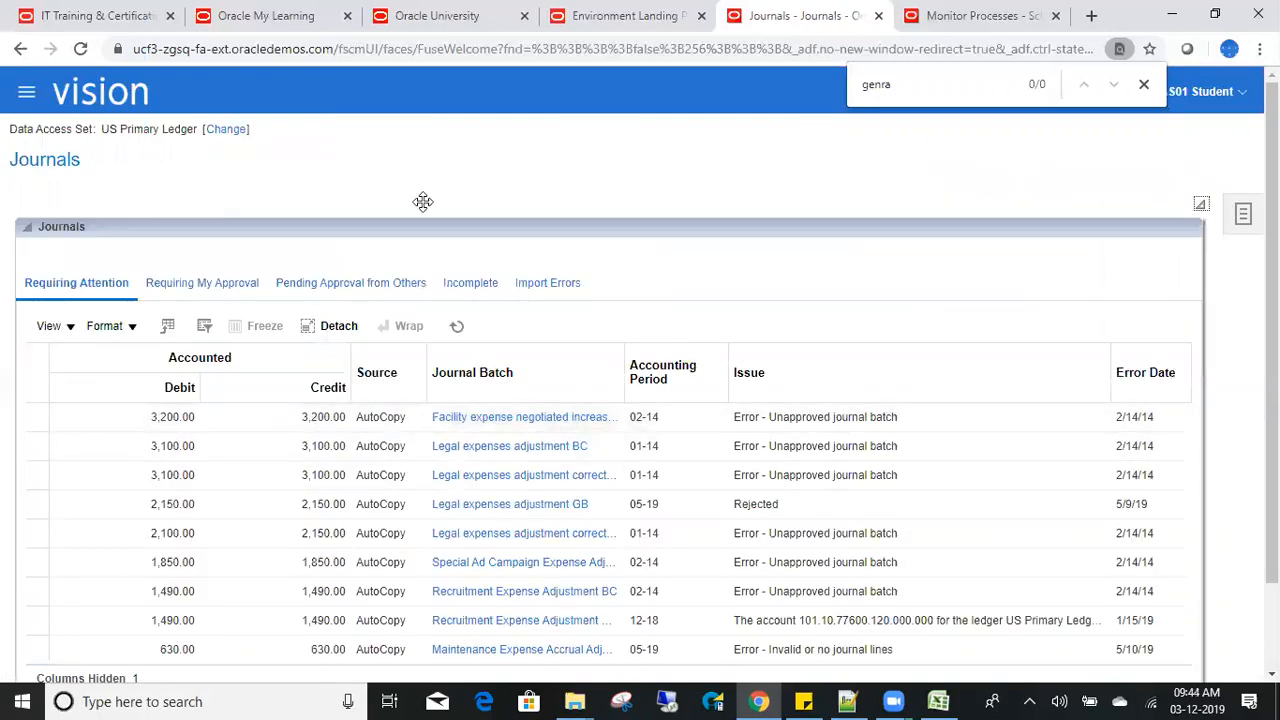
pyautogui.click(1242, 220)
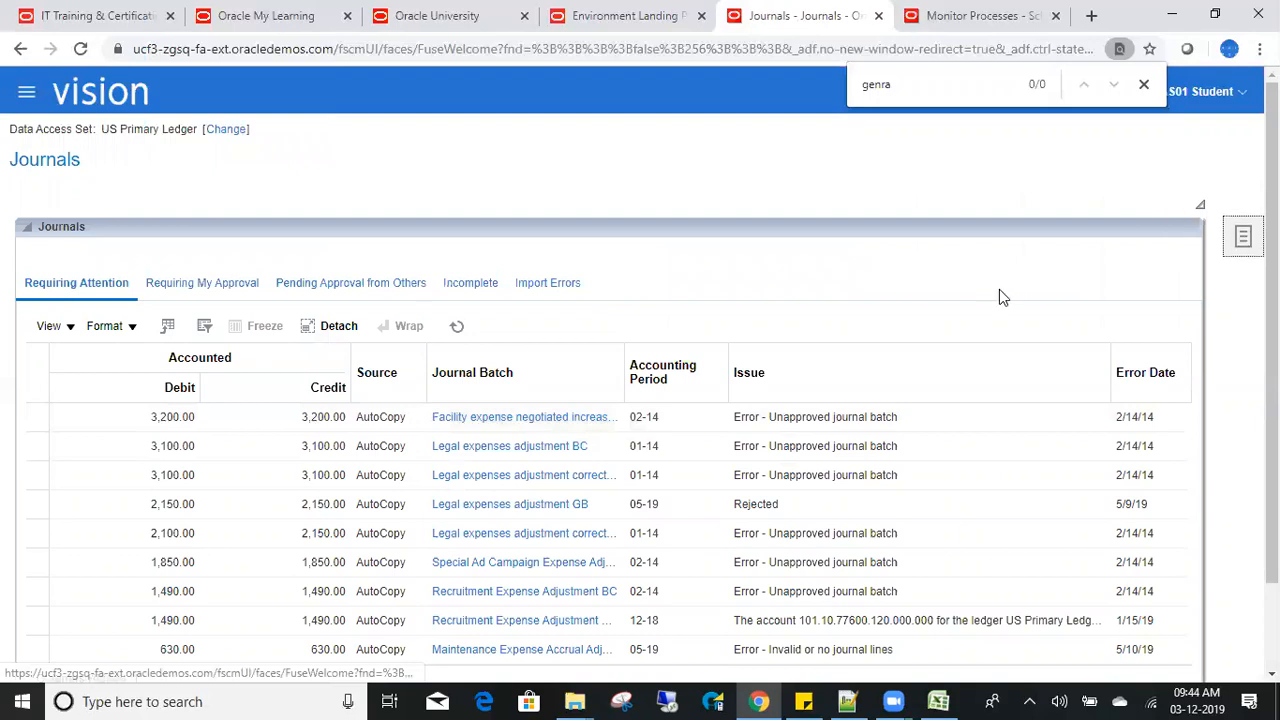
# Reopen Manage Journals and inspect the 03-14, 04-16 and 06-16 posted Adjustment journals.
pyautogui.click(1138, 157)
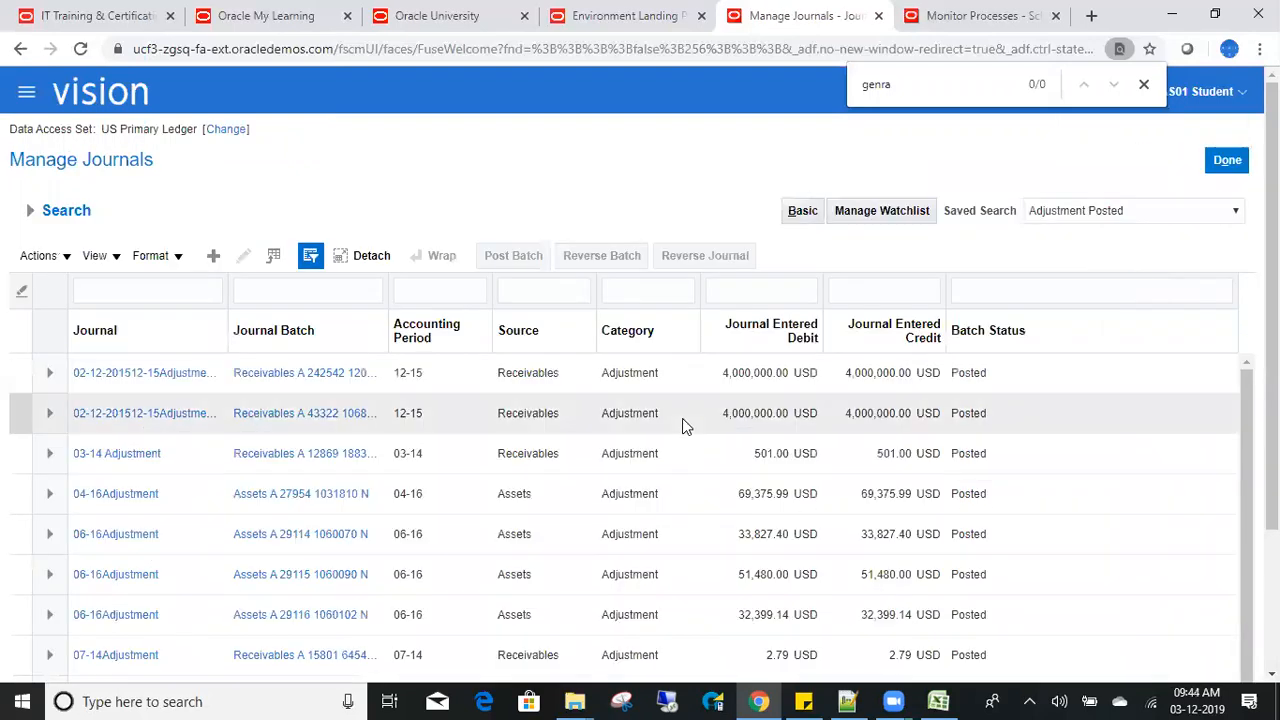
pyautogui.click(684, 373)
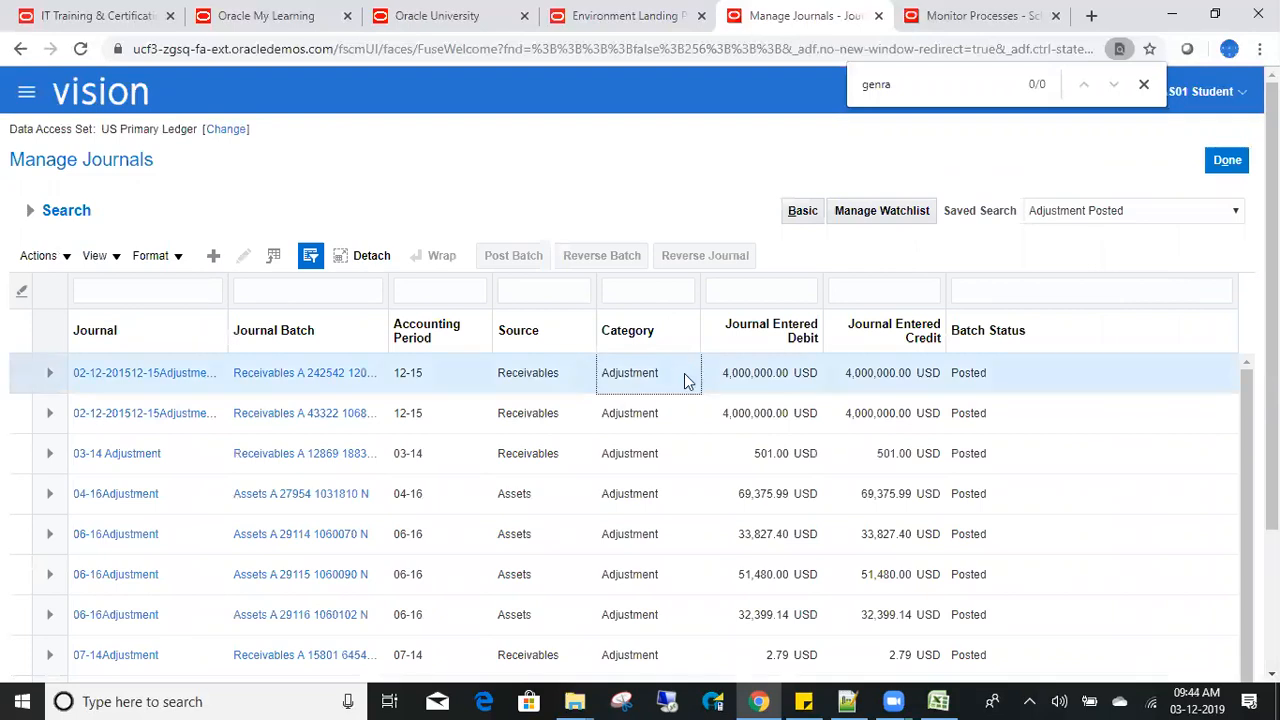
pyautogui.click(754, 453)
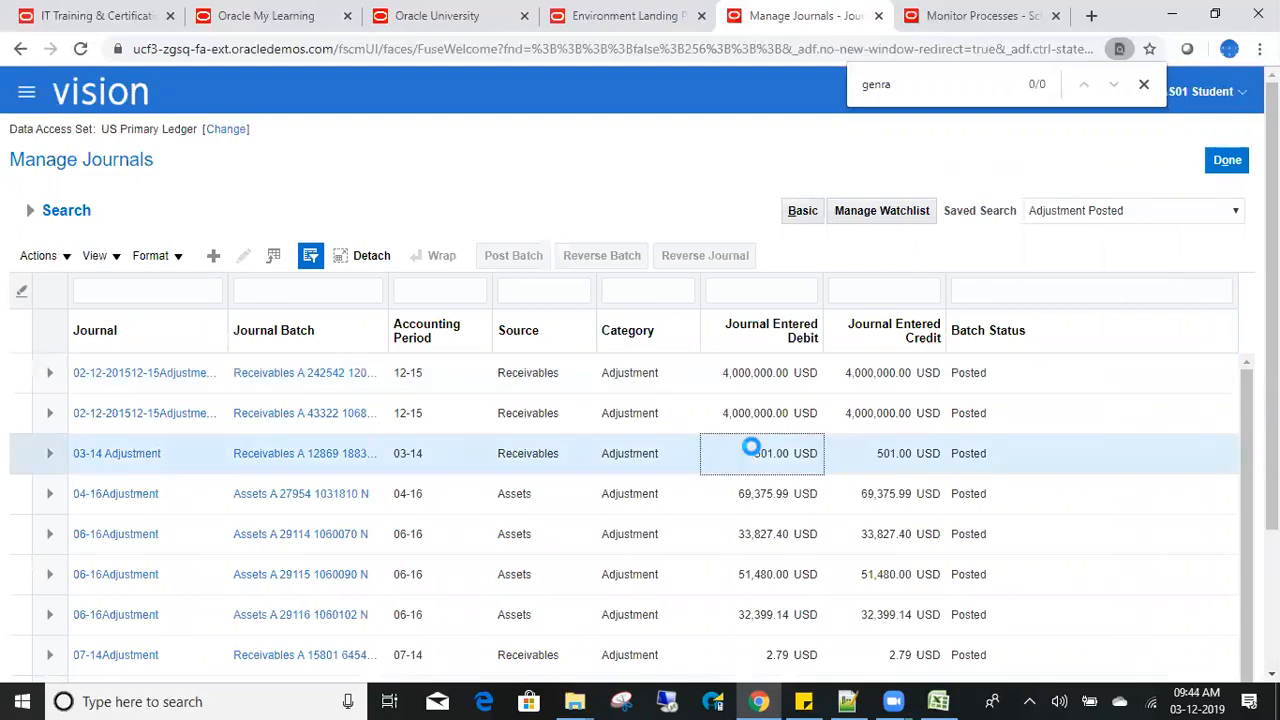
pyautogui.click(752, 515)
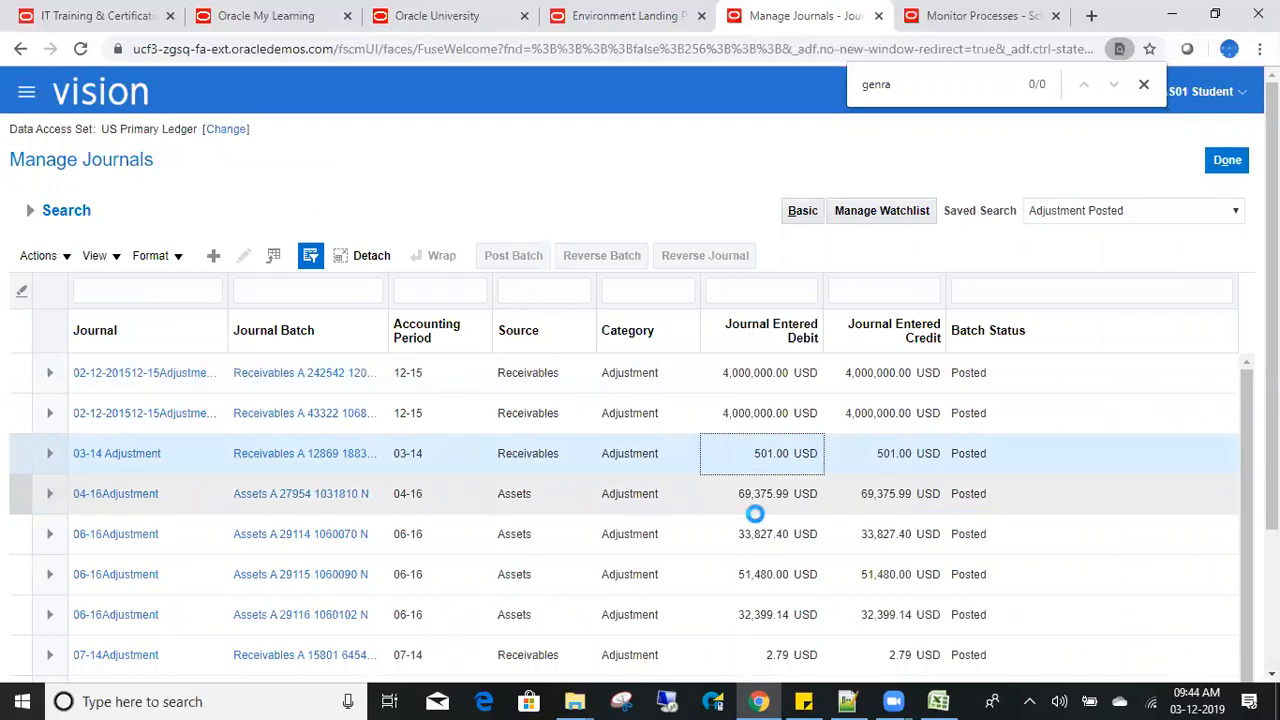
pyautogui.scroll(-2, 640, 380)
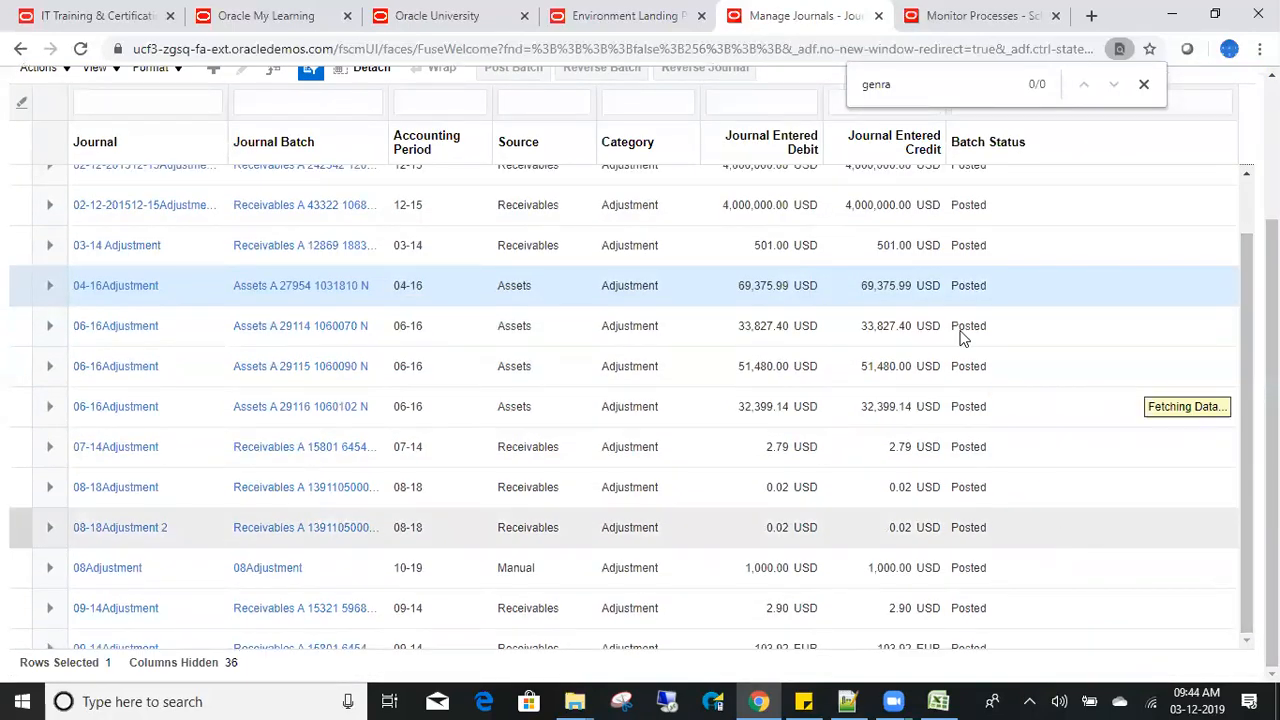
pyautogui.scroll(2, 1249, 291)
pyautogui.click(761, 535)
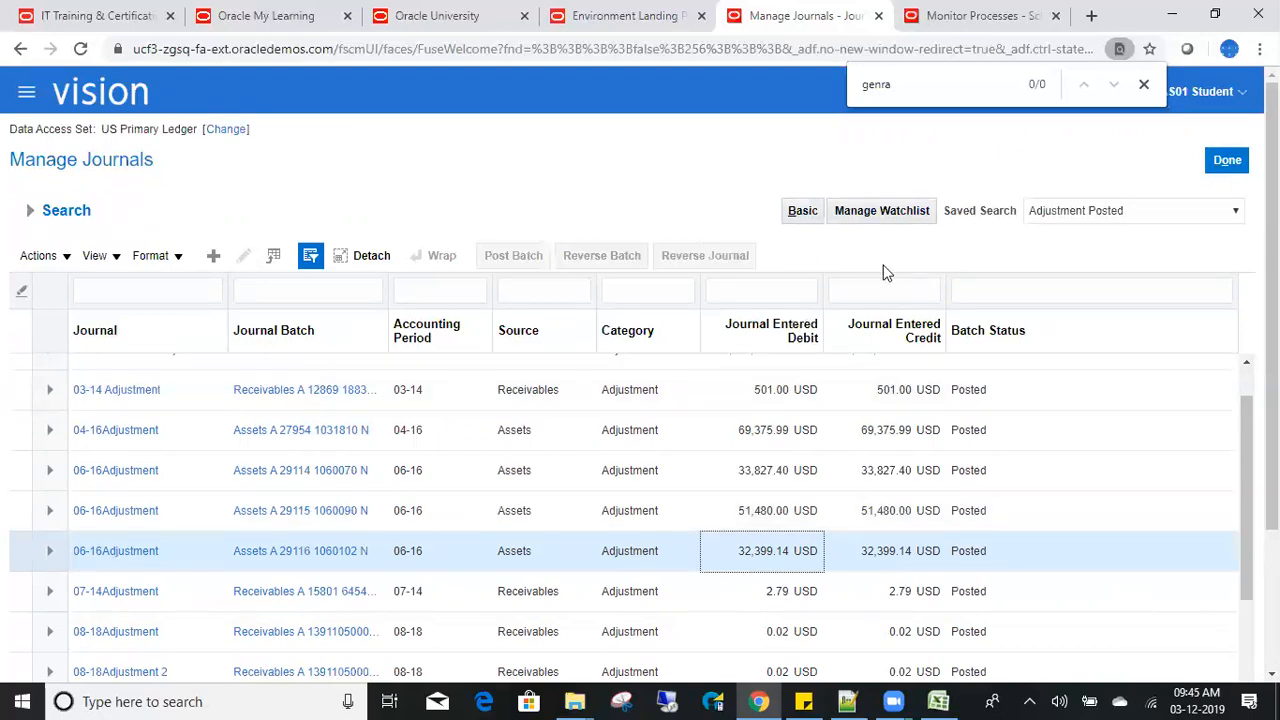
# Select the 04-16 Adjustment journal and switch to the All Journals saved search.
pyautogui.click(570, 430)
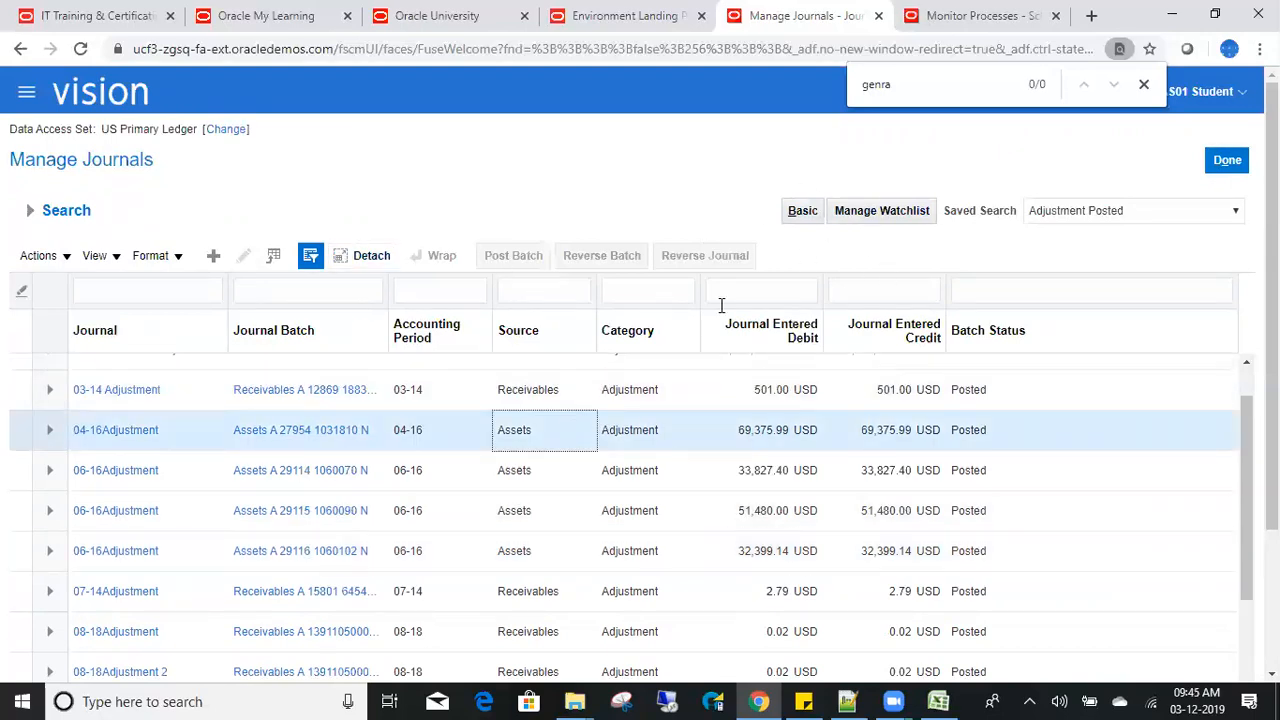
pyautogui.click(1162, 212)
pyautogui.click(1114, 294)
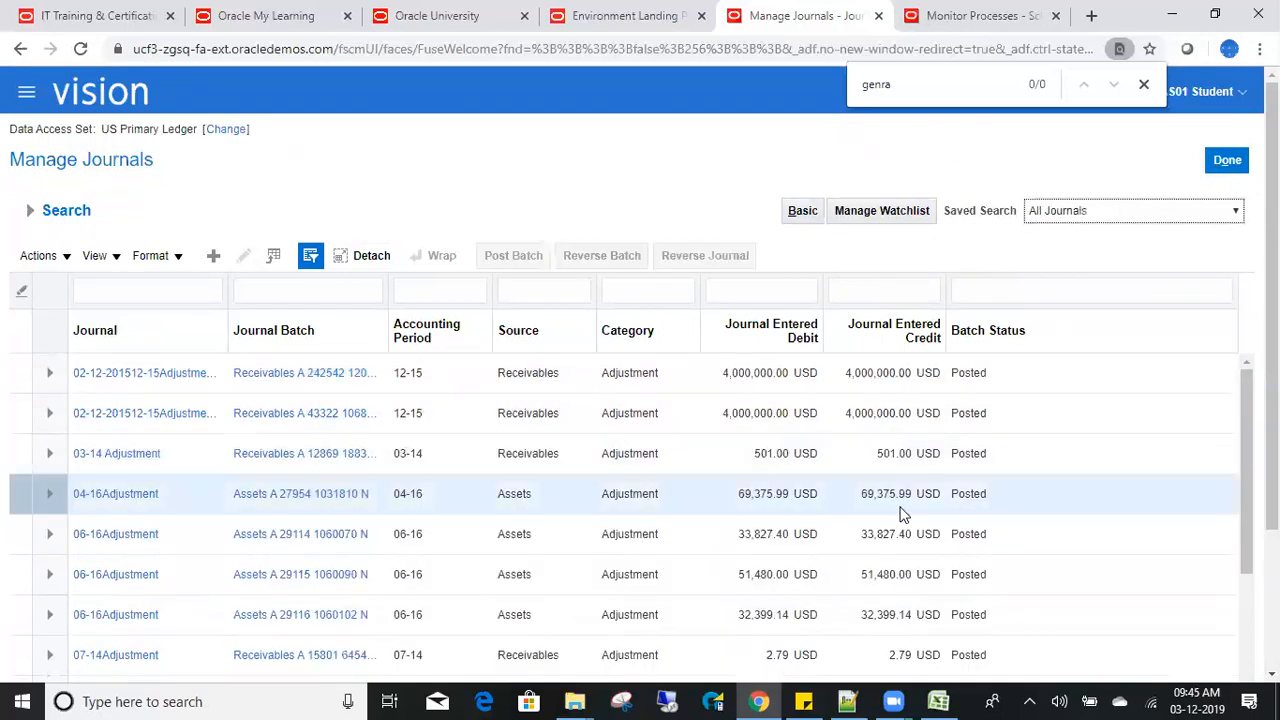
# Try filtering batch status by 'unpos', clear the filter, and expand the search criteria.
pyautogui.click(1021, 294)
pyautogui.write('u')
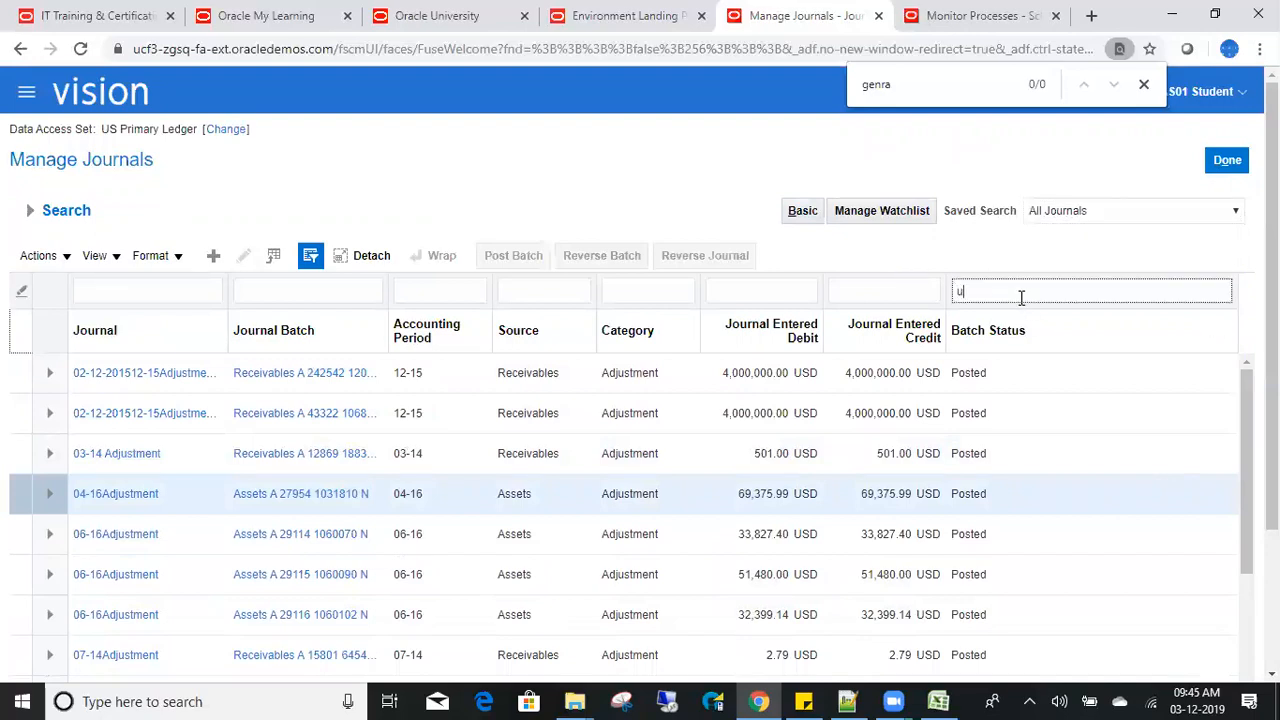
pyautogui.write('npos')
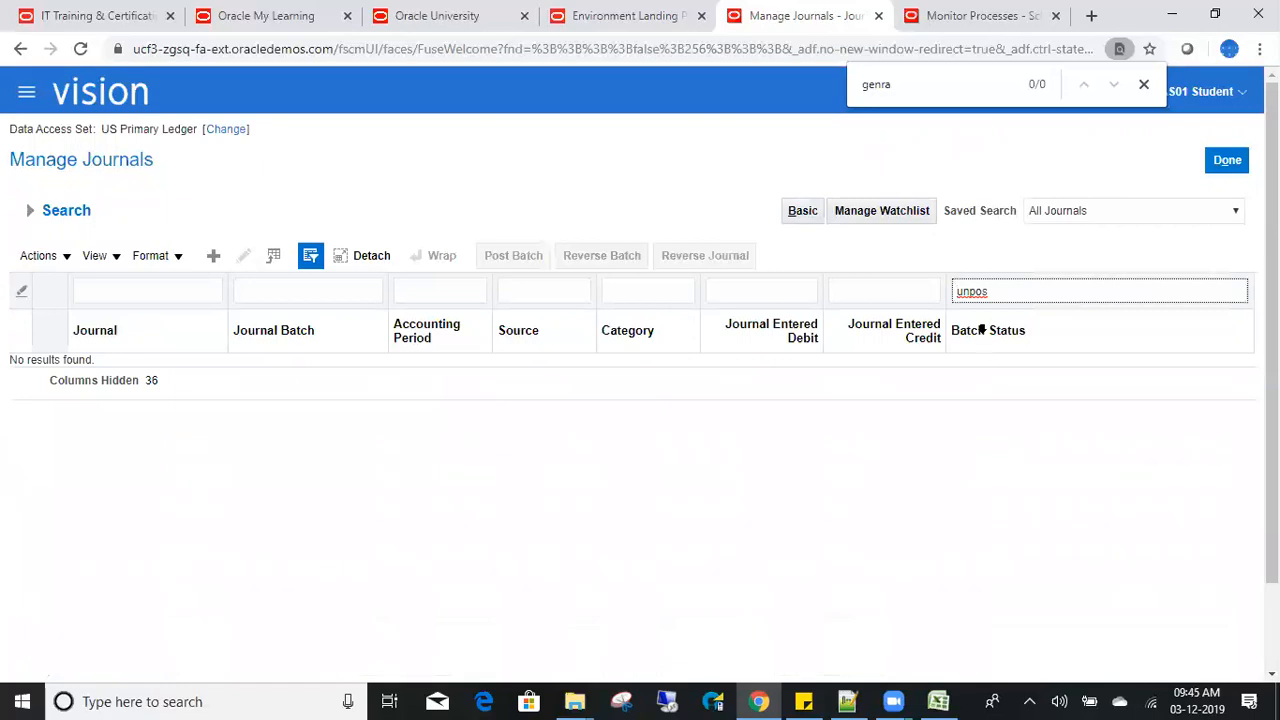
pyautogui.press('BackSpace')
pyautogui.press('BackSpace')
pyautogui.press('BackSpace')
pyautogui.click(977, 297)
pyautogui.press('BackSpace')
pyautogui.press('BackSpace')
pyautogui.click(428, 542)
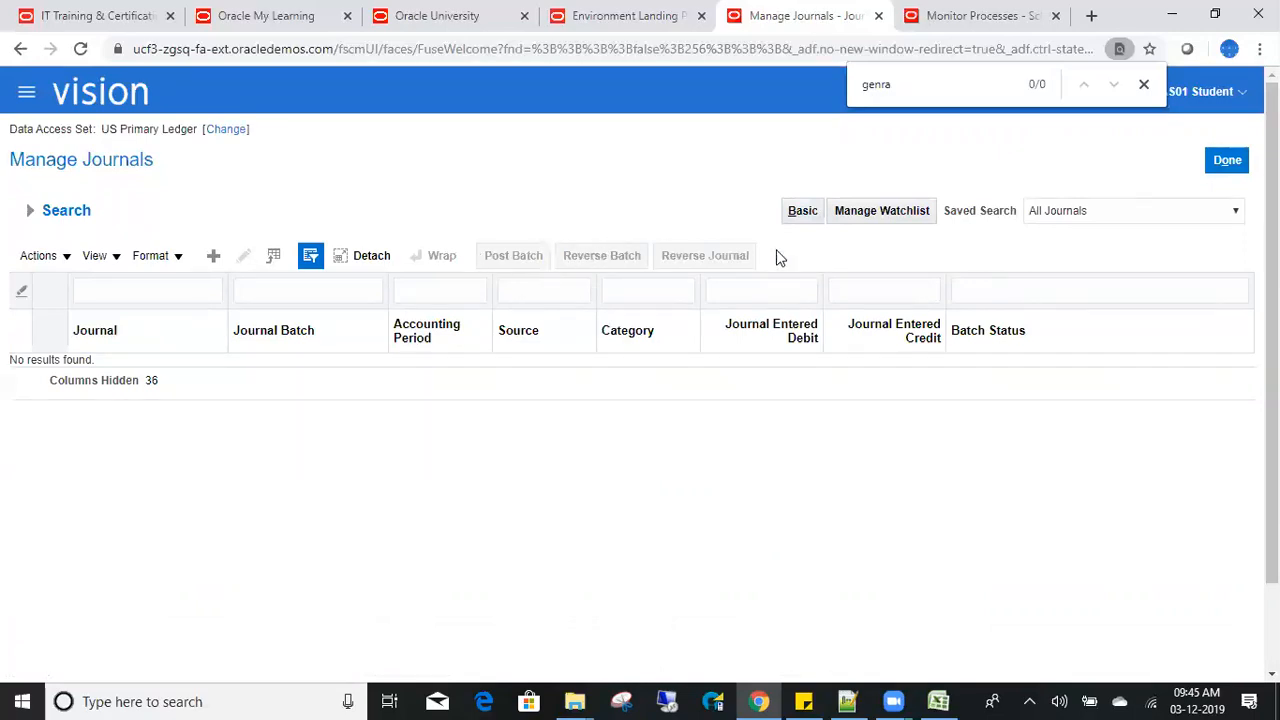
pyautogui.click(32, 213)
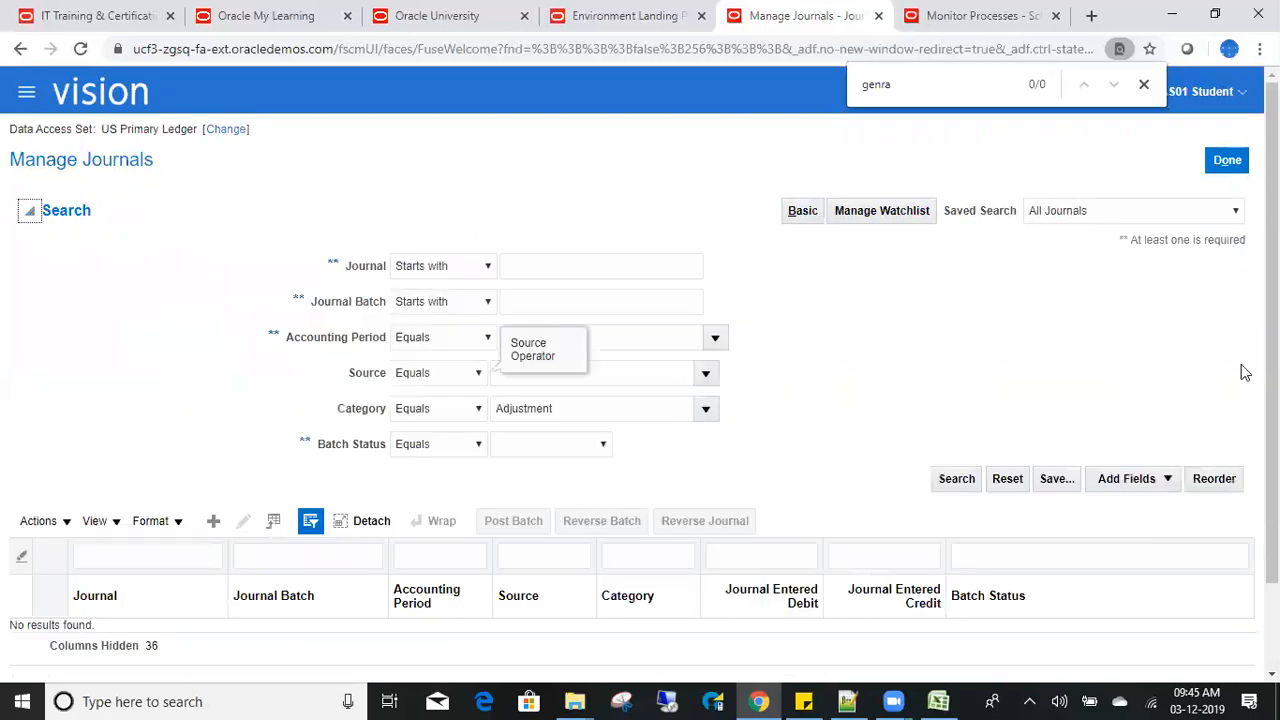
pyautogui.scroll(-1, 1245, 372)
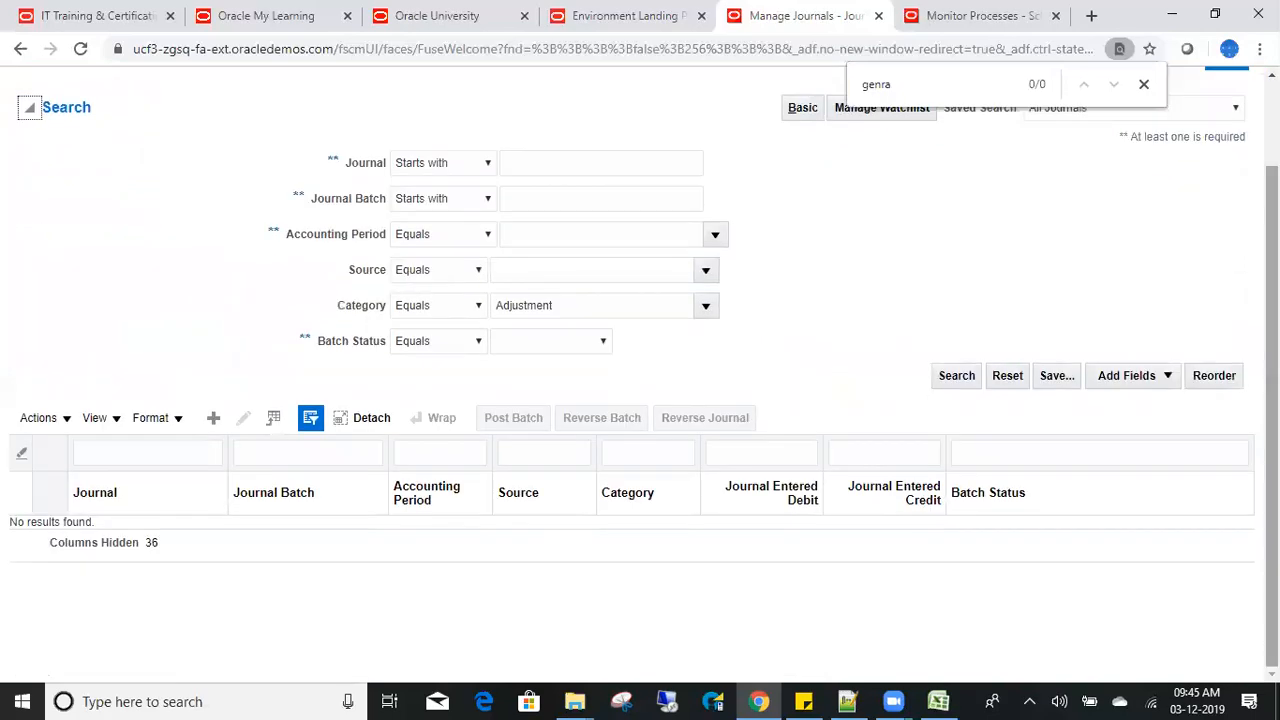
pyautogui.scroll(1, 1245, 190)
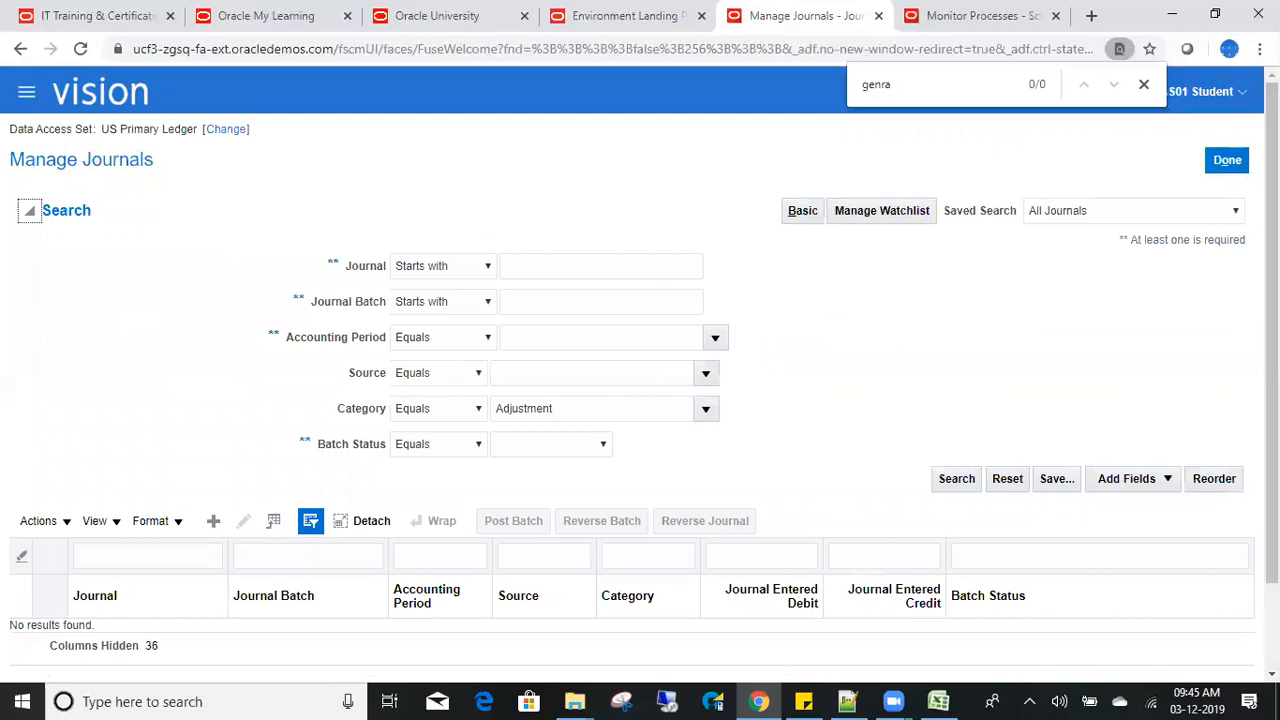
# Open the Run AutoPost form from journal tasks, then return to Monitor Processes and the user menu.
pyautogui.click(975, 12)
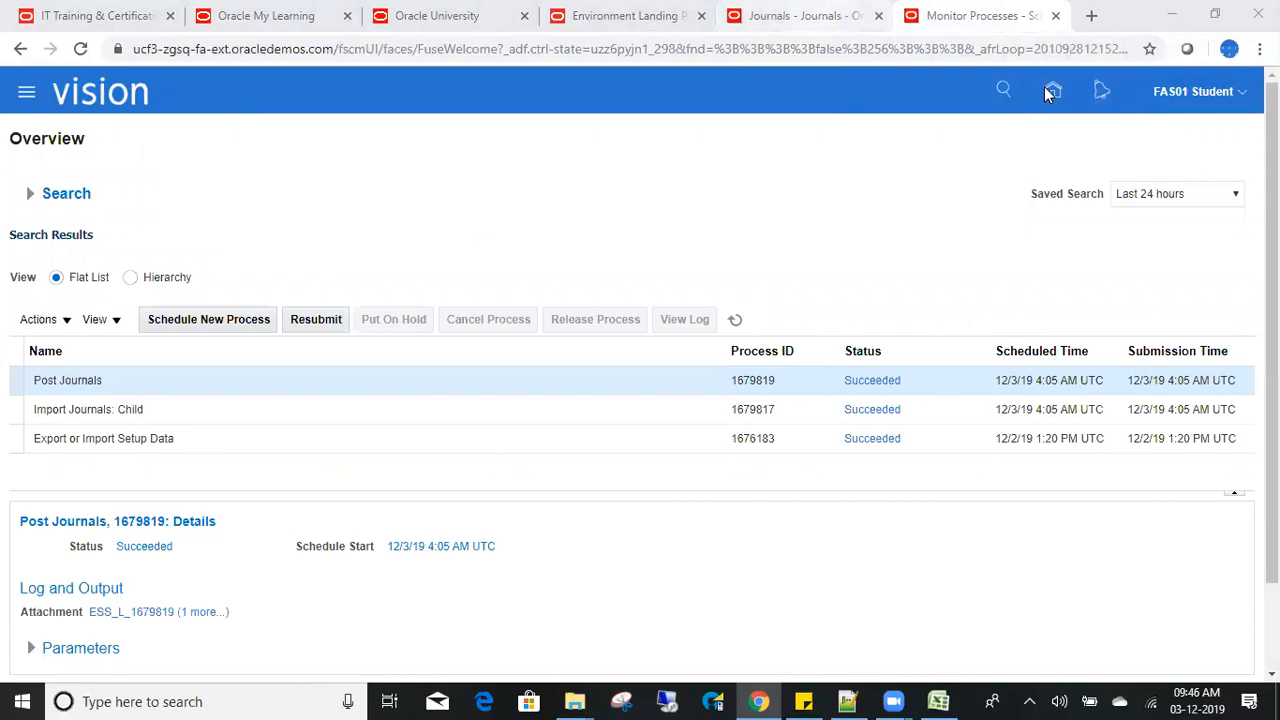
pyautogui.hotkey('ctrl', 'shift', 'Tab')
pyautogui.click(1243, 213)
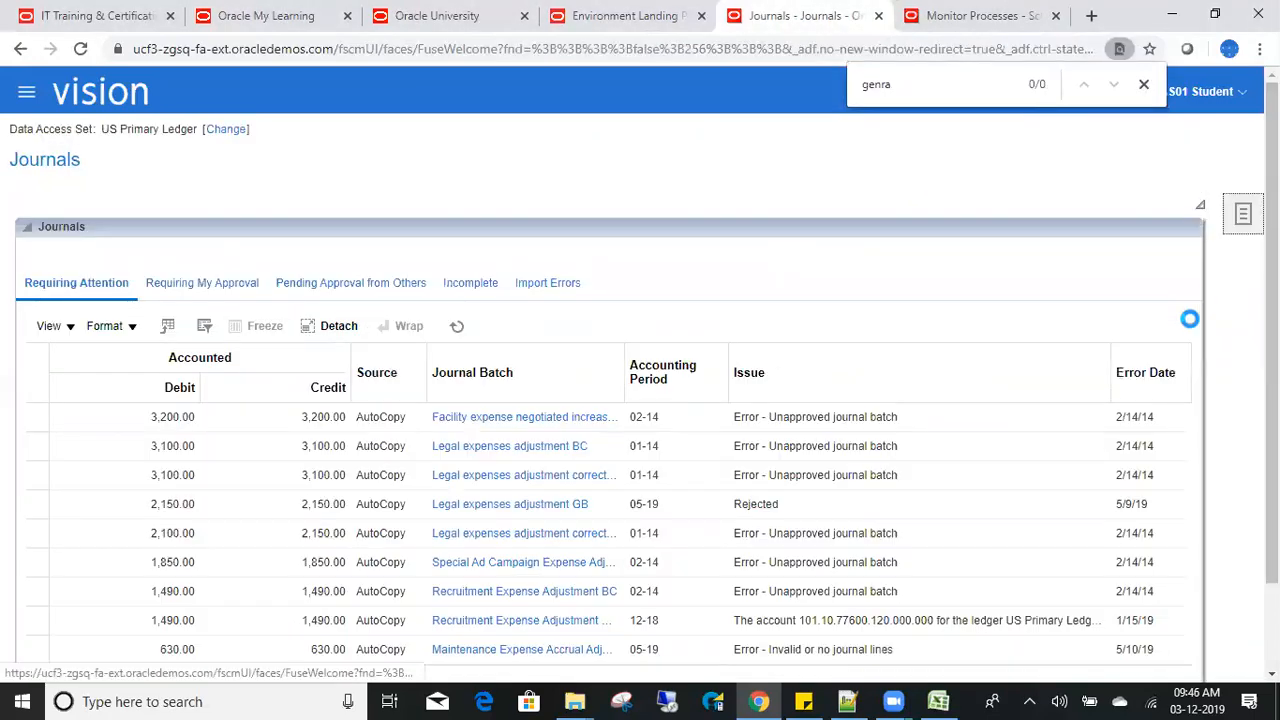
pyautogui.click(1130, 240)
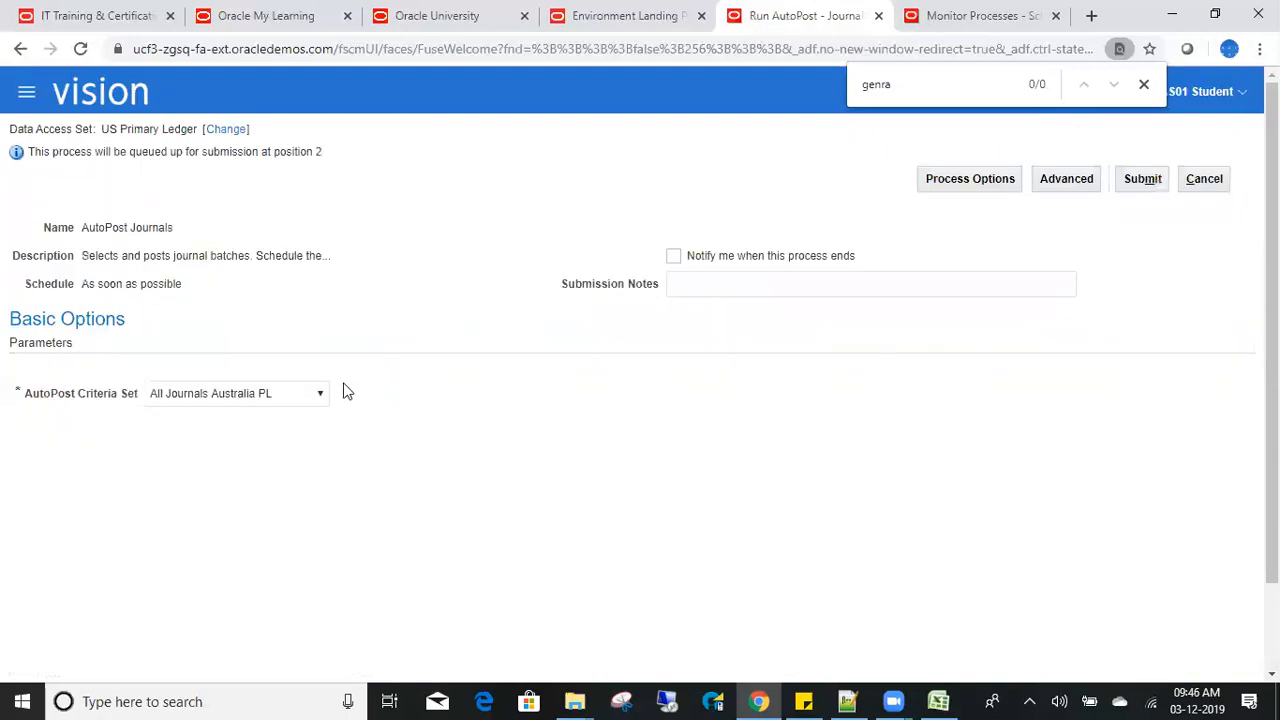
pyautogui.tripleClick(75, 399)
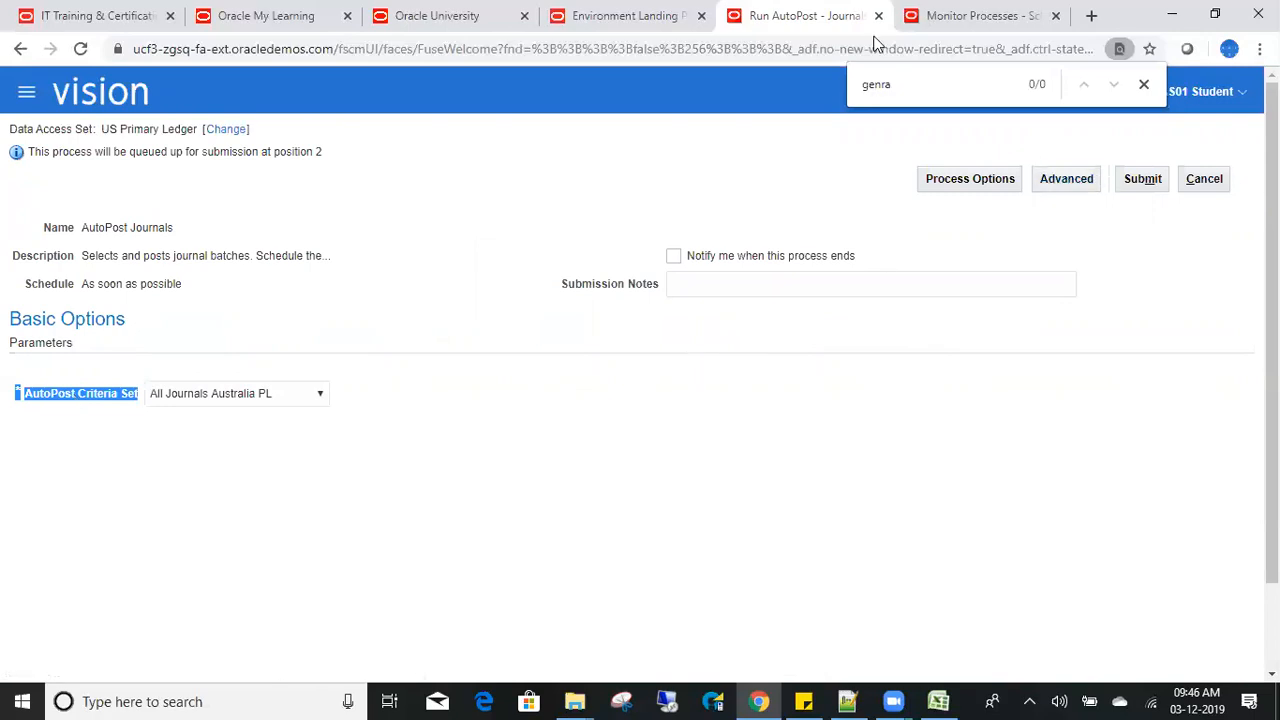
pyautogui.click(975, 15)
pyautogui.click(1210, 95)
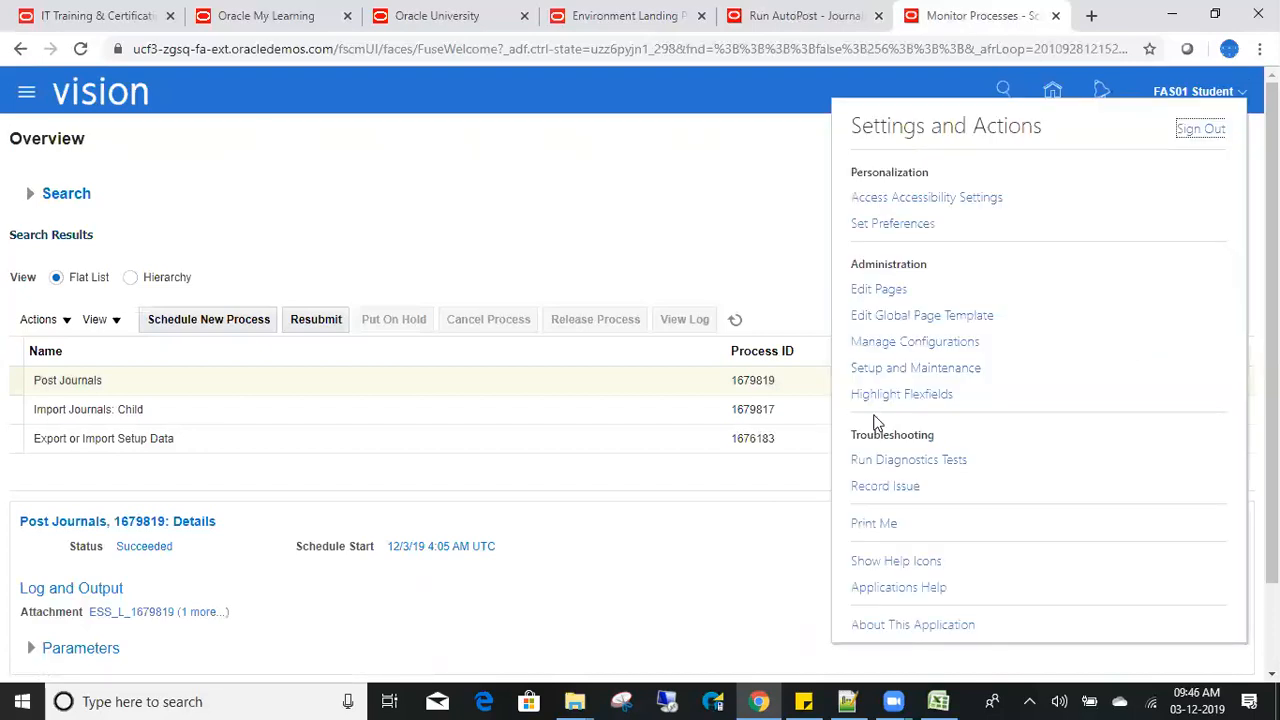
# Go to Setup and Maintenance, search tasks for 'Manage Auto', and open Manage AutoPost Criteria Sets.
pyautogui.click(923, 372)
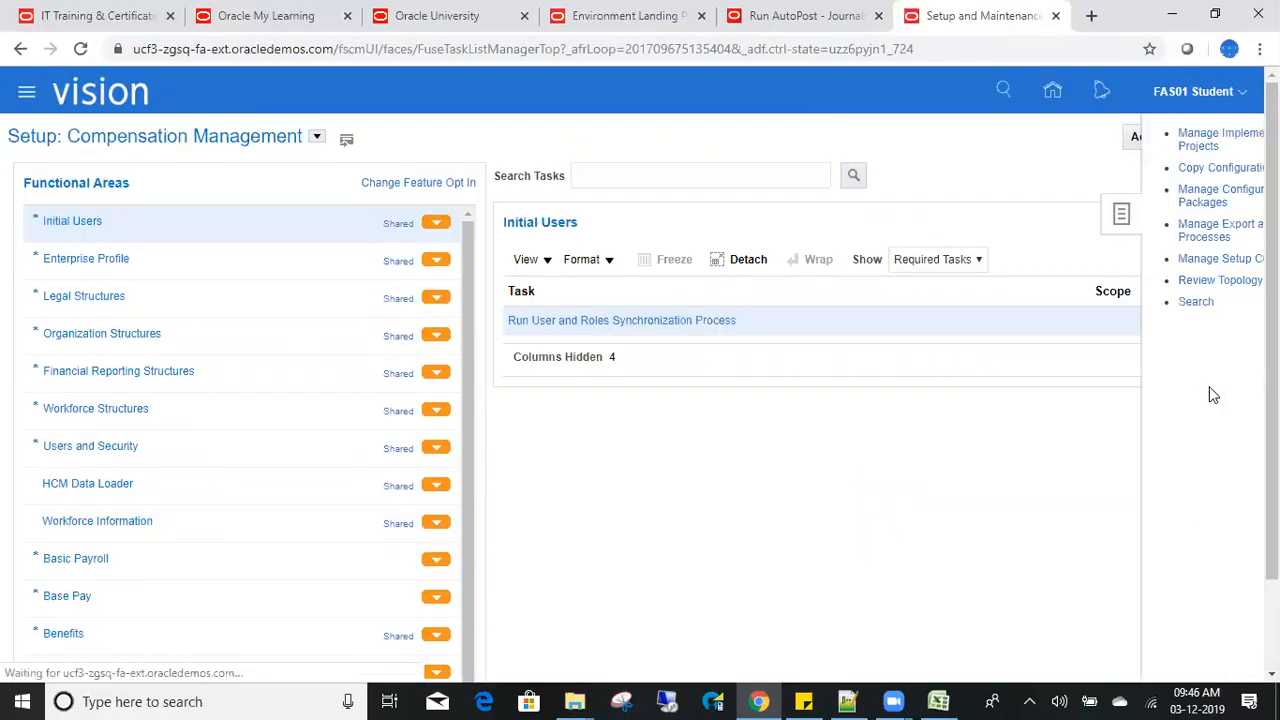
pyautogui.click(1109, 302)
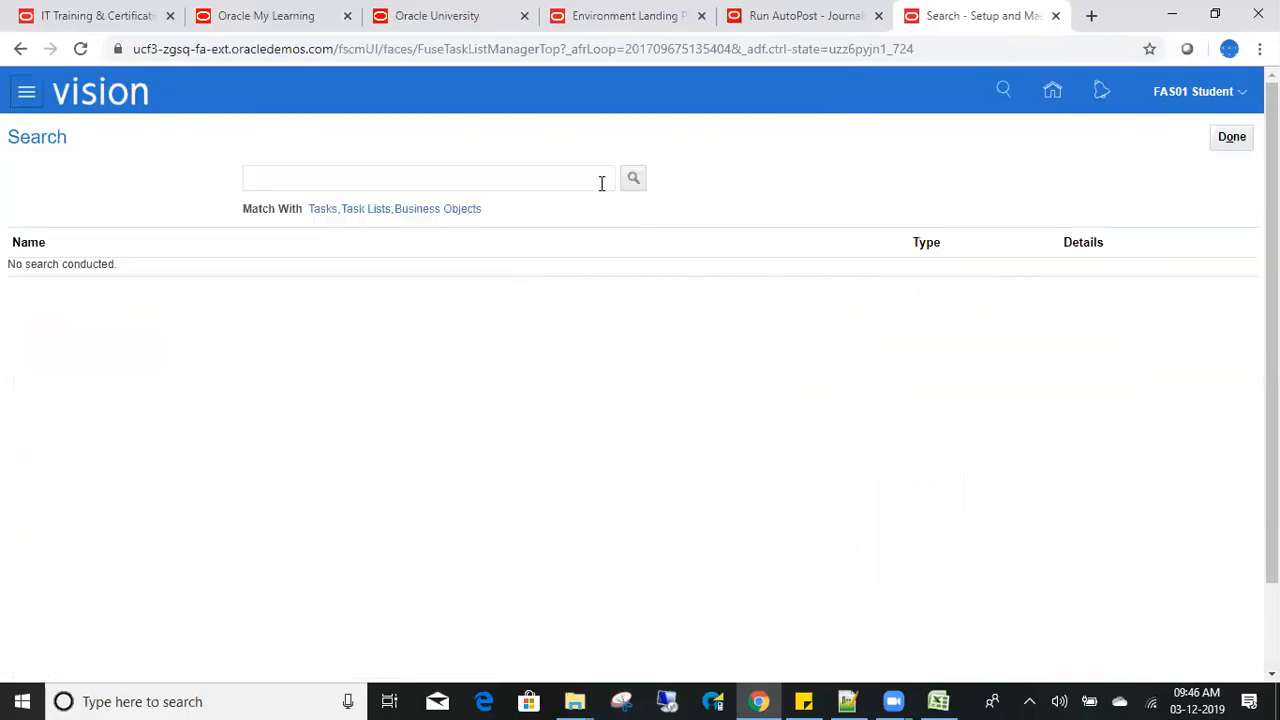
pyautogui.click(566, 175)
pyautogui.write('Man')
pyautogui.press('BackSpace')
pyautogui.press('BackSpace')
pyautogui.press('BackSpace')
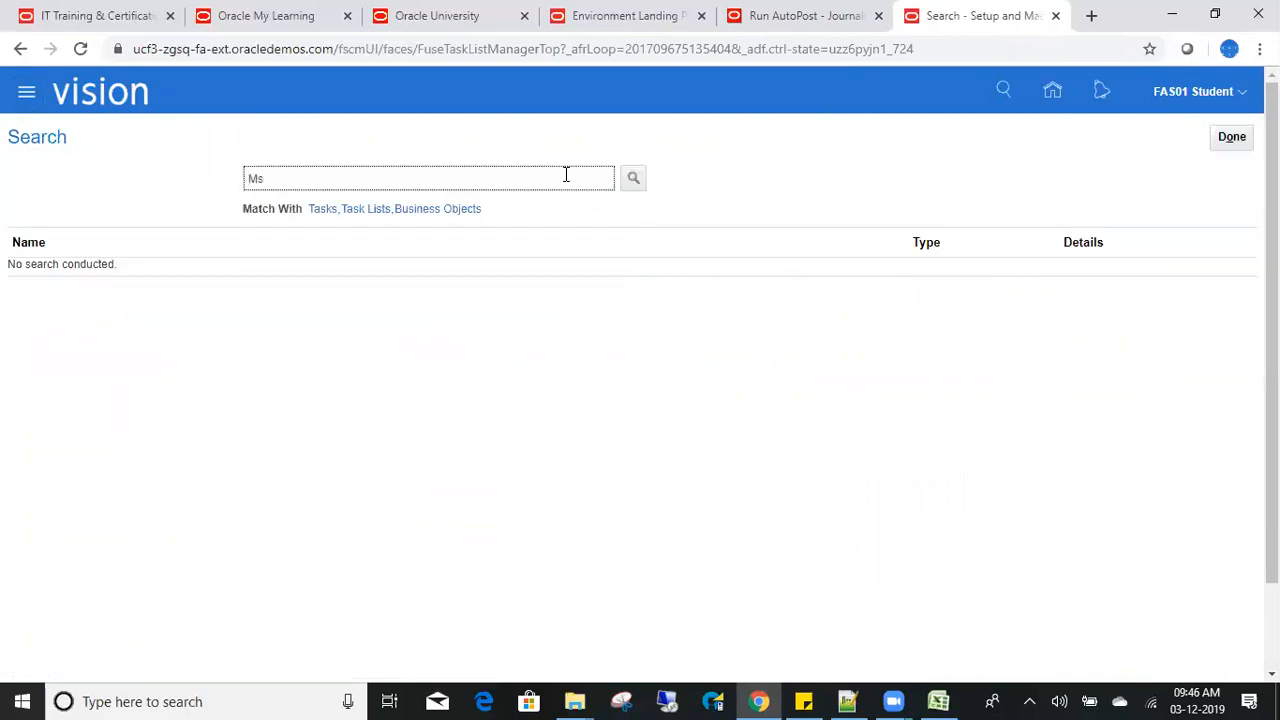
pyautogui.write('Manage Auto')
pyautogui.press('Return')
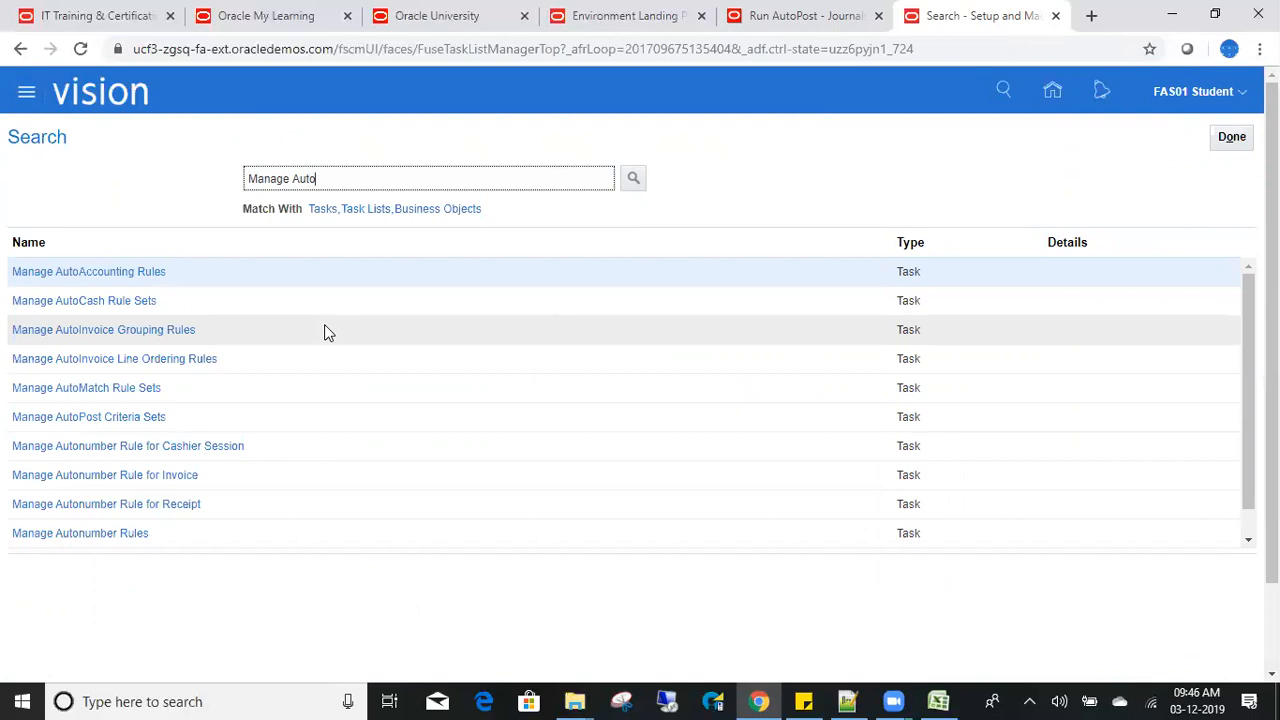
pyautogui.click(57, 425)
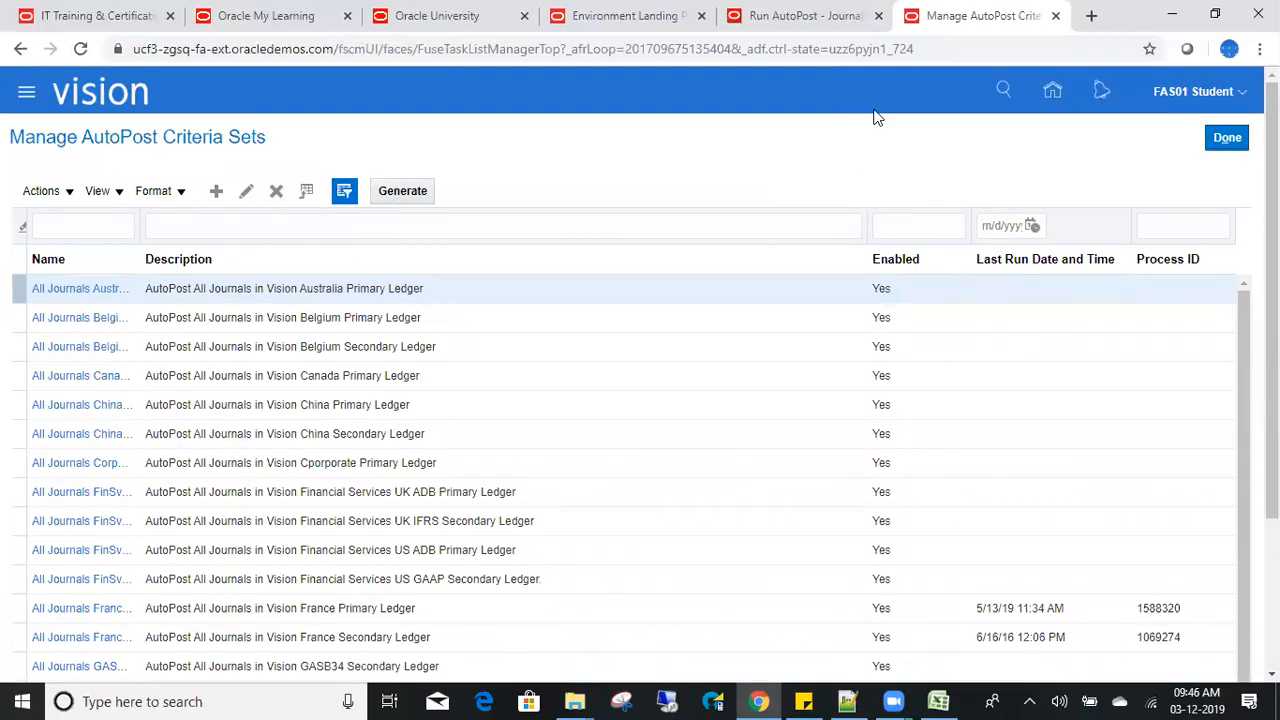
# Check the AutoPost criteria sets offered on Run AutoPost, then start creating a new criteria set.
pyautogui.click(847, 30)
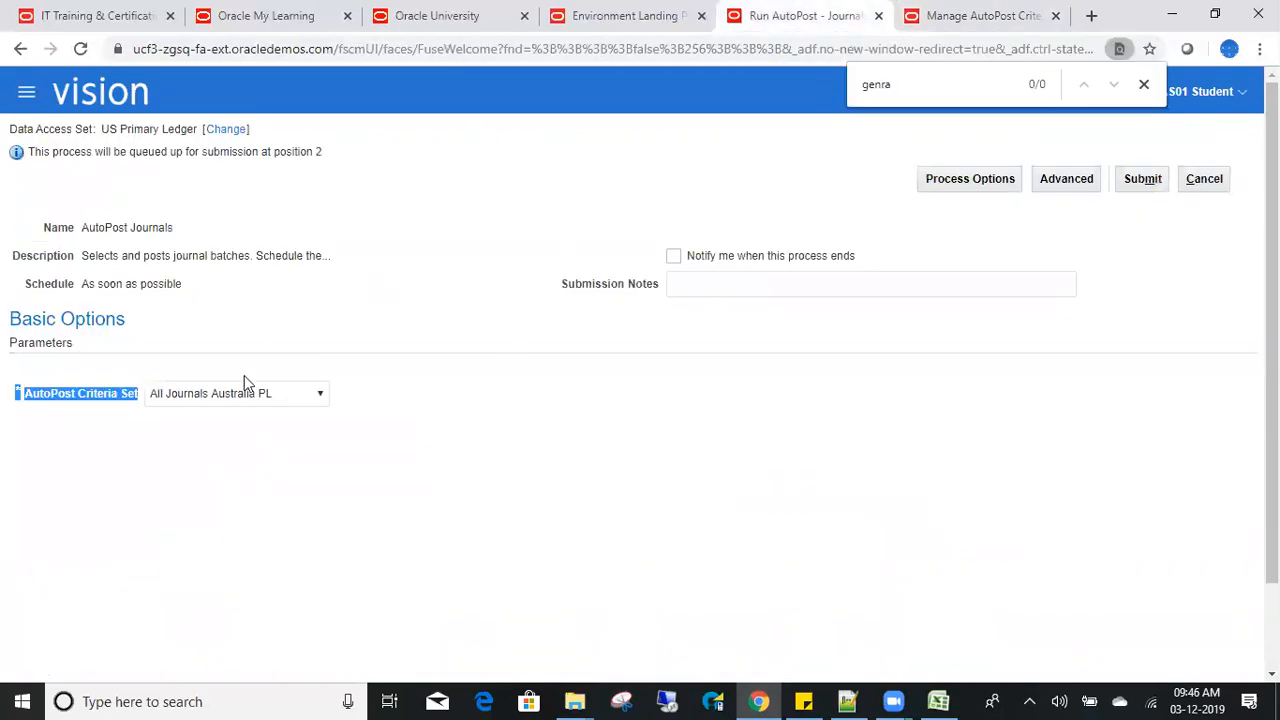
pyautogui.click(180, 403)
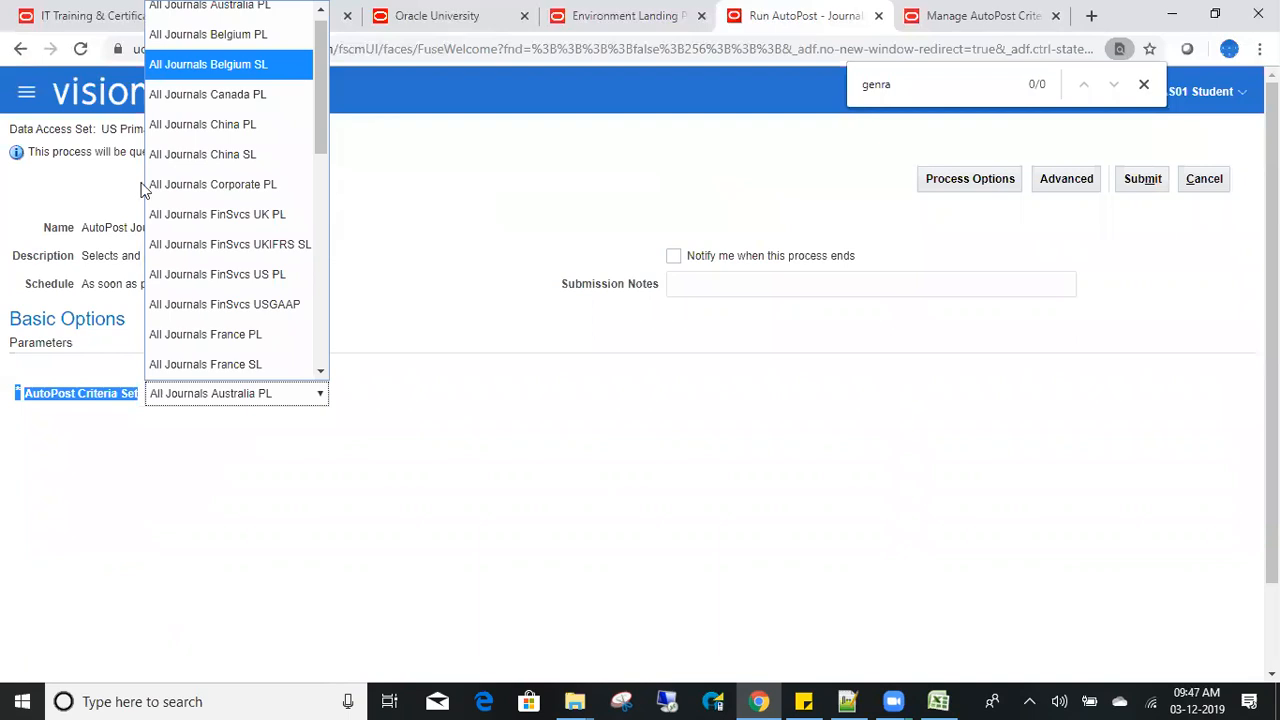
pyautogui.hotkey('ctrl', 'Tab')
pyautogui.click(214, 191)
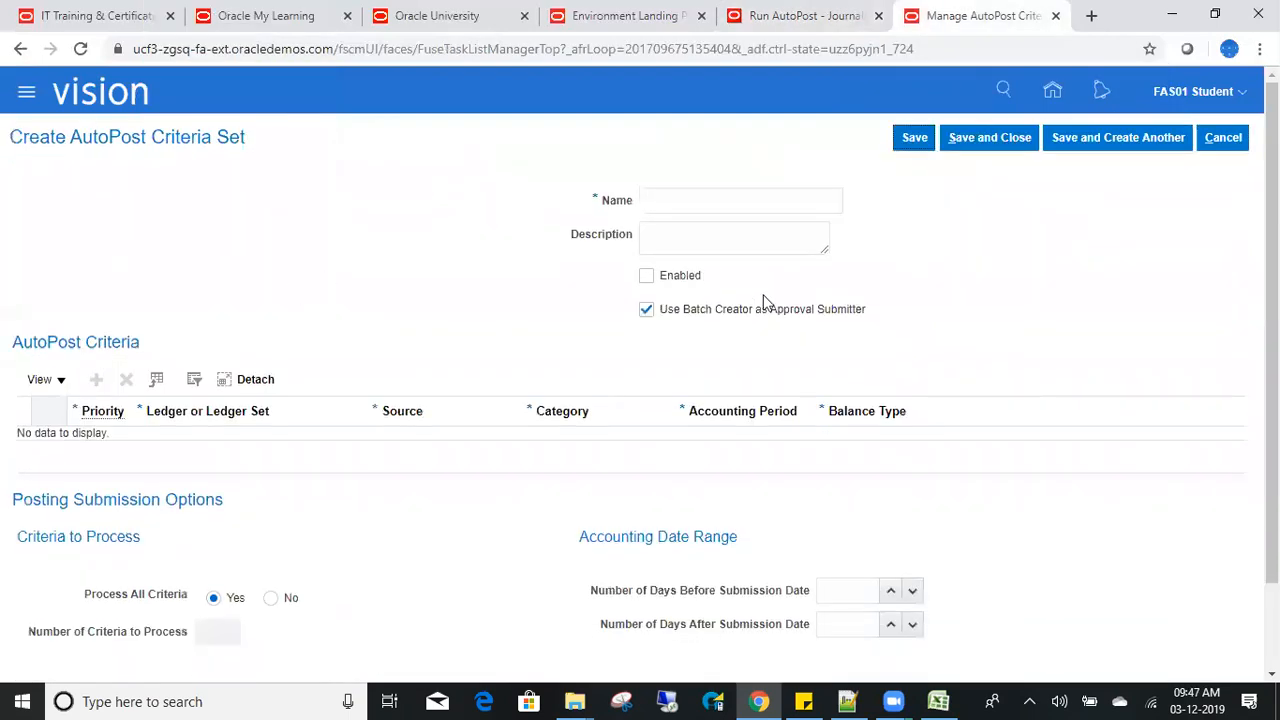
# Name the criteria set 'Ma Post Set', paste the same text into Description, and tick Enabled.
pyautogui.click(680, 206)
pyautogui.write('Ma Post')
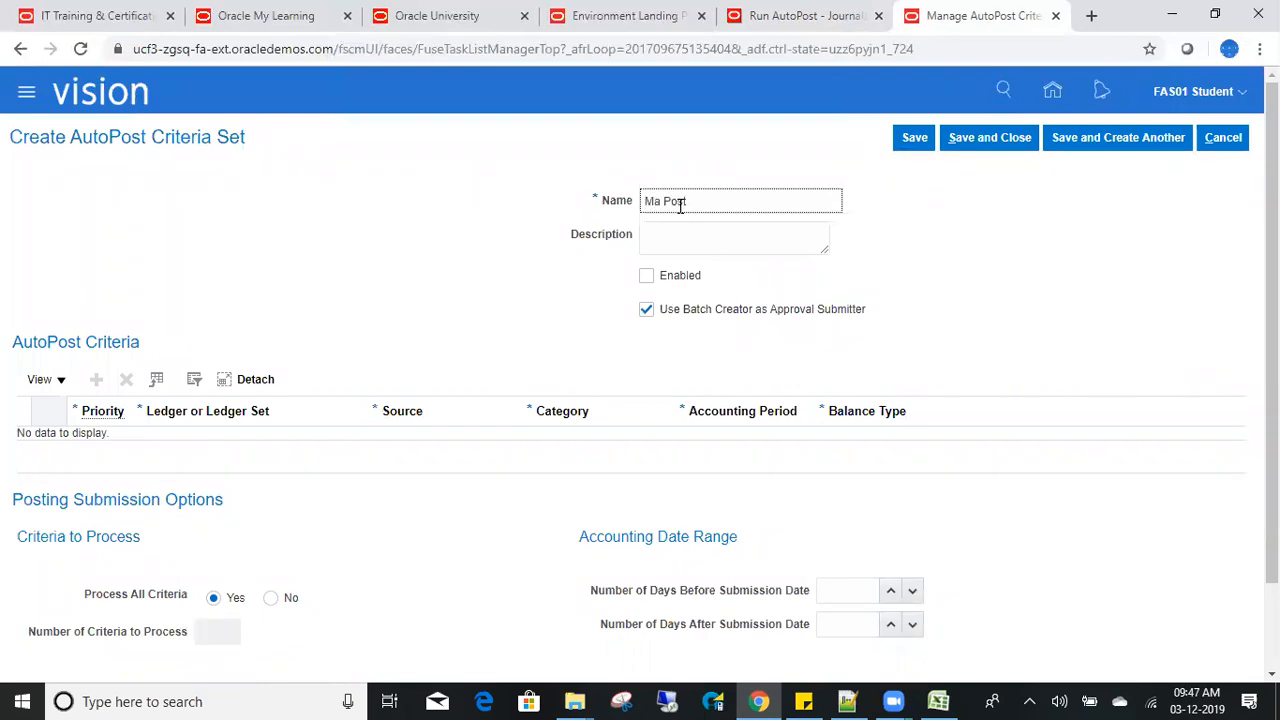
pyautogui.write(' Set')
pyautogui.doubleClick(706, 203)
pyautogui.tripleClick(726, 209)
pyautogui.hotkey('ctrl', 'c')
pyautogui.click(734, 244)
pyautogui.hotkey('ctrl', 'v')
pyautogui.click(647, 278)
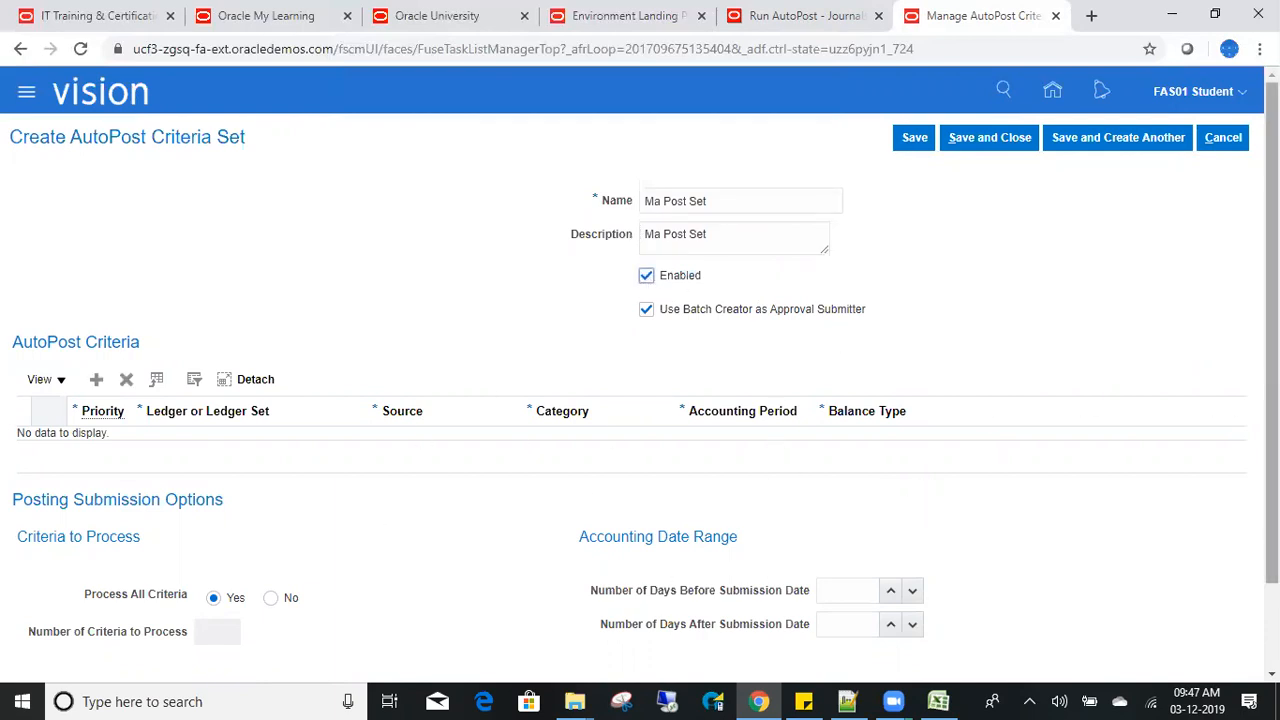
# Leave Days Before Submission Date empty, removing a trial value of 12.
pyautogui.scroll(-1, 1272, 350)
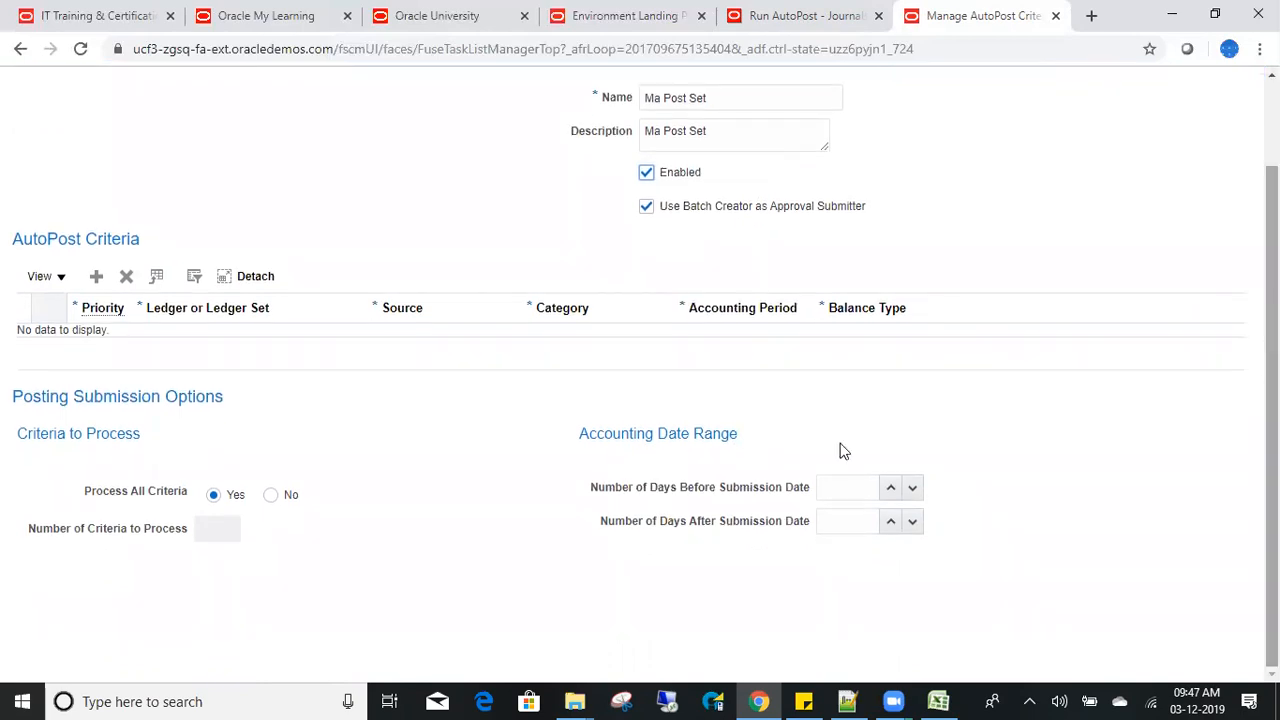
pyautogui.tripleClick(735, 490)
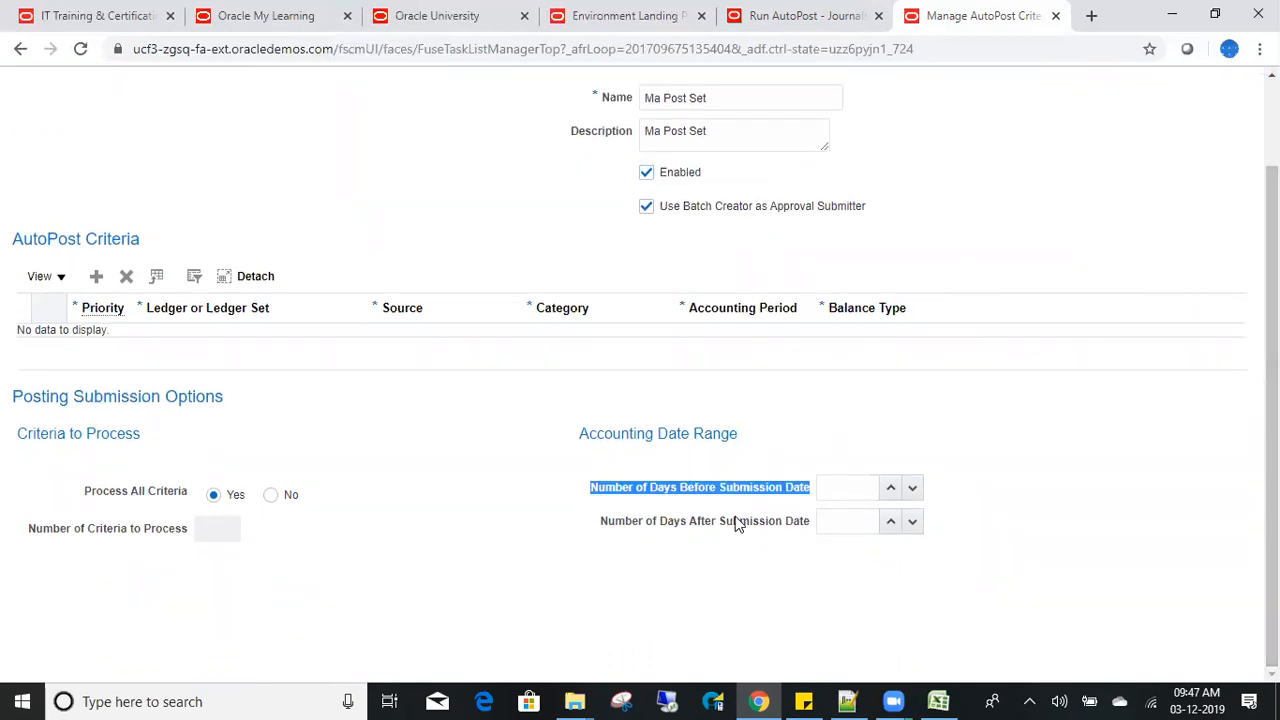
pyautogui.tripleClick(737, 521)
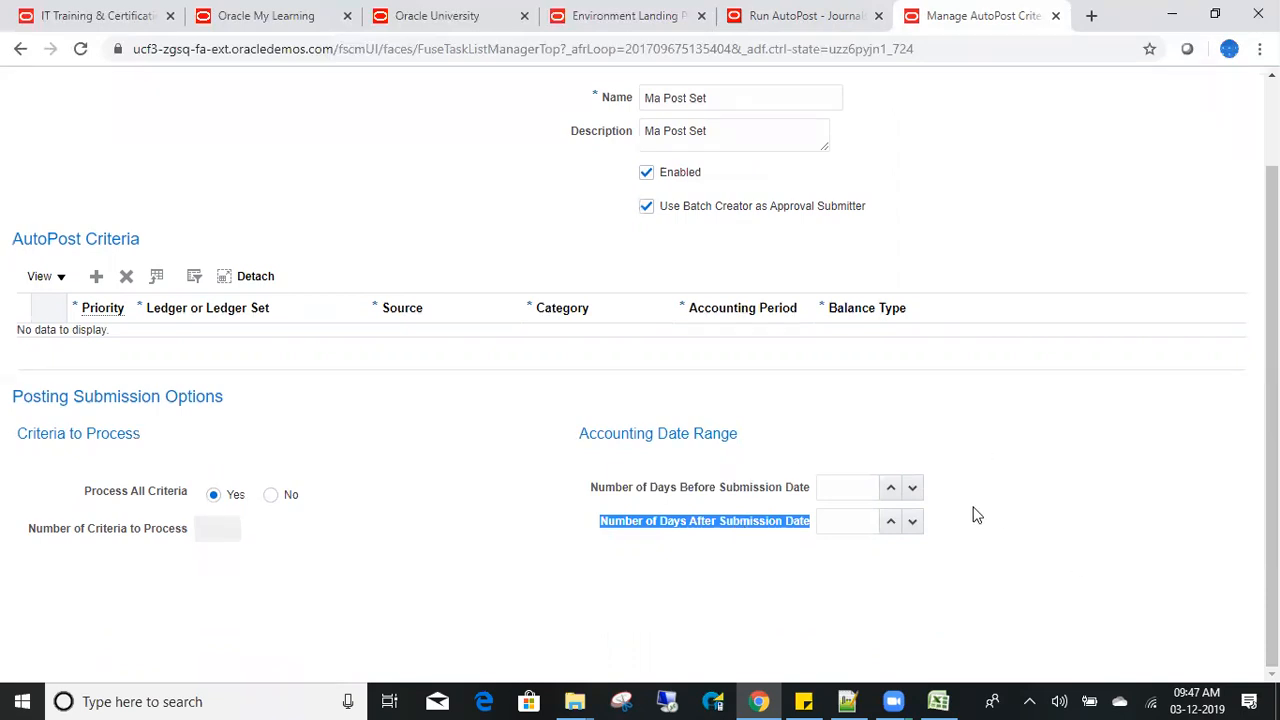
pyautogui.click(863, 489)
pyautogui.write('1')
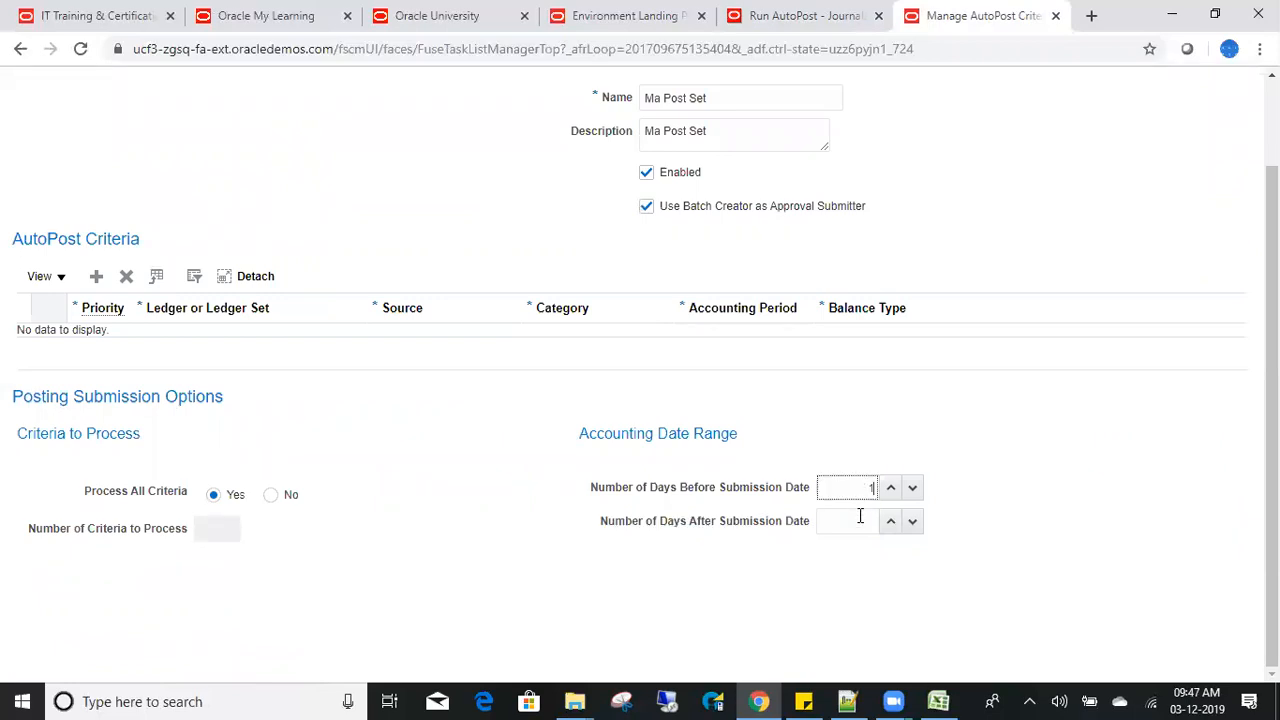
pyautogui.write('2')
pyautogui.doubleClick(866, 489)
pyautogui.press('BackSpace')
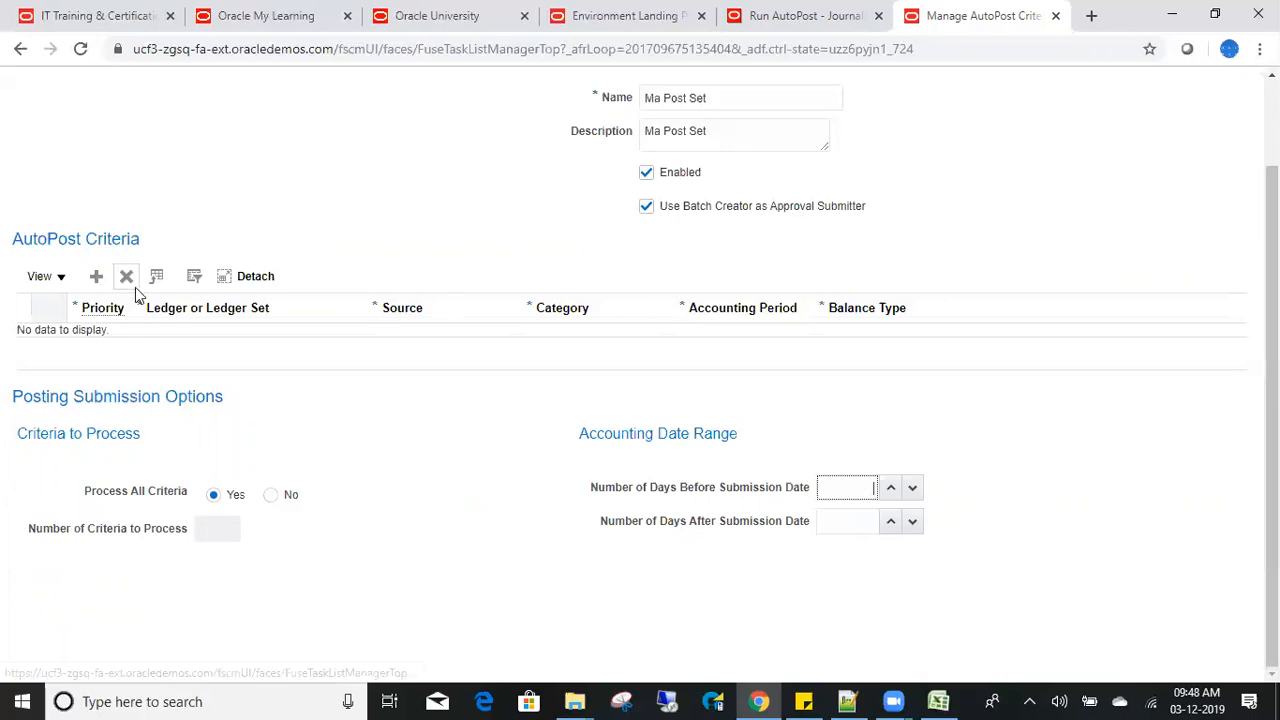
# Add a new AutoPost criteria row and check its days before and after submission fields.
pyautogui.click(96, 276)
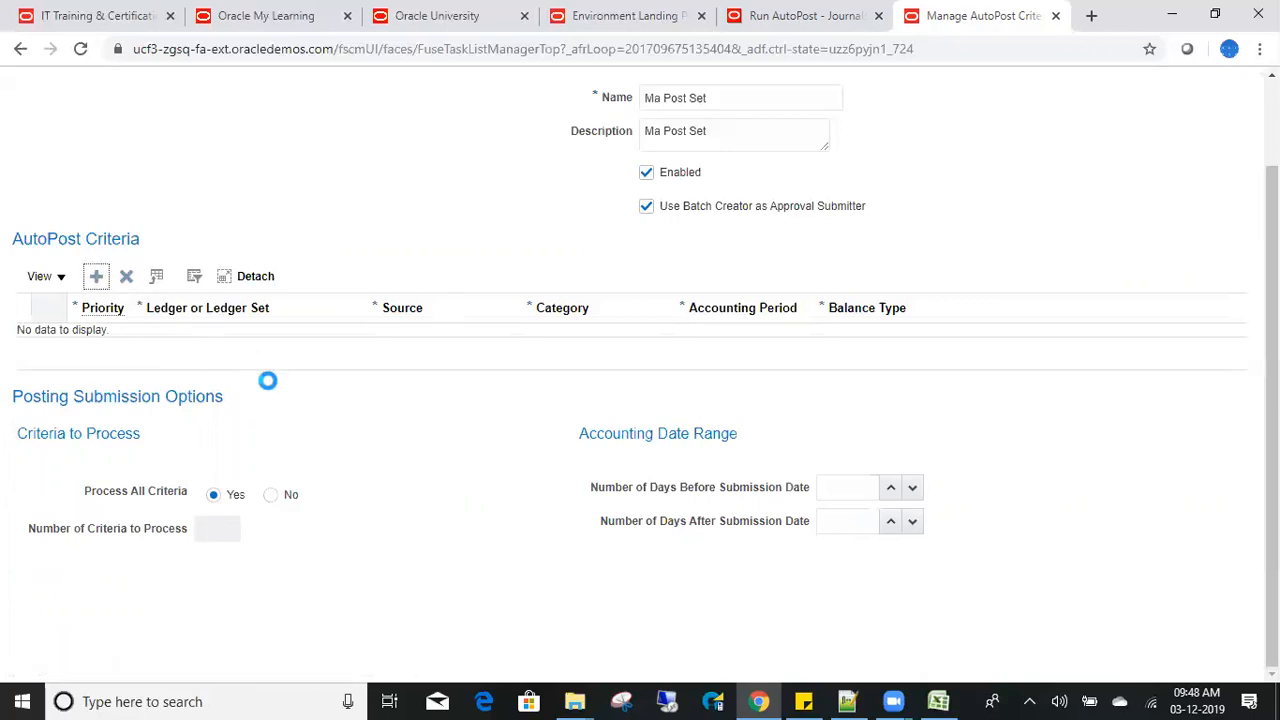
pyautogui.click(851, 514)
pyautogui.click(849, 551)
pyautogui.click(852, 515)
pyautogui.click(856, 549)
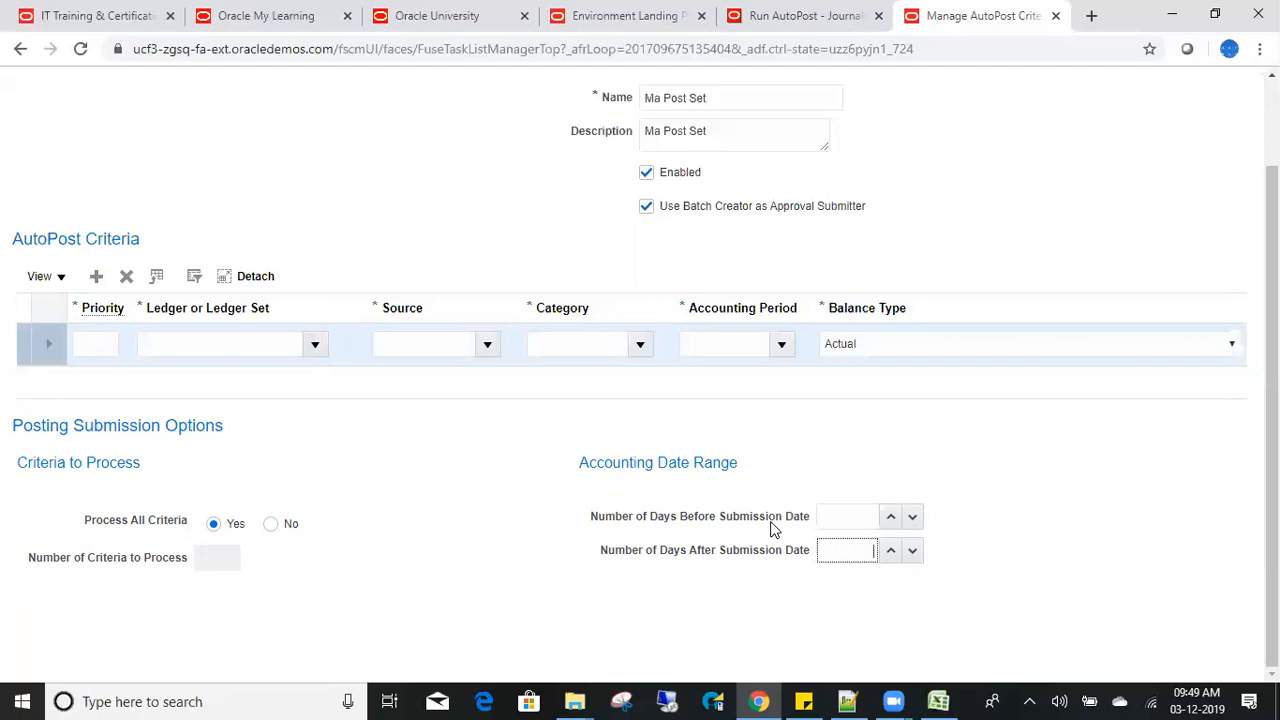
# Set the row's Ledger or Ledger Set to US Primary Ledger by filtering on 'US'.
pyautogui.click(172, 343)
pyautogui.click(314, 344)
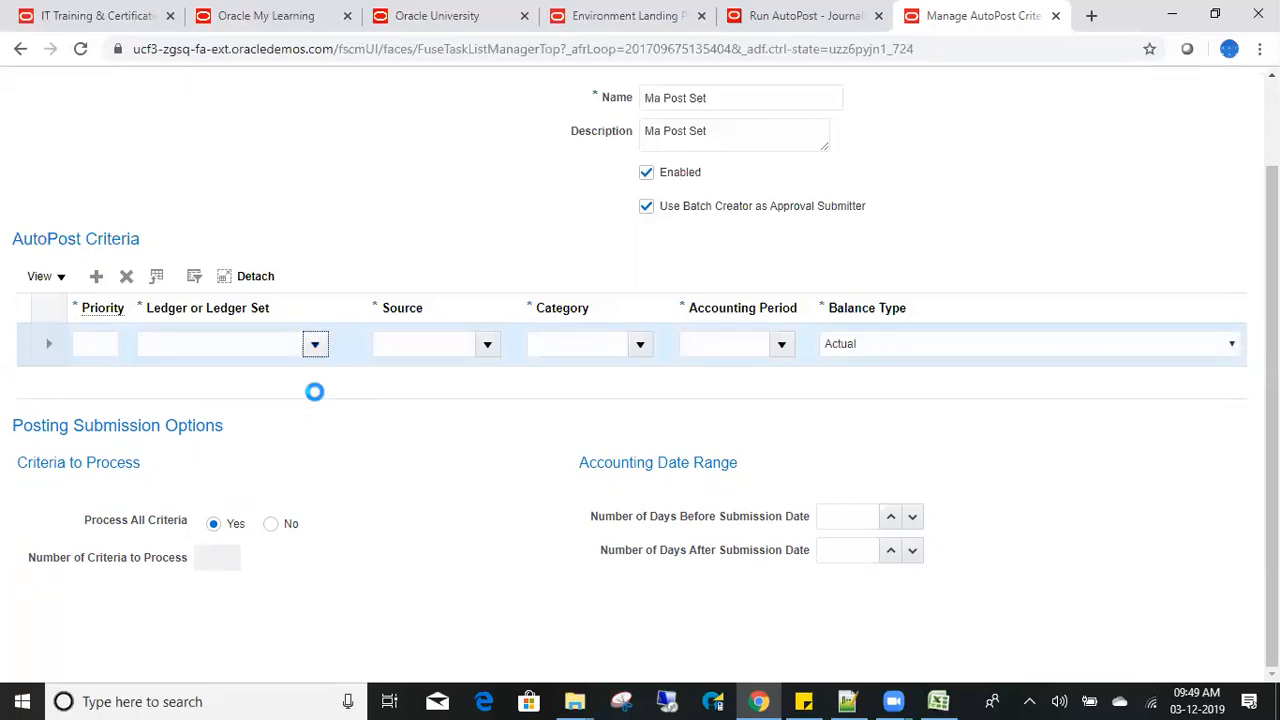
pyautogui.click(230, 343)
pyautogui.write('US')
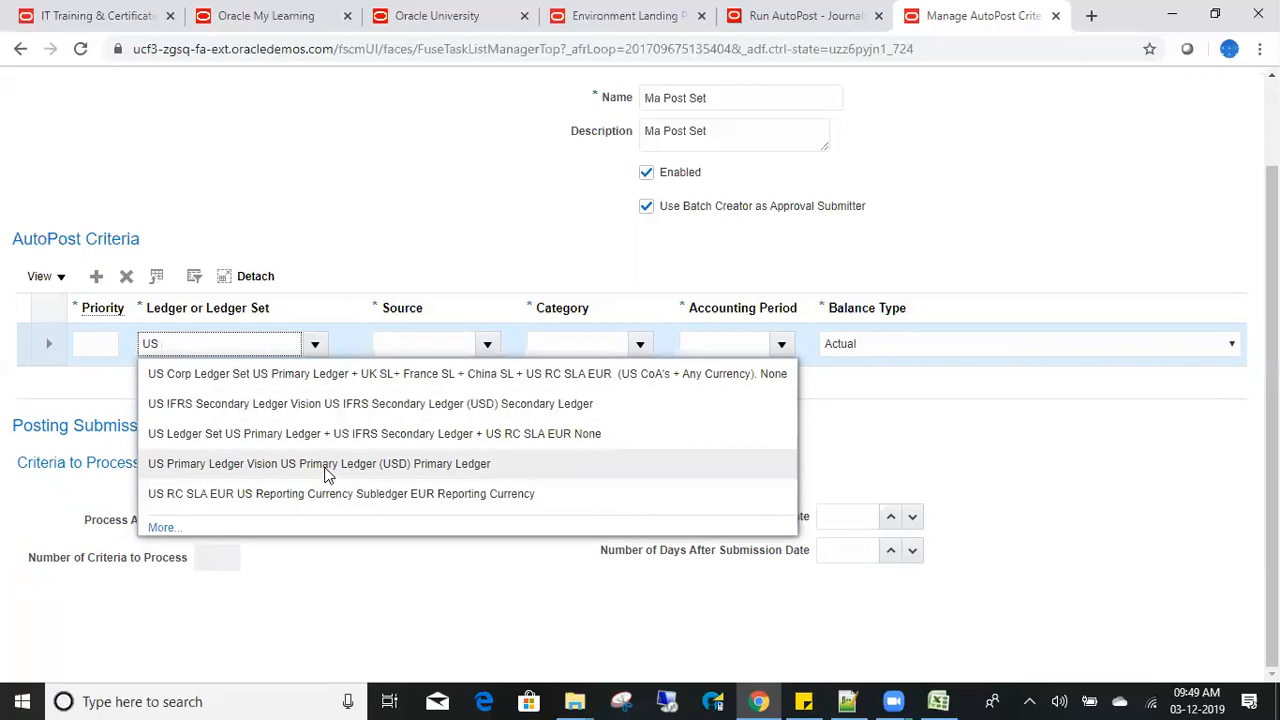
pyautogui.click(325, 468)
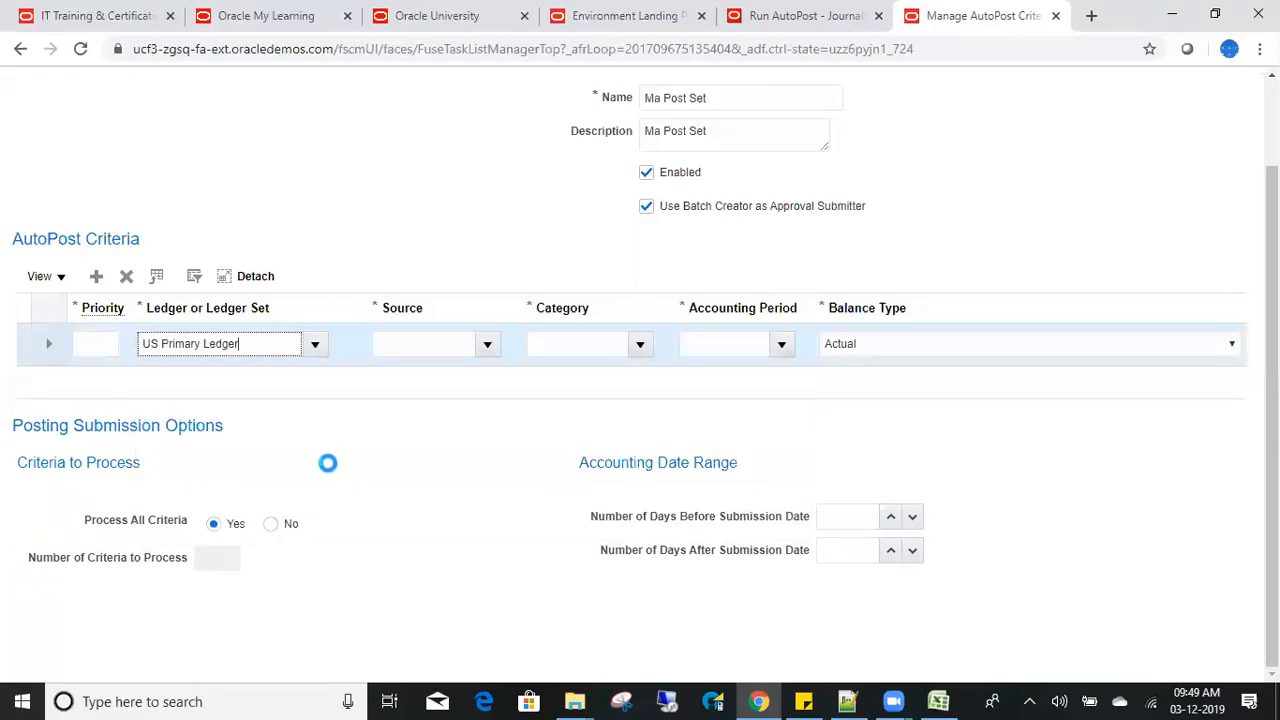
pyautogui.click(465, 343)
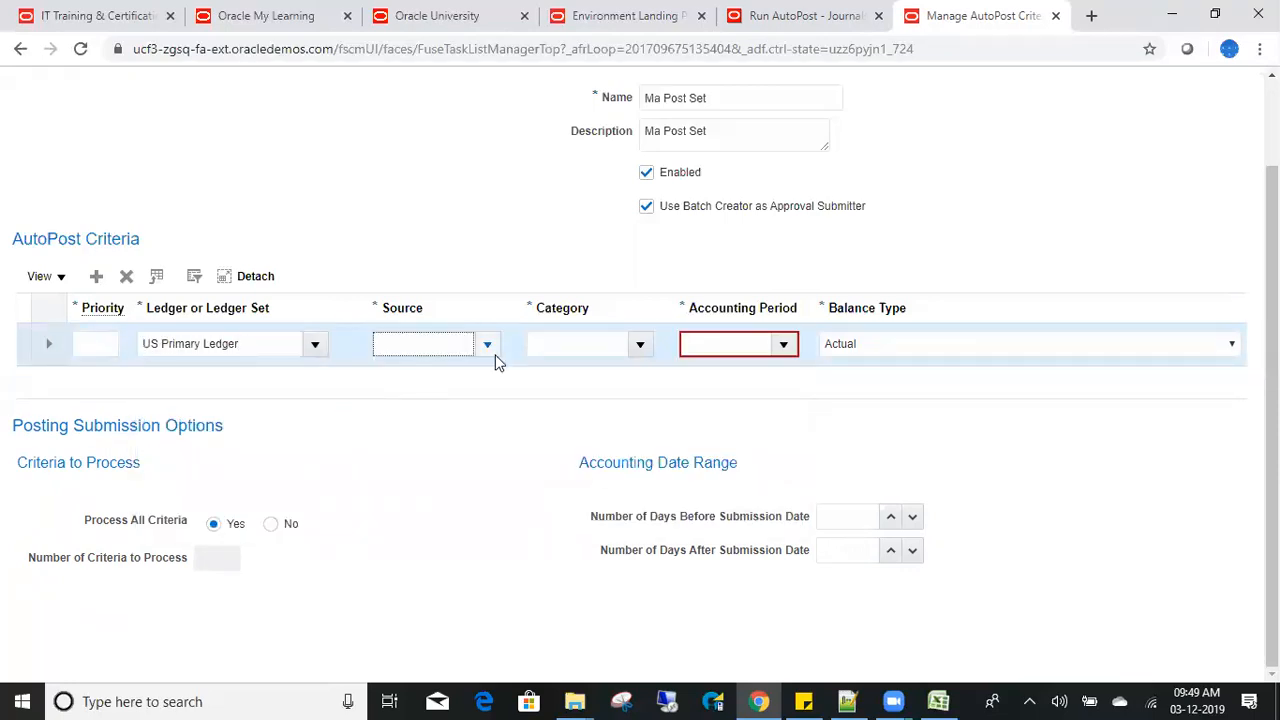
pyautogui.click(489, 345)
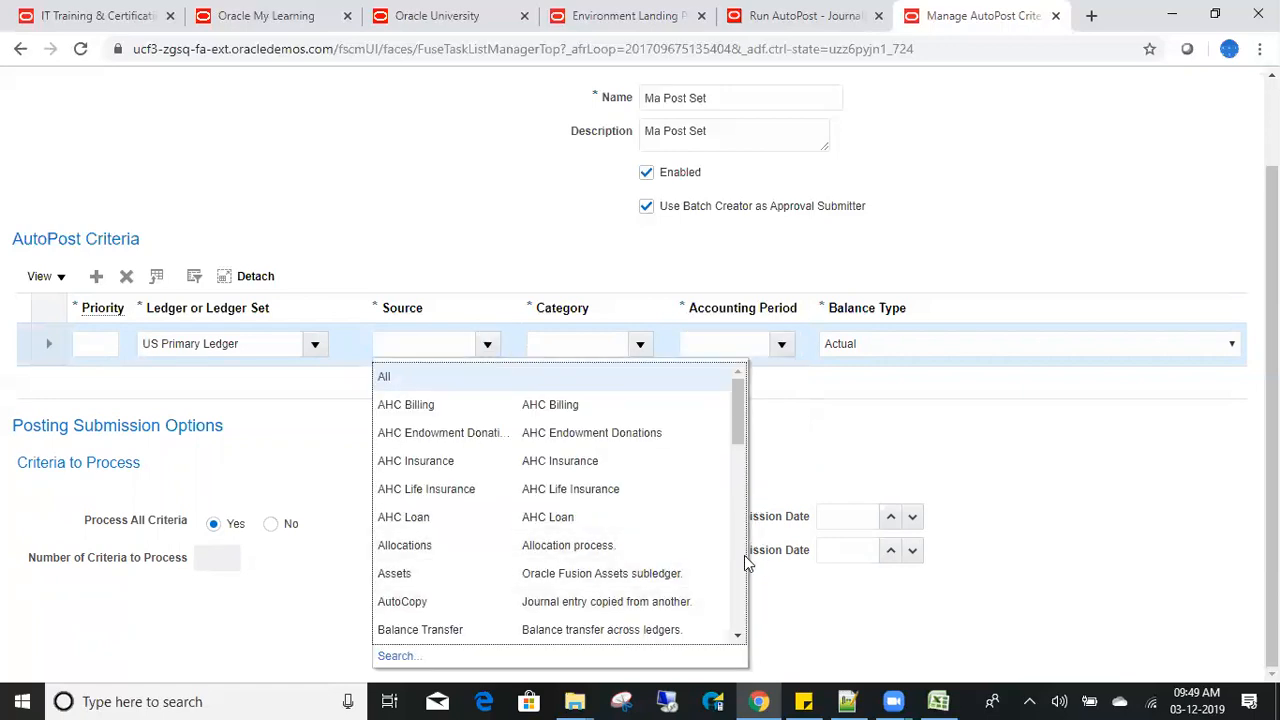
# Set the criteria row's Source to Manual by searching 'Man'.
pyautogui.click(737, 586)
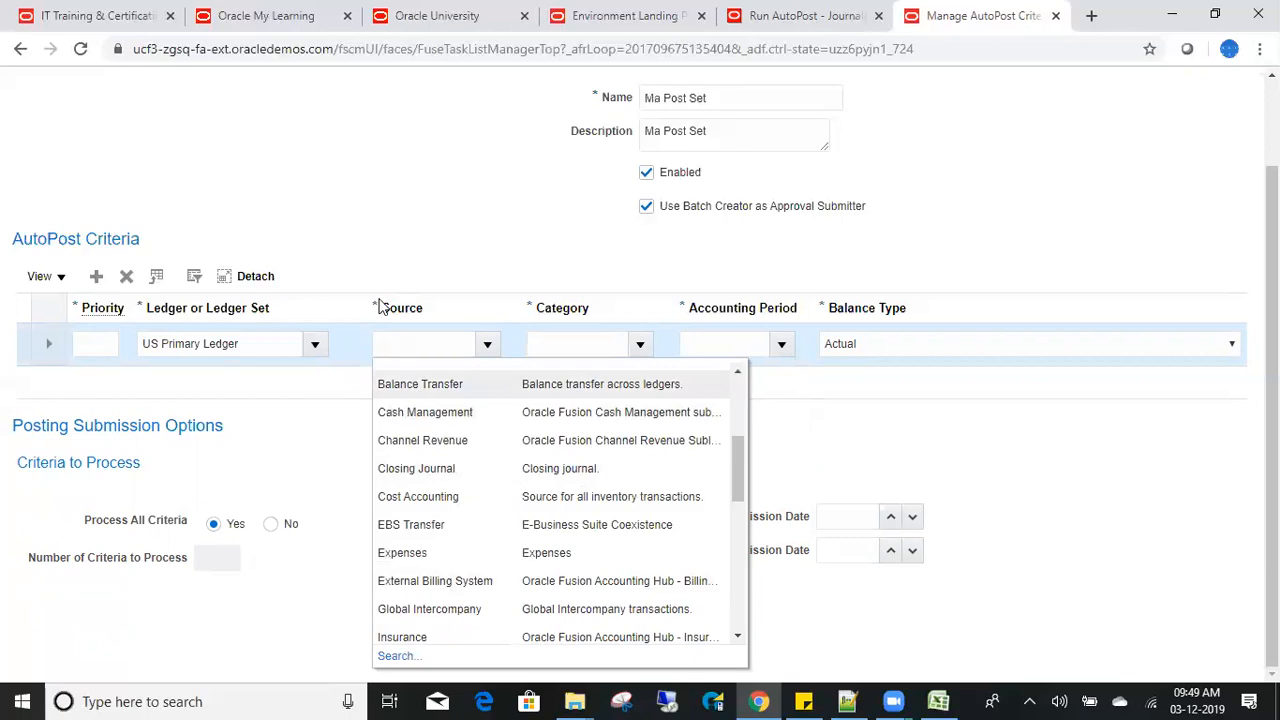
pyautogui.click(400, 345)
pyautogui.write('Man')
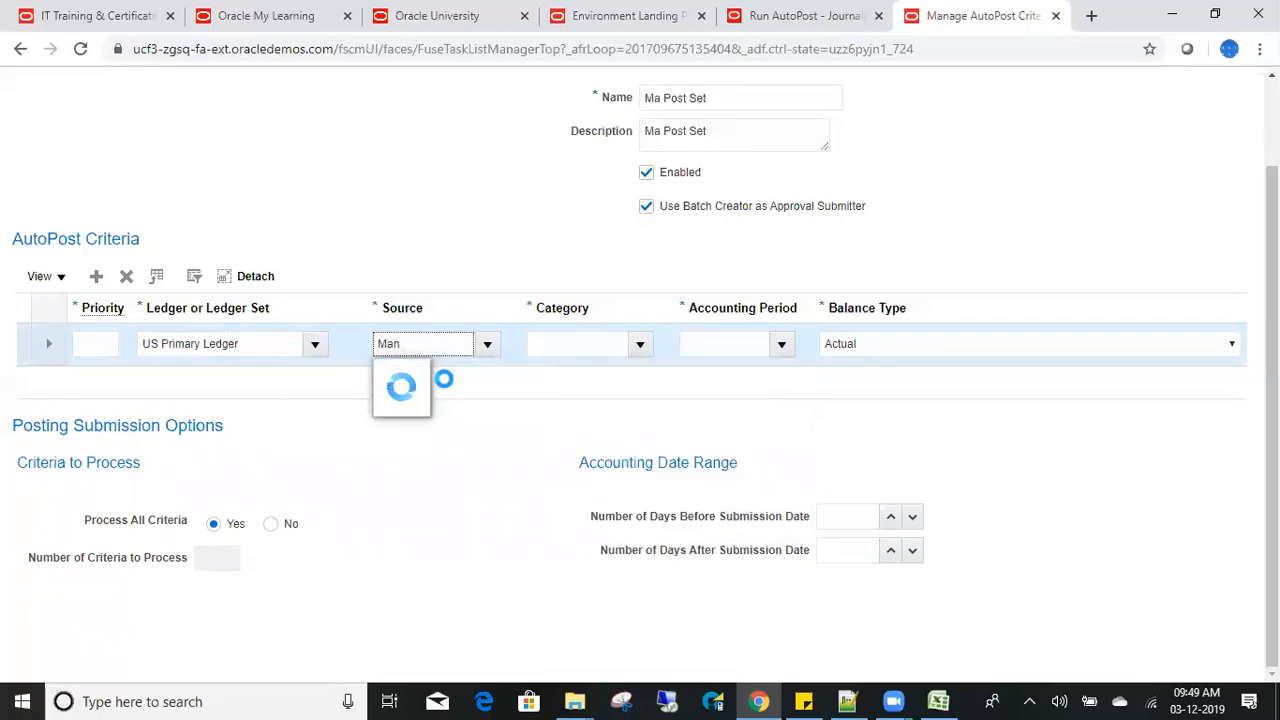
pyautogui.click(457, 383)
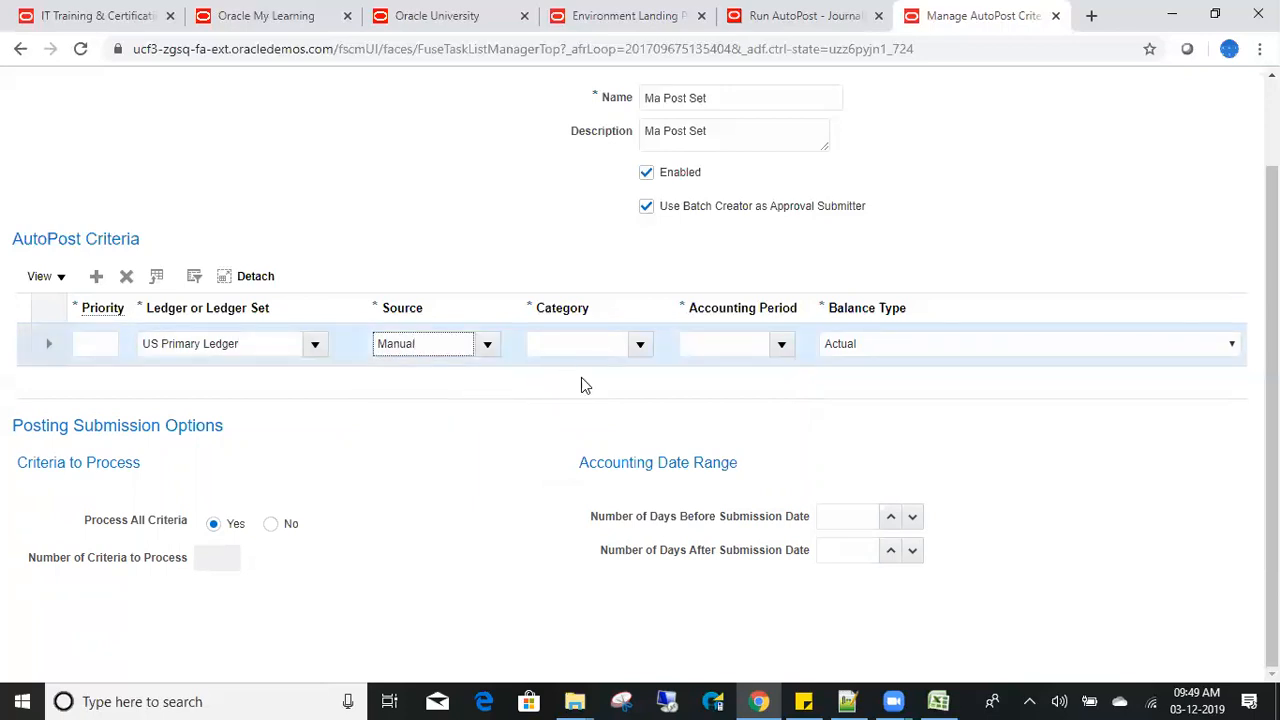
# Set the criteria row's Category to Adjustment by searching 'adjust'.
pyautogui.click(639, 345)
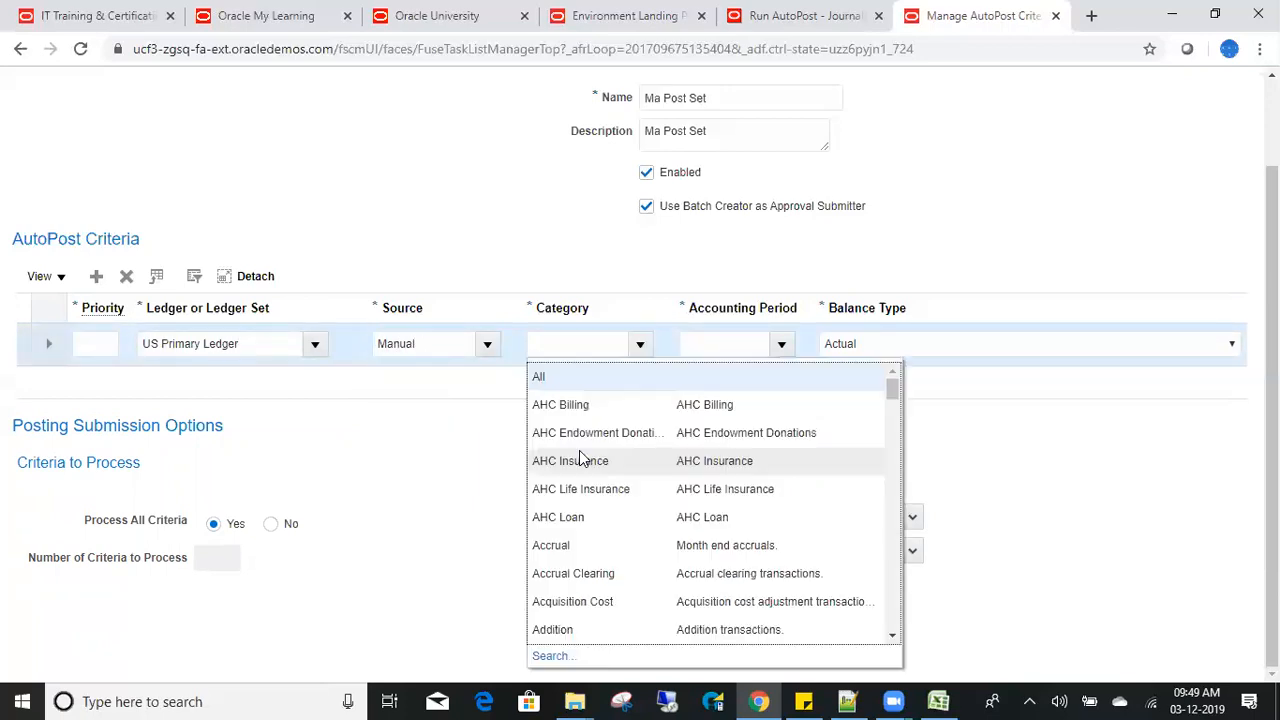
pyautogui.click(571, 346)
pyautogui.write('adjustment')
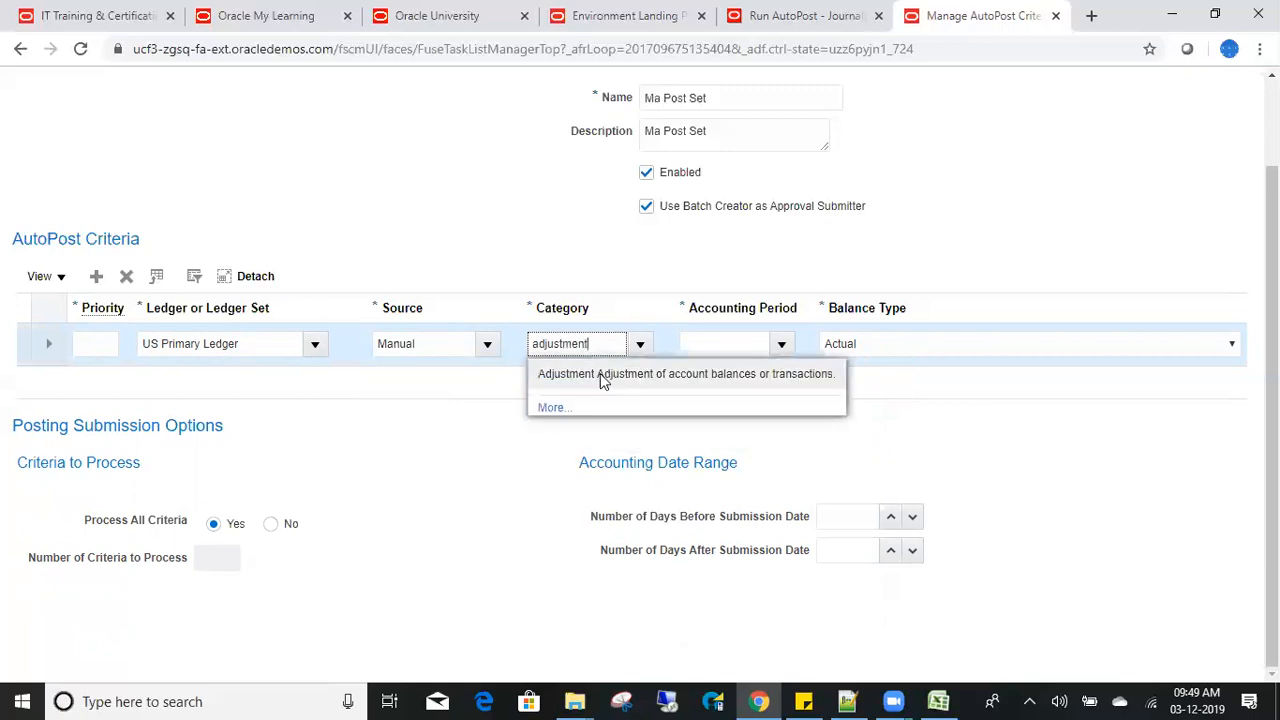
pyautogui.click(600, 373)
pyautogui.click(780, 344)
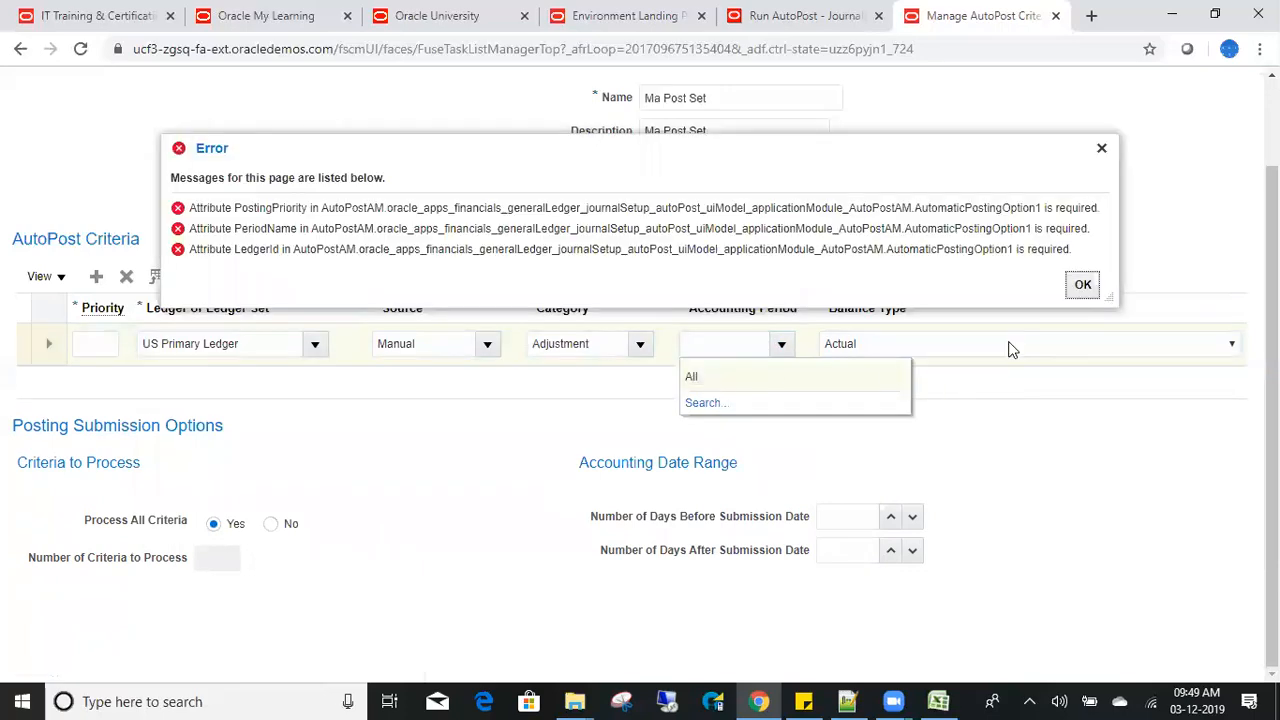
# Dismiss the missing-values error and set Accounting Period and Balance Type both to All.
pyautogui.click(1084, 286)
pyautogui.click(785, 350)
pyautogui.click(759, 376)
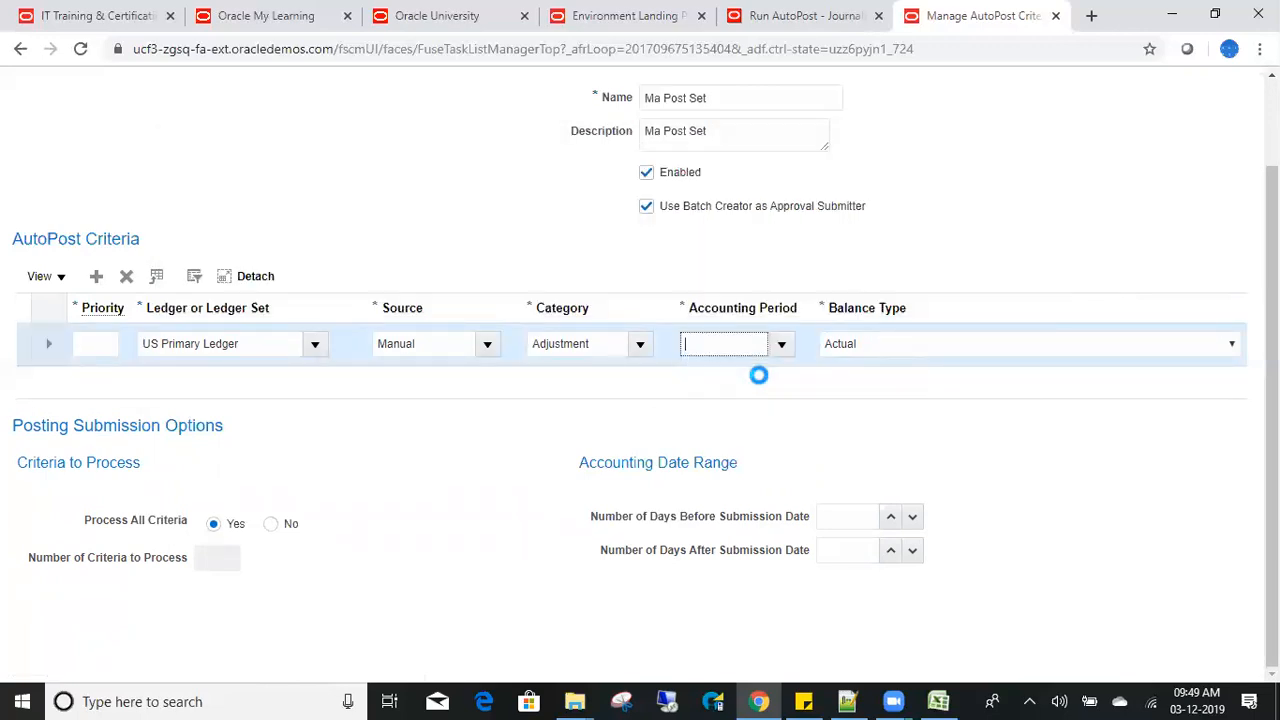
pyautogui.click(866, 357)
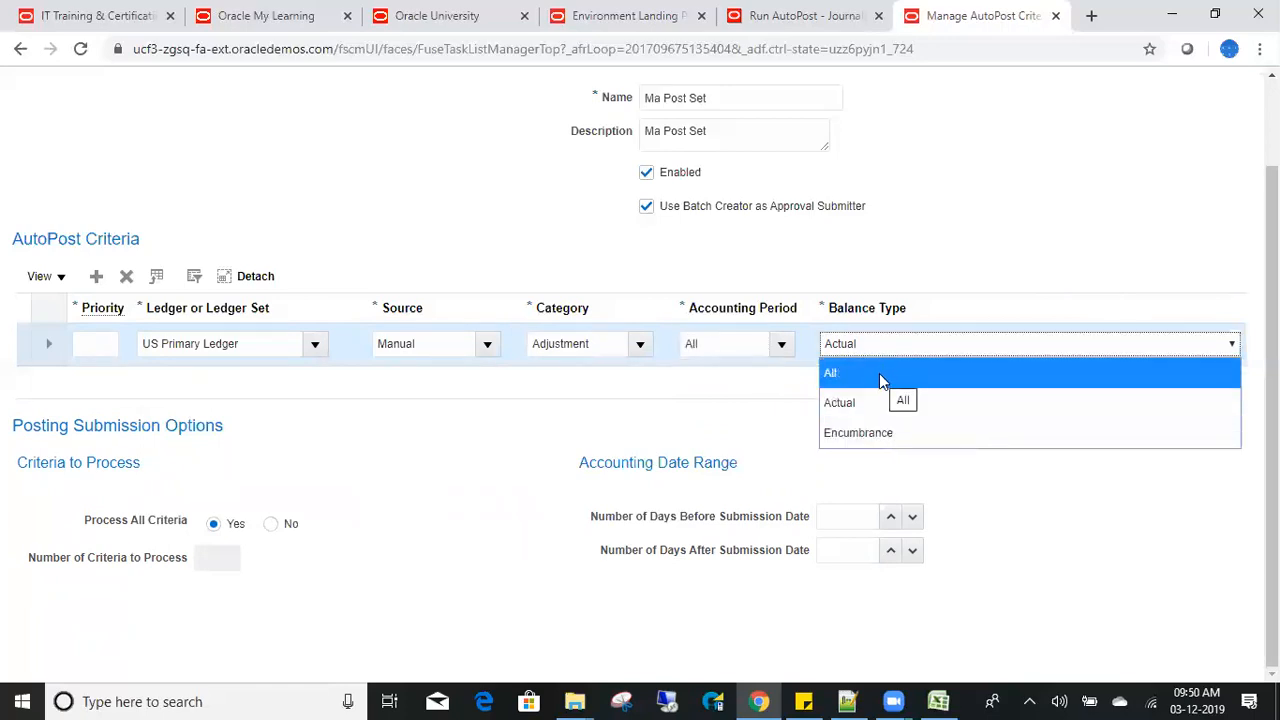
pyautogui.click(879, 373)
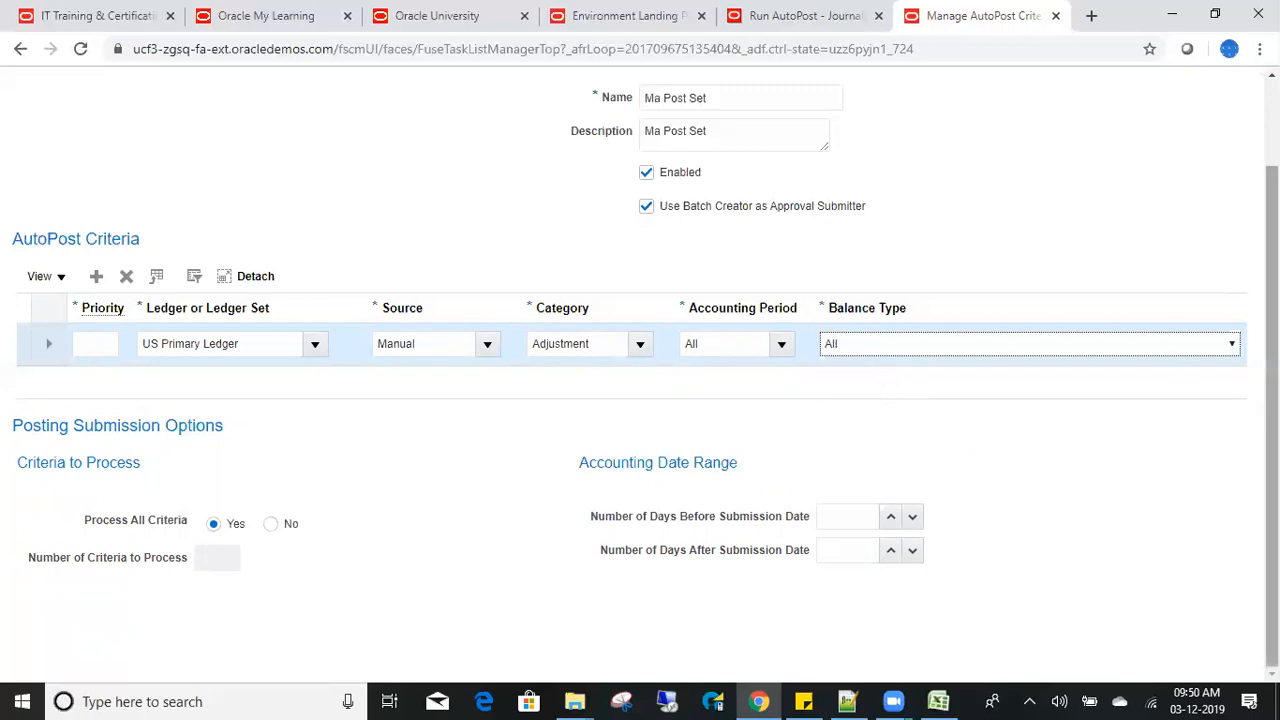
# Give the criteria row priority 1 and save and close Ma Post Set.
pyautogui.scroll(2, 1272, 400)
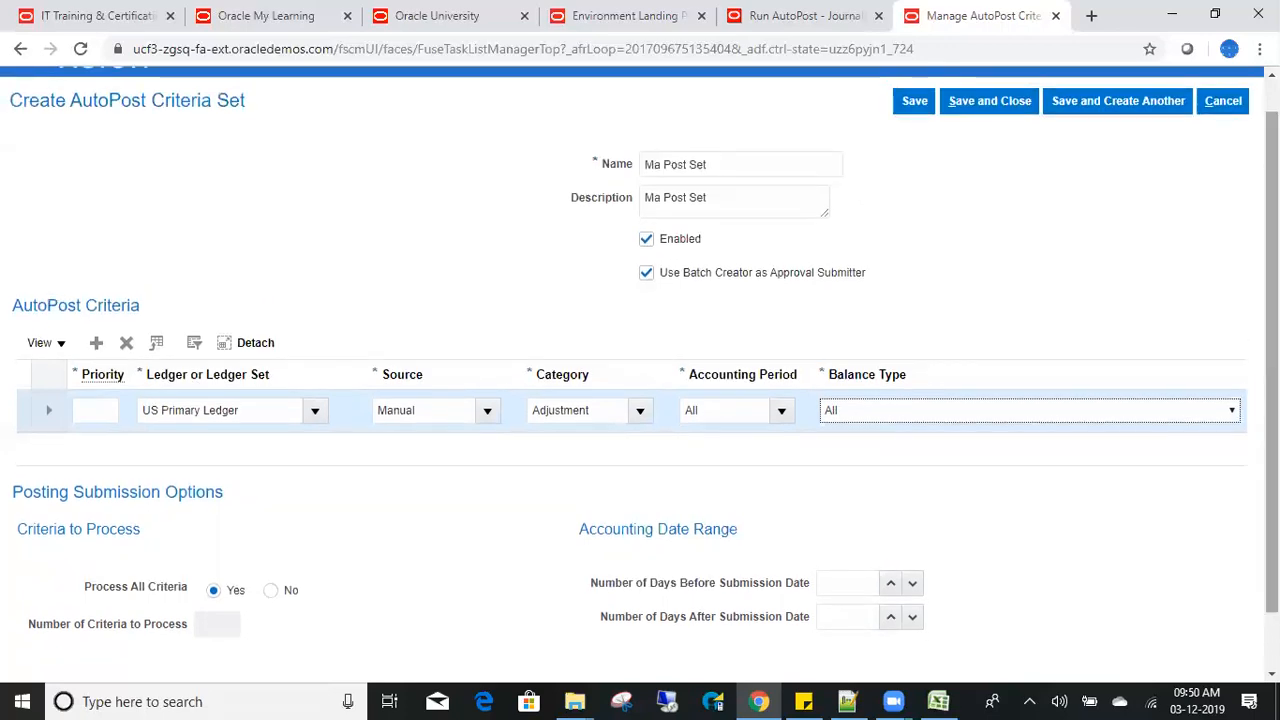
pyautogui.click(1008, 108)
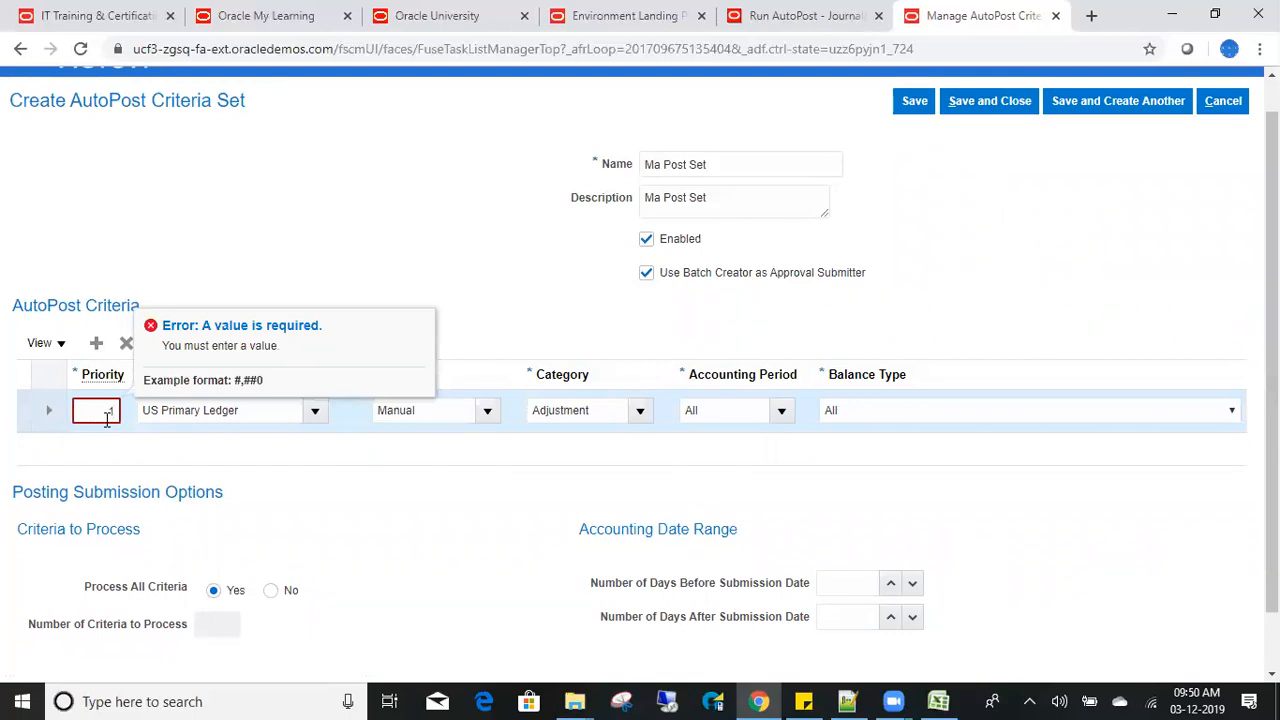
pyautogui.write('1')
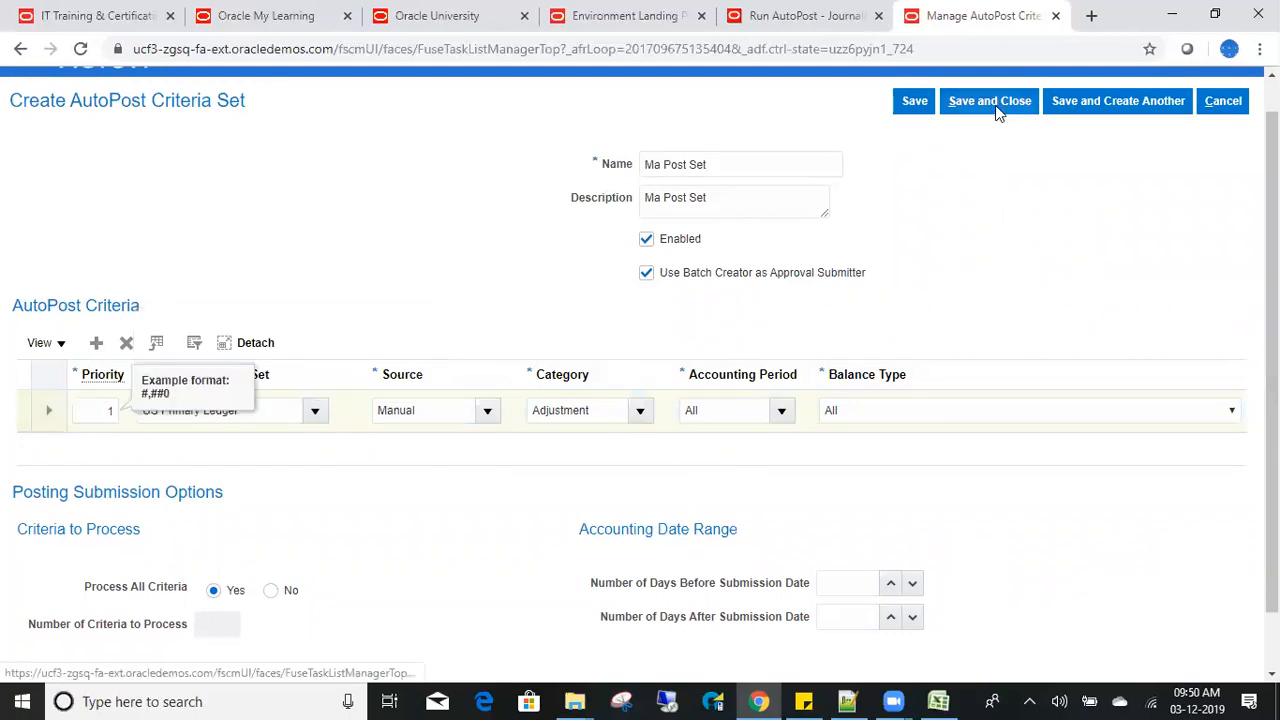
pyautogui.click(995, 105)
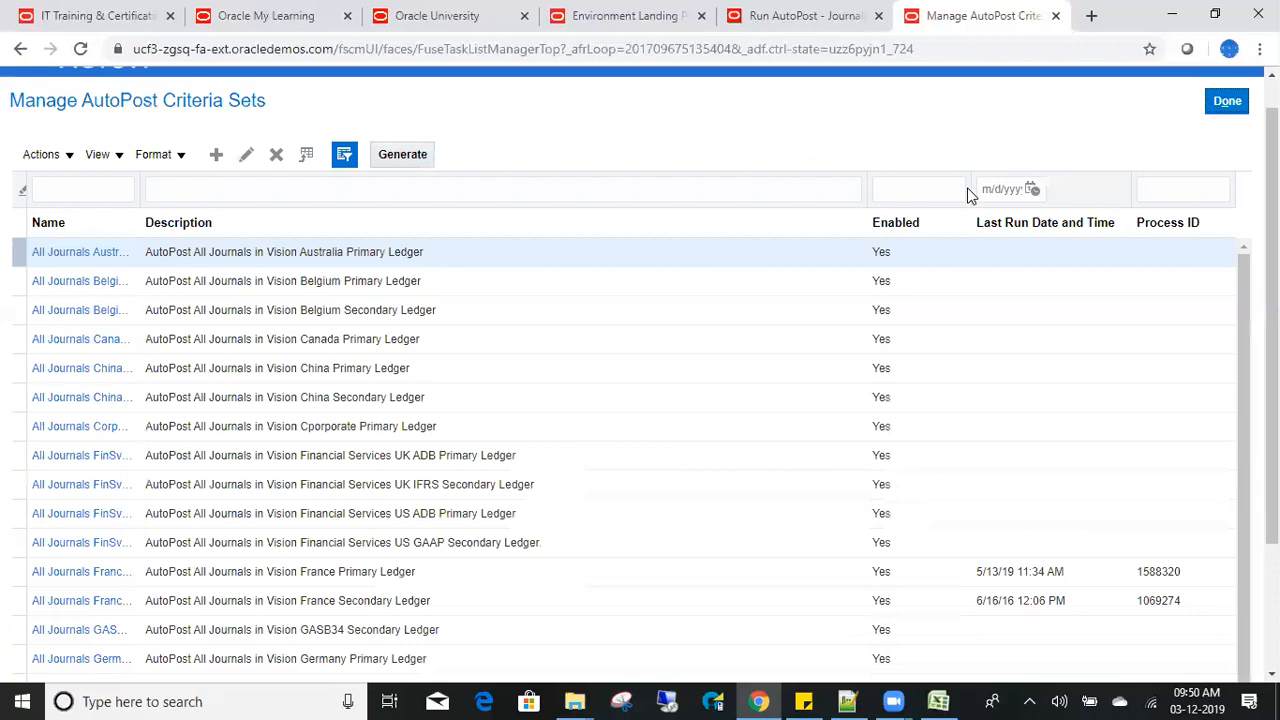
# Filter the criteria sets list by name 'MA'.
pyautogui.click(114, 193)
pyautogui.write('MA')
pyautogui.press('Return')
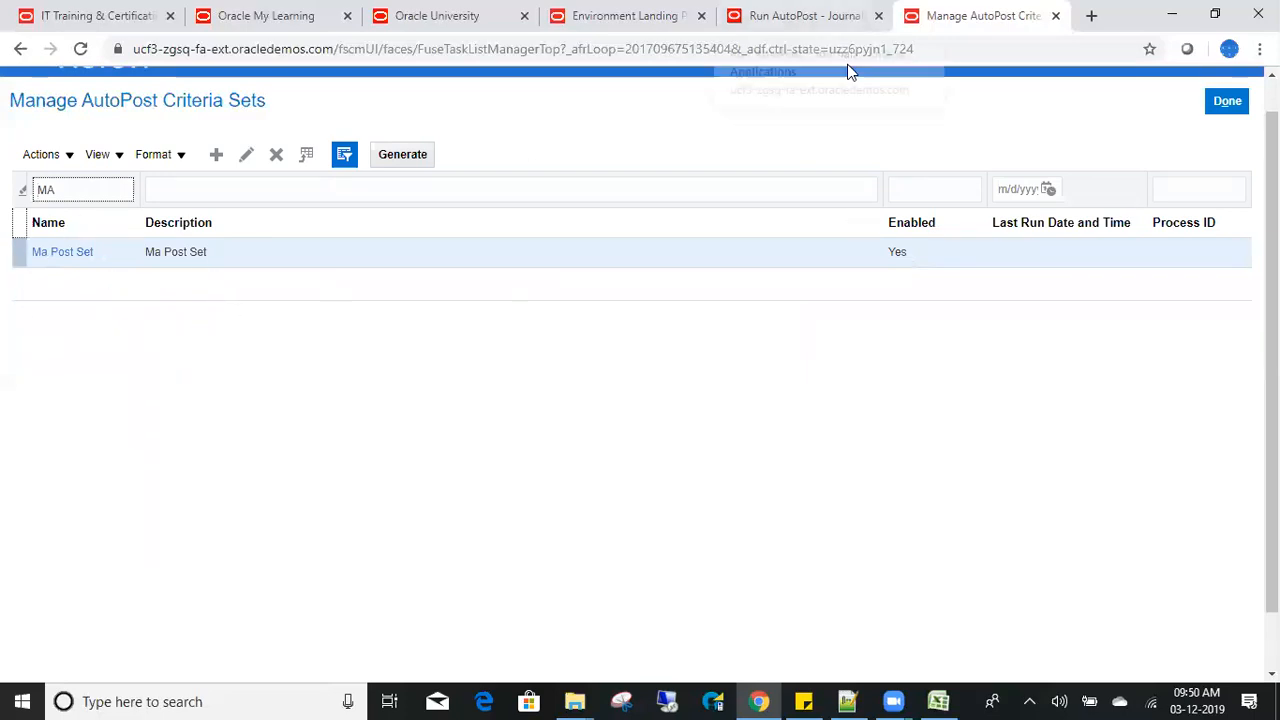
# Restart Run AutoPost in the other tab and choose Ma Post Set as the criteria set.
pyautogui.click(830, 16)
pyautogui.click(1206, 178)
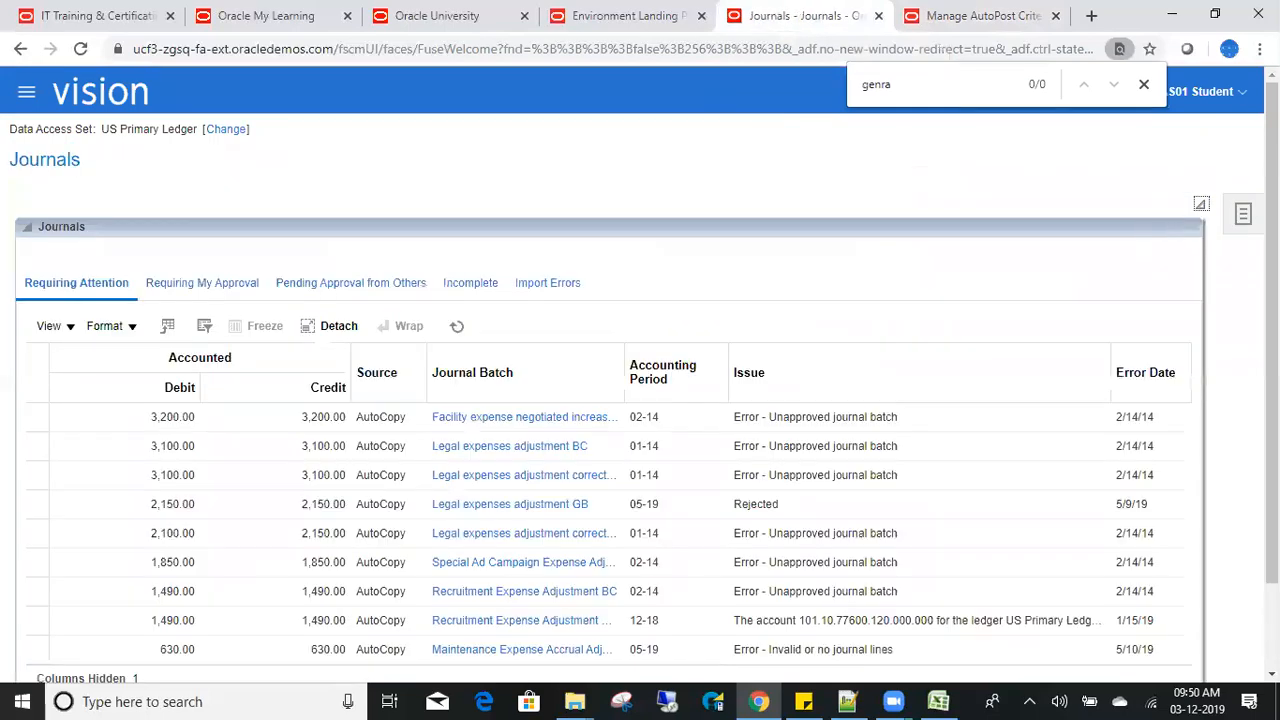
pyautogui.click(1243, 218)
pyautogui.click(1138, 244)
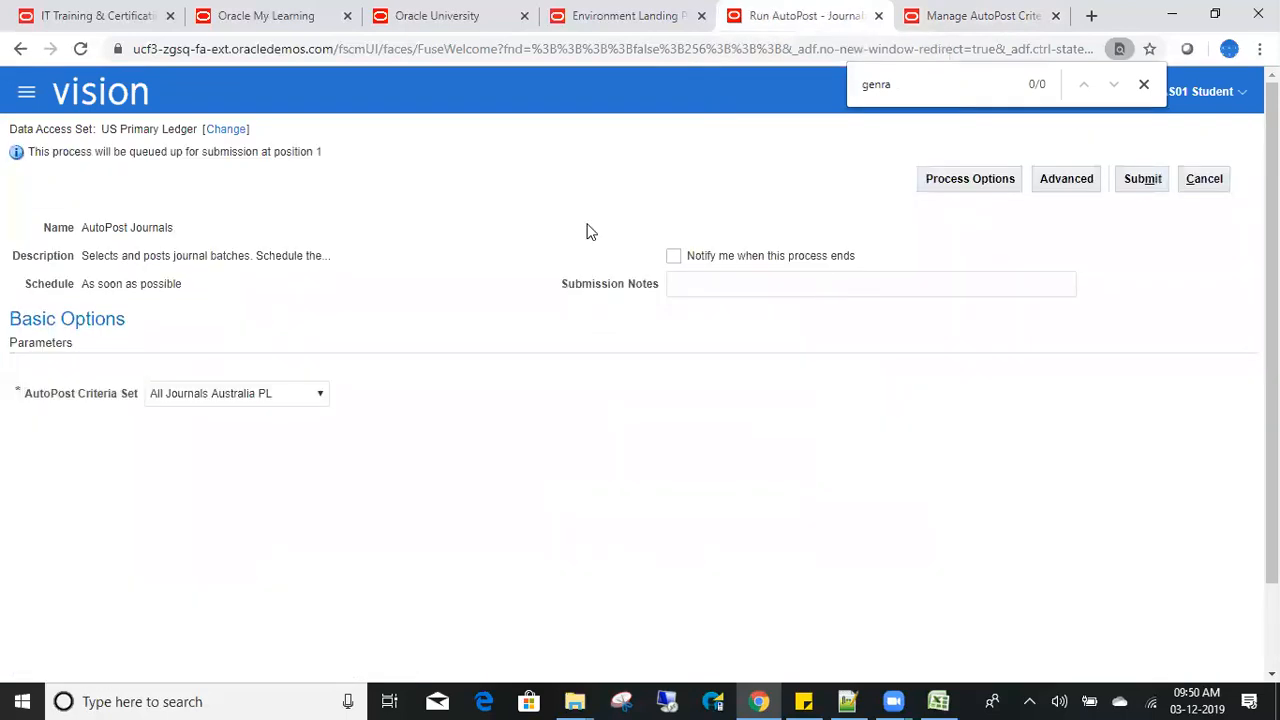
pyautogui.click(209, 400)
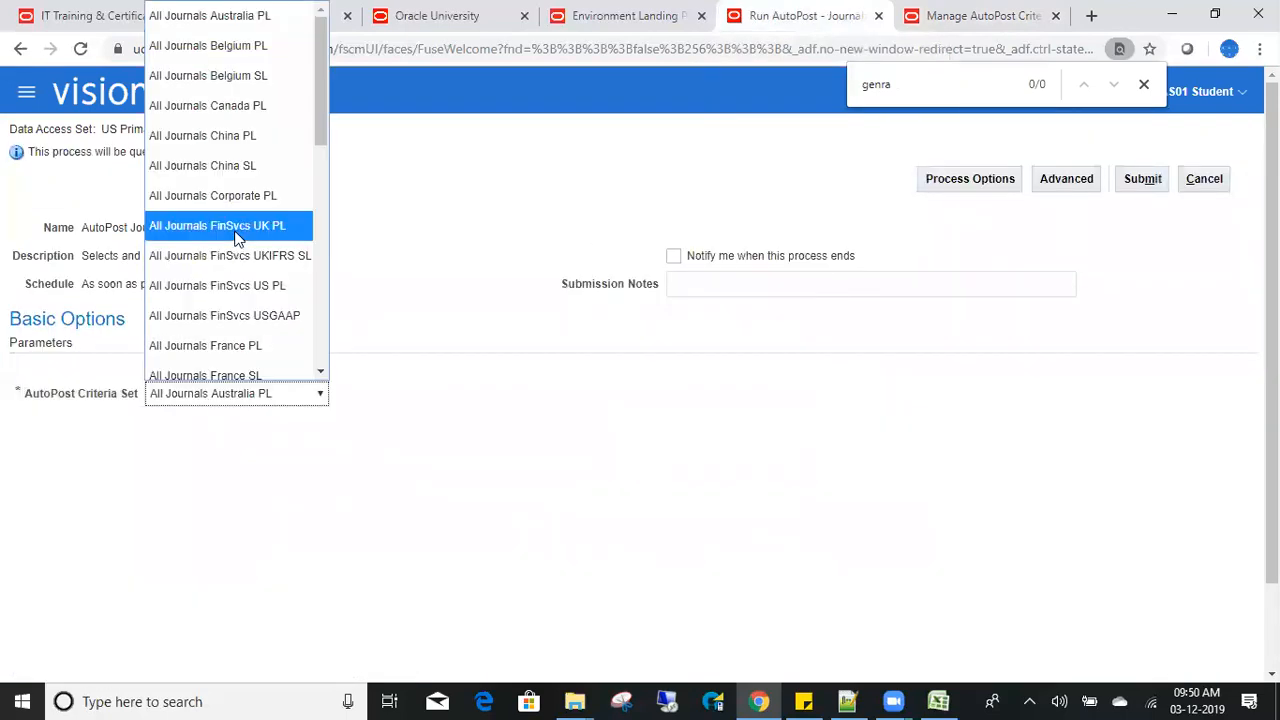
pyautogui.press('m')
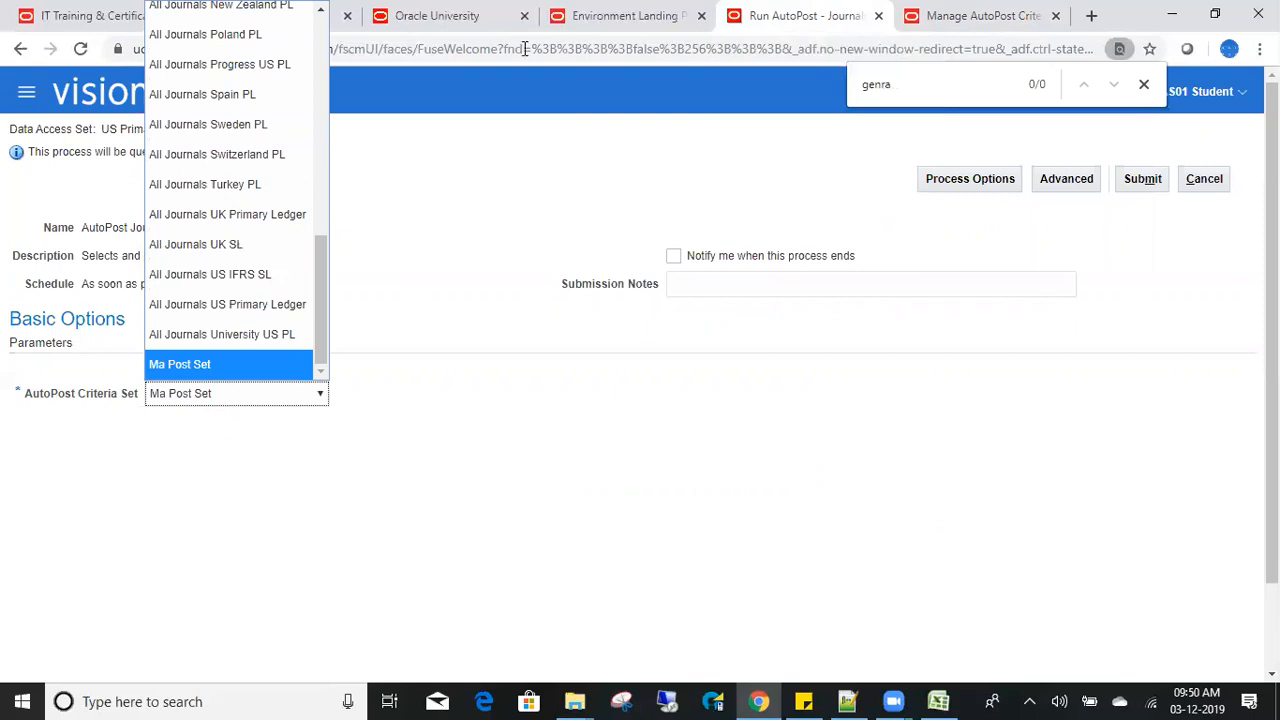
pyautogui.click(989, 77)
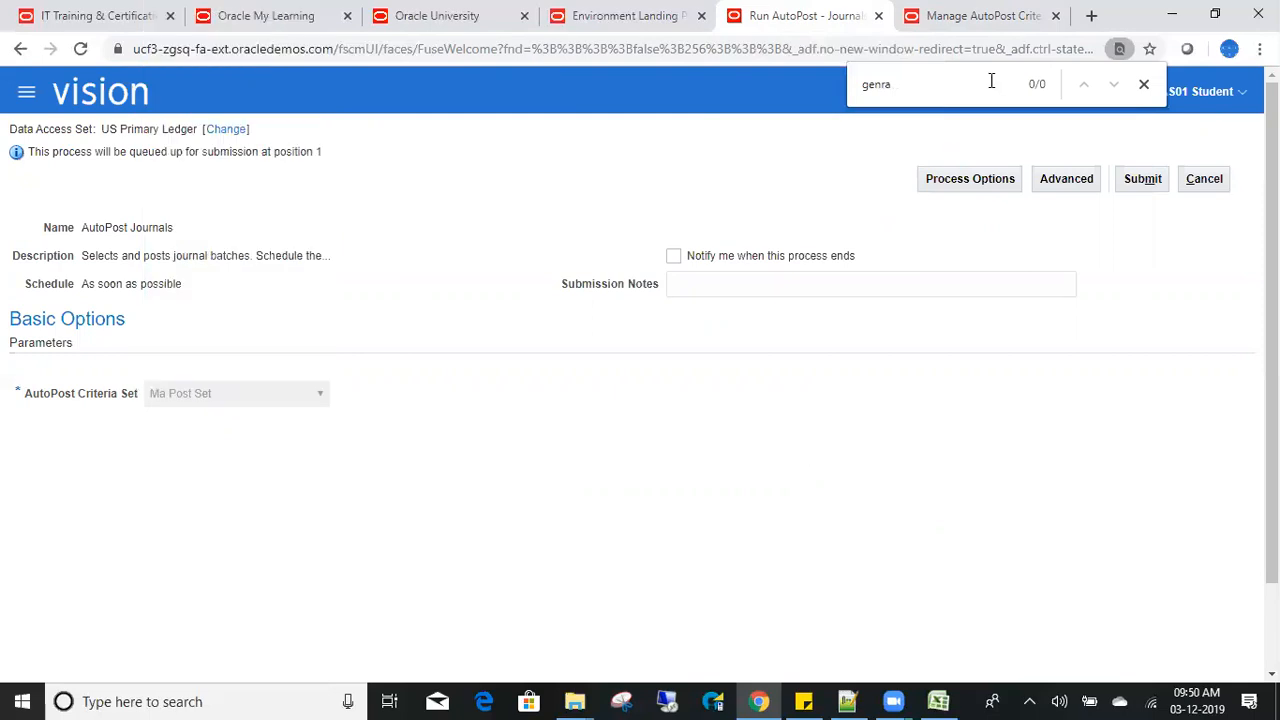
pyautogui.click(997, 22)
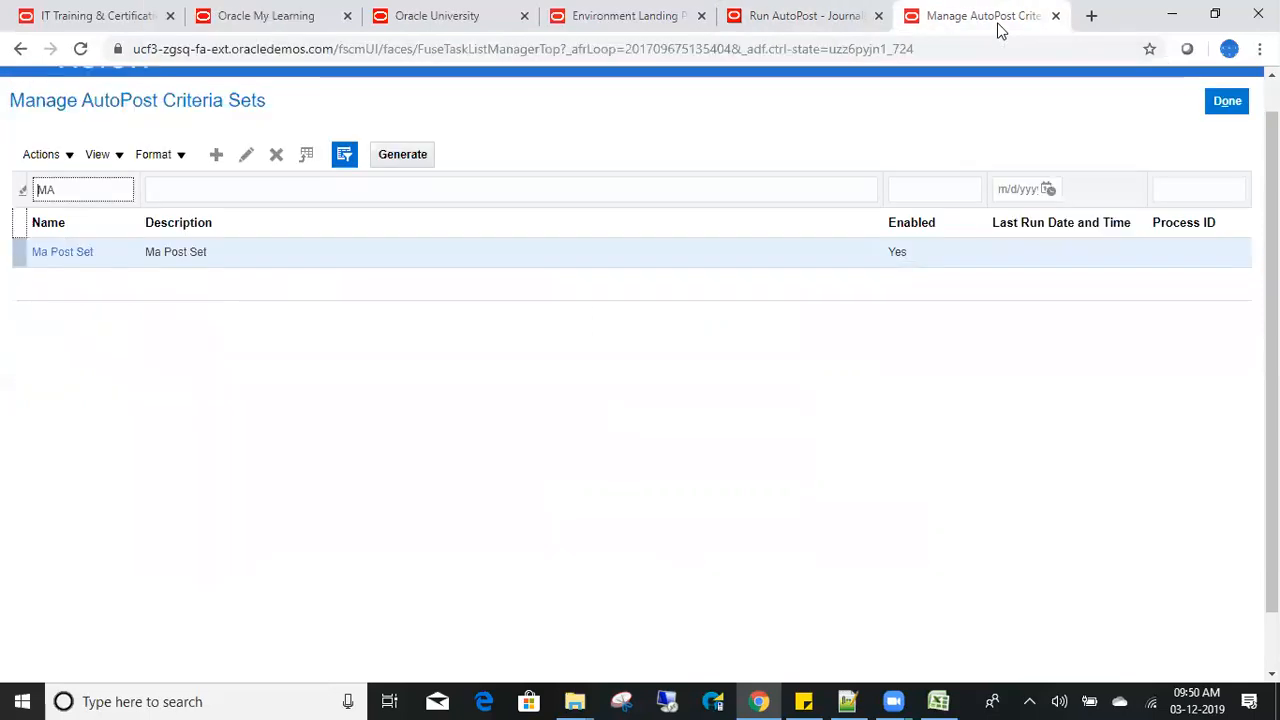
# Open Ma Post Set for editing and confirm its accounting period stays All.
pyautogui.click(74, 258)
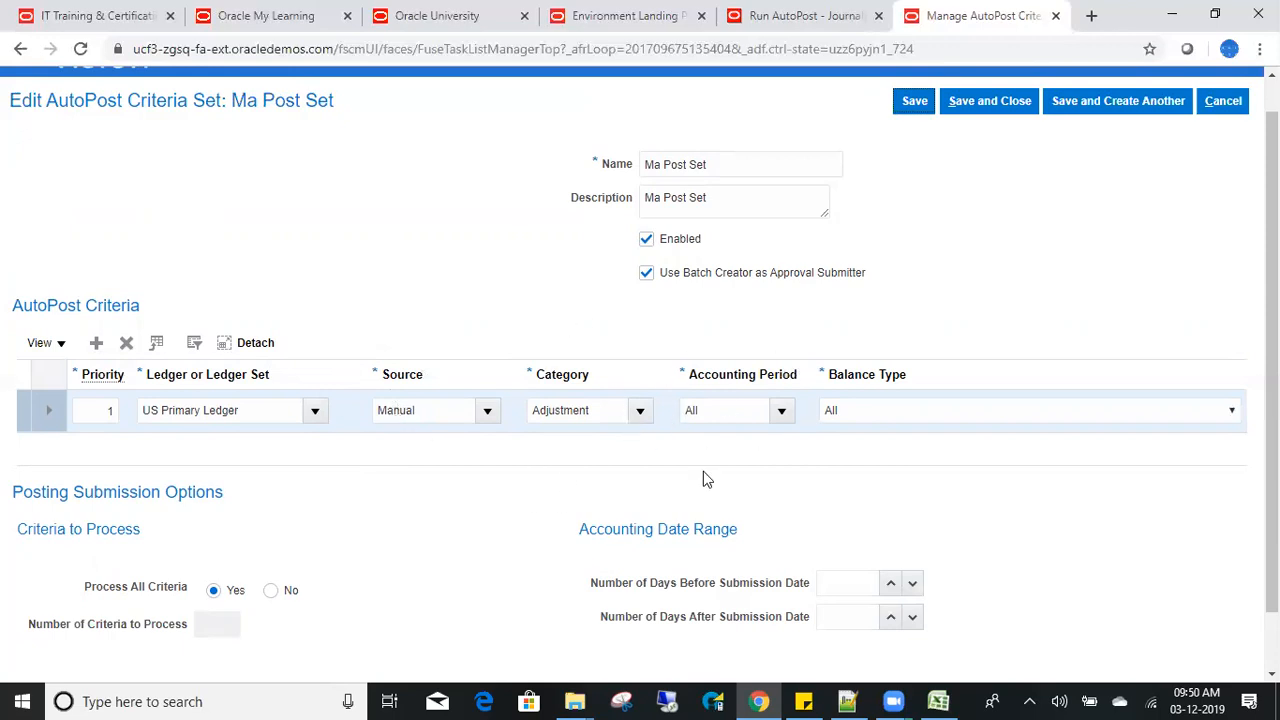
pyautogui.click(783, 420)
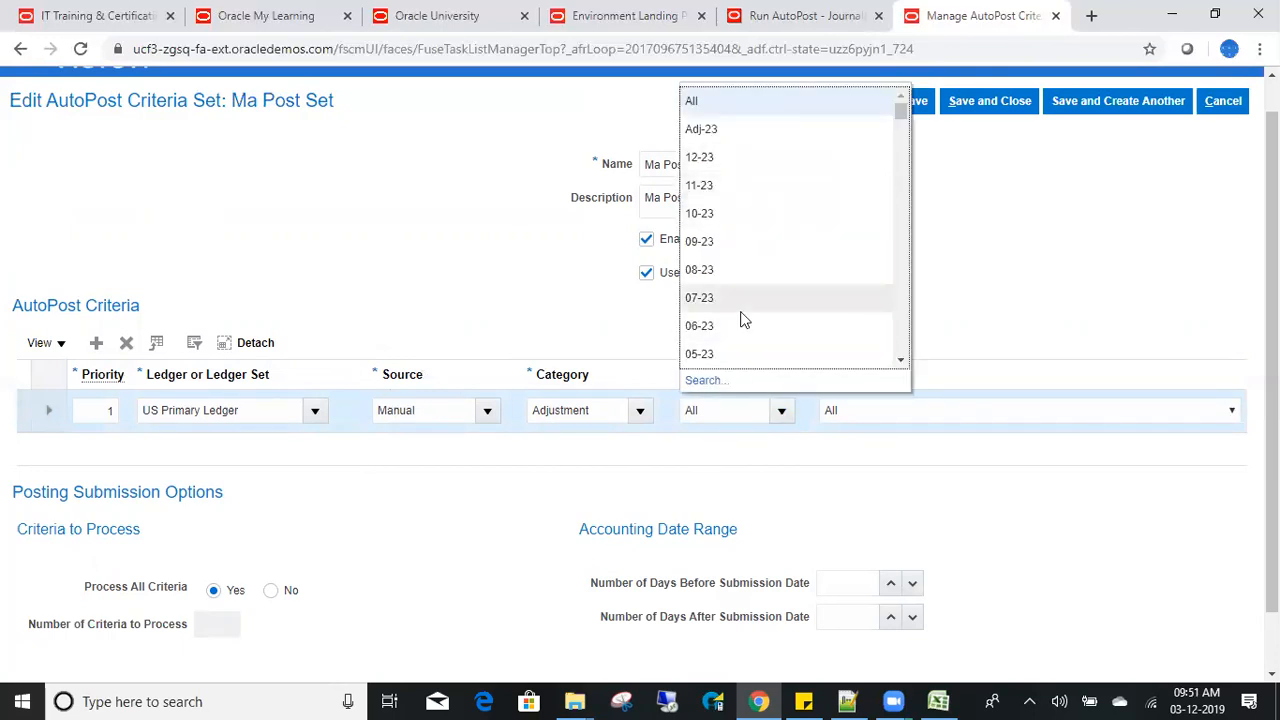
pyautogui.click(723, 102)
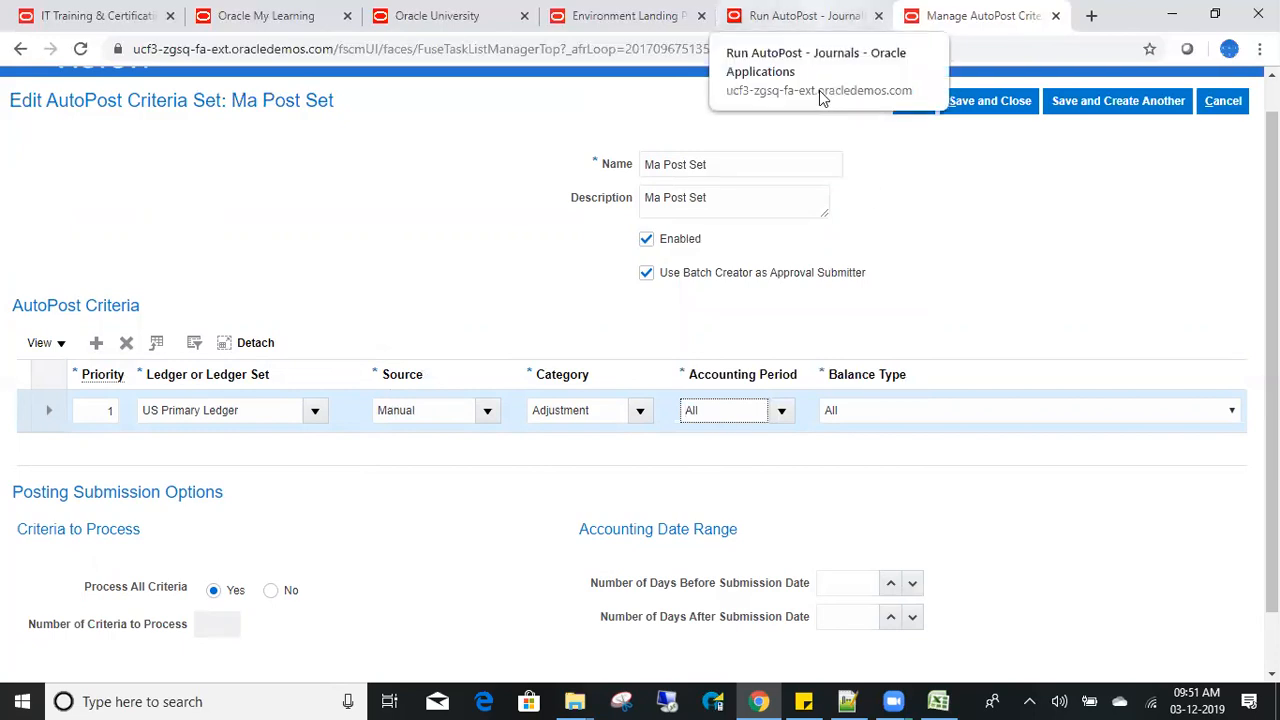
# Cancel the Run AutoPost page and bring up the Journals task list.
pyautogui.click(805, 15)
pyautogui.click(1205, 178)
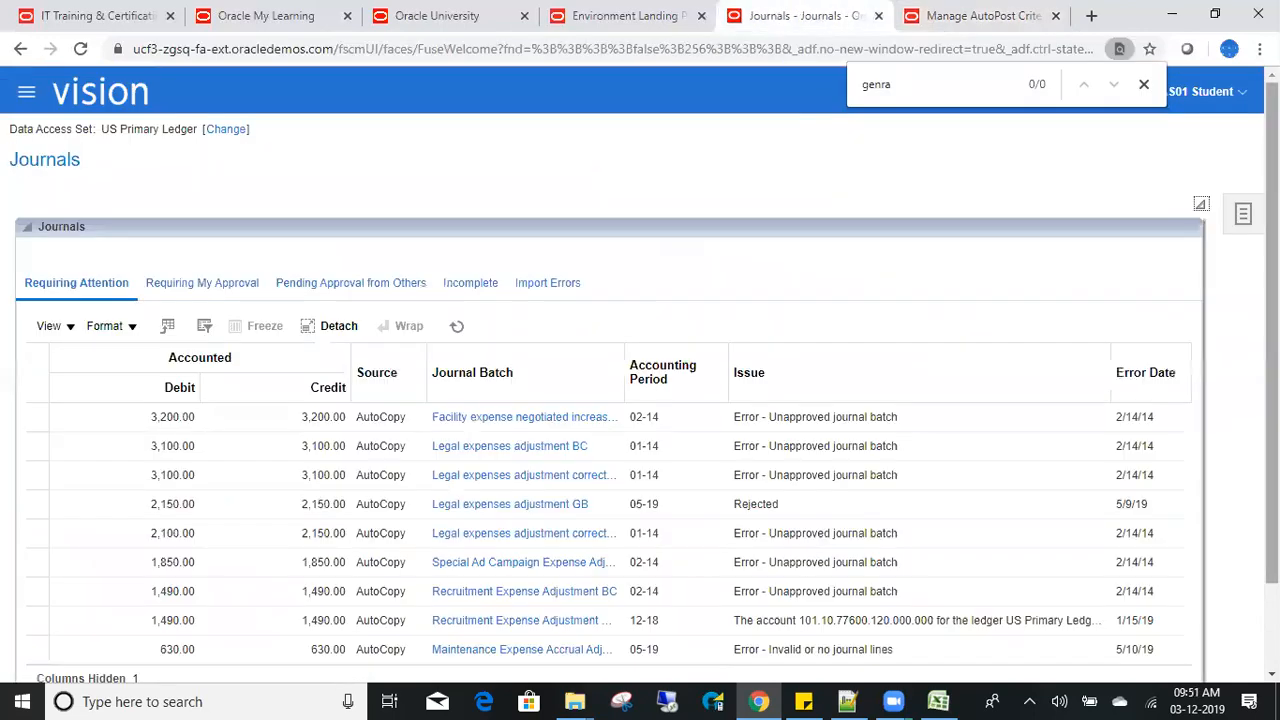
pyautogui.click(1243, 213)
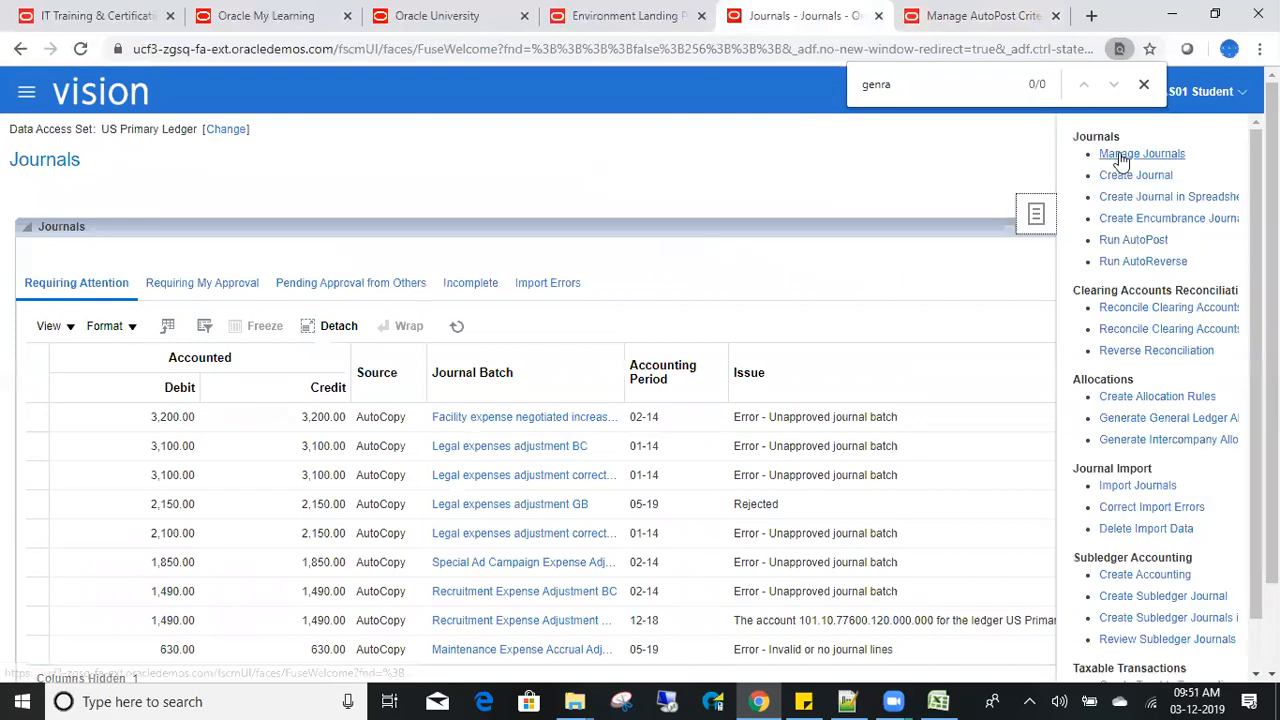
# Start a new journal from the Create Journal task.
pyautogui.click(1135, 176)
pyautogui.click(960, 36)
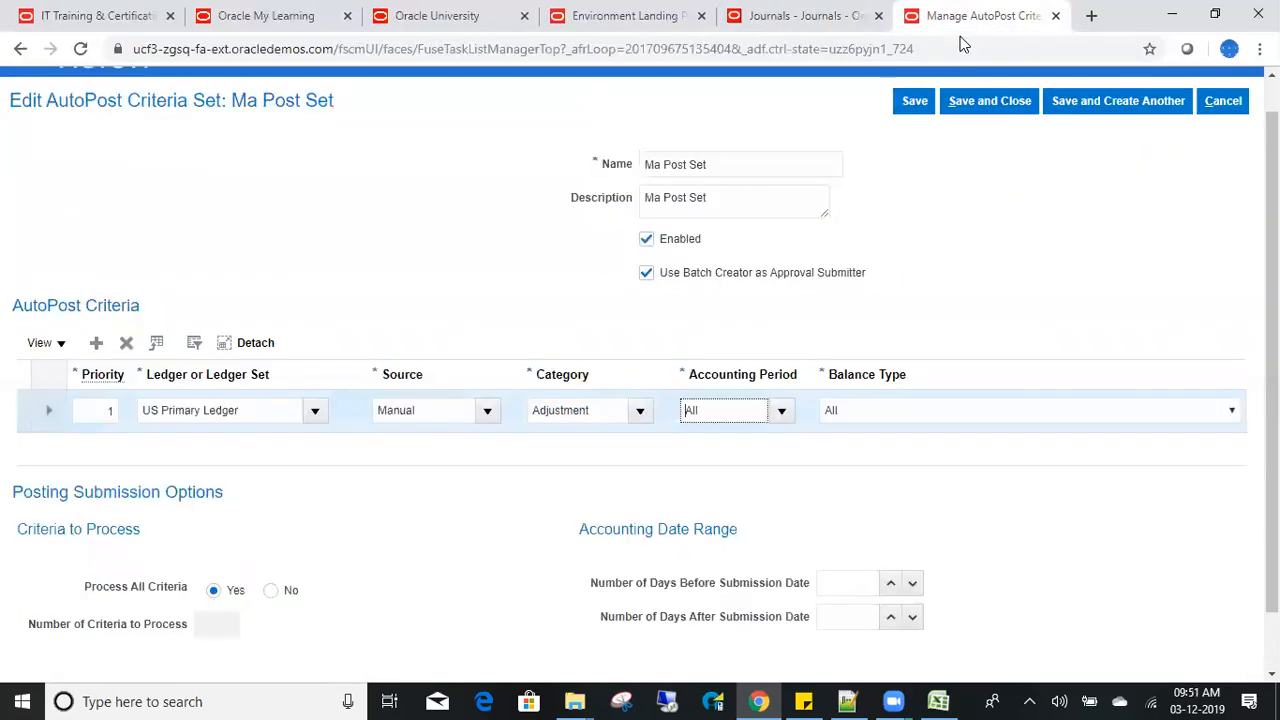
pyautogui.click(815, 16)
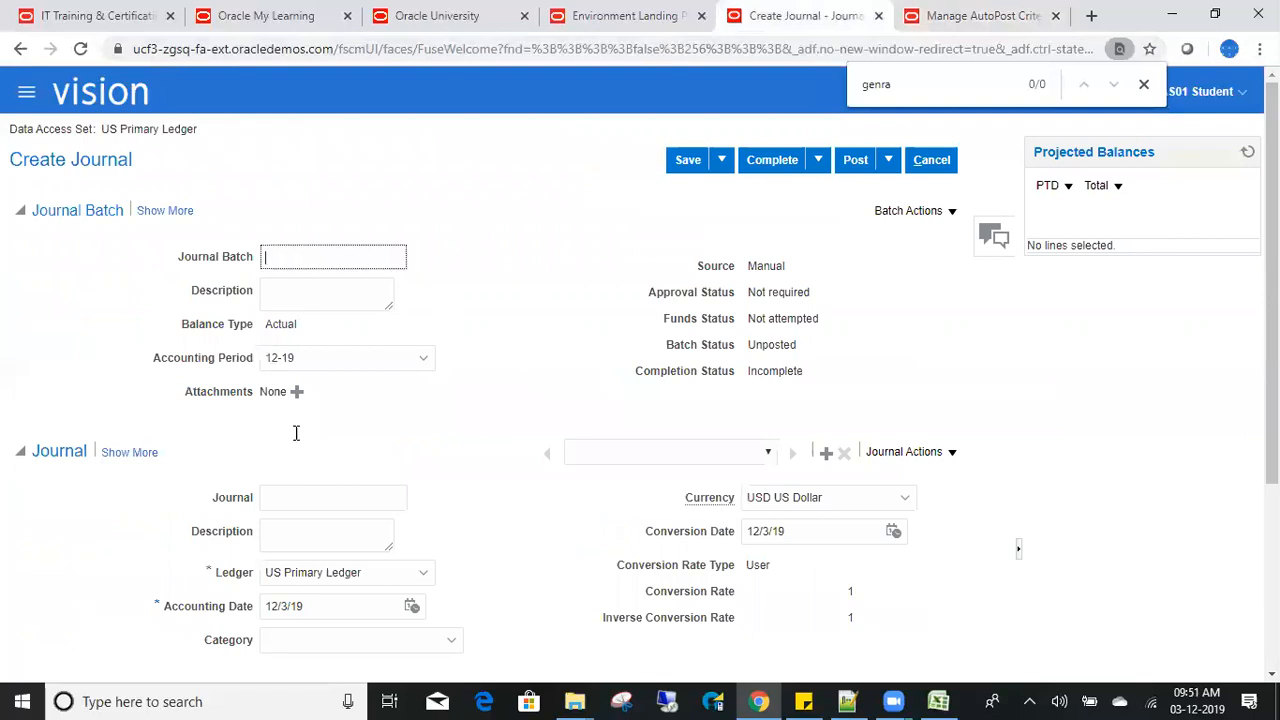
# Enter MA1 as the journal name and reuse it as the description.
pyautogui.click(299, 505)
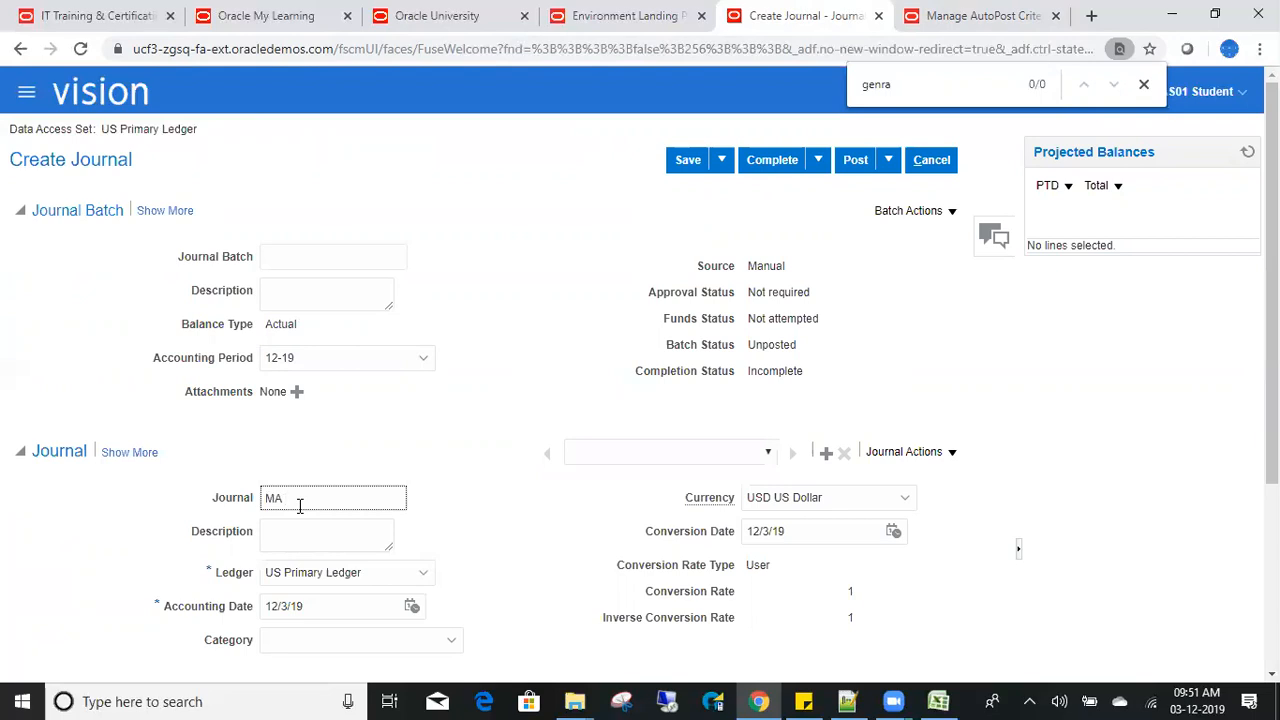
pyautogui.write('MAN')
pyautogui.doubleClick(297, 500)
pyautogui.hotkey('ctrl', 'c')
pyautogui.click(303, 531)
pyautogui.hotkey('ctrl', 'v')
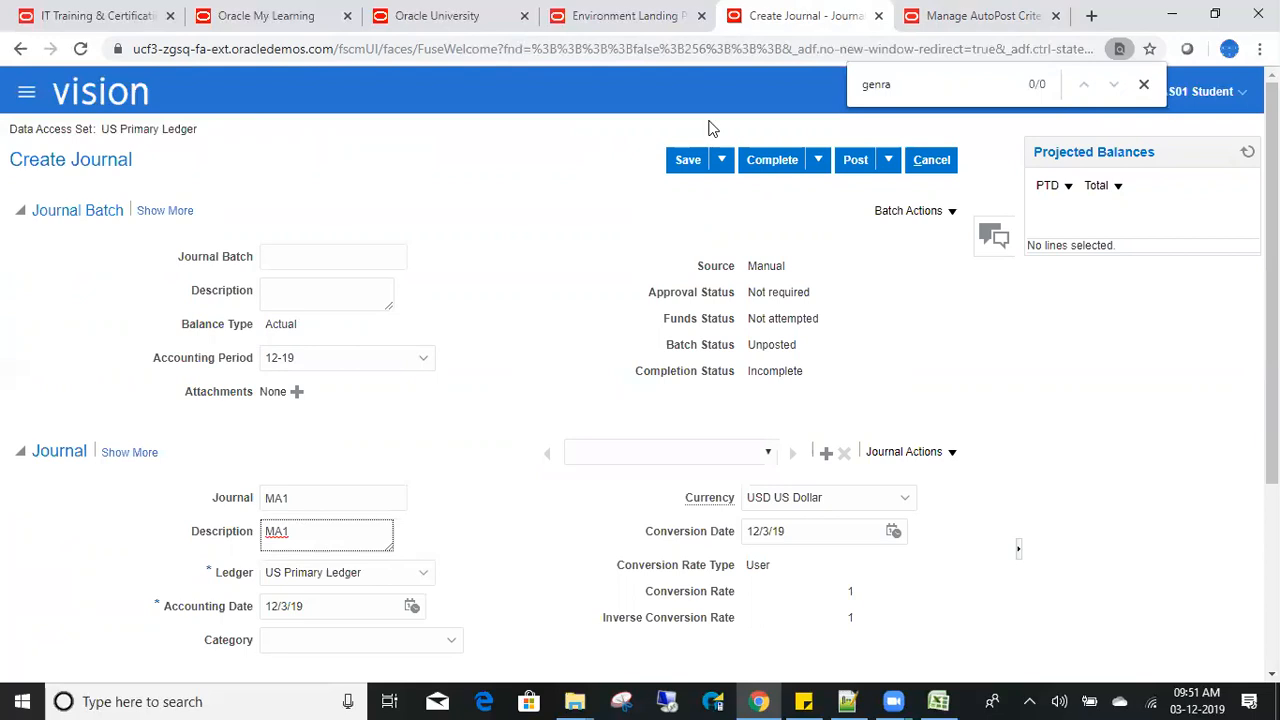
pyautogui.hotkey('ctrl', 'Tab')
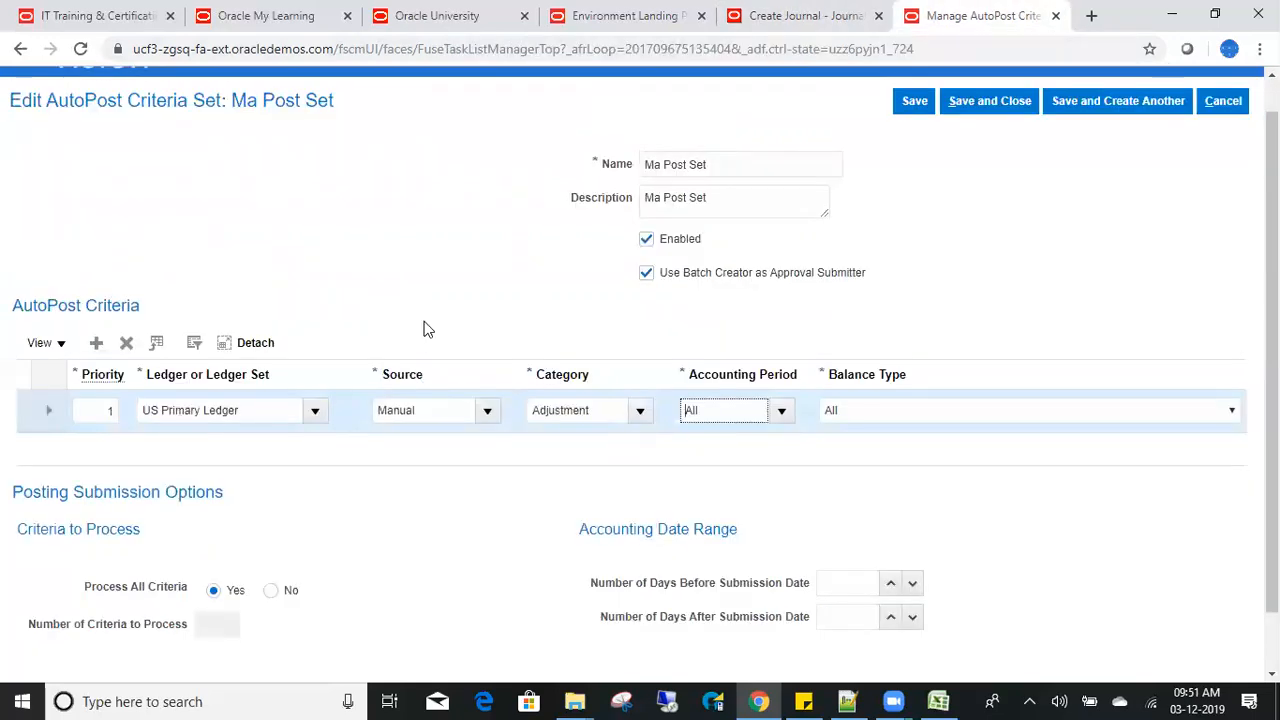
pyautogui.hotkey('ctrl', 'shift', 'Tab')
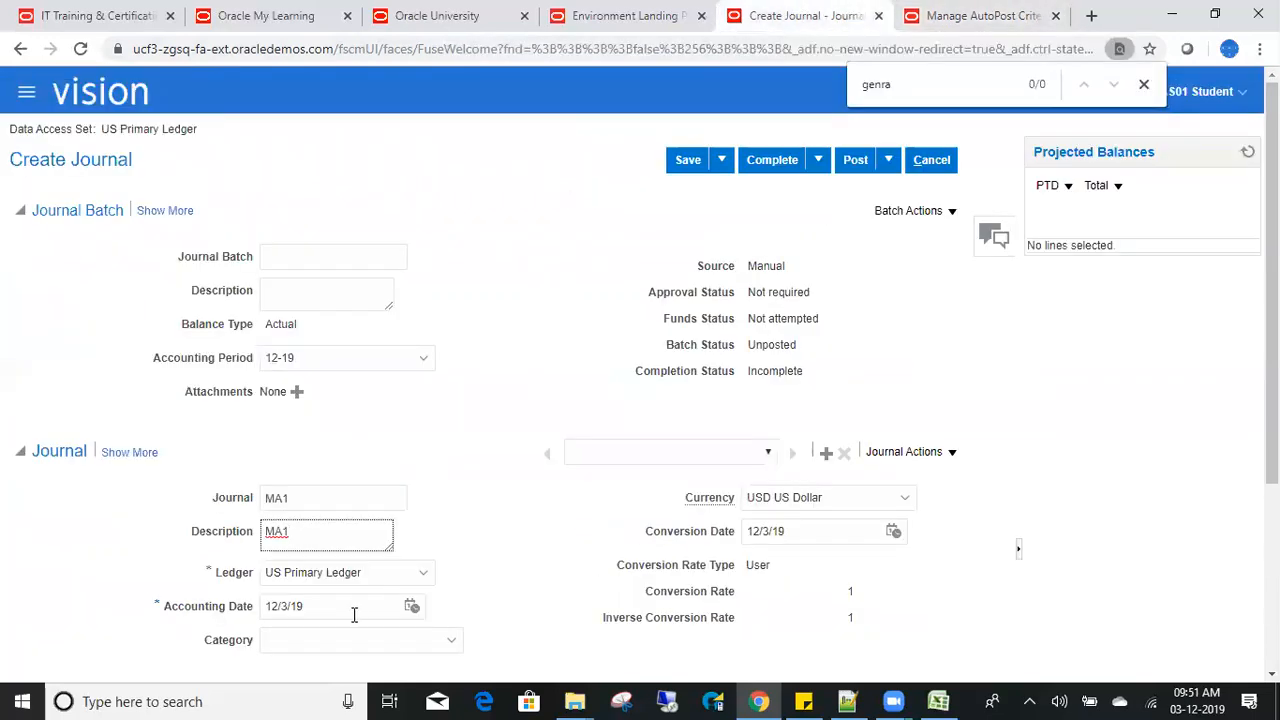
pyautogui.click(450, 642)
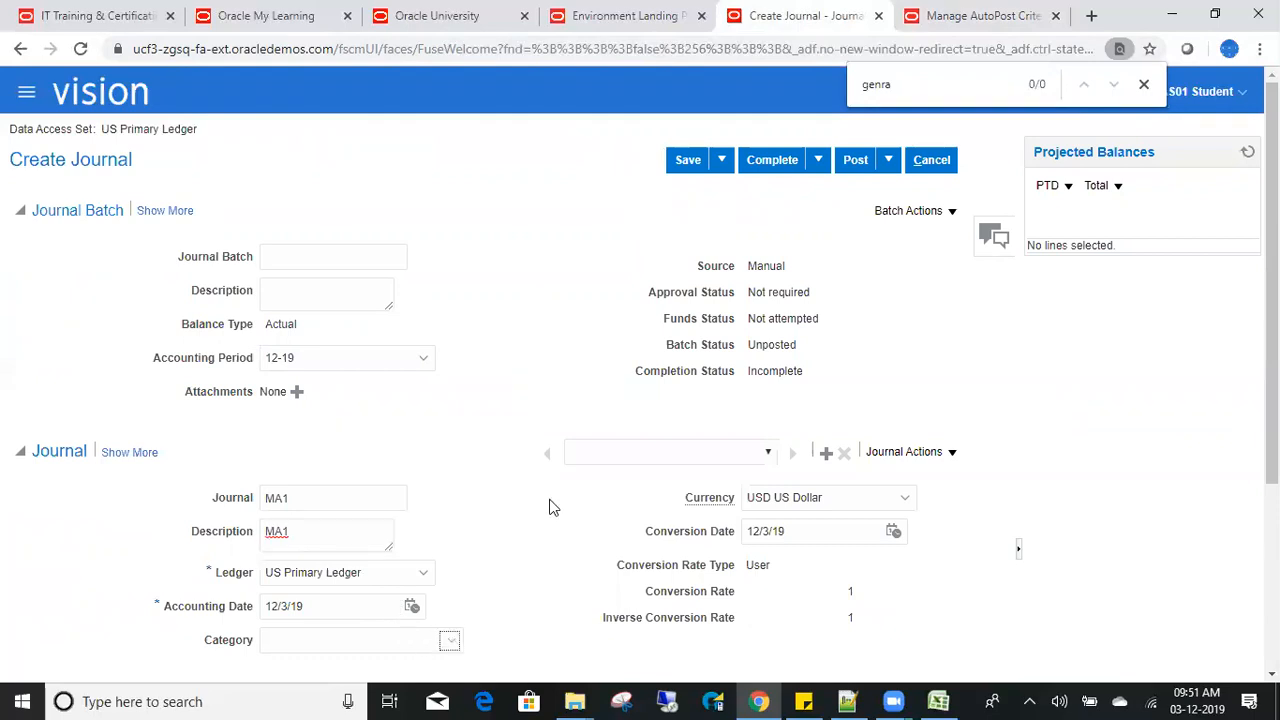
# Set the journal category to Manual and compare it with the Ma Post Set criteria.
pyautogui.scroll(-2, 313, 626)
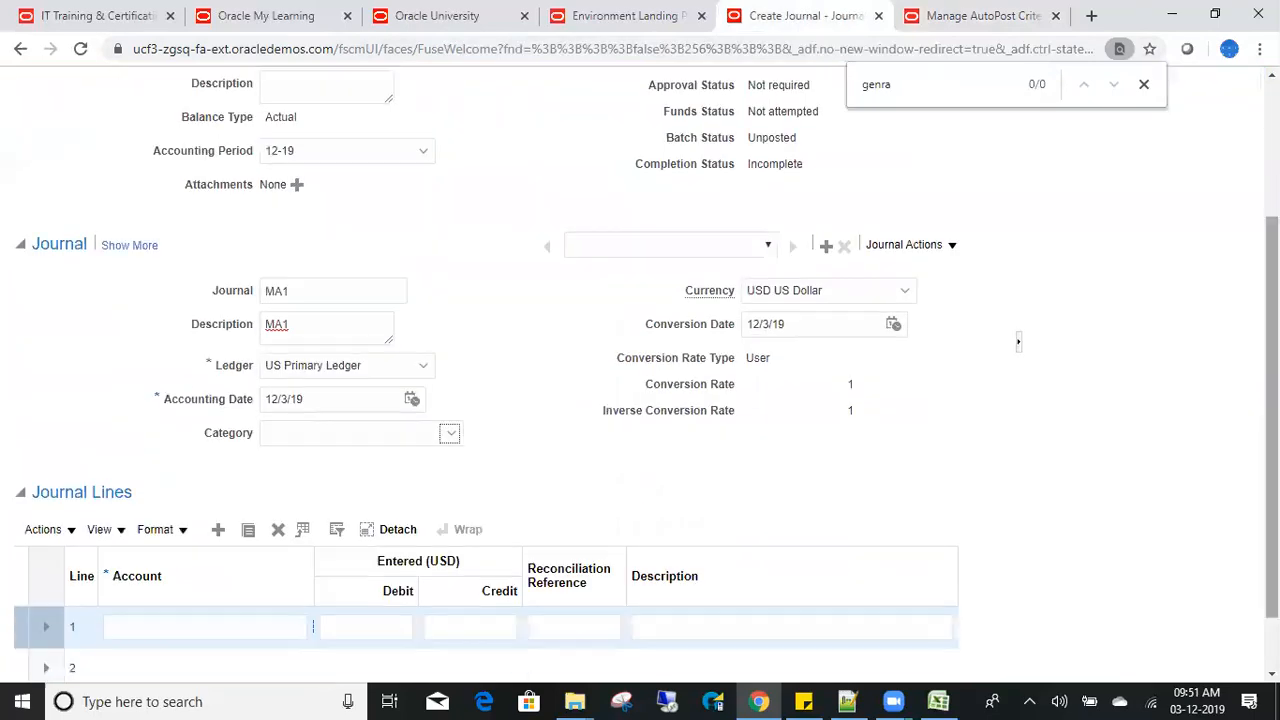
pyautogui.click(449, 435)
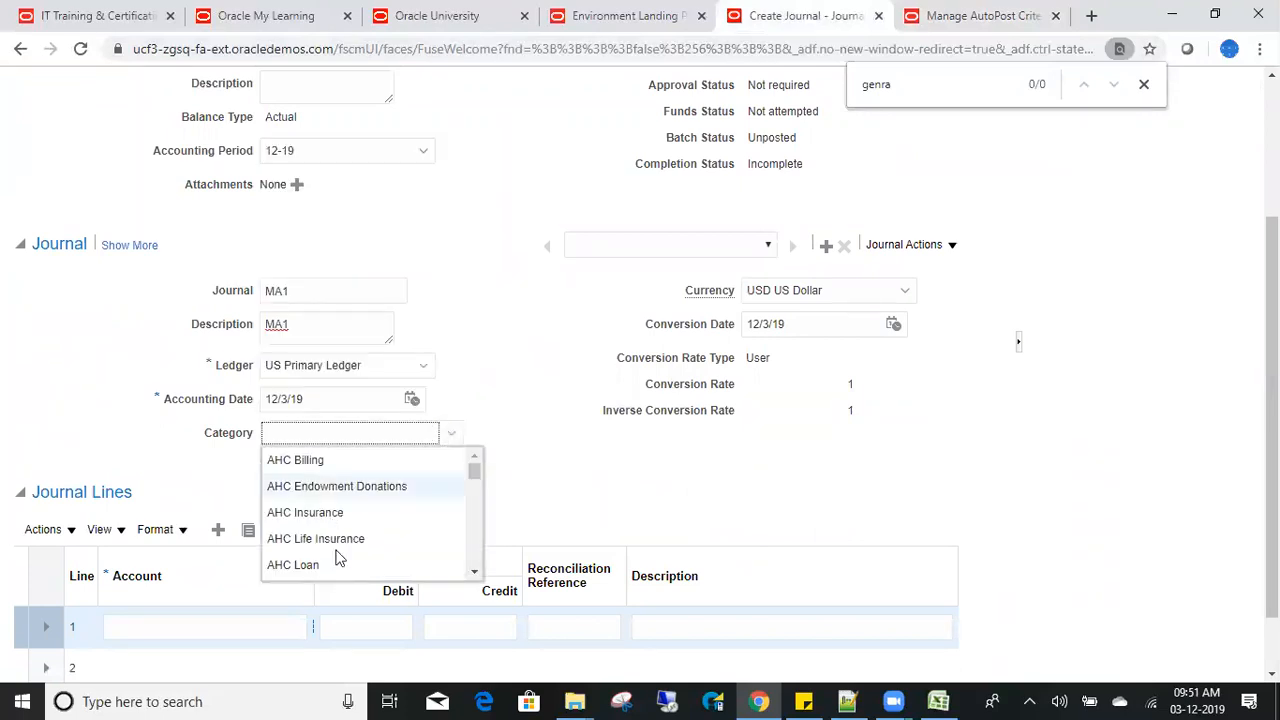
pyautogui.click(311, 437)
pyautogui.write('manual')
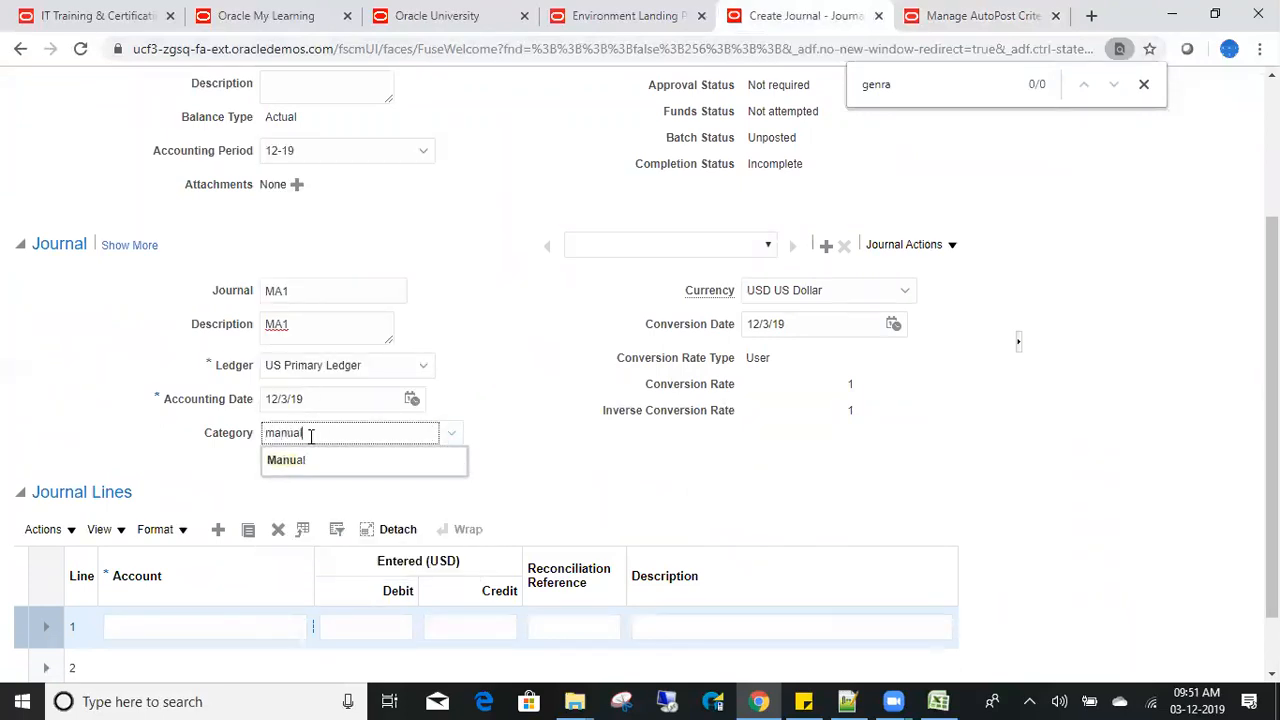
pyautogui.click(428, 462)
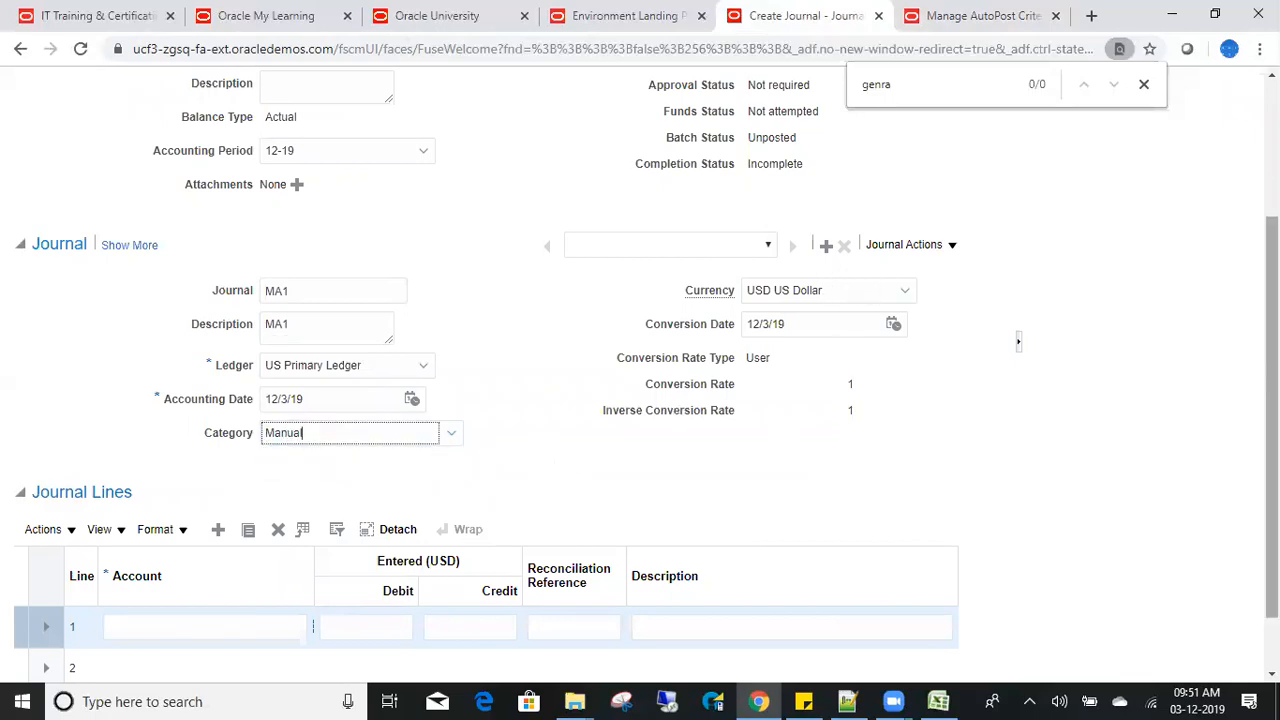
pyautogui.scroll(2, 640, 360)
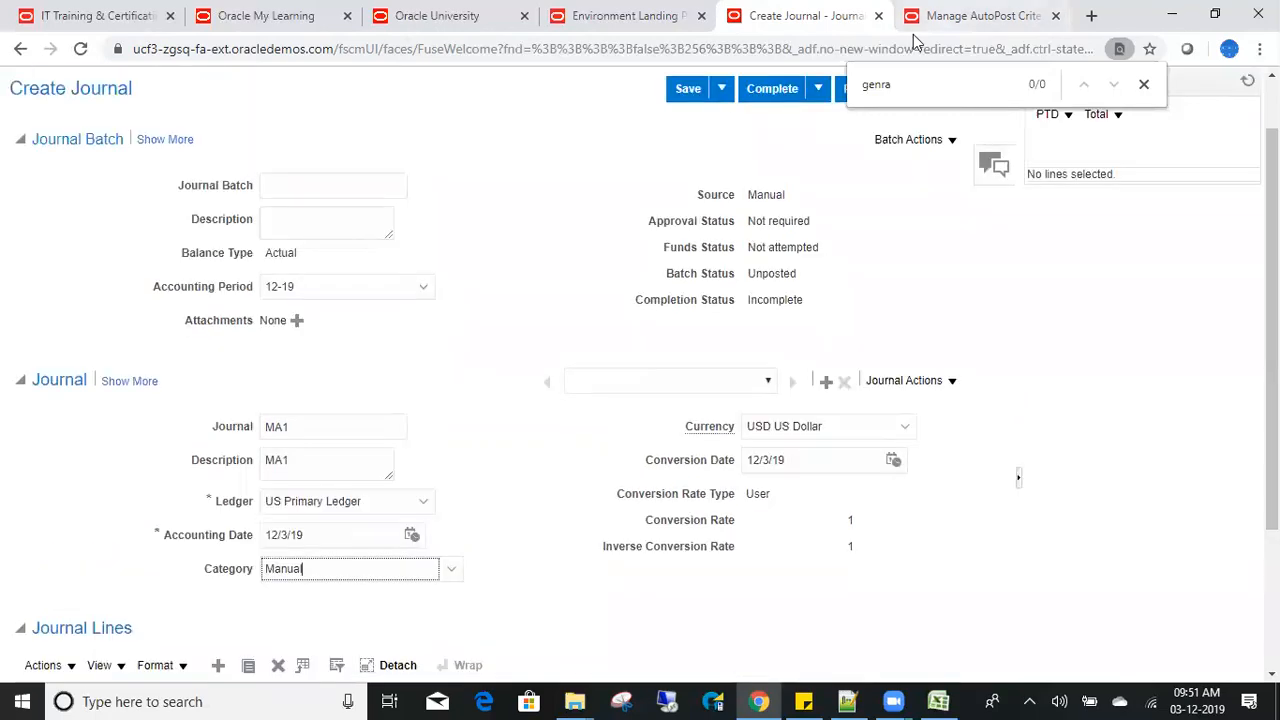
pyautogui.click(913, 34)
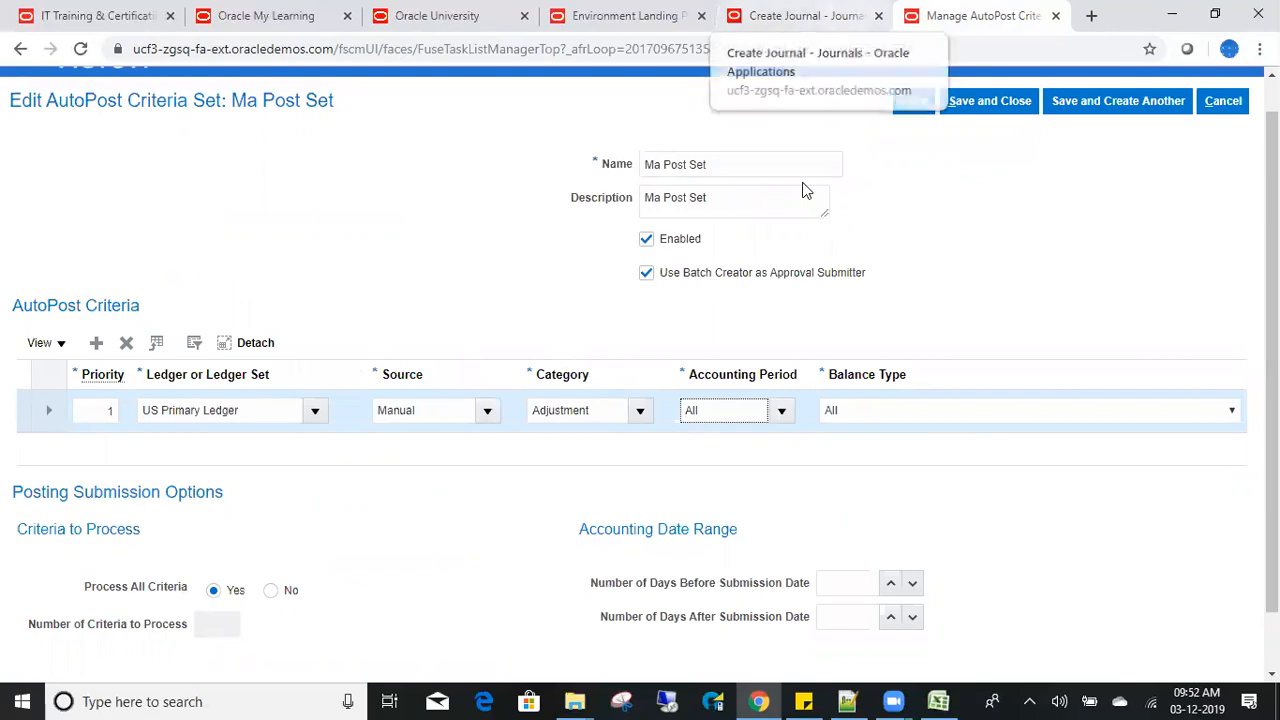
pyautogui.hotkey('ctrl', 'shift', 'Tab')
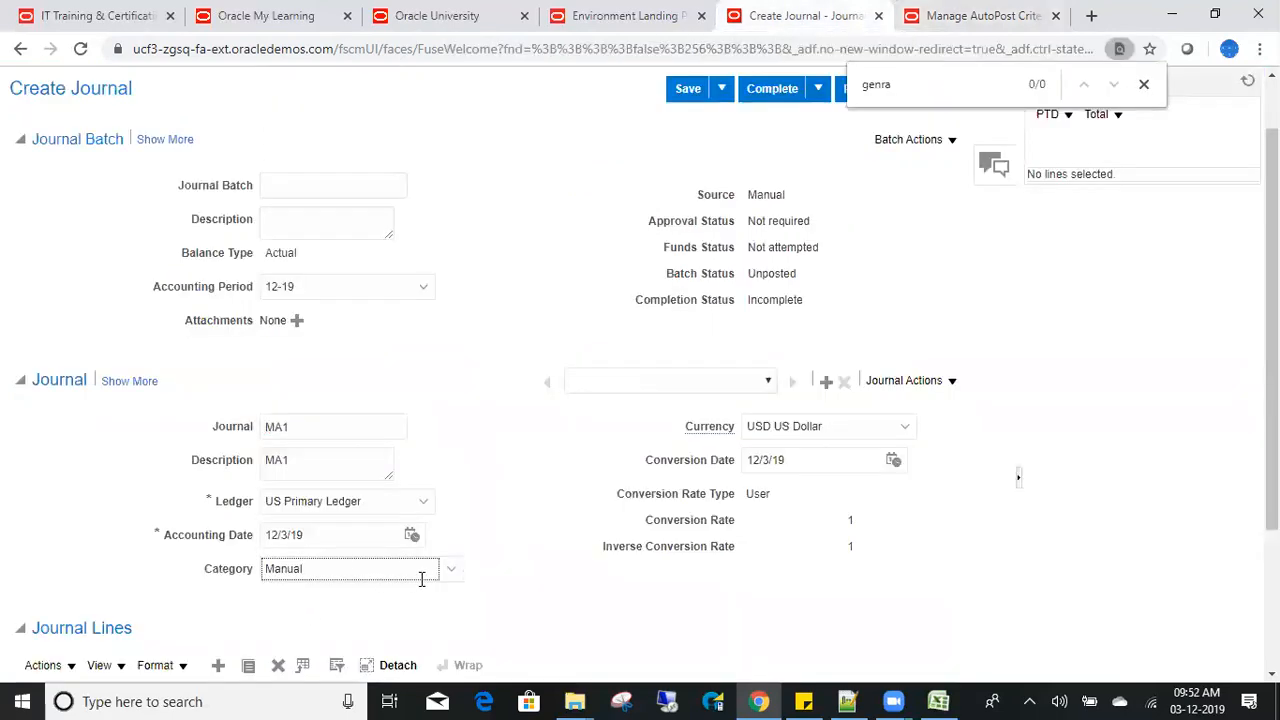
# Change the journal category to Adjustment to match the criteria's category.
pyautogui.click(376, 577)
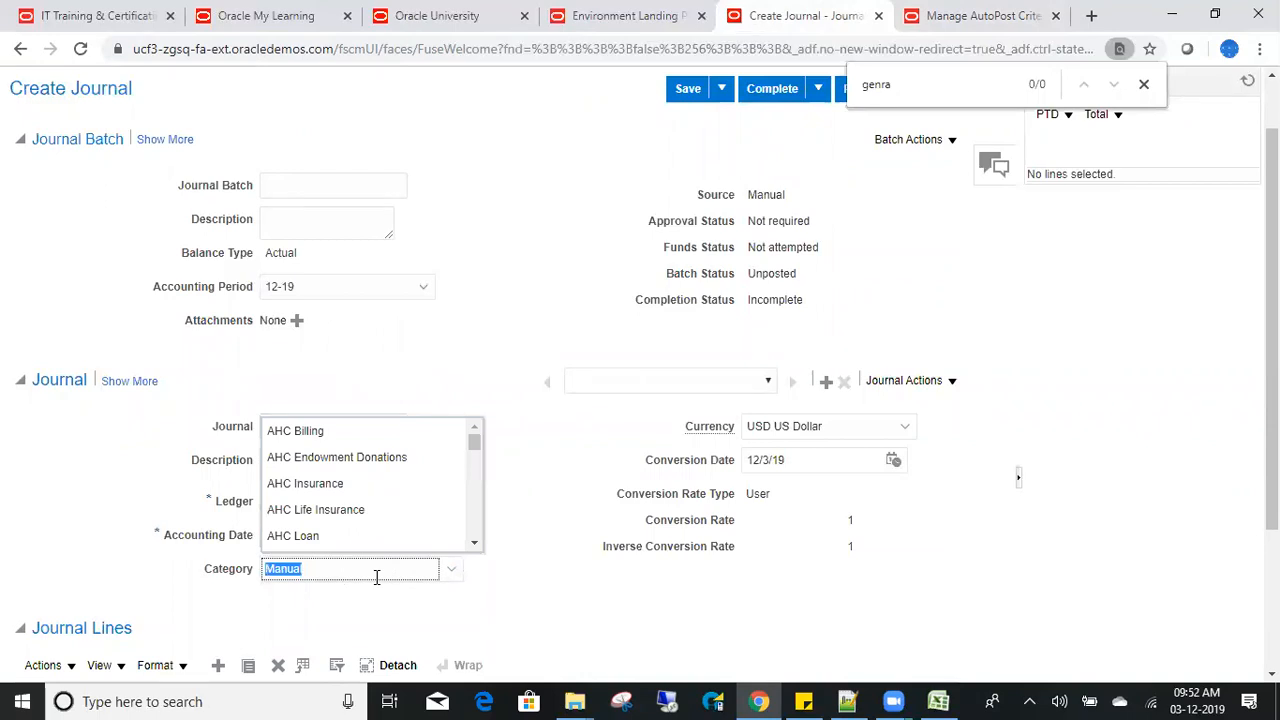
pyautogui.write('adjustment')
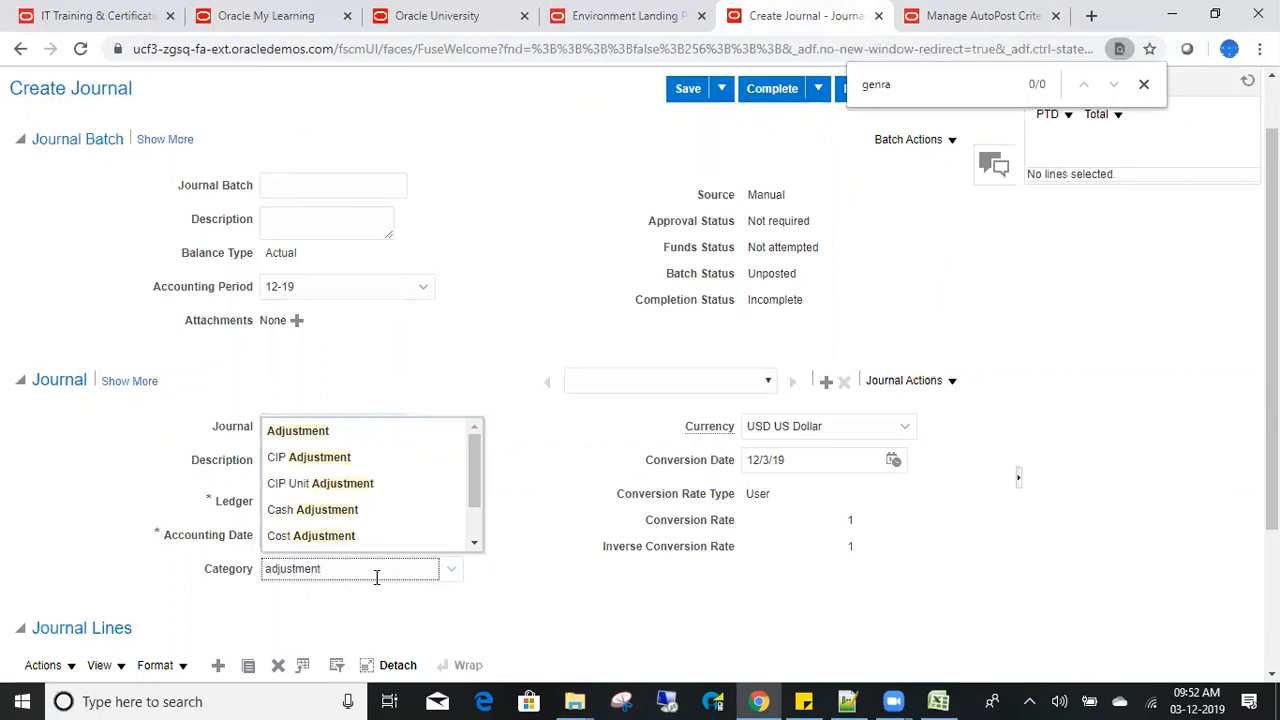
pyautogui.click(337, 431)
pyautogui.click(523, 558)
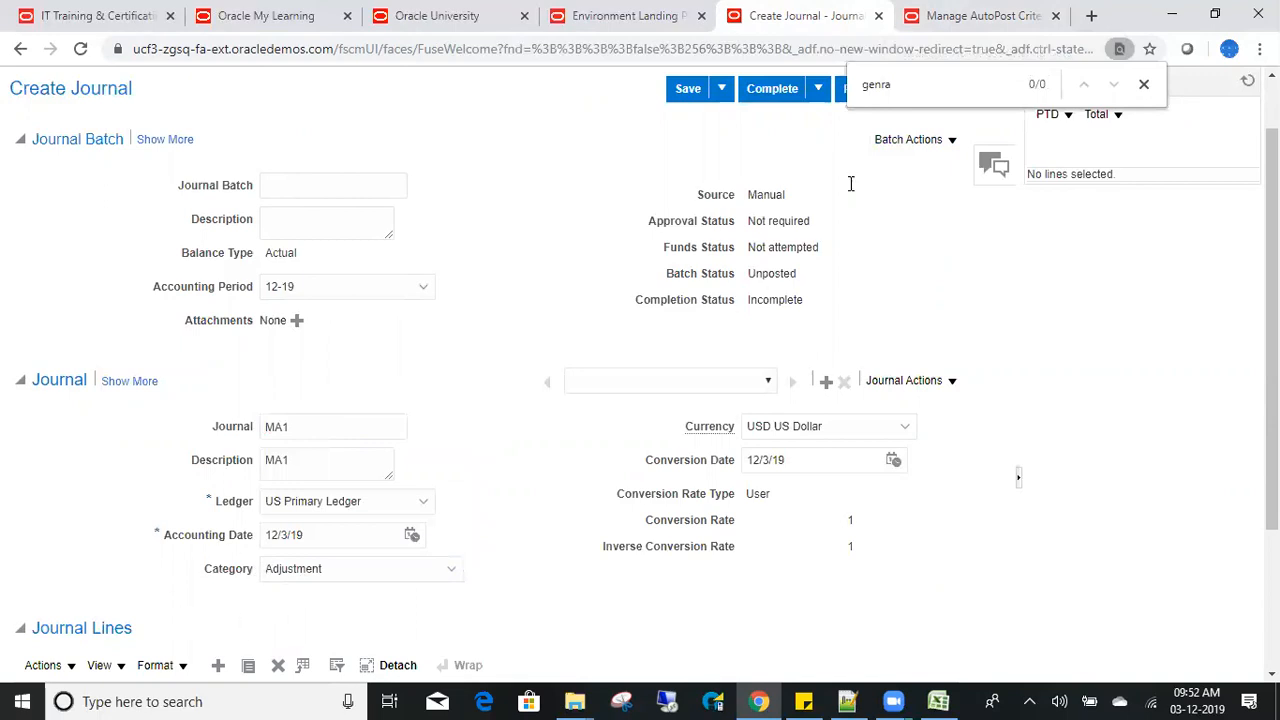
pyautogui.click(980, 16)
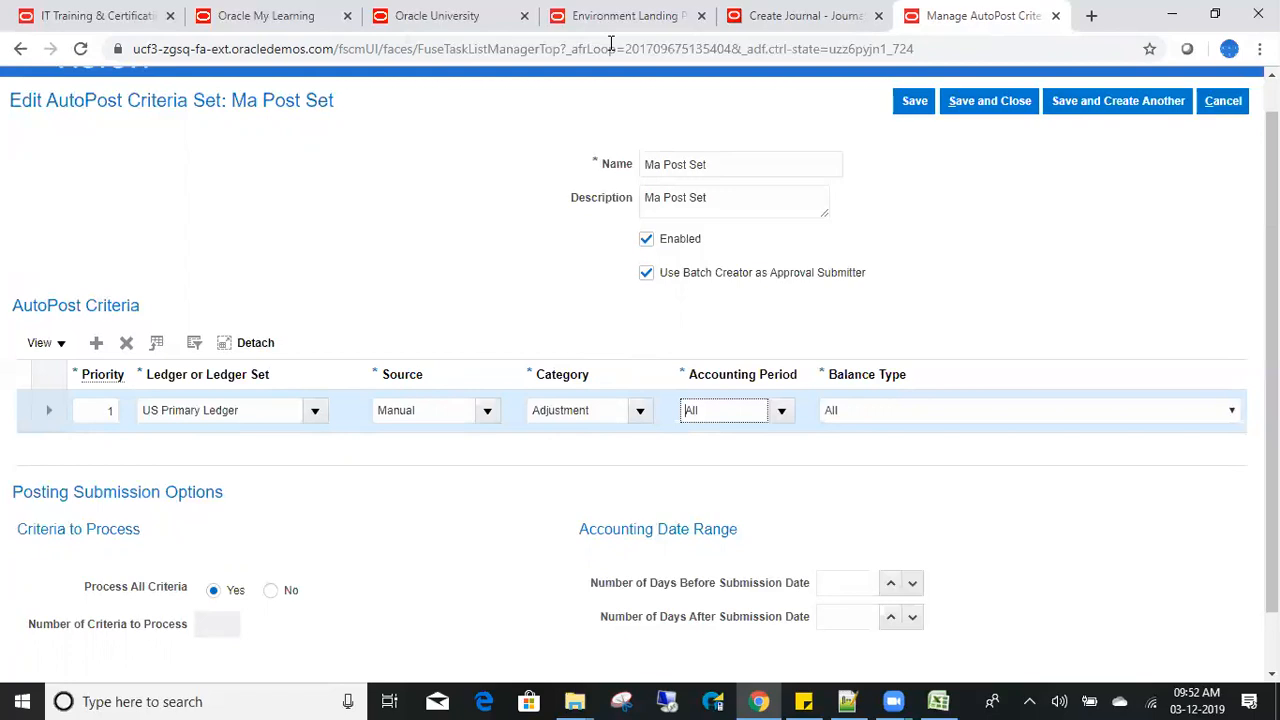
pyautogui.hotkey('ctrl', 'shift', 'Tab')
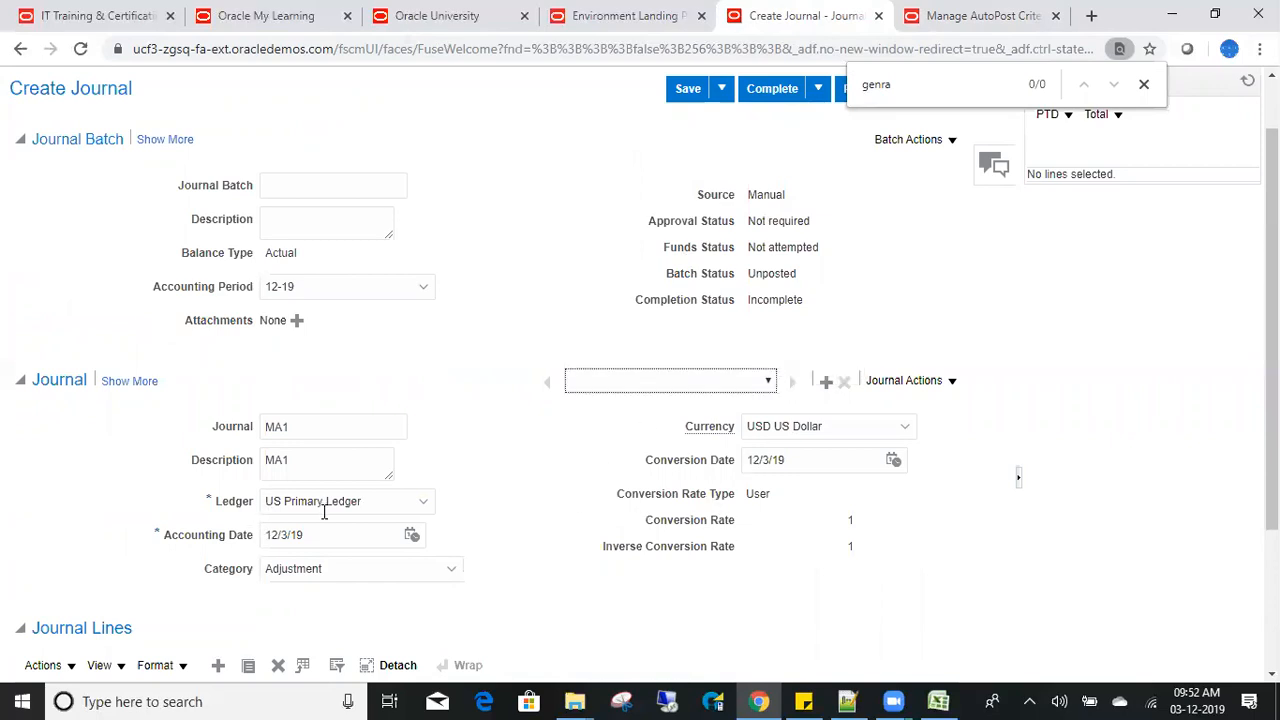
# Give journal line 1 account 101.10.63580 with a 10,000.00 debit.
pyautogui.scroll(-2, 500, 470)
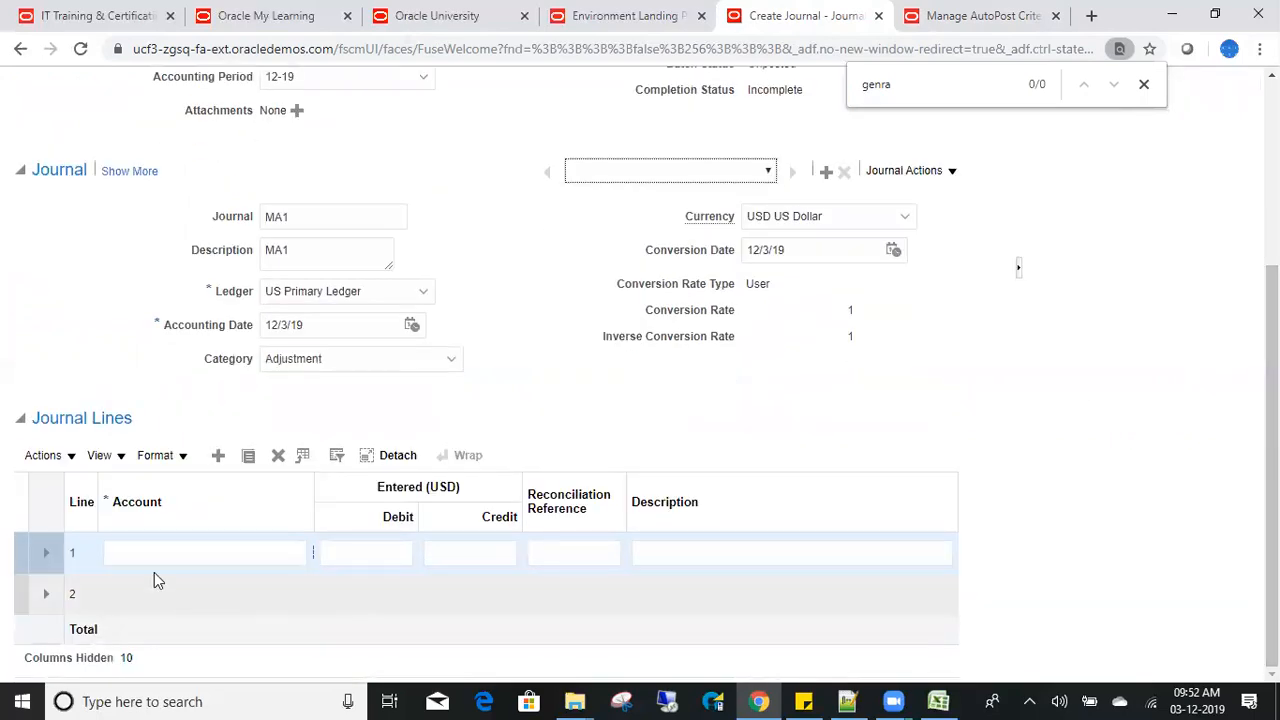
pyautogui.click(314, 554)
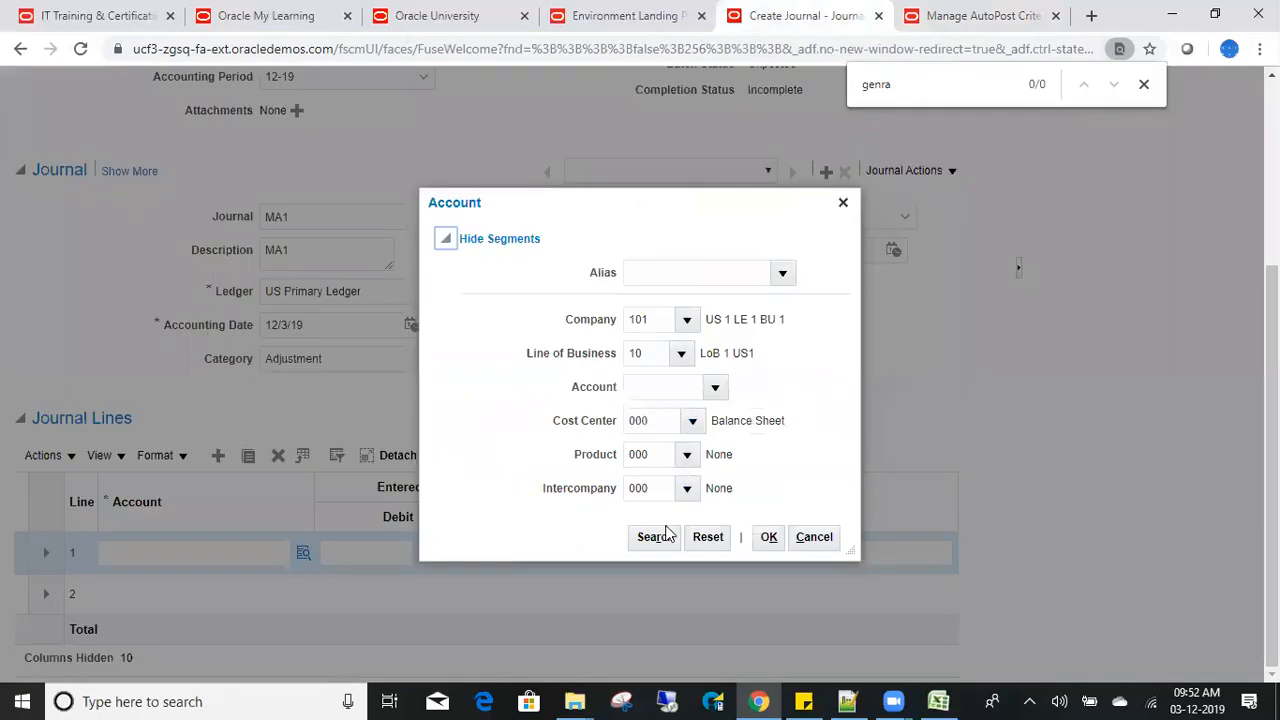
pyautogui.click(660, 537)
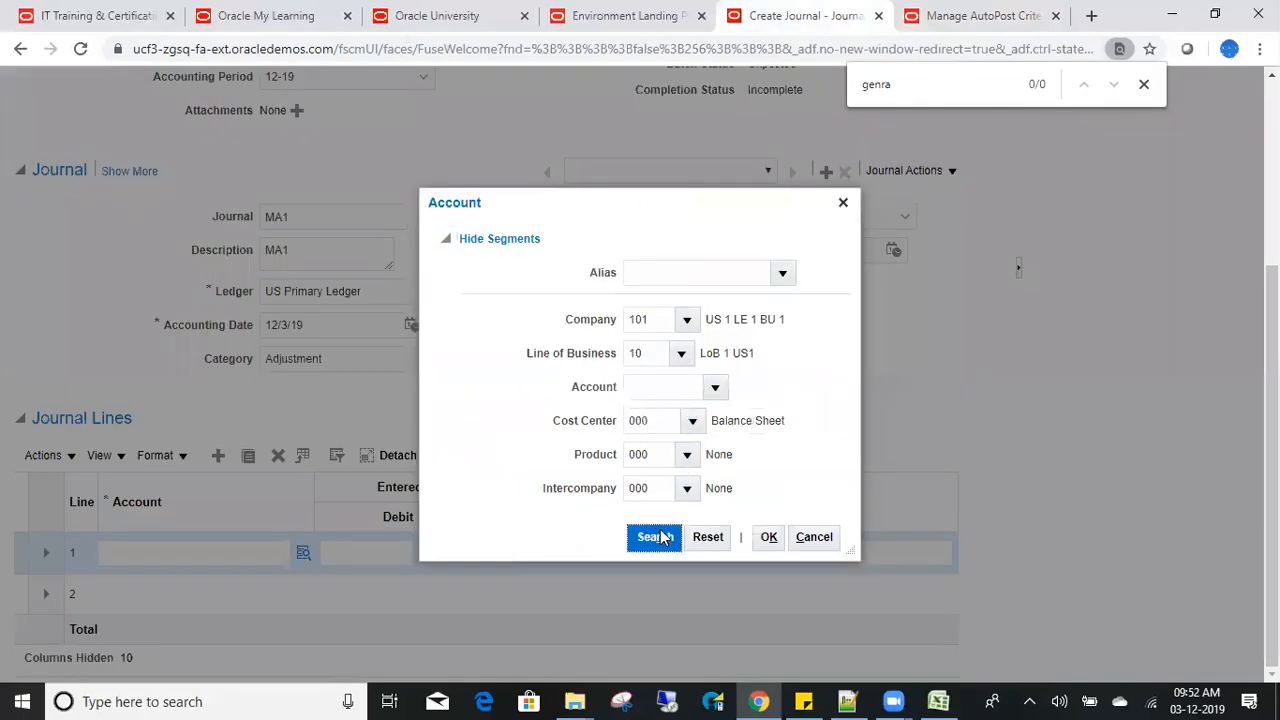
pyautogui.click(693, 353)
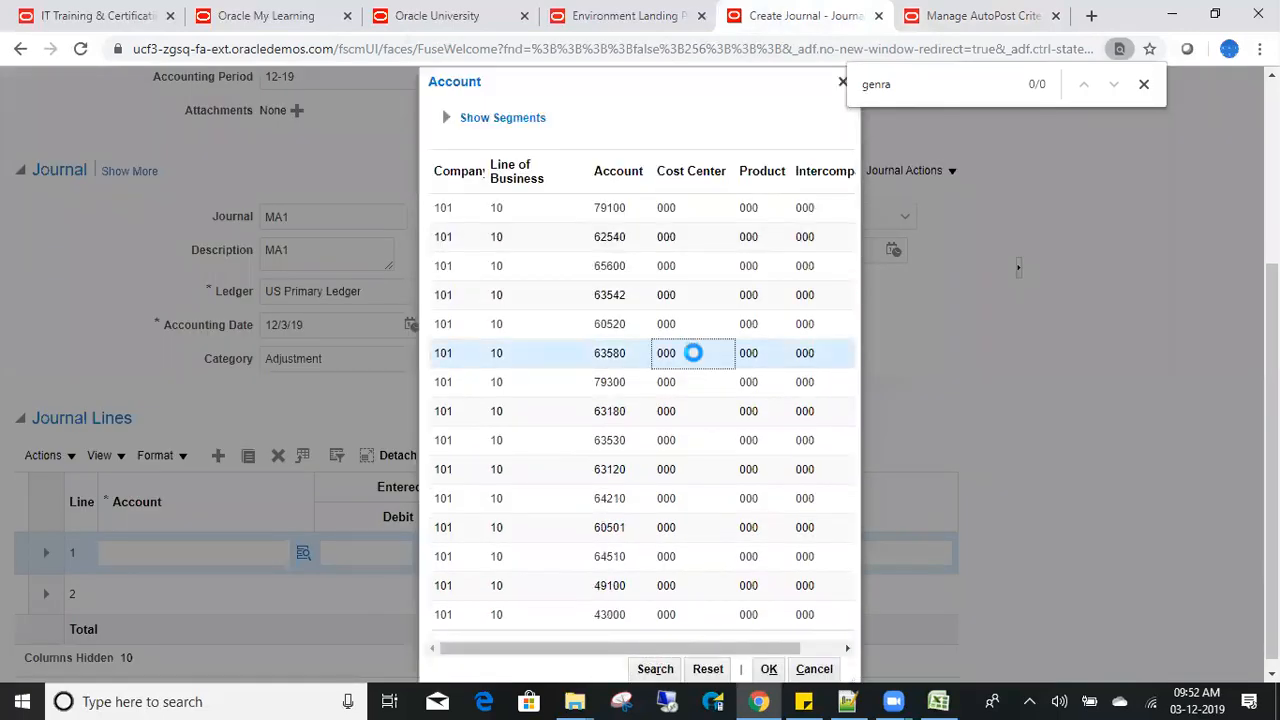
pyautogui.click(768, 669)
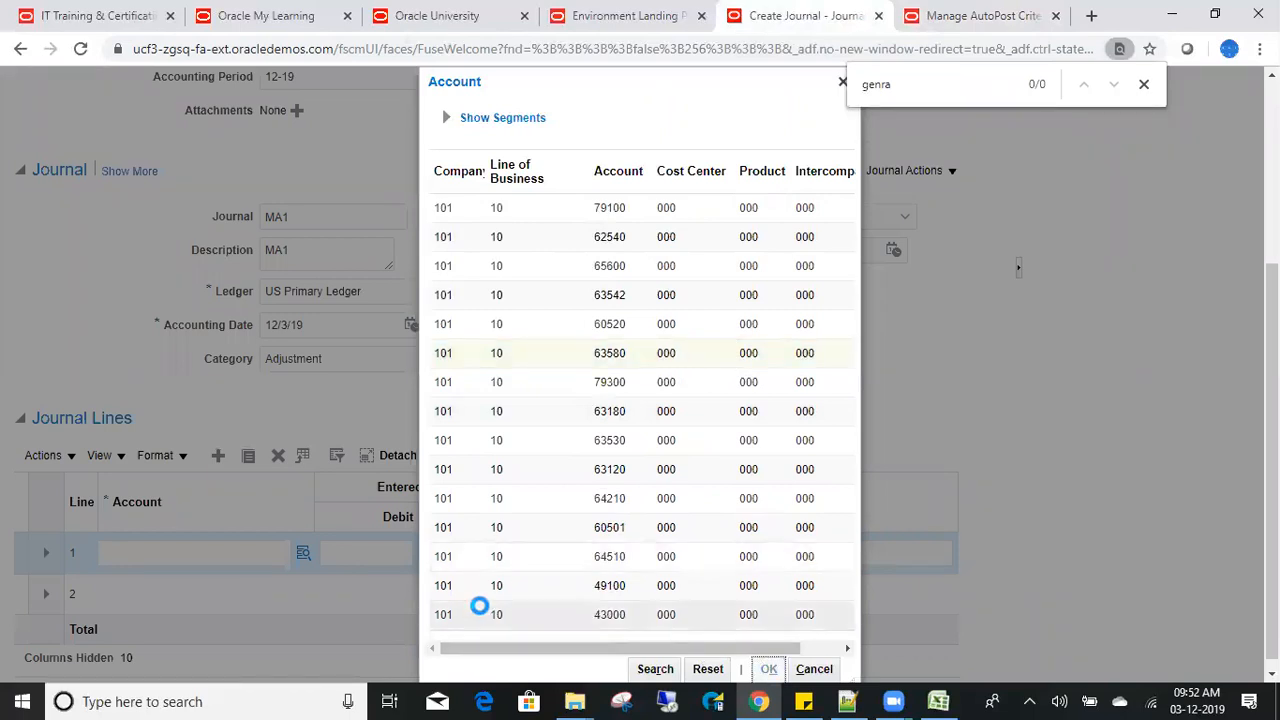
pyautogui.click(397, 546)
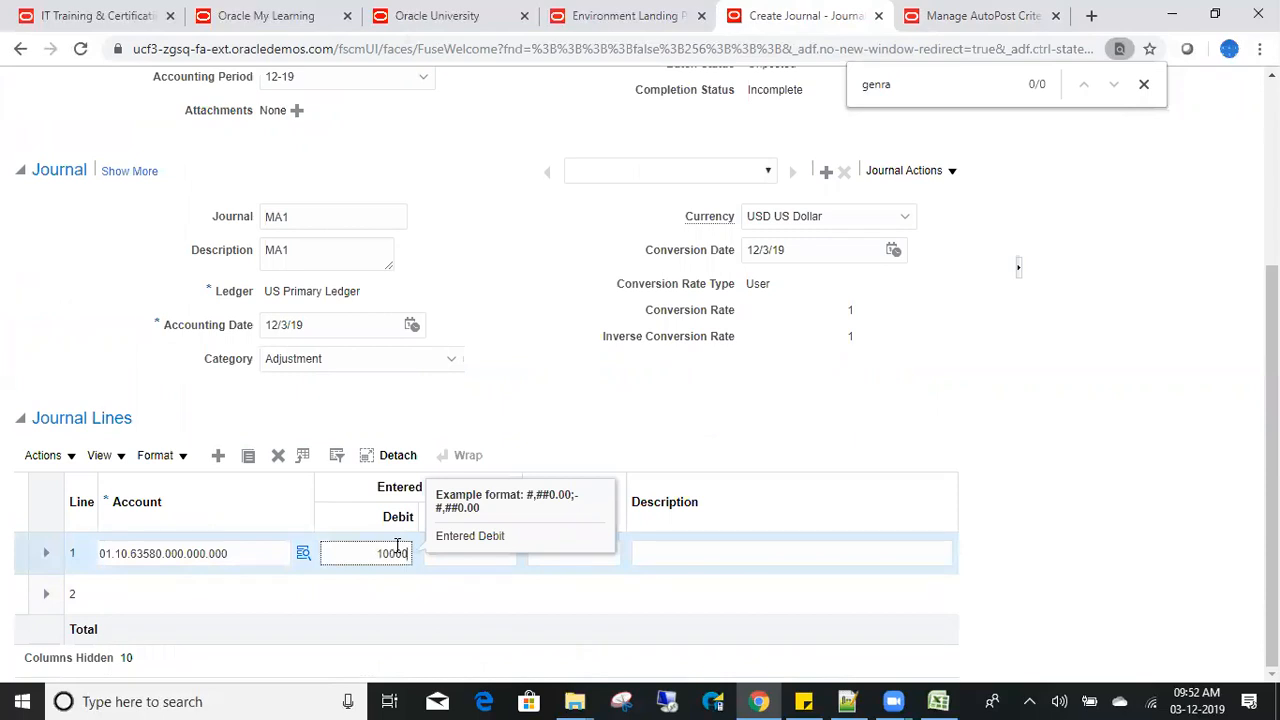
pyautogui.press('Tab')
pyautogui.press('Tab')
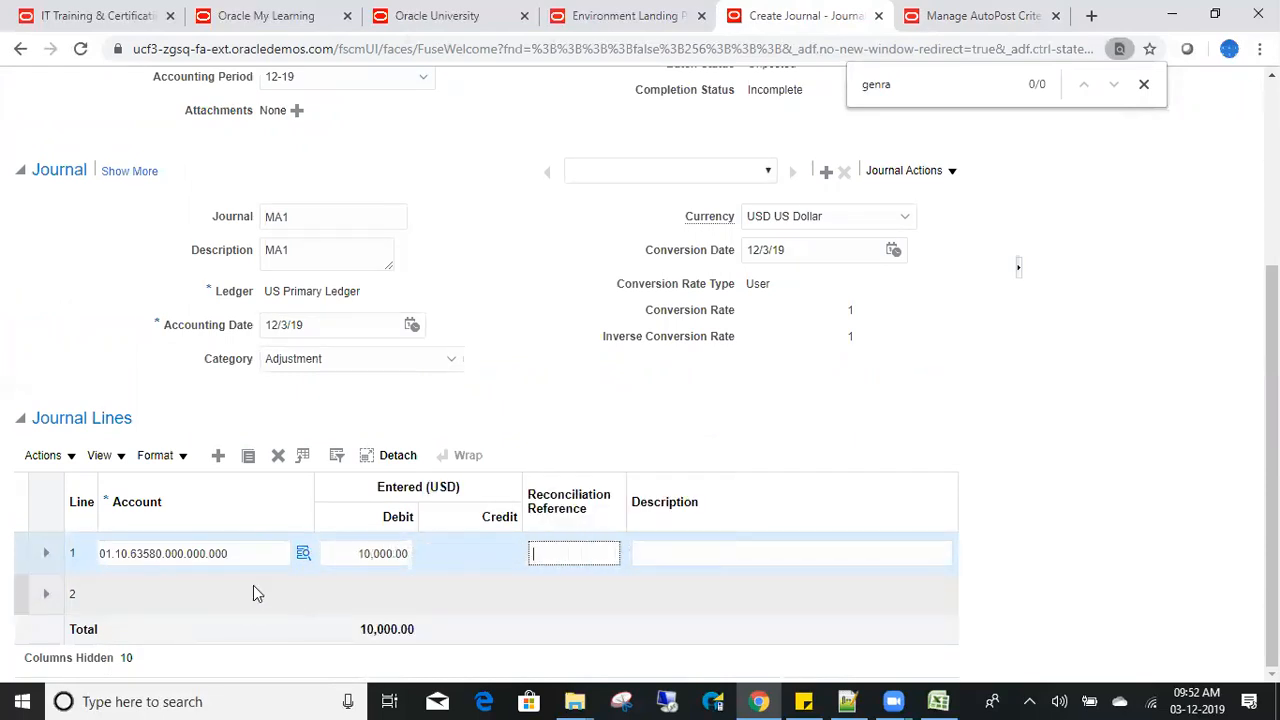
# Give journal line 2 account 101.10.60501 with a 10,000.00 credit, balancing the totals.
pyautogui.click(253, 593)
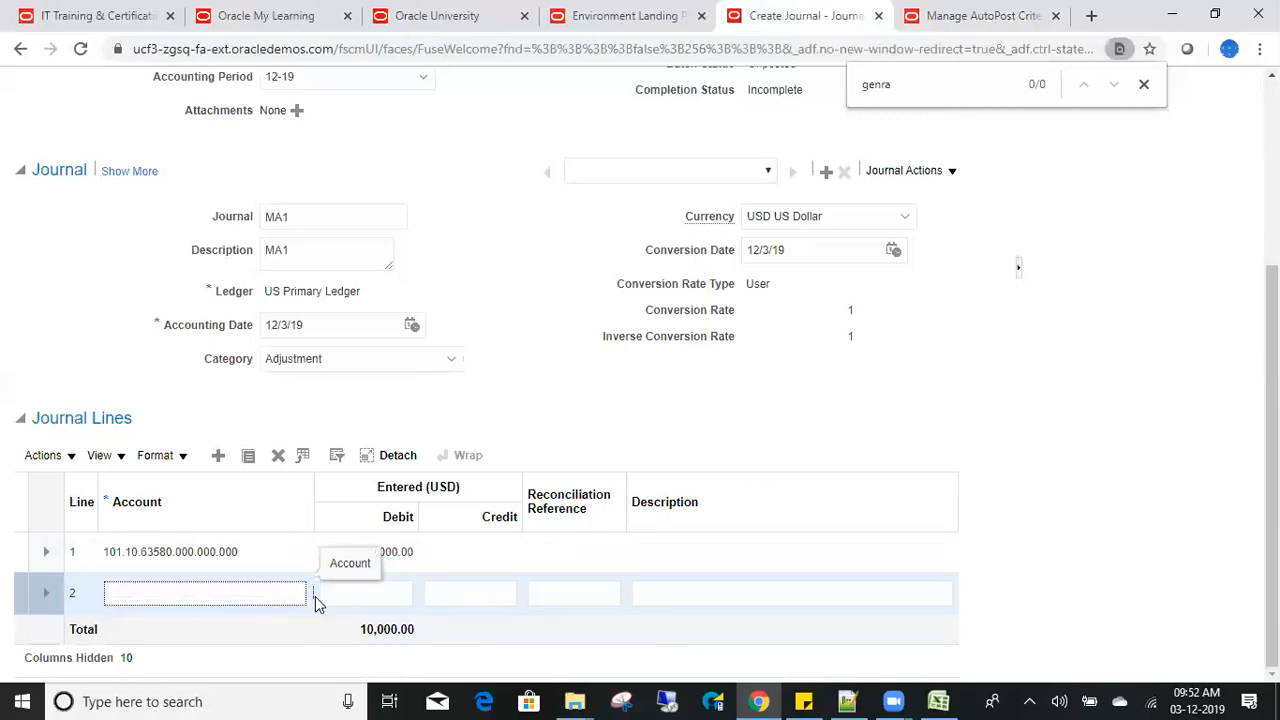
pyautogui.click(312, 596)
pyautogui.click(314, 594)
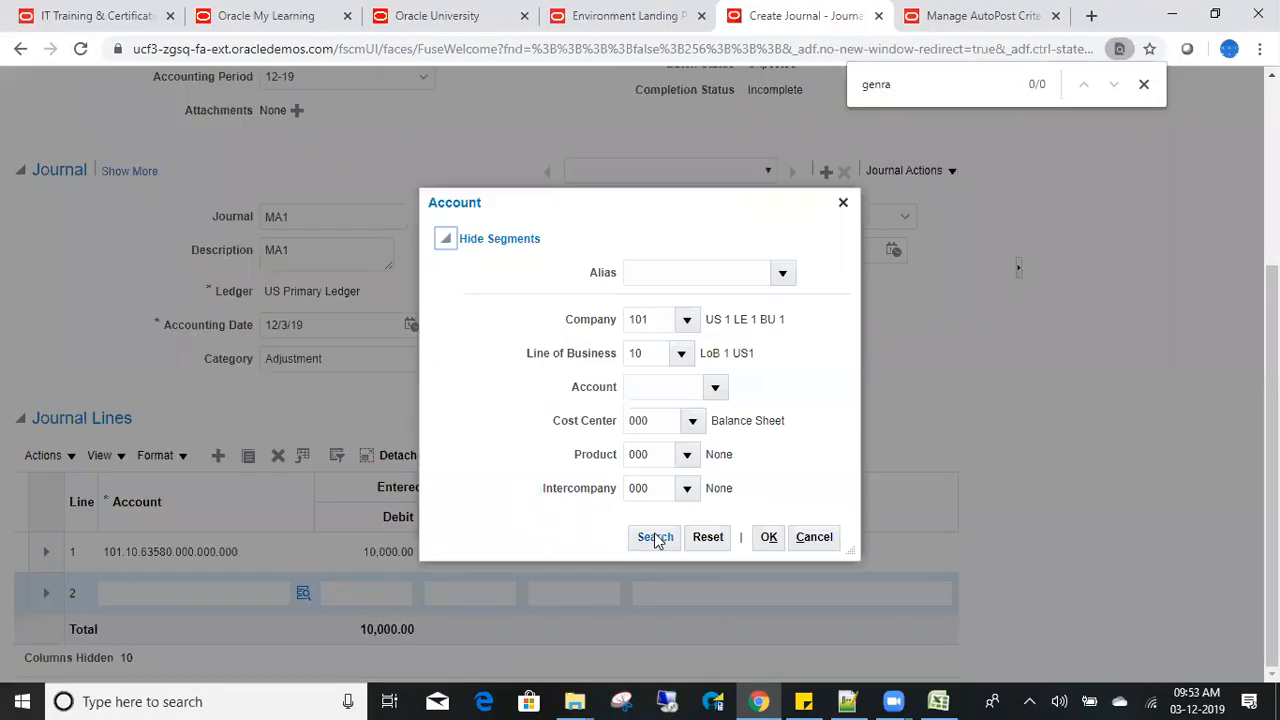
pyautogui.click(655, 538)
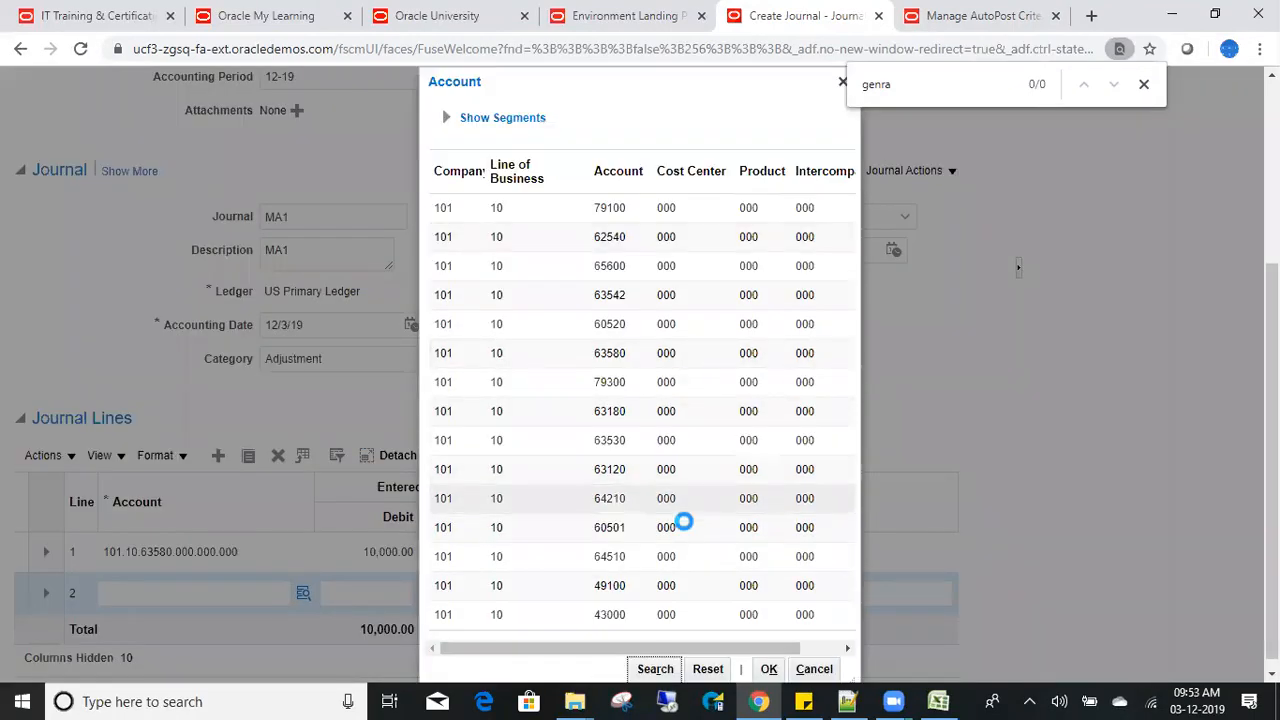
pyautogui.click(683, 522)
pyautogui.click(768, 672)
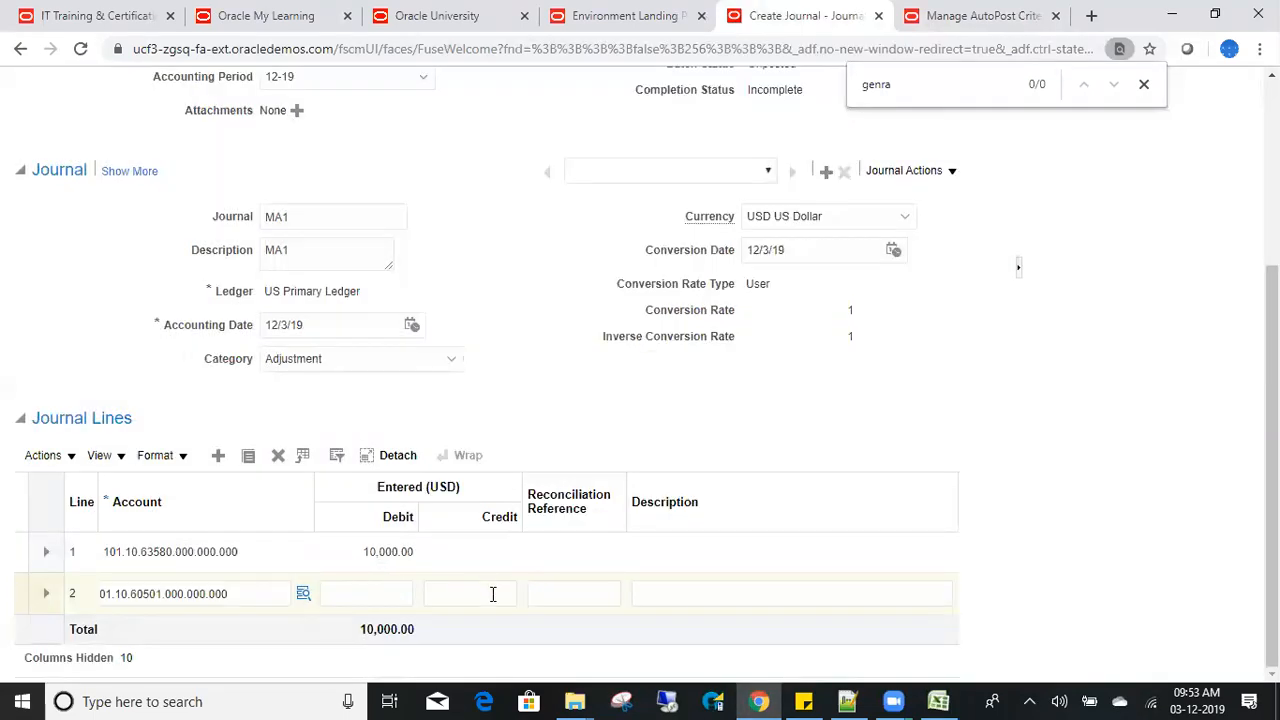
pyautogui.click(493, 594)
pyautogui.write('10')
pyautogui.press('Tab')
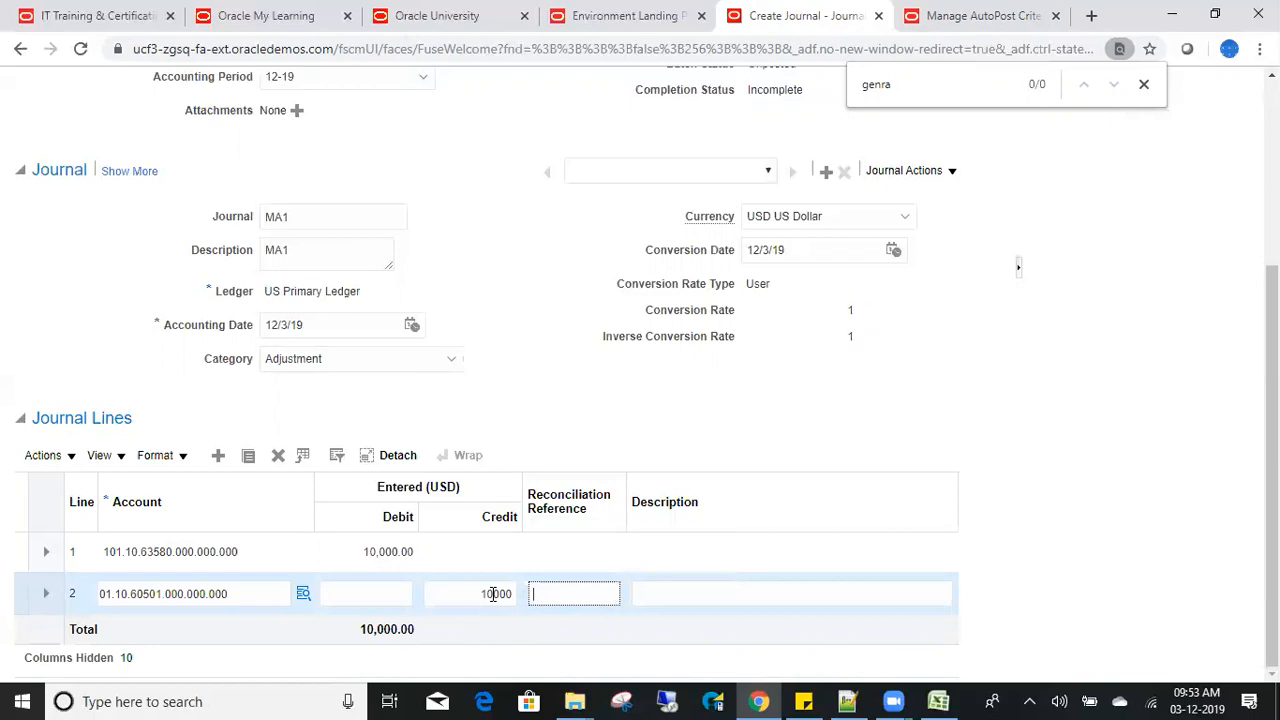
pyautogui.click(1112, 421)
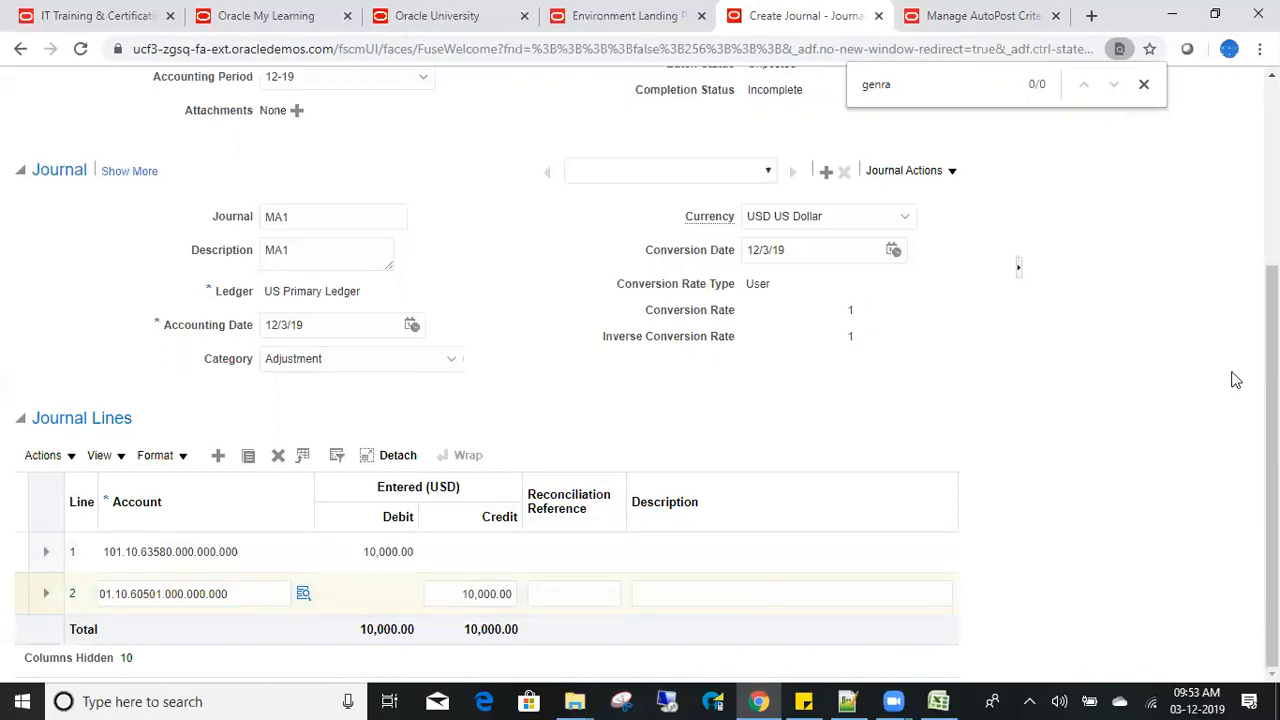
pyautogui.moveTo(1272, 370); pyautogui.dragTo(1272, 355)
pyautogui.scroll(3, 640, 360)
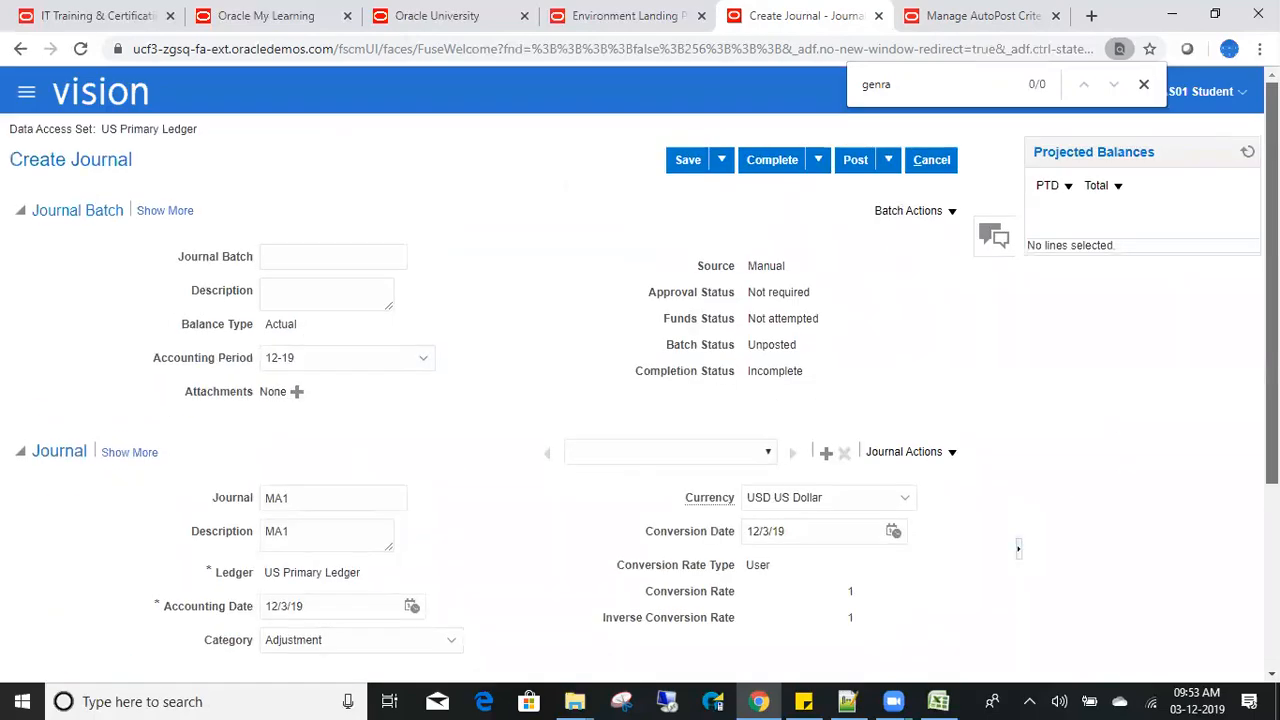
# Save MA1 in batch MA1 03-DEC-2019 04:23:17, mark it Complete, and close the editor.
pyautogui.click(680, 176)
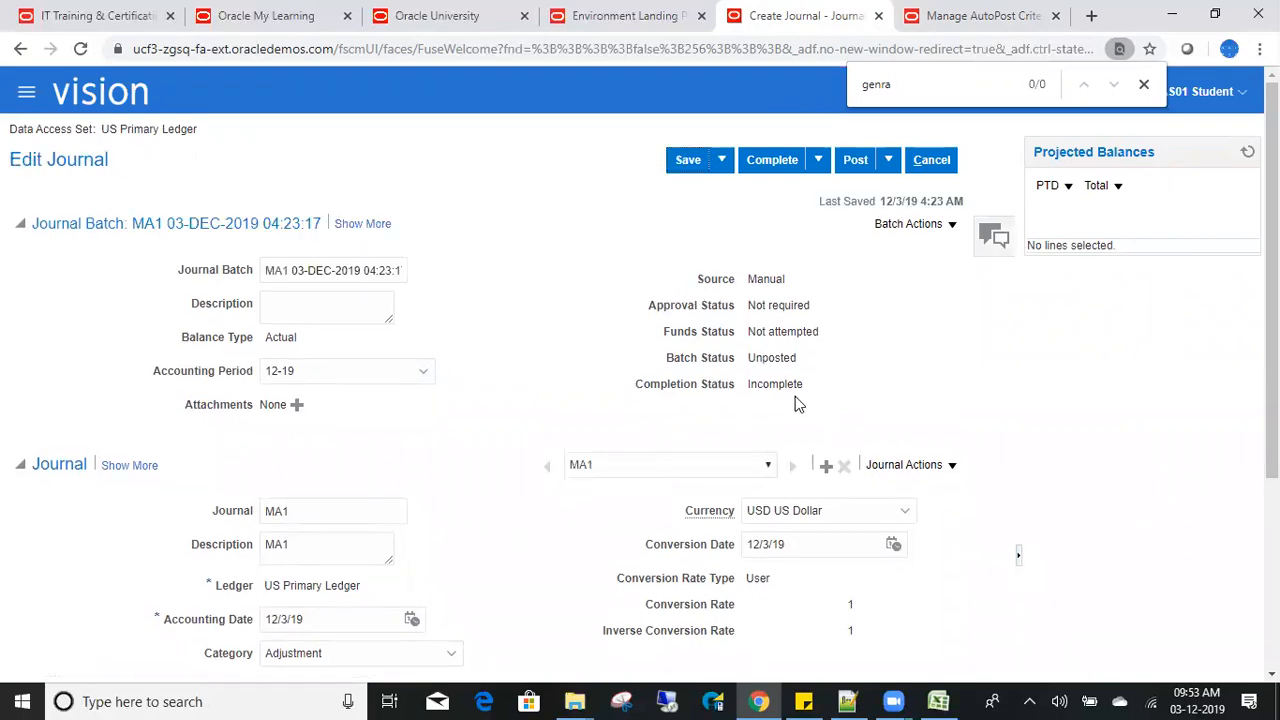
pyautogui.doubleClick(775, 363)
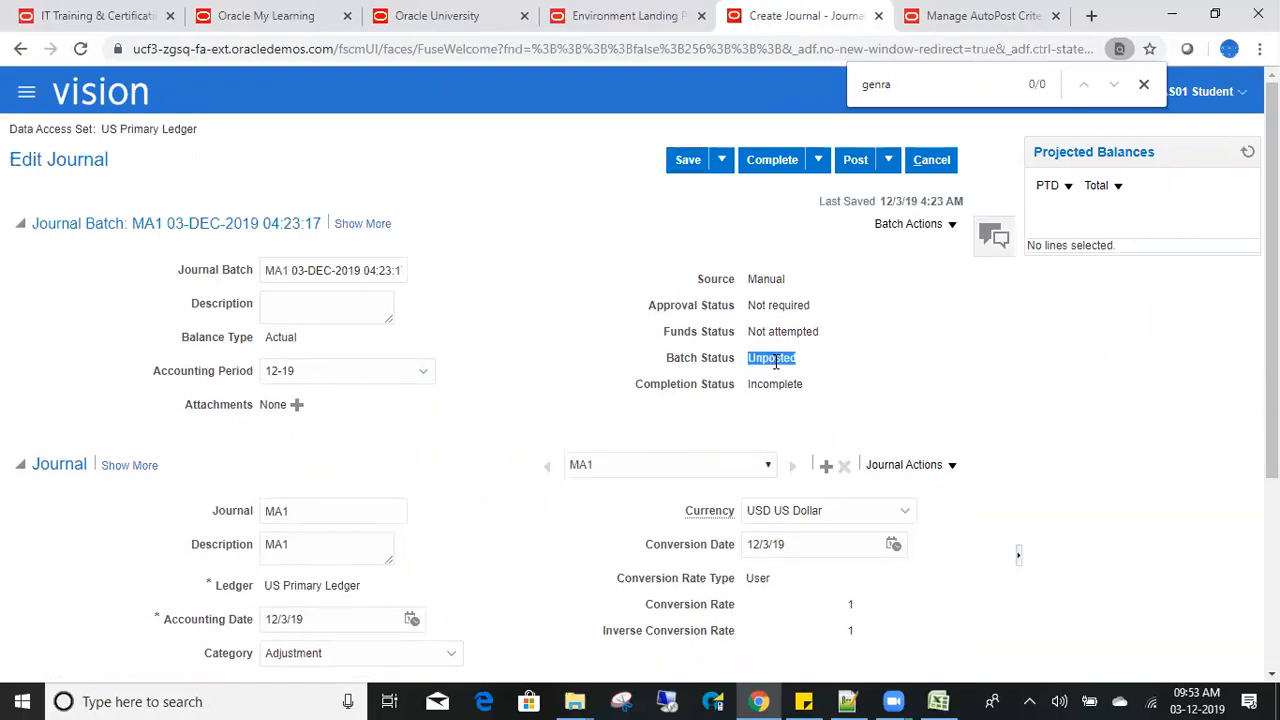
pyautogui.doubleClick(318, 510)
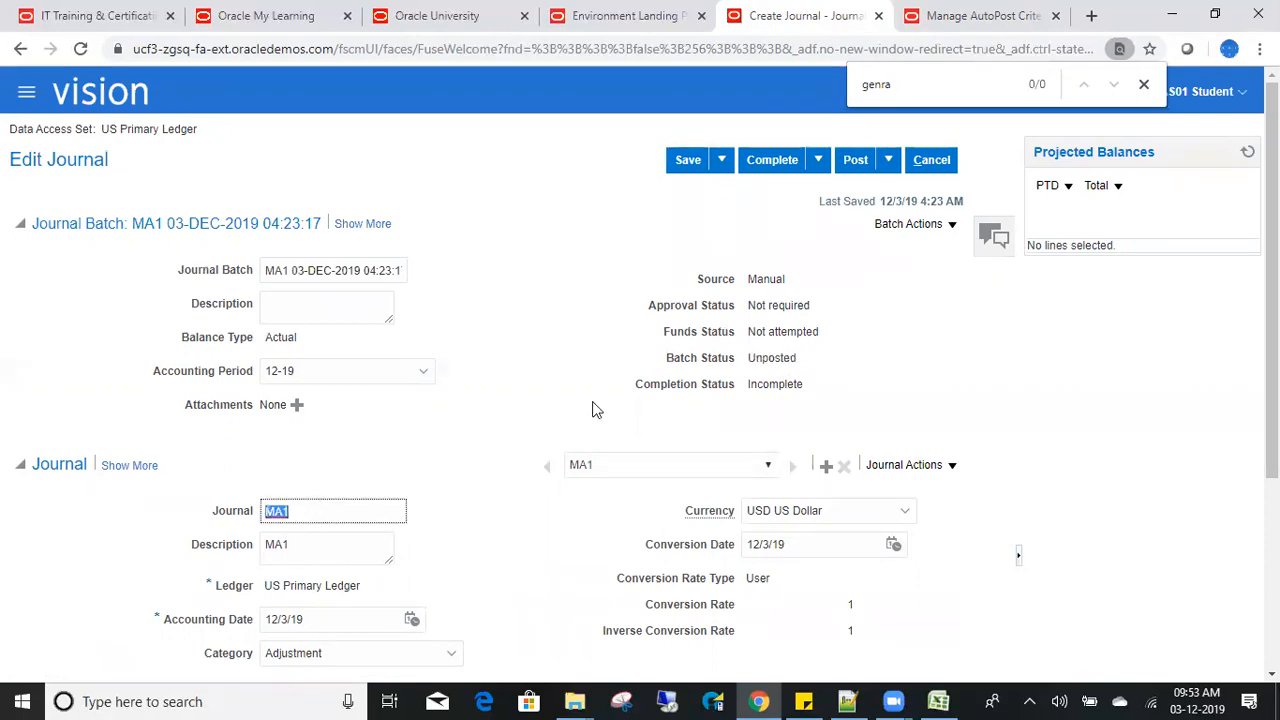
pyautogui.click(772, 163)
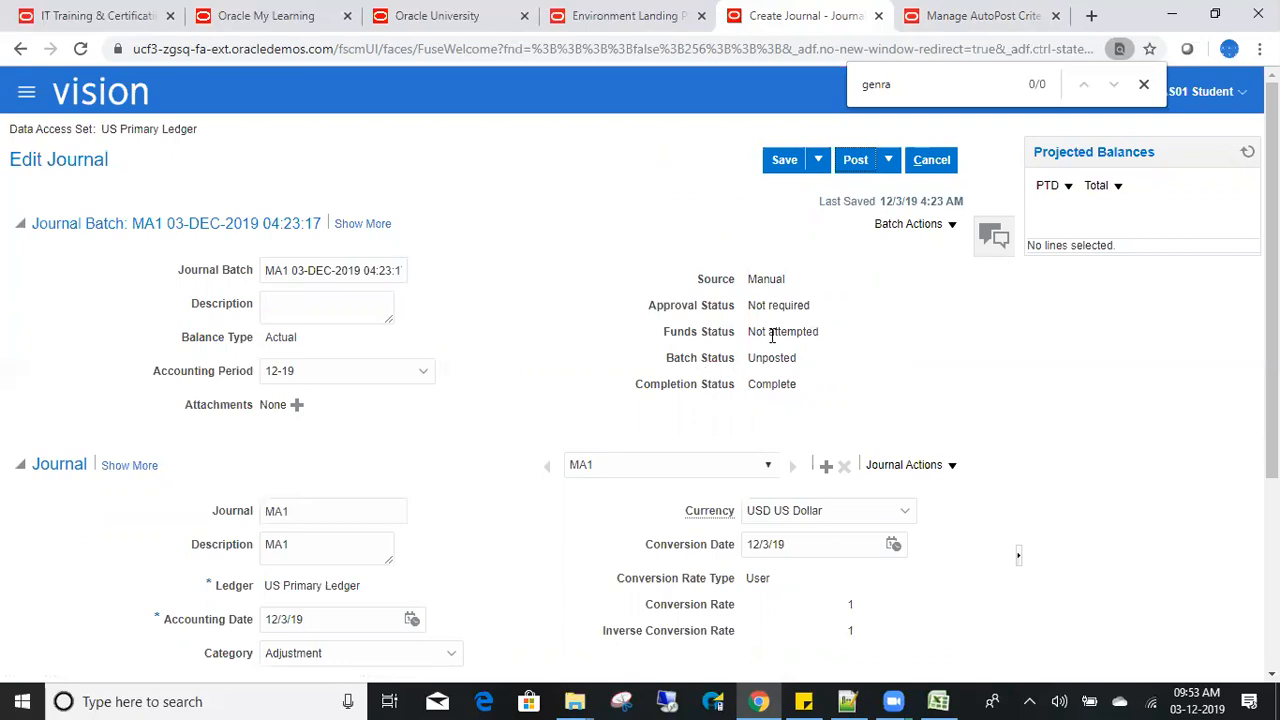
pyautogui.click(931, 160)
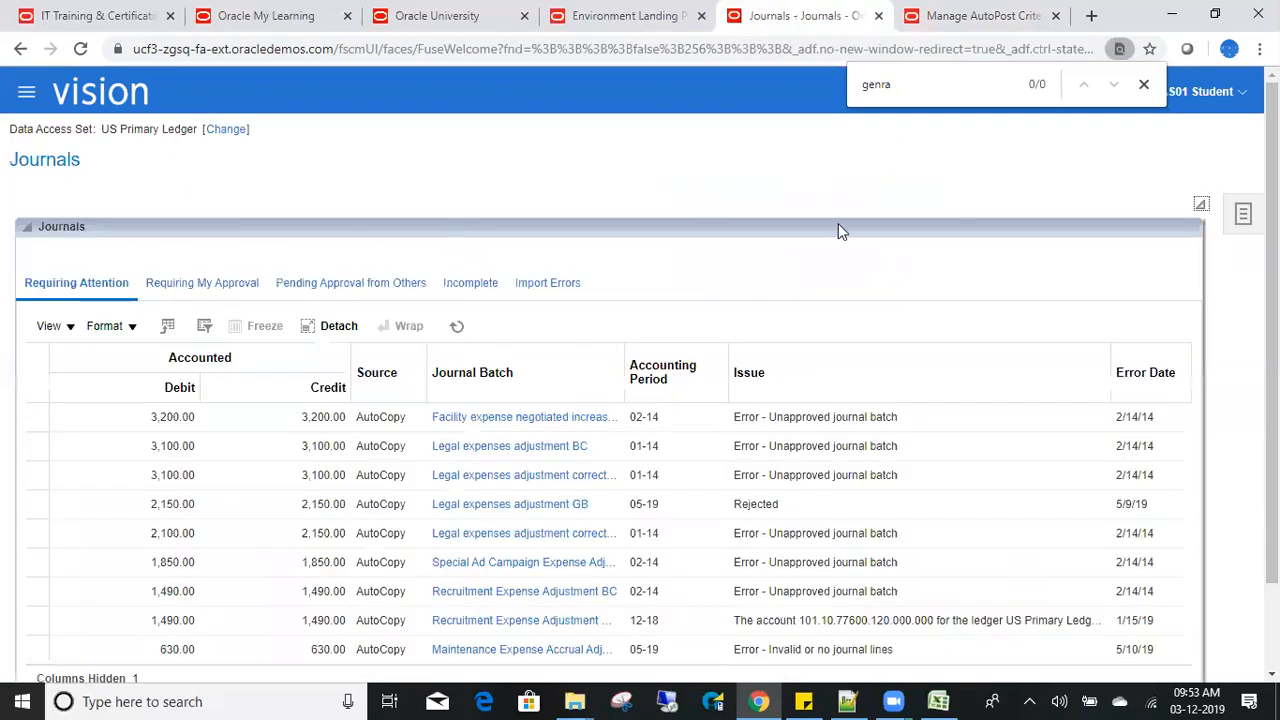
# Filter Manage Journals by journal name MA1, then MA, and return to the Journals work area.
pyautogui.click(1241, 218)
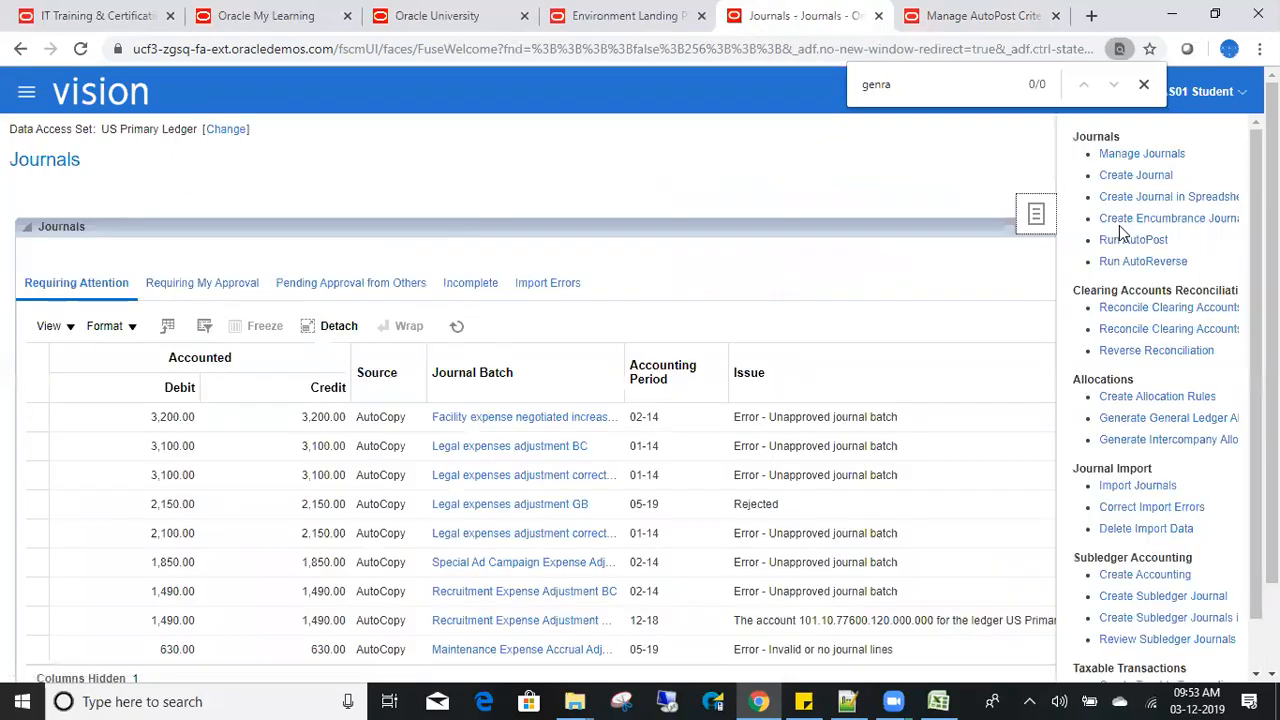
pyautogui.click(1127, 158)
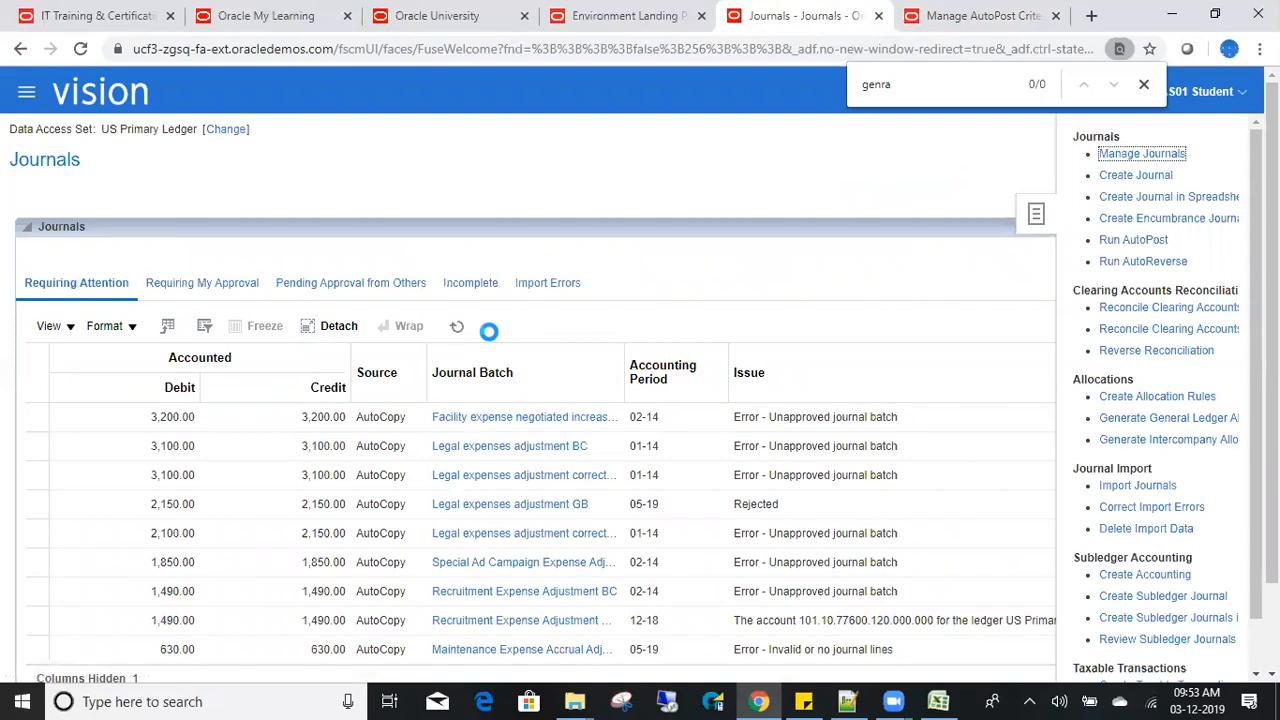
pyautogui.click(163, 291)
pyautogui.write('MA1')
pyautogui.press('Return')
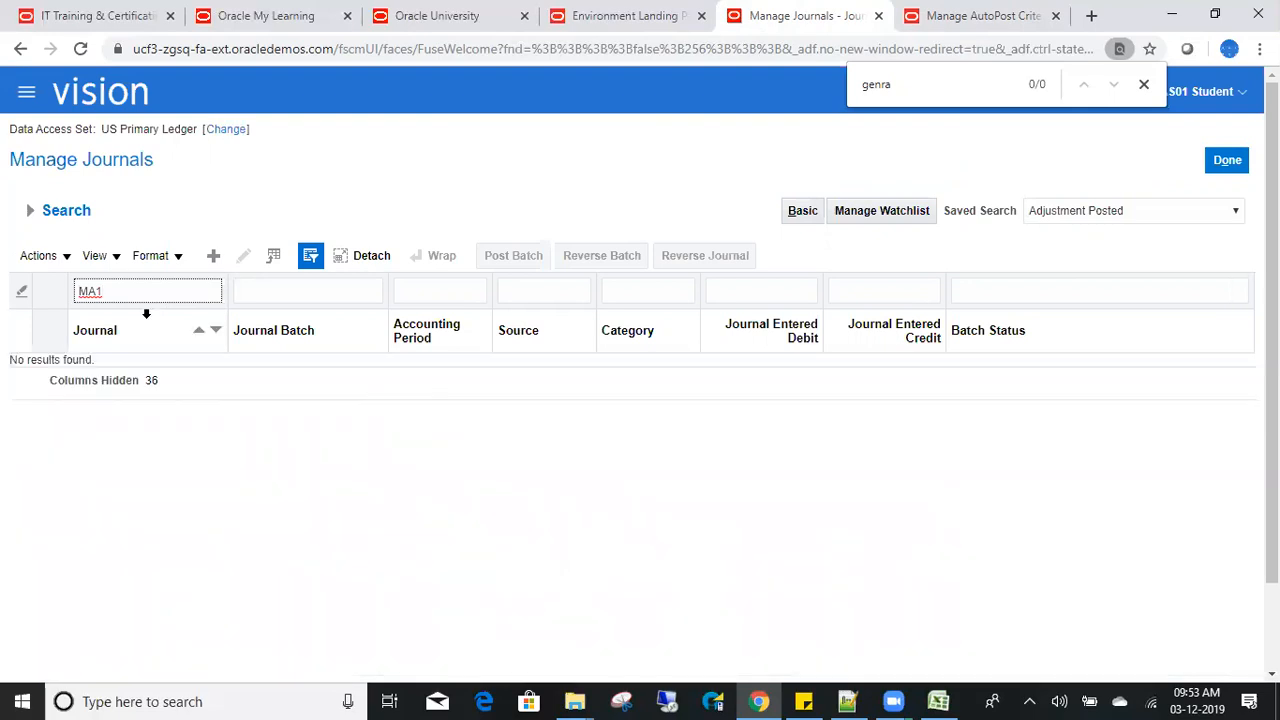
pyautogui.press('Return')
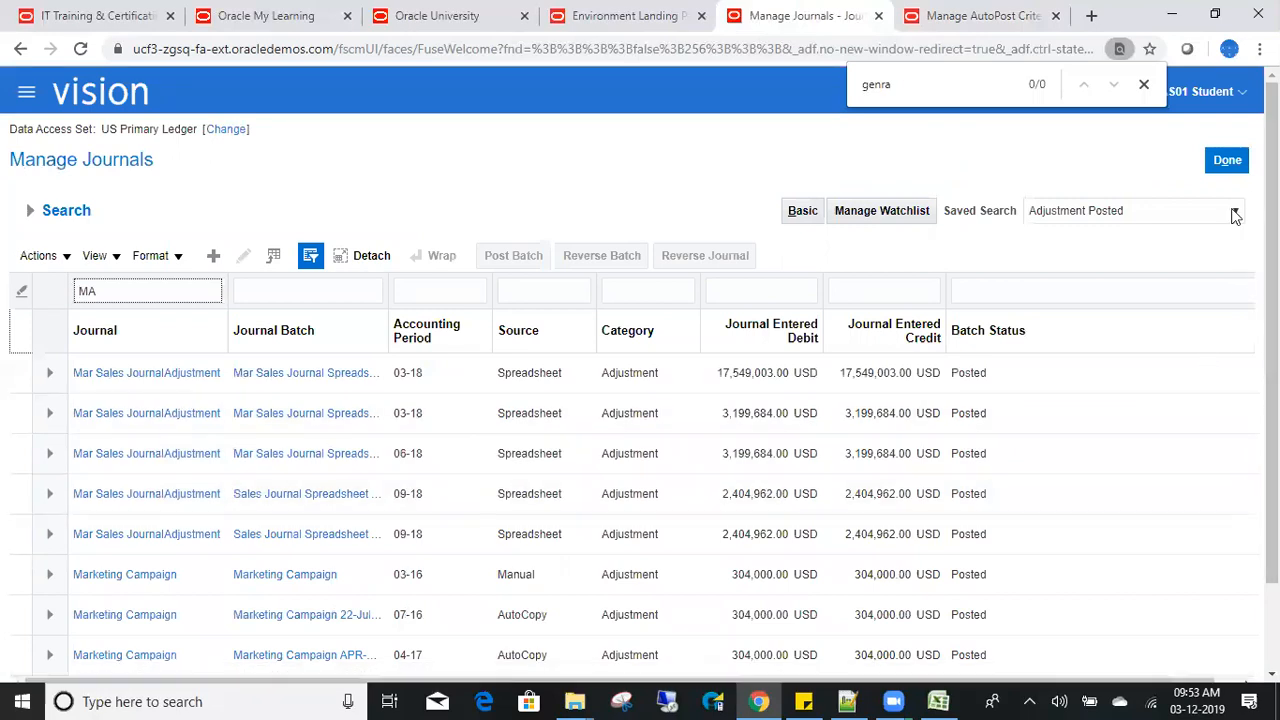
pyautogui.click(1227, 160)
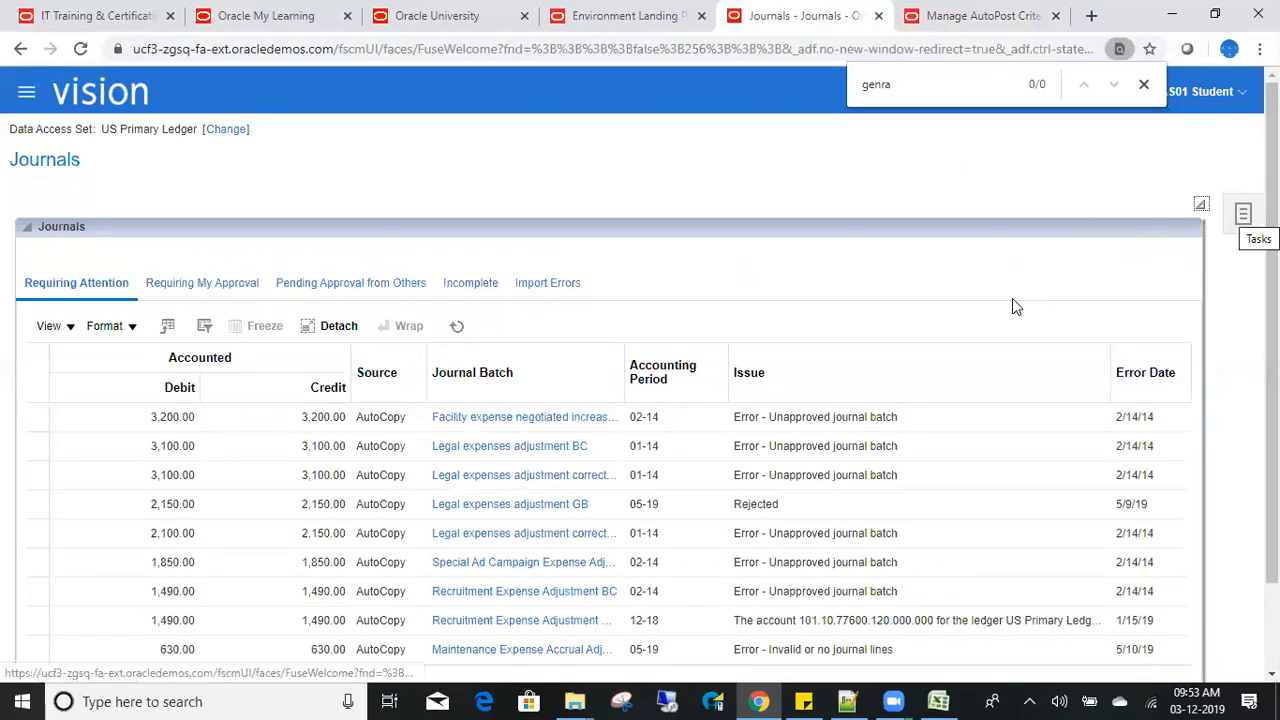
# Browse the Requiring My Approval, Pending Approval, Incomplete and Import Errors journal lists.
pyautogui.click(221, 289)
pyautogui.click(380, 289)
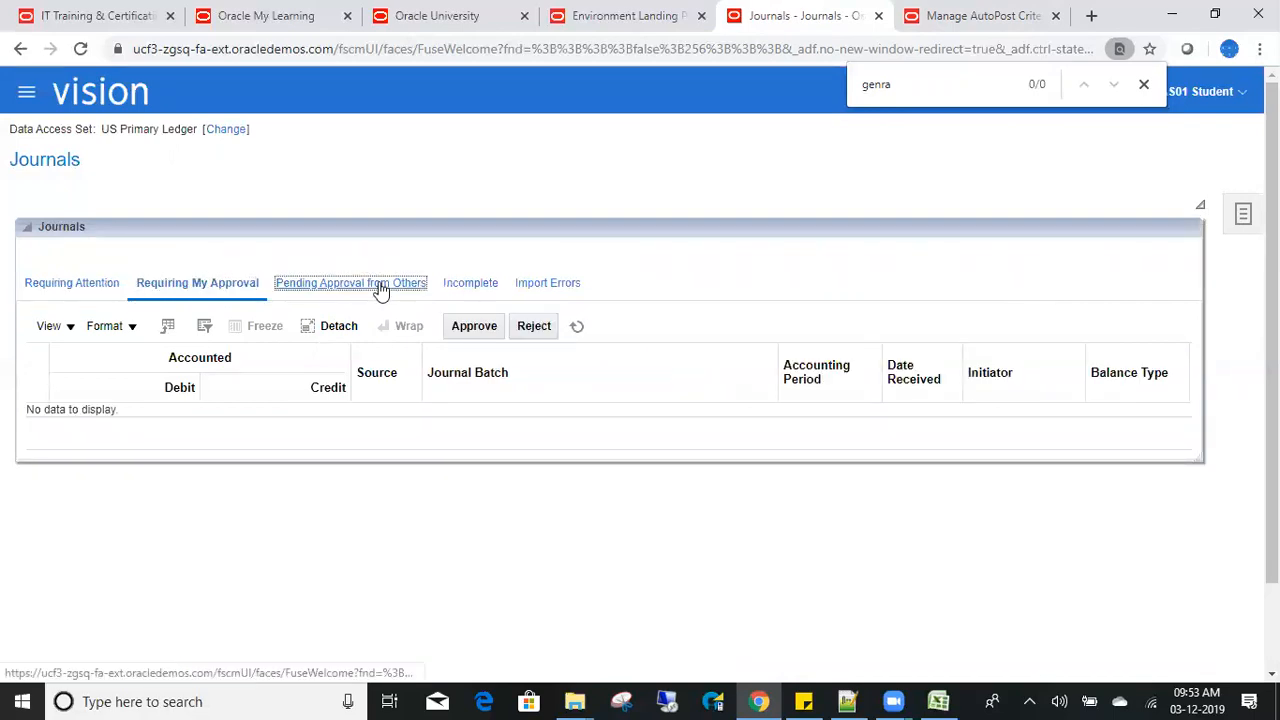
pyautogui.click(468, 287)
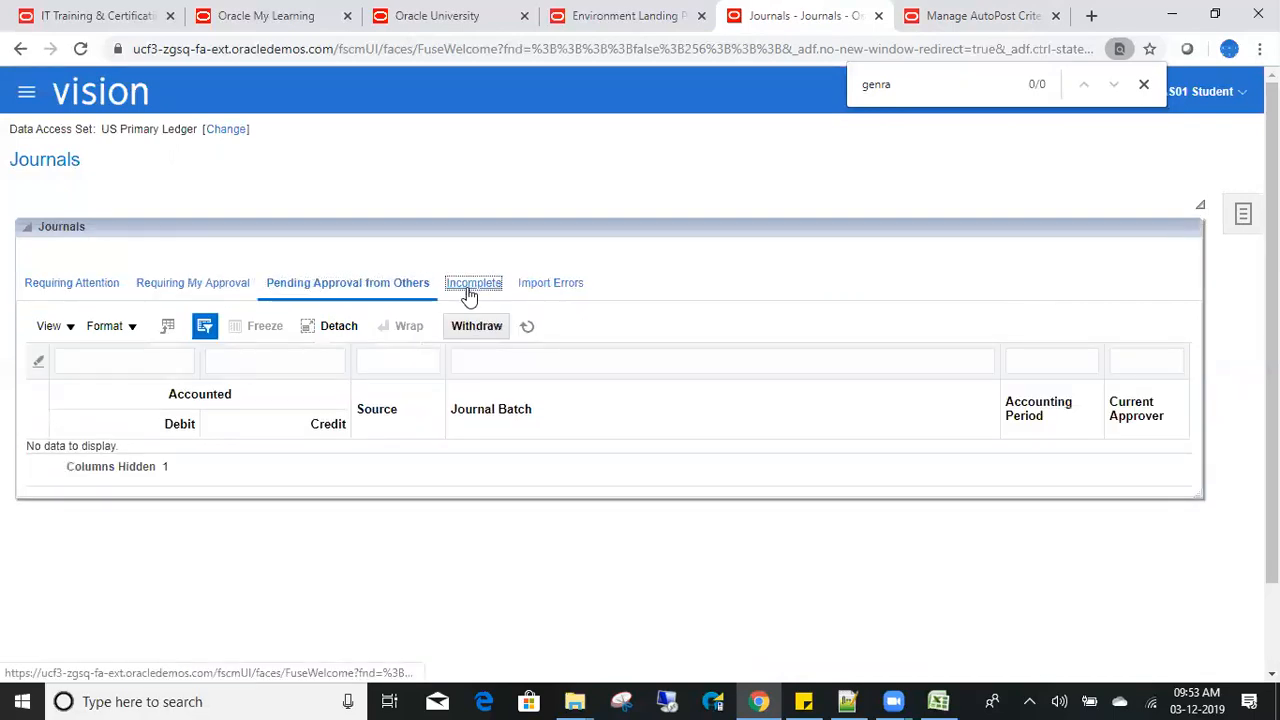
pyautogui.click(537, 287)
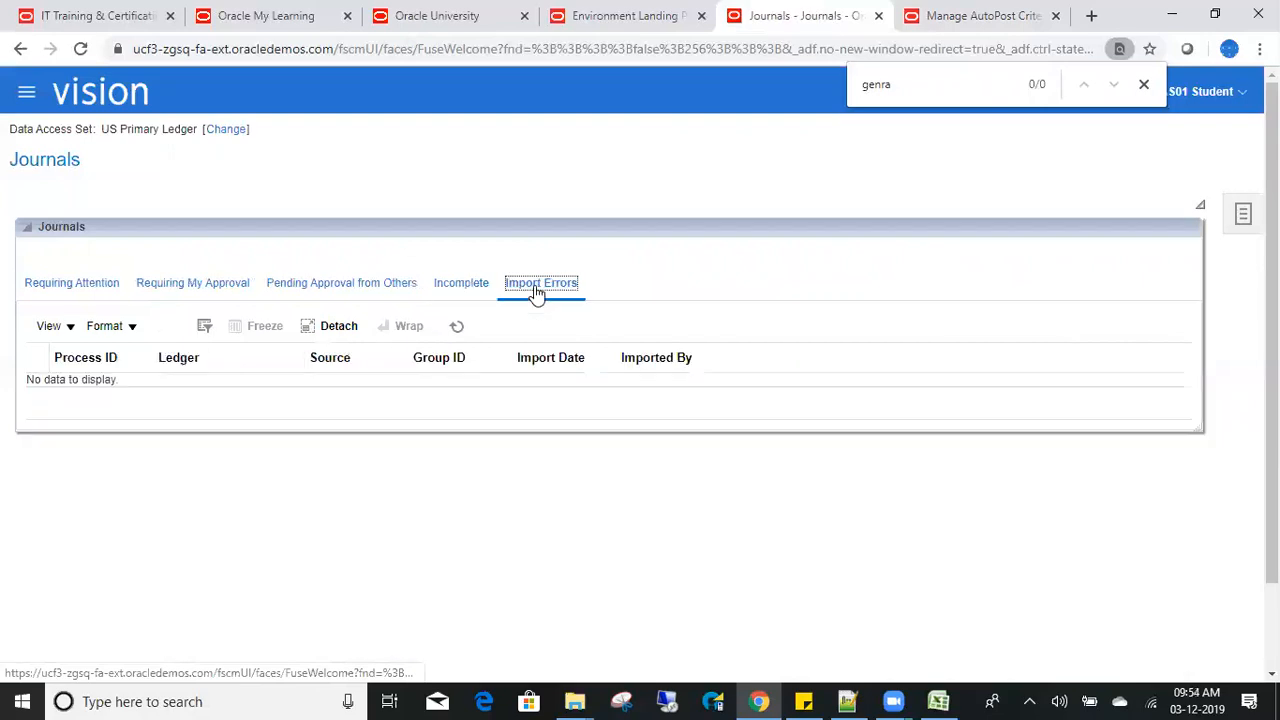
pyautogui.click(453, 290)
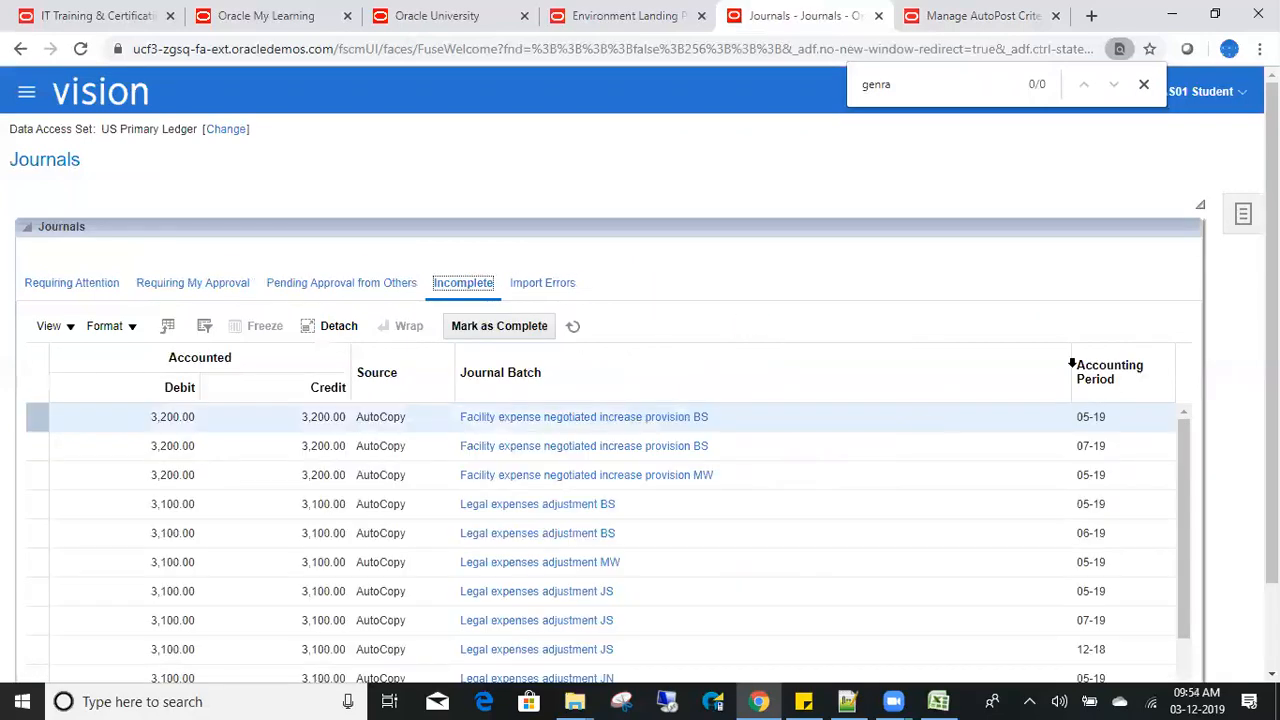
# Open the Manage Journals page from the journal tasks.
pyautogui.moveTo(1272, 365); pyautogui.dragTo(1272, 450)
pyautogui.scroll(1, 1188, 240)
pyautogui.click(1237, 217)
pyautogui.click(1140, 156)
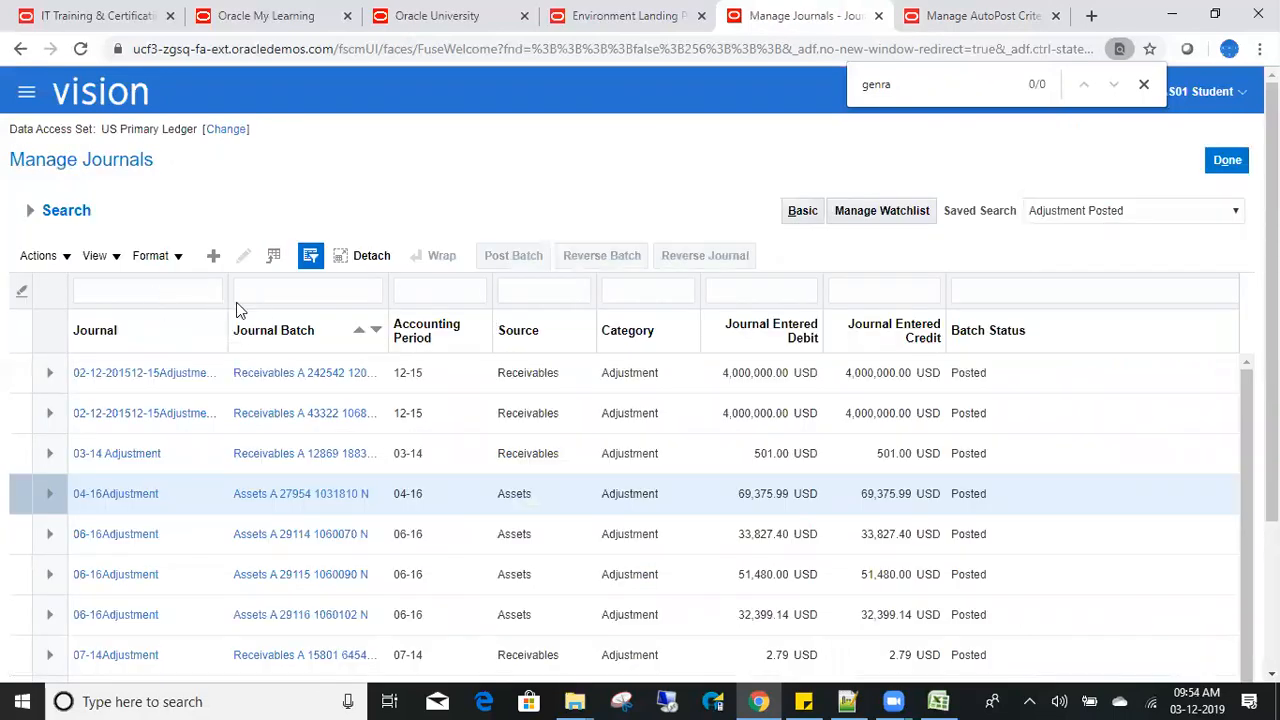
# Filter the journal list to names starting with M, then narrow it to MA.
pyautogui.click(133, 294)
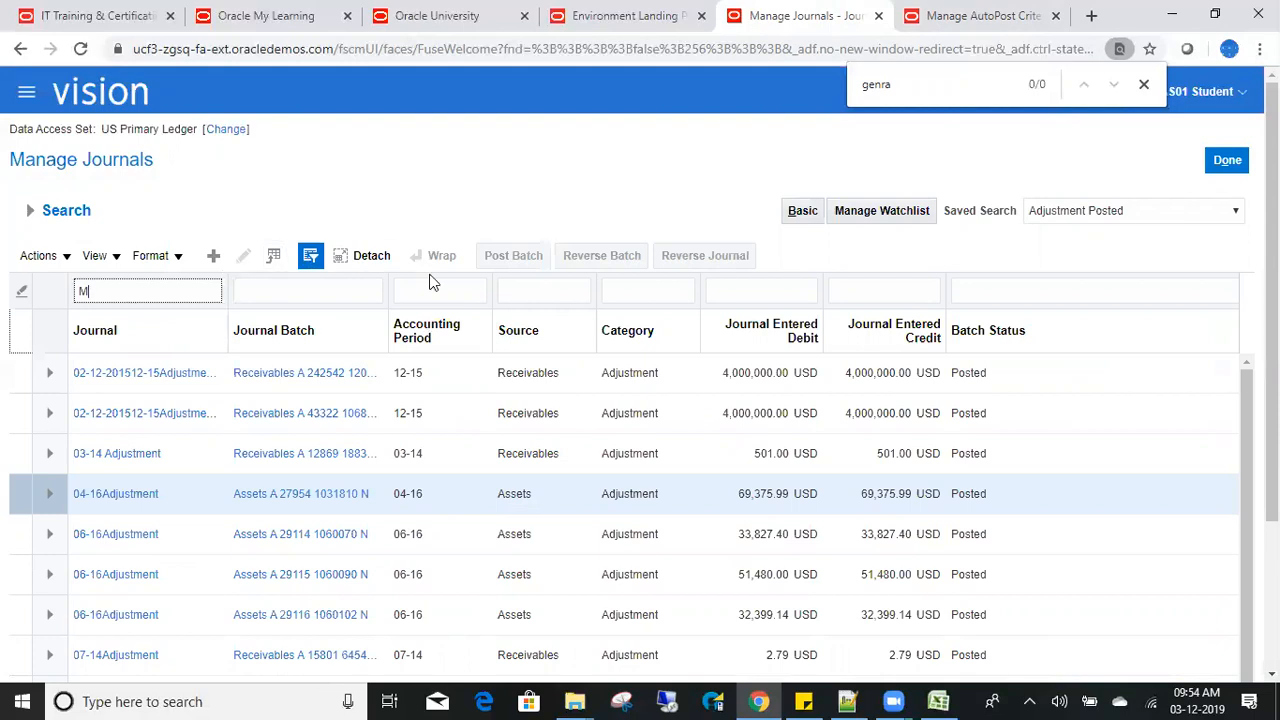
pyautogui.press('Return')
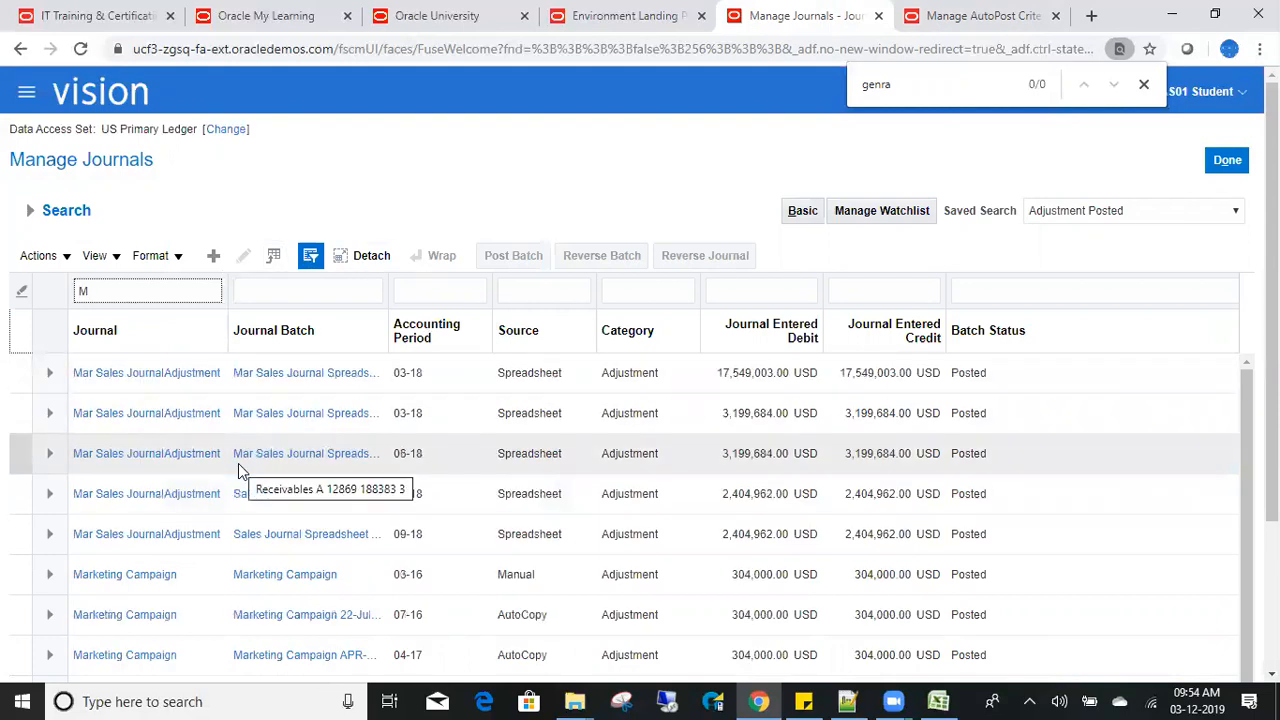
pyautogui.scroll(-2, 1200, 514)
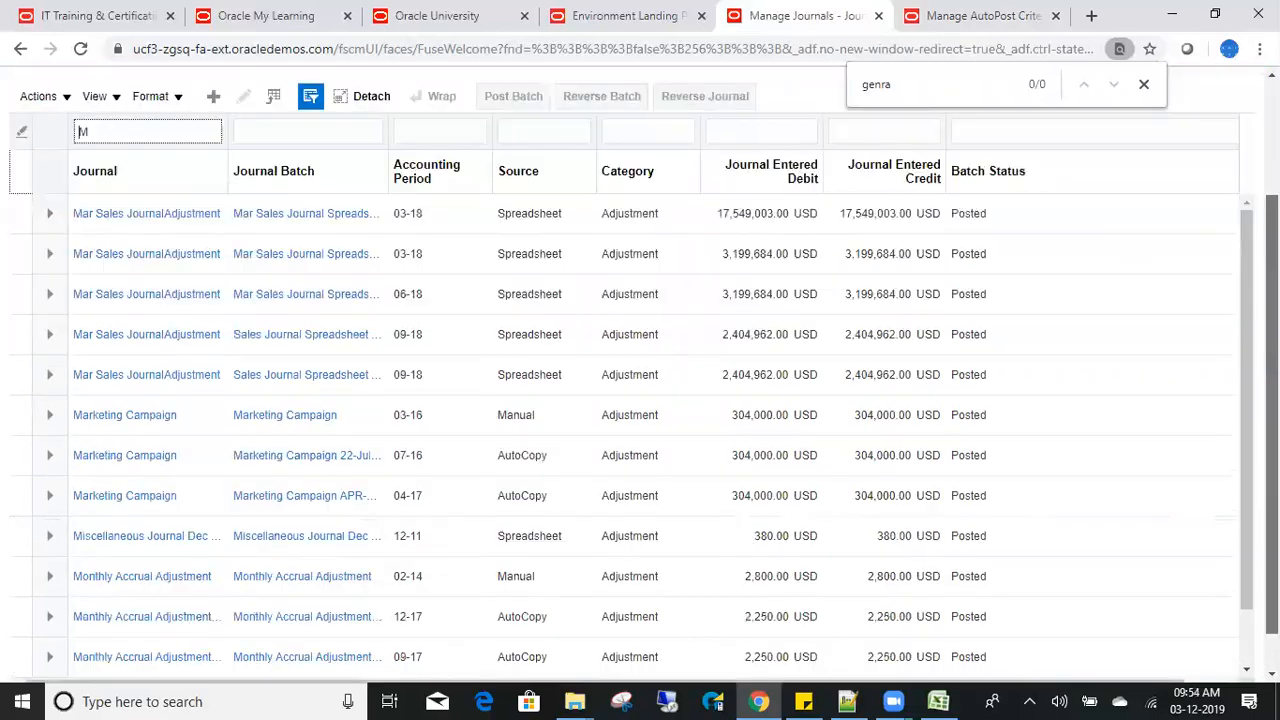
pyautogui.scroll(-1, 1235, 440)
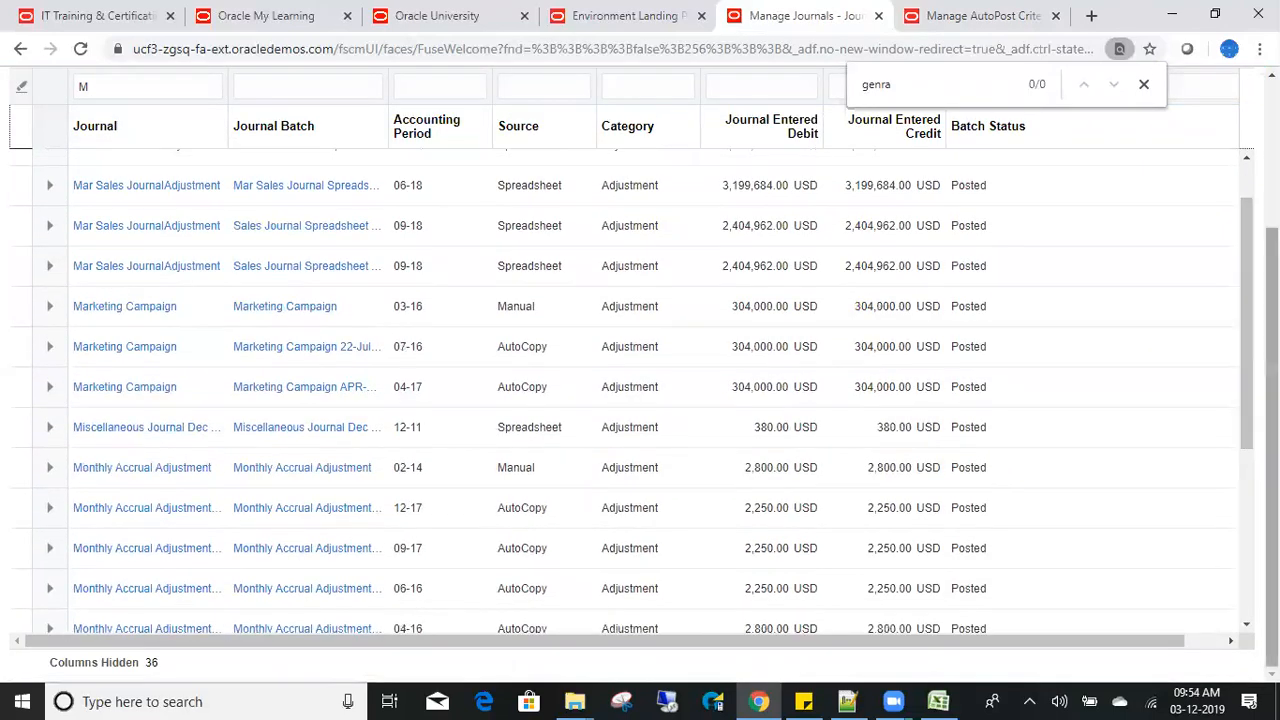
pyautogui.scroll(2, 281, 429)
pyautogui.click(93, 290)
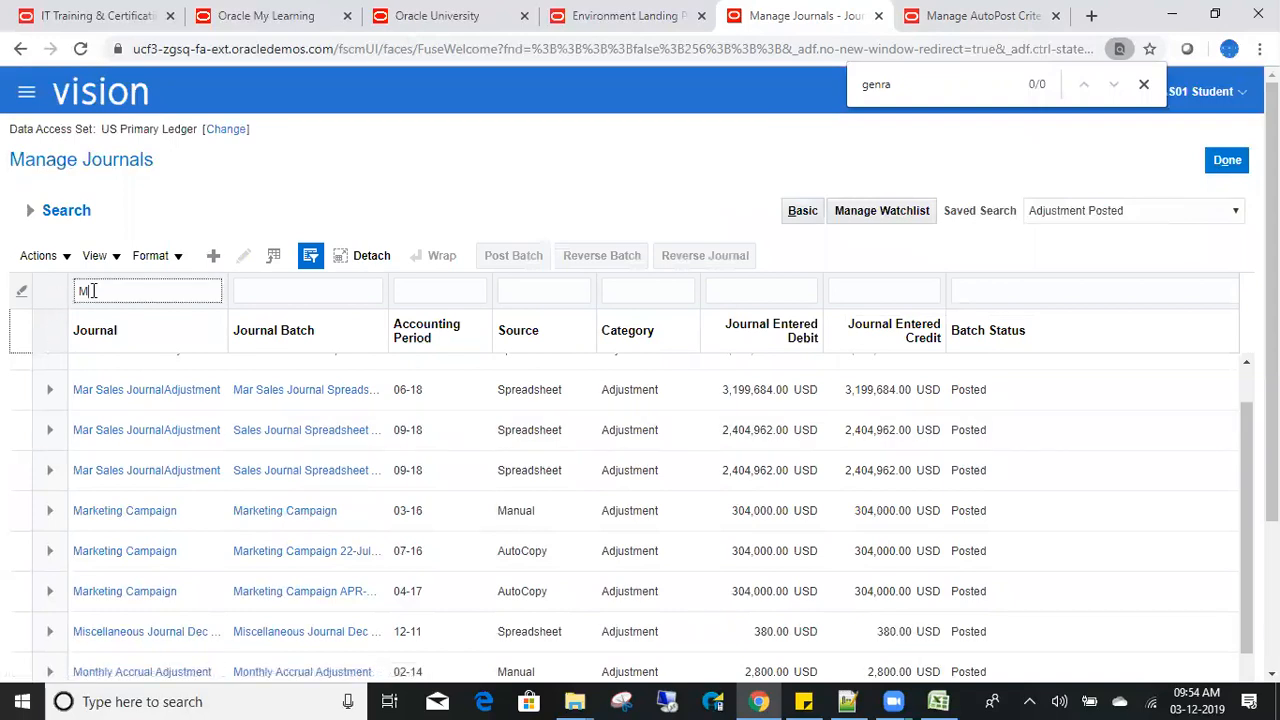
pyautogui.write('A')
pyautogui.press('Return')
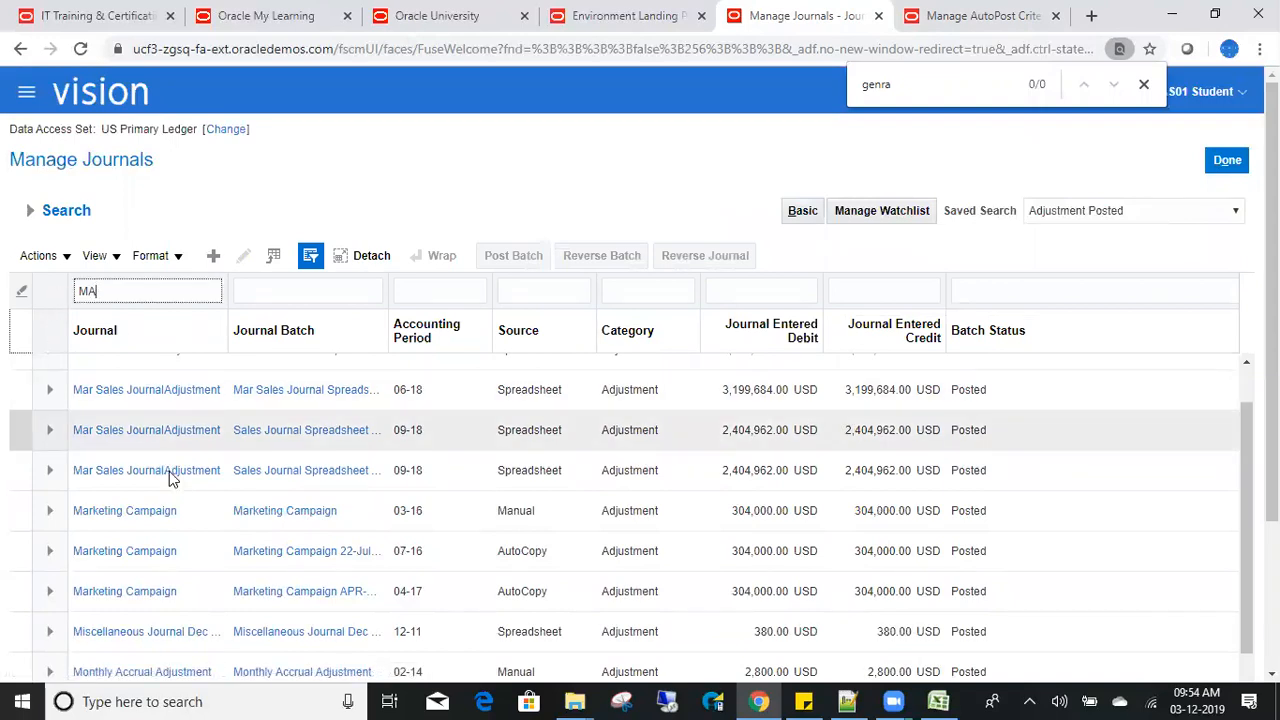
# Adjust the results table layout and expand the journal search criteria.
pyautogui.moveTo(1272, 482); pyautogui.dragTo(1228, 617)
pyautogui.click(1233, 583)
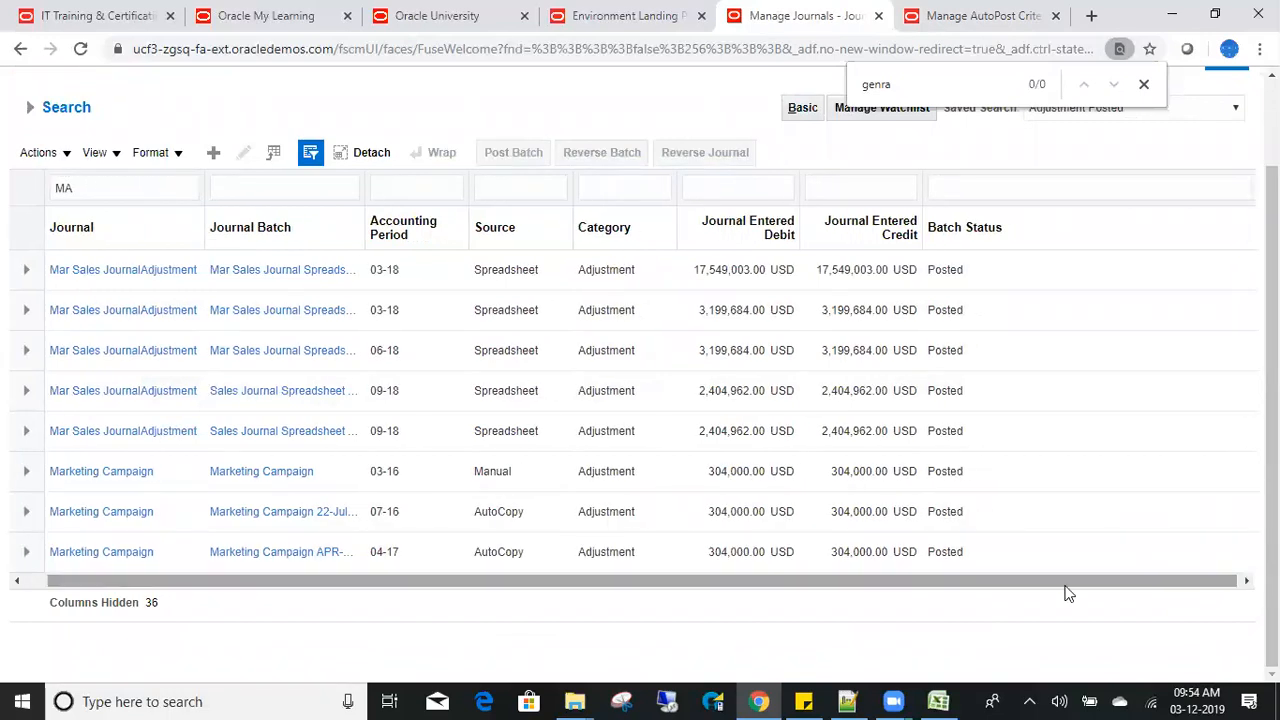
pyautogui.moveTo(814, 585); pyautogui.dragTo(731, 589)
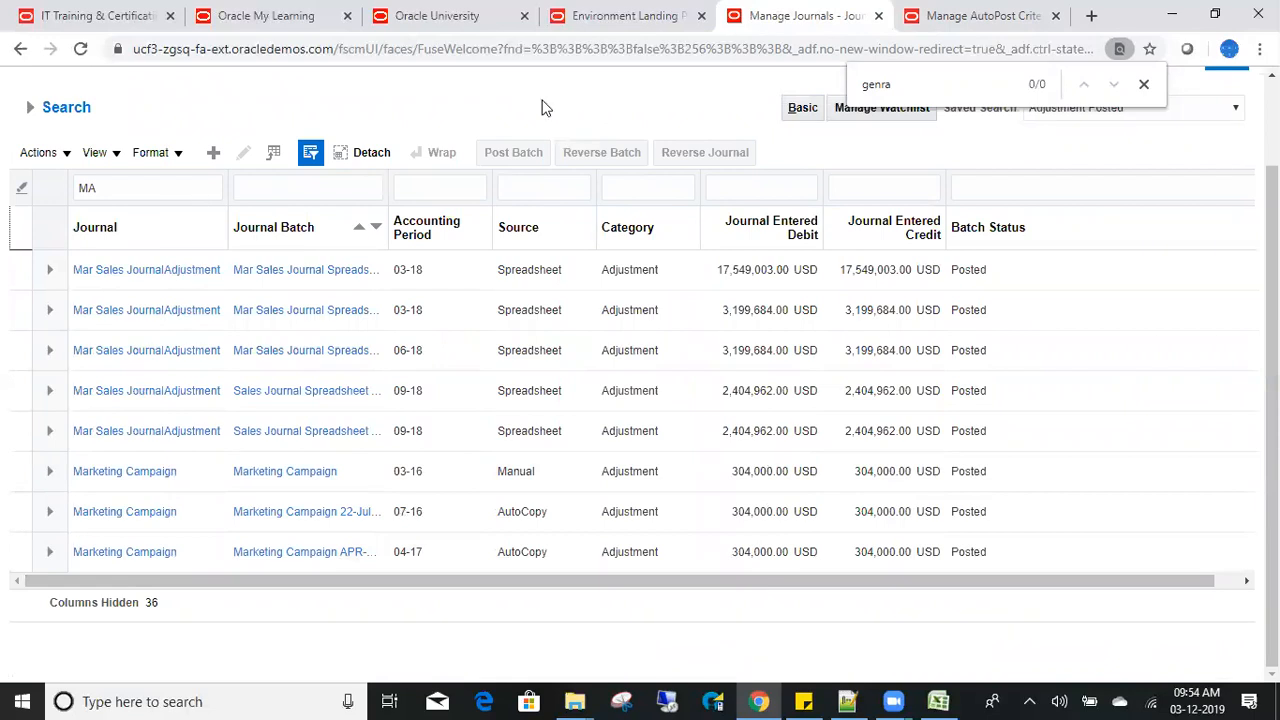
pyautogui.click(29, 107)
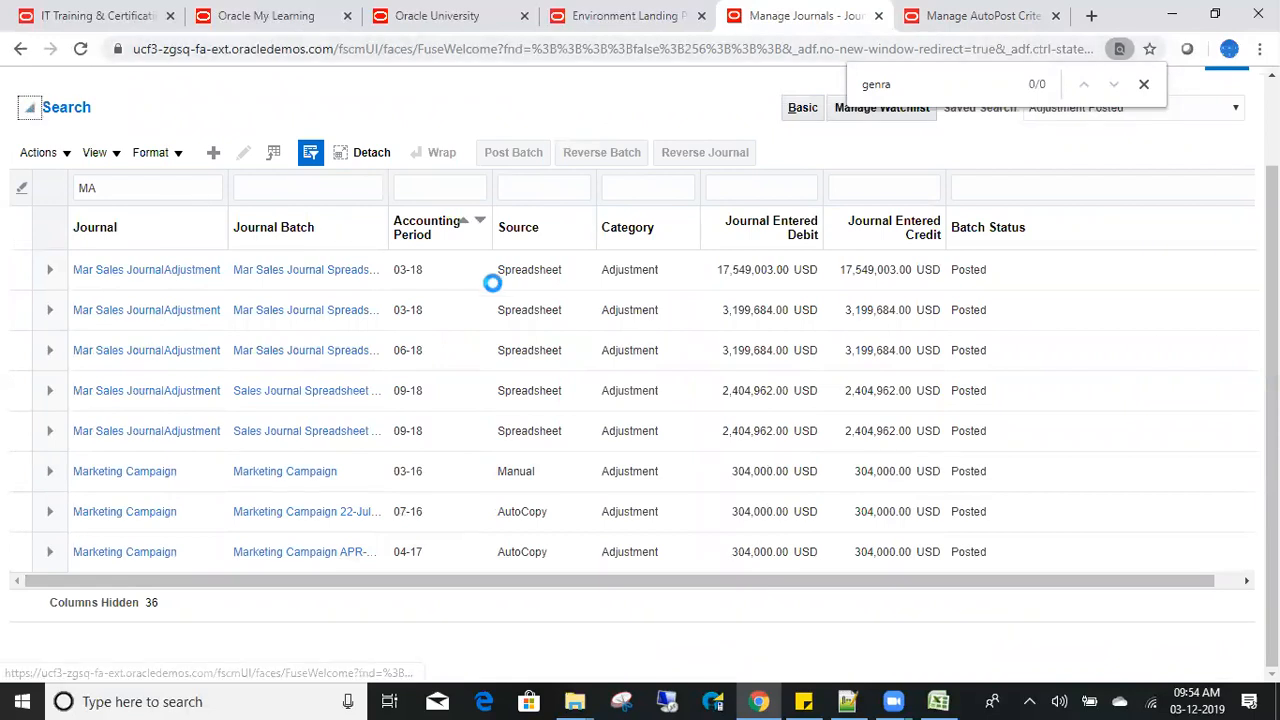
# Run the All Journals saved search for period 12-19 journals.
pyautogui.doubleClick(586, 308)
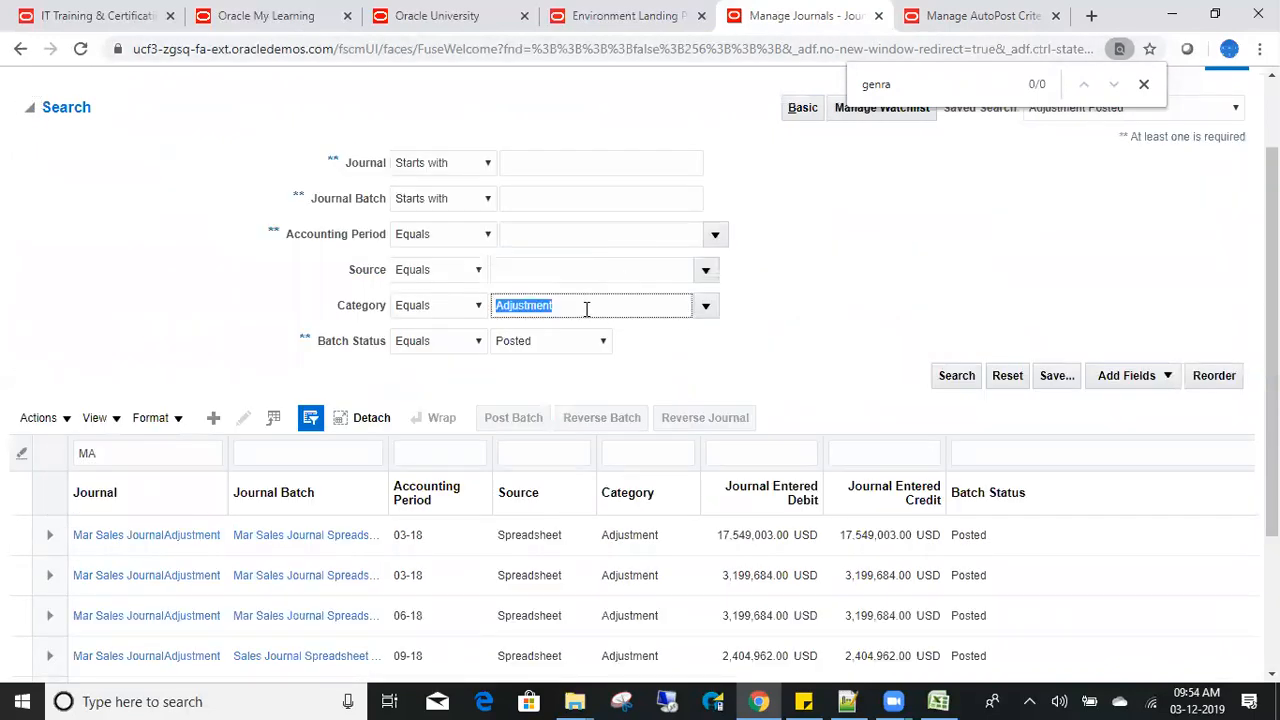
pyautogui.click(1206, 112)
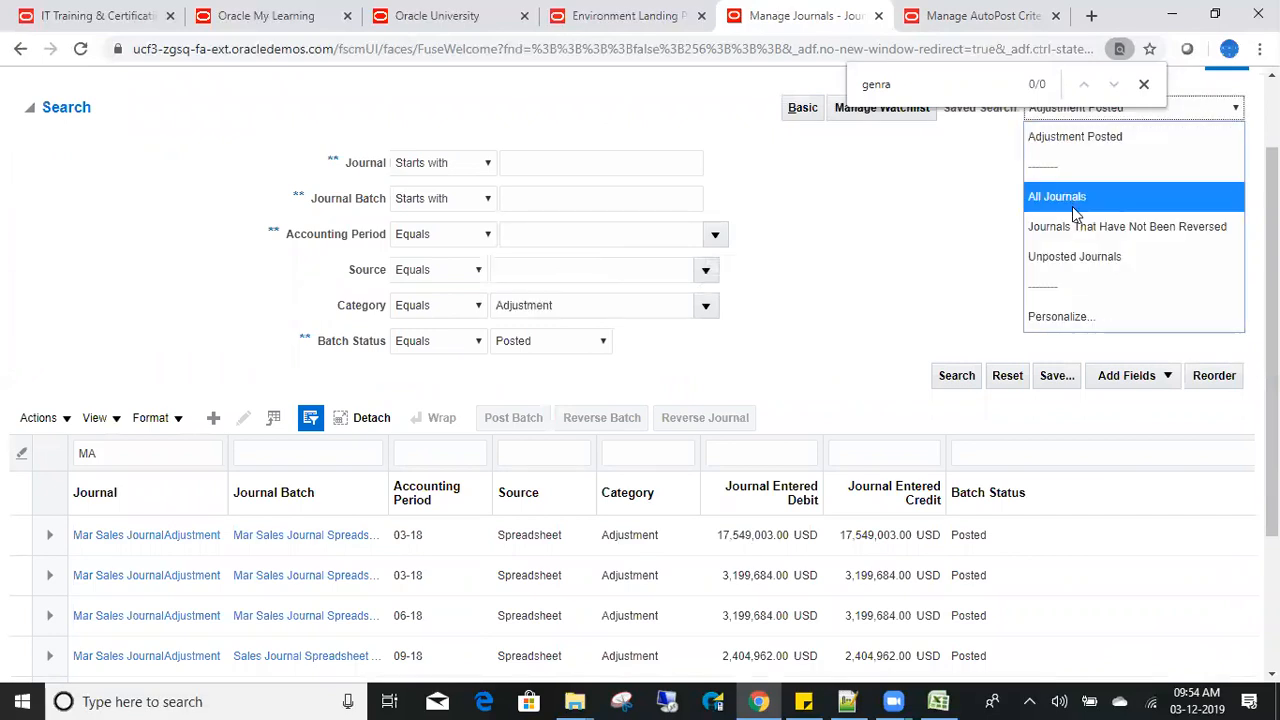
pyautogui.click(1072, 206)
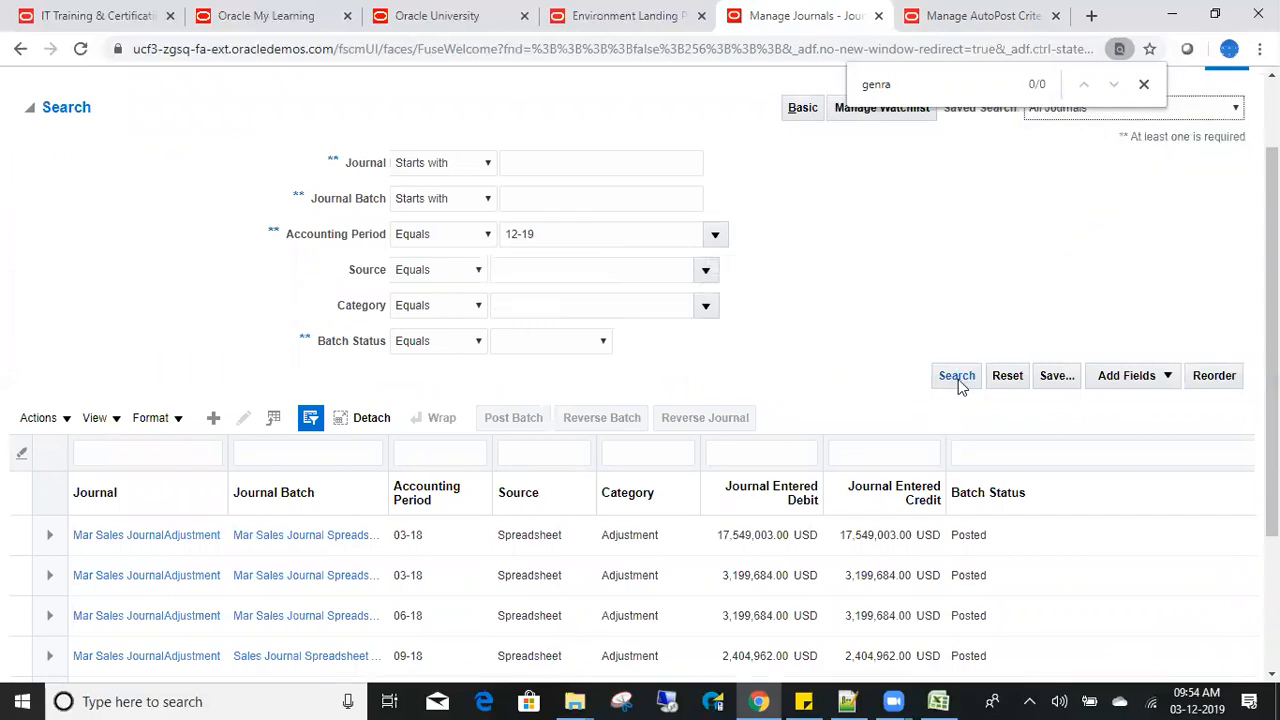
pyautogui.click(512, 163)
pyautogui.press('Return')
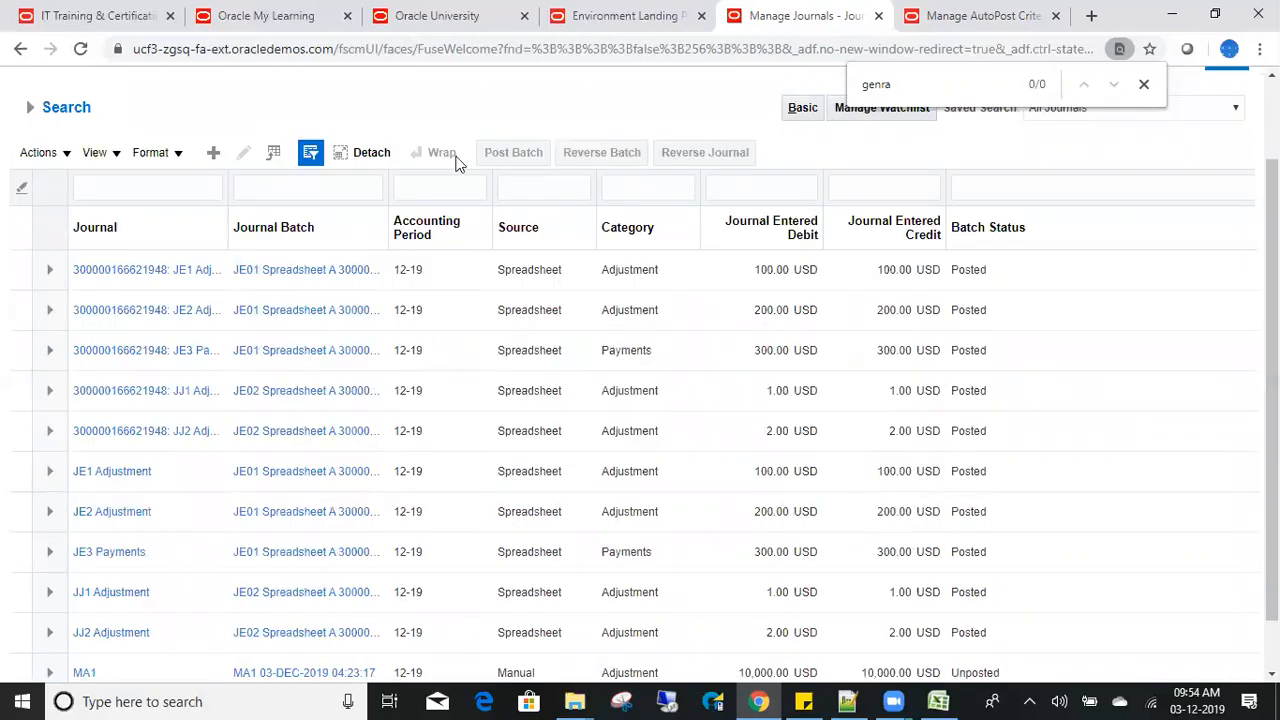
# Select the unposted MA1 journal, then go to the AutoPost criteria set page.
pyautogui.scroll(-2, 1188, 440)
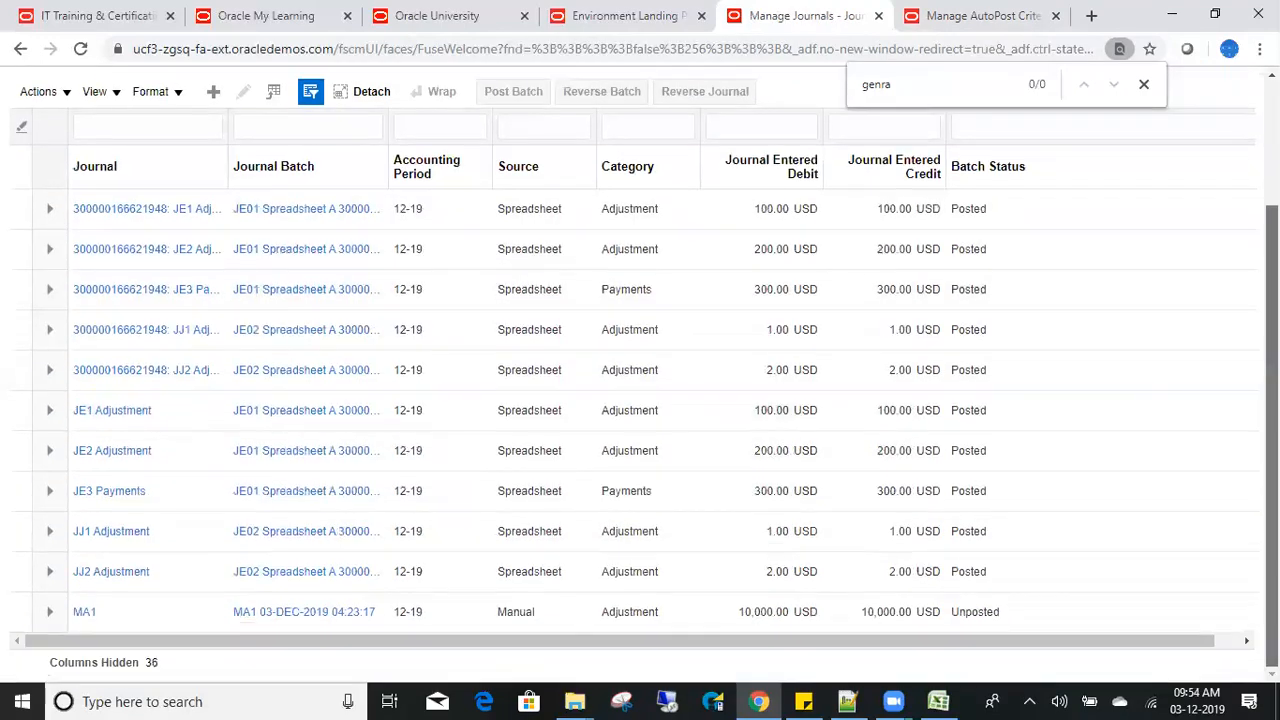
pyautogui.click(174, 610)
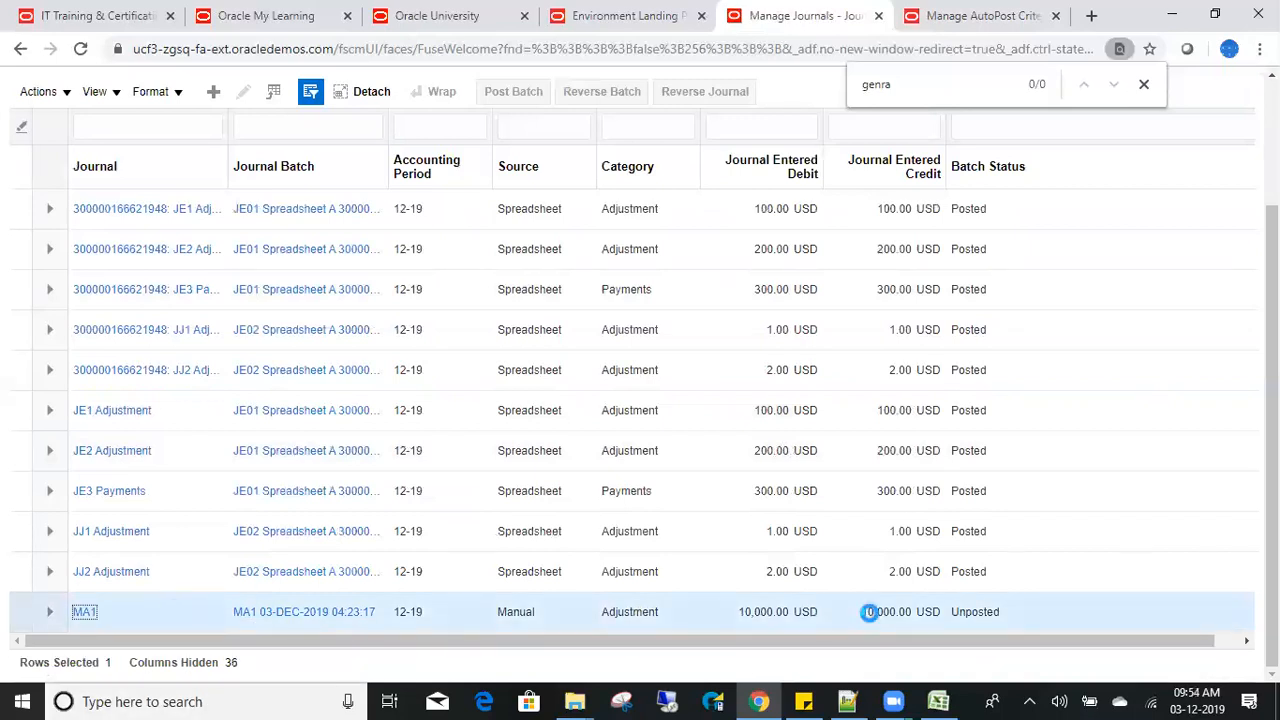
pyautogui.click(975, 15)
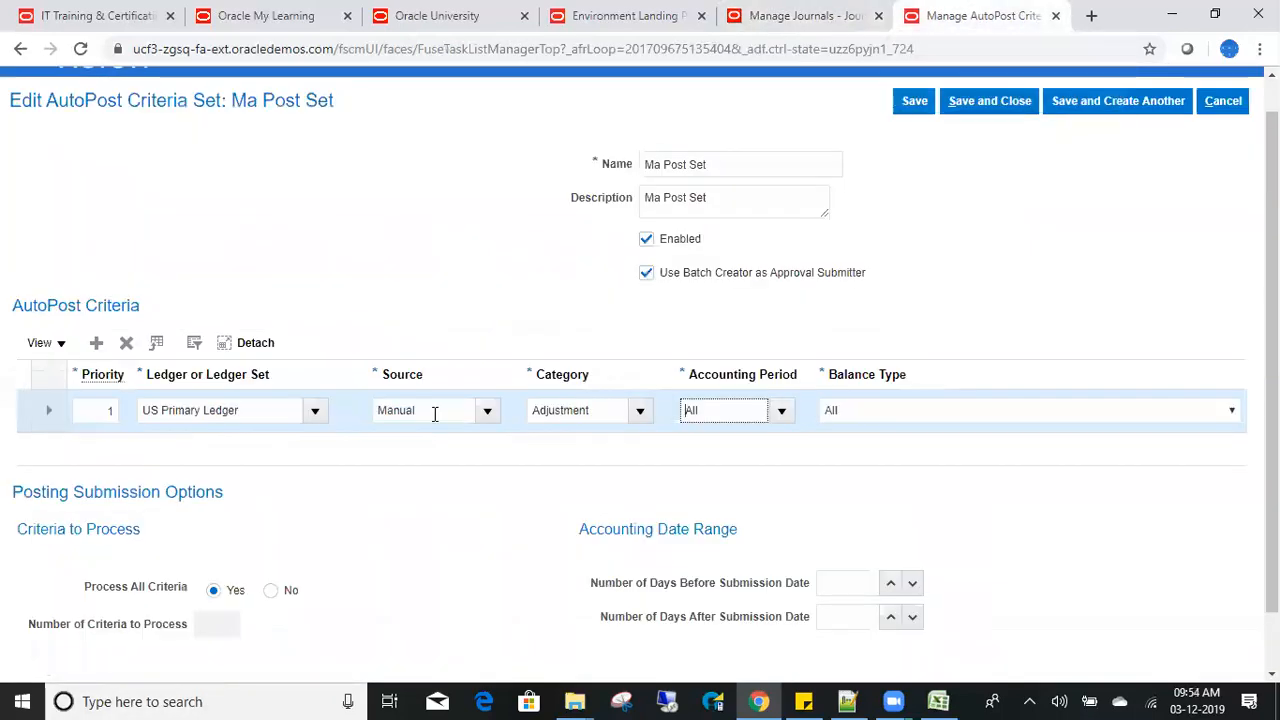
# Cancel editing Ma Post Set and close the AutoPost criteria sets and task results.
pyautogui.click(1223, 101)
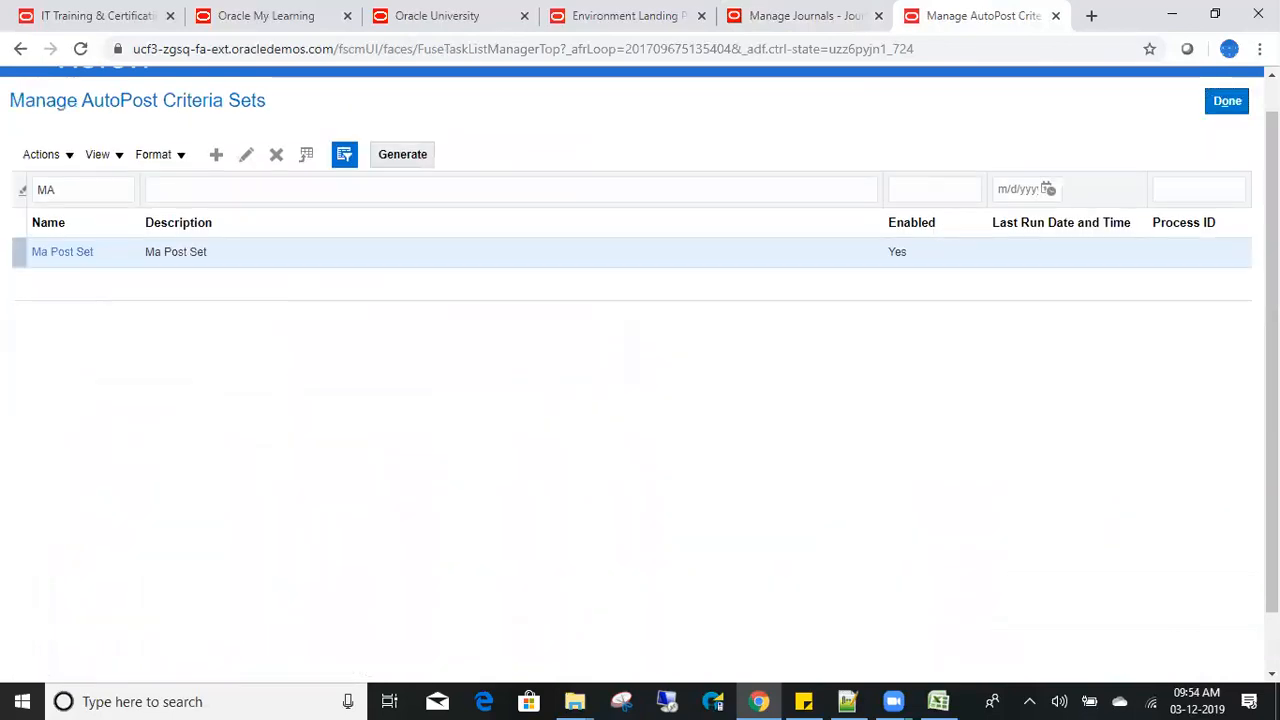
pyautogui.click(1220, 100)
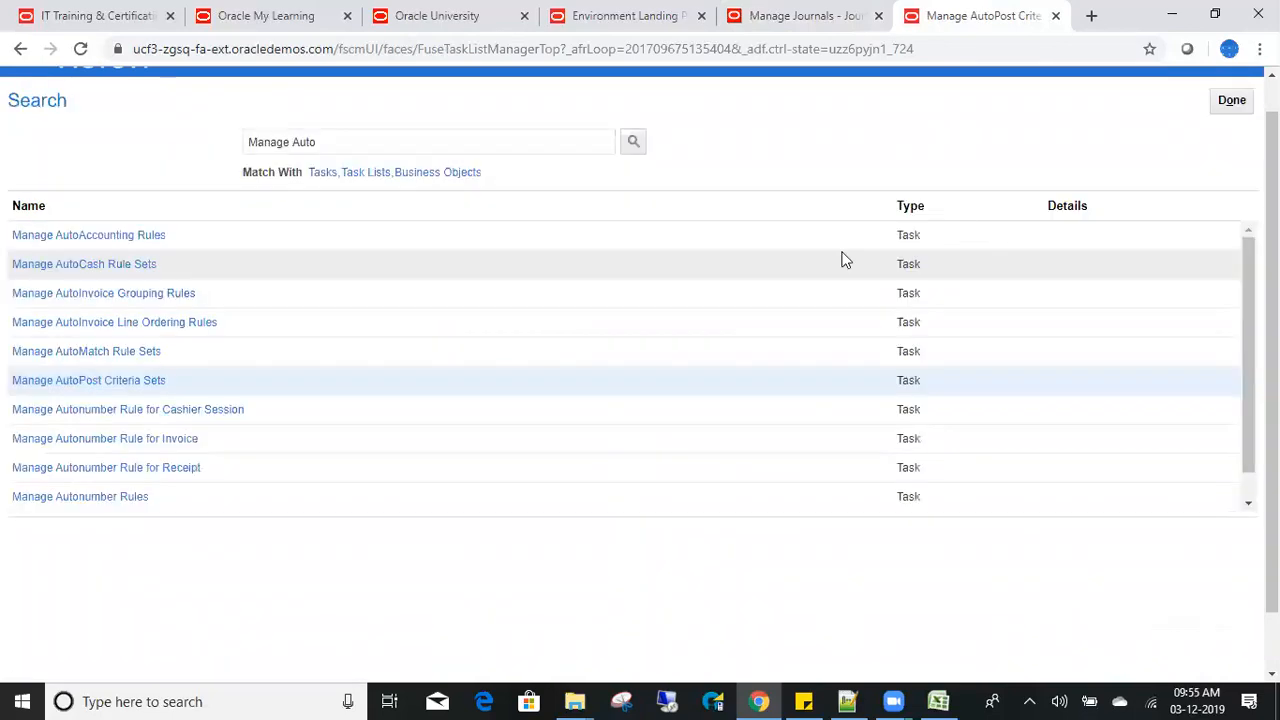
pyautogui.click(1230, 100)
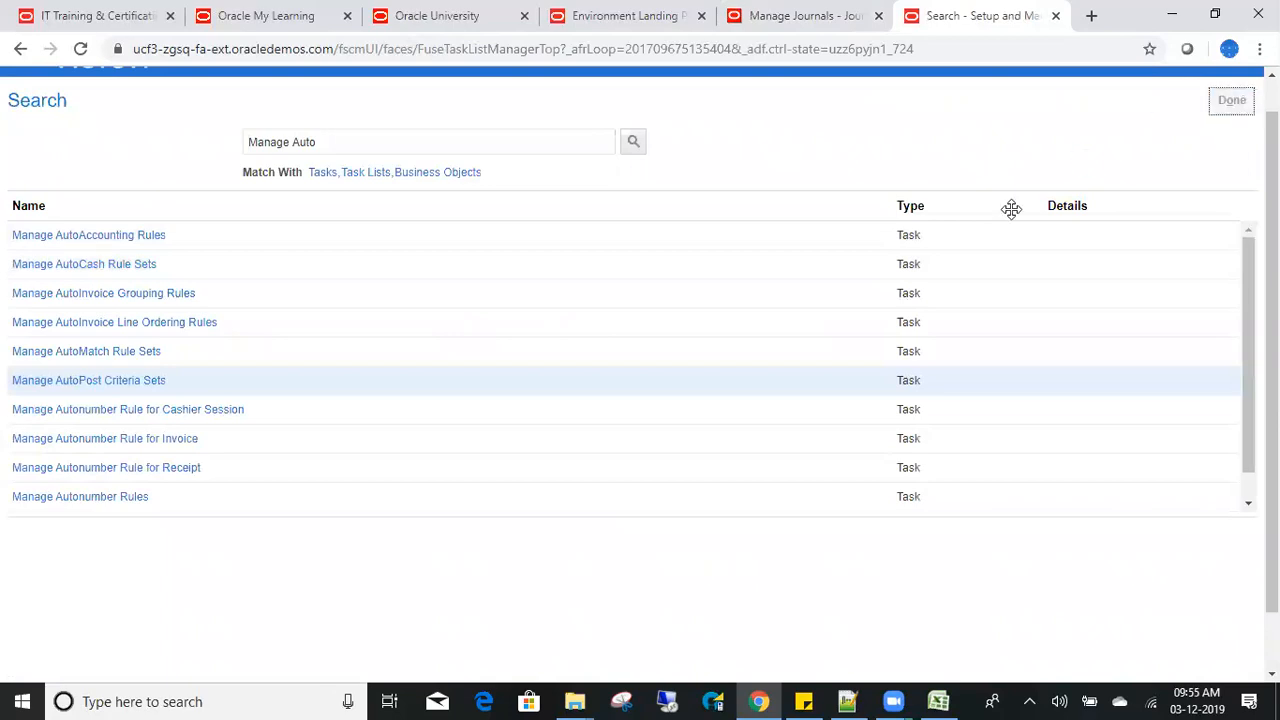
# Return to the Oracle Fusion home page.
pyautogui.click(810, 16)
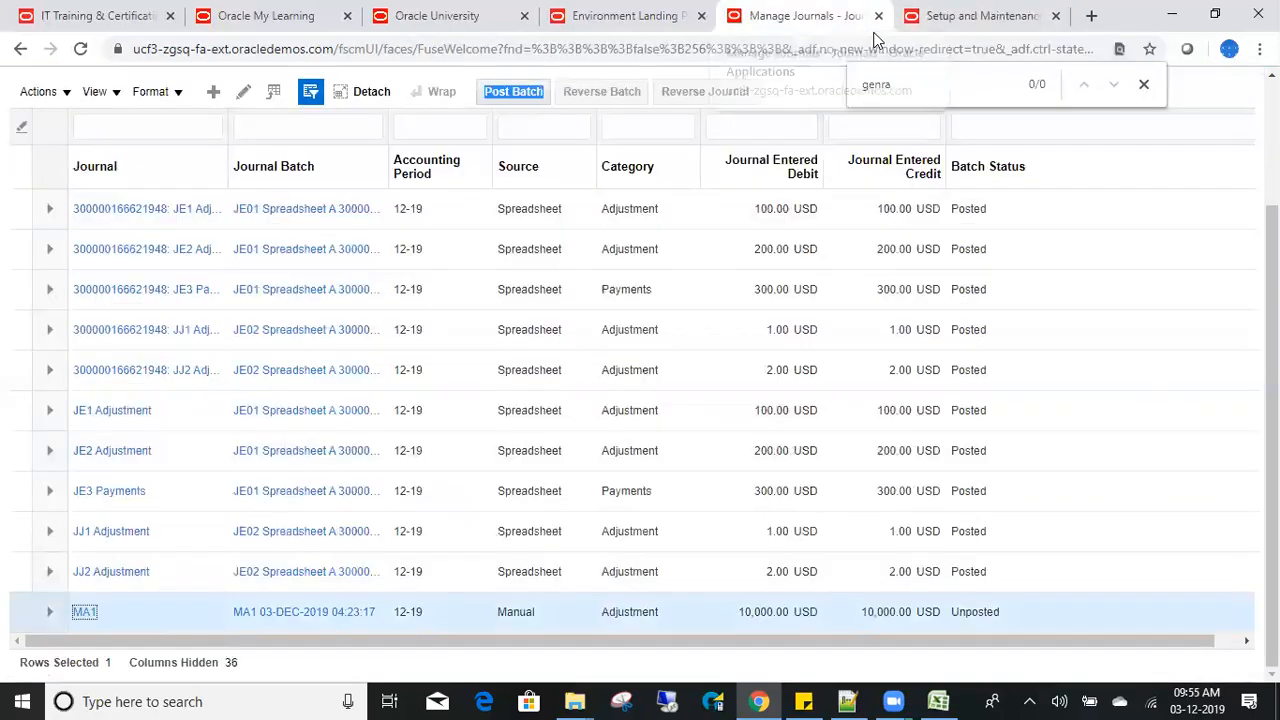
pyautogui.click(975, 16)
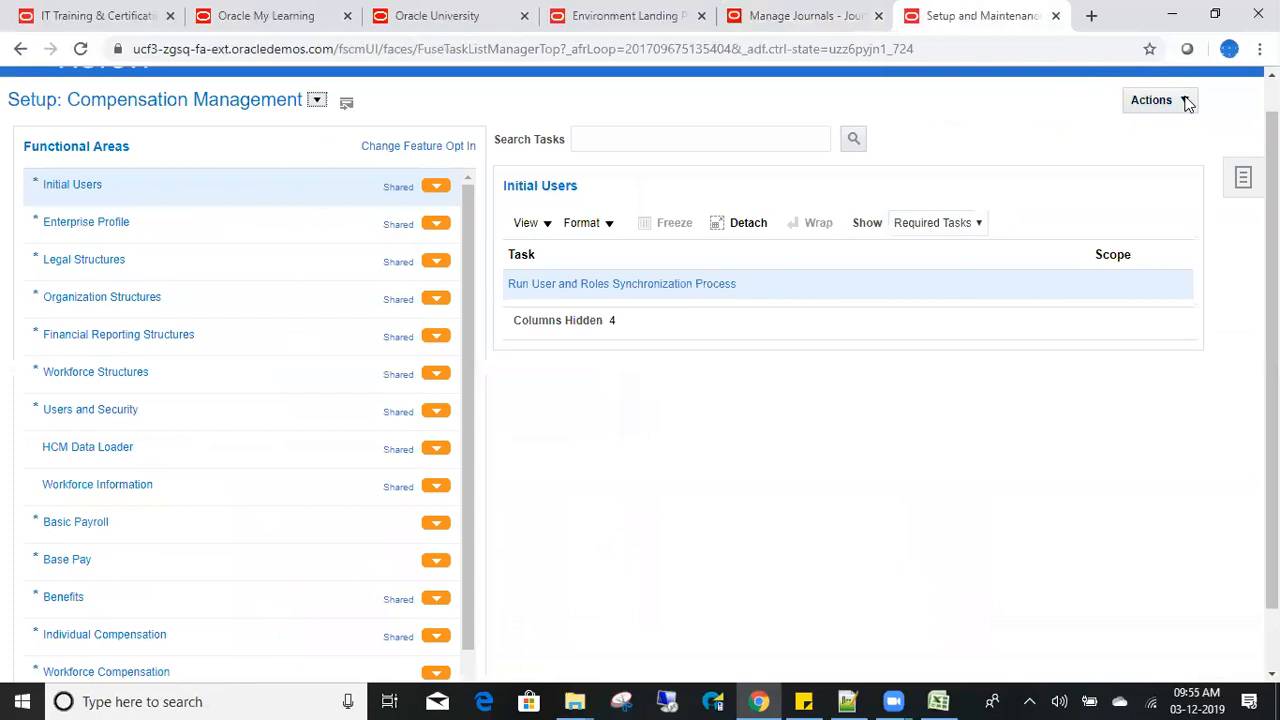
pyautogui.scroll(1, 1000, 95)
pyautogui.click(1055, 93)
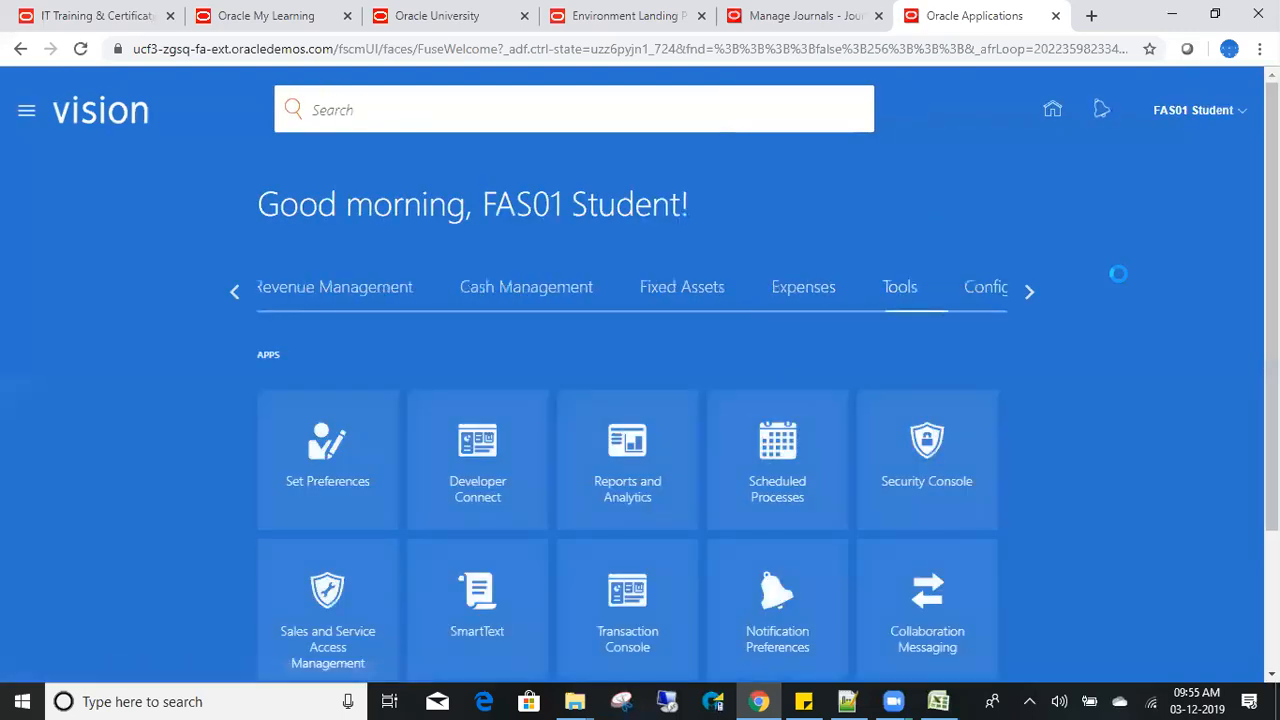
# Open the Journals work area from the General Accounting app group.
pyautogui.click(233, 293)
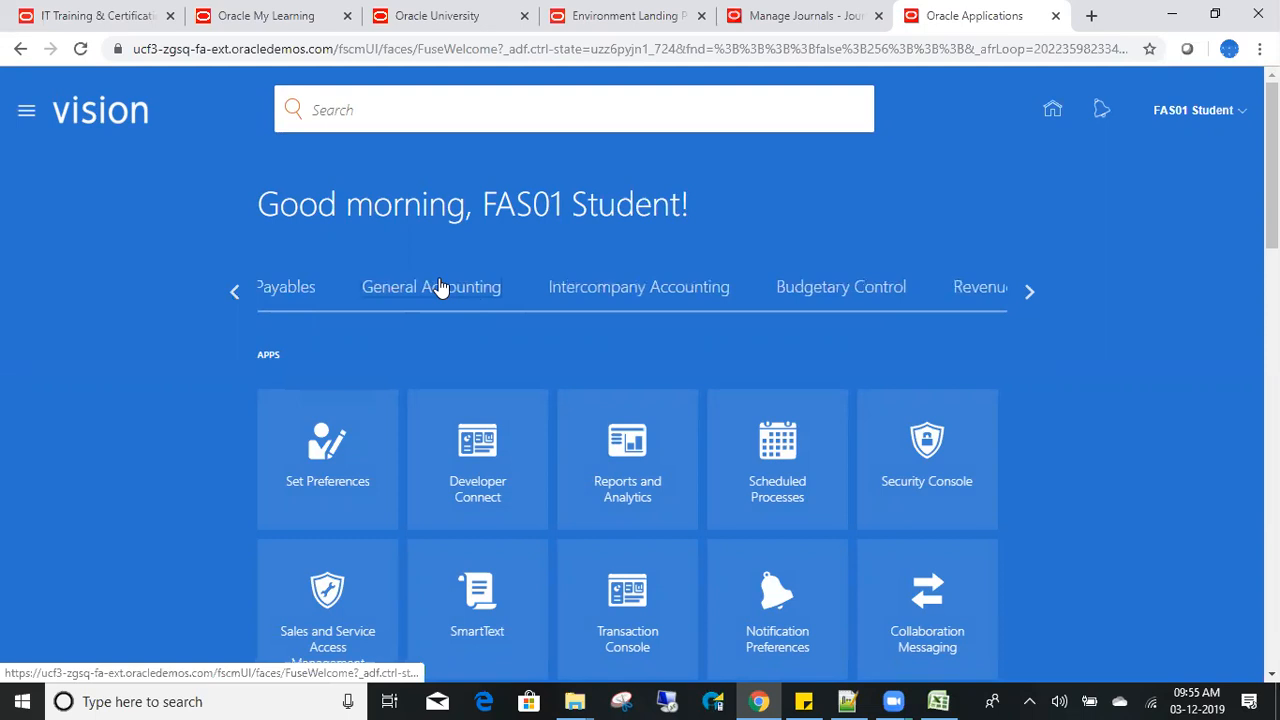
pyautogui.click(461, 304)
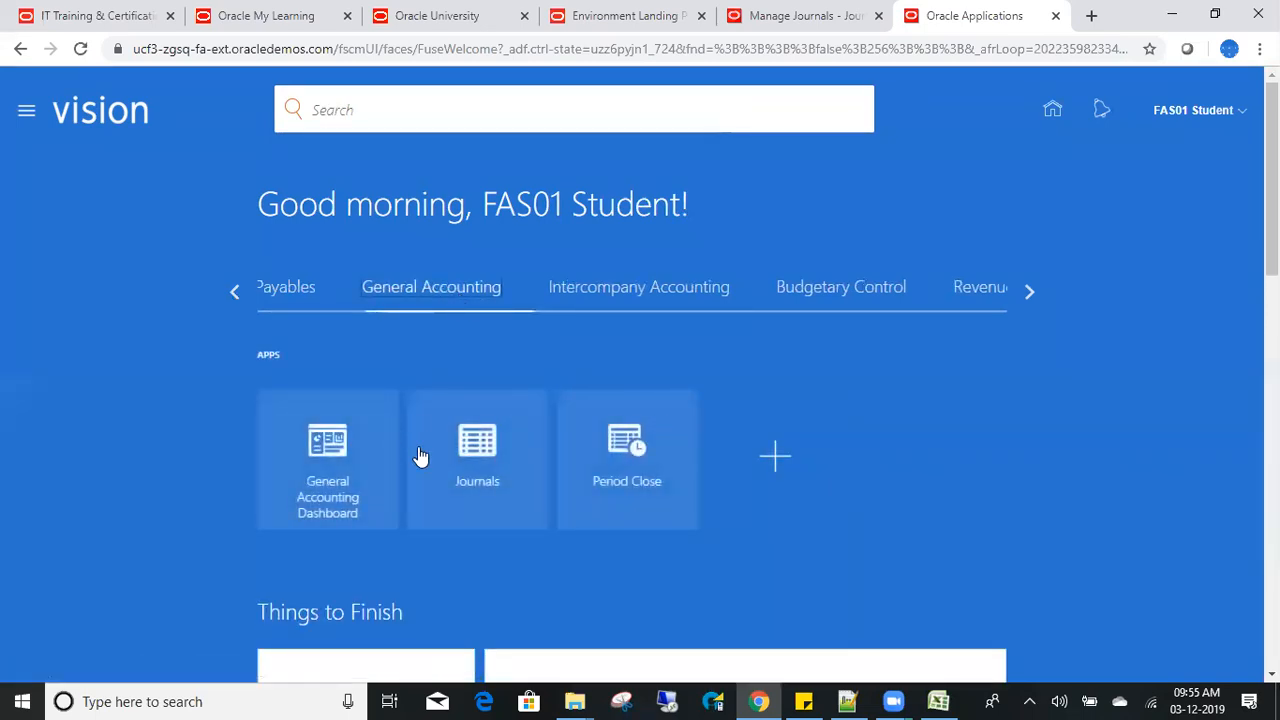
pyautogui.click(467, 470)
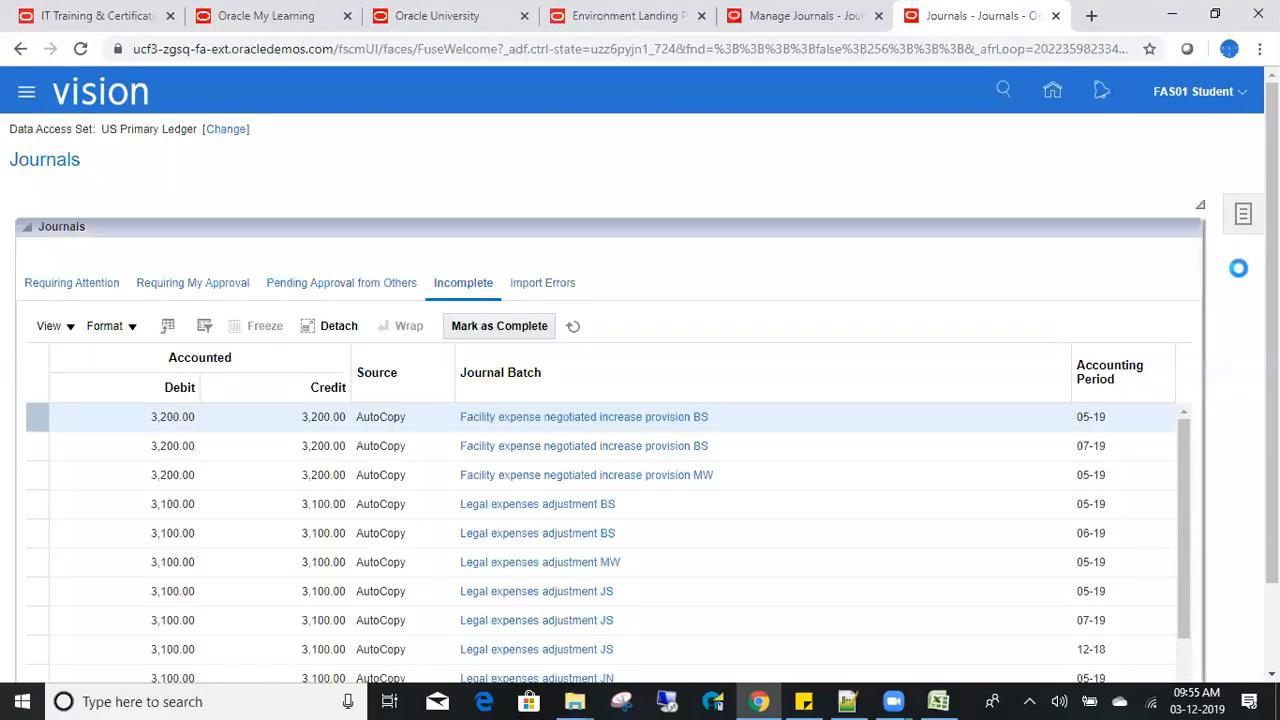
# Run AutoPost with criteria set 'Ma Post Set' and acknowledge the submission.
pyautogui.click(1243, 214)
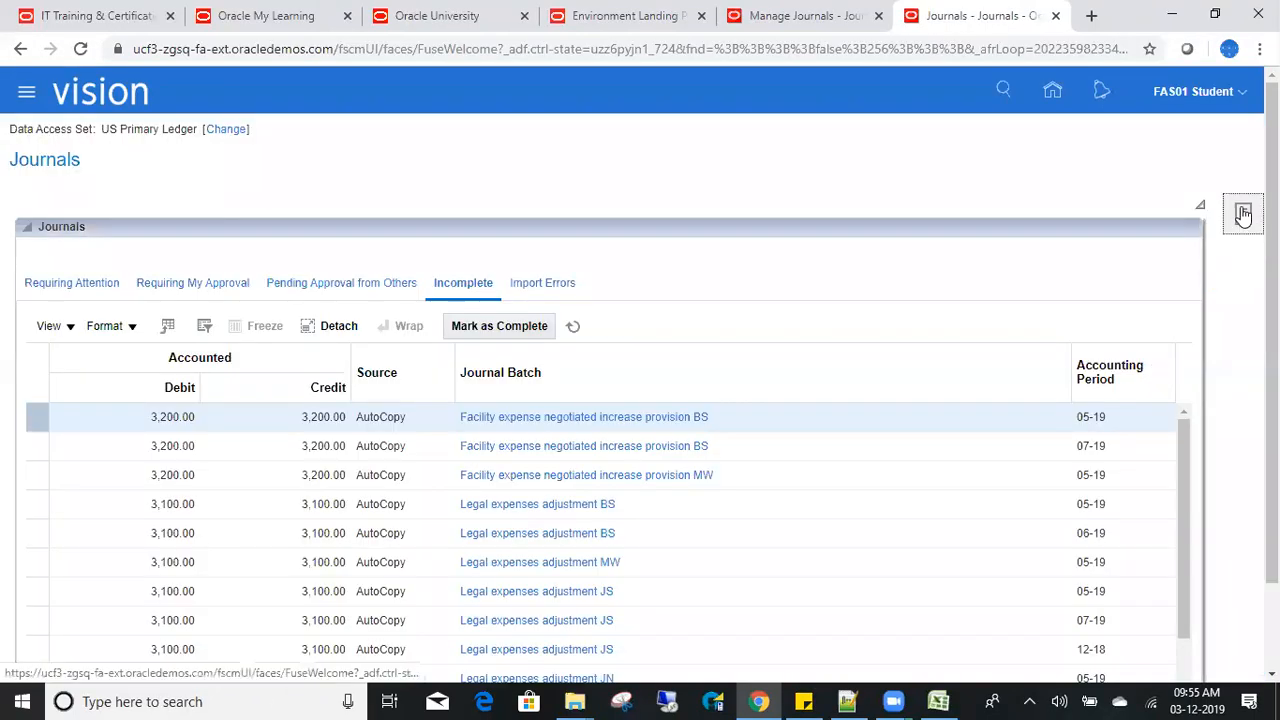
pyautogui.click(1140, 241)
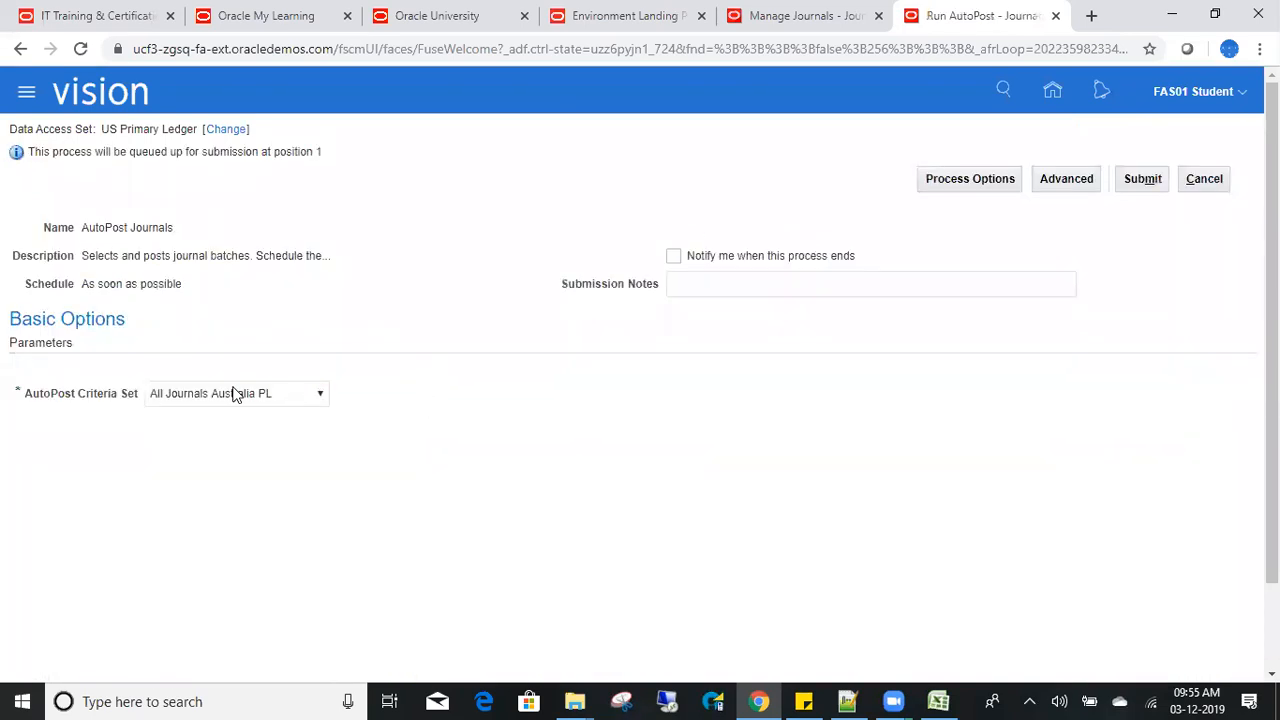
pyautogui.click(236, 394)
pyautogui.press('m')
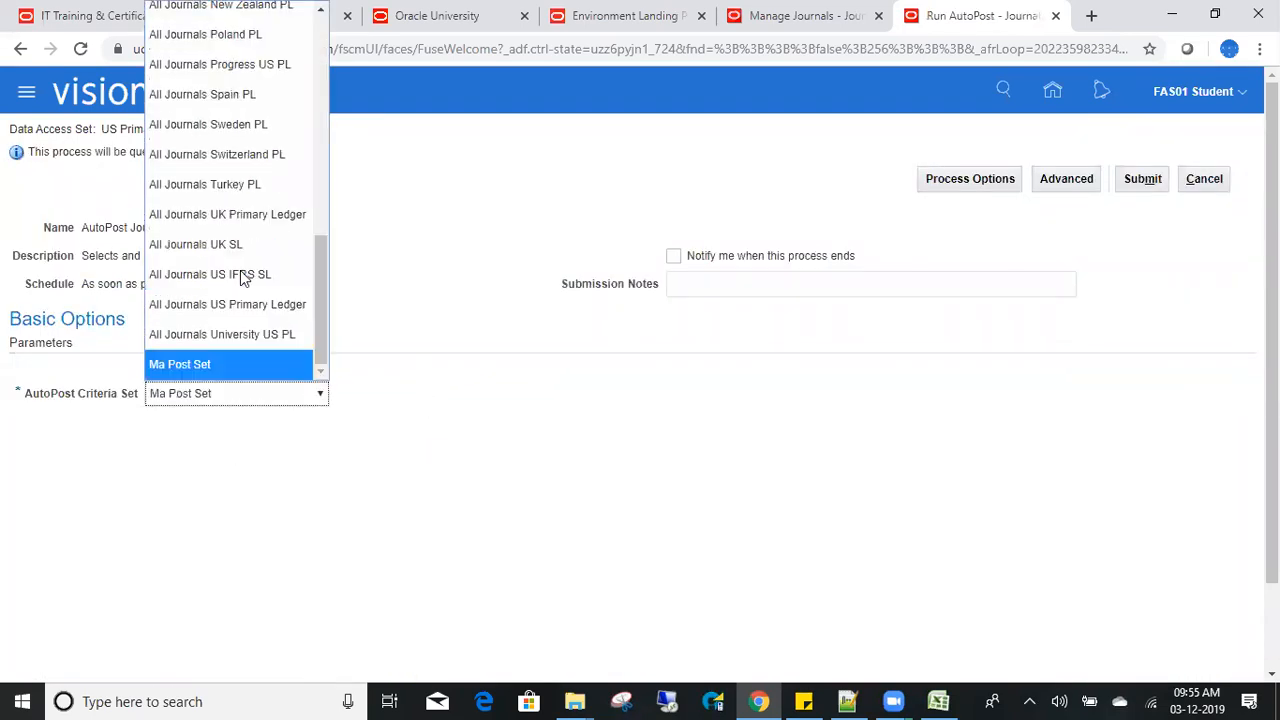
pyautogui.press('Return')
pyautogui.click(1122, 186)
pyautogui.click(1132, 306)
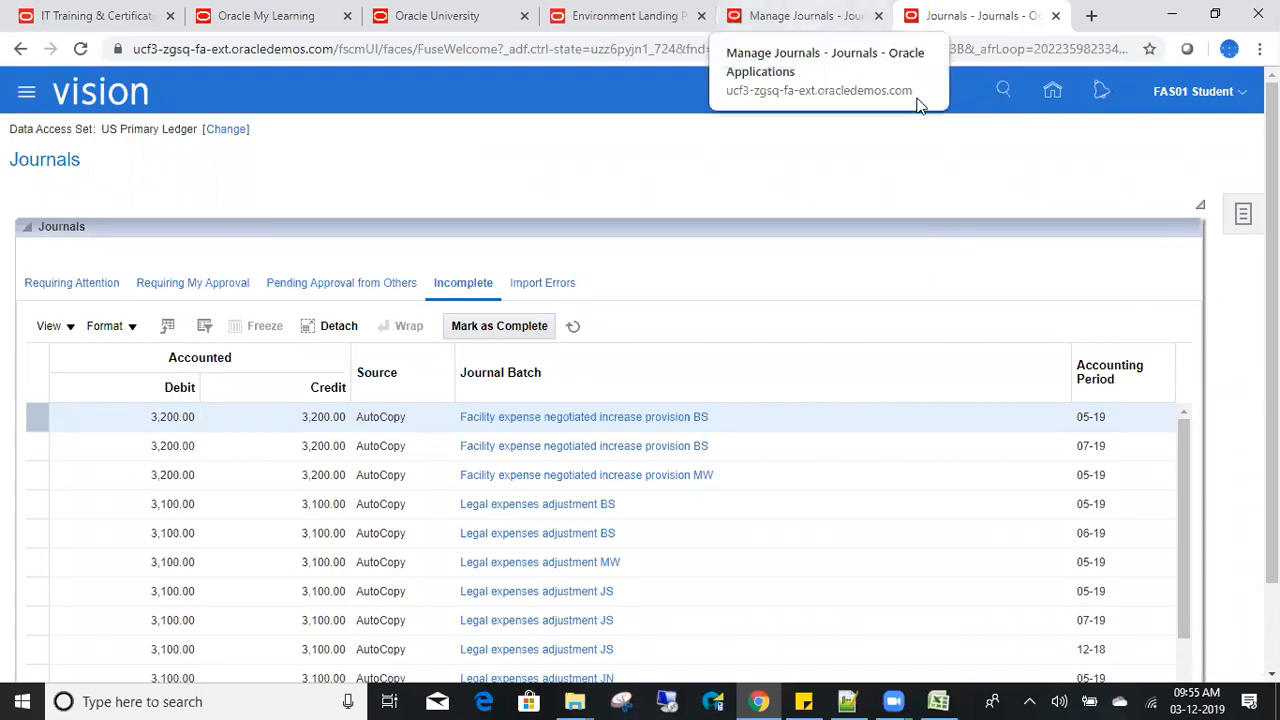
# Search Manage Journals for MA, showing MA1 in period 12-19 as Selected for posting.
pyautogui.click(808, 16)
pyautogui.scroll(3, 1222, 227)
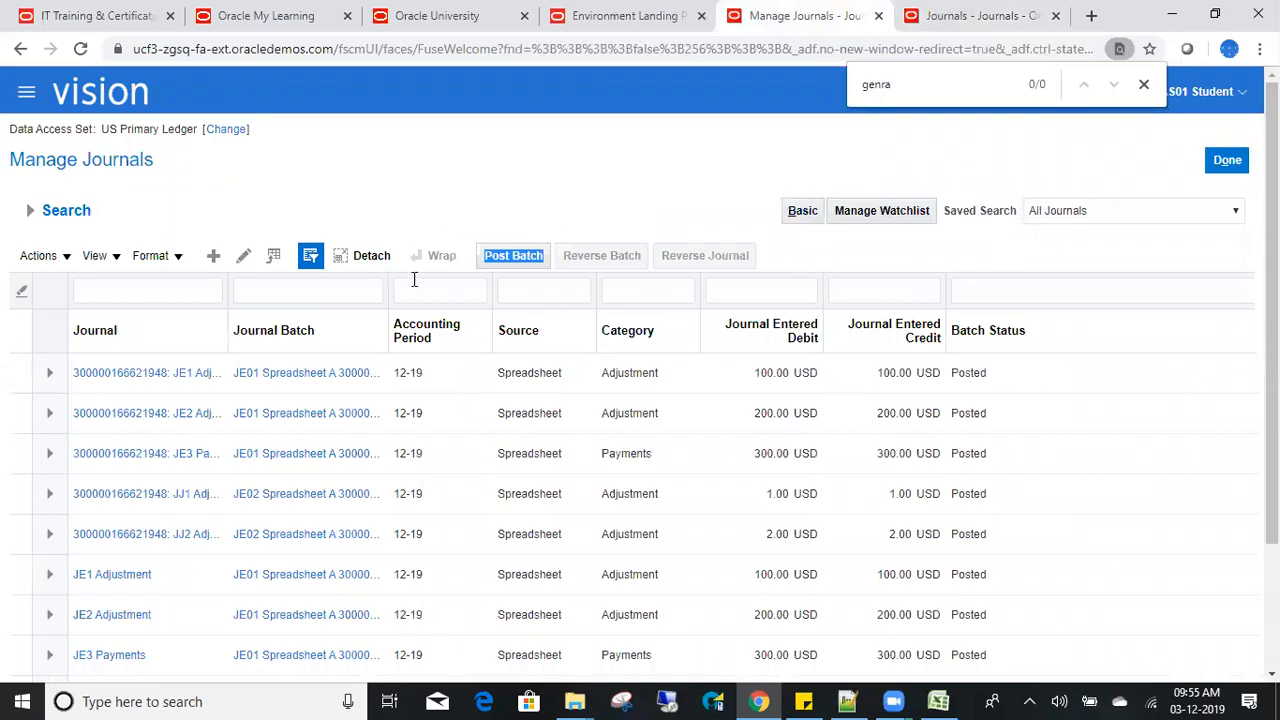
pyautogui.click(29, 212)
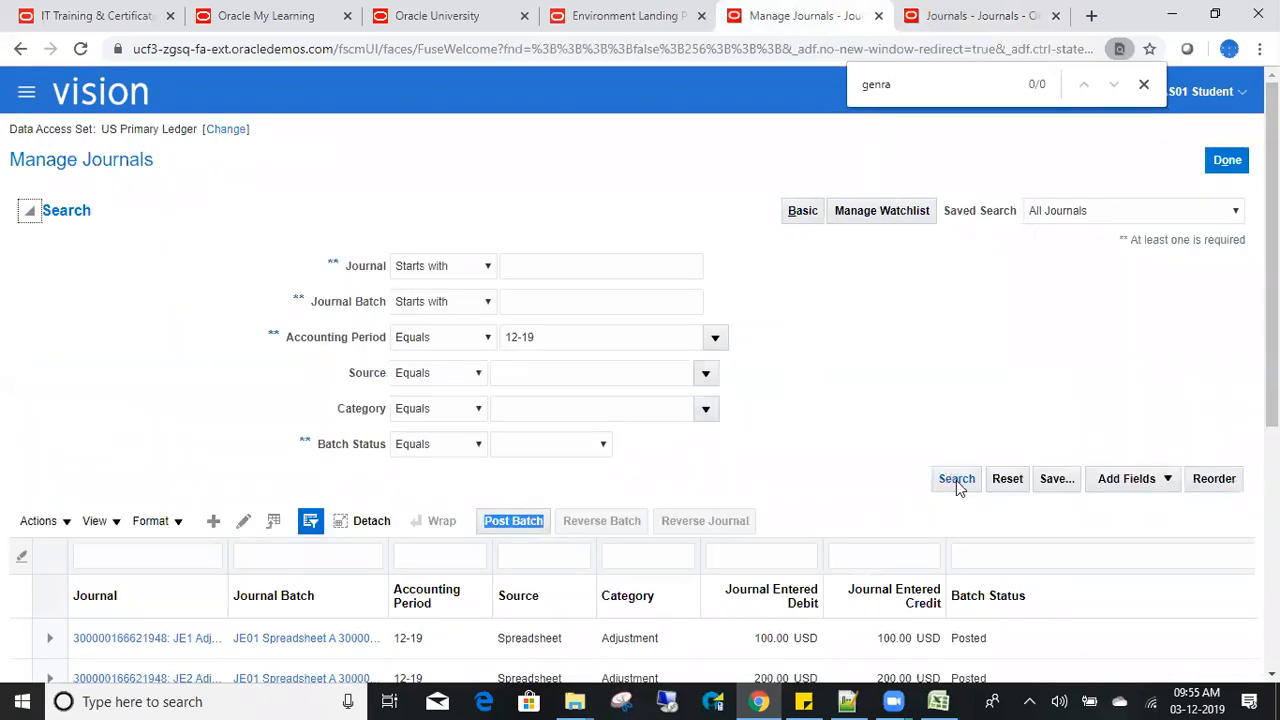
pyautogui.click(560, 273)
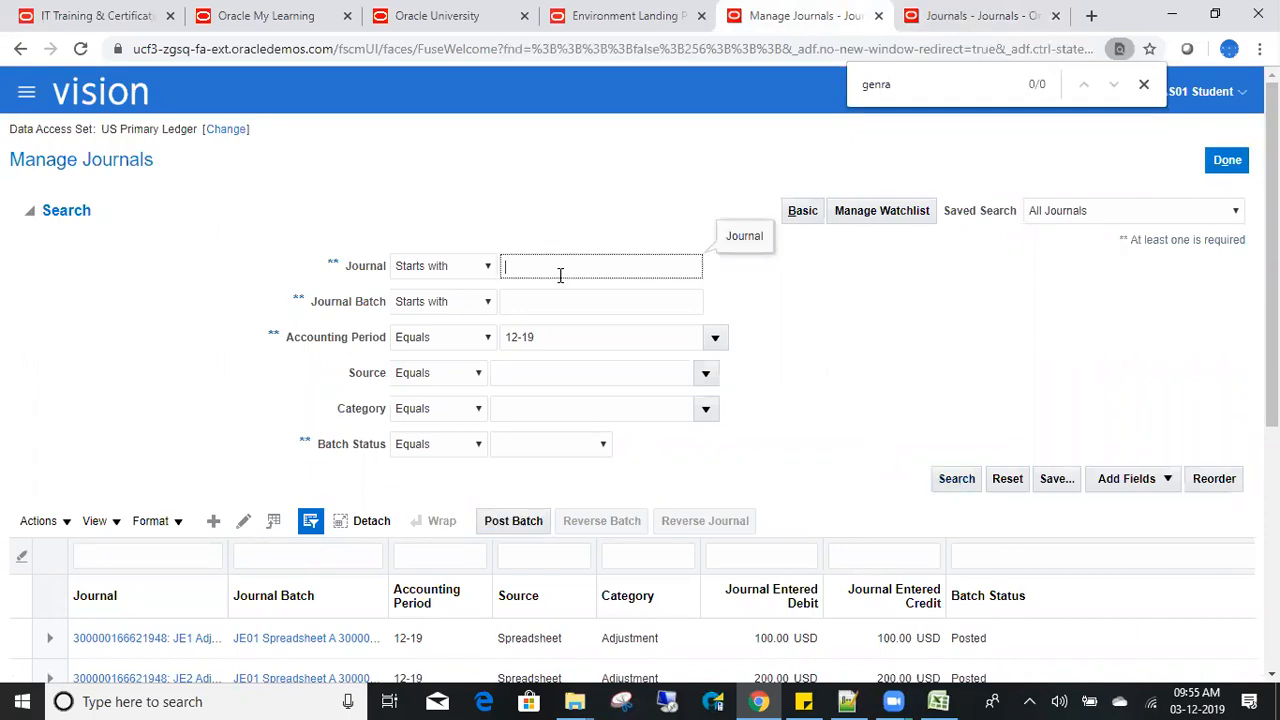
pyautogui.write('MA')
pyautogui.click(950, 481)
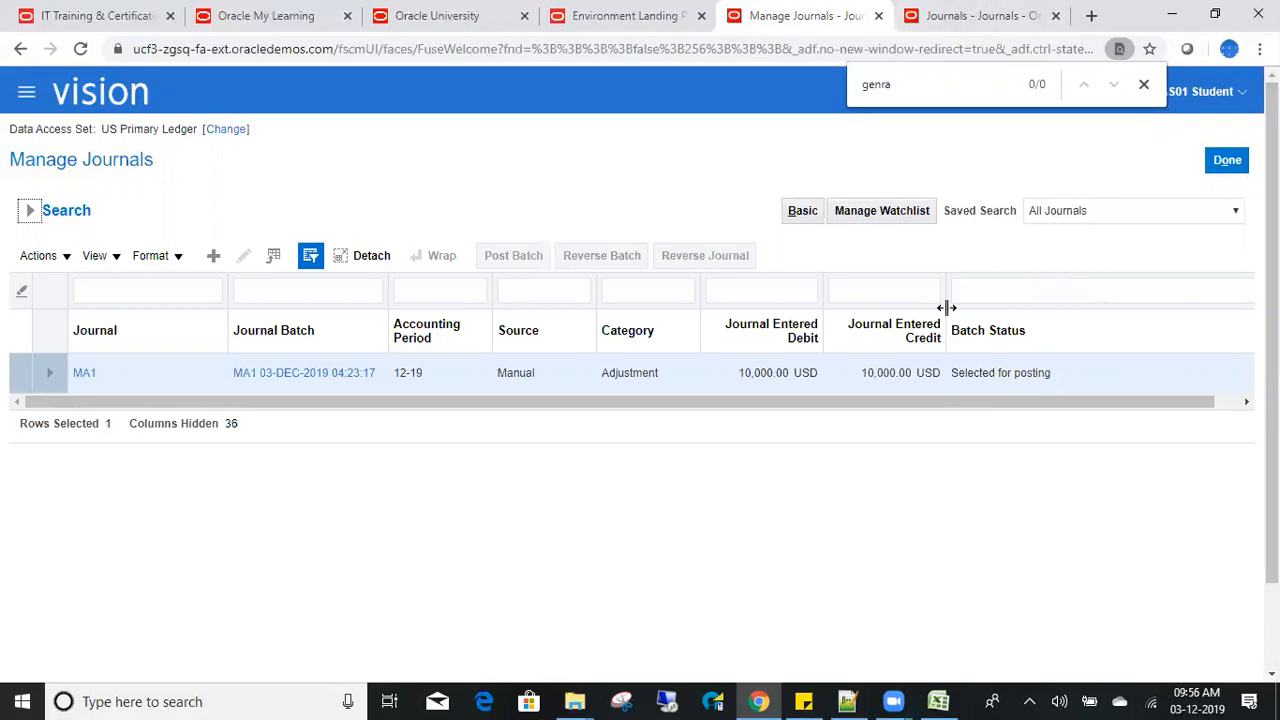
pyautogui.click(28, 211)
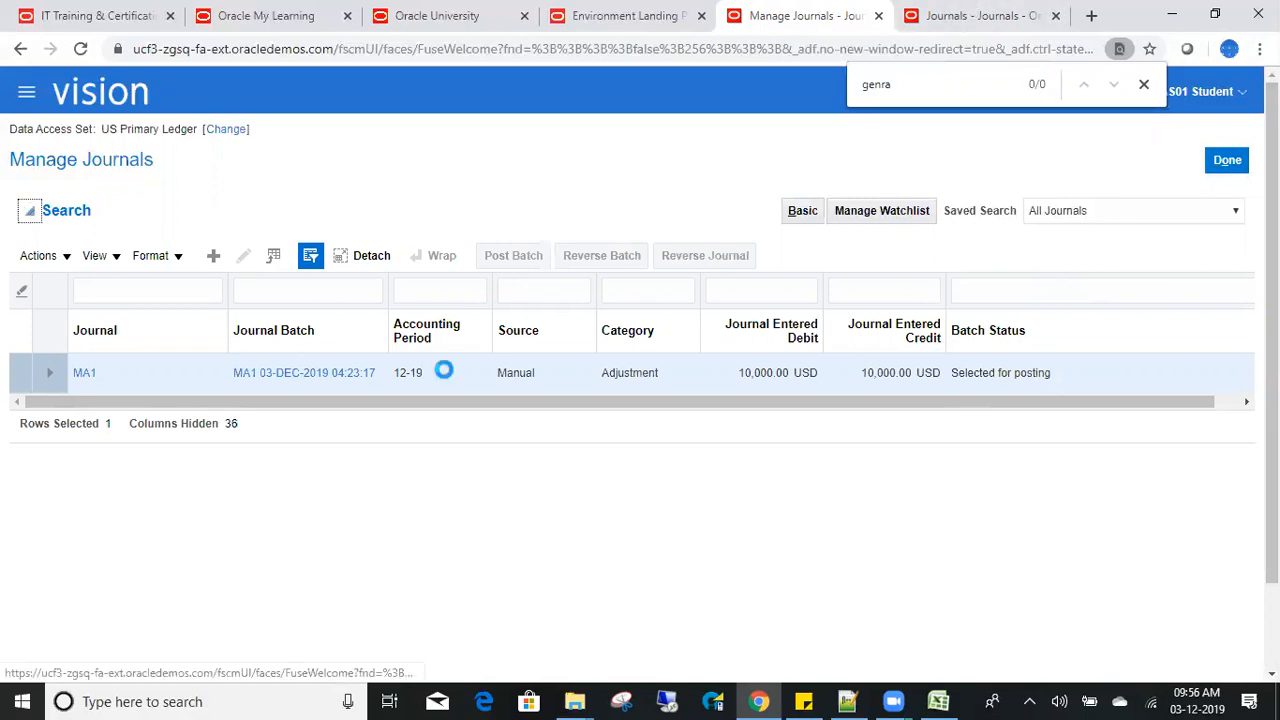
# Refresh the MA search until MA1 reads Posted, then close Manage Journals.
pyautogui.click(946, 486)
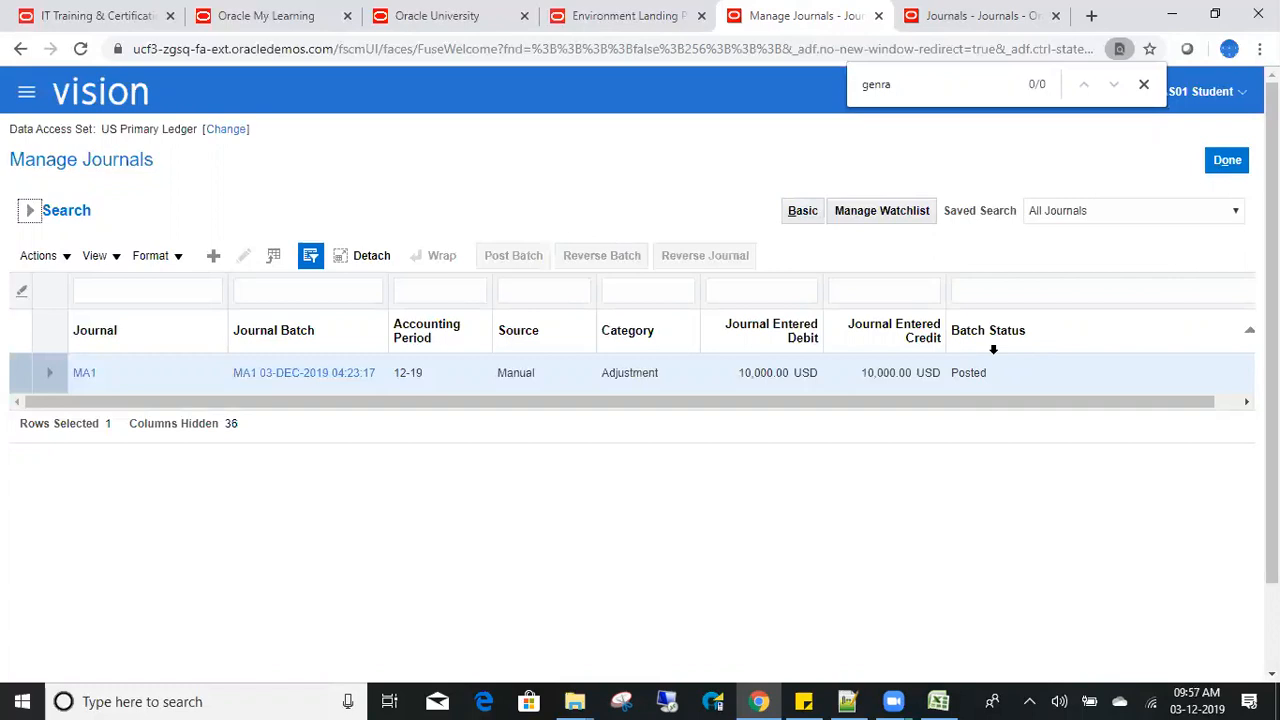
pyautogui.click(1228, 161)
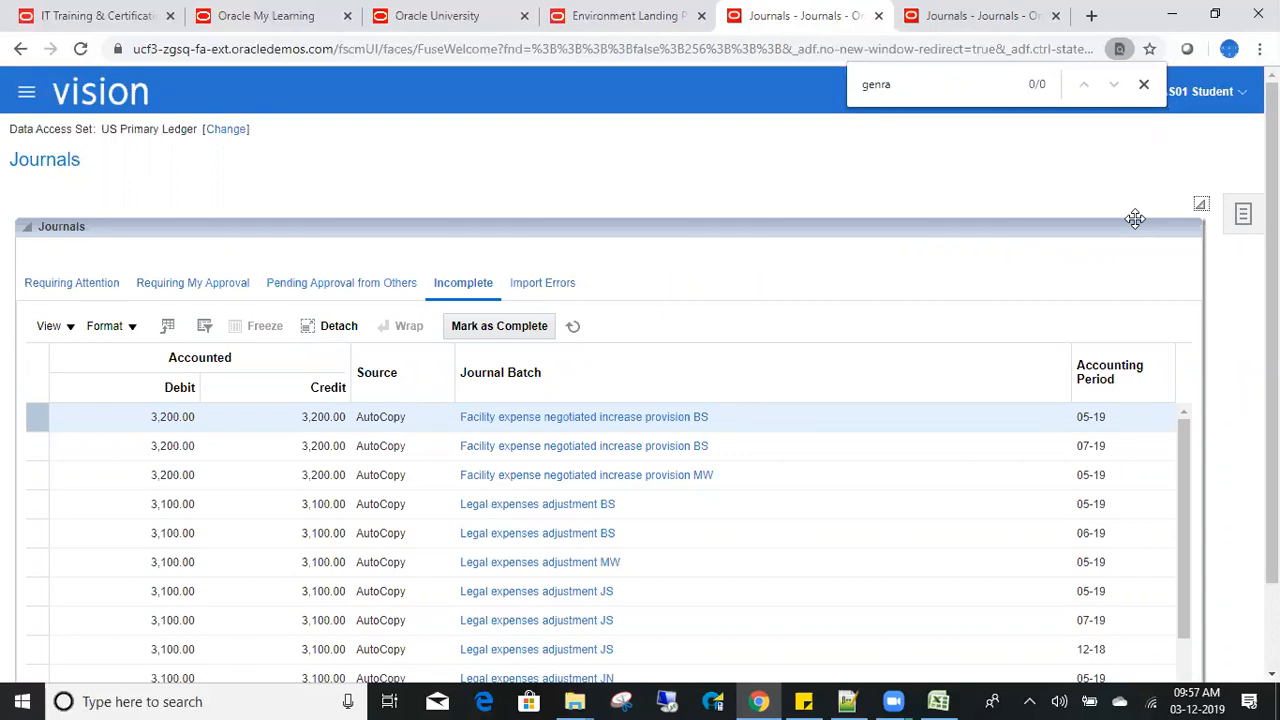
# Close the browser find bar and go from the Journals tab to the home page.
pyautogui.click(1144, 86)
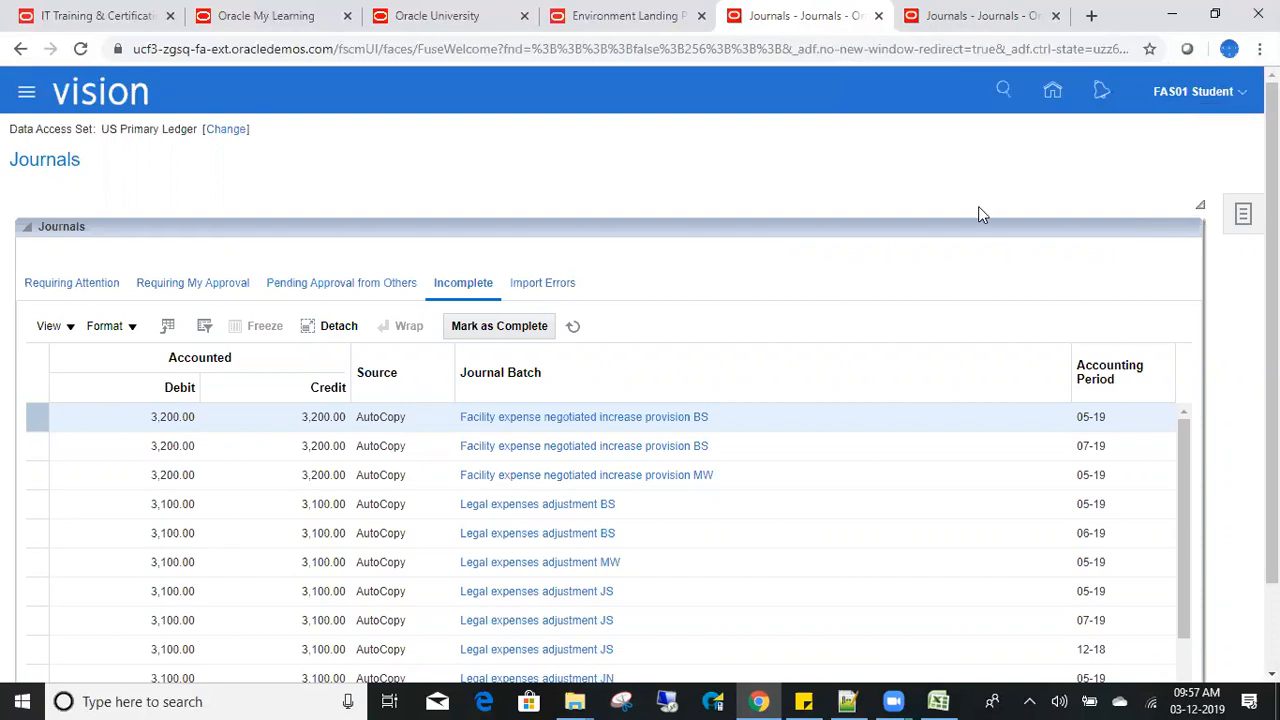
pyautogui.click(975, 15)
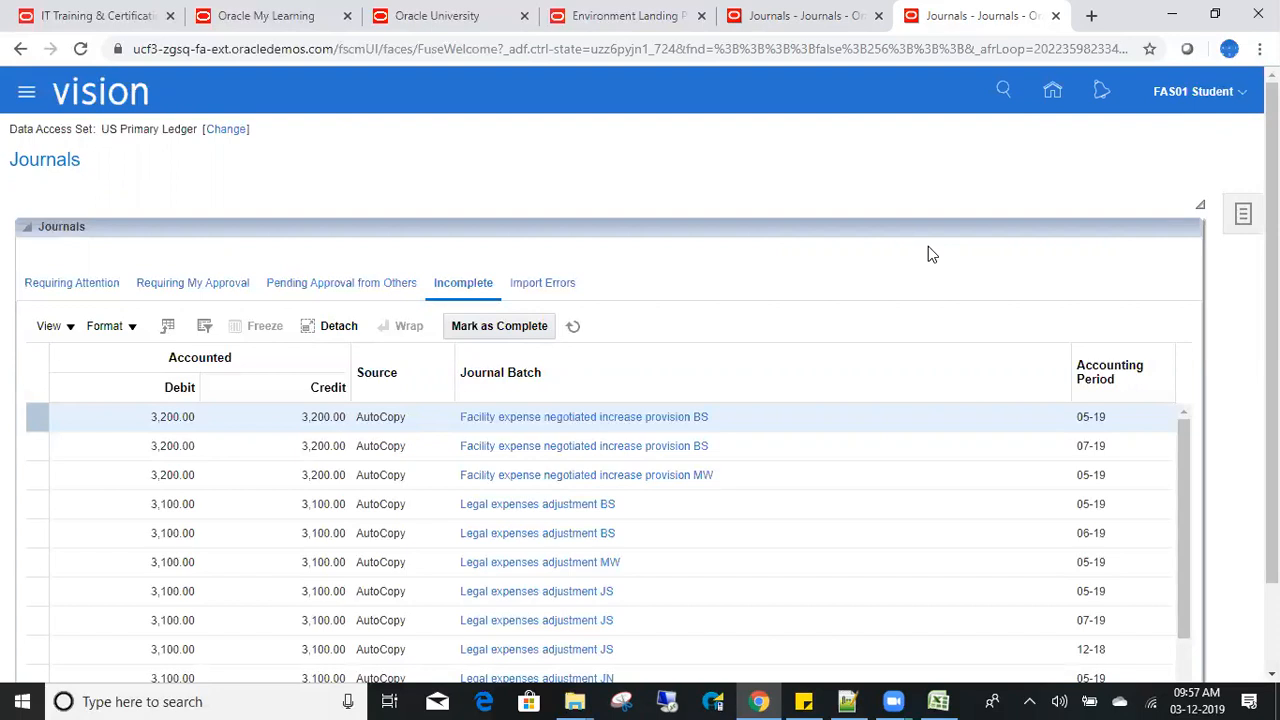
pyautogui.moveTo(1271, 270)
pyautogui.mouseDown()
pyautogui.moveTo(1271, 362)
pyautogui.moveTo(1271, 268)
pyautogui.mouseUp()
pyautogui.click(1052, 92)
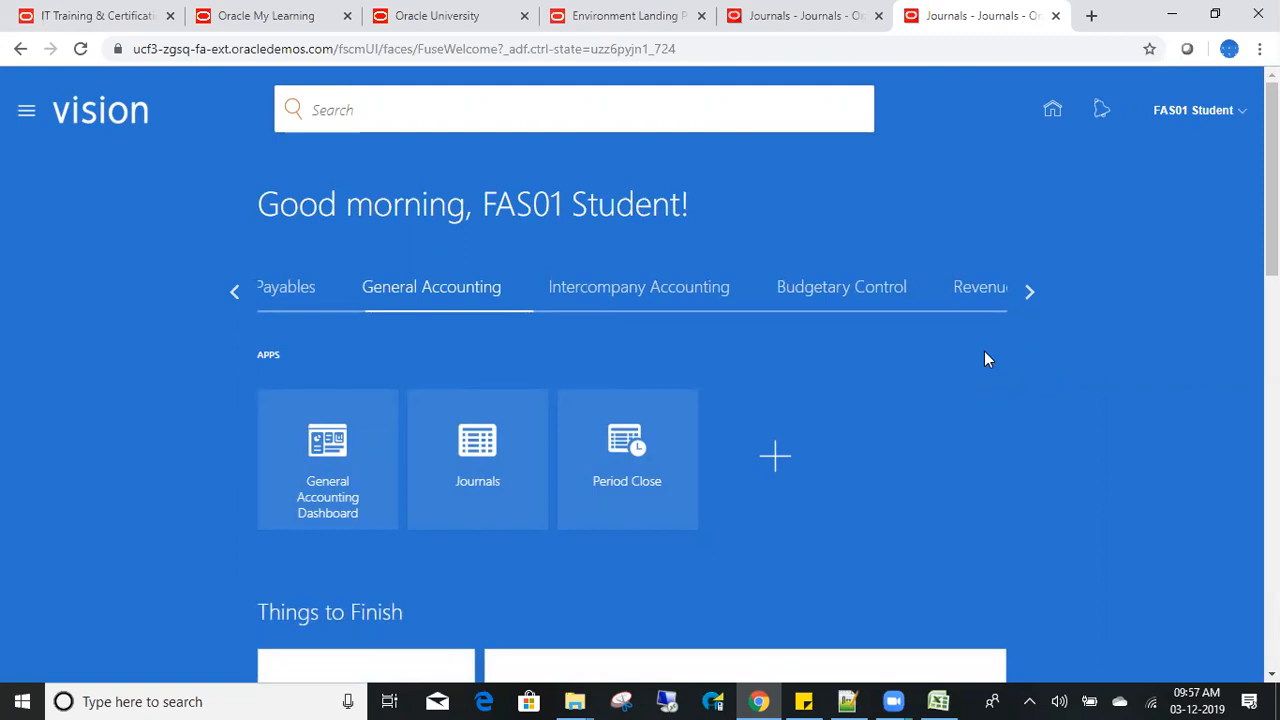
# Open the General Ledger period statuses for US Primary Ledger from Period Close and select period 12-18.
pyautogui.click(632, 457)
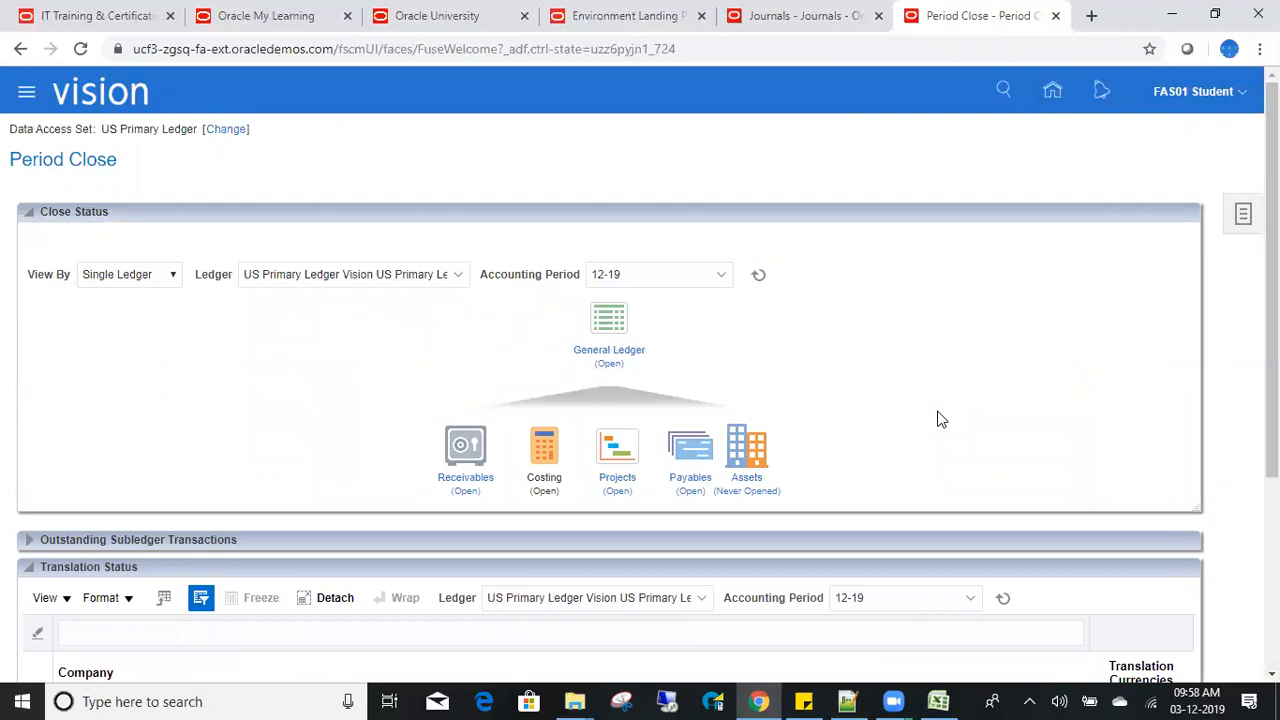
pyautogui.click(610, 350)
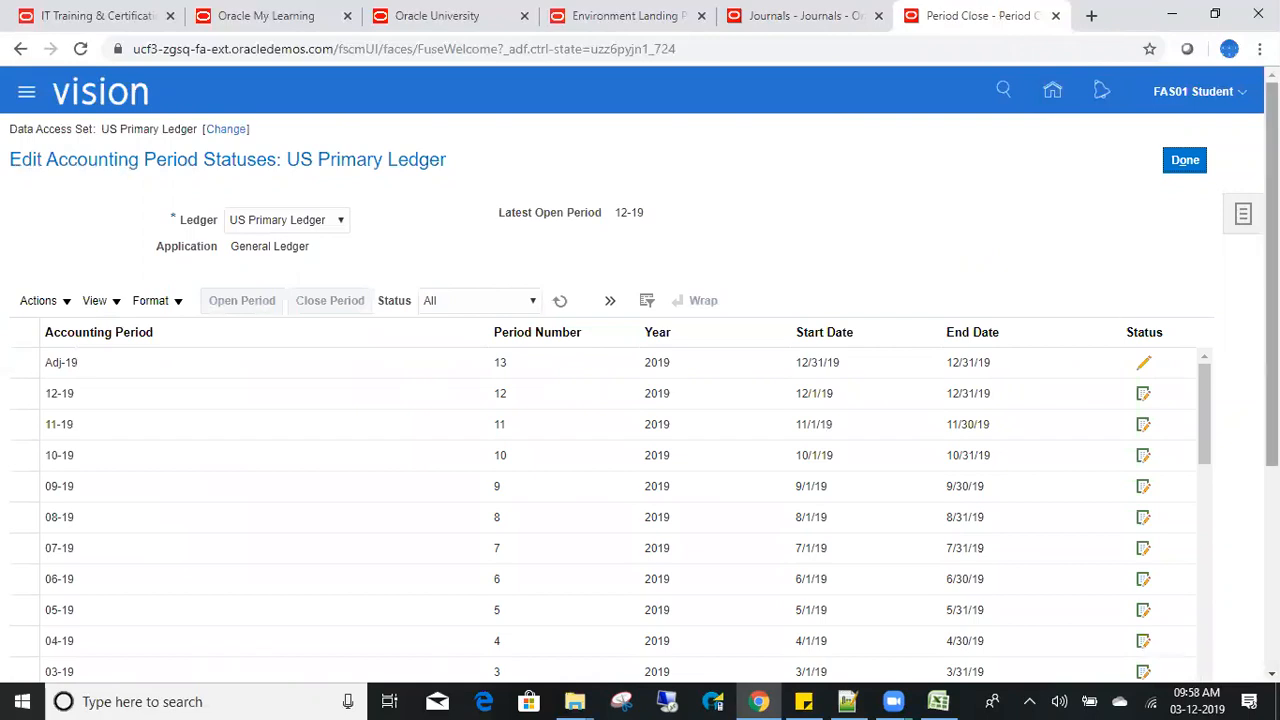
pyautogui.scroll(-3, 1272, 300)
pyautogui.moveTo(1272, 467)
pyautogui.mouseDown()
pyautogui.moveTo(1272, 337)
pyautogui.moveTo(1272, 475)
pyautogui.mouseUp()
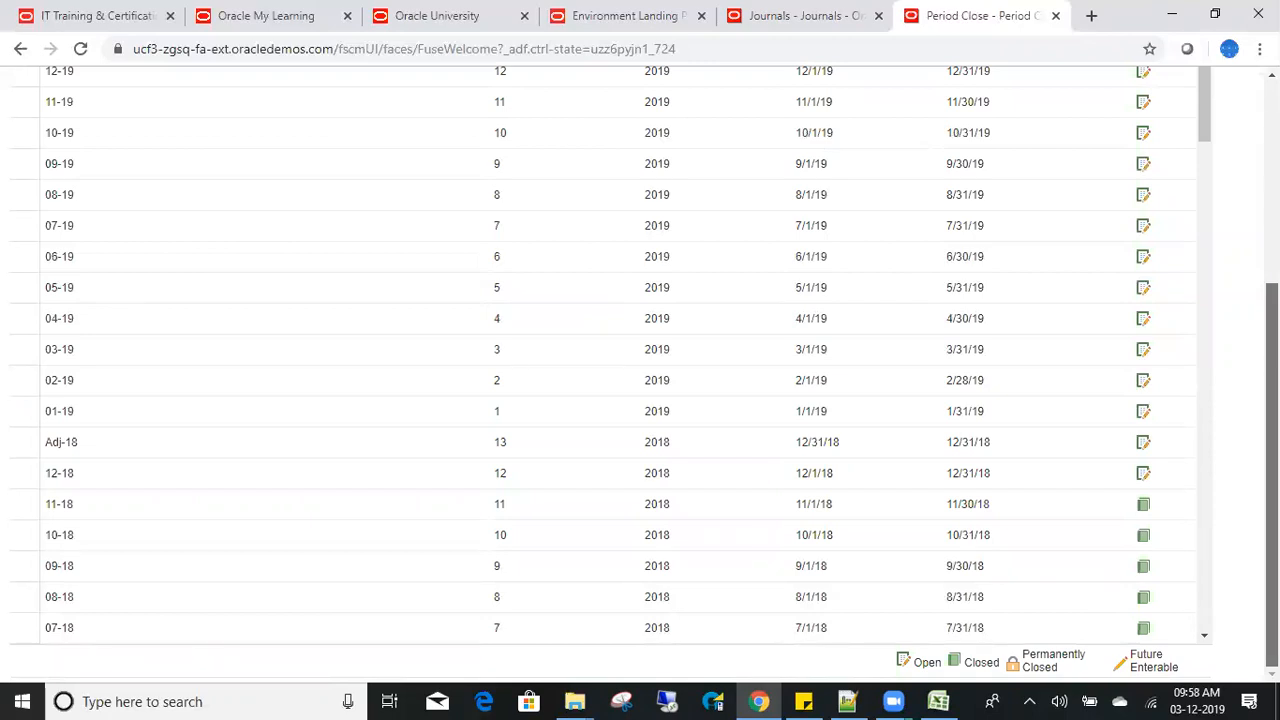
pyautogui.moveTo(1272, 475)
pyautogui.mouseDown()
pyautogui.moveTo(1272, 428)
pyautogui.moveTo(1272, 480)
pyautogui.mouseUp()
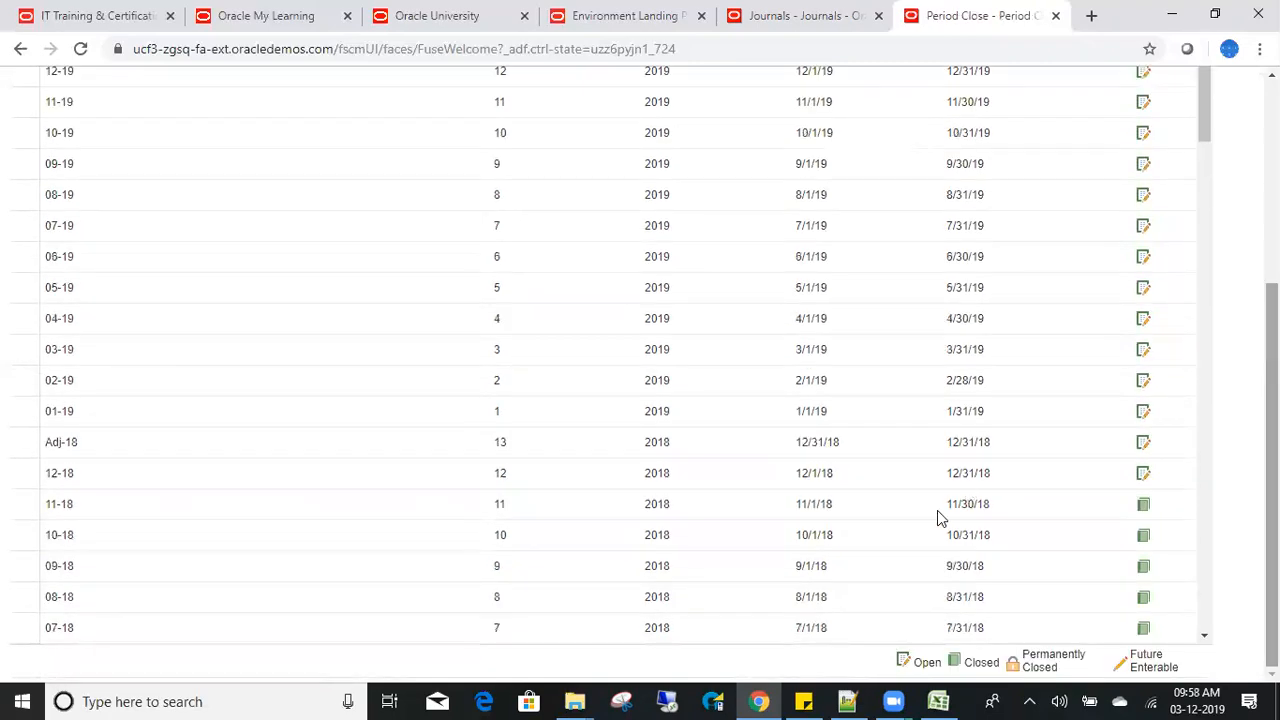
pyautogui.click(1012, 473)
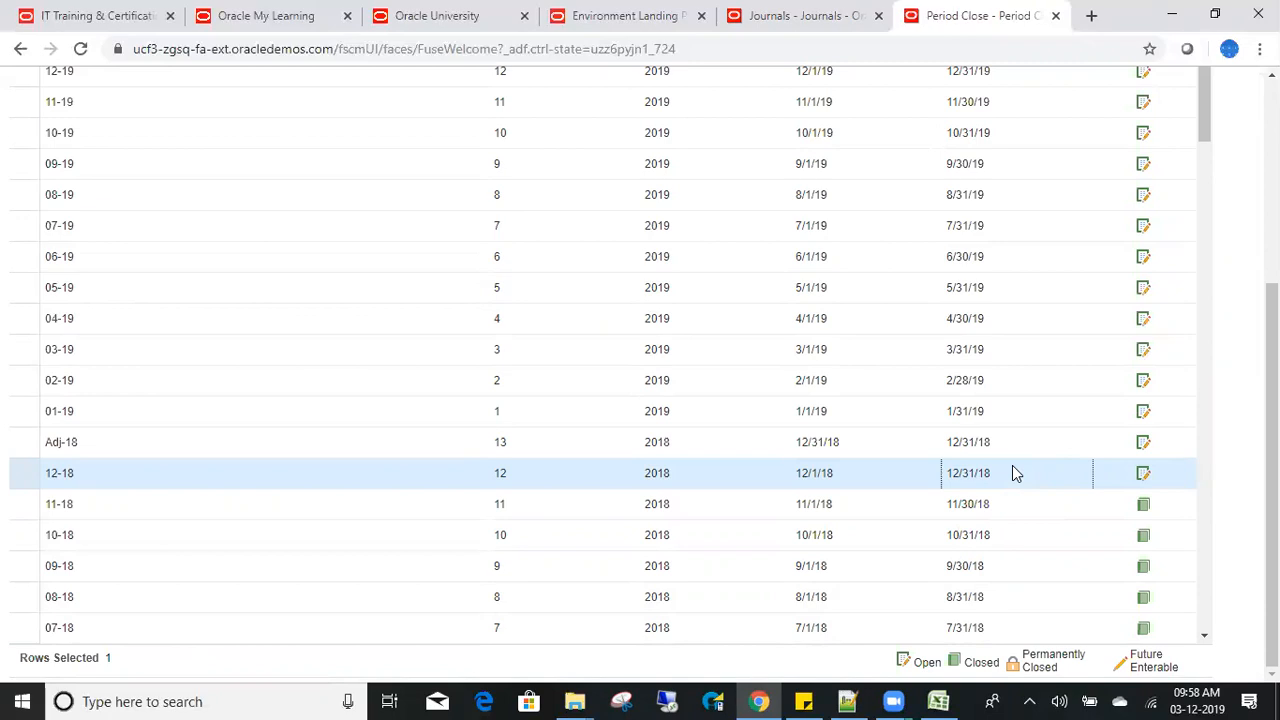
pyautogui.moveTo(1272, 492)
pyautogui.mouseDown()
pyautogui.moveTo(1272, 285)
pyautogui.moveTo(1272, 490)
pyautogui.mouseUp()
pyautogui.moveTo(1272, 430); pyautogui.dragTo(1272, 225)
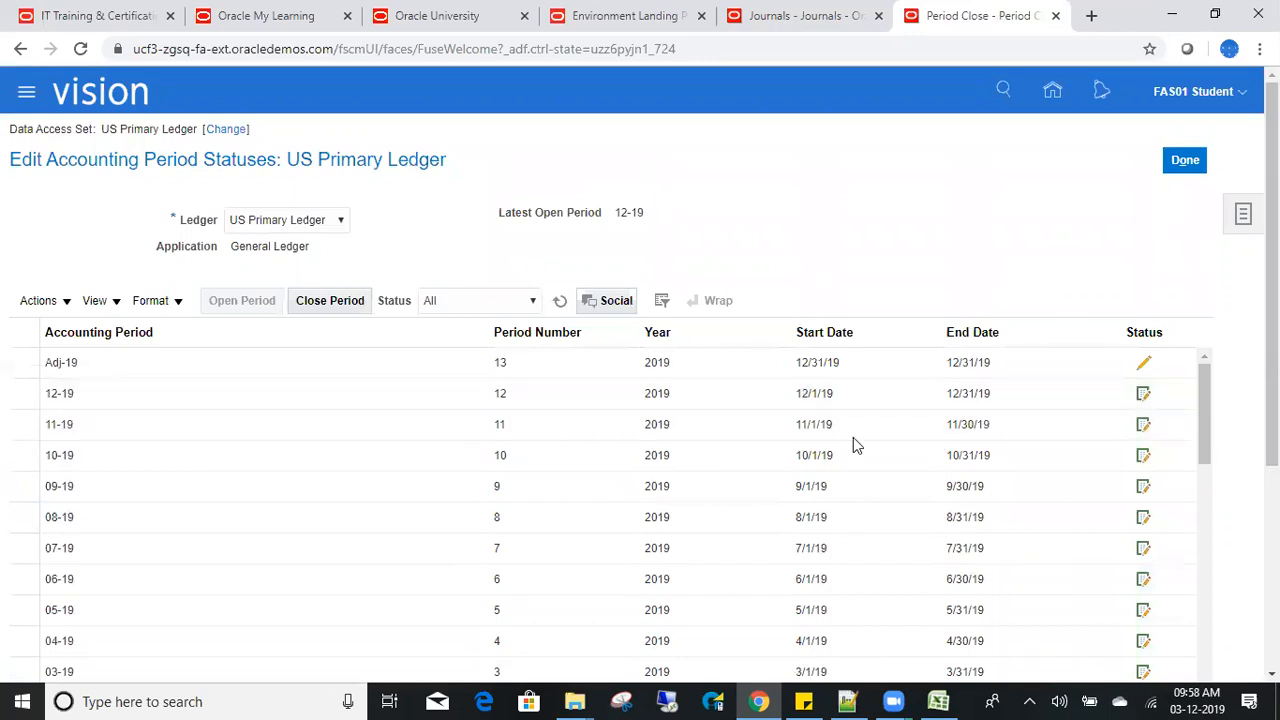
pyautogui.moveTo(1272, 430); pyautogui.dragTo(1272, 607)
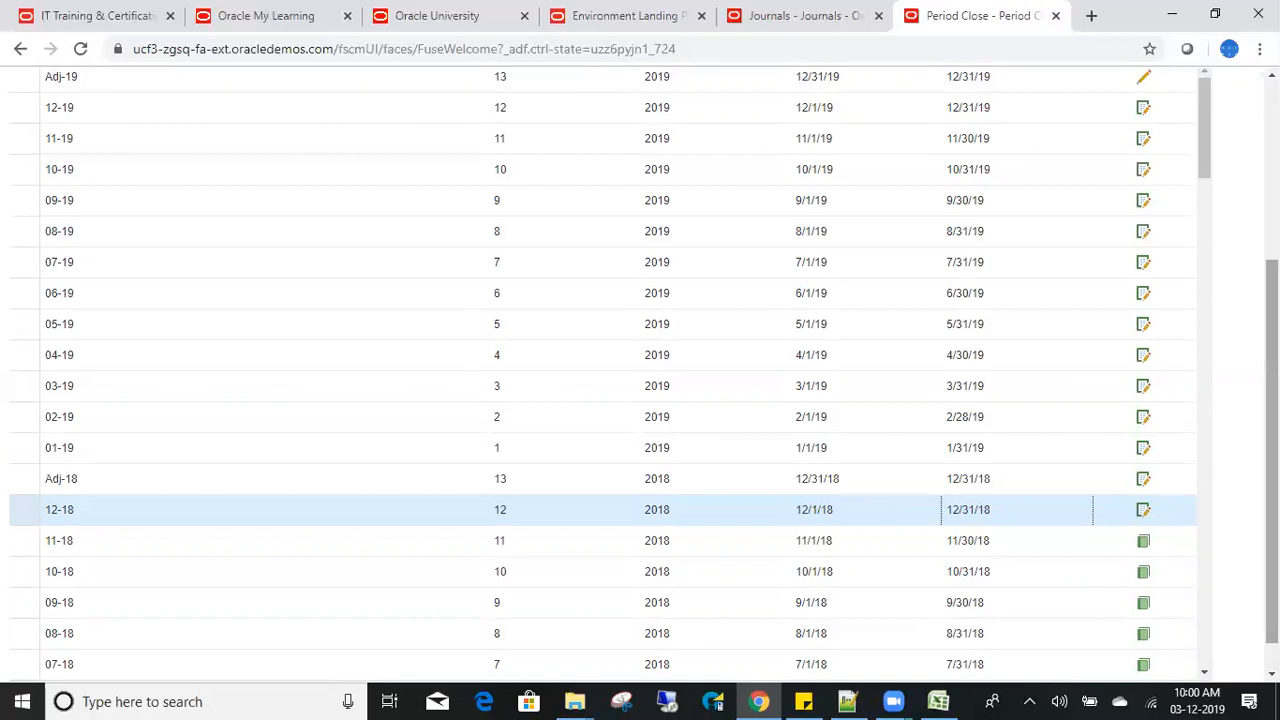
pyautogui.scroll(3, 351, 445)
# Close period 12-18, accepting the warning that Payables, Receivables and Projects periods remain open.
pyautogui.click(333, 303)
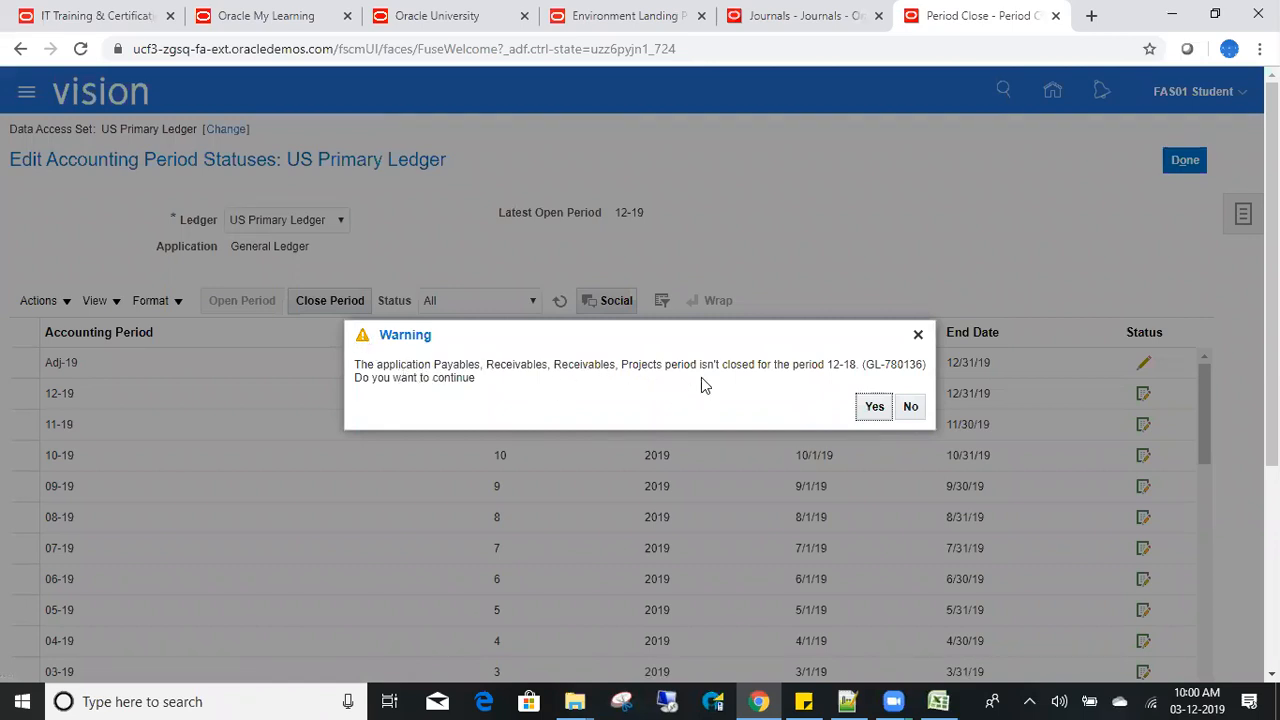
pyautogui.click(872, 407)
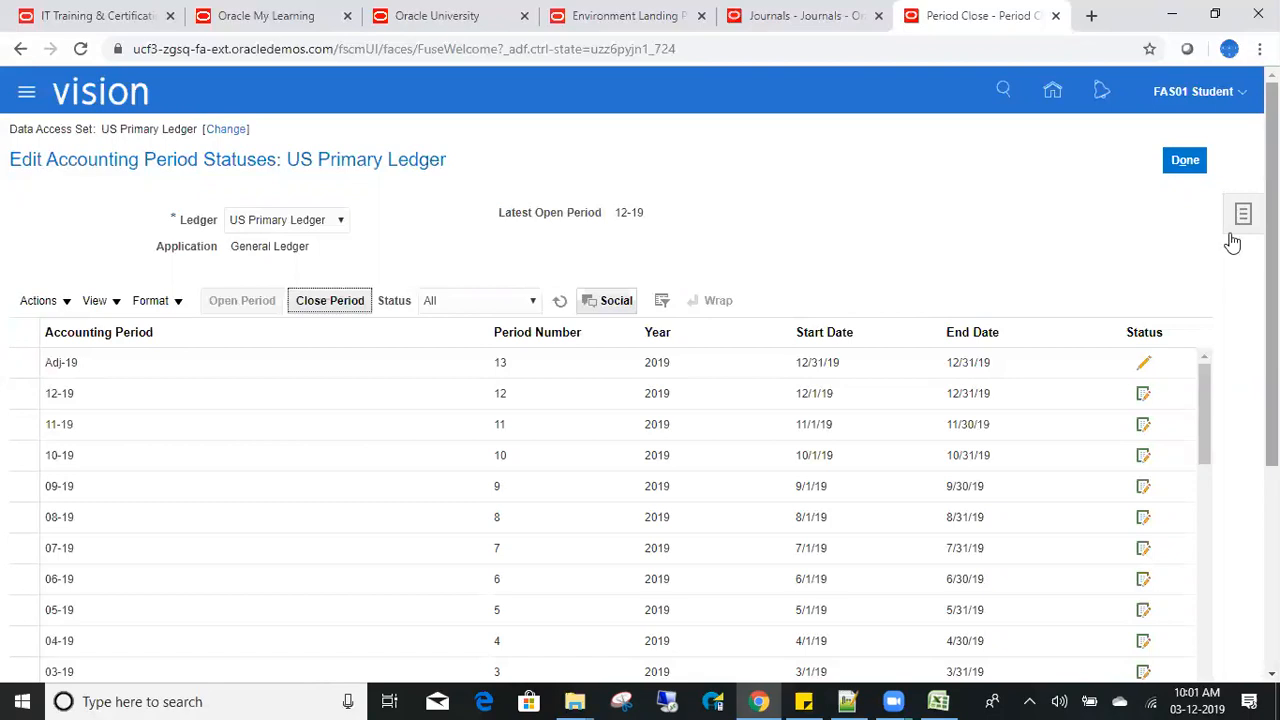
# Refresh the period list and confirm 12-18 now shows the Closed status.
pyautogui.scroll(-3, 1272, 300)
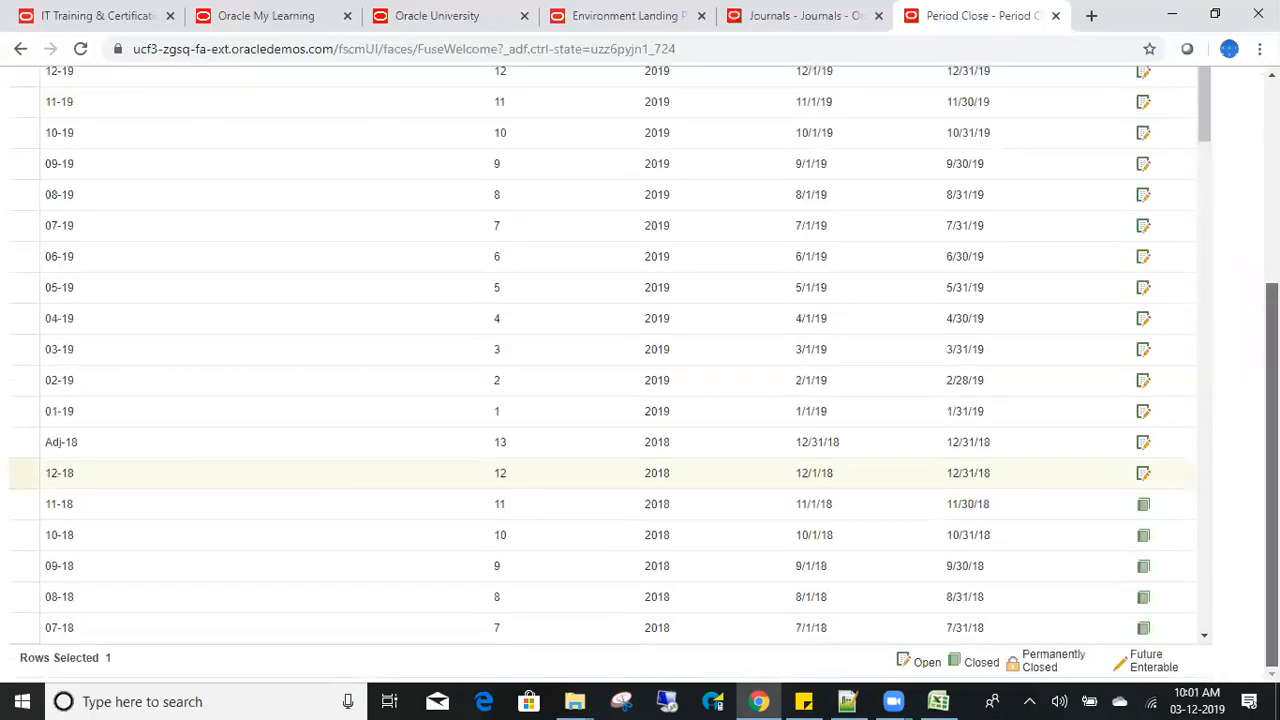
pyautogui.scroll(5, 560, 302)
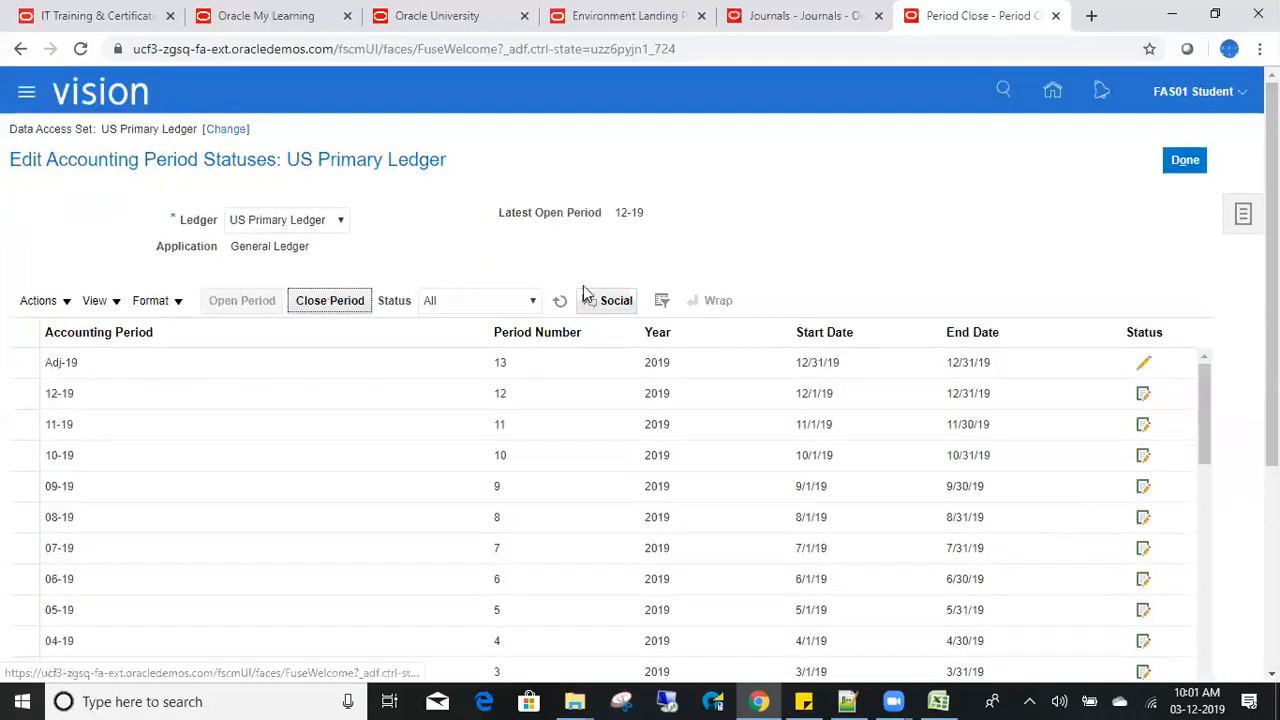
pyautogui.click(560, 301)
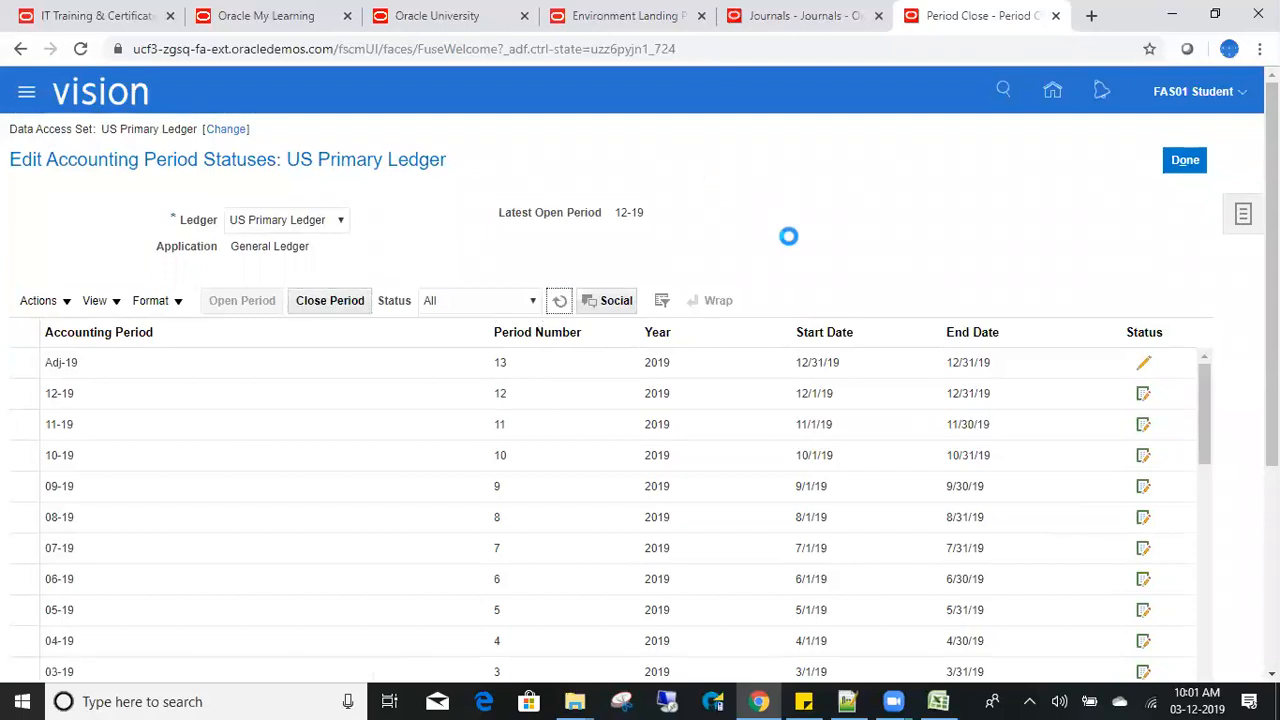
pyautogui.scroll(-3, 789, 245)
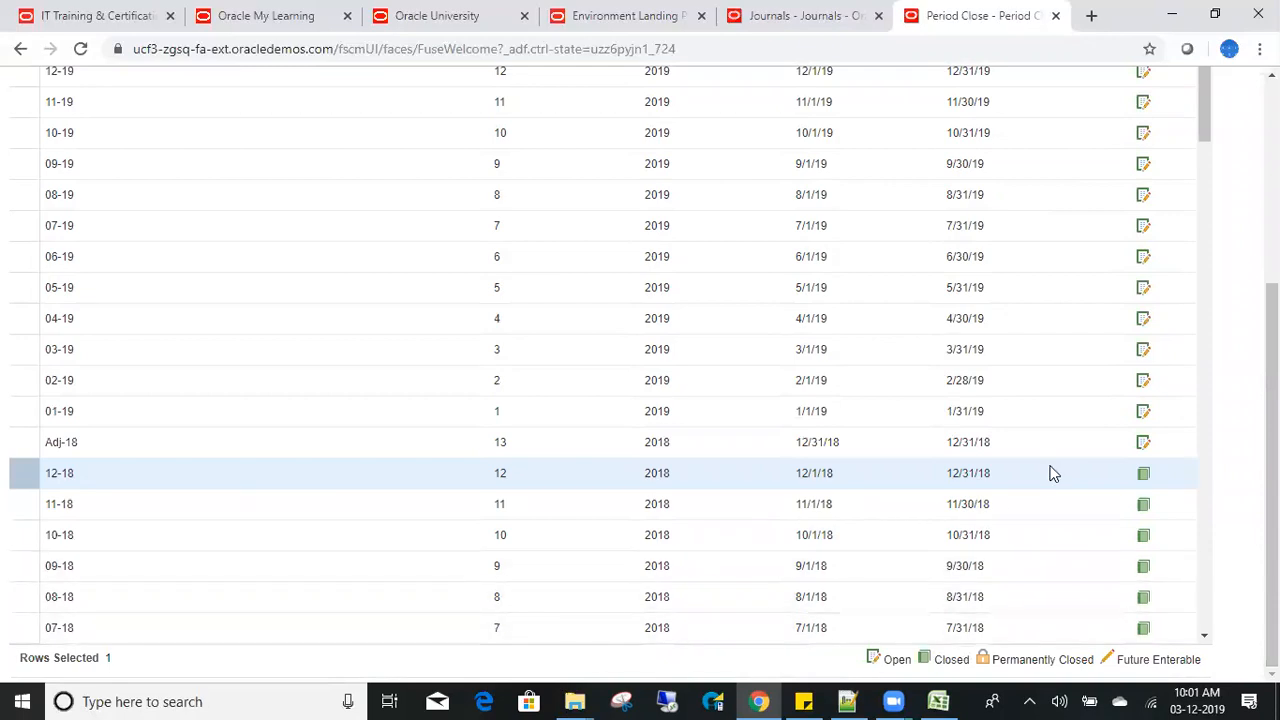
pyautogui.scroll(3, 640, 366)
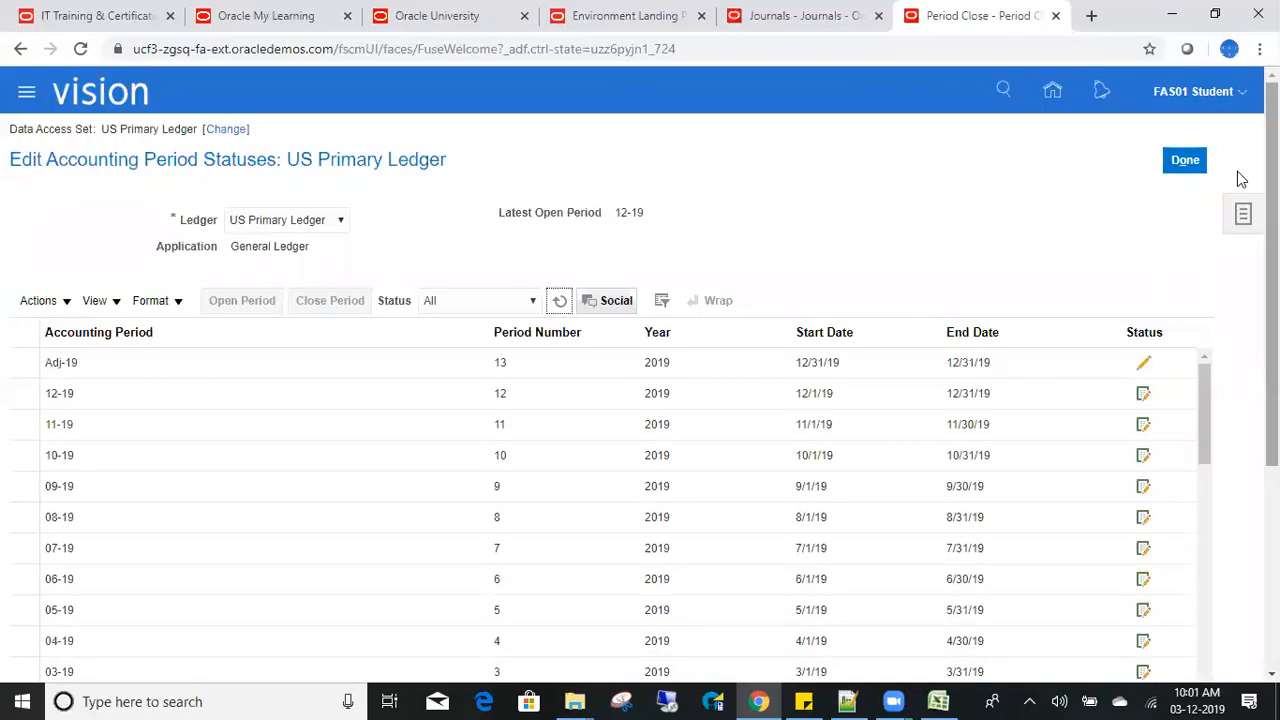
pyautogui.scroll(-3, 1046, 580)
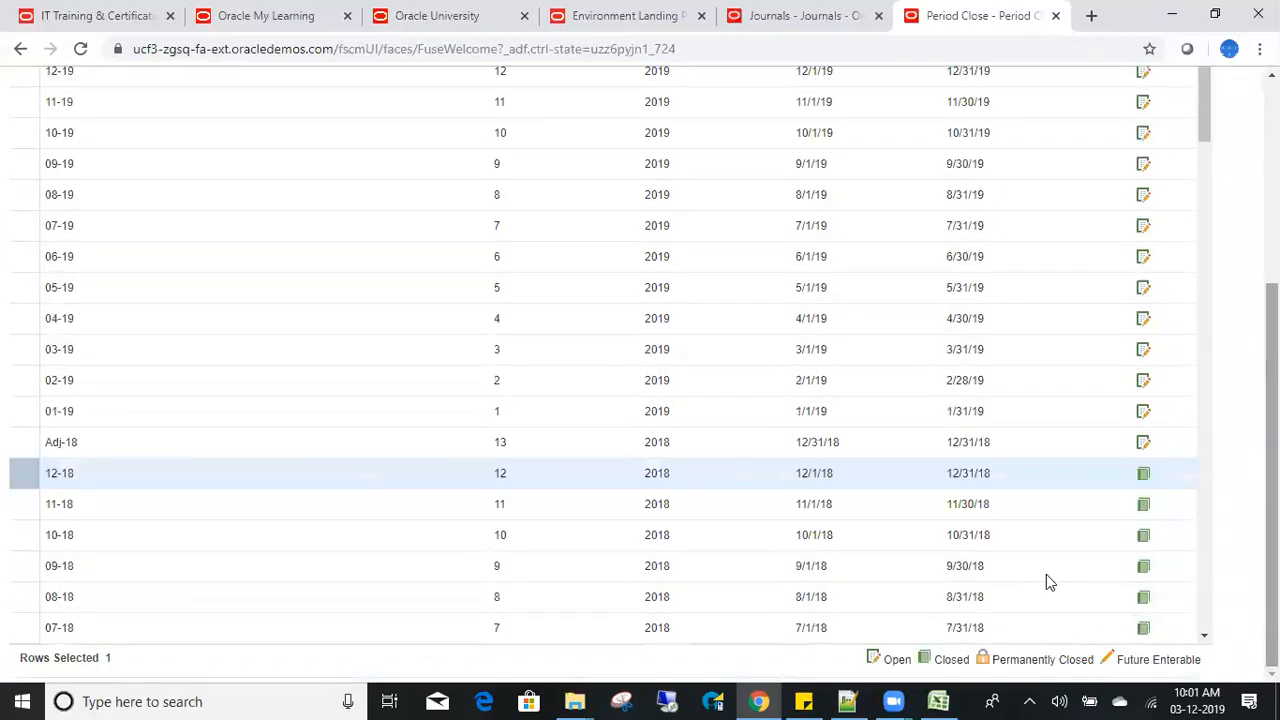
# Select period 11-18 and review the surrounding period statuses, with Adj-18 still Open.
pyautogui.click(996, 502)
pyautogui.scroll(5, 996, 502)
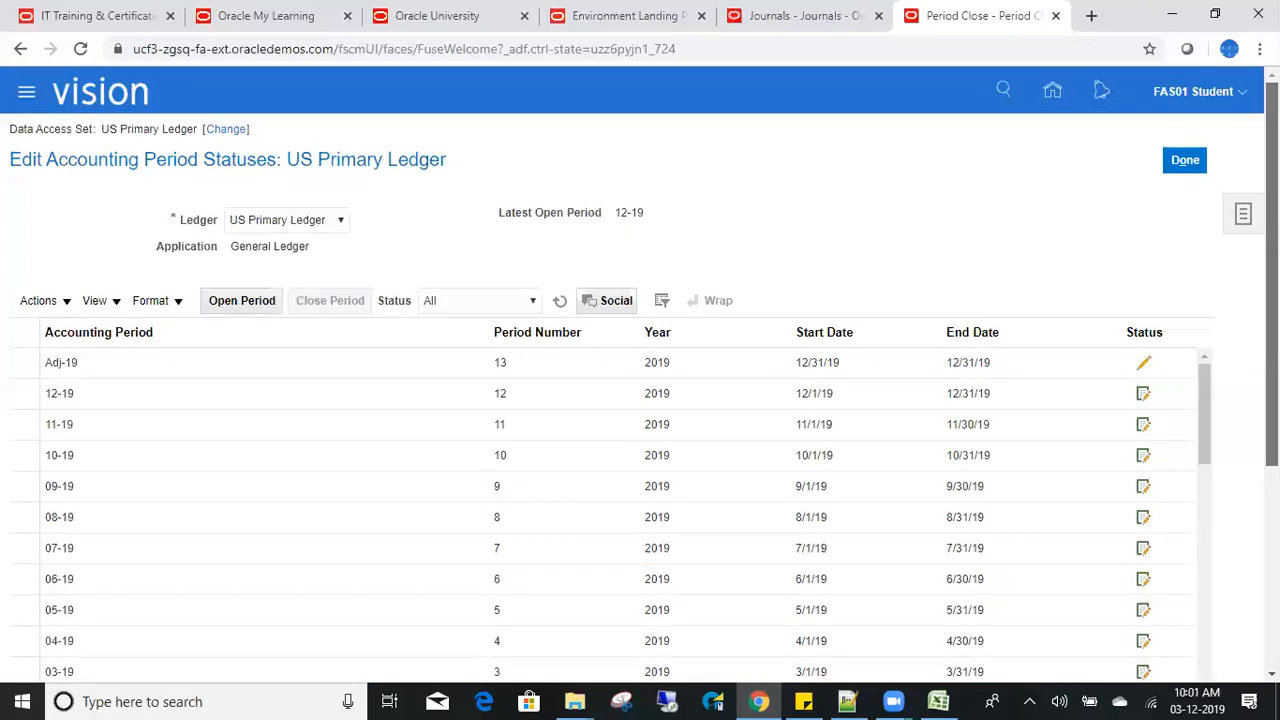
pyautogui.scroll(-3, 497, 240)
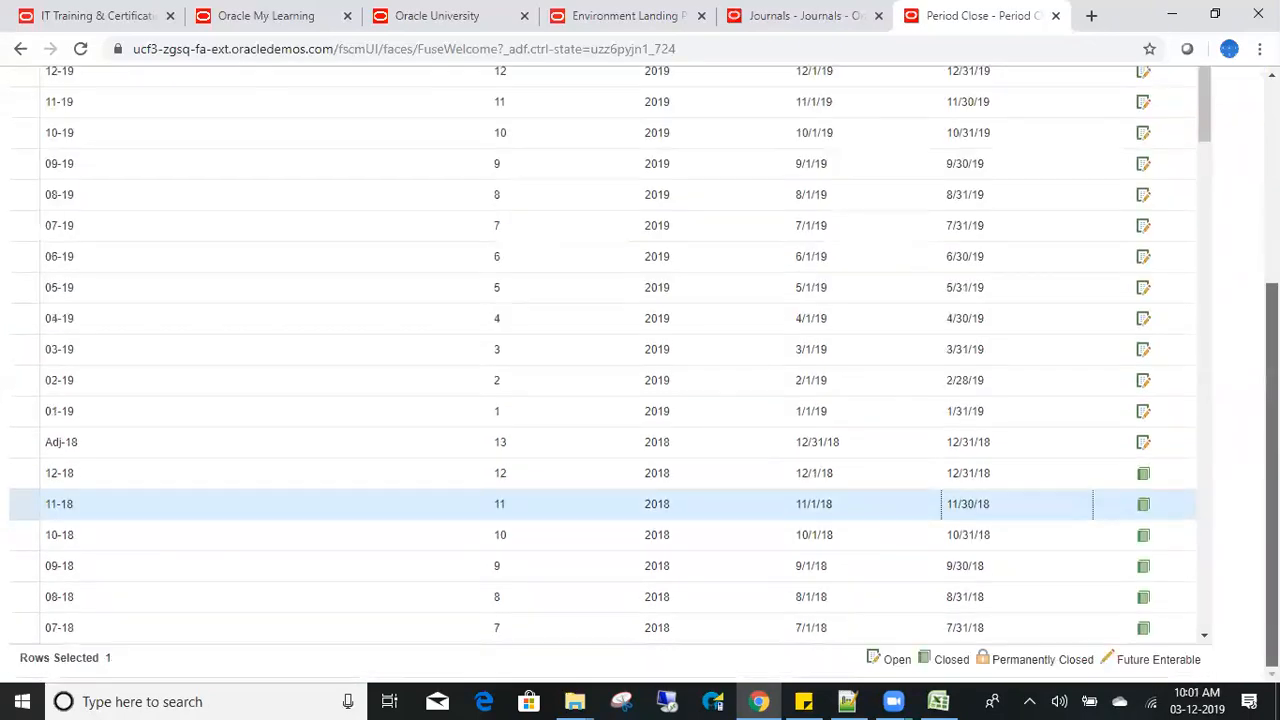
pyautogui.scroll(3, 497, 240)
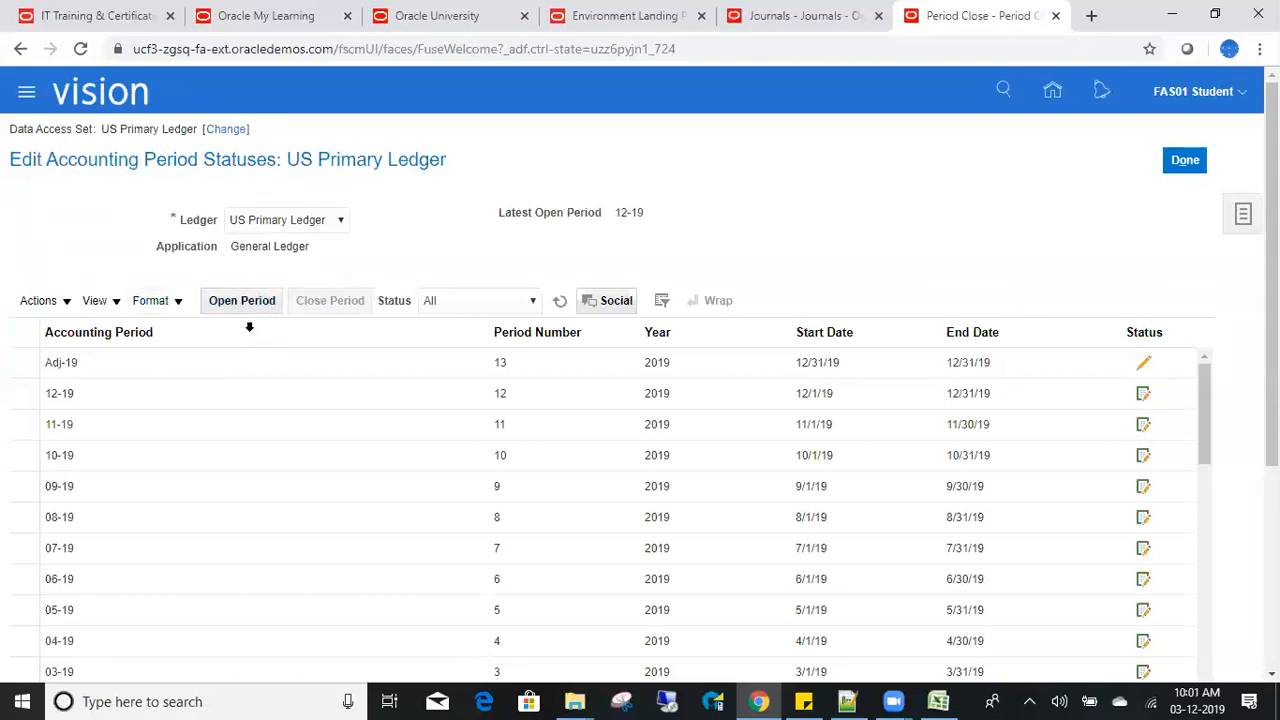
pyautogui.scroll(-3, 657, 330)
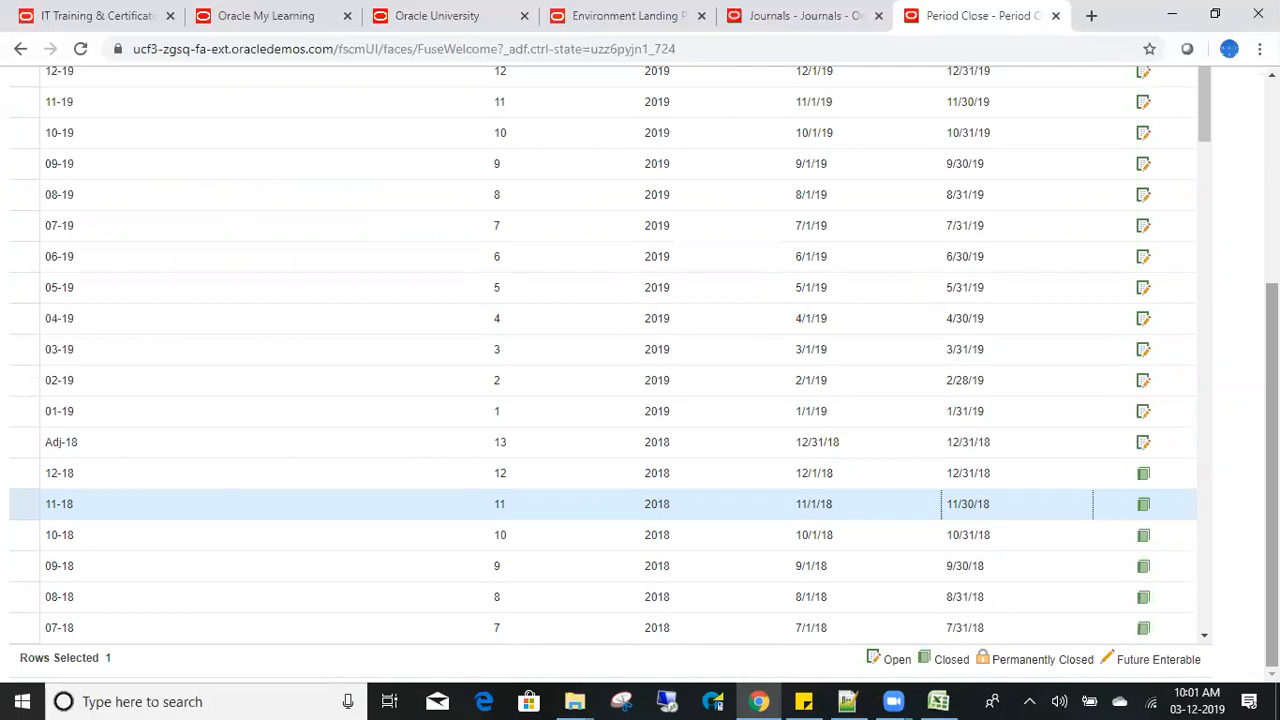
pyautogui.scroll(3, 640, 380)
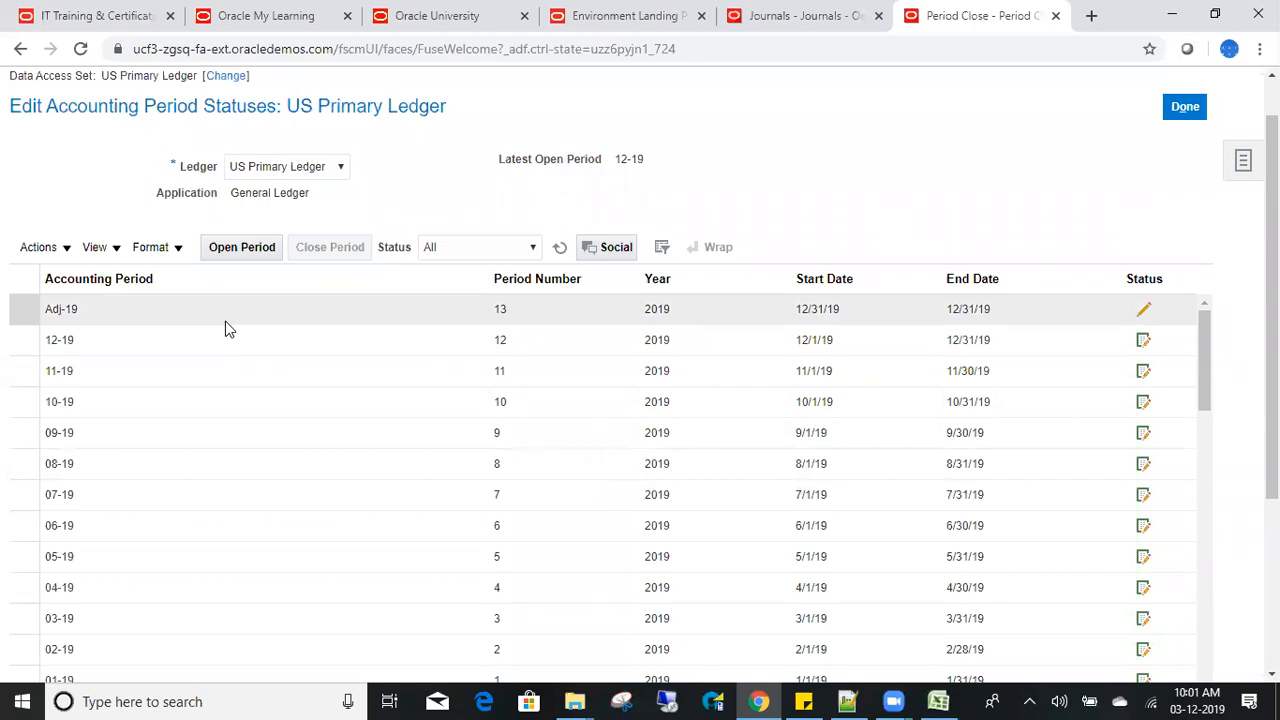
pyautogui.moveTo(1272, 230); pyautogui.dragTo(1272, 398)
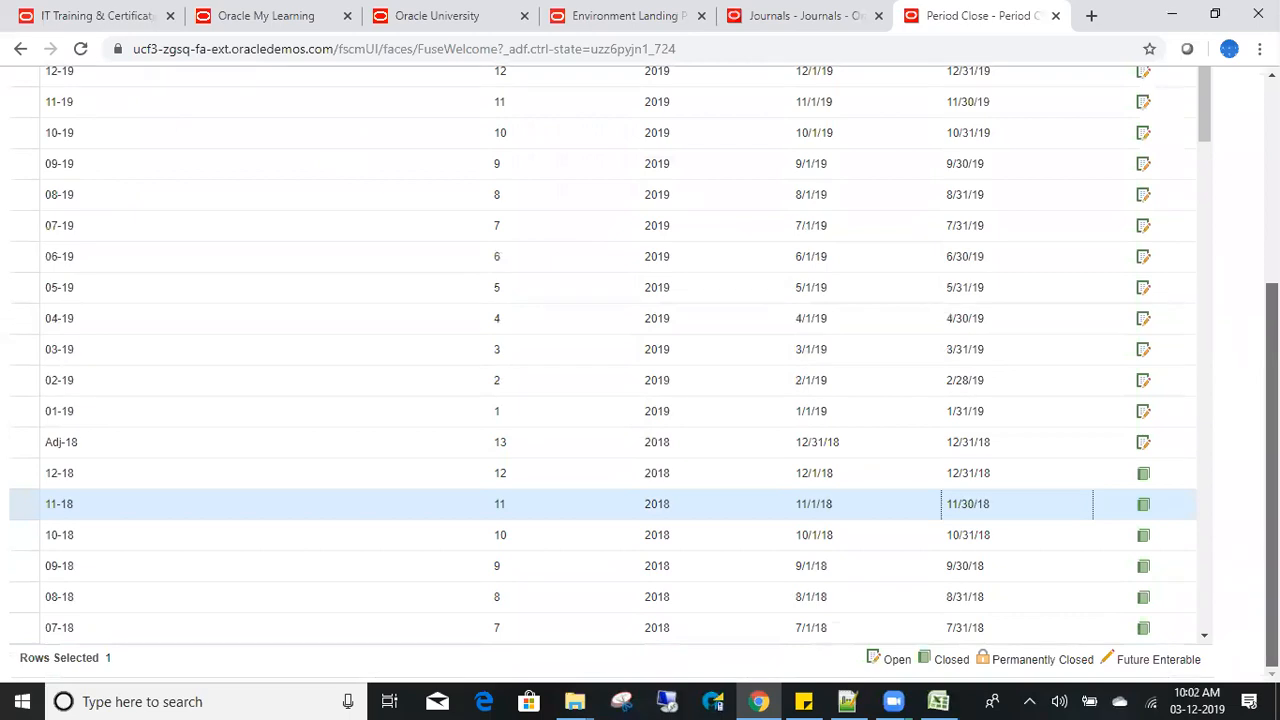
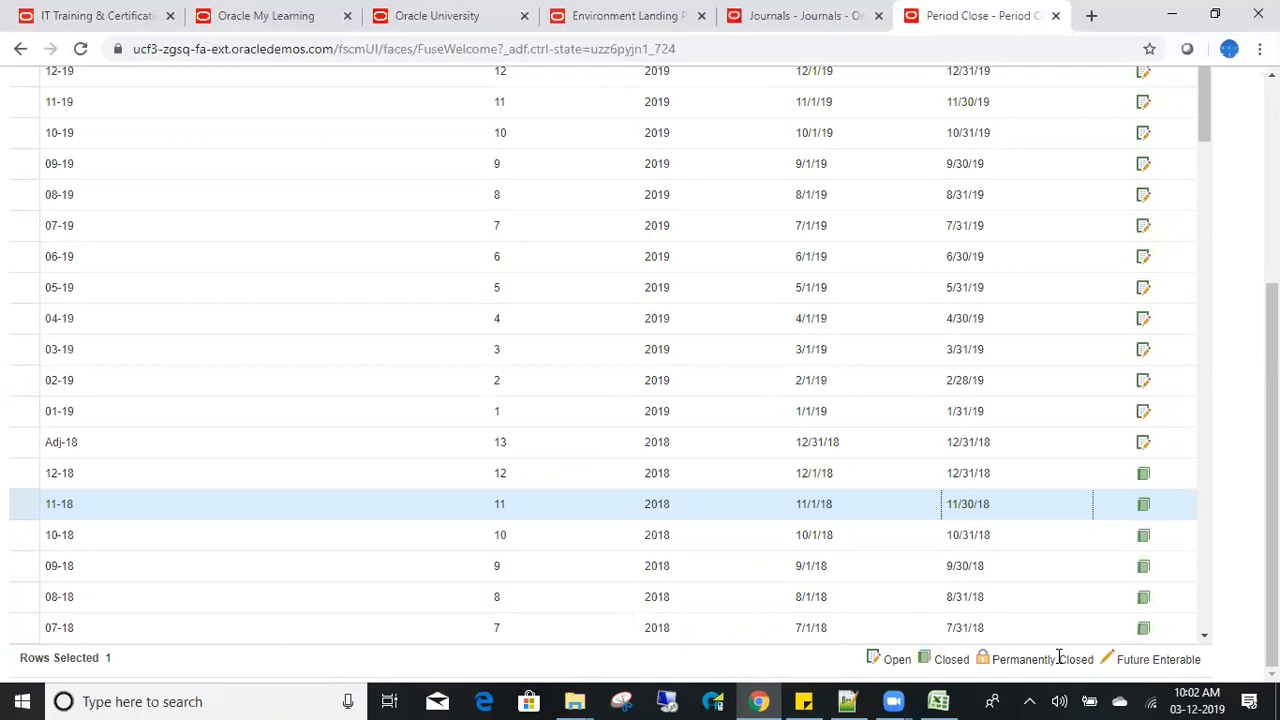
# Finish reviewing the period statuses and return to the US Primary Ledger Period Close overview.
pyautogui.scroll(1, 1272, 420)
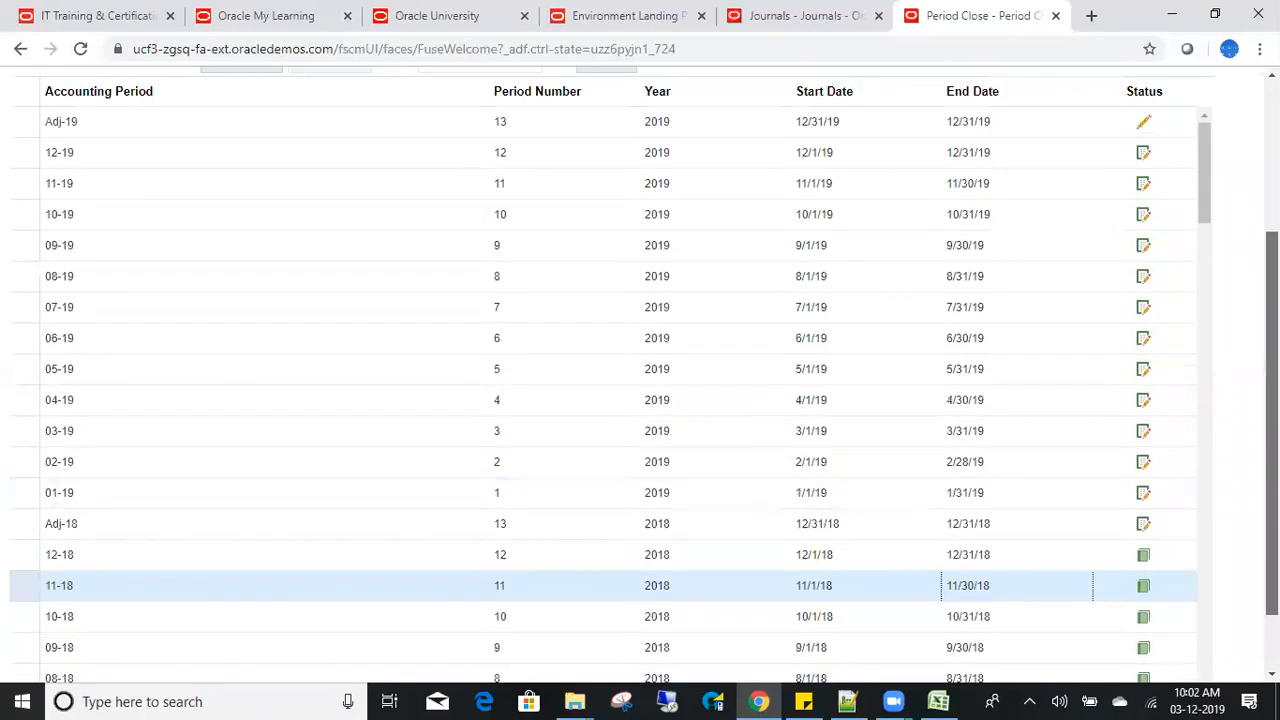
pyautogui.scroll(3, 1272, 420)
pyautogui.click(1185, 160)
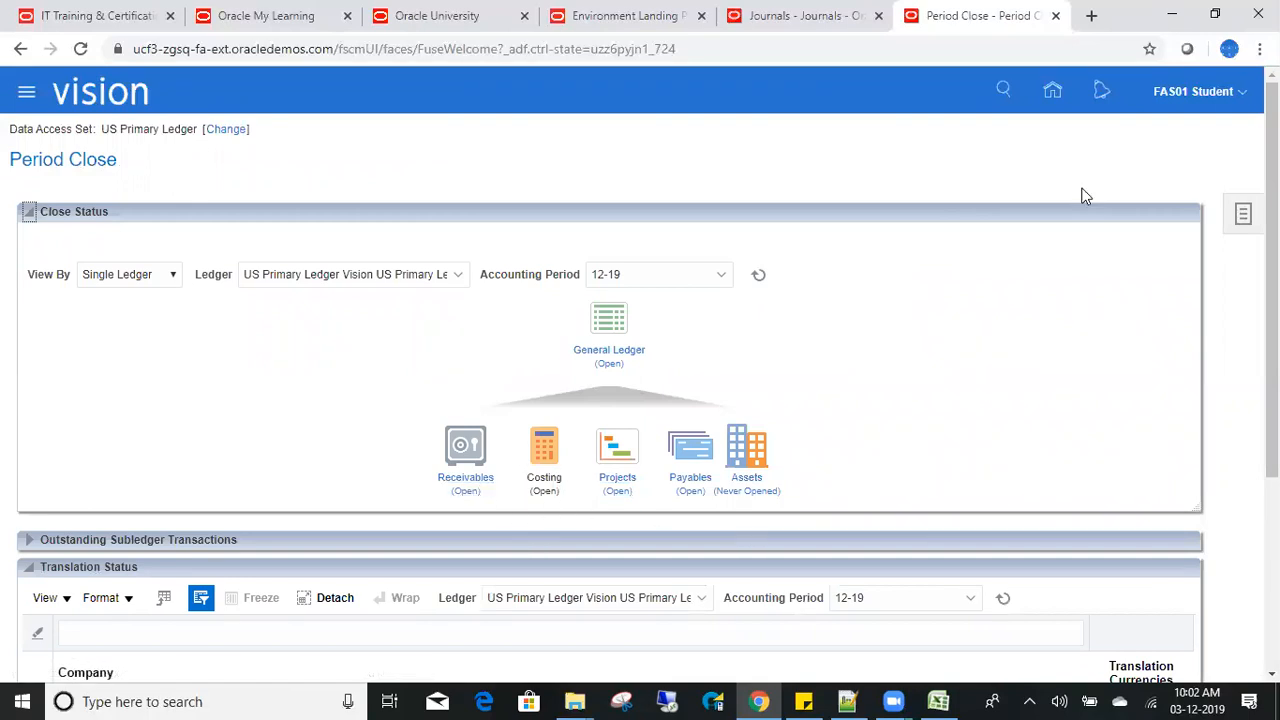
# Go to the Home page and open Scheduled Processes from the Tools work areas.
pyautogui.click(1052, 91)
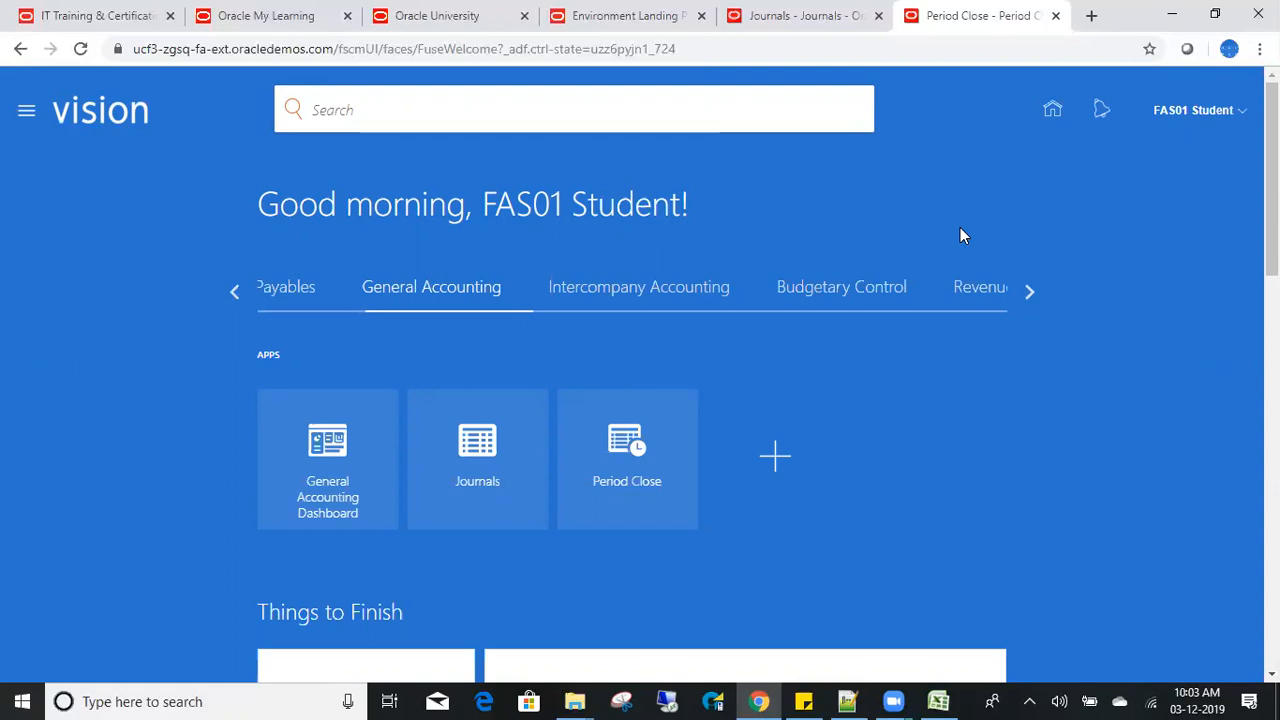
pyautogui.moveTo(1272, 190)
pyautogui.mouseDown()
pyautogui.moveTo(1272, 459)
pyautogui.moveTo(1272, 188)
pyautogui.mouseUp()
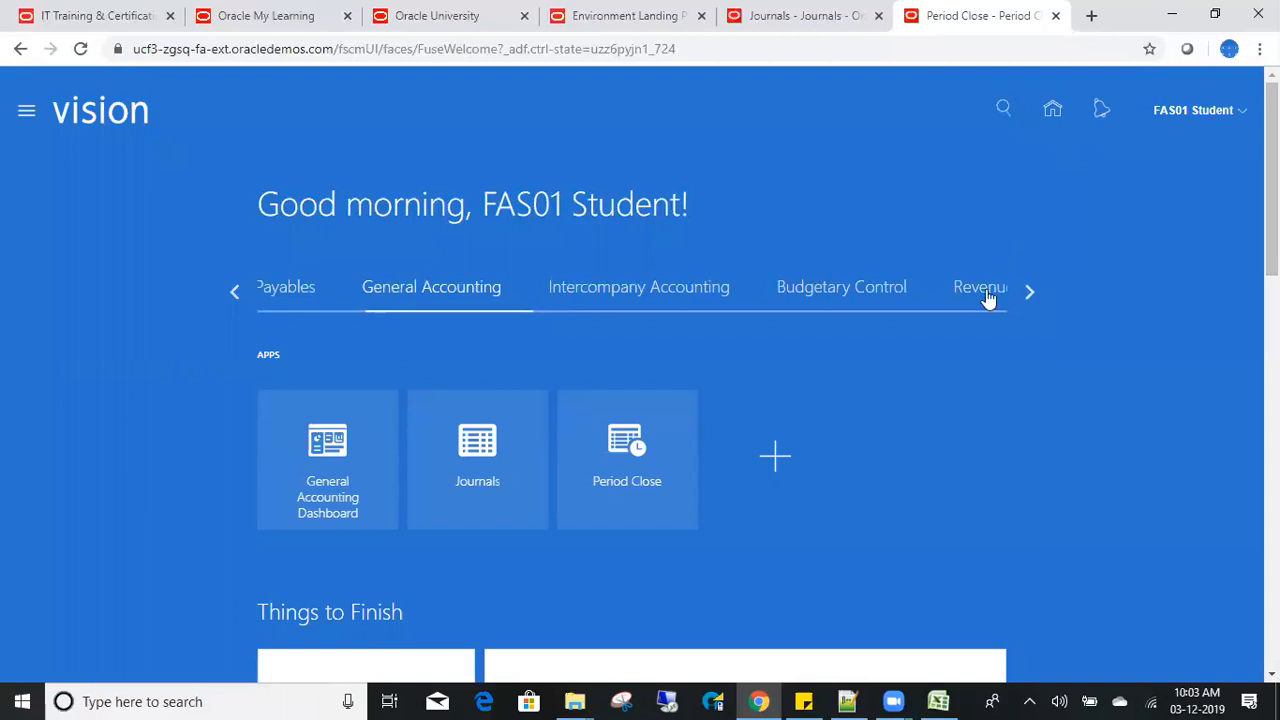
pyautogui.click(1028, 293)
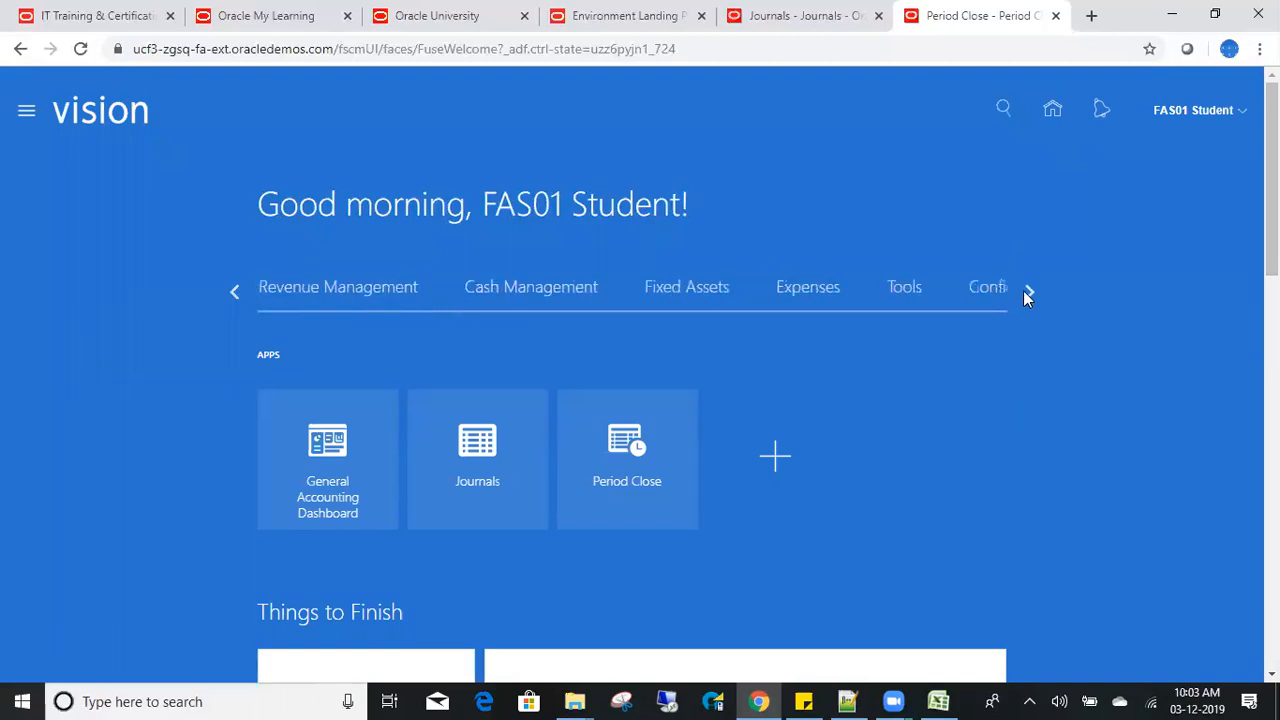
pyautogui.click(900, 290)
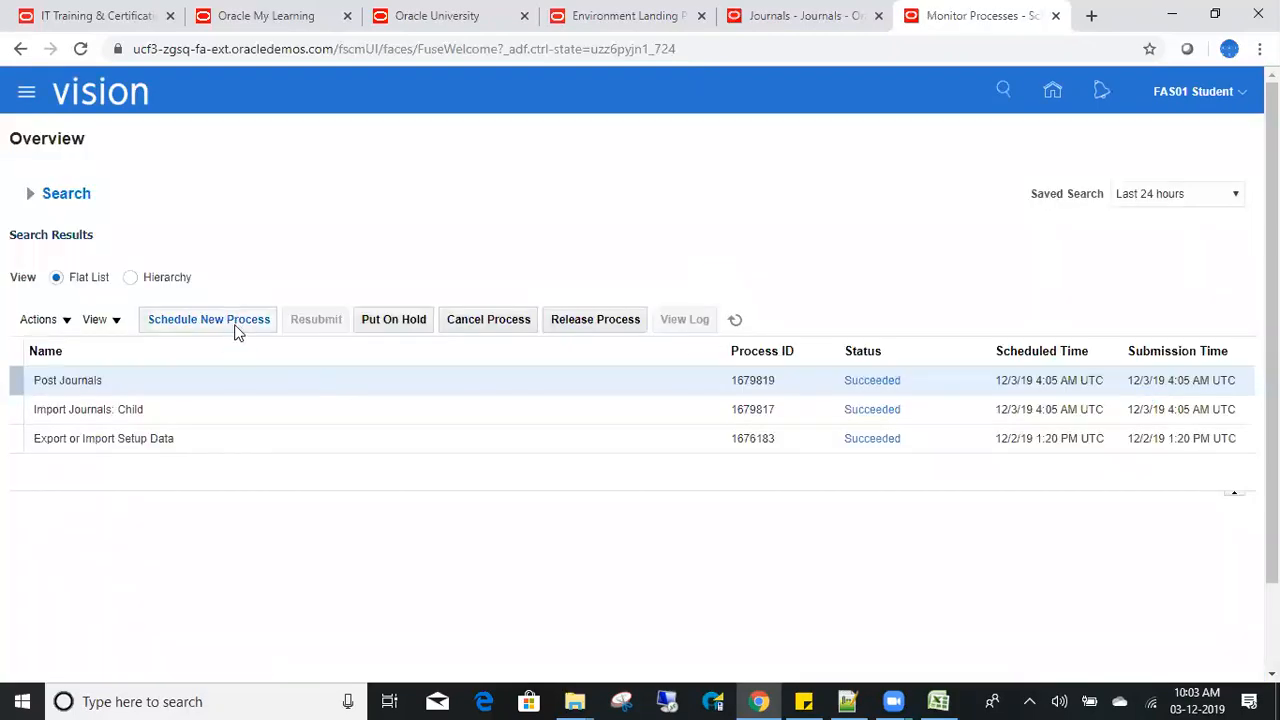
# Schedule a new Permanently Close General Ledger Period process.
pyautogui.click(228, 330)
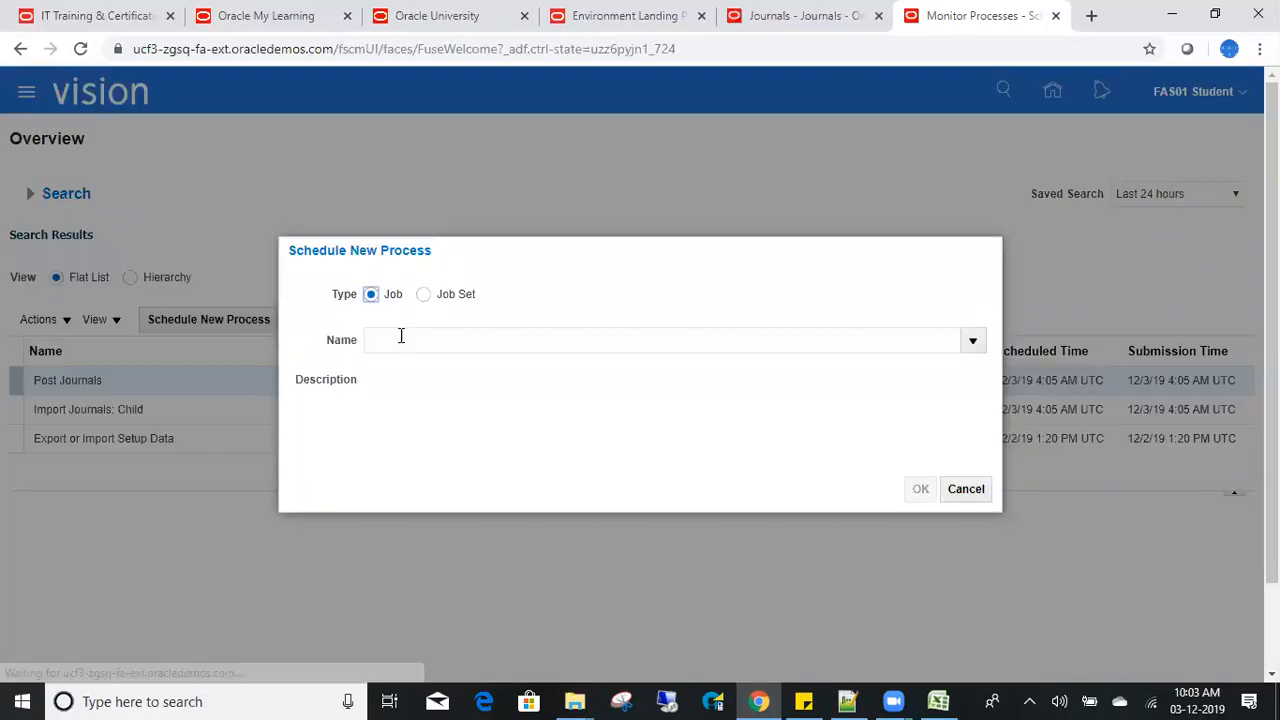
pyautogui.click(449, 341)
pyautogui.write('Perman')
pyautogui.press('Tab')
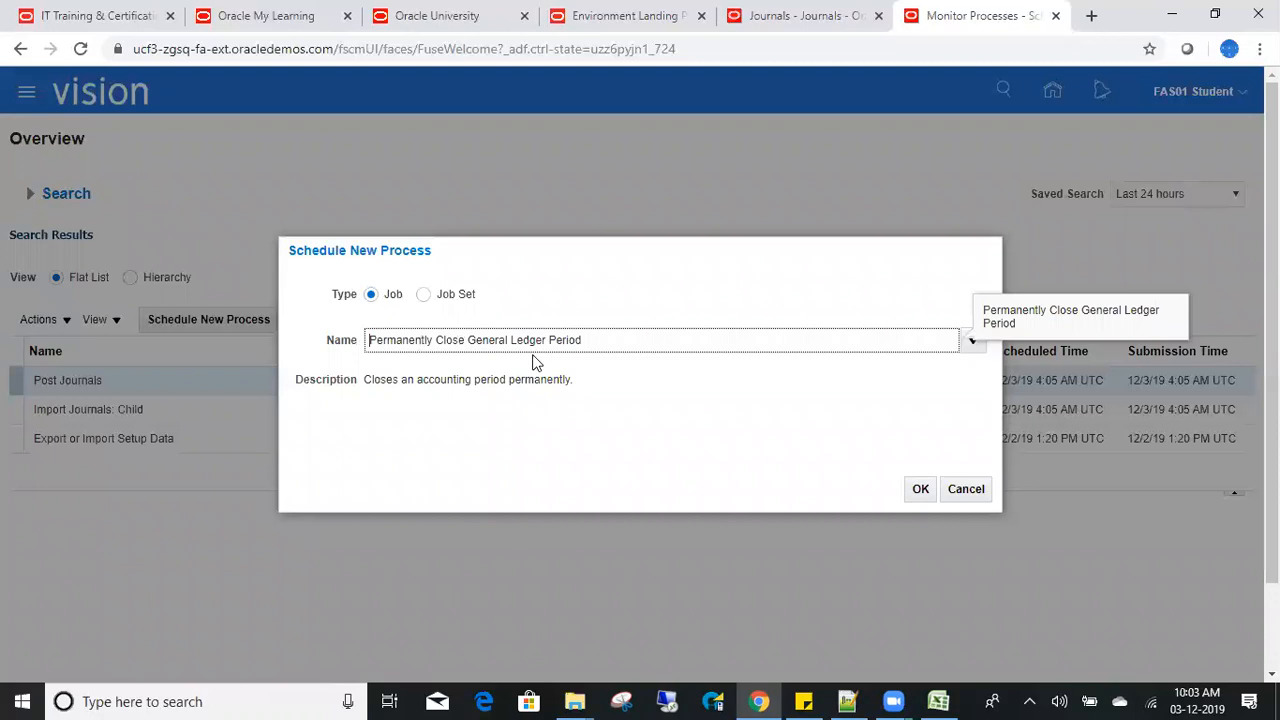
pyautogui.click(920, 489)
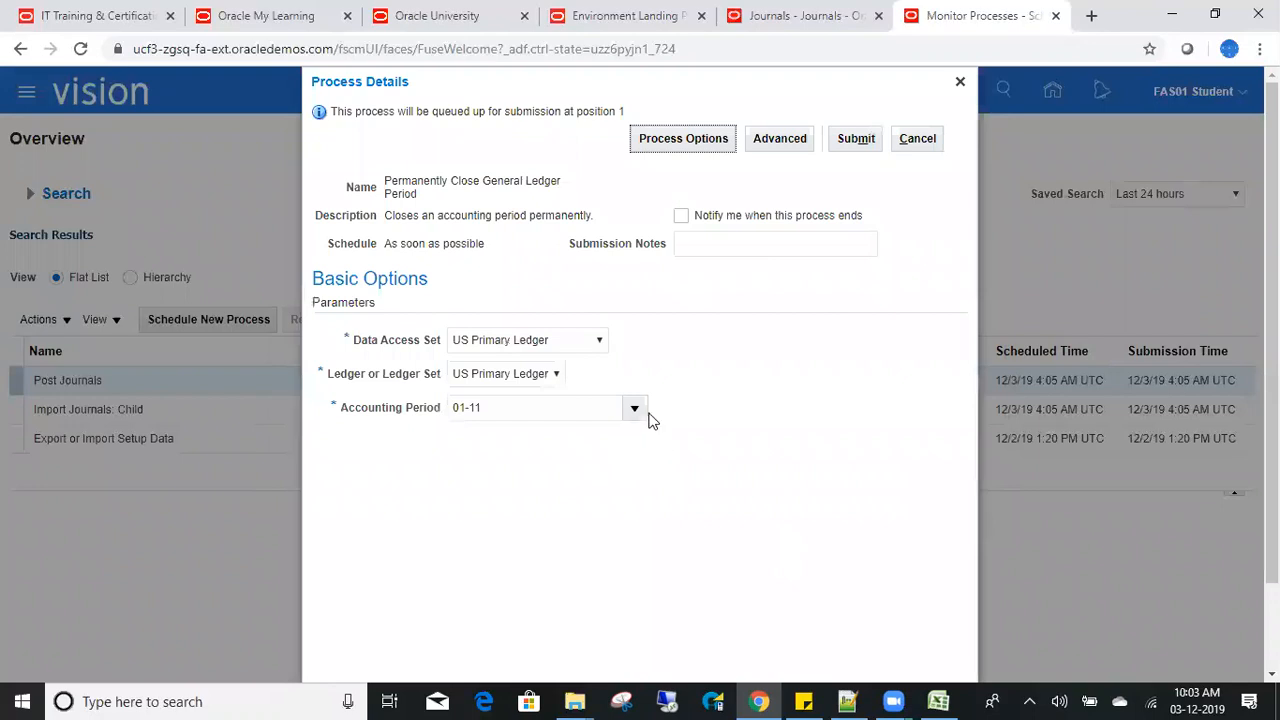
# Set the accounting period to 01-11 and submit the process.
pyautogui.click(635, 410)
pyautogui.moveTo(640, 112)
pyautogui.mouseDown()
pyautogui.moveTo(647, 352)
pyautogui.moveTo(643, 108)
pyautogui.mouseUp()
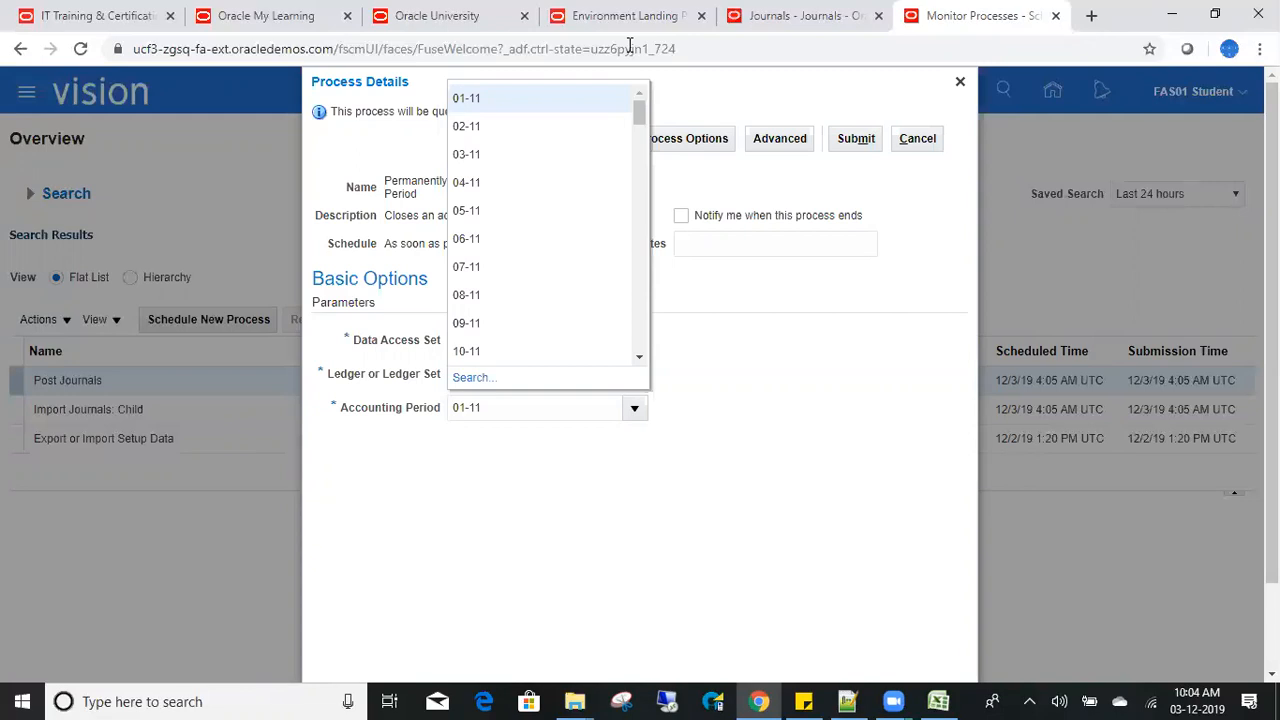
pyautogui.click(583, 357)
pyautogui.click(860, 140)
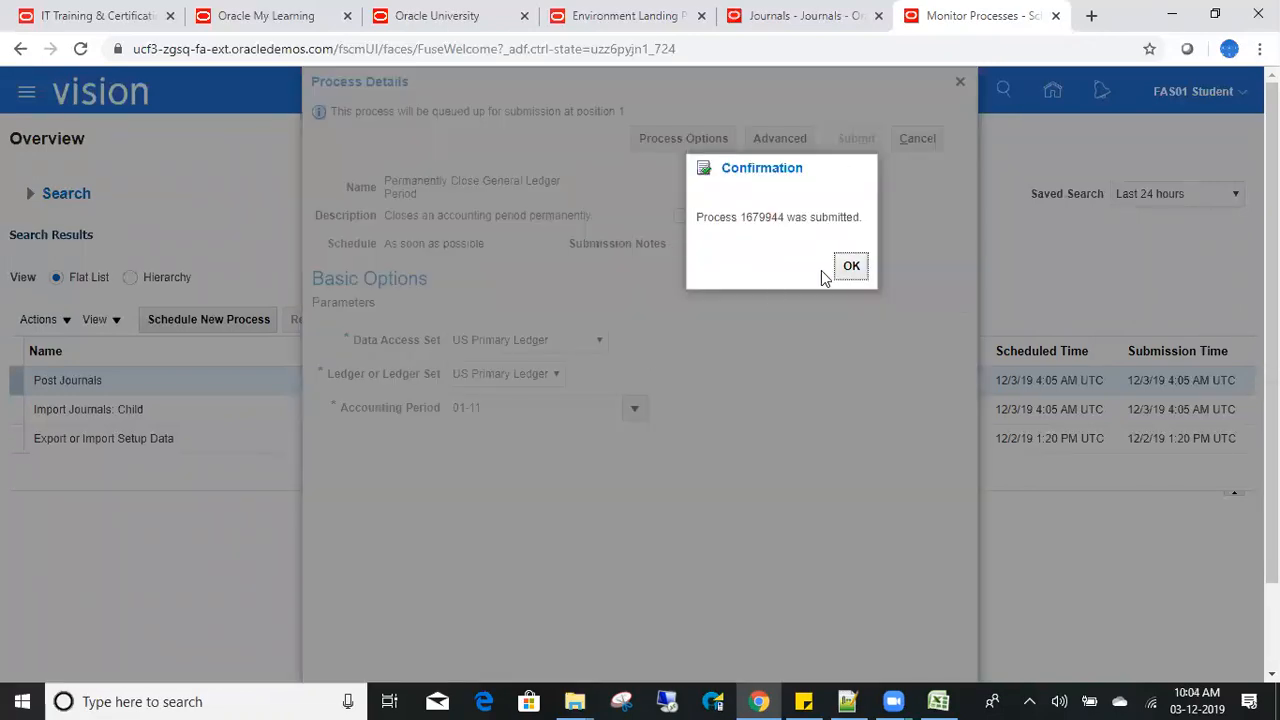
# Acknowledge the submission of process 1679944 and refresh the process list.
pyautogui.click(849, 268)
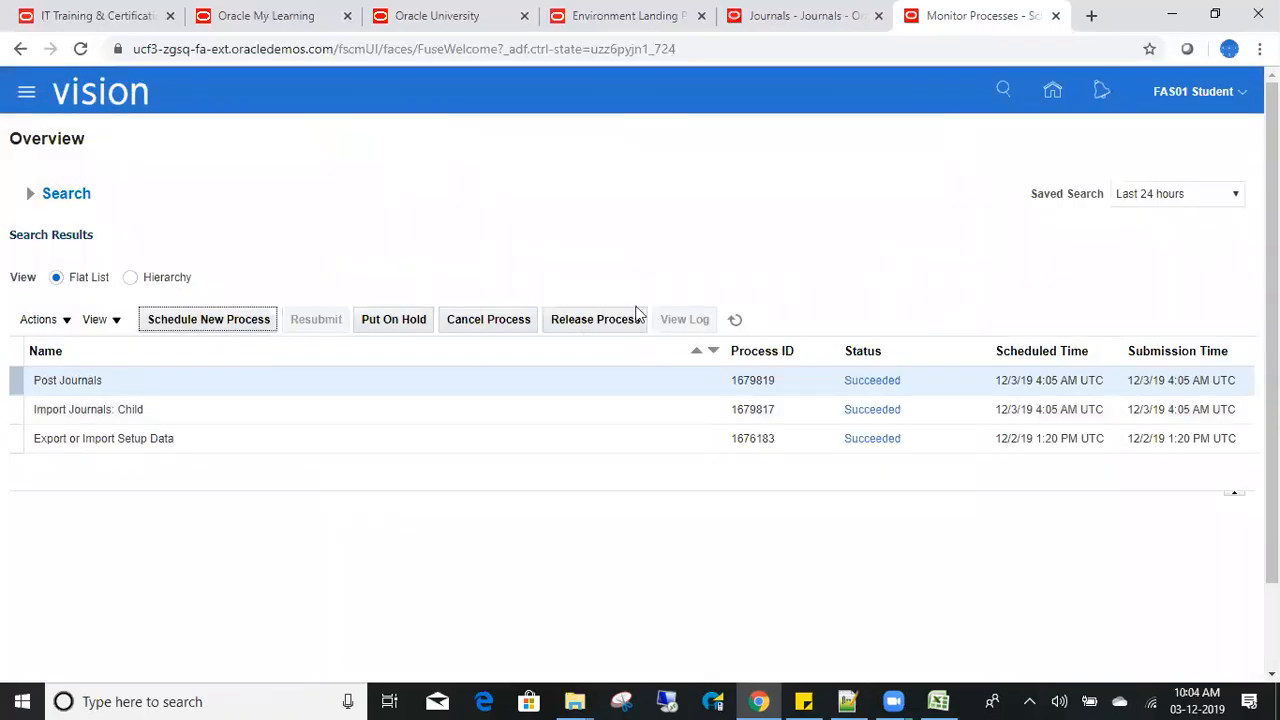
pyautogui.click(731, 325)
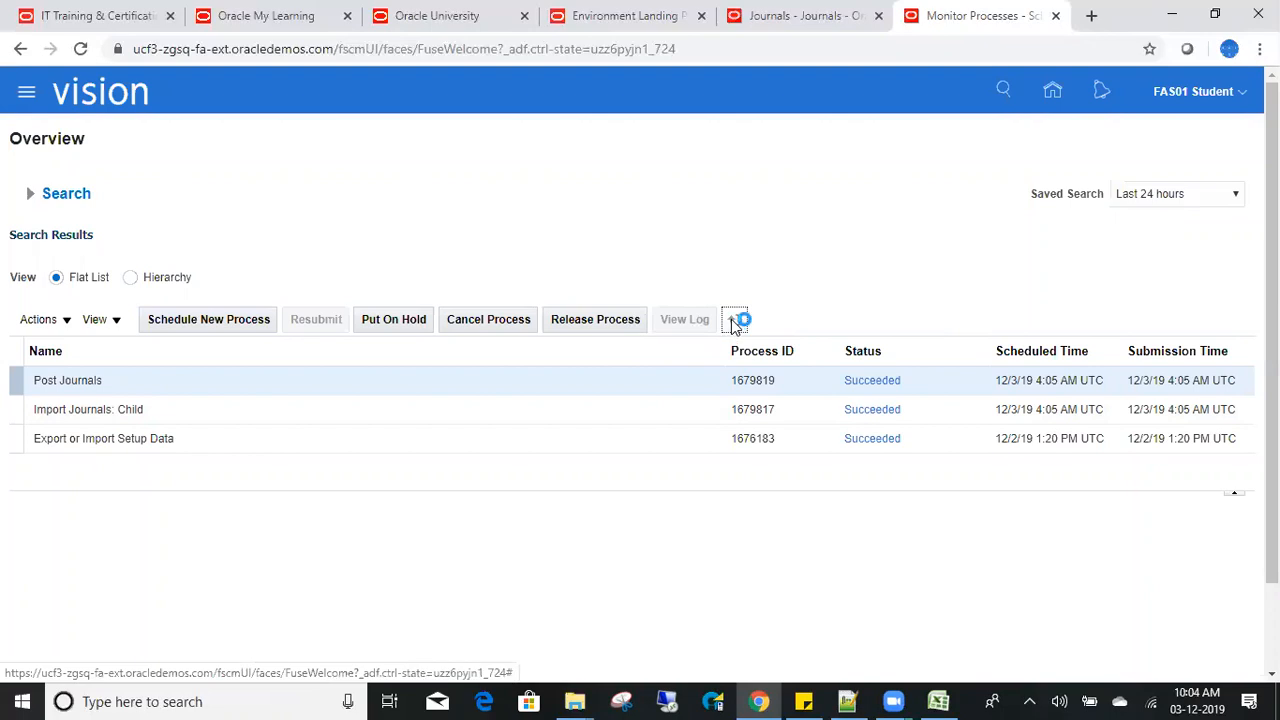
pyautogui.click(733, 322)
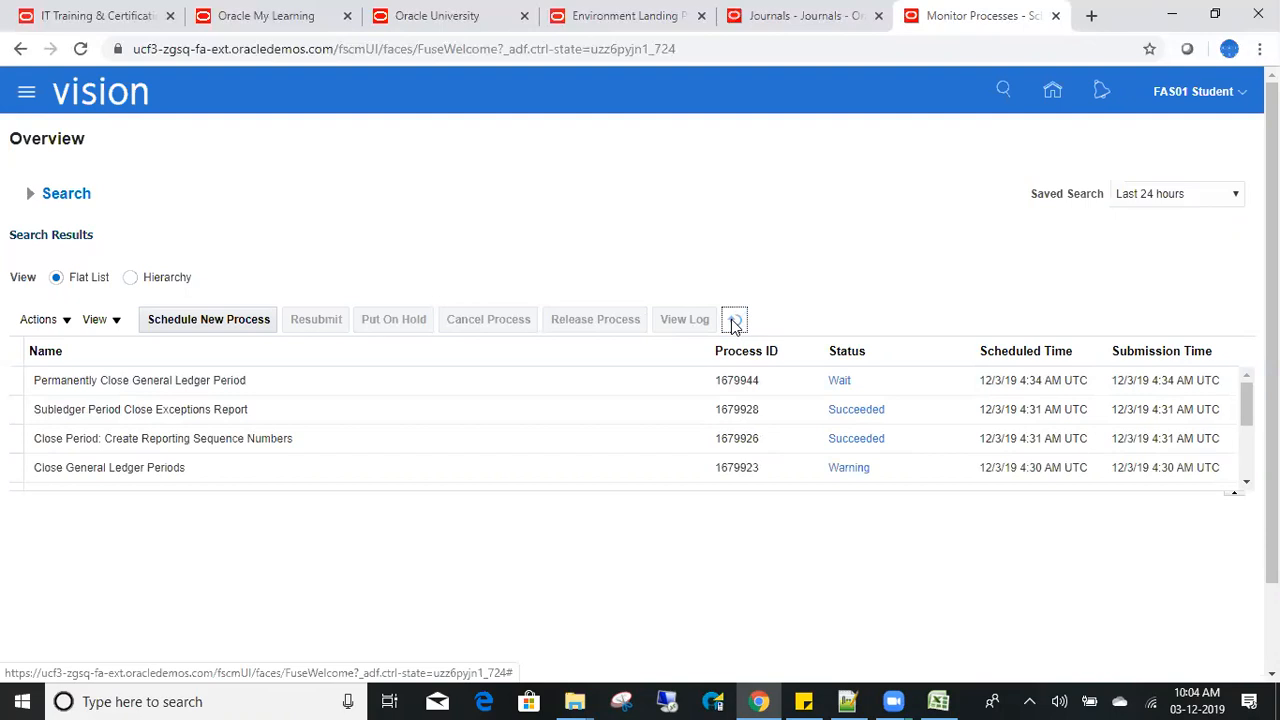
# Review the Subledger Period Close Exceptions Report log file's closing status lines, then close it.
pyautogui.click(420, 406)
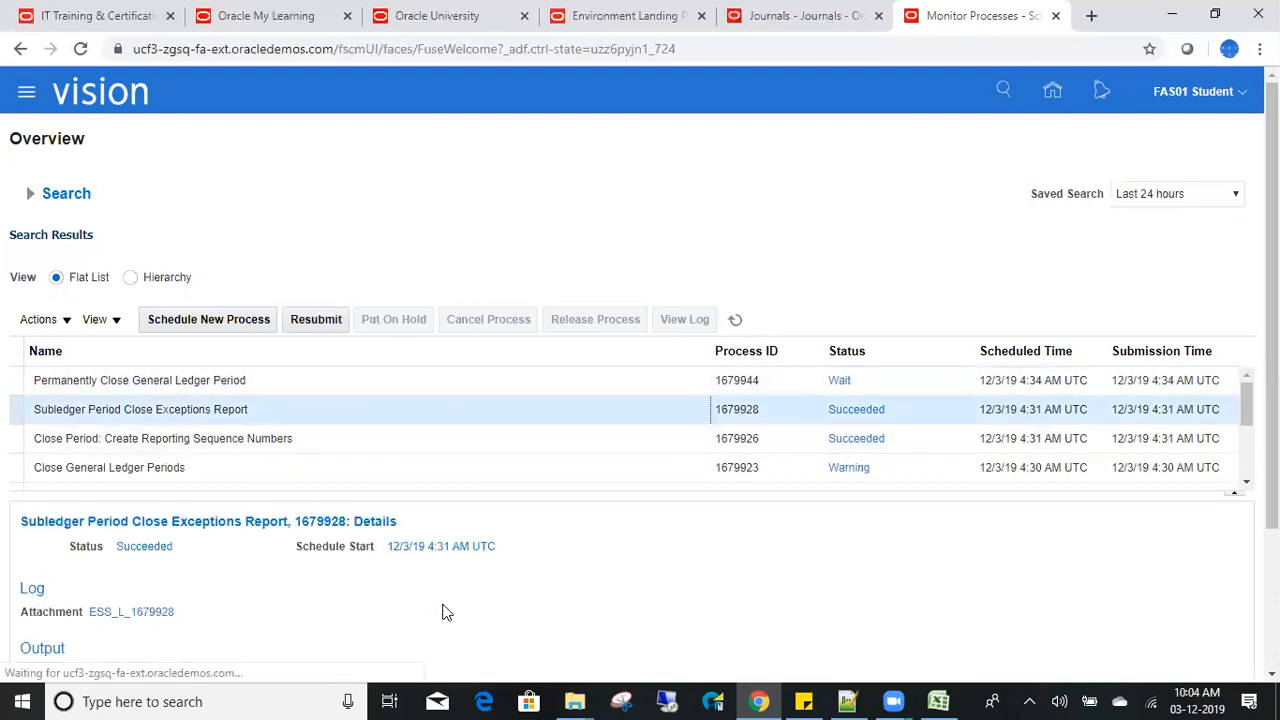
pyautogui.click(151, 611)
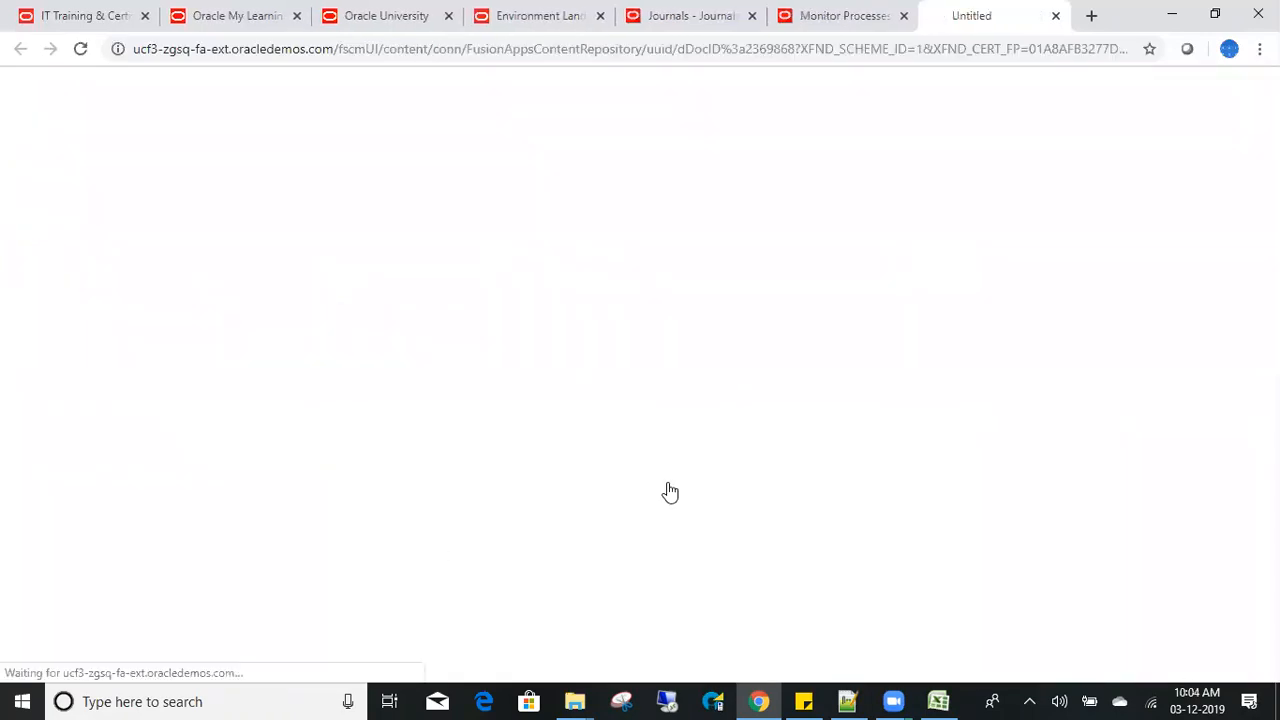
pyautogui.click(96, 666)
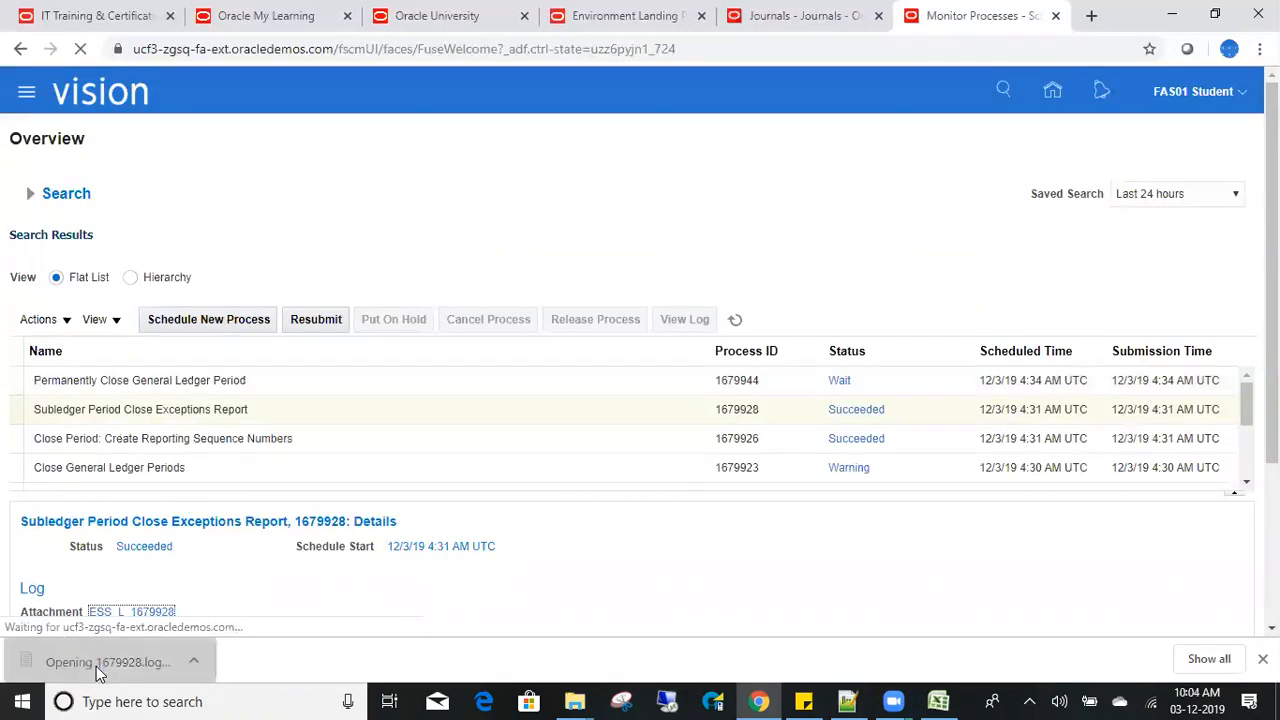
pyautogui.moveTo(1014, 319); pyautogui.dragTo(1023, 474)
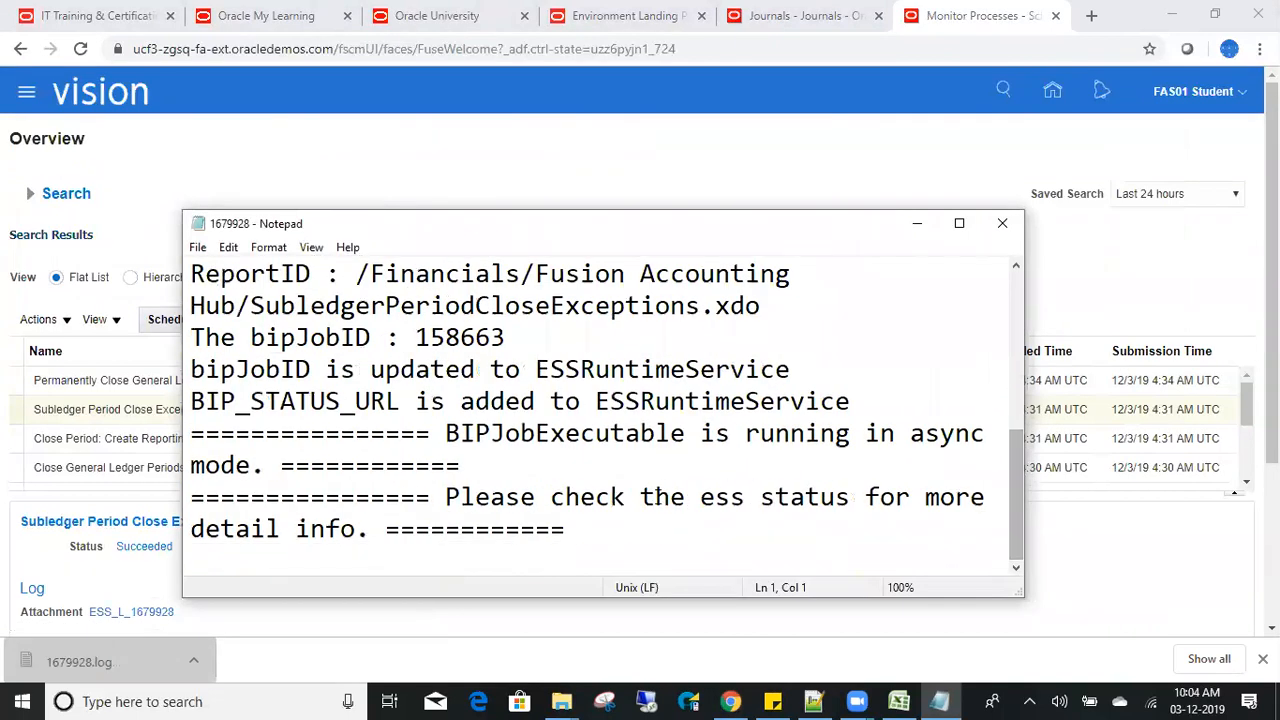
pyautogui.moveTo(594, 543); pyautogui.dragTo(310, 392)
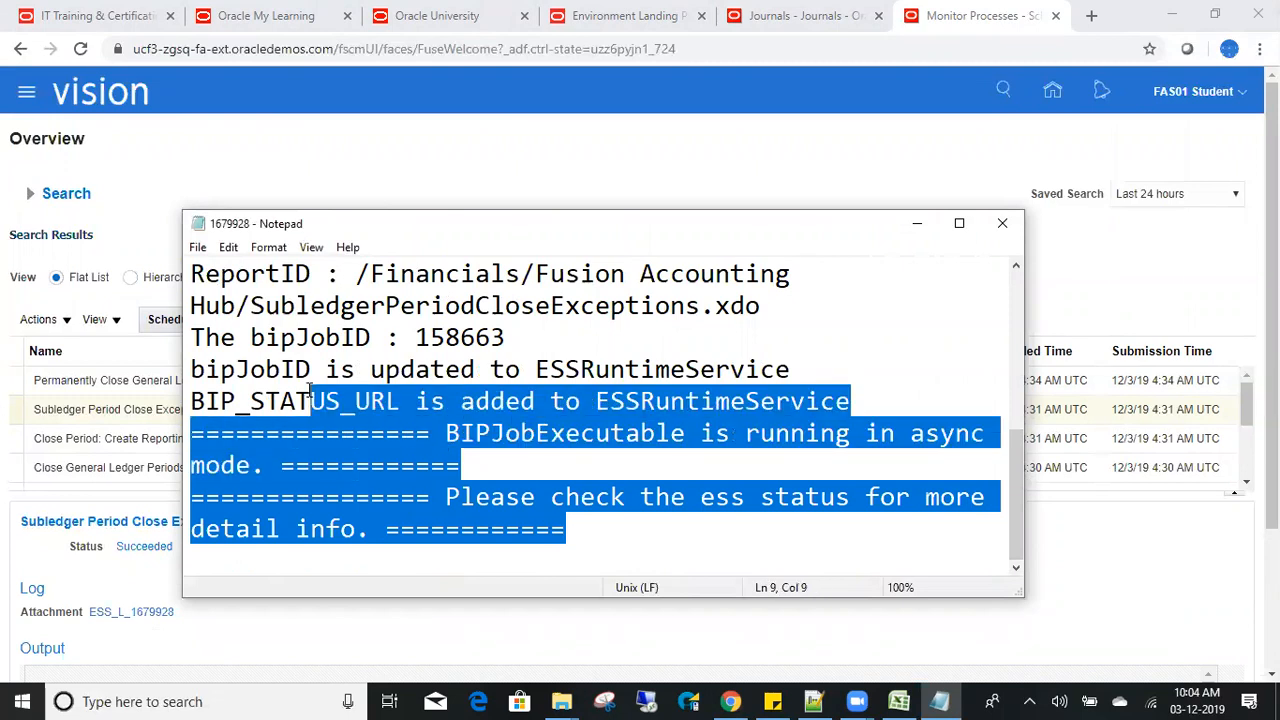
pyautogui.click(1002, 223)
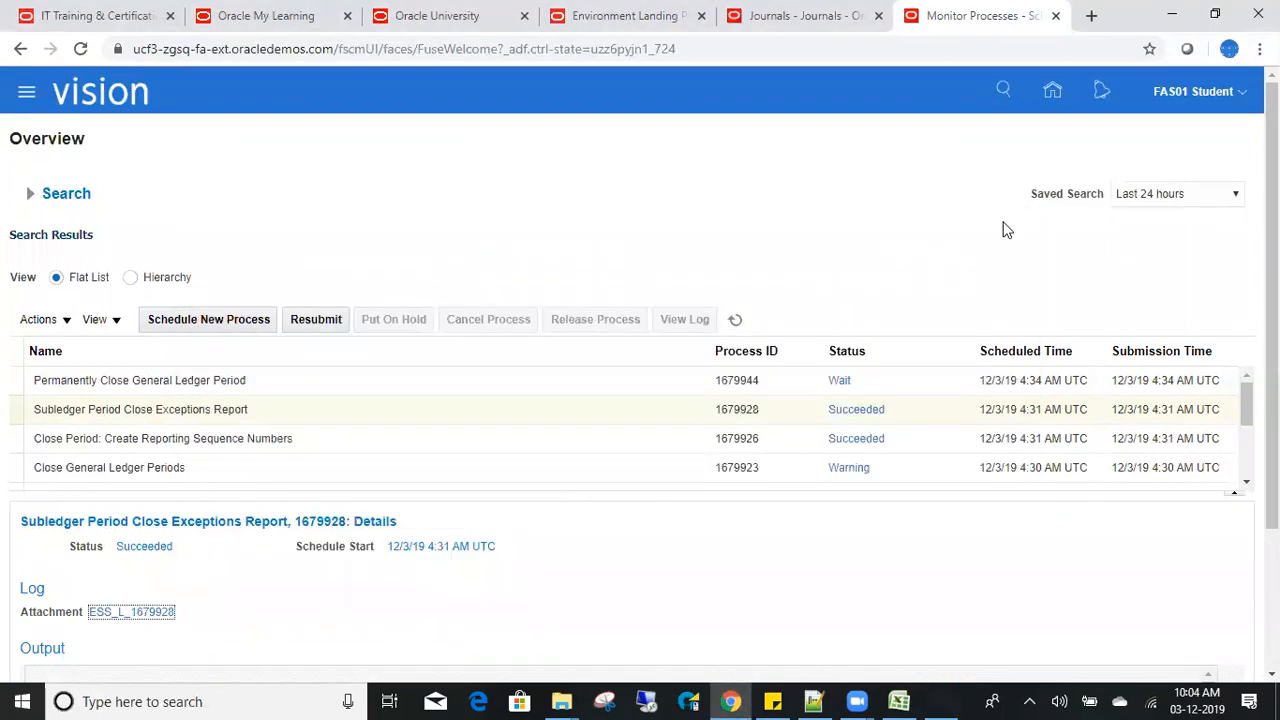
# Refresh until processes 1679944 and 1679946 both show Succeeded.
pyautogui.click(735, 319)
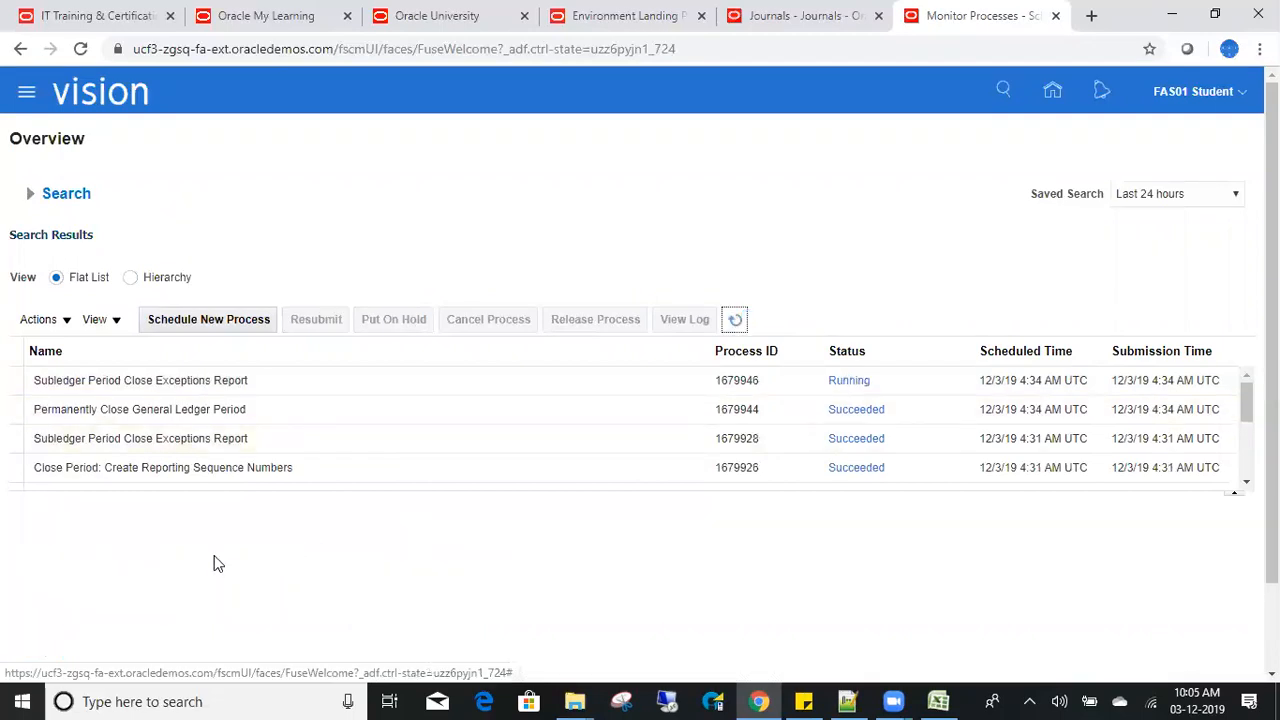
pyautogui.click(731, 319)
pyautogui.click(735, 321)
pyautogui.click(735, 321)
pyautogui.click(1053, 95)
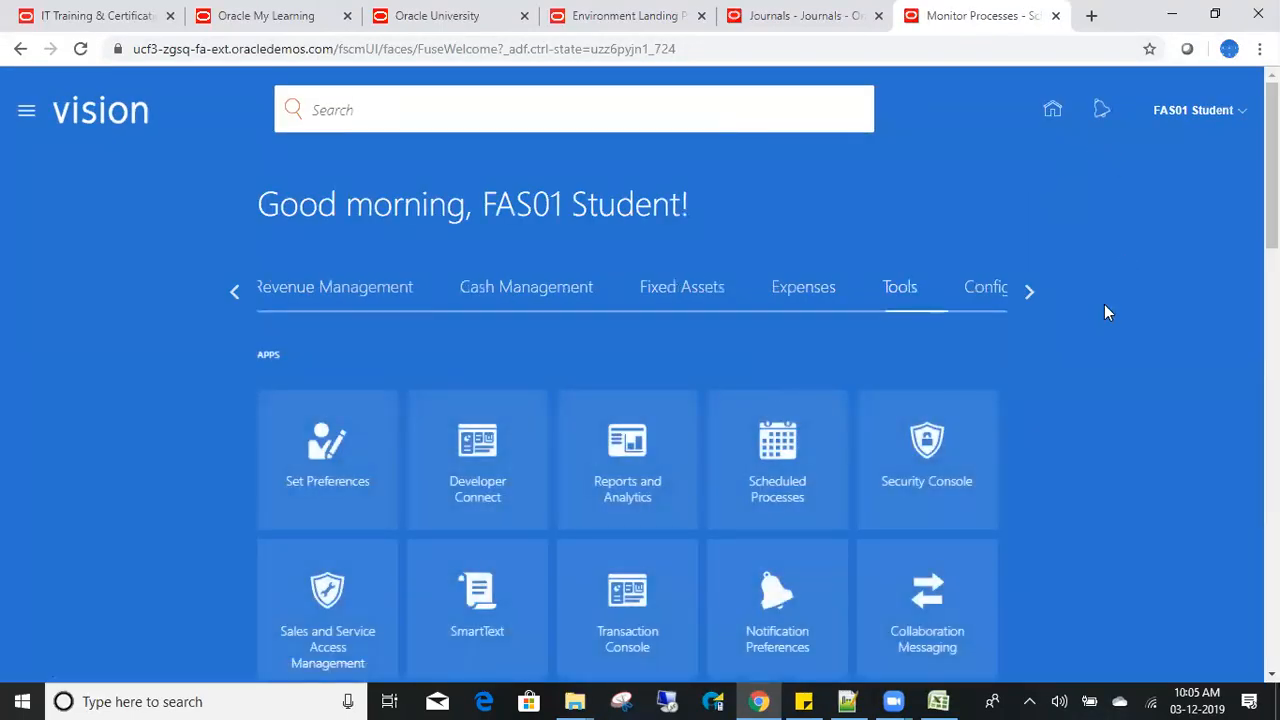
# Open Period Close from General Accounting and scroll through the US Primary Ledger period statuses.
pyautogui.click(236, 291)
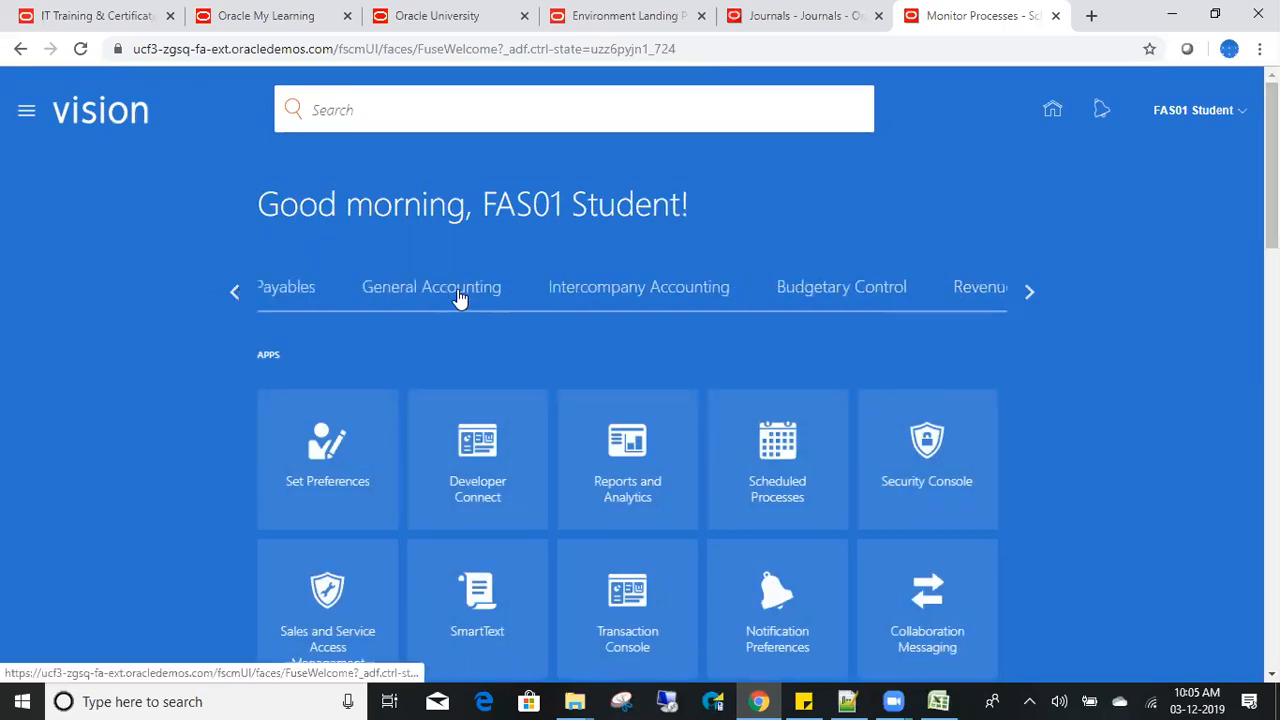
pyautogui.click(617, 470)
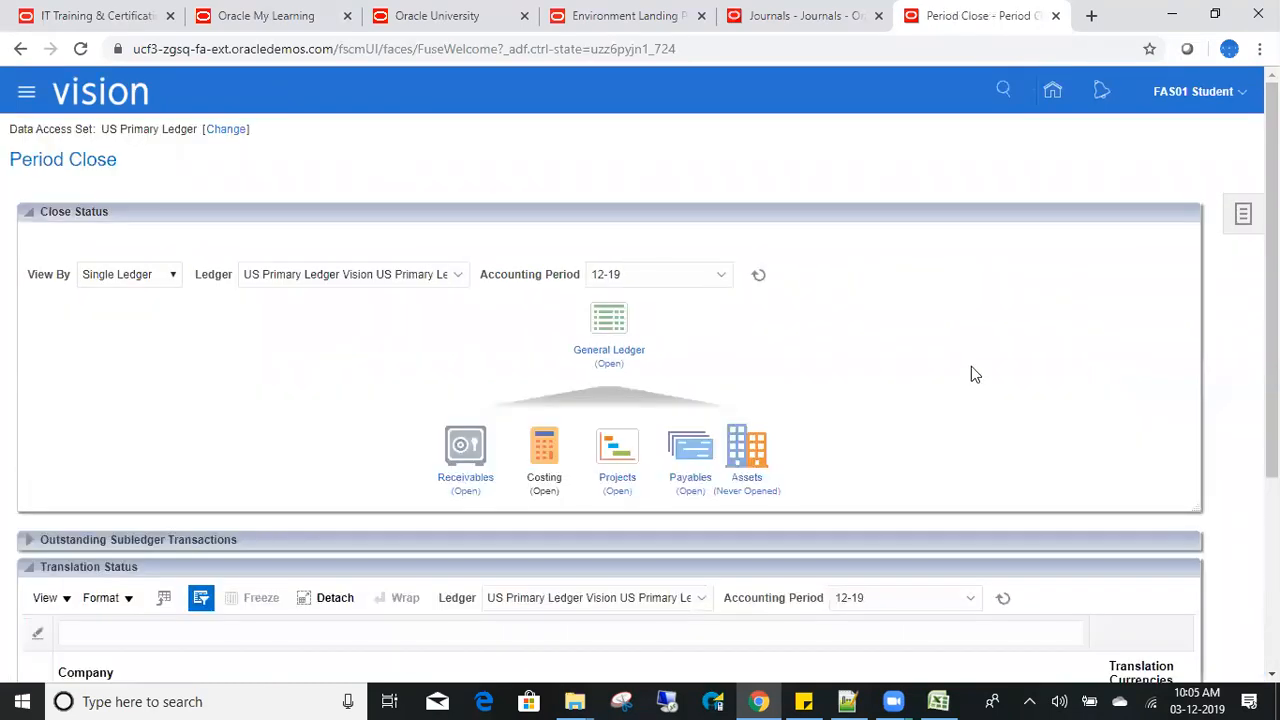
pyautogui.scroll(-1, 971, 366)
pyautogui.scroll(-2, 806, 422)
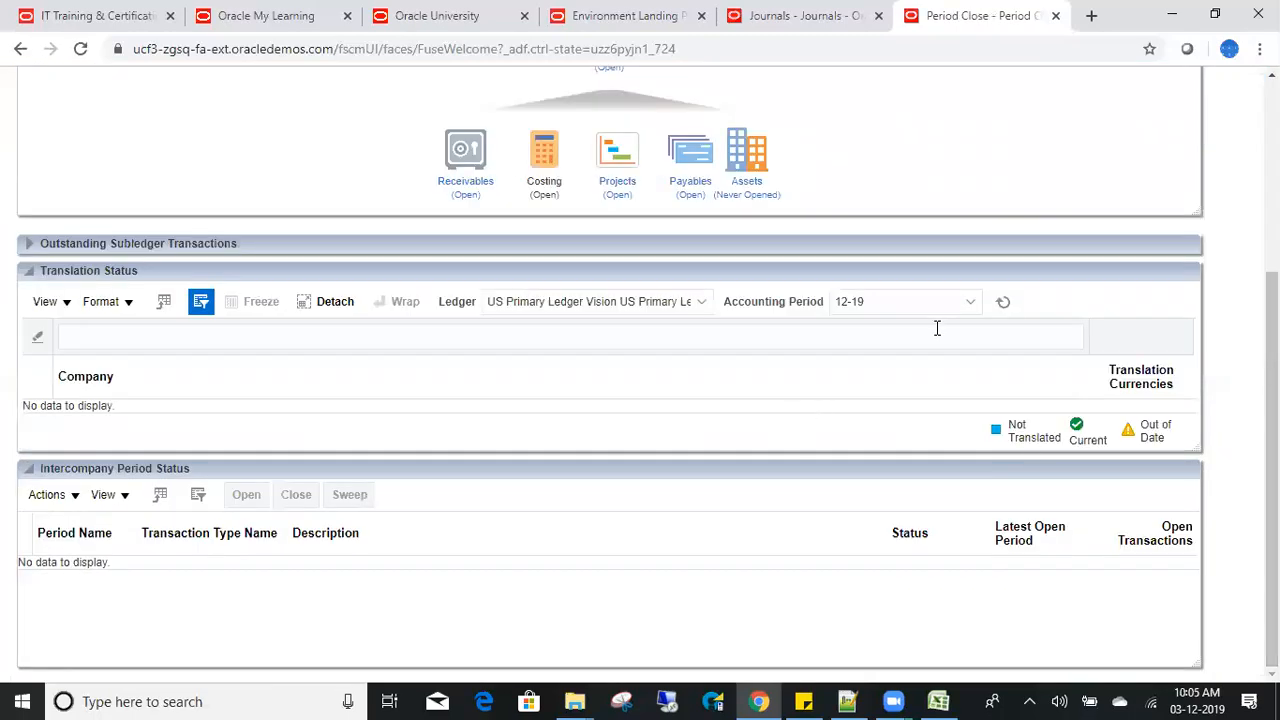
pyautogui.scroll(1, 540, 285)
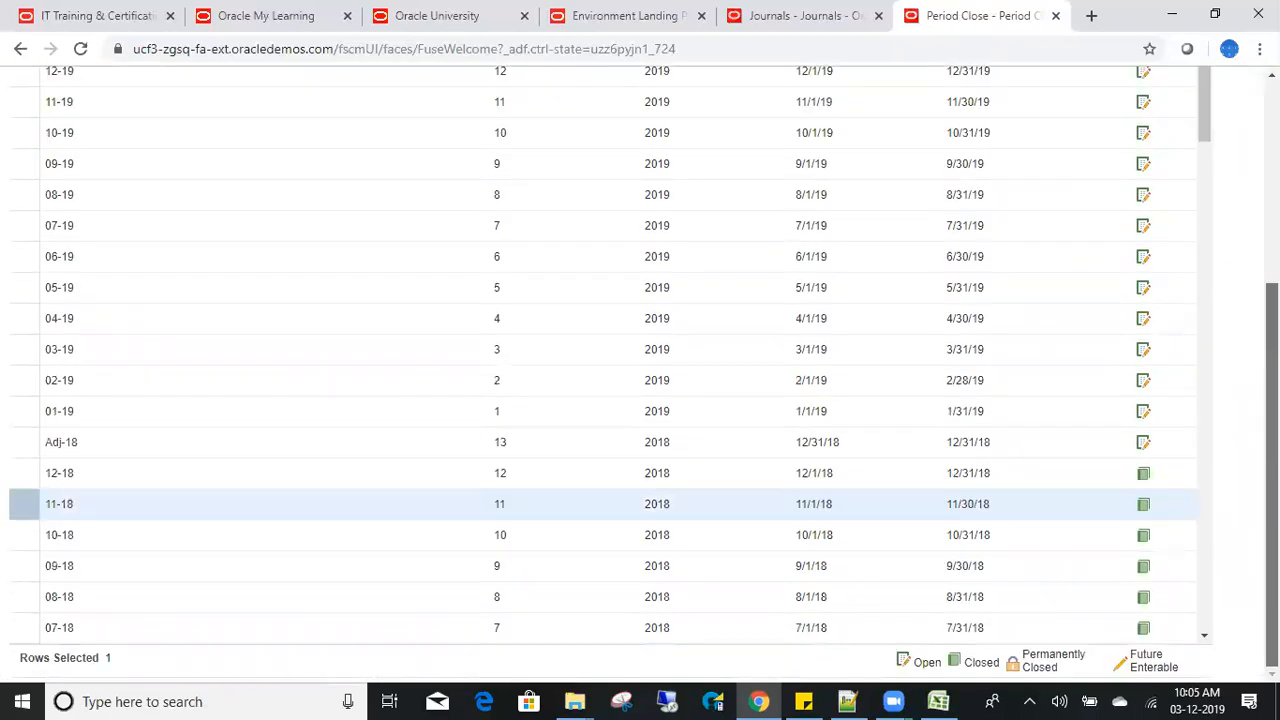
pyautogui.scroll(3, 640, 370)
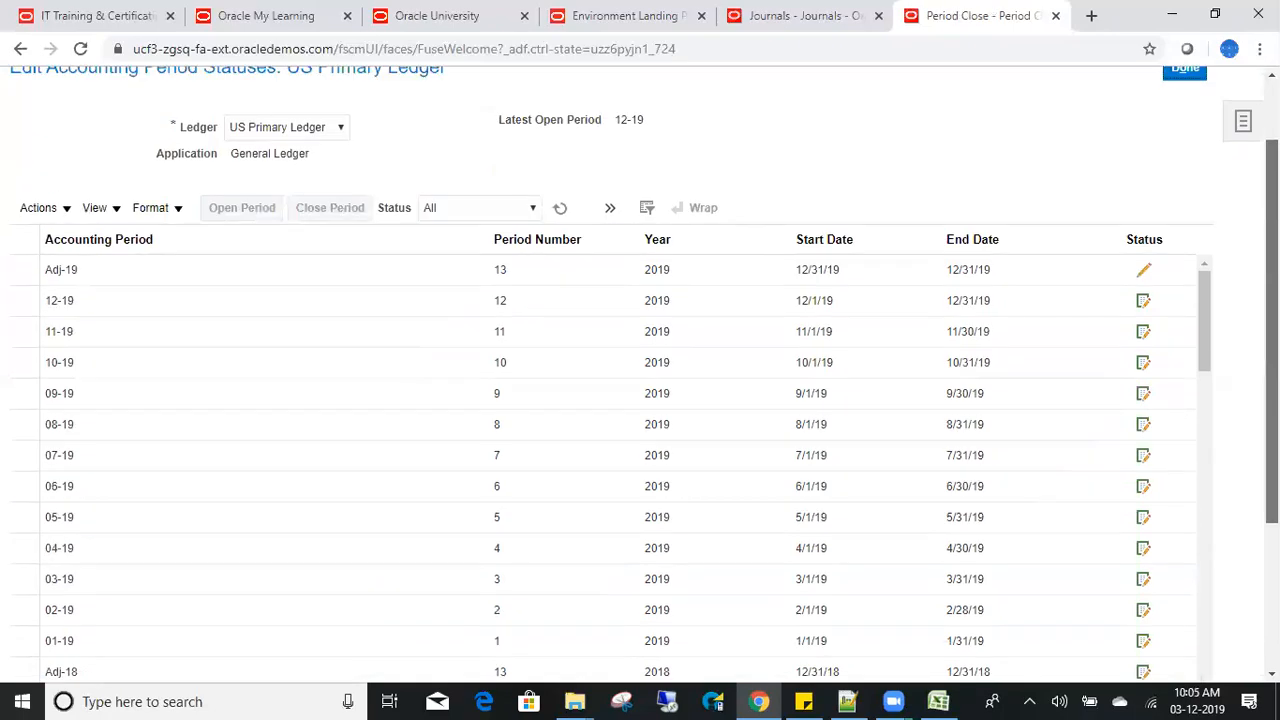
# Filter the period statuses by Permanently Closed, then Open, then Future Enterable.
pyautogui.click(463, 206)
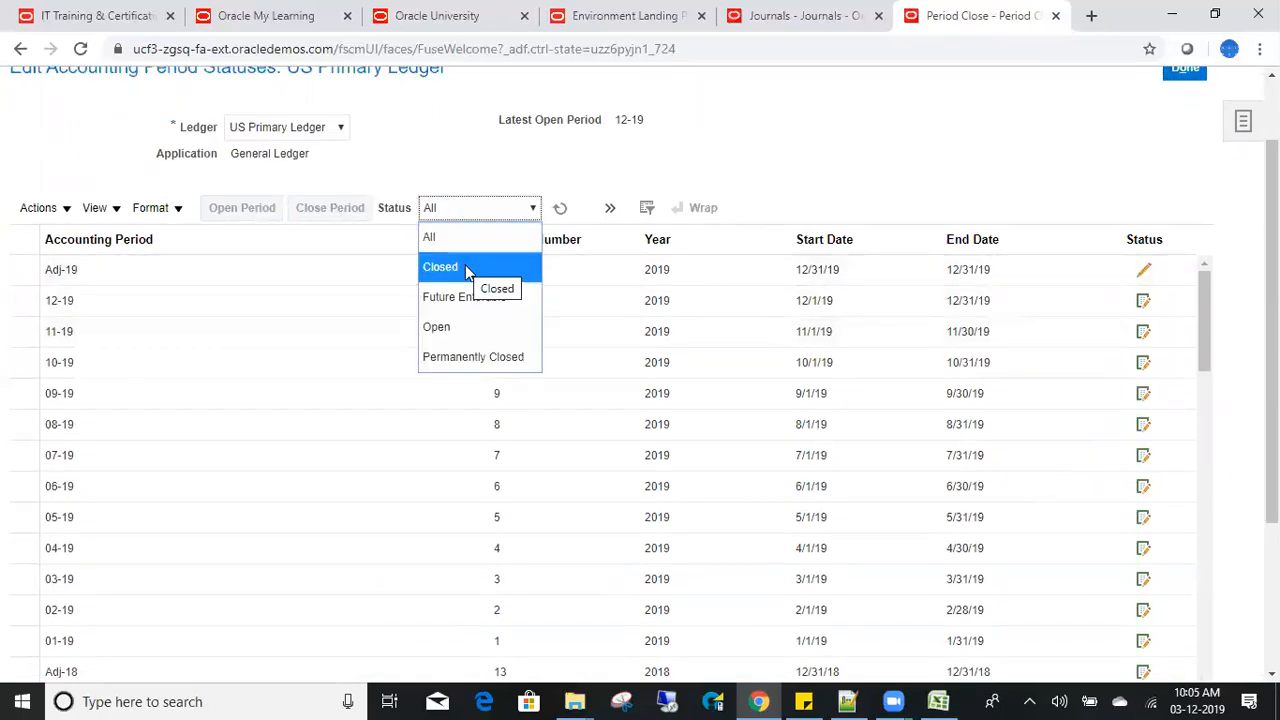
pyautogui.click(474, 358)
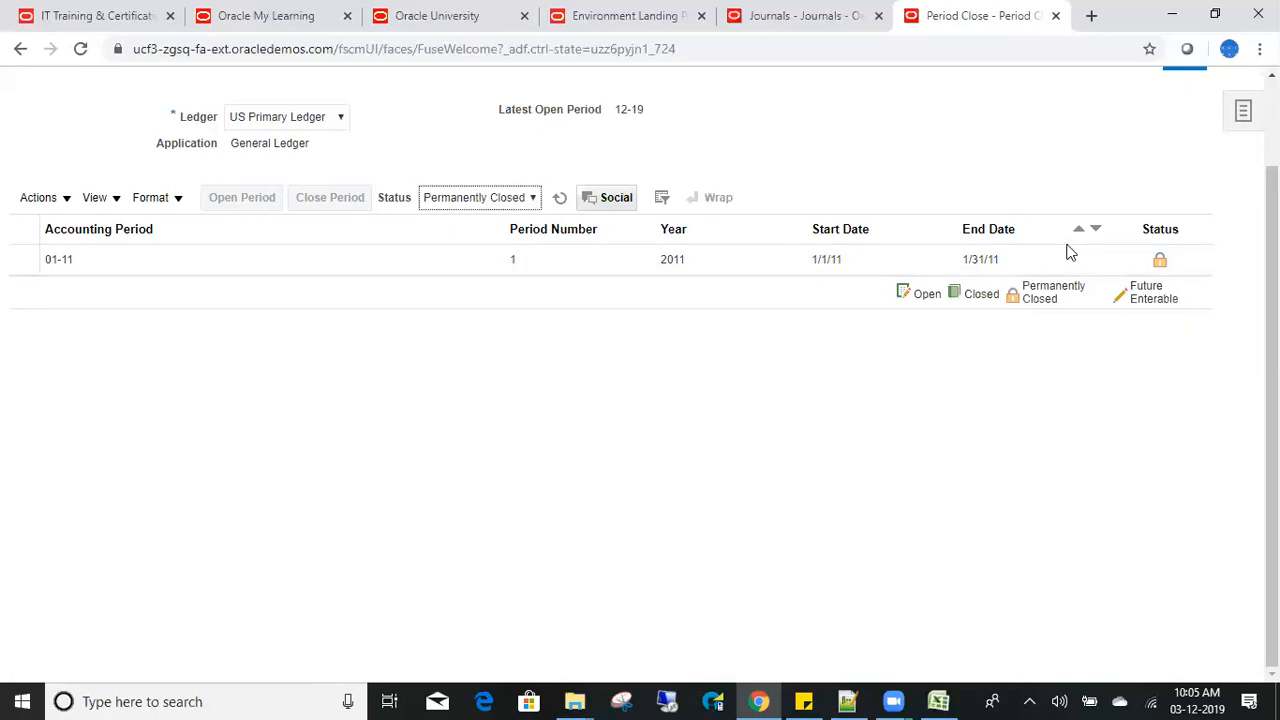
pyautogui.click(507, 205)
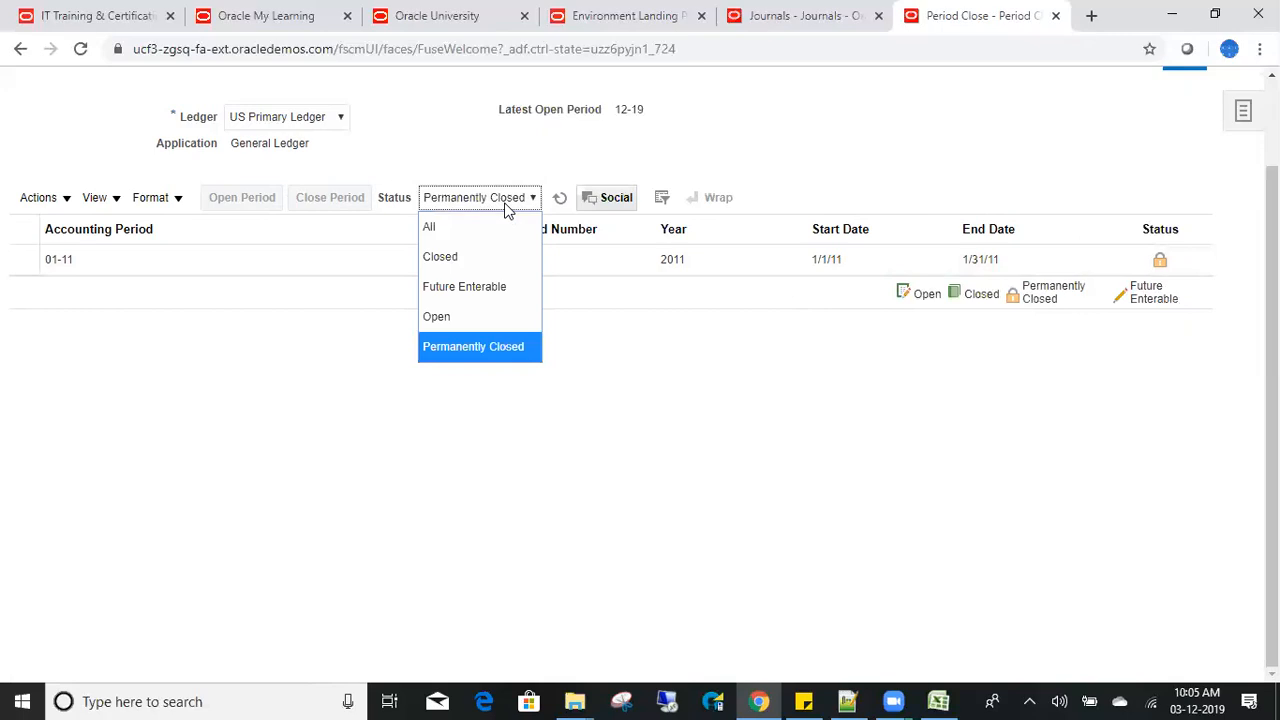
pyautogui.click(502, 316)
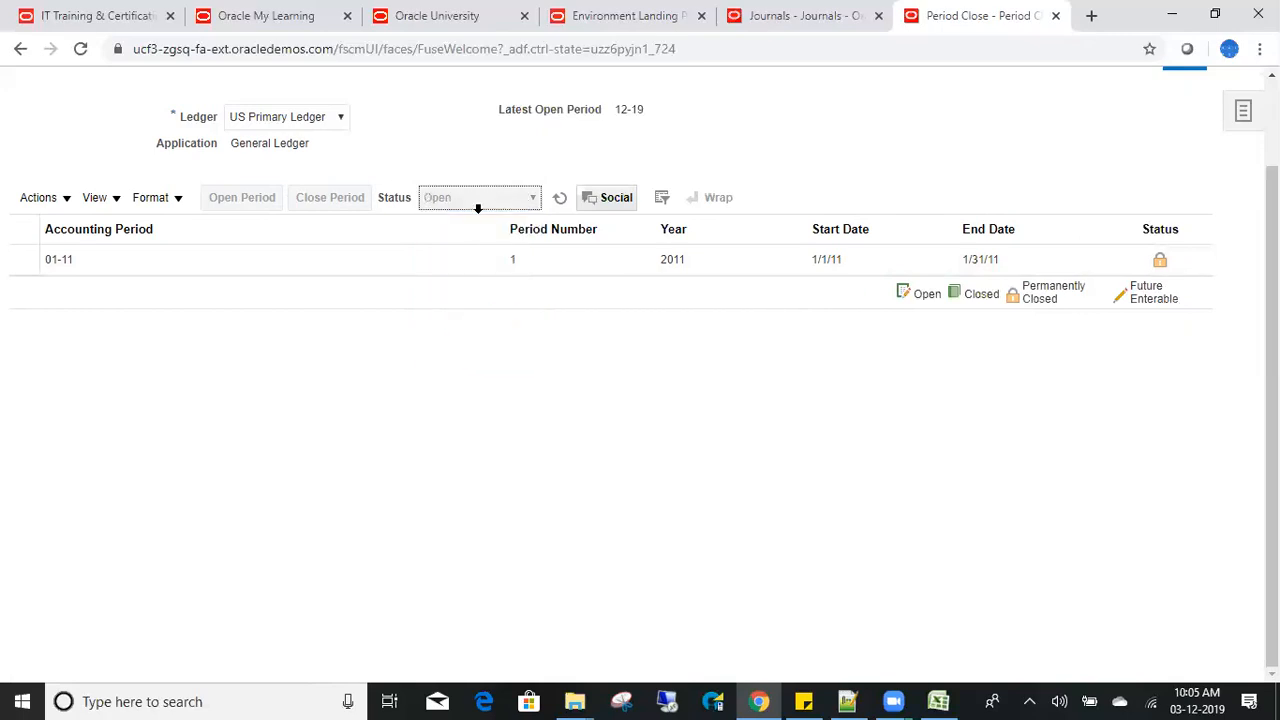
pyautogui.click(480, 205)
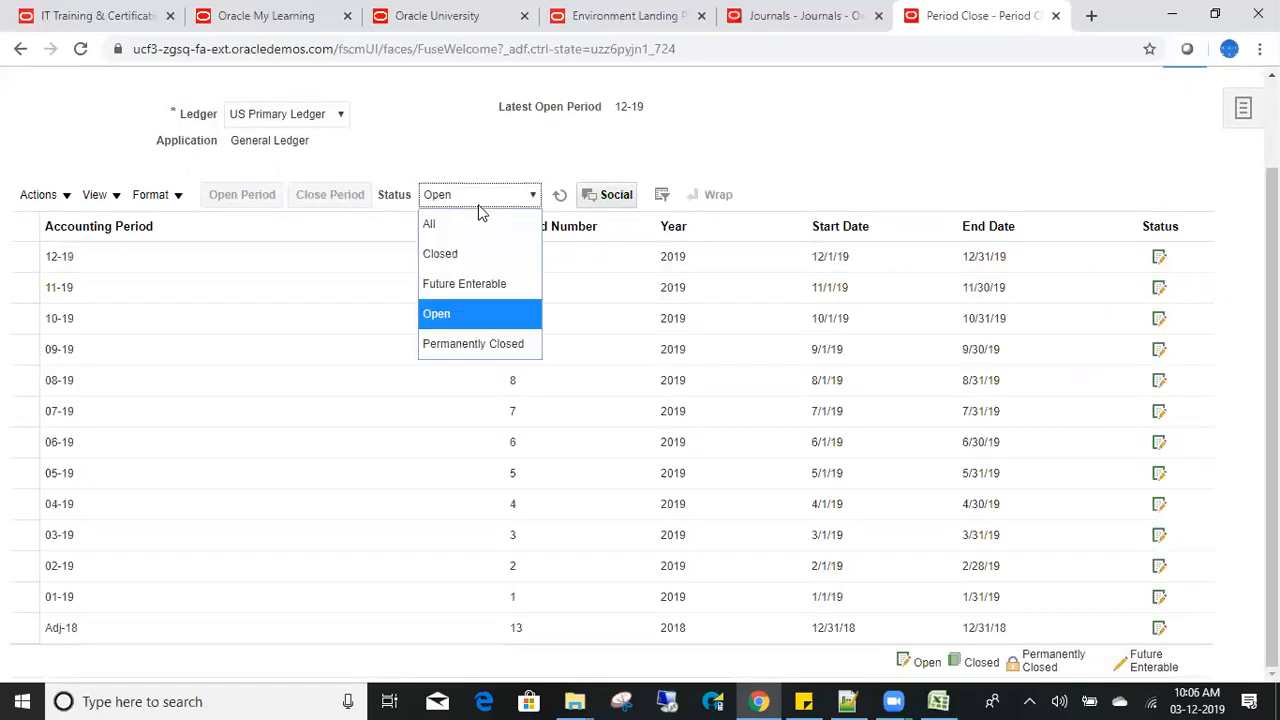
pyautogui.click(484, 287)
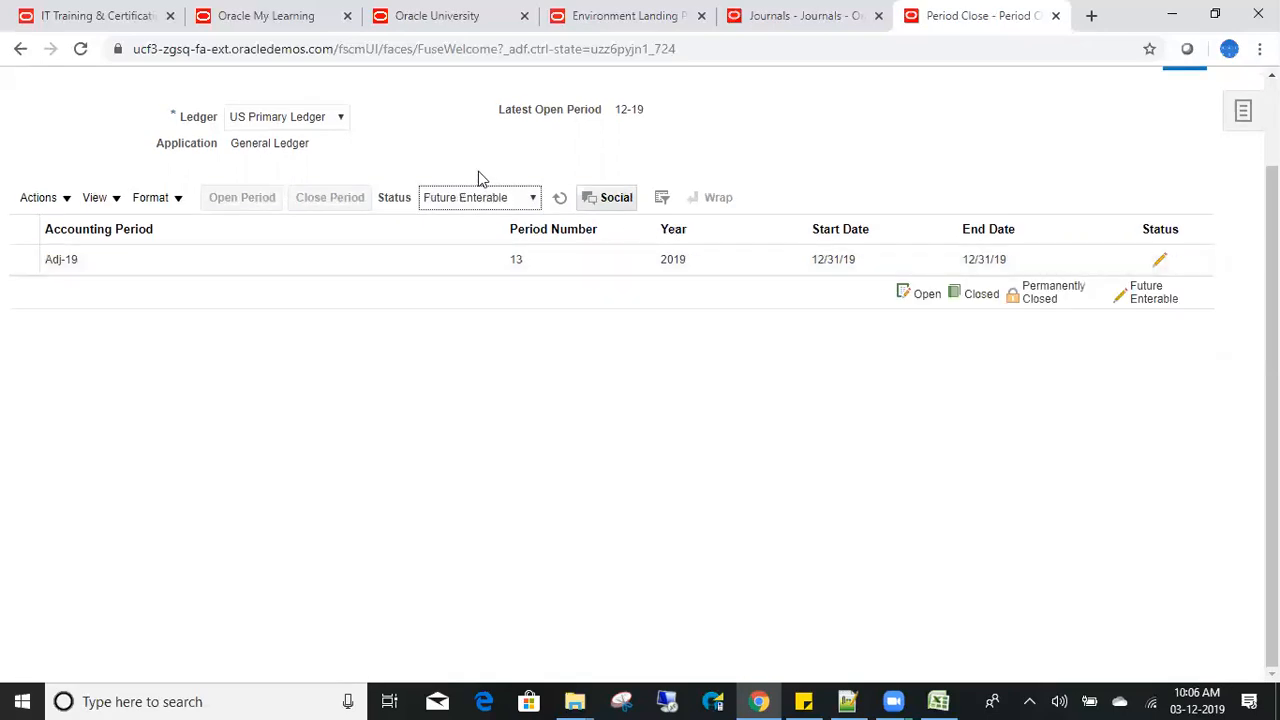
# Filter to Closed periods and scroll through the closed 2018 and 2017 periods.
pyautogui.click(486, 205)
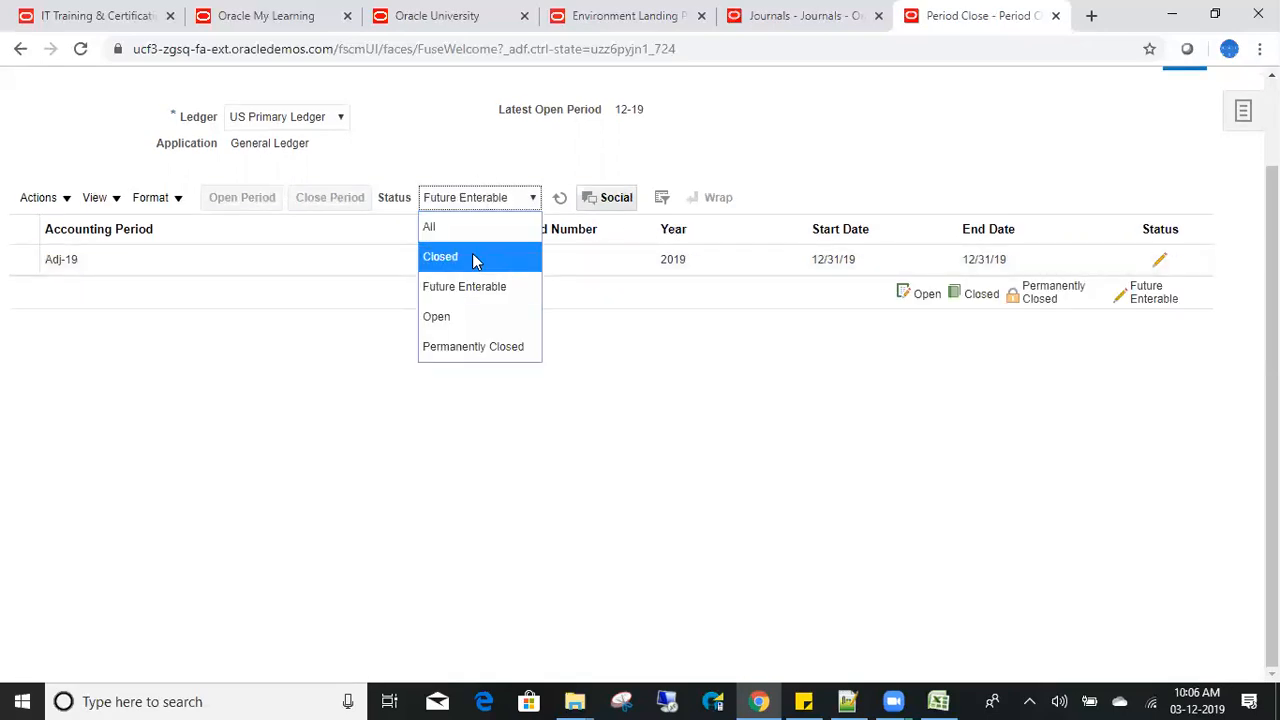
pyautogui.click(472, 254)
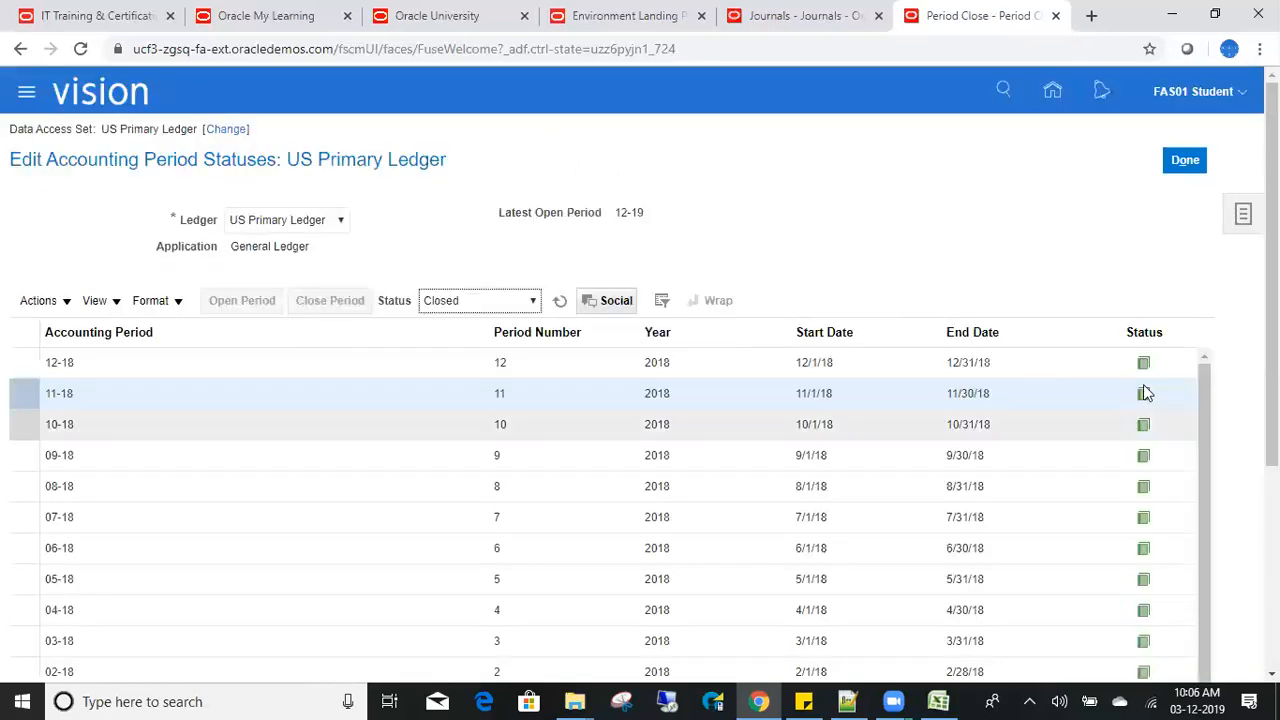
pyautogui.scroll(-3, 1196, 373)
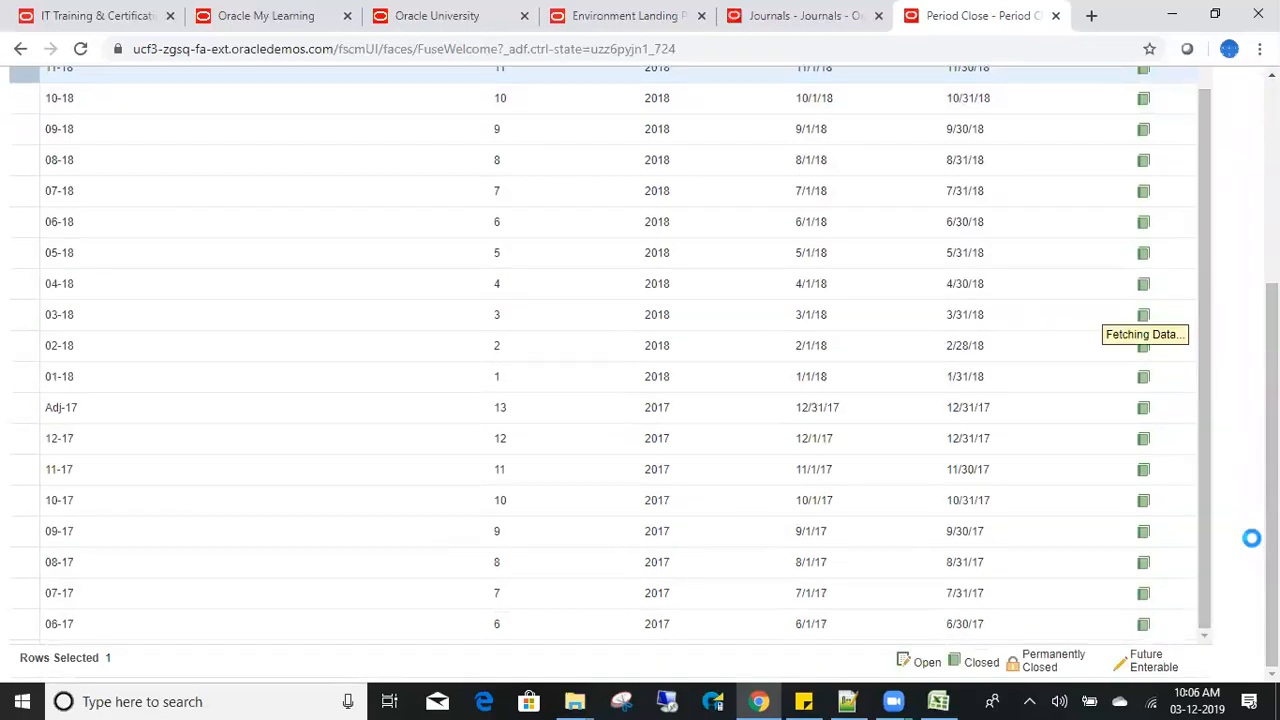
pyautogui.moveTo(1272, 537); pyautogui.dragTo(1272, 334)
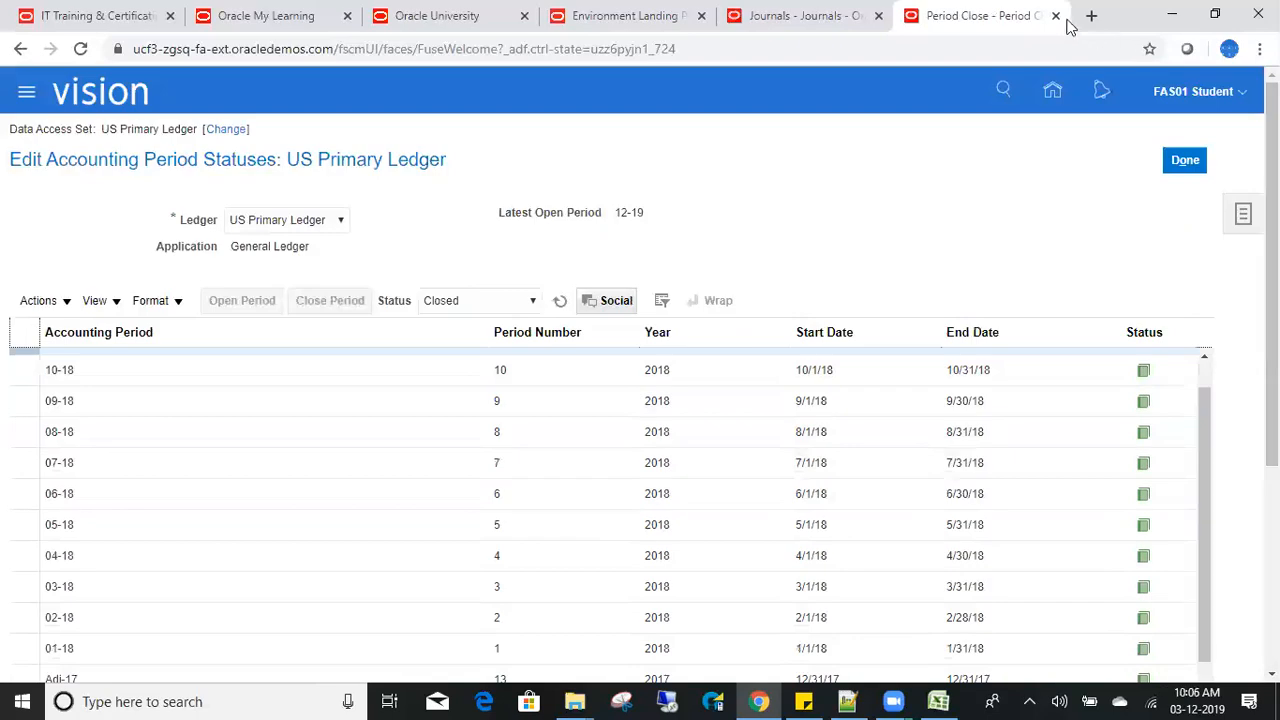
pyautogui.click(806, 16)
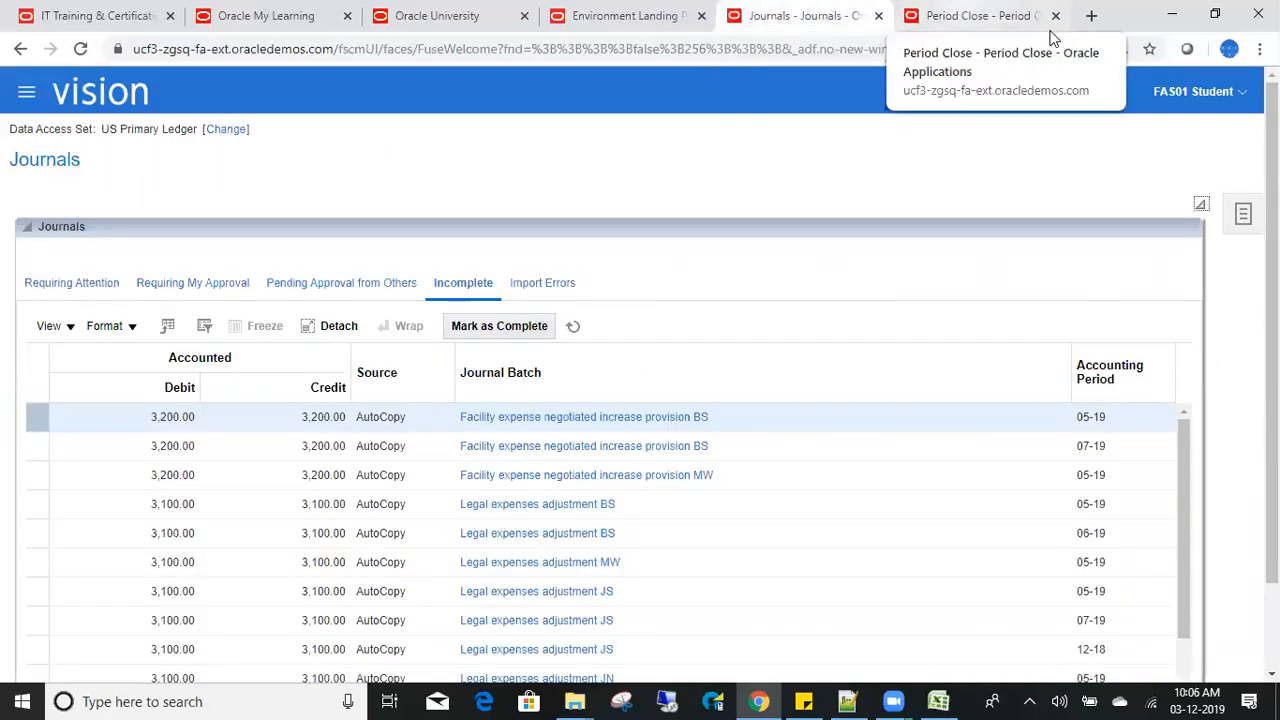
pyautogui.click(1046, 26)
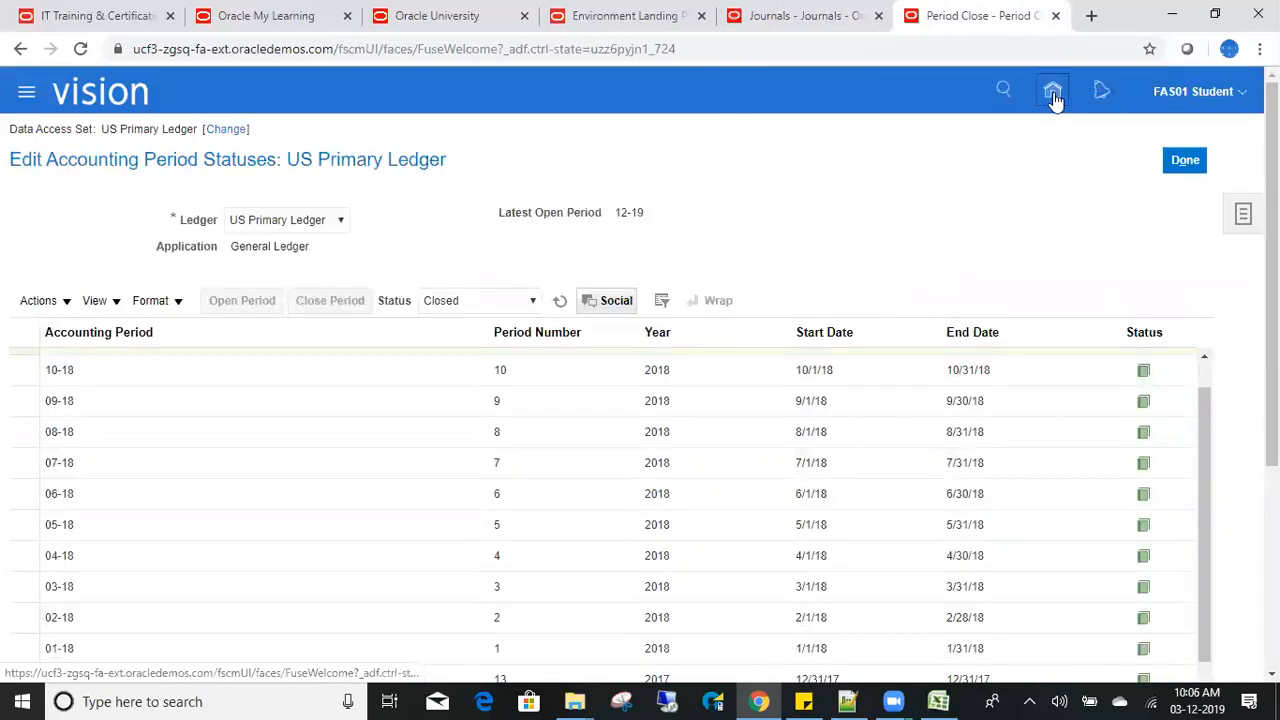
pyautogui.click(1053, 96)
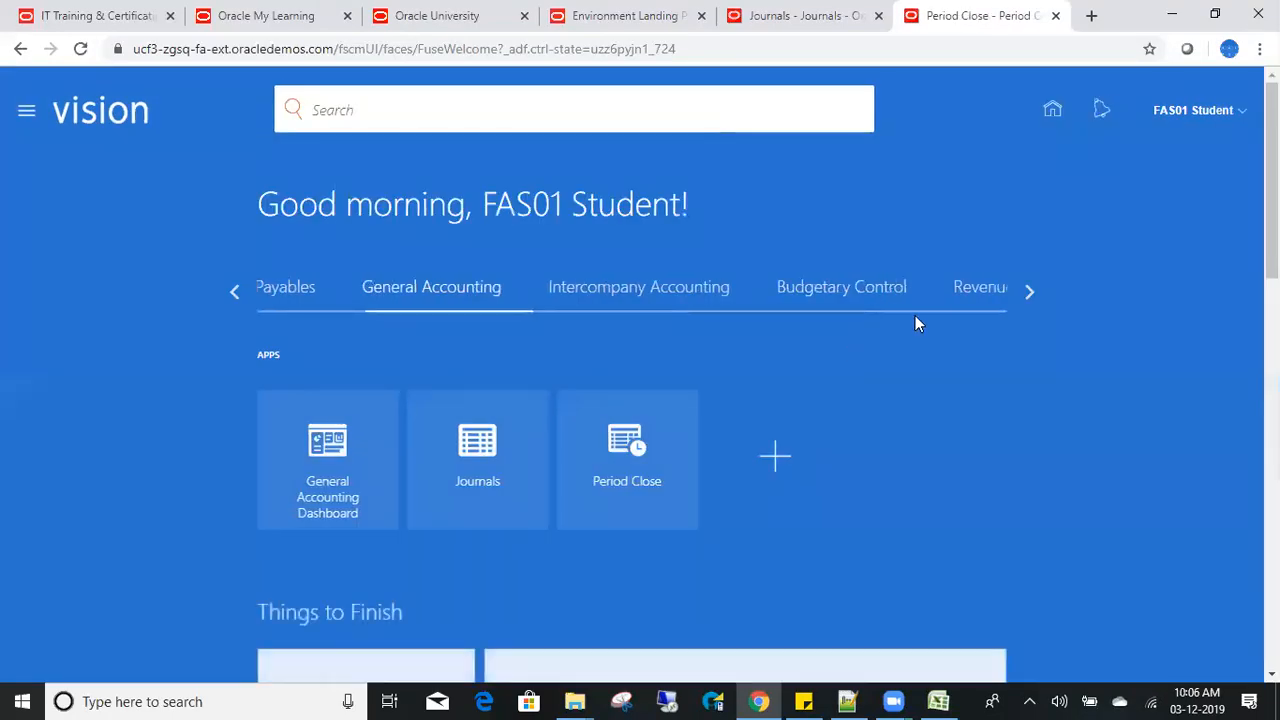
# Start a new Permanently Close General Ledger Period process from Scheduled Processes.
pyautogui.click(1029, 291)
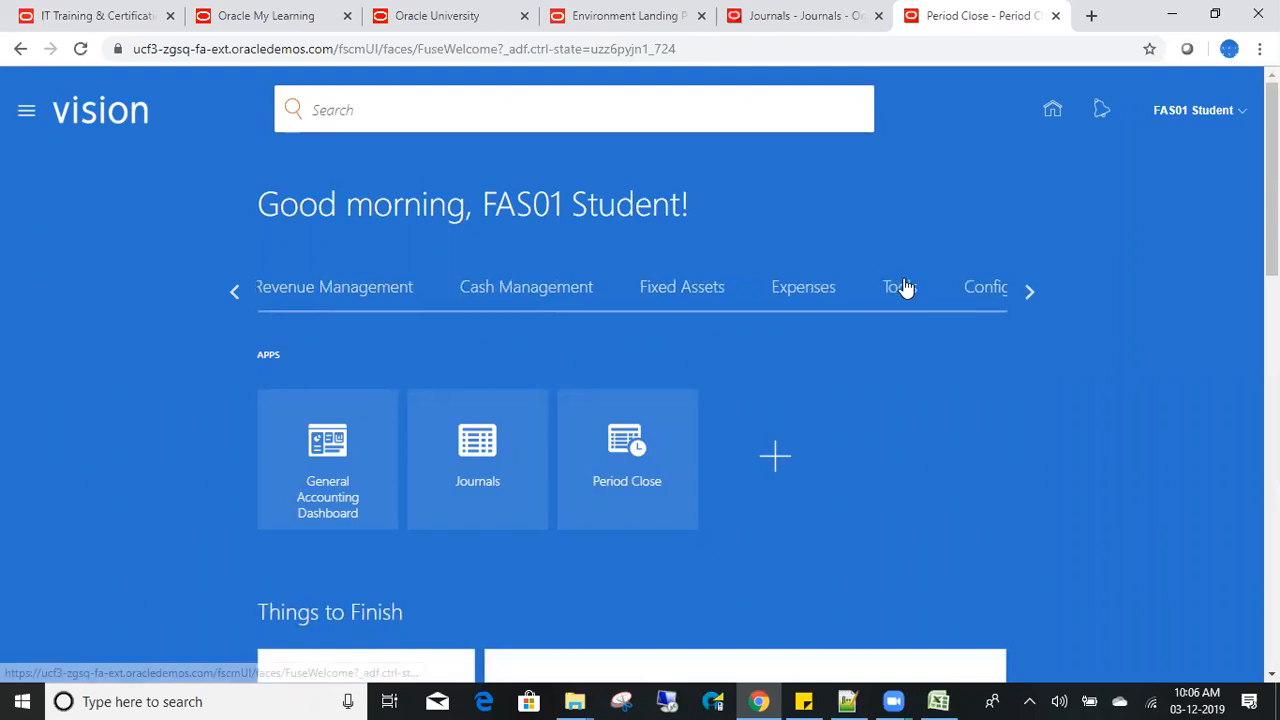
pyautogui.click(893, 289)
pyautogui.click(785, 471)
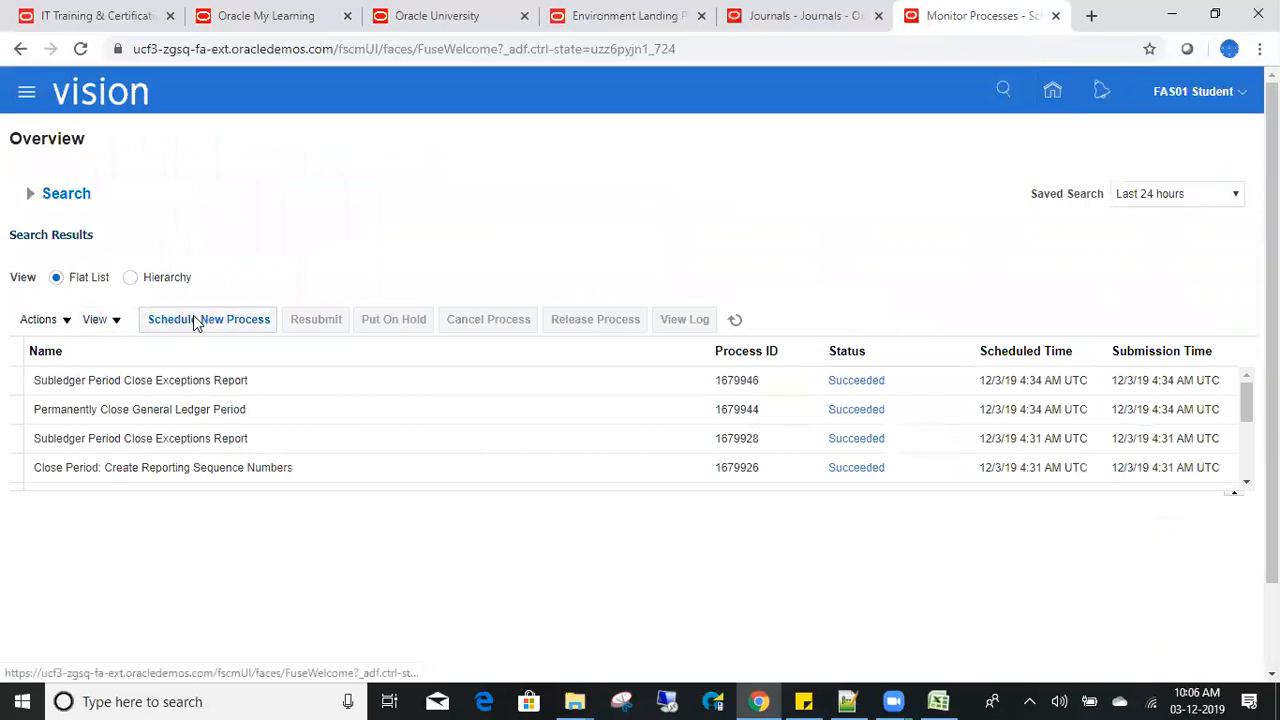
pyautogui.click(197, 321)
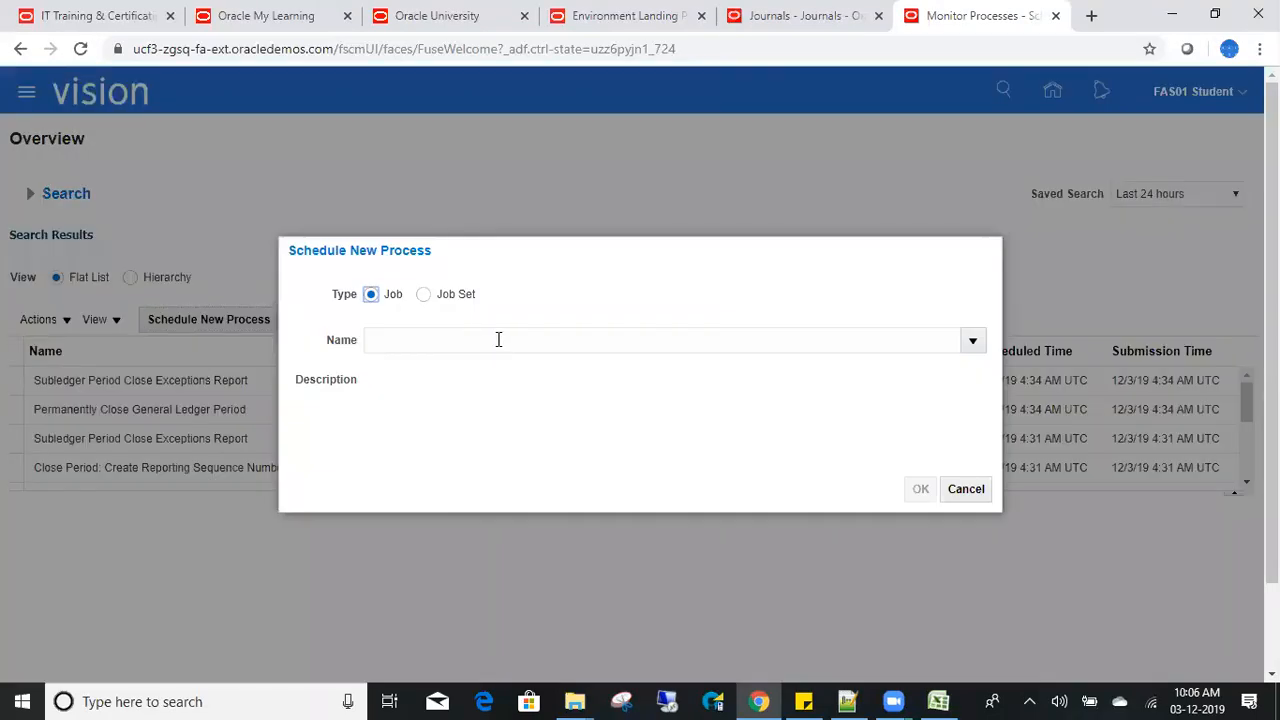
pyautogui.click(498, 340)
pyautogui.write('Perm')
pyautogui.press('Tab')
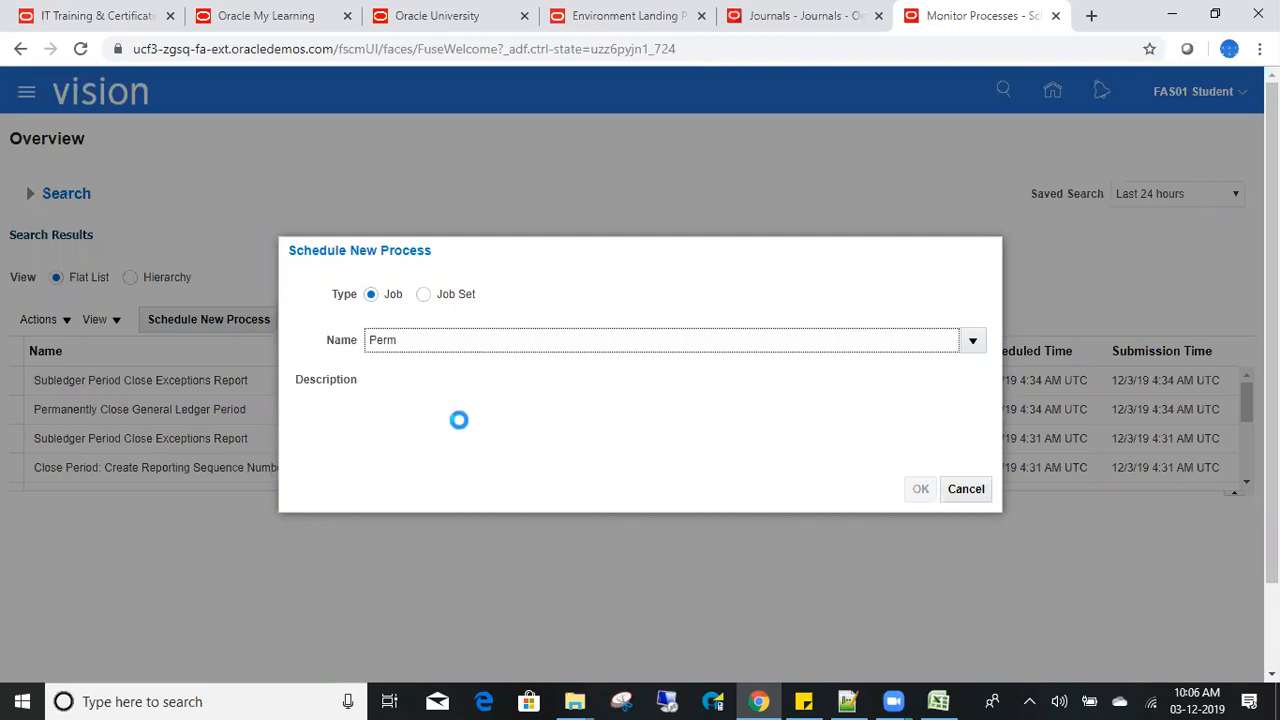
pyautogui.click(911, 490)
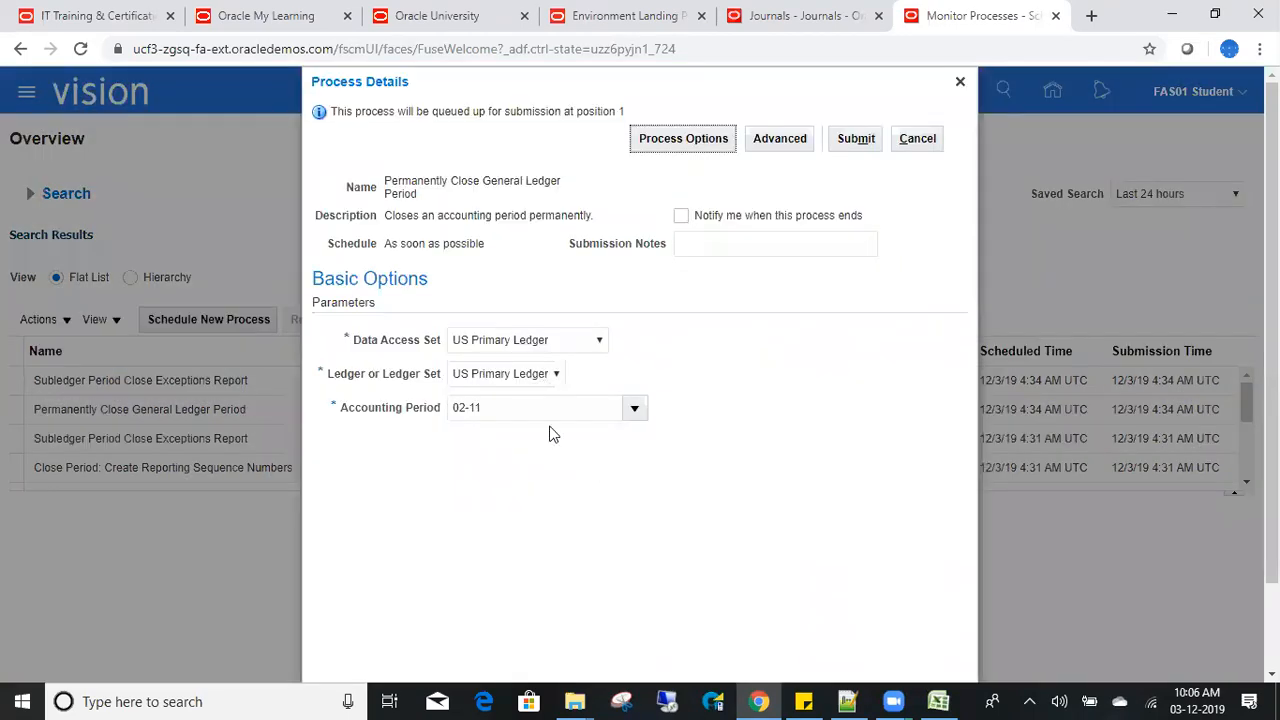
# Set the accounting period to 05-18, submit, and dismiss the confirmation.
pyautogui.click(637, 406)
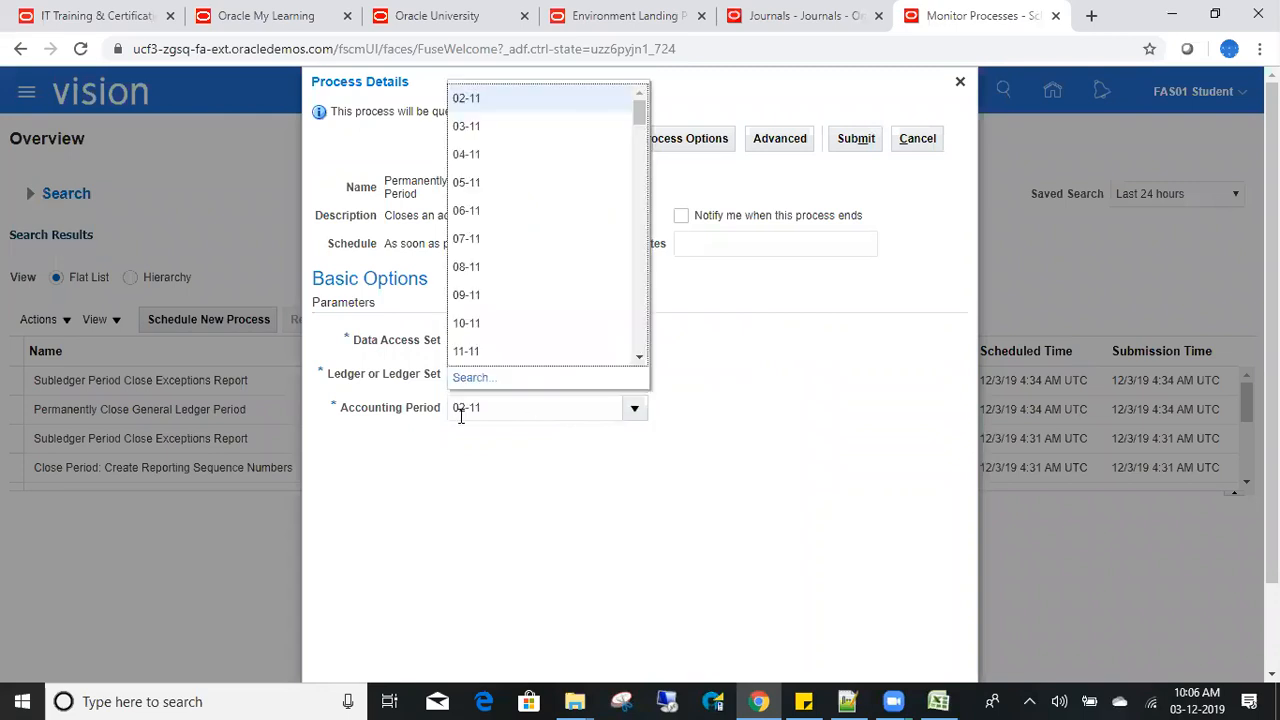
pyautogui.scroll(-5, 639, 324)
pyautogui.click(639, 324)
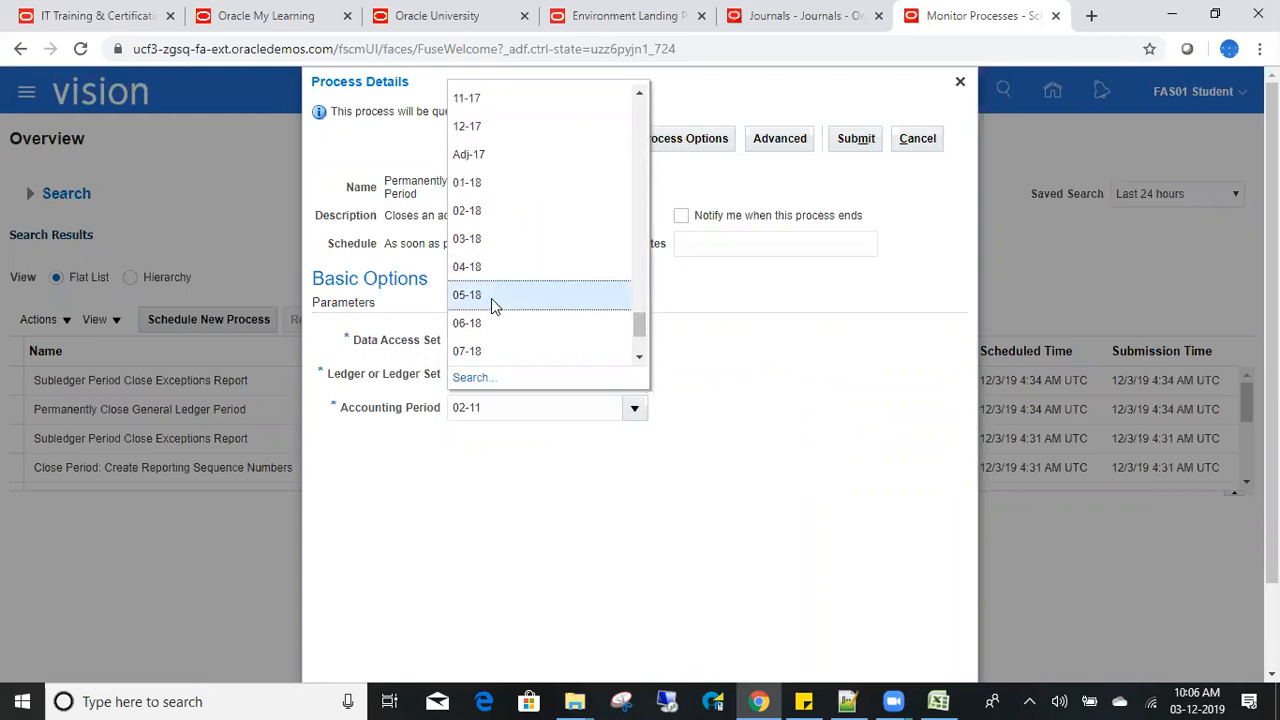
pyautogui.click(491, 296)
pyautogui.click(855, 139)
pyautogui.click(851, 266)
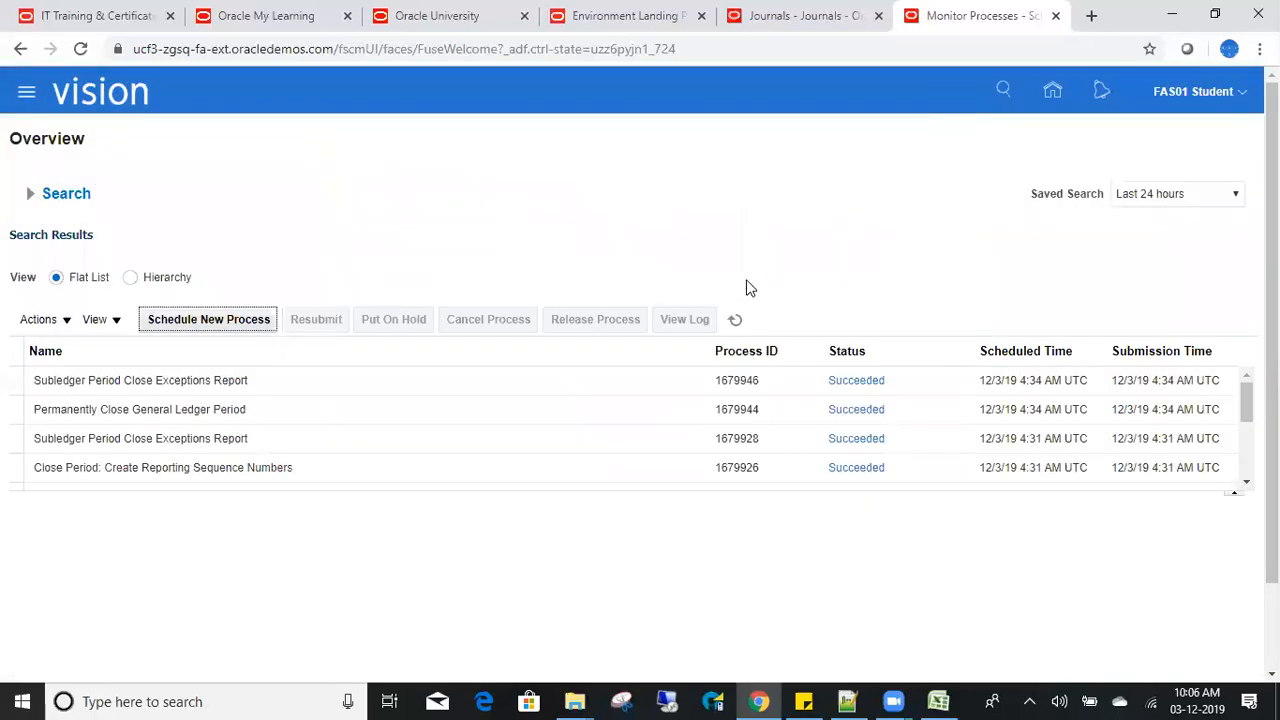
# Refresh Monitor Processes repeatedly until process 1679957 appears.
pyautogui.click(735, 319)
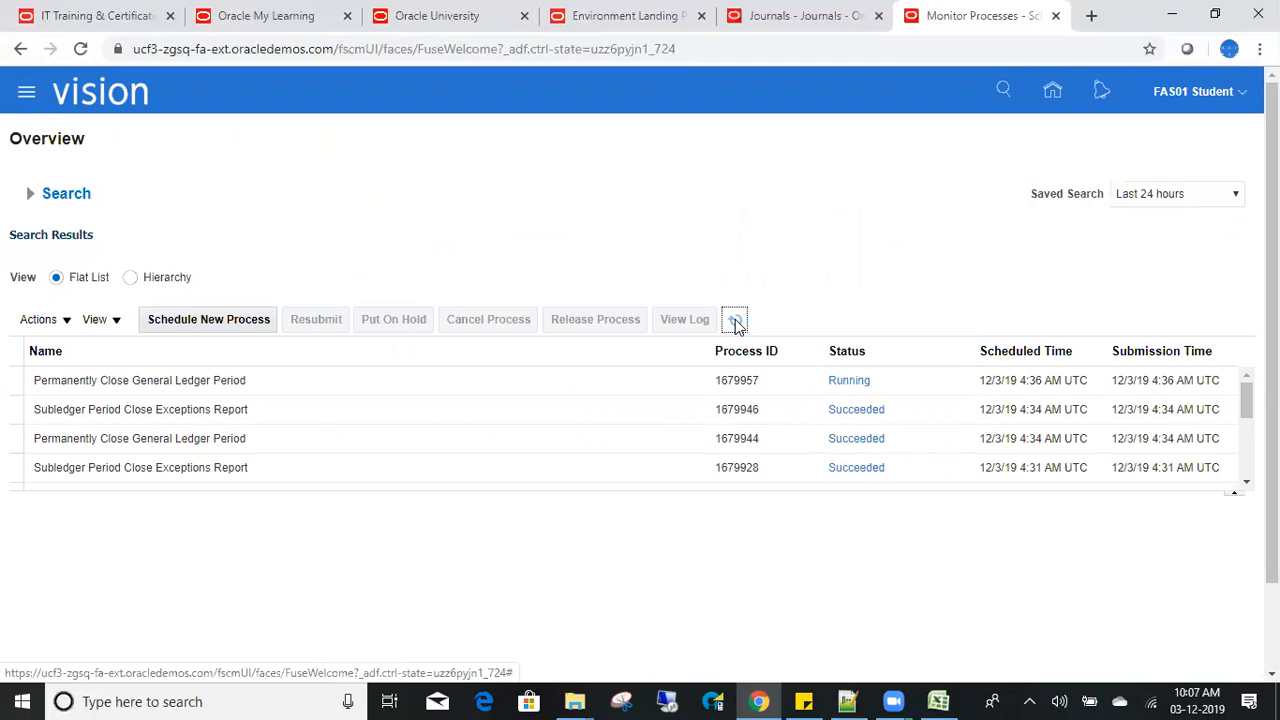
pyautogui.click(738, 327)
pyautogui.click(737, 324)
pyautogui.click(737, 322)
pyautogui.click(737, 322)
pyautogui.click(734, 326)
pyautogui.click(734, 322)
pyautogui.click(735, 323)
pyautogui.click(735, 323)
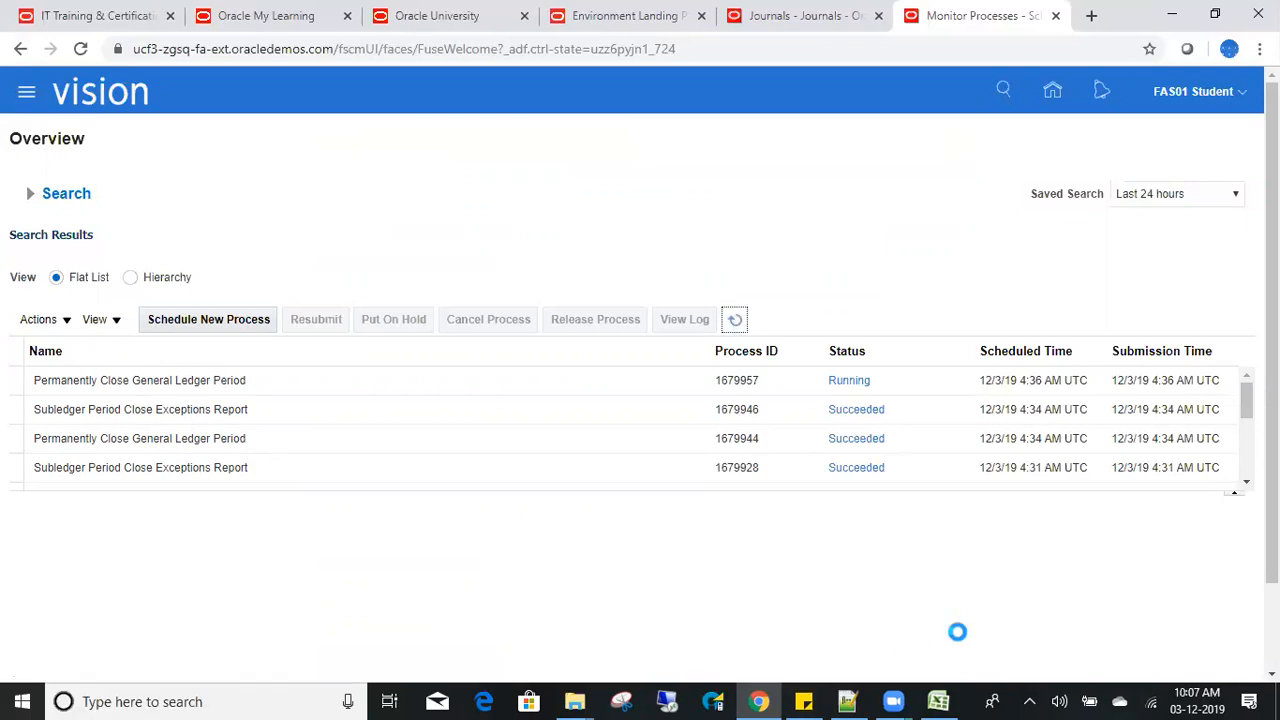
# Check the journal workbook, refresh to see 1679957 Running, then view the incomplete journals.
pyautogui.click(942, 701)
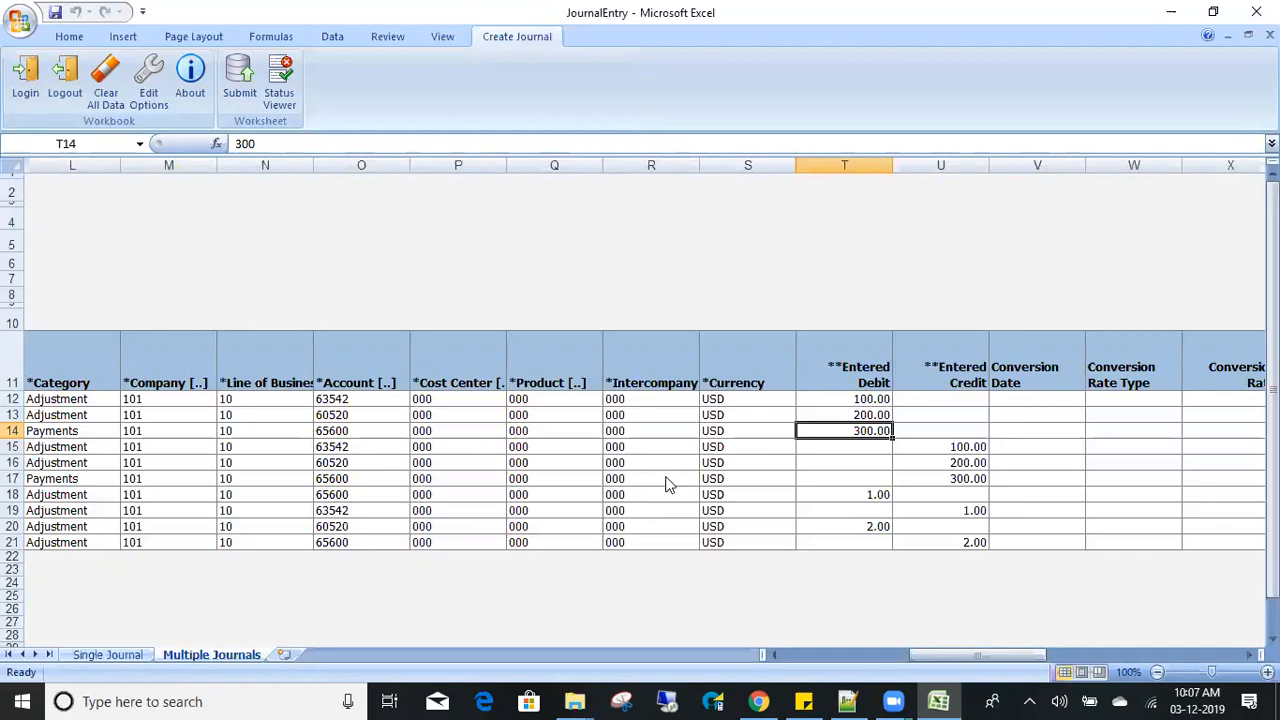
pyautogui.click(1180, 17)
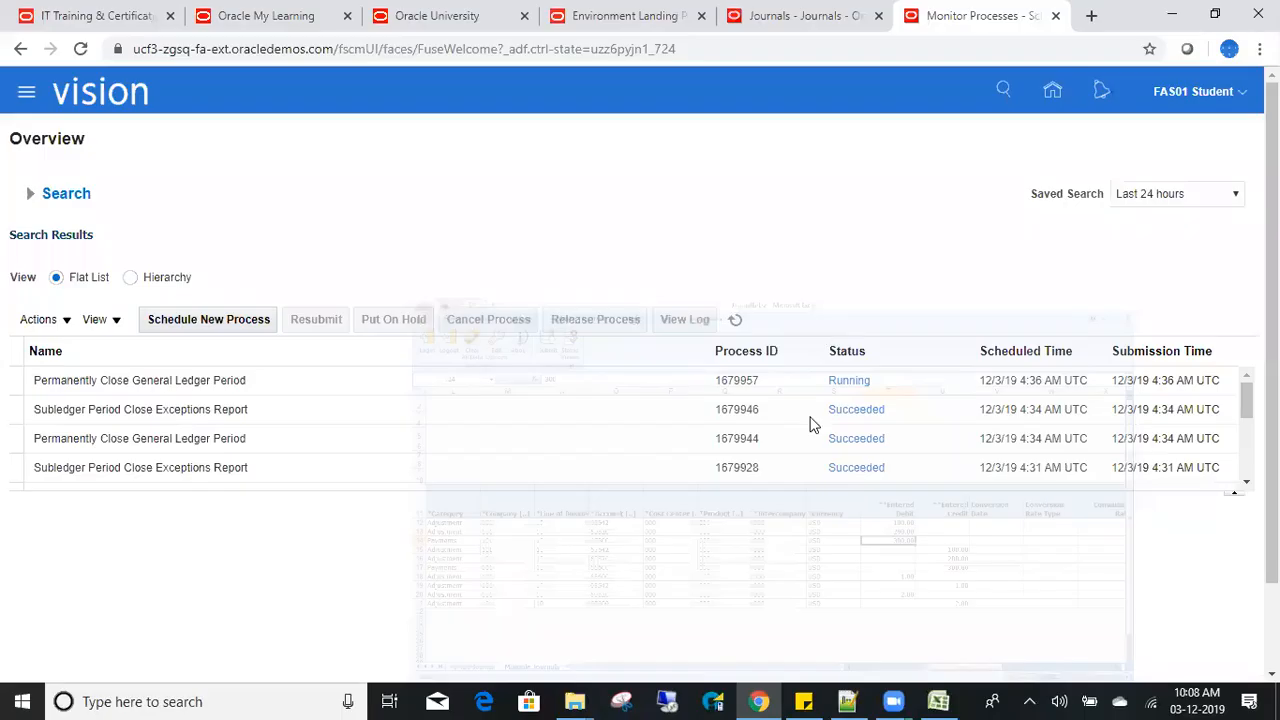
pyautogui.click(735, 319)
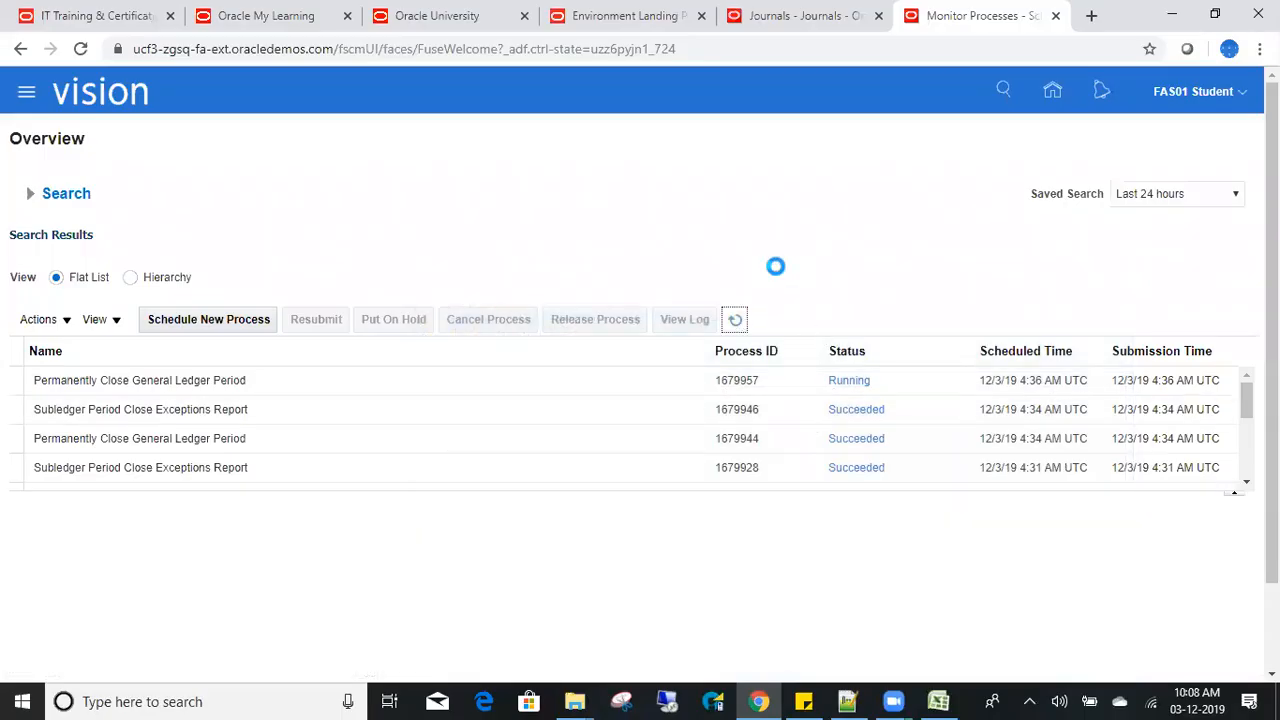
pyautogui.click(736, 321)
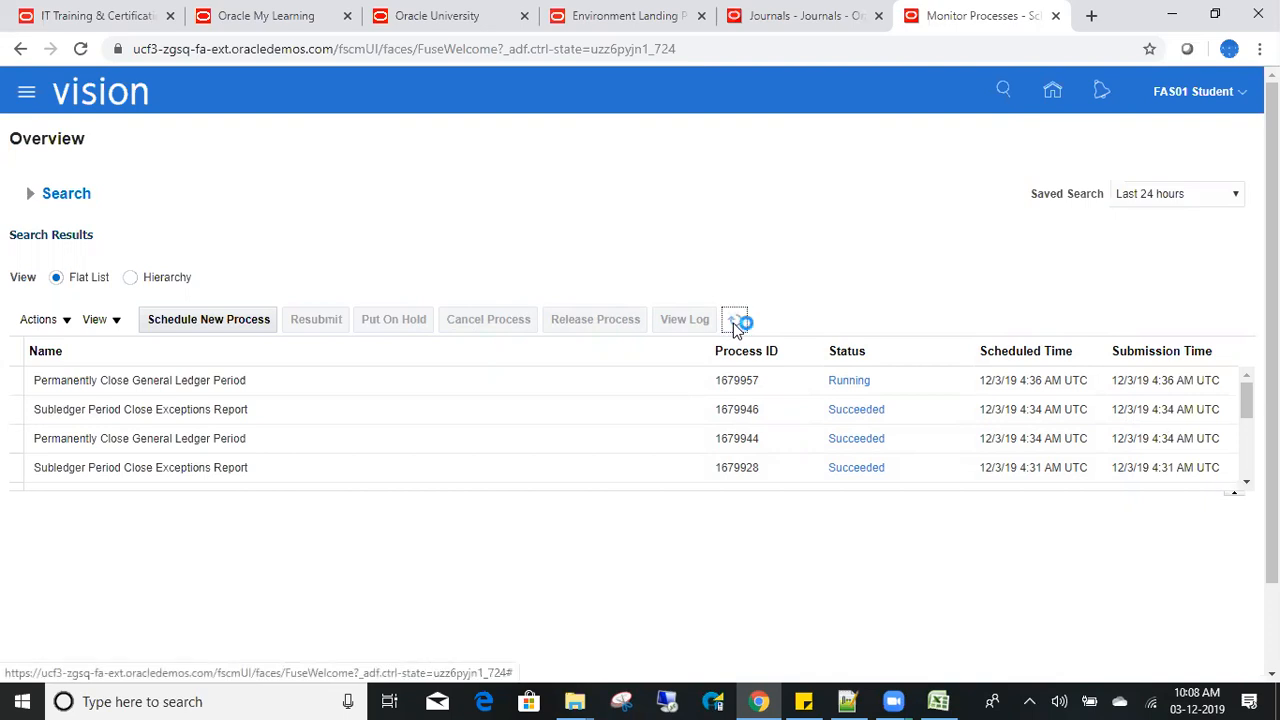
pyautogui.click(840, 32)
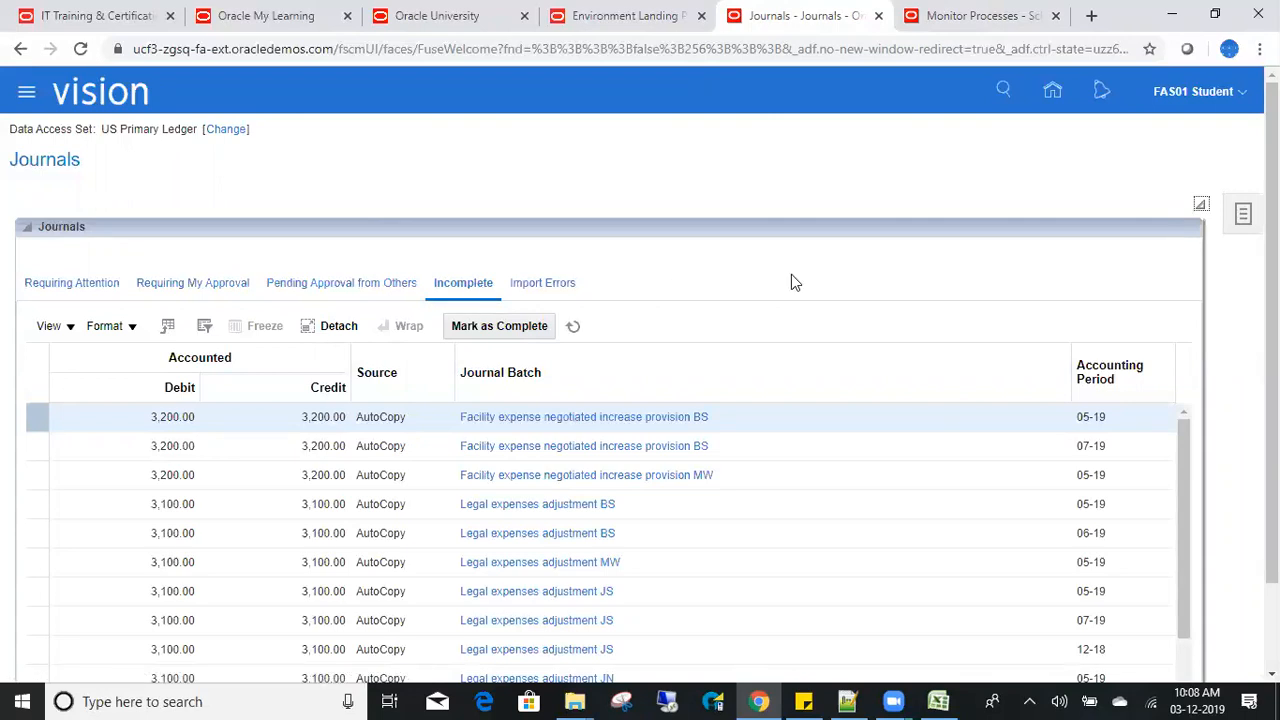
# Review the journals Pending Approval from Others and those Requiring Attention.
pyautogui.click(398, 284)
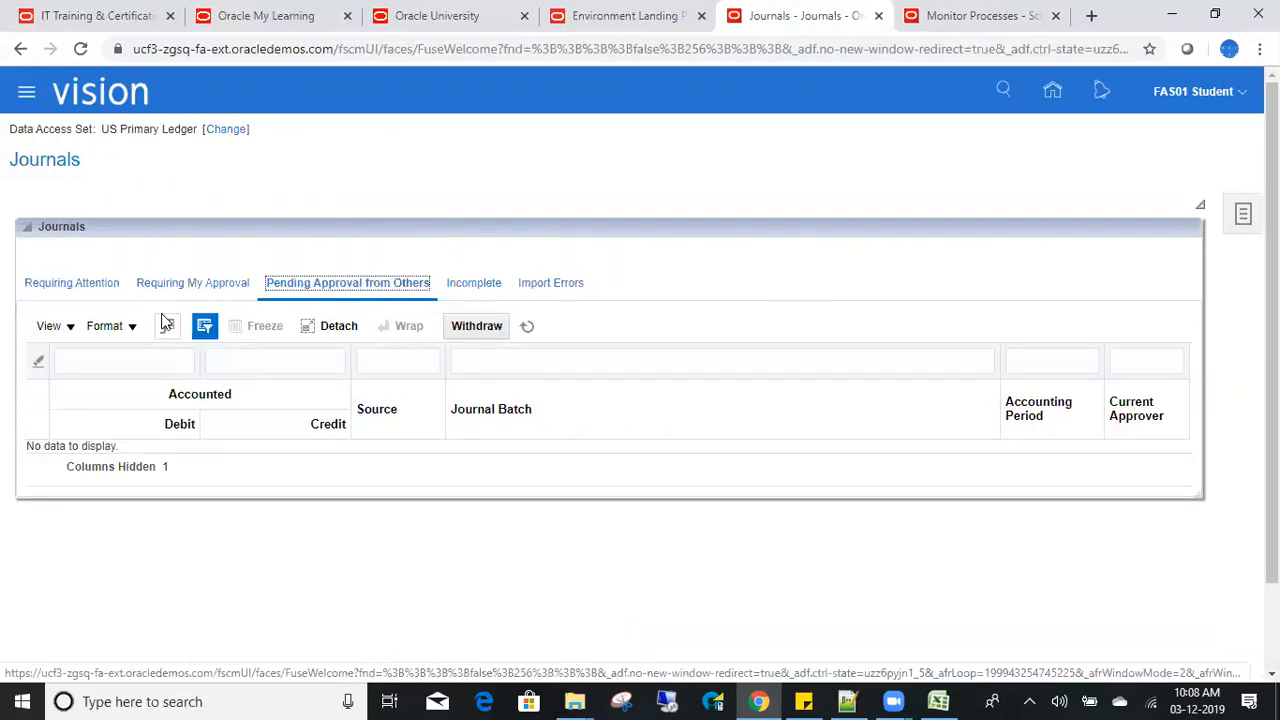
pyautogui.click(60, 287)
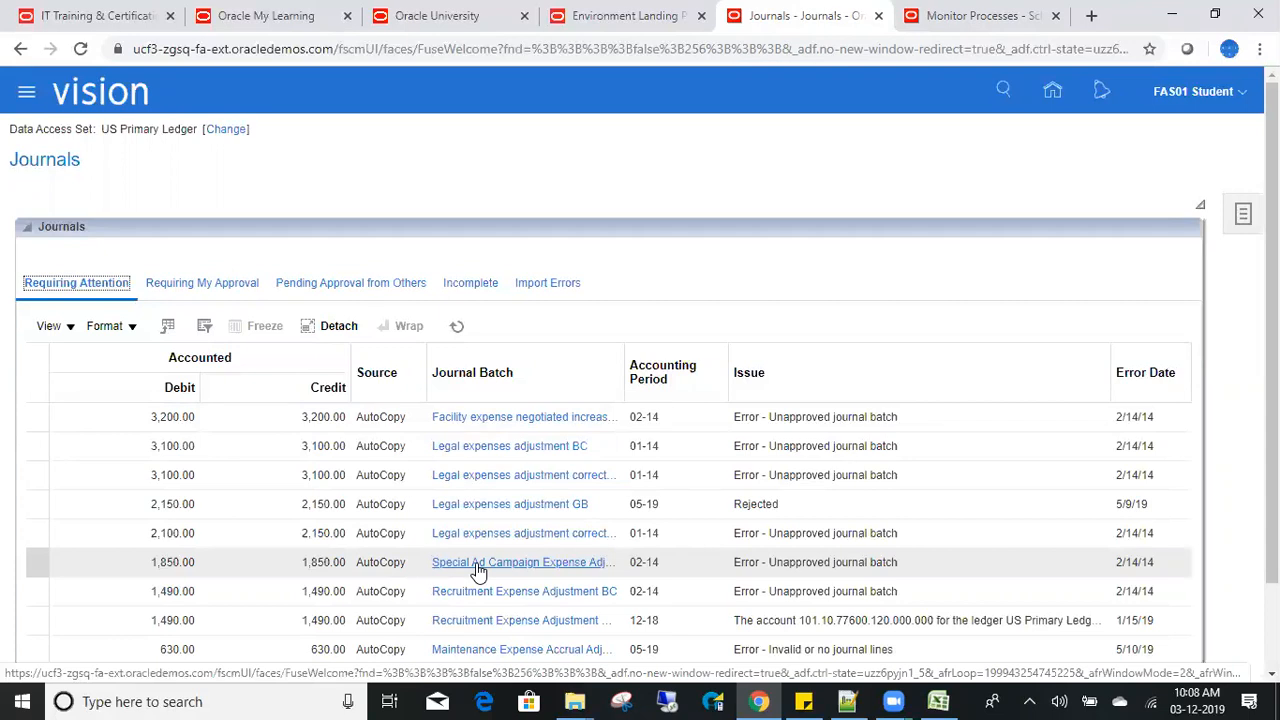
pyautogui.scroll(-1, 937, 389)
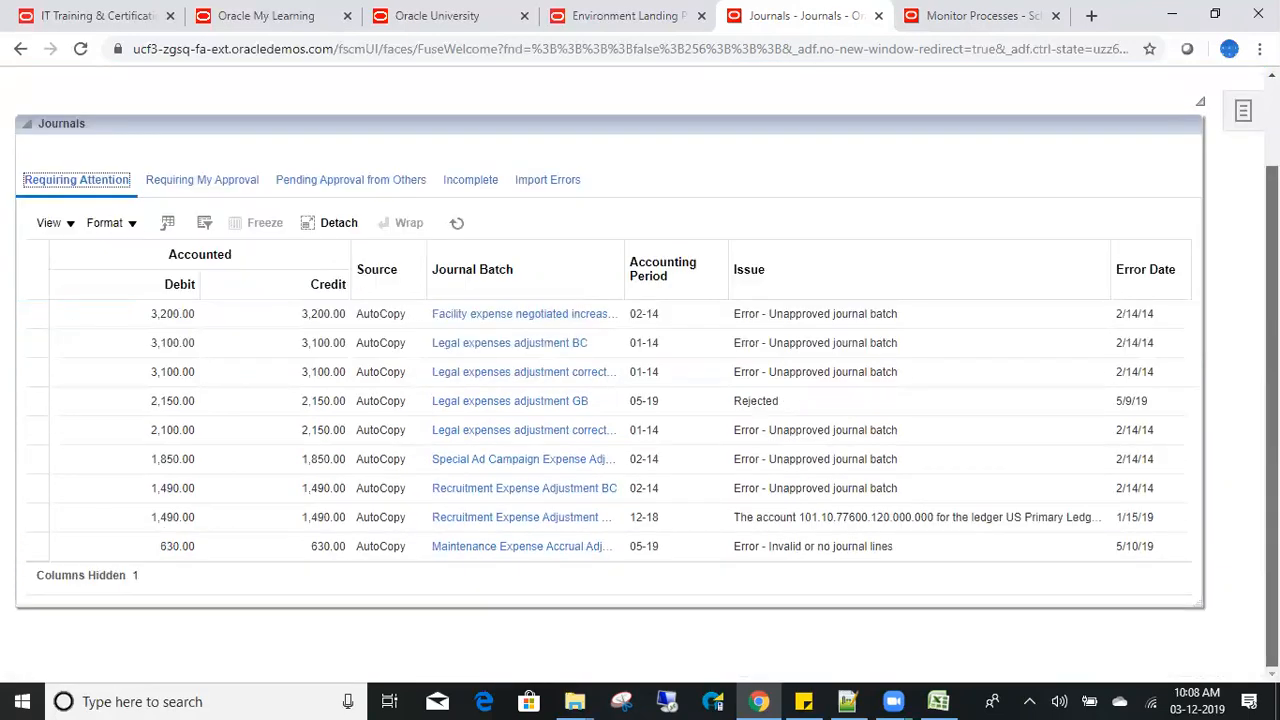
pyautogui.scroll(1, 640, 372)
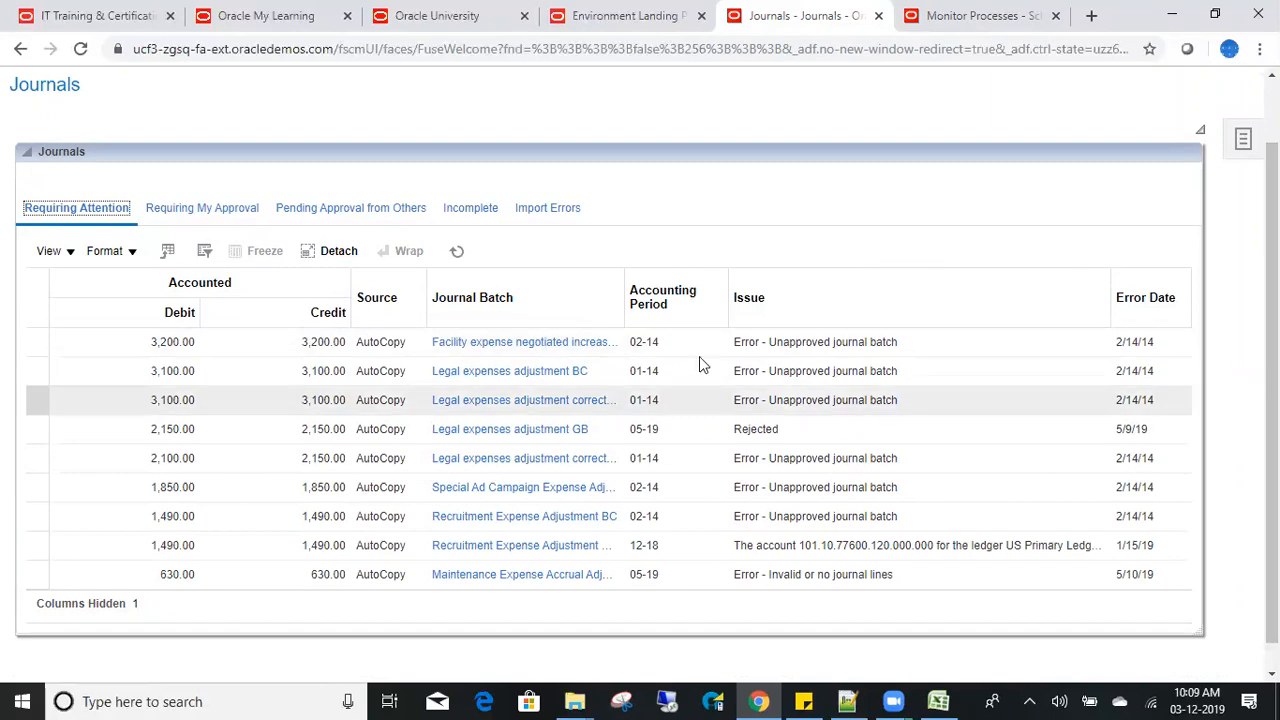
# Inspect the unapproved batch, rejected, invalid account and no-lines journal errors, then return to processes.
pyautogui.click(920, 401)
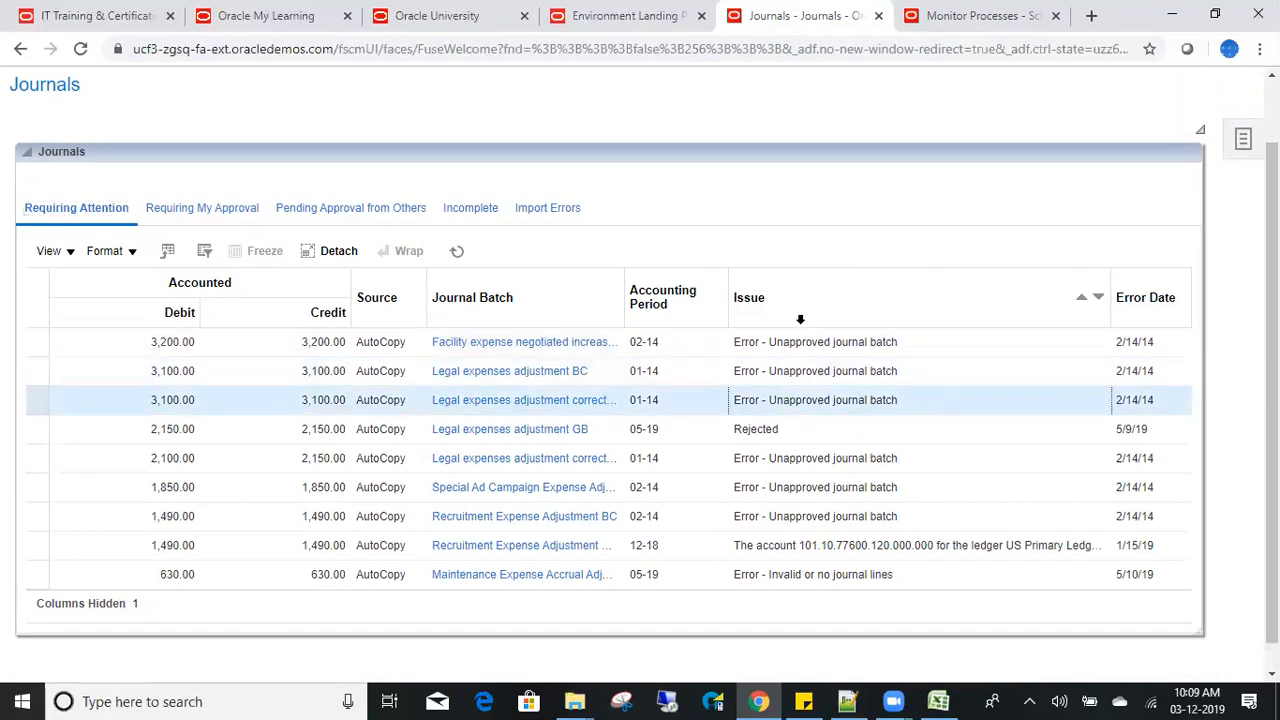
pyautogui.click(860, 433)
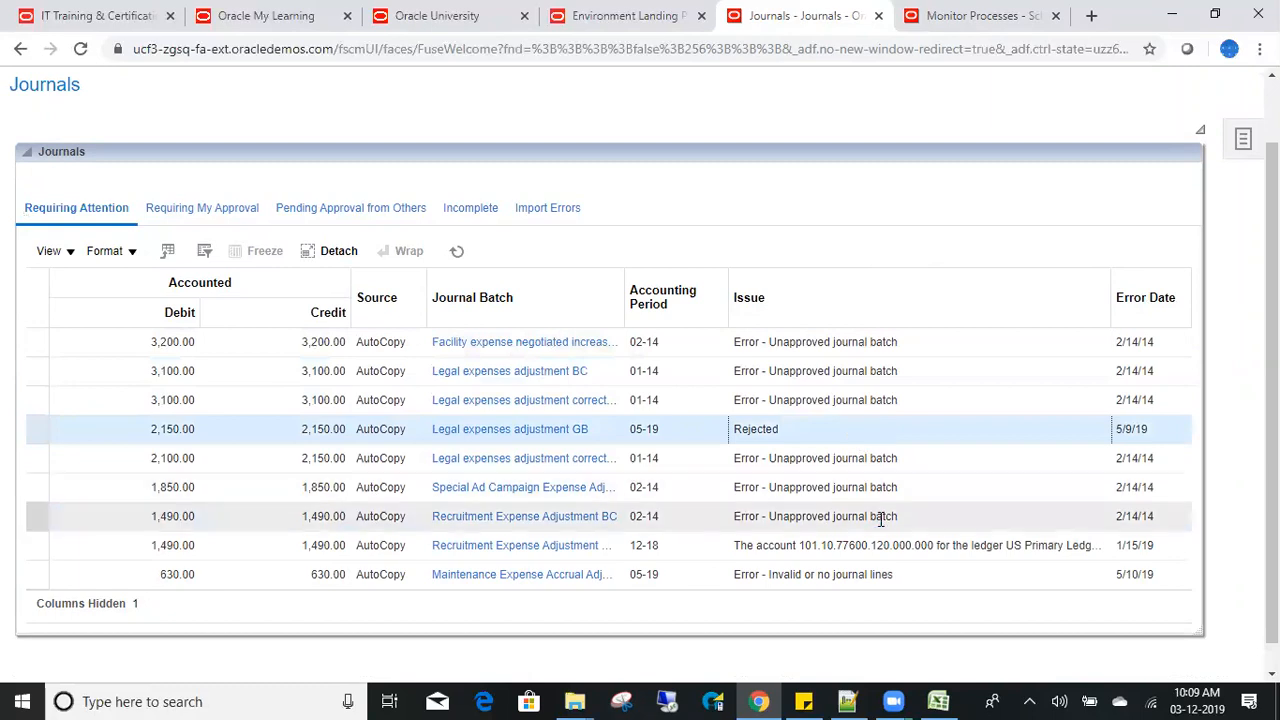
pyautogui.click(884, 552)
pyautogui.click(886, 575)
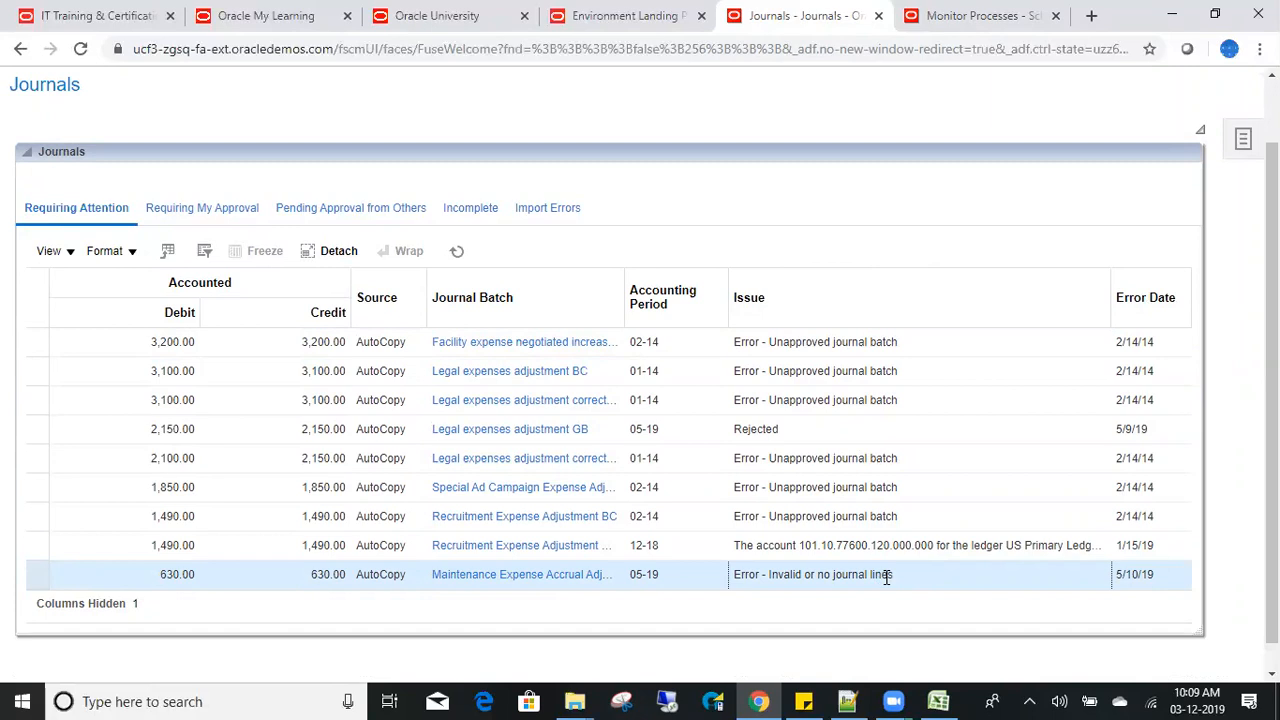
pyautogui.click(975, 15)
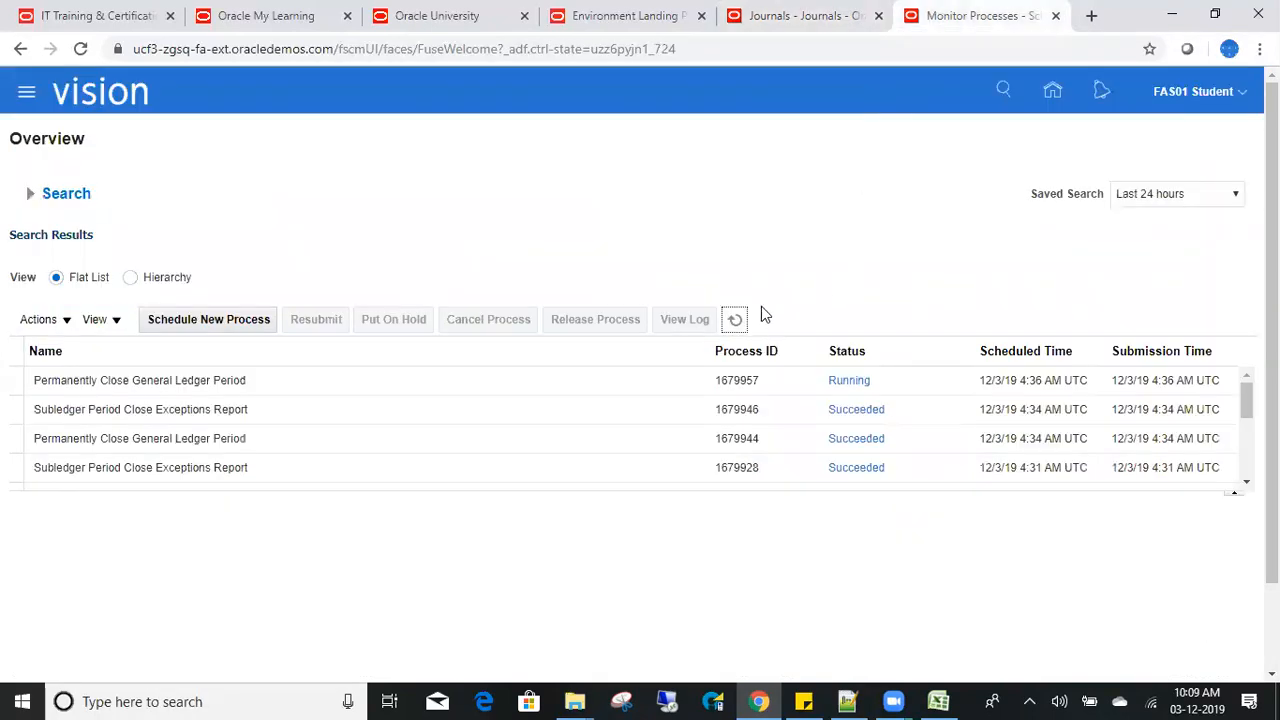
pyautogui.click(734, 319)
pyautogui.click(738, 320)
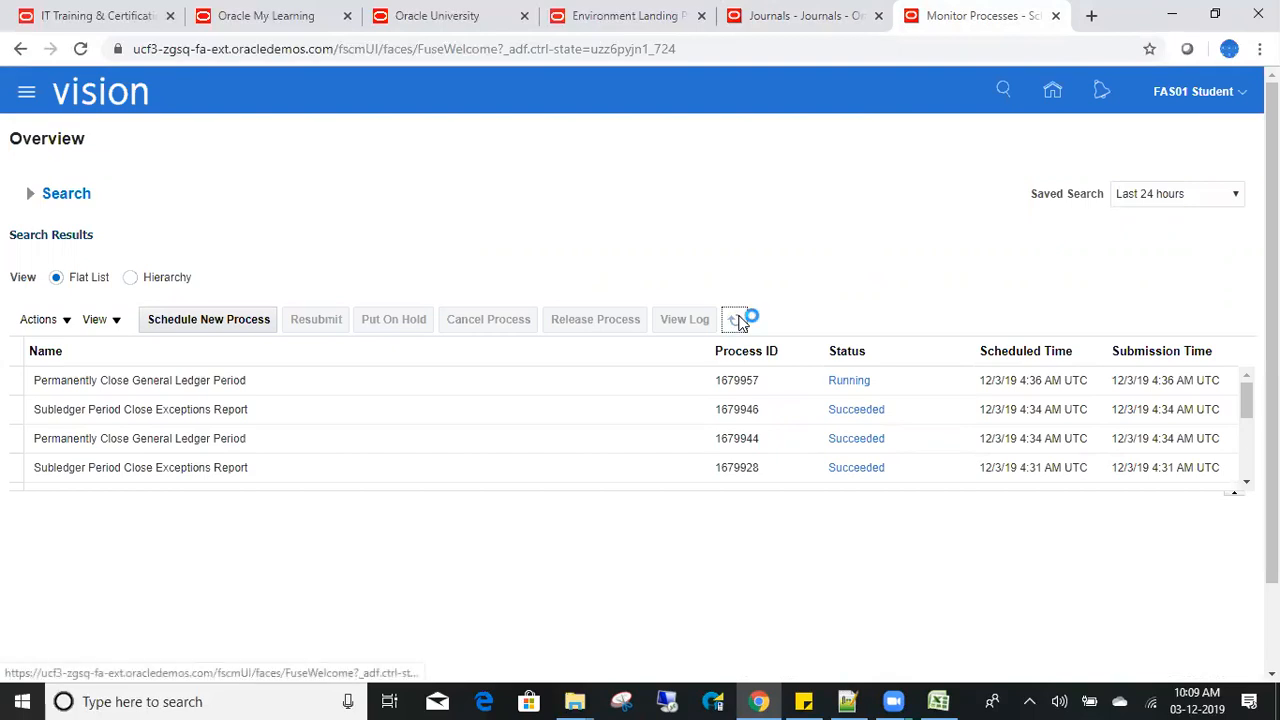
pyautogui.click(739, 321)
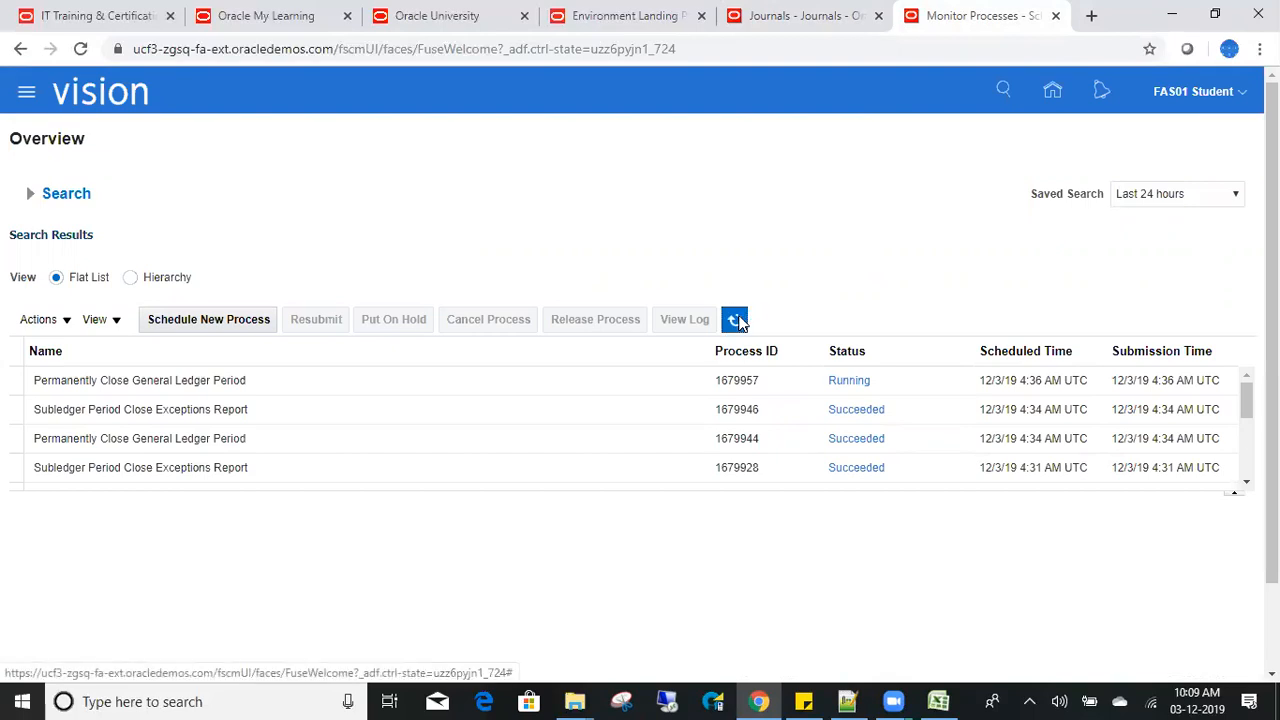
pyautogui.click(838, 39)
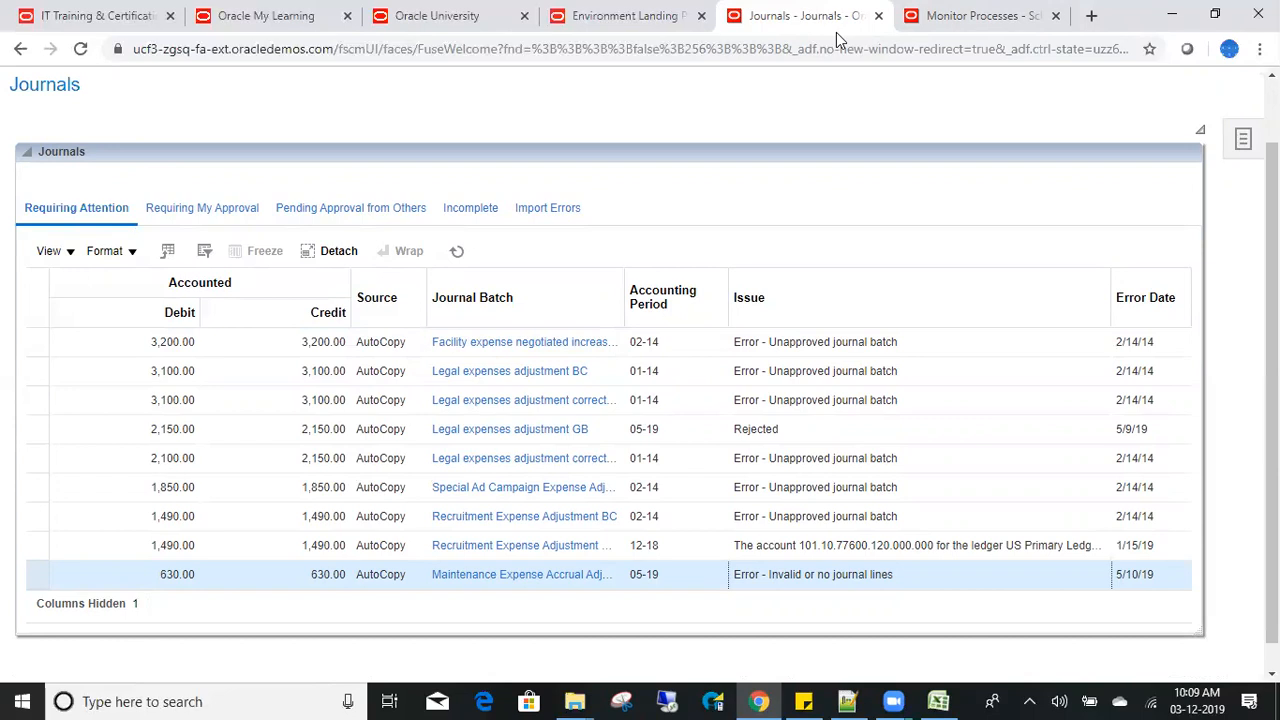
pyautogui.click(993, 10)
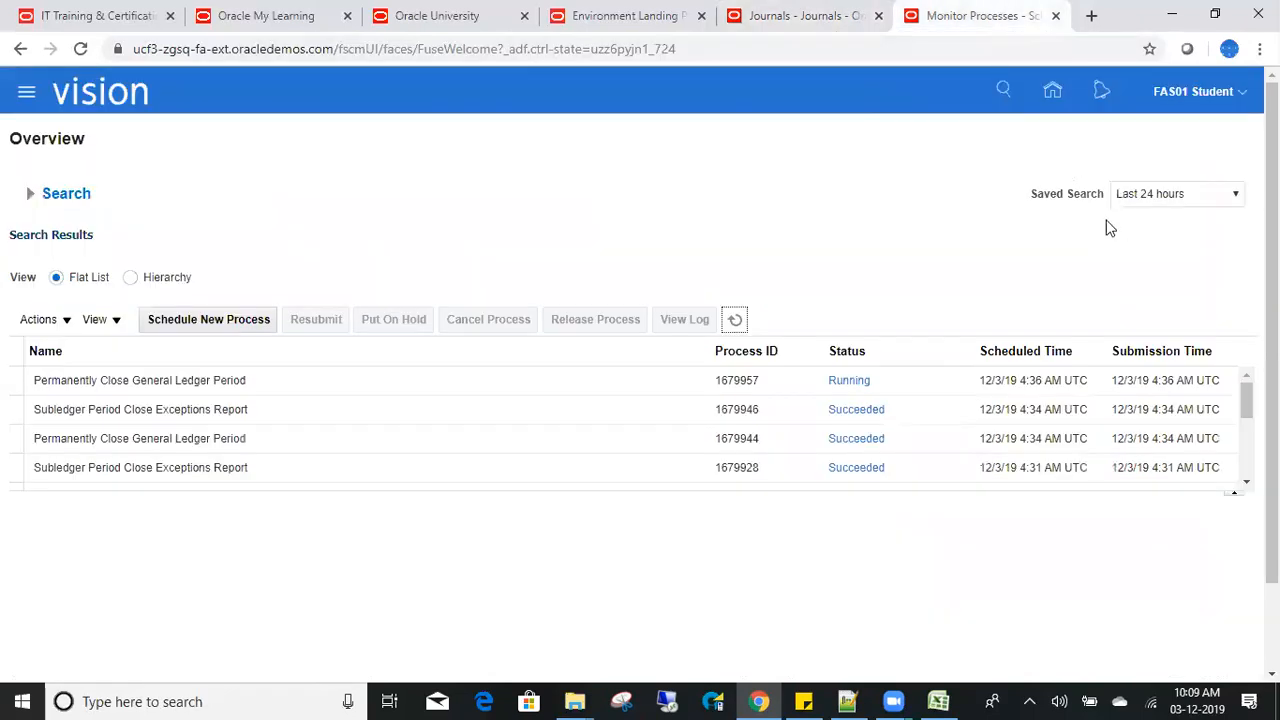
pyautogui.click(737, 320)
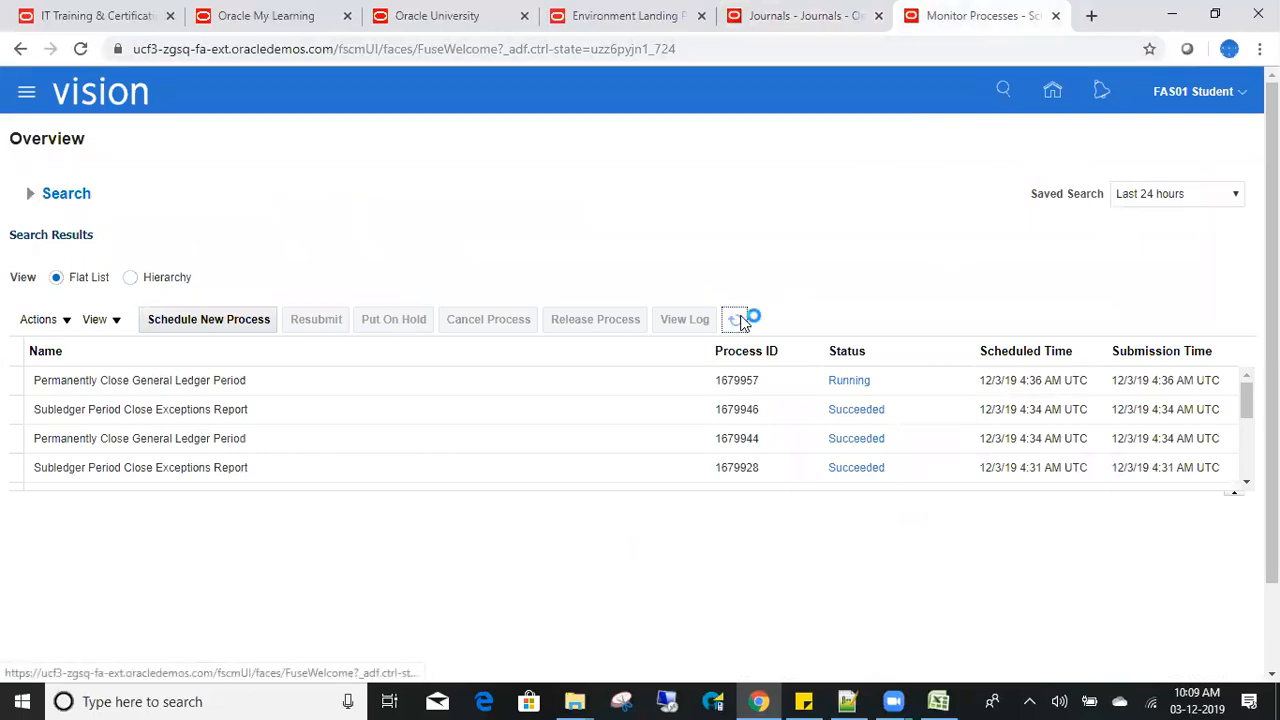
pyautogui.click(742, 322)
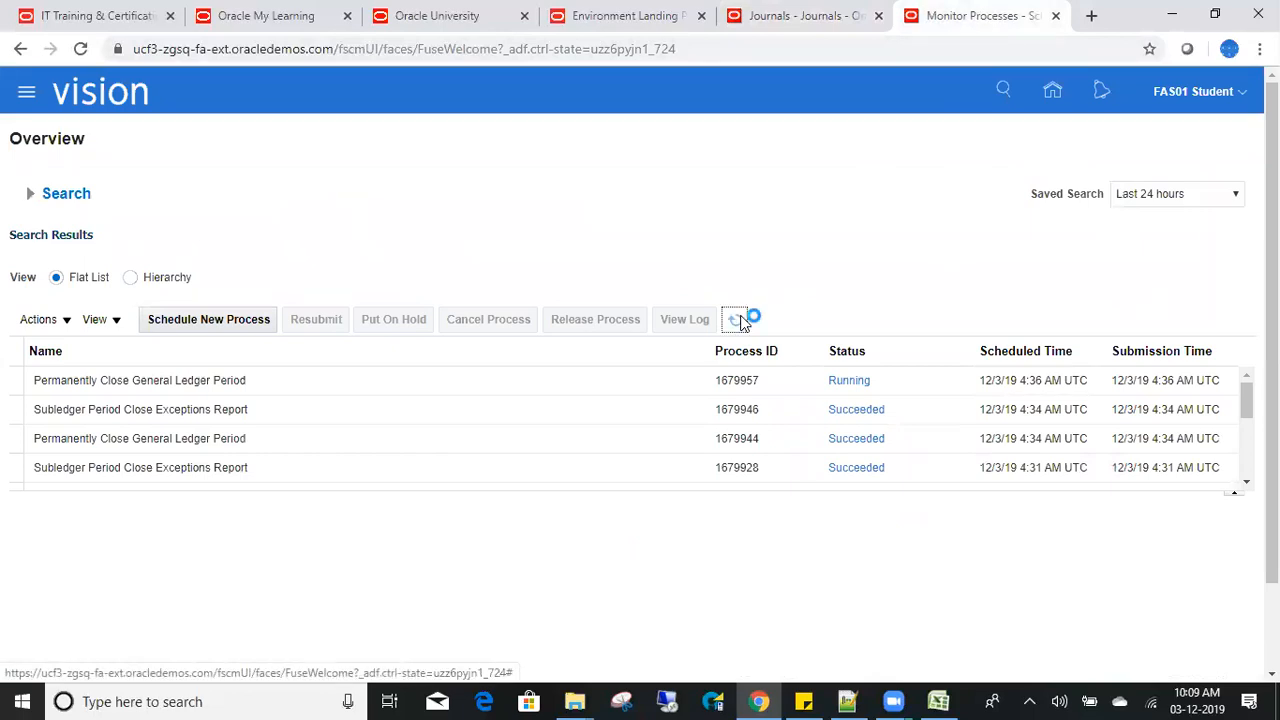